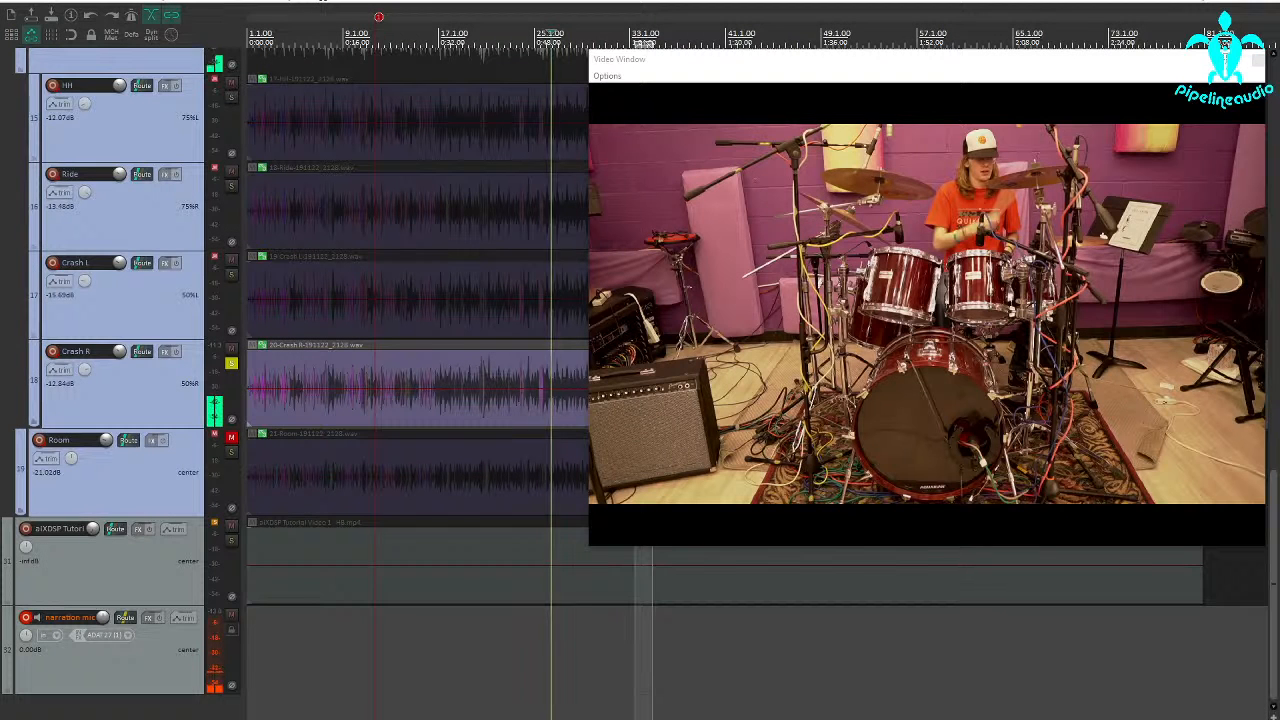
Check the solo options of the narration mic track and the tutorial video track, including Solo defeat
left_click(508, 592)
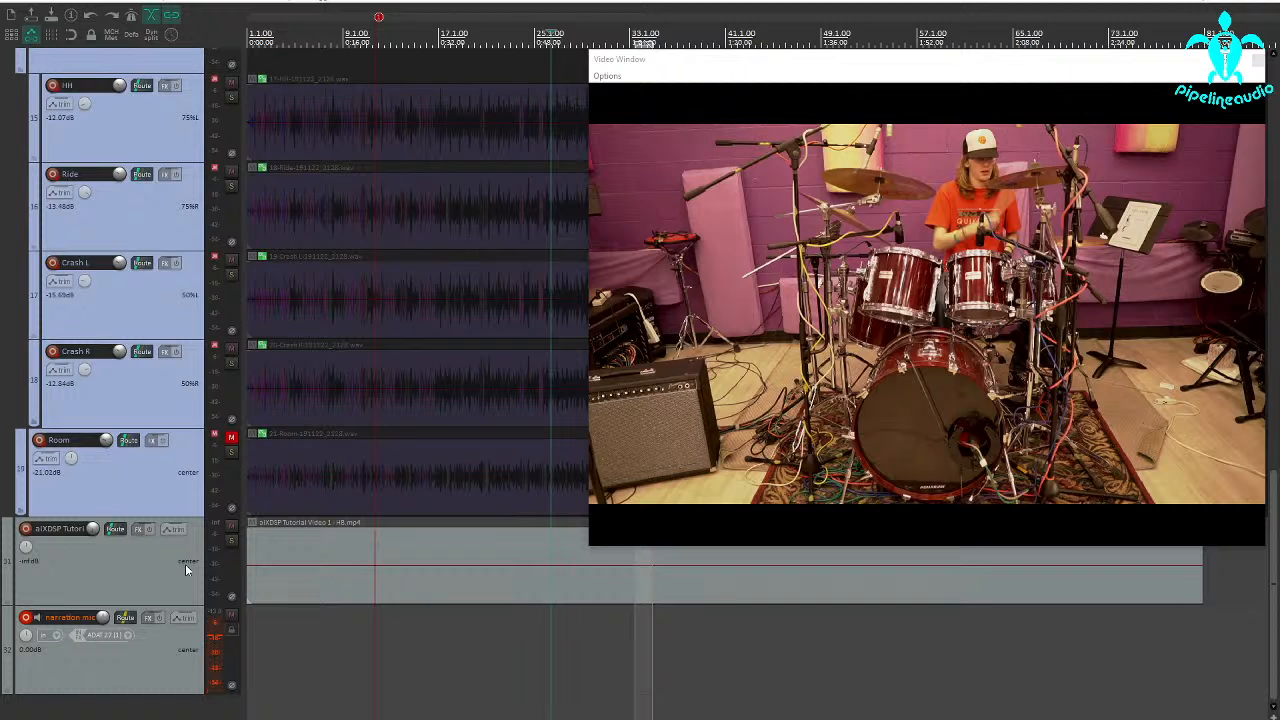
right_click(231, 635)
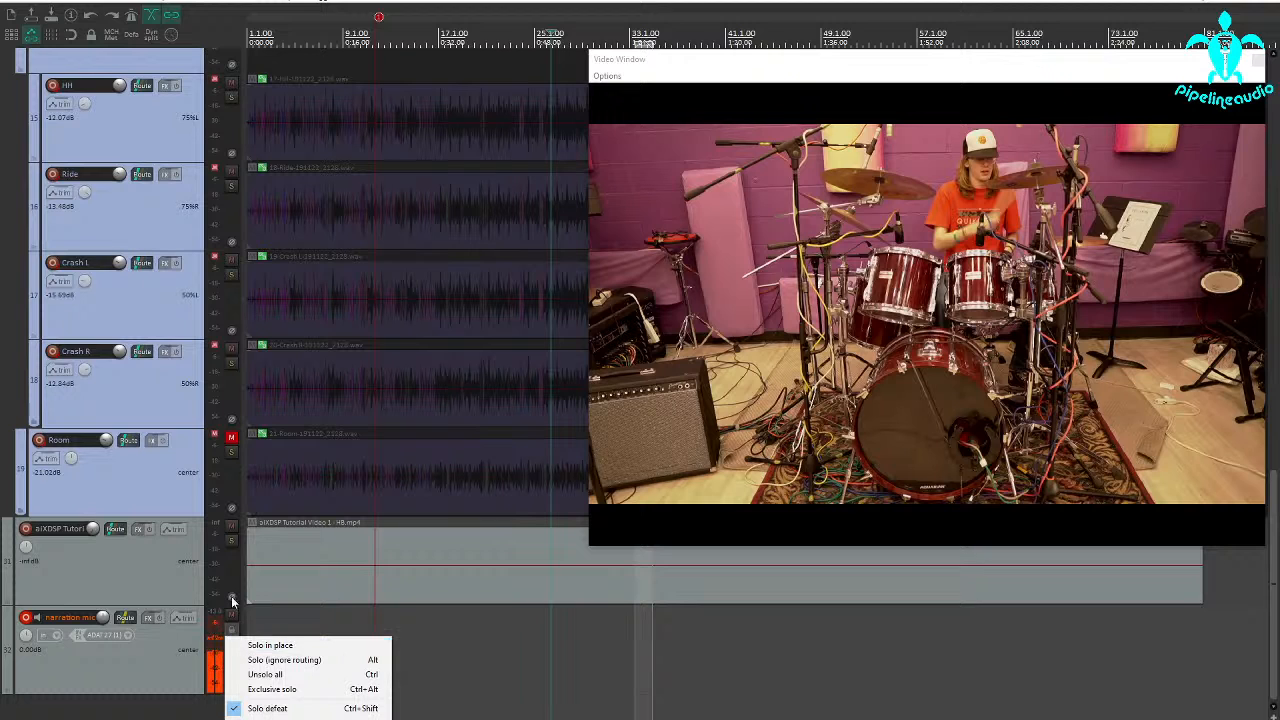
right_click(231, 551)
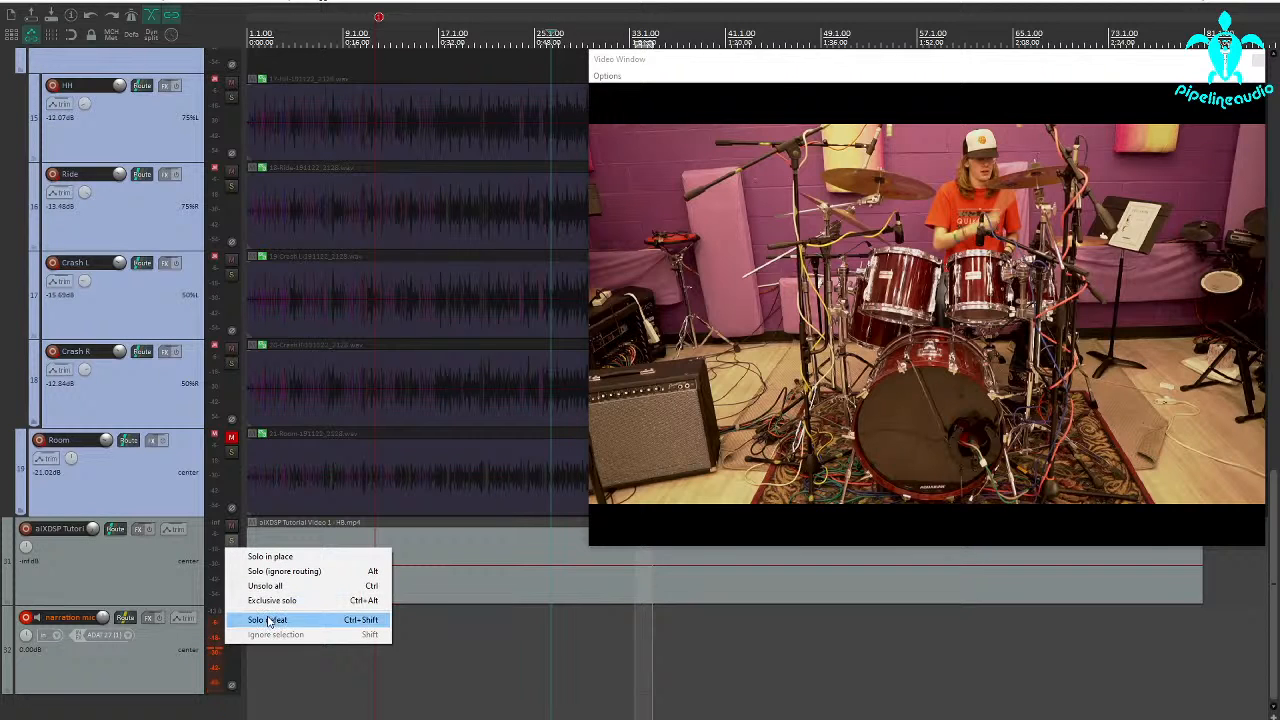
left_click(139, 660)
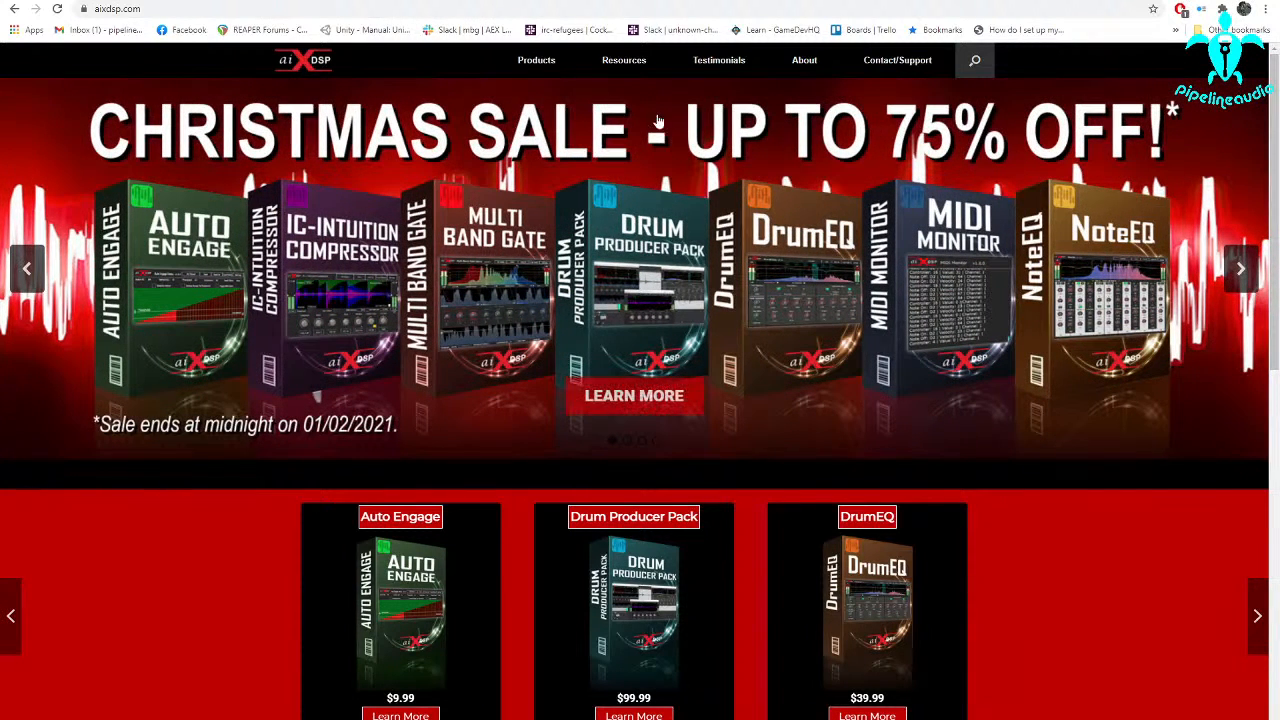
Open the Tutorials page in the Resources section of the aiXDSP website
mouse_move(624, 62)
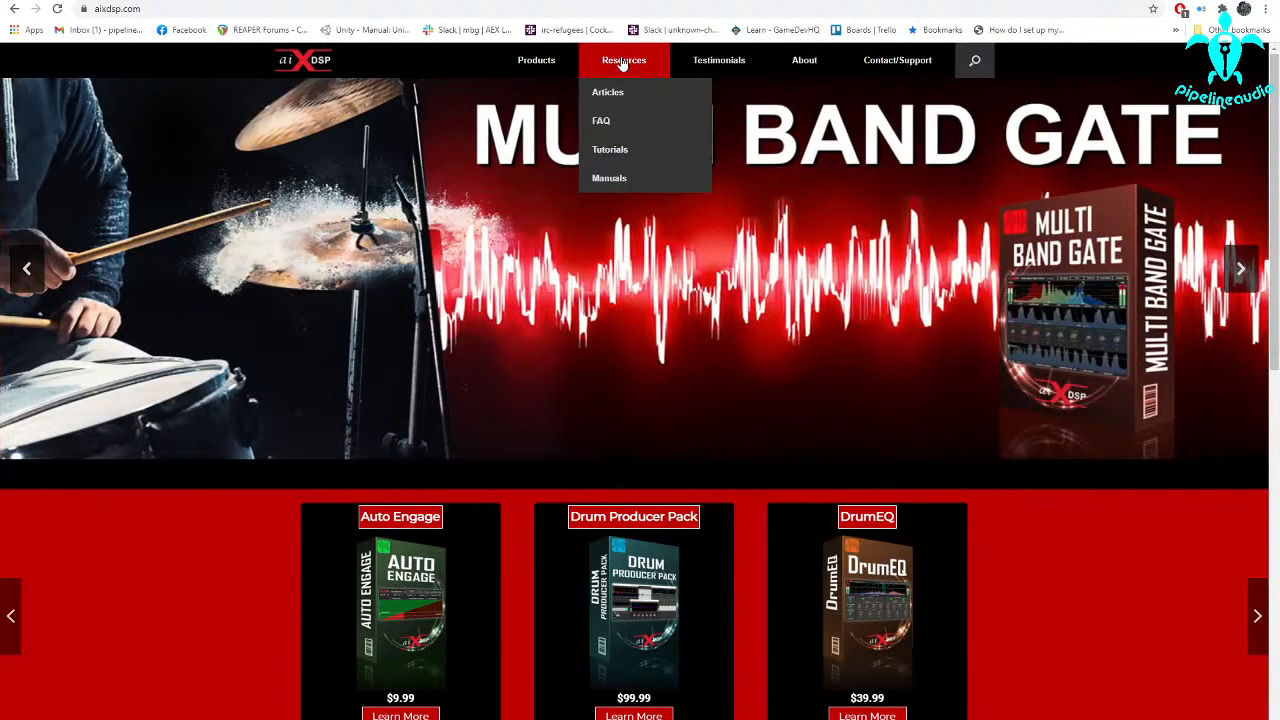
left_click(609, 151)
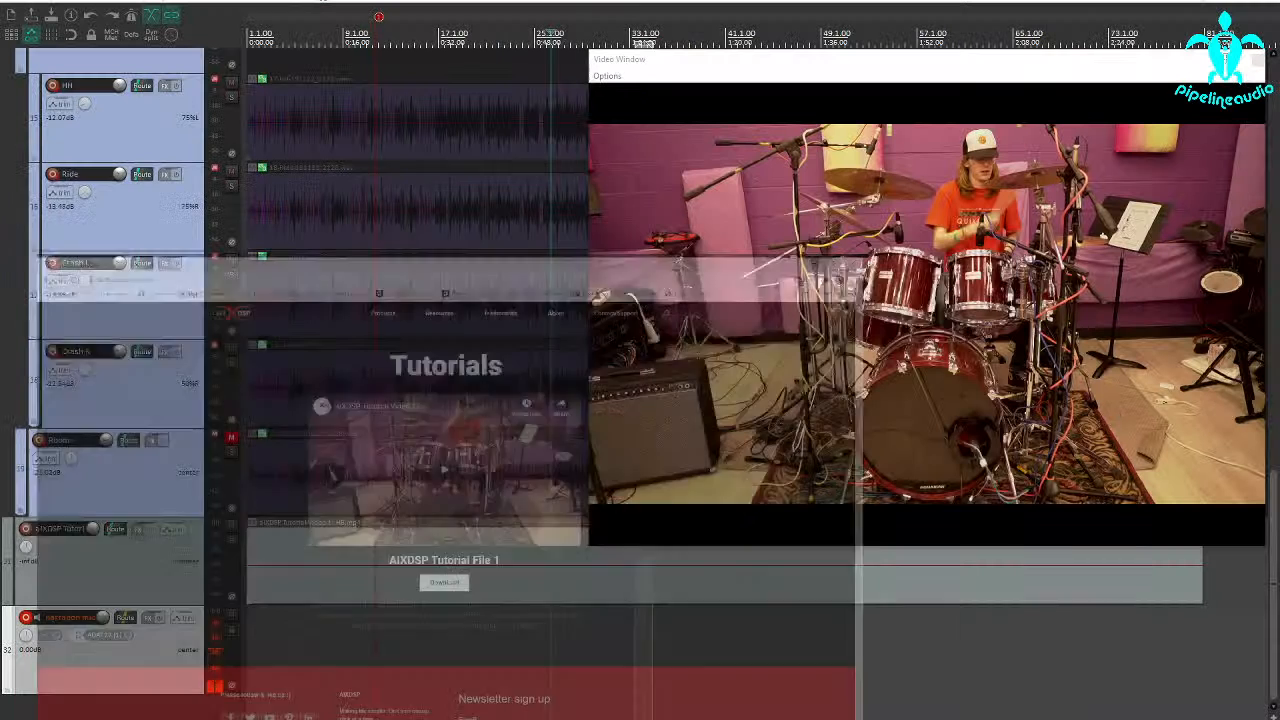
Return to the REAPER drum project and play the full drum mix from near the project start
scroll(179, 502, "up", 12)
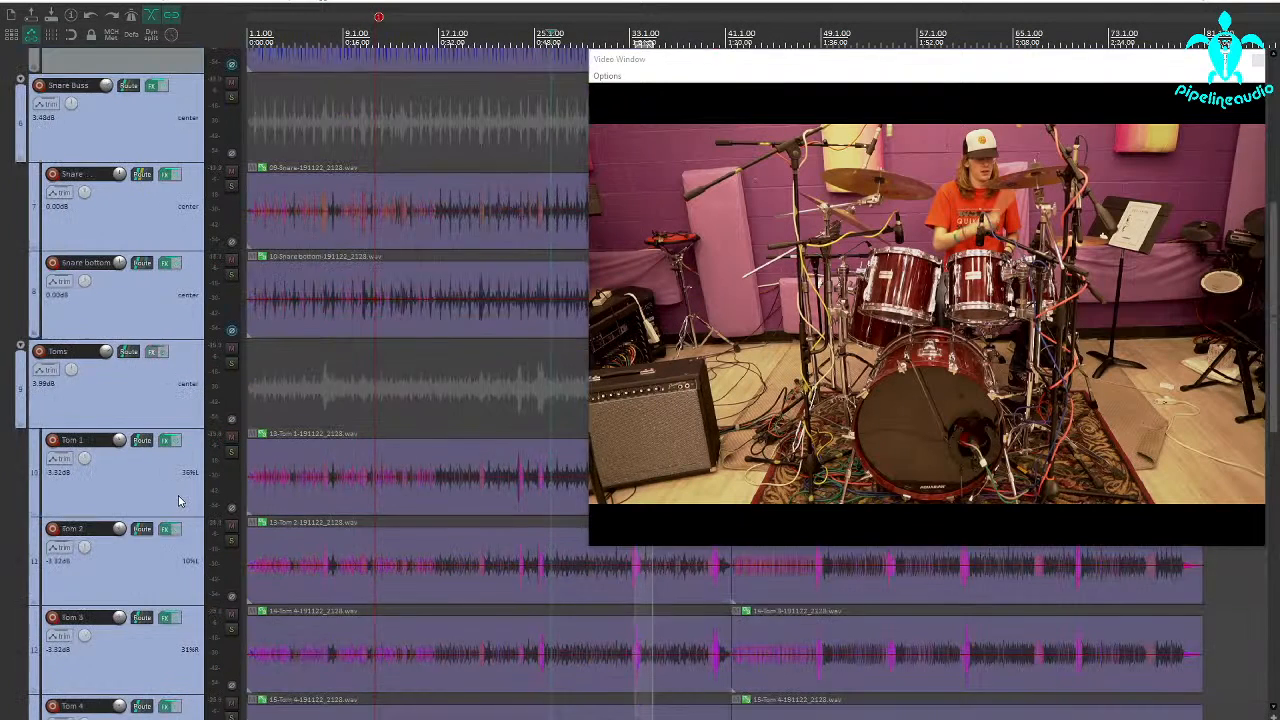
scroll(288, 423, "up", 2)
scroll(287, 423, "down", 5)
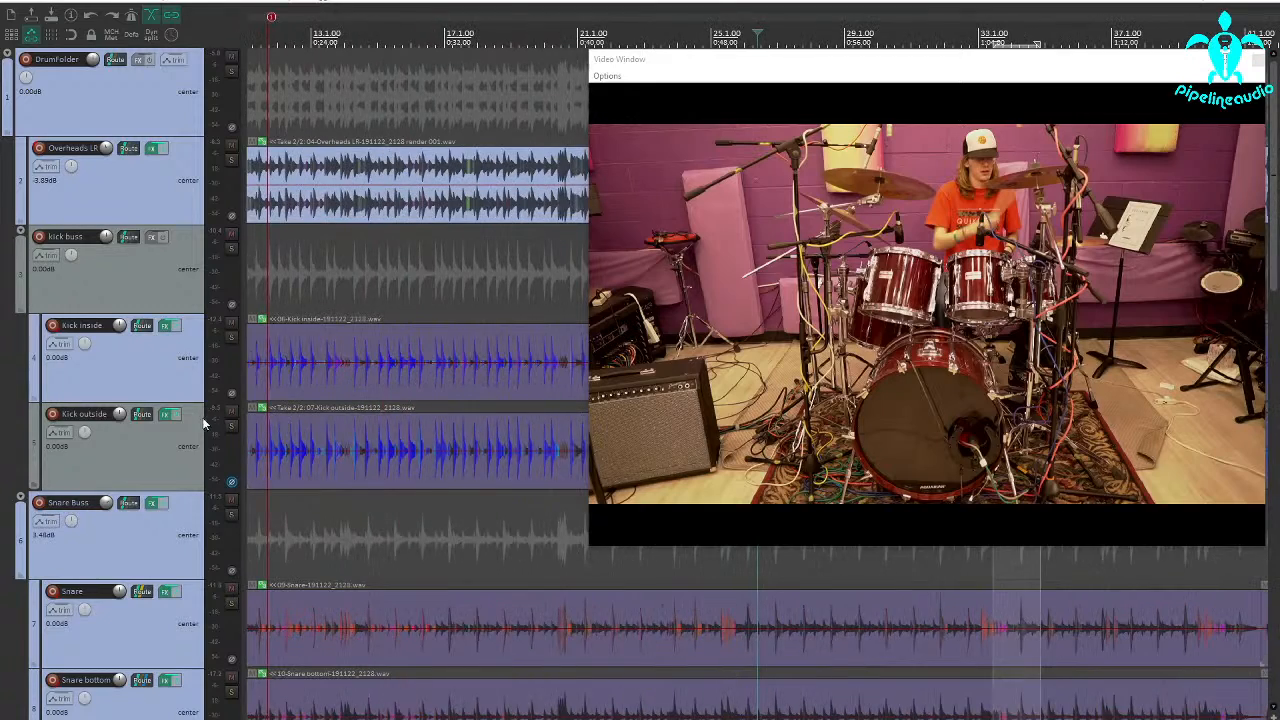
left_click(261, 254)
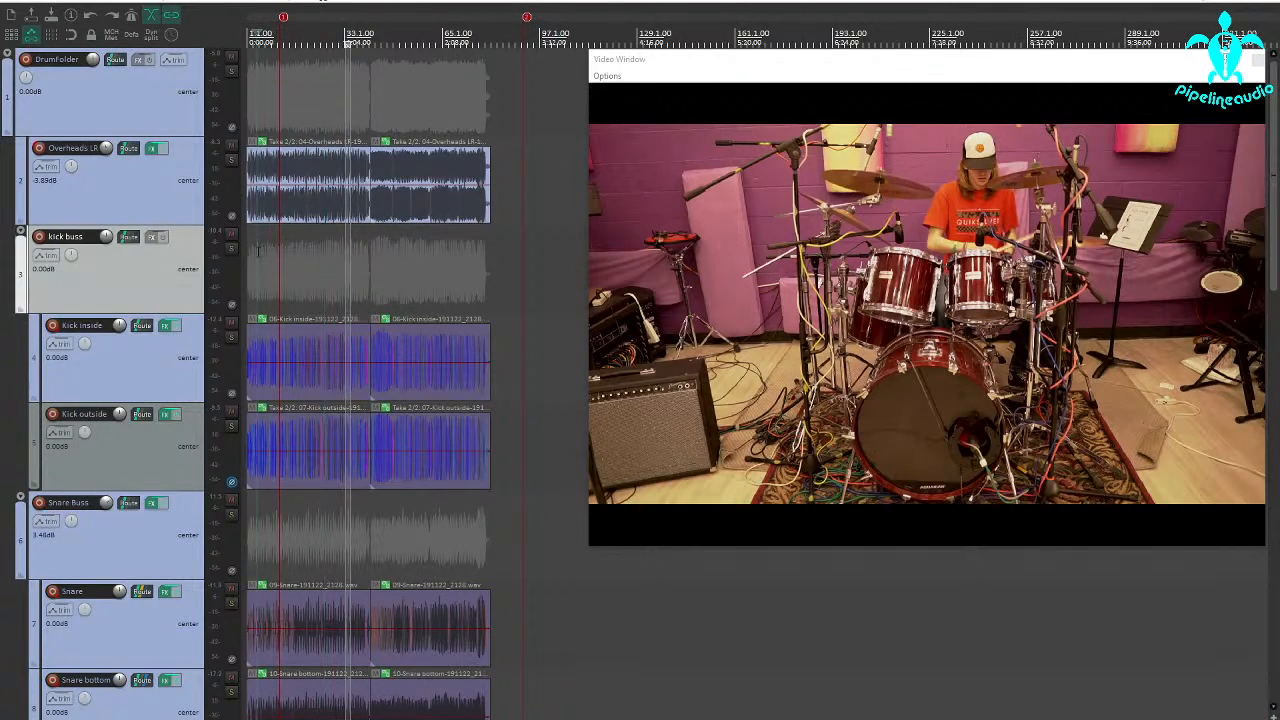
scroll(261, 252, "up", 2)
key("space")
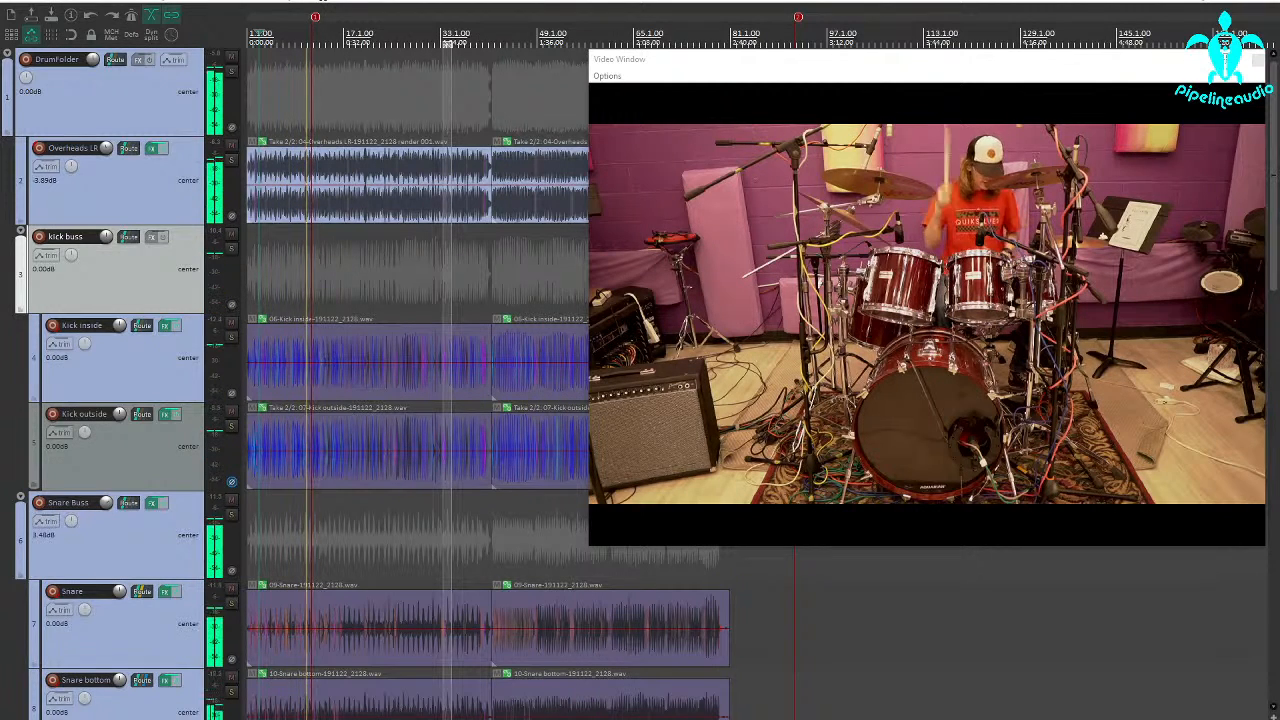
Play the full drum mix just before the tom hit near bar 23, with the tom tracks in view
scroll(126, 485, "down", 6)
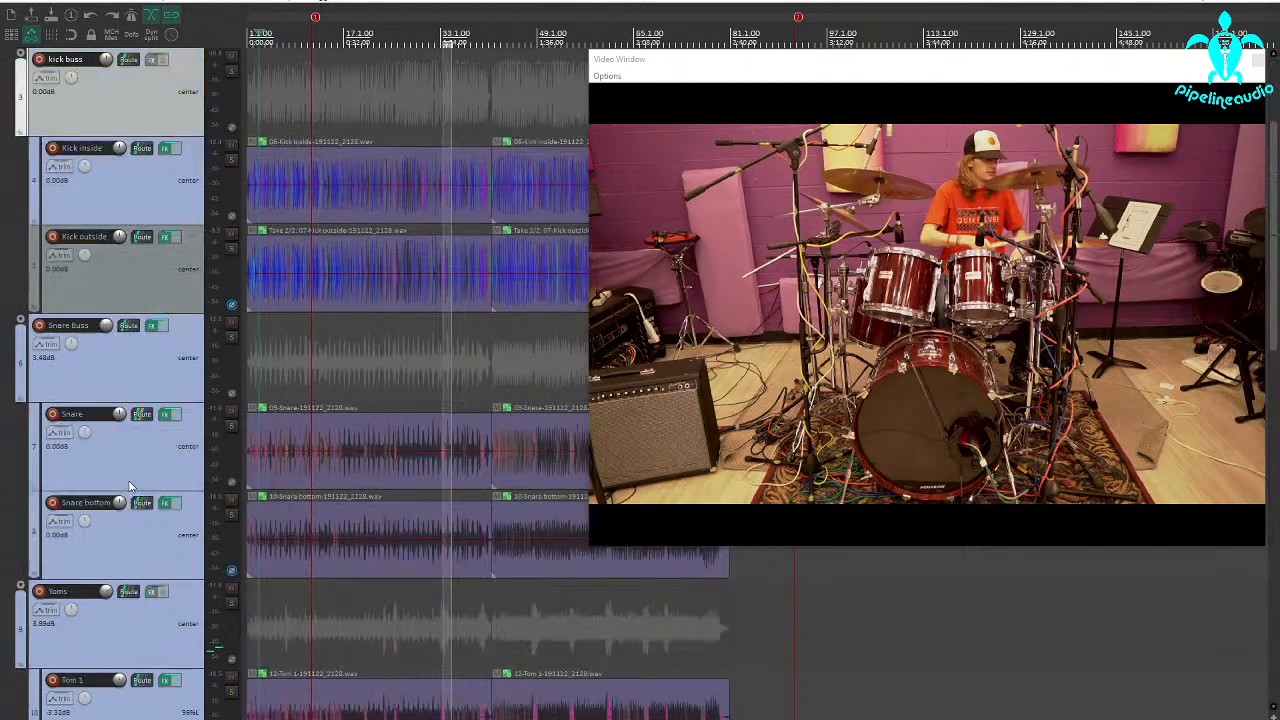
scroll(405, 443, "up", 1)
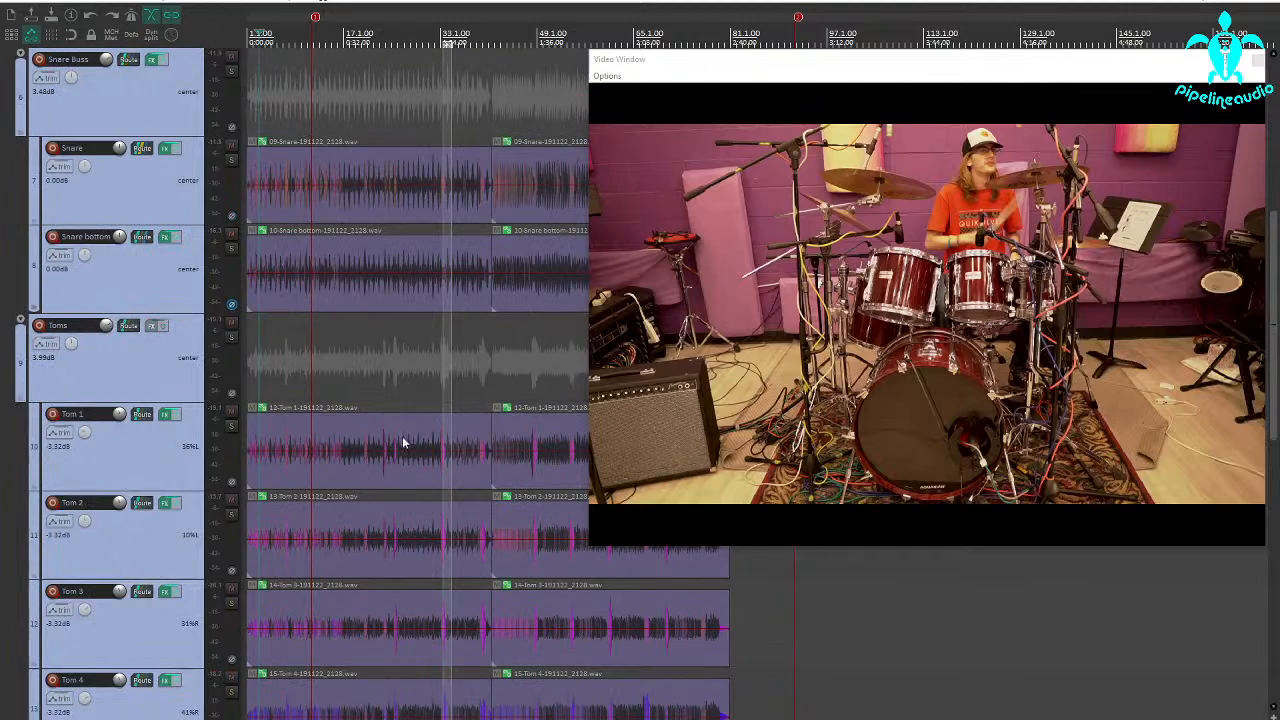
left_click(381, 475)
scroll(381, 467, "up", 2)
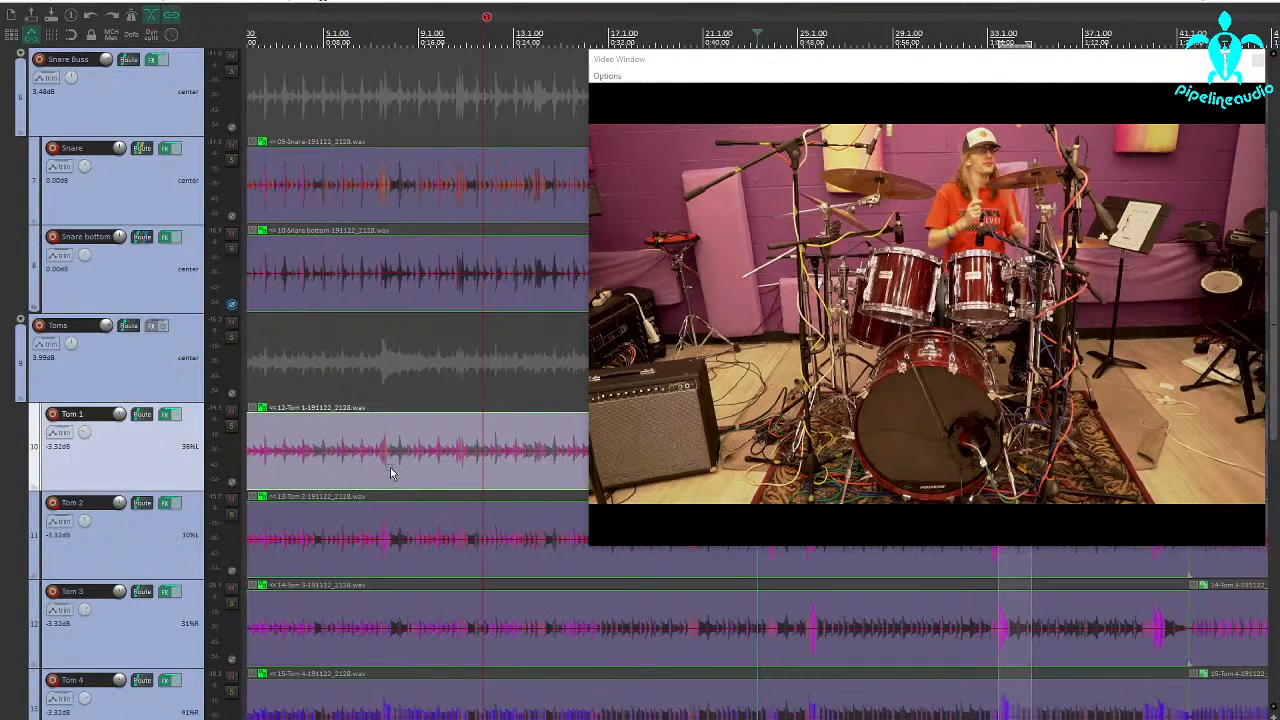
left_click(434, 390)
key("space")
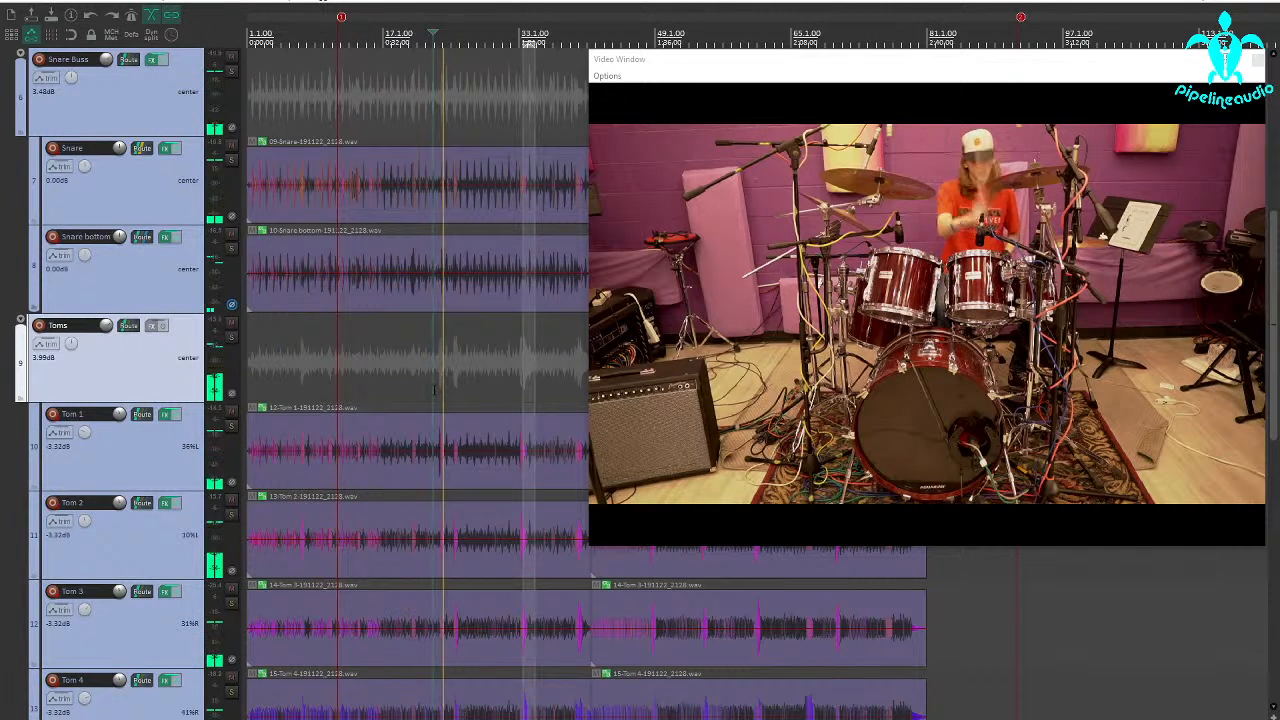
key("space")
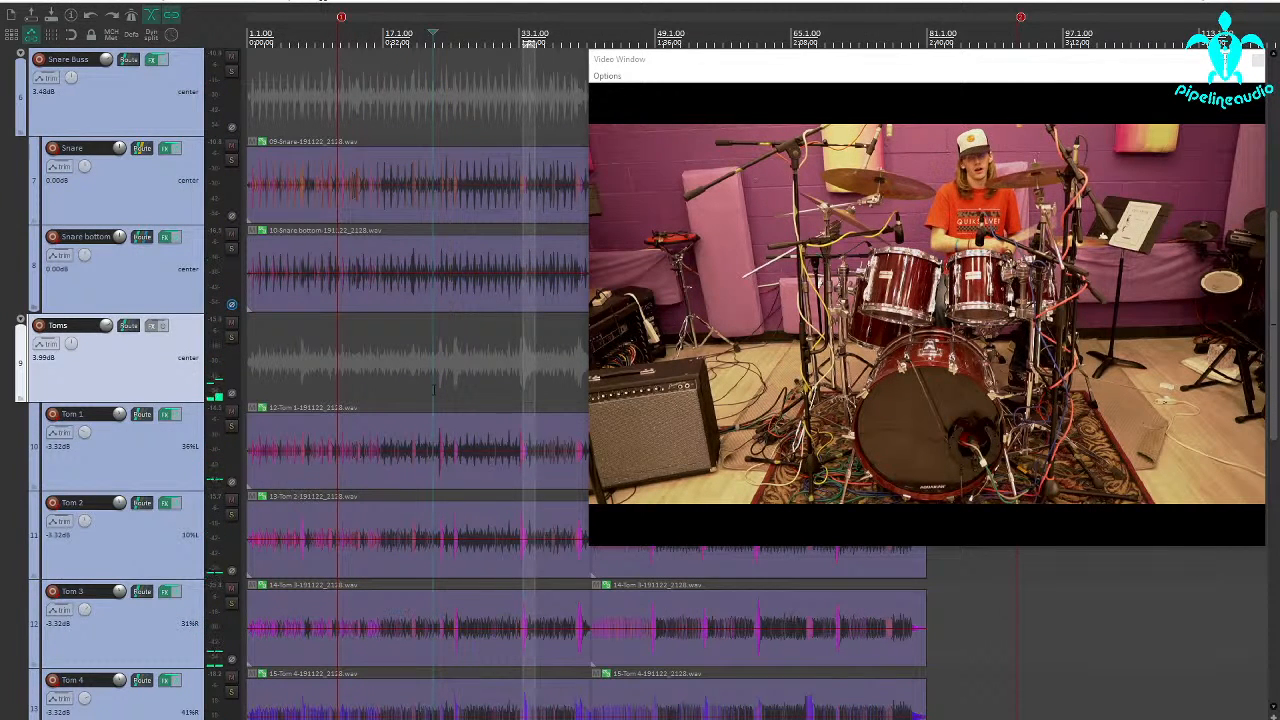
Solo the Tom 1 track and listen to its tom hit near bar 23
left_click(231, 426)
key("space")
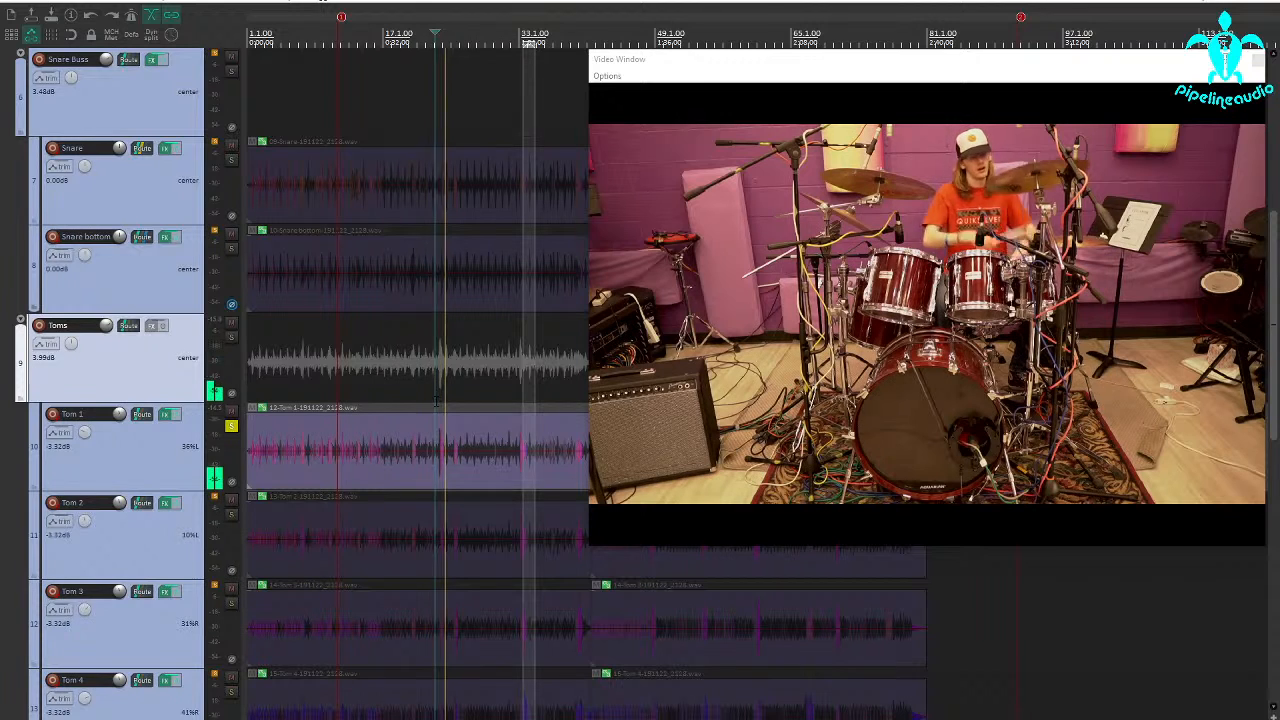
key("space")
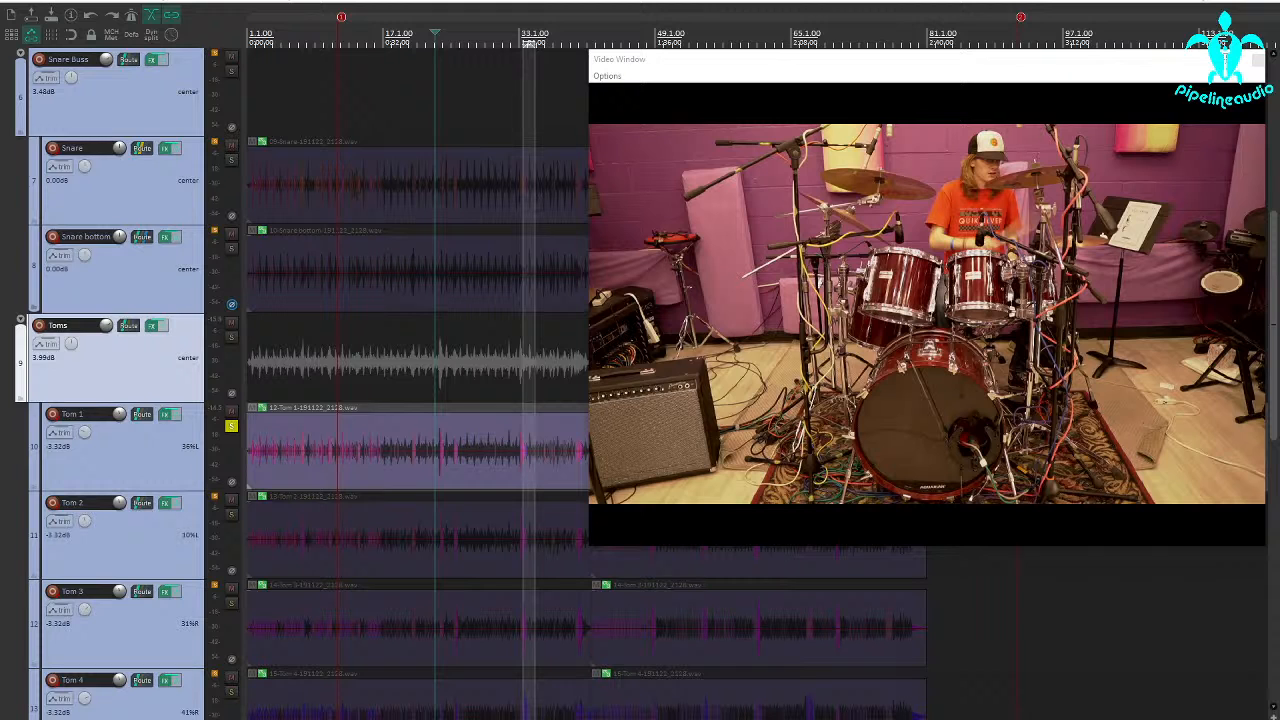
Add XCTR to the Toms folder track, raising Treble Drive to about halfway and High Mids Drive slightly below halfway
left_click_drag(590, 366, 877, 339)
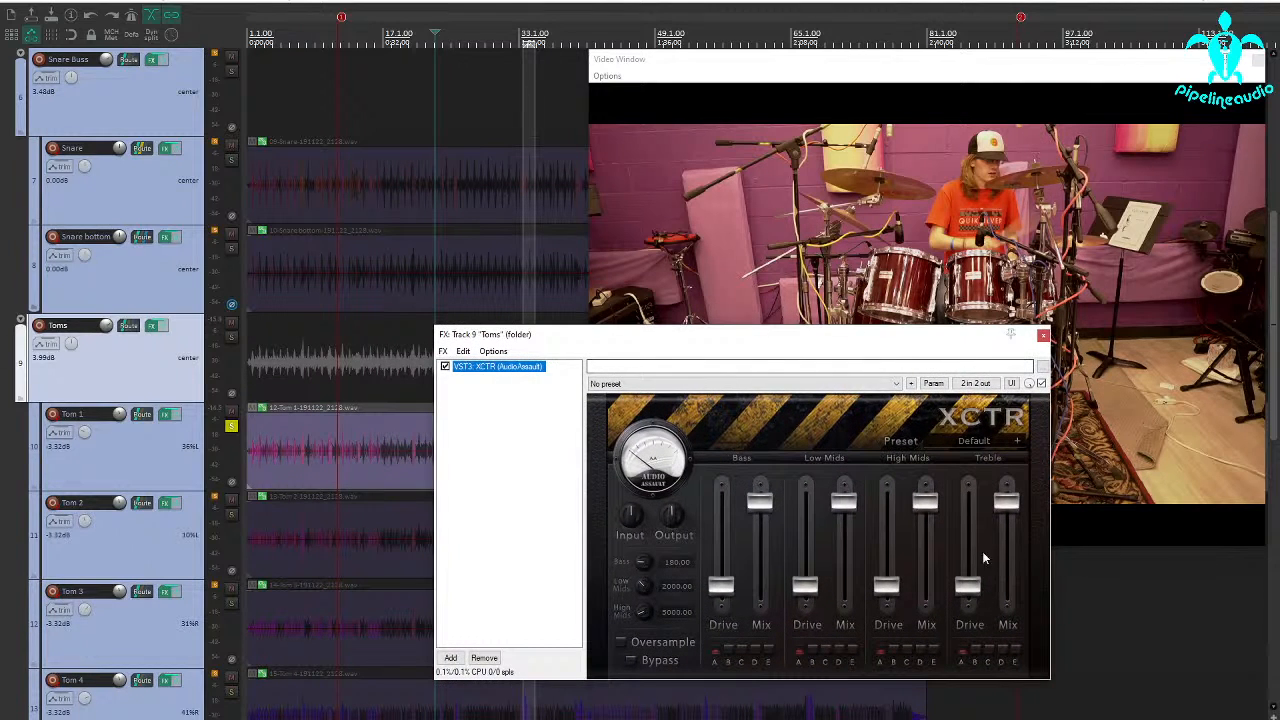
left_click_drag(973, 585, 968, 540)
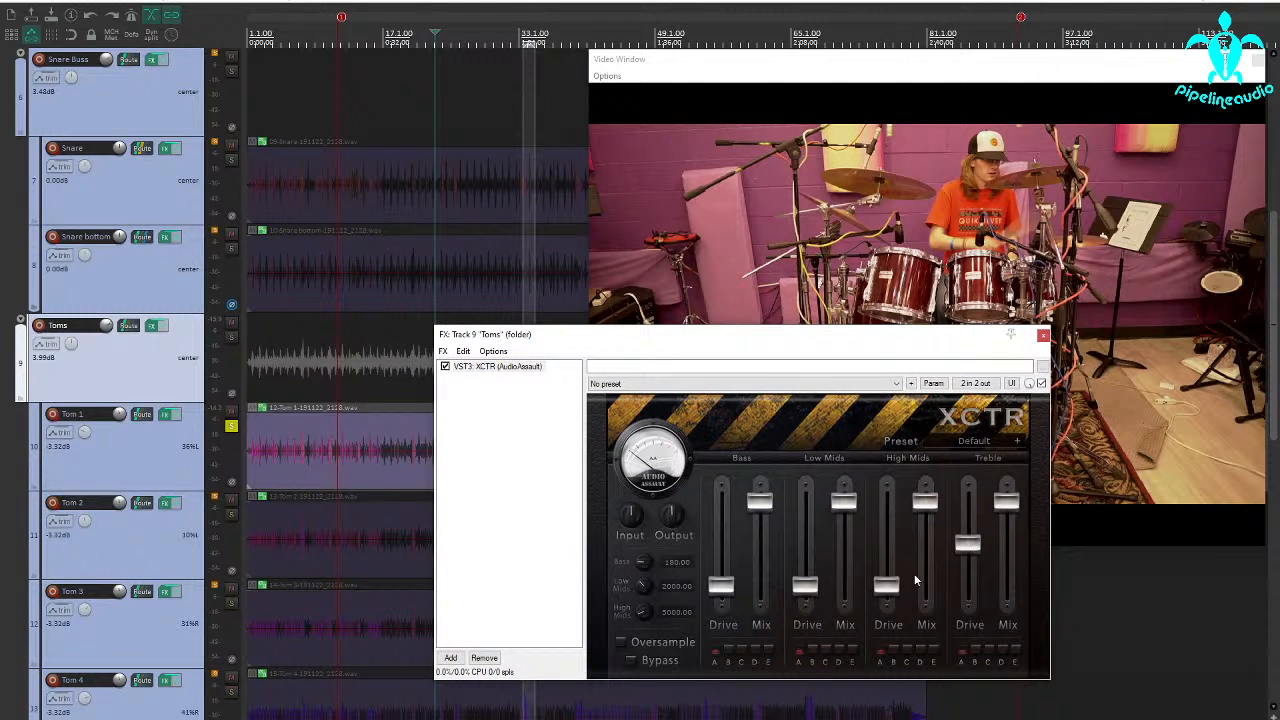
left_click_drag(890, 588, 887, 558)
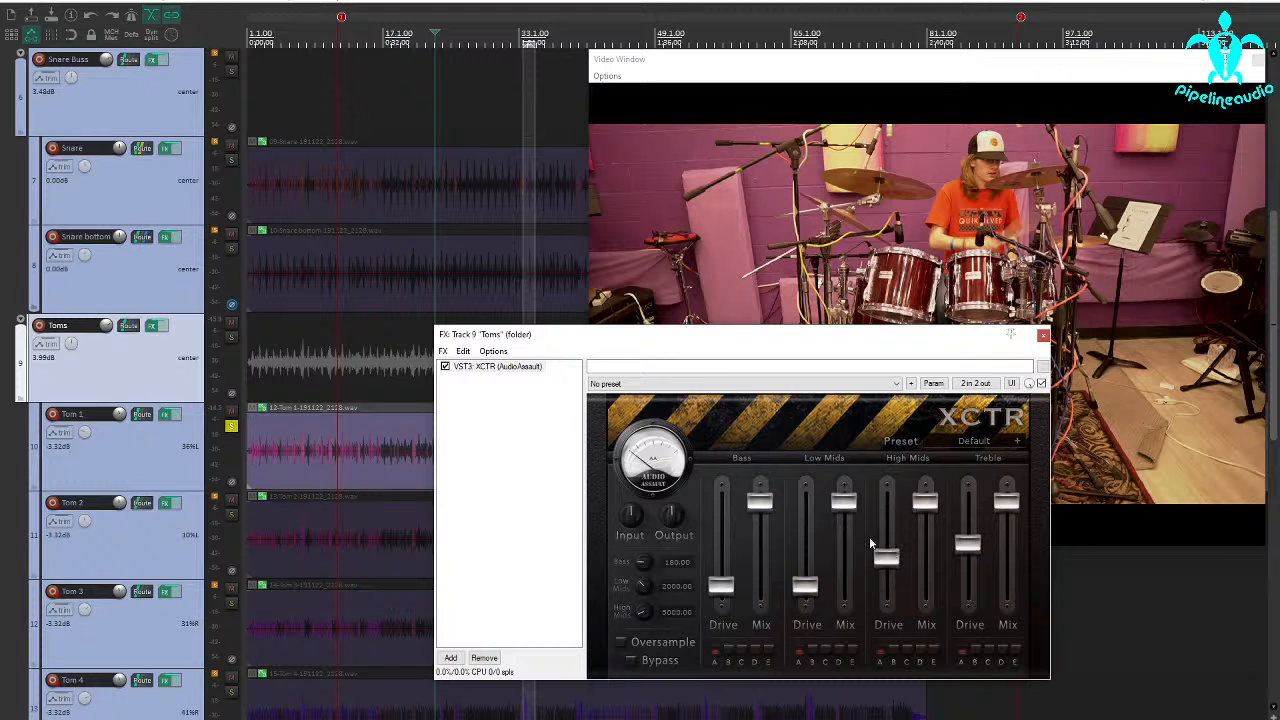
Audition the soloed Tom 1 through XCTR around bar 33, moving the effects window clear of the tracks
left_click_drag(618, 352, 702, 482)
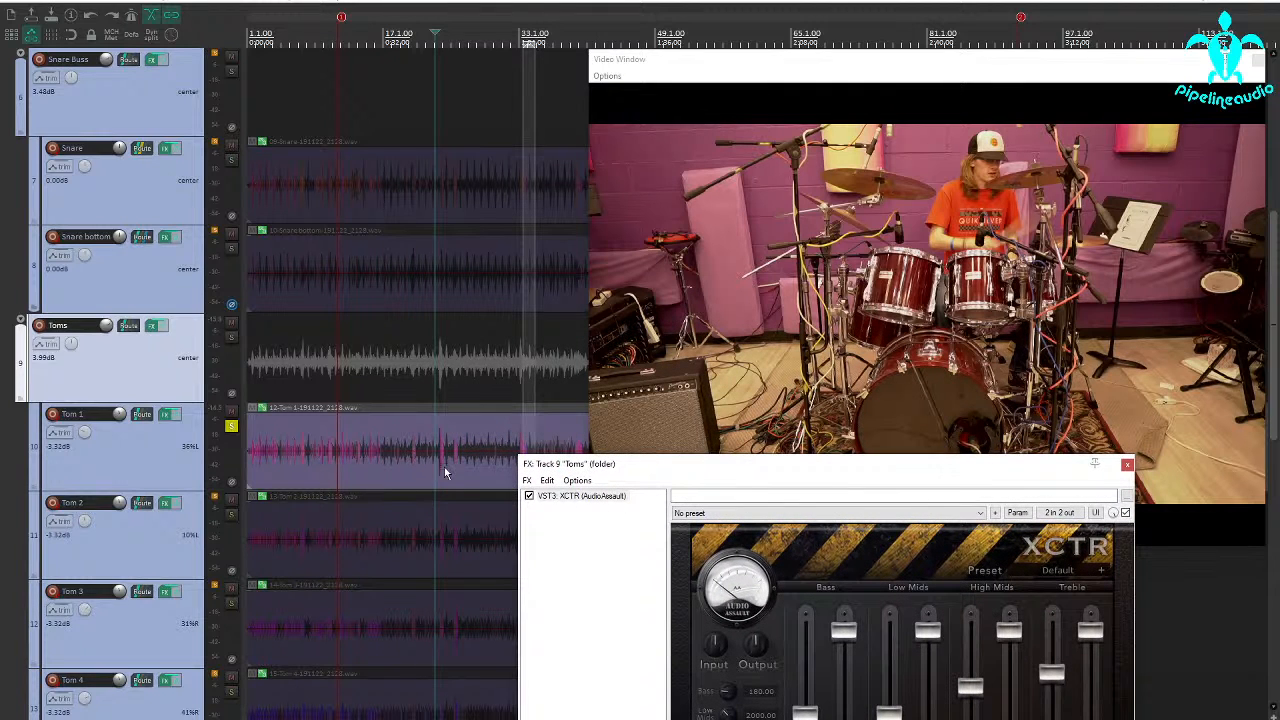
left_click(438, 467)
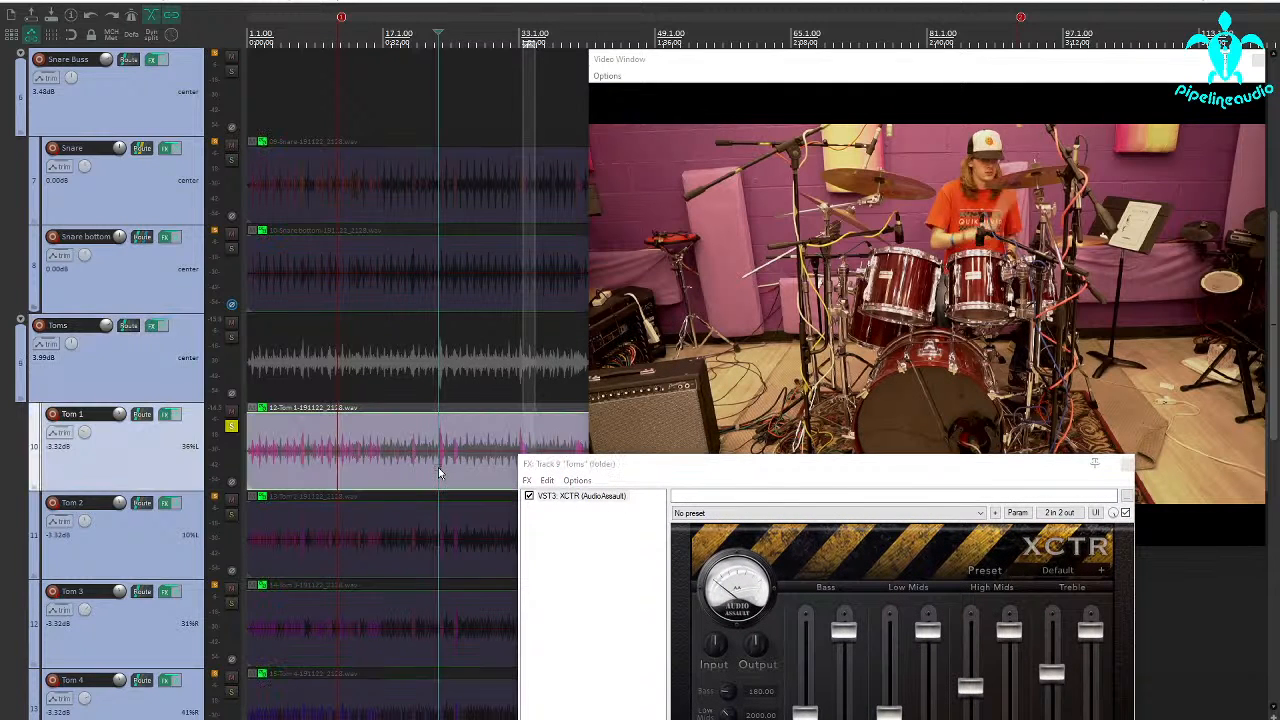
left_click(517, 430)
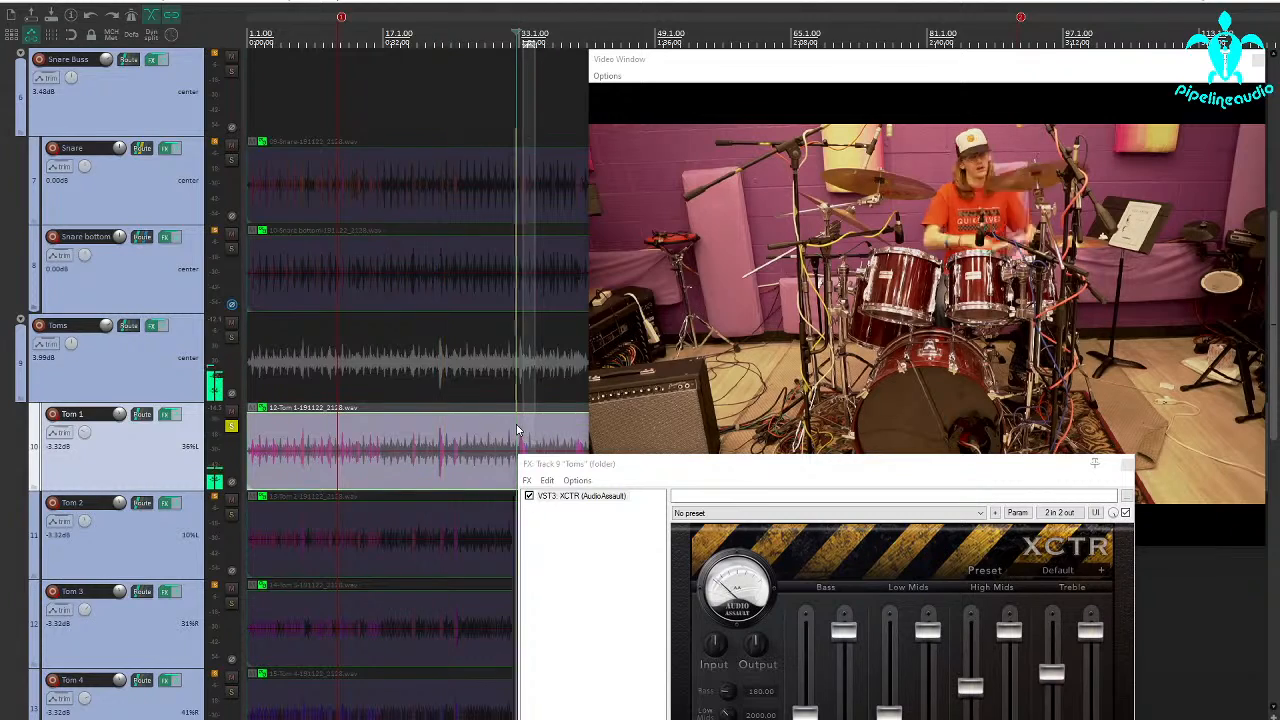
scroll(517, 430, "up", 3)
left_click_drag(604, 464, 393, 422)
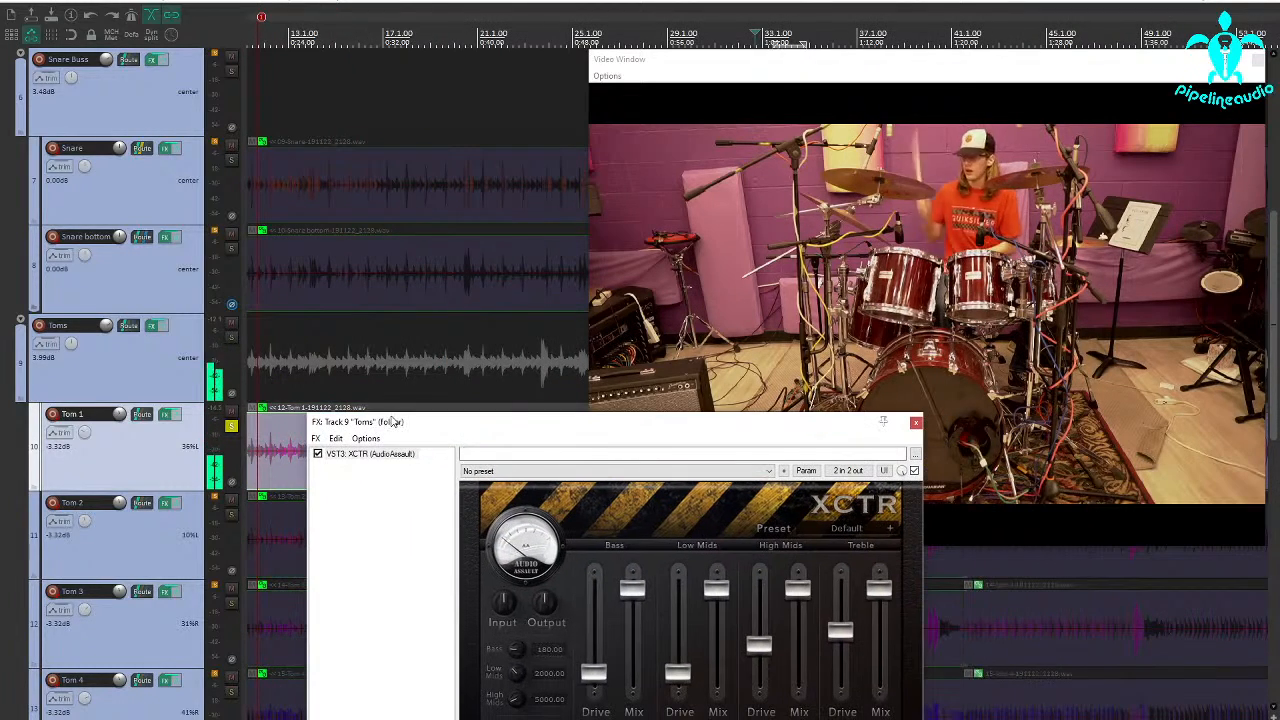
left_click_drag(480, 425, 0, 235)
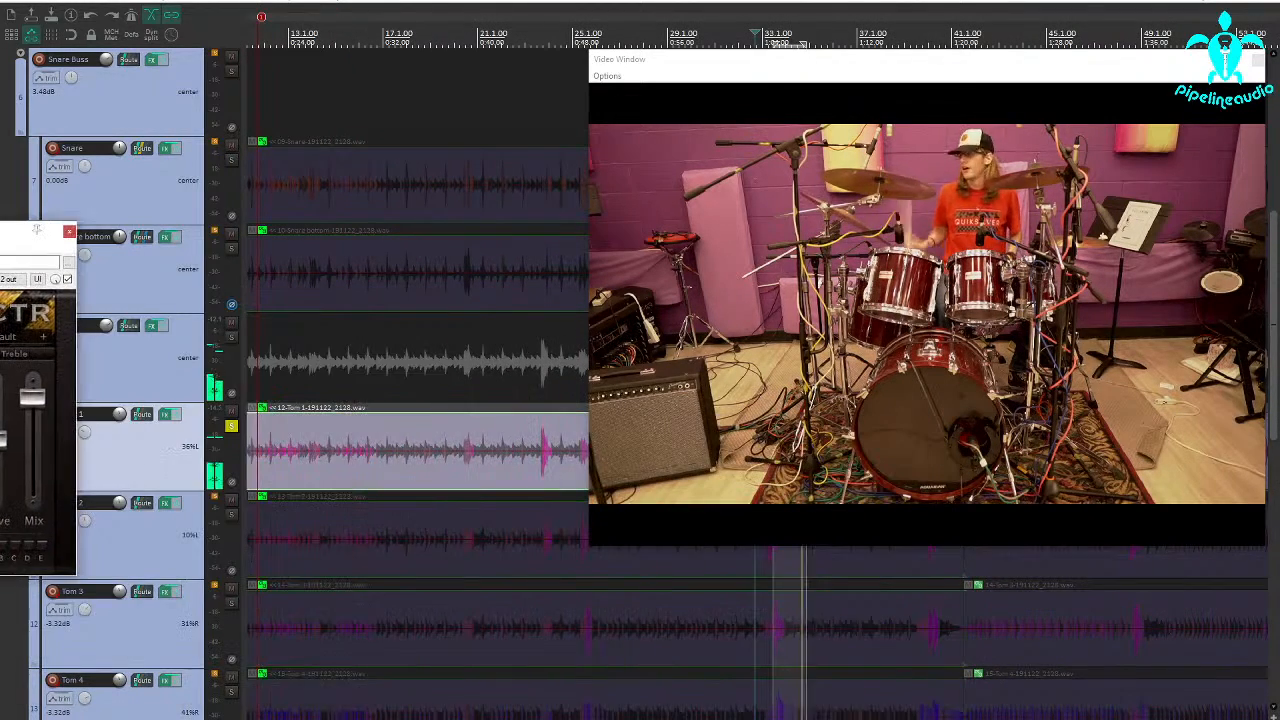
scroll(380, 420, "down", 4)
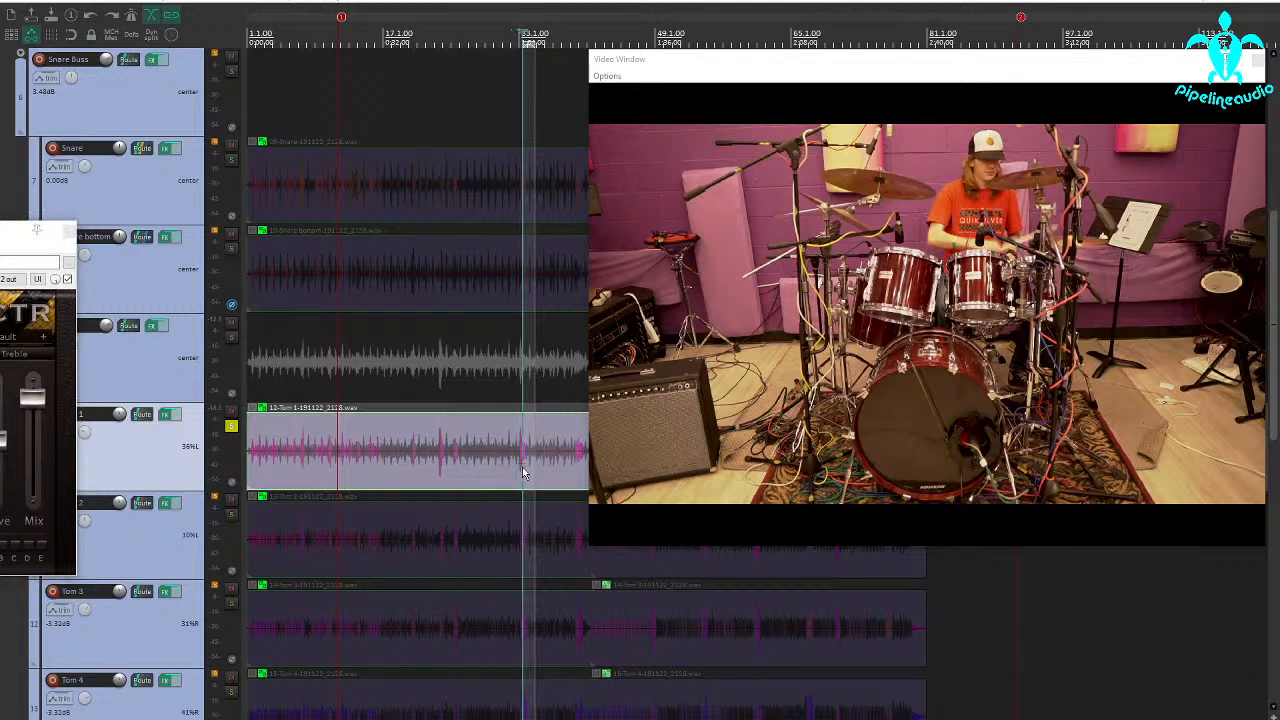
scroll(516, 470, "up", 2)
scroll(500, 468, "down", 4)
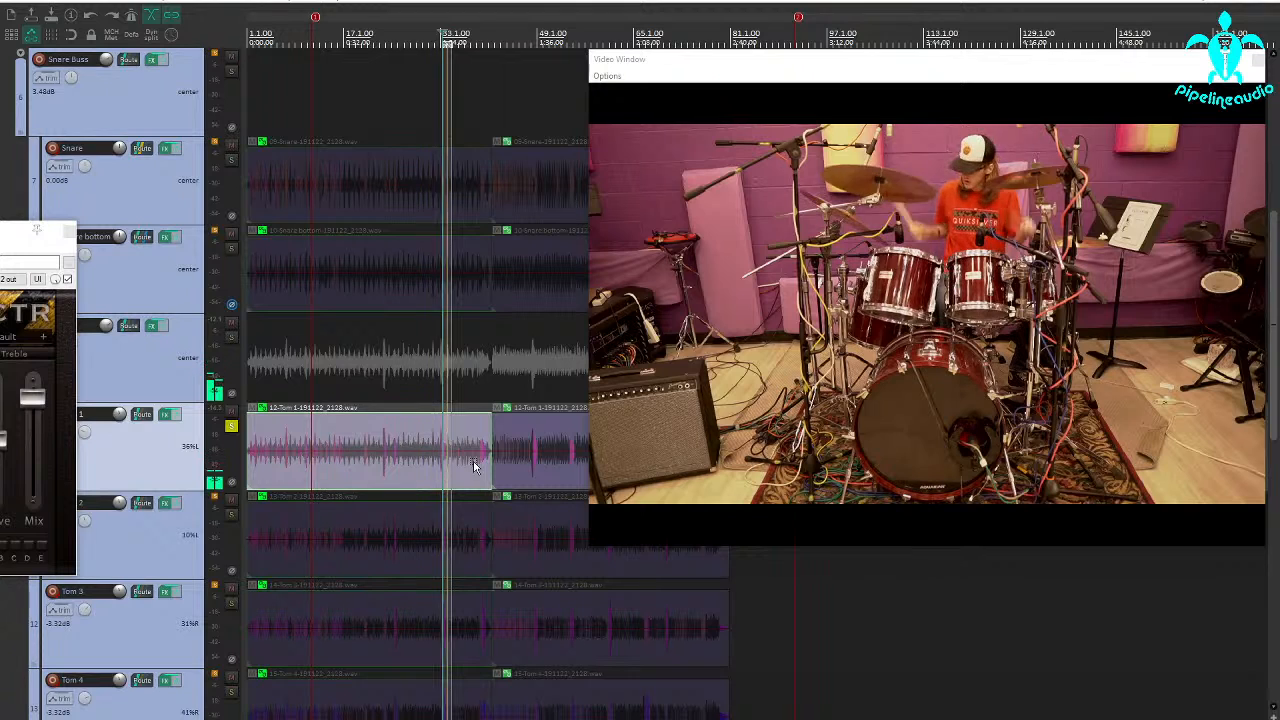
key("space")
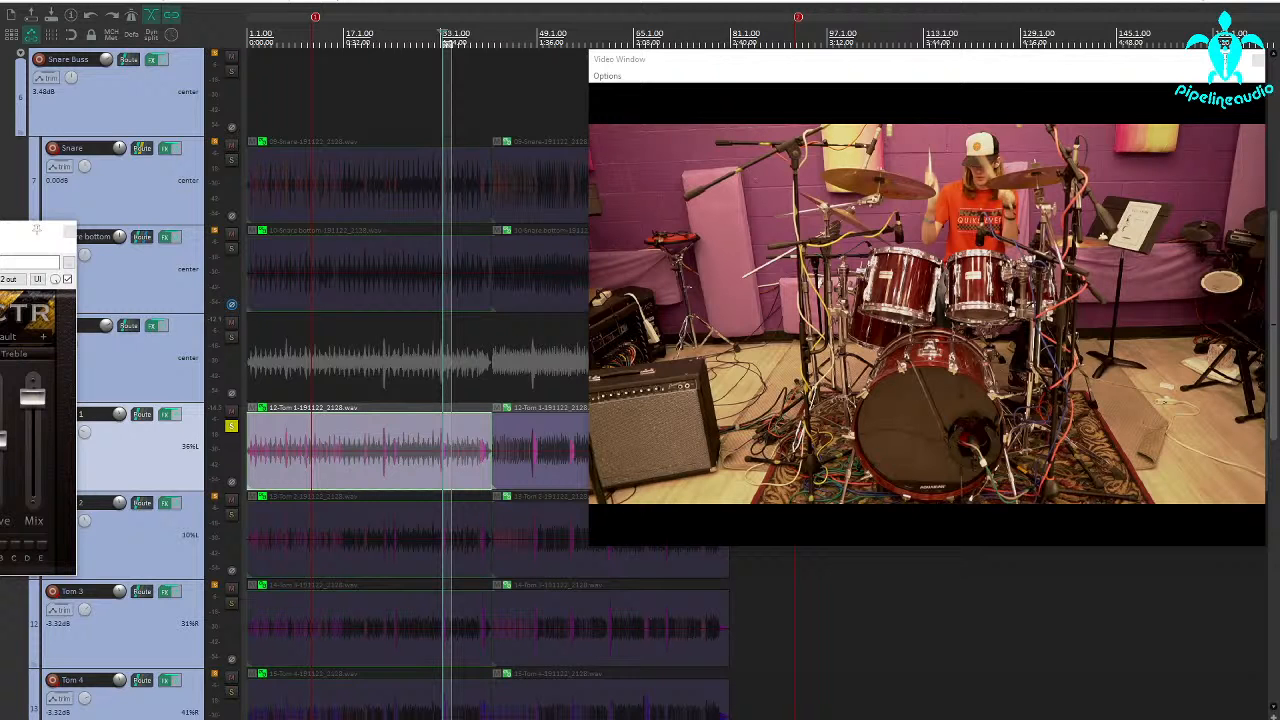
Add IC Intuition Compressor to the Toms folder's effects chain and place it before XCTR
left_click(70, 231)
left_click(152, 325)
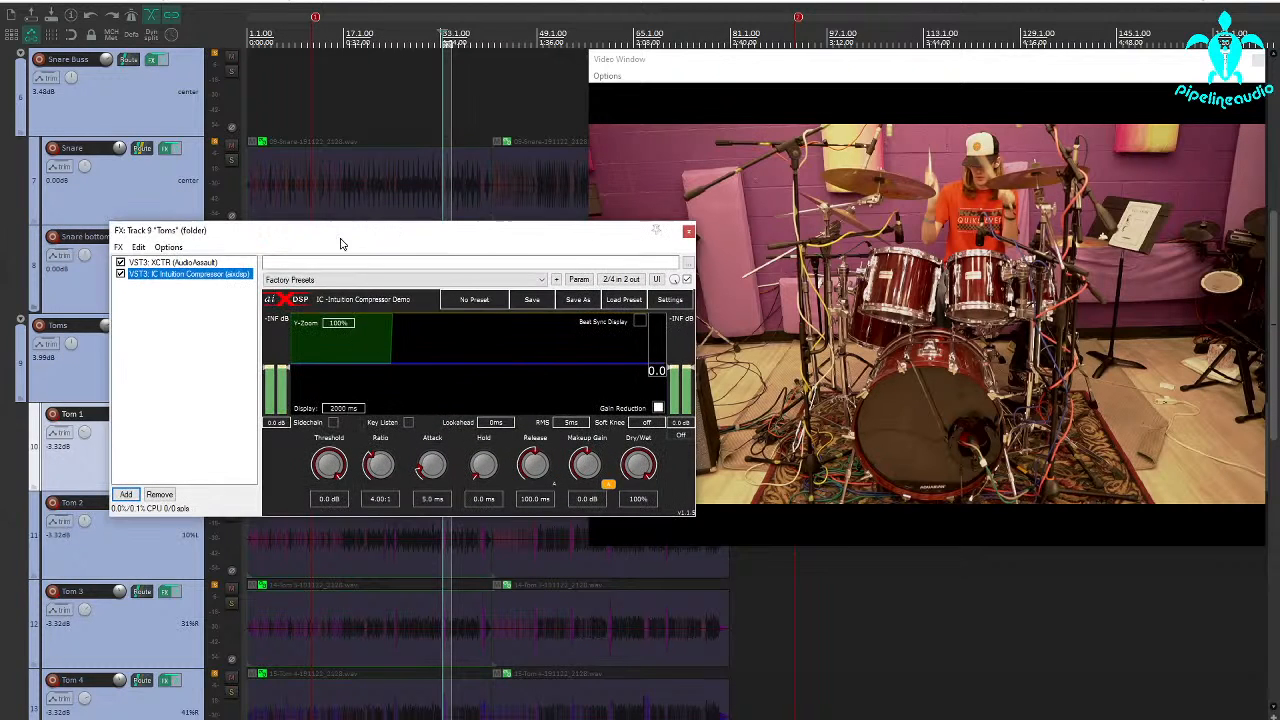
left_click_drag(212, 273, 210, 263)
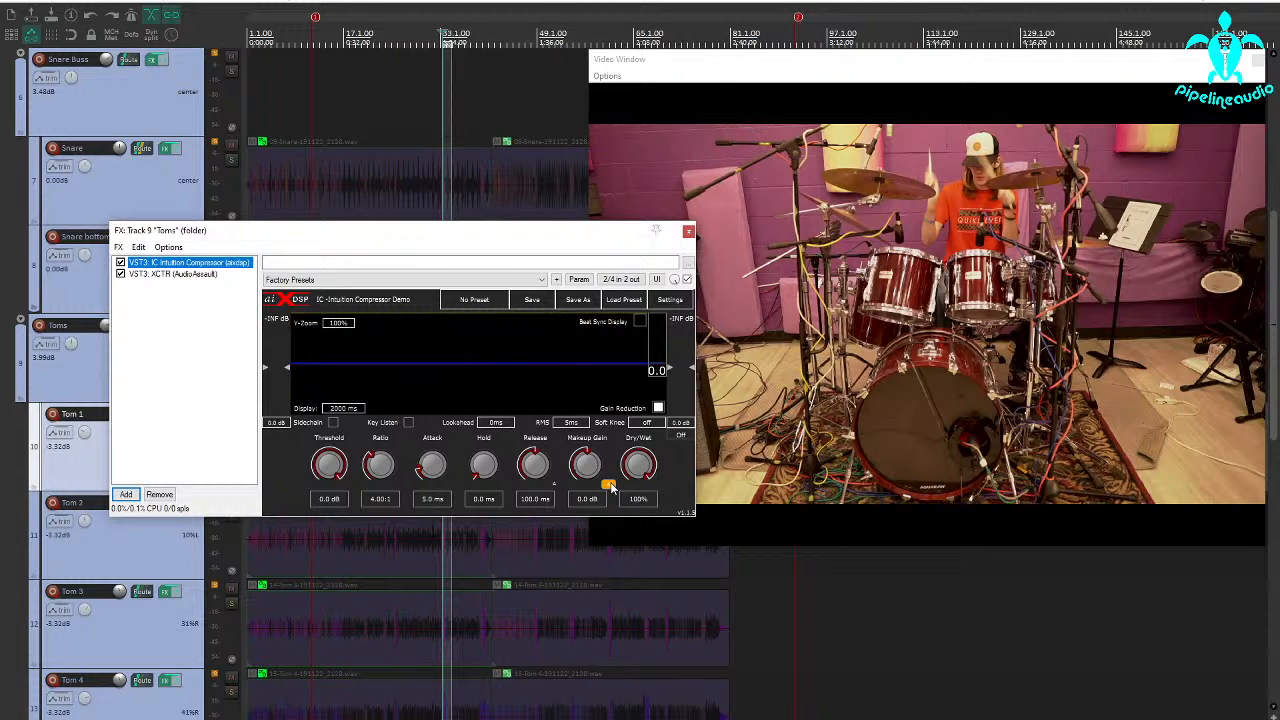
Turn off the compressor's automatic makeup gain and set threshold -15.2 dB, ratio 8.40:1, attack 27.3 ms and RMS to peak
left_click(611, 486)
left_click_drag(327, 462, 328, 500)
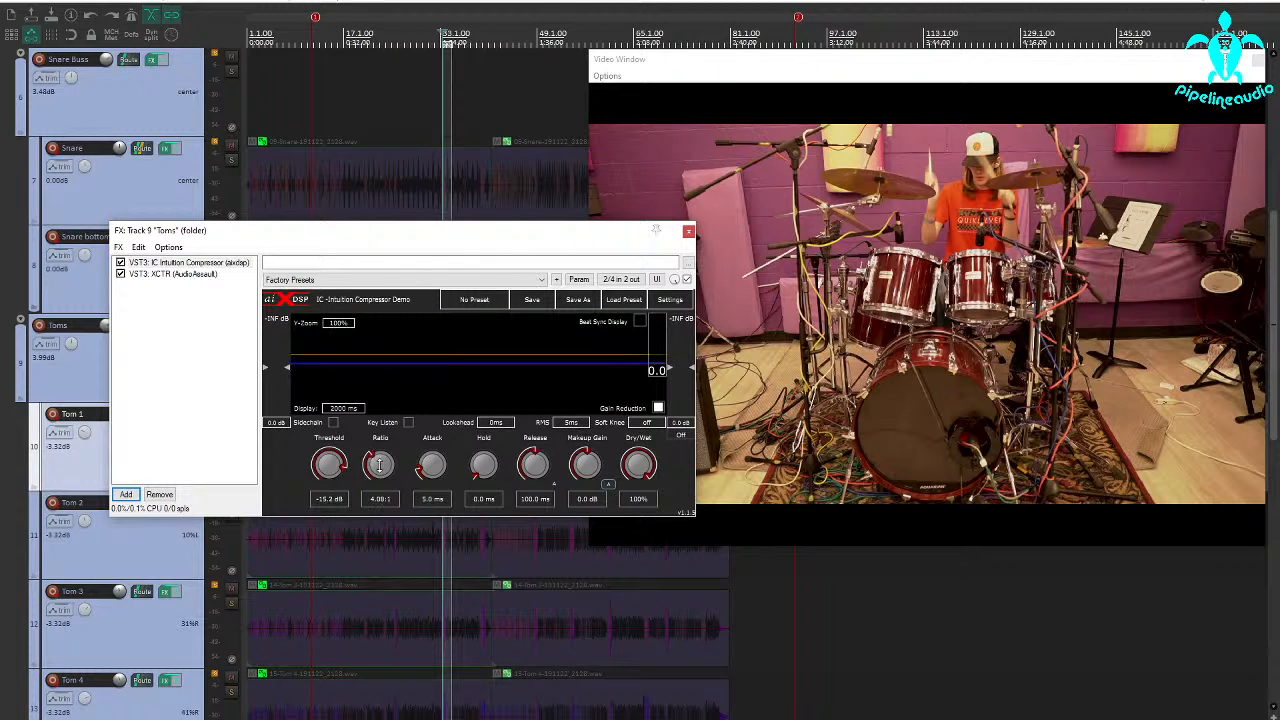
left_click_drag(380, 465, 383, 410)
left_click_drag(431, 462, 431, 447)
left_click_drag(361, 237, 289, 76)
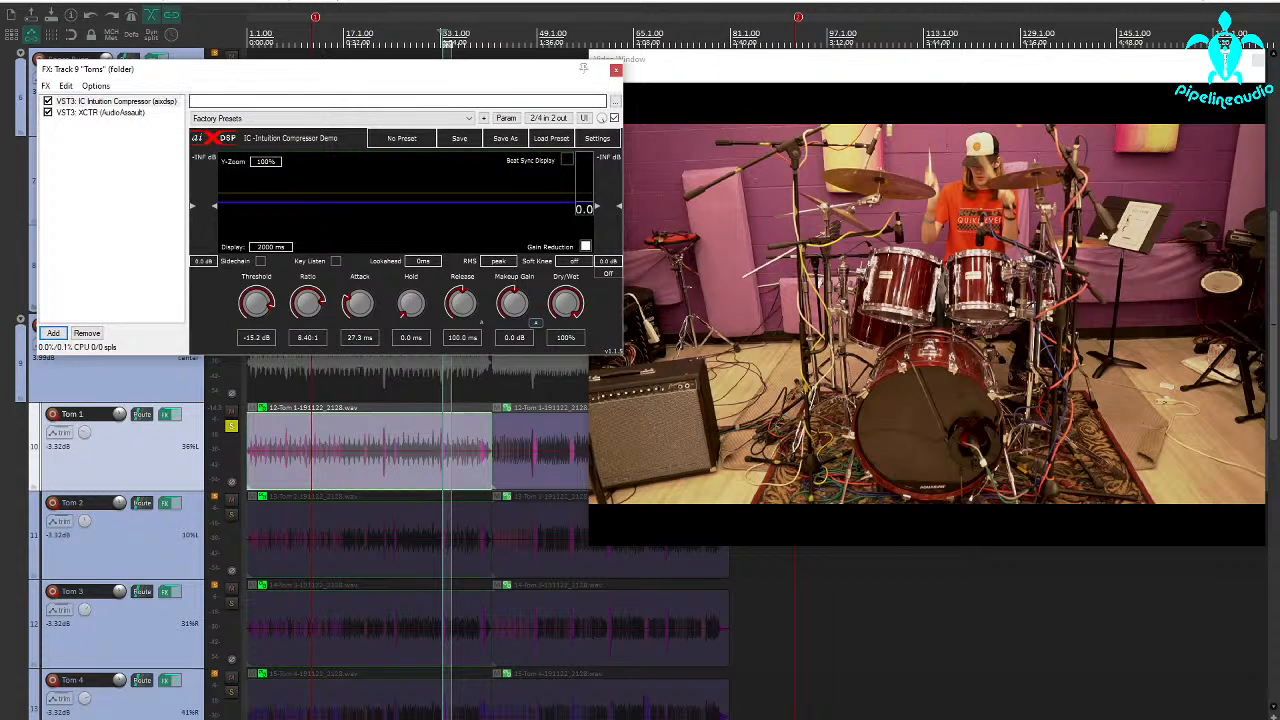
Set a short time selection around the Tom 1 hit near bar 33 and play it through the compressor
left_click(442, 476)
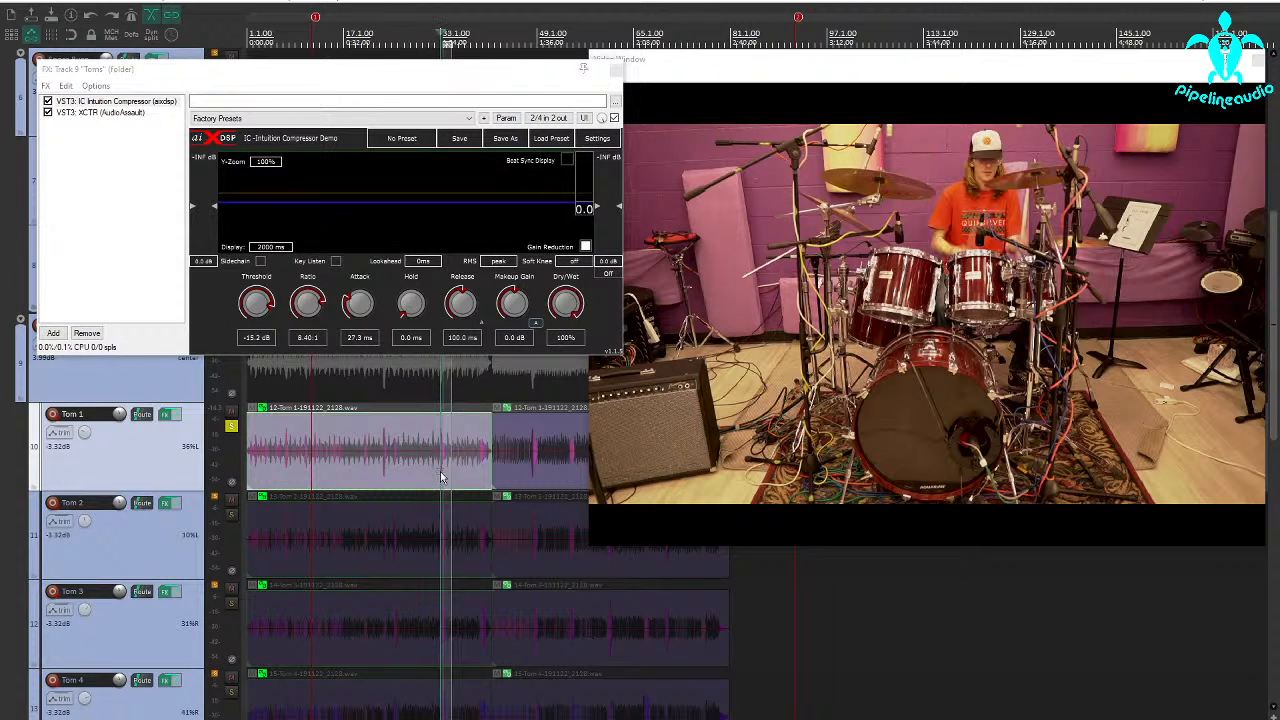
left_click_drag(441, 477, 450, 478)
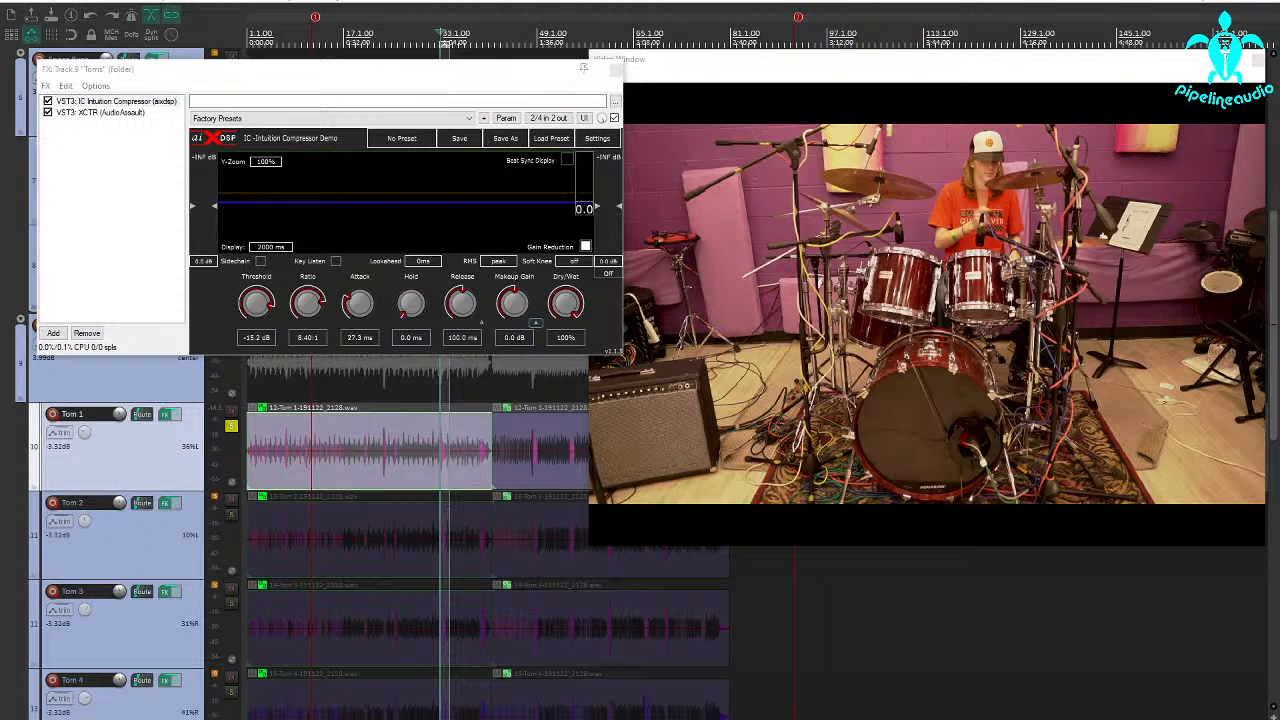
key("space")
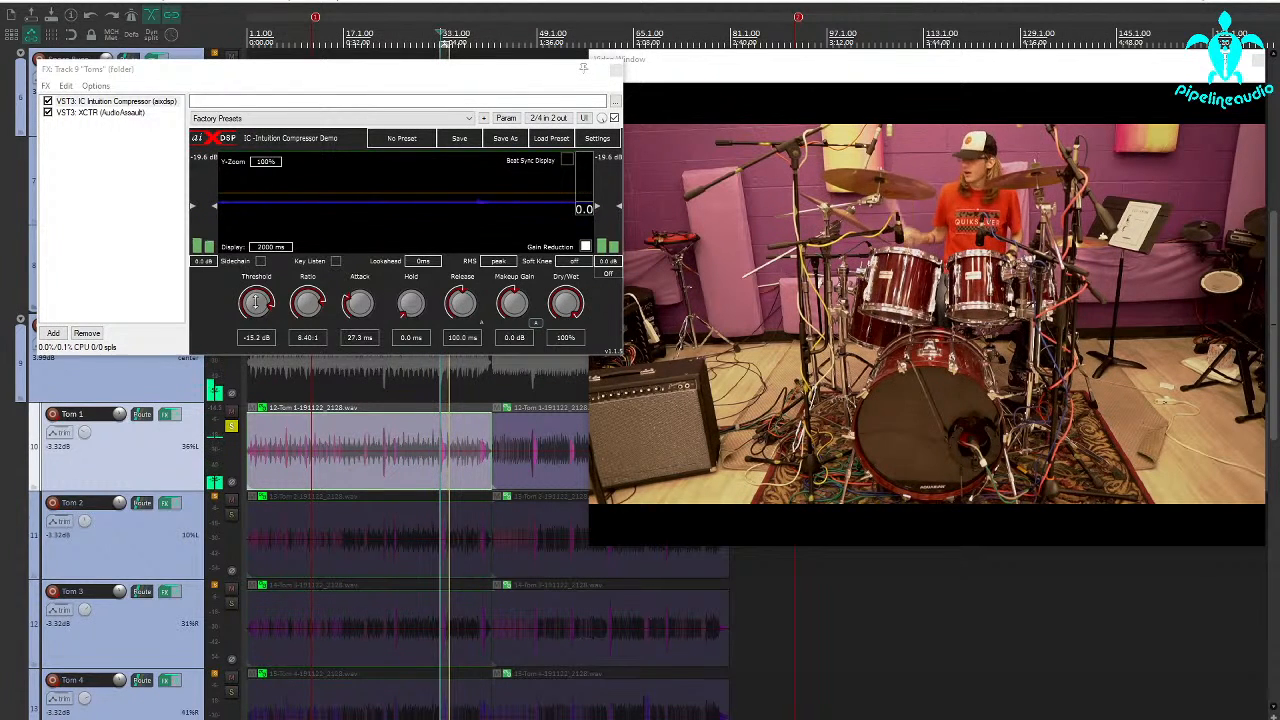
Set the compressor's threshold to -44.0 dB, bypass both effects on the Toms folder and close its effects window
left_click_drag(256, 302, 247, 347)
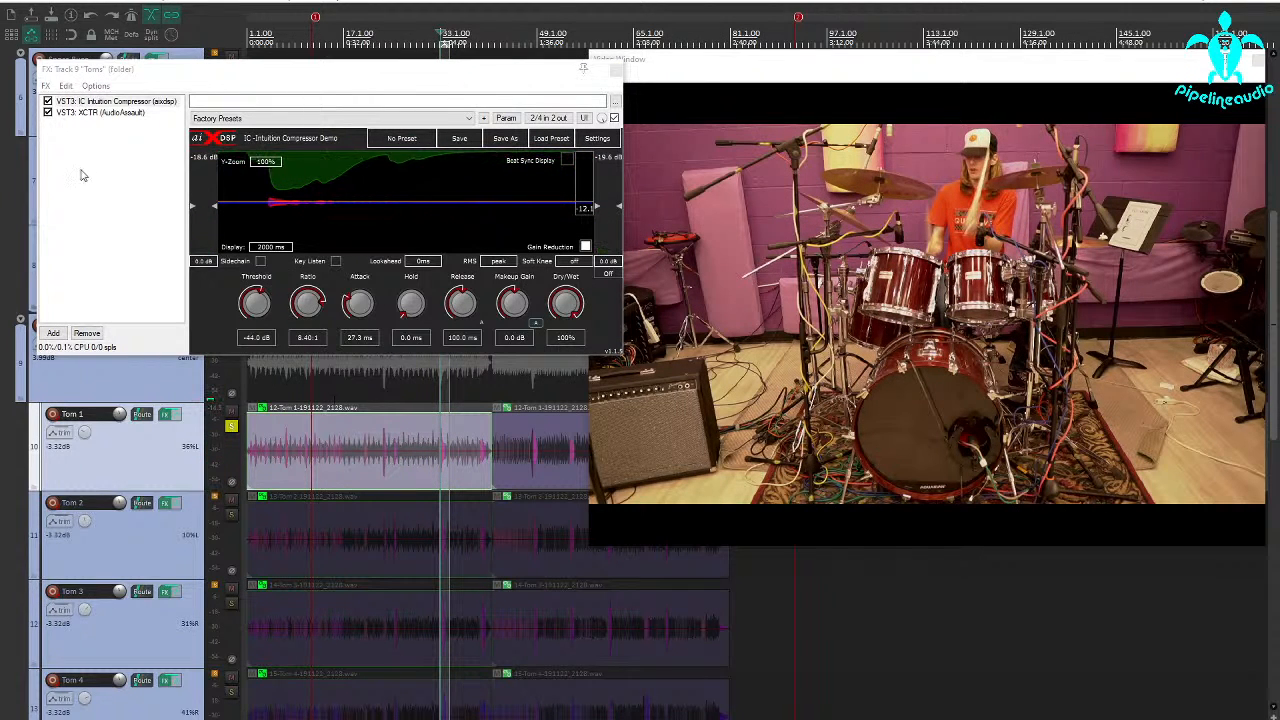
left_click(47, 101)
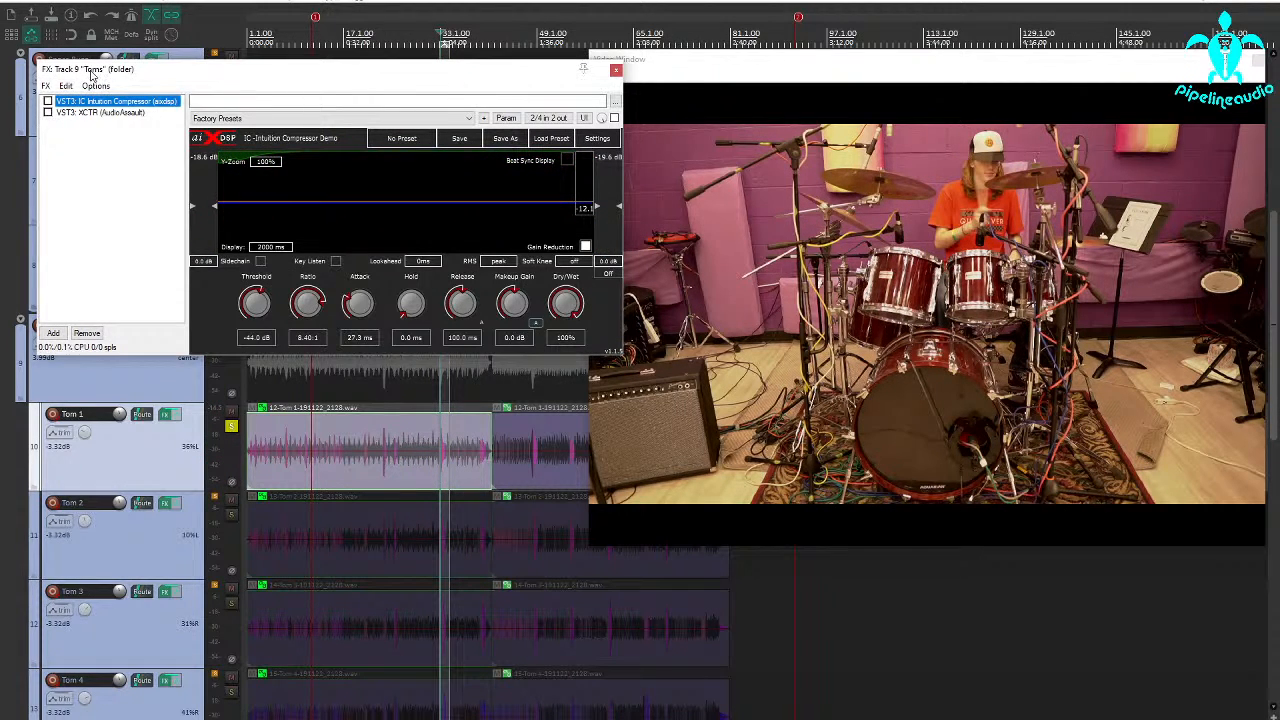
left_click_drag(92, 74, 348, 197)
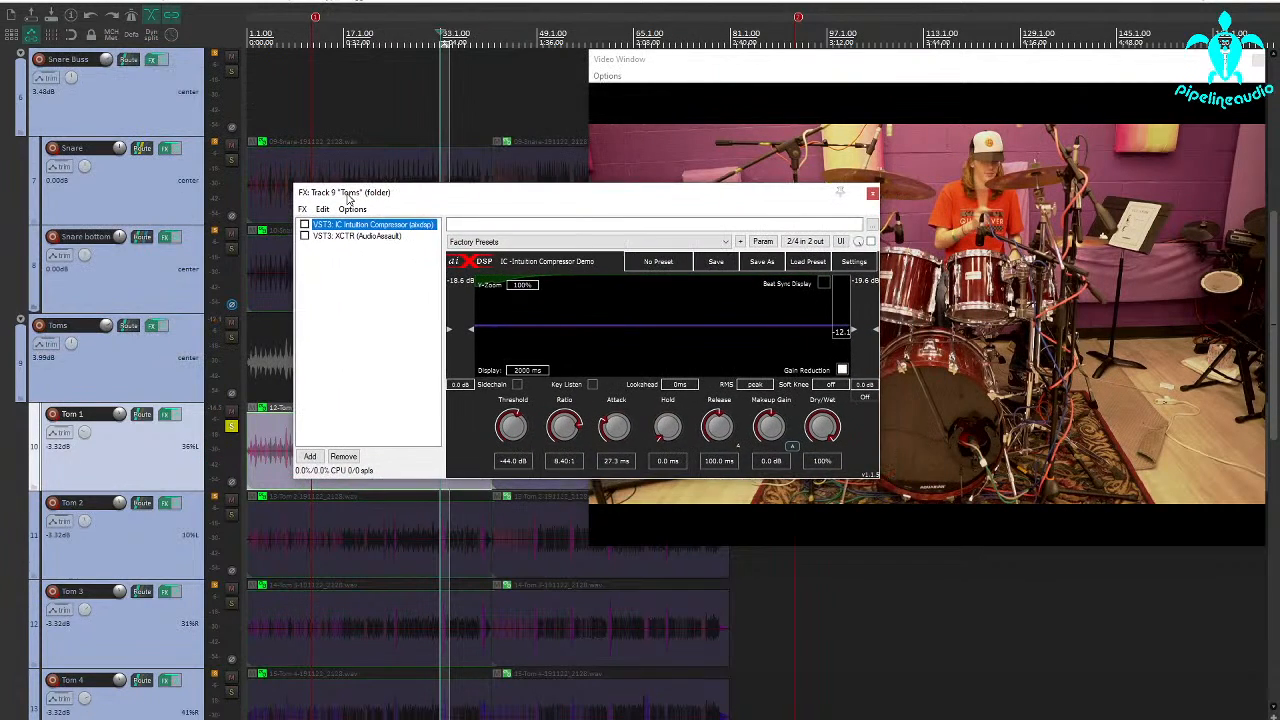
left_click(872, 192)
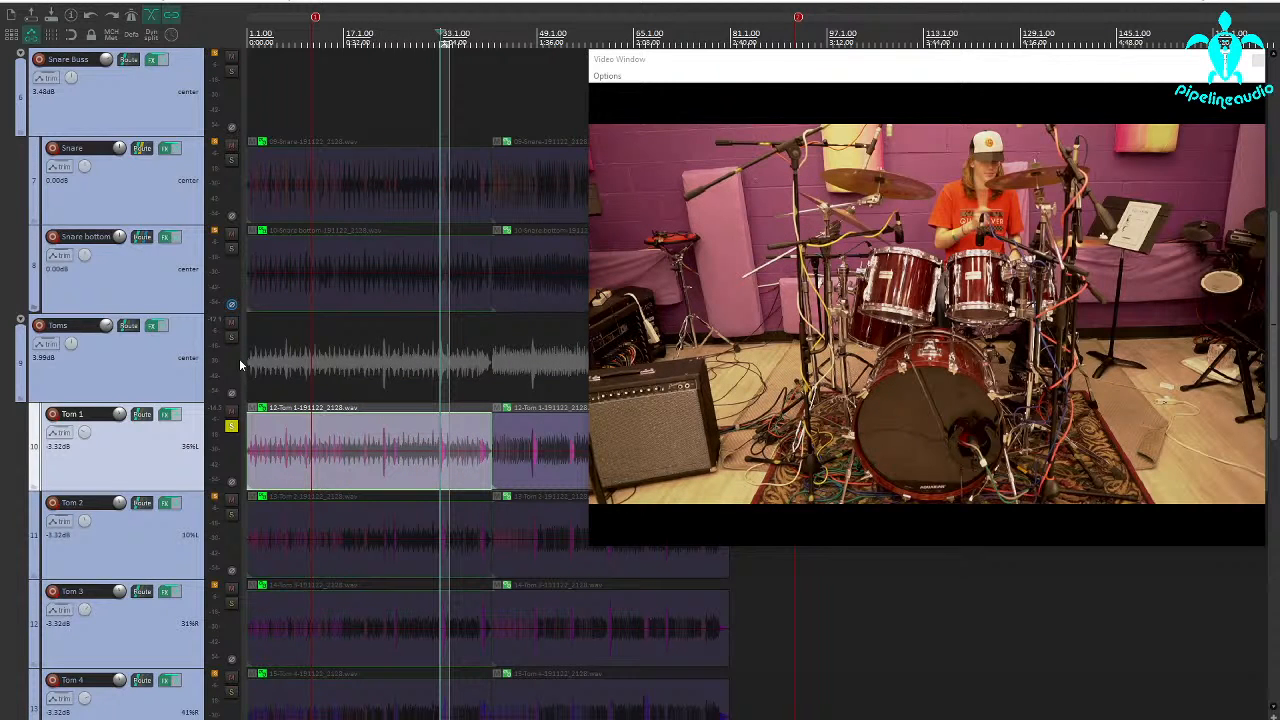
Unsolo Tom 1 and close the video window to clear the arrangement
left_click(231, 428)
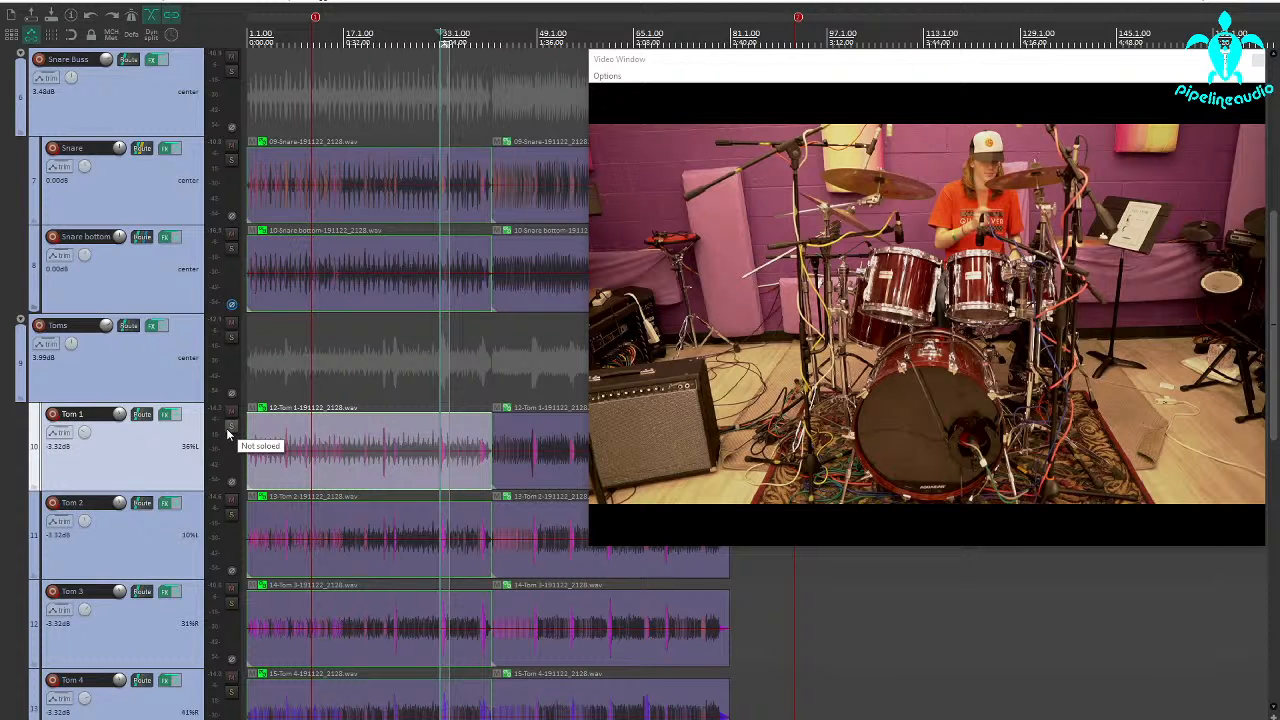
scroll(100, 263, "up", 5)
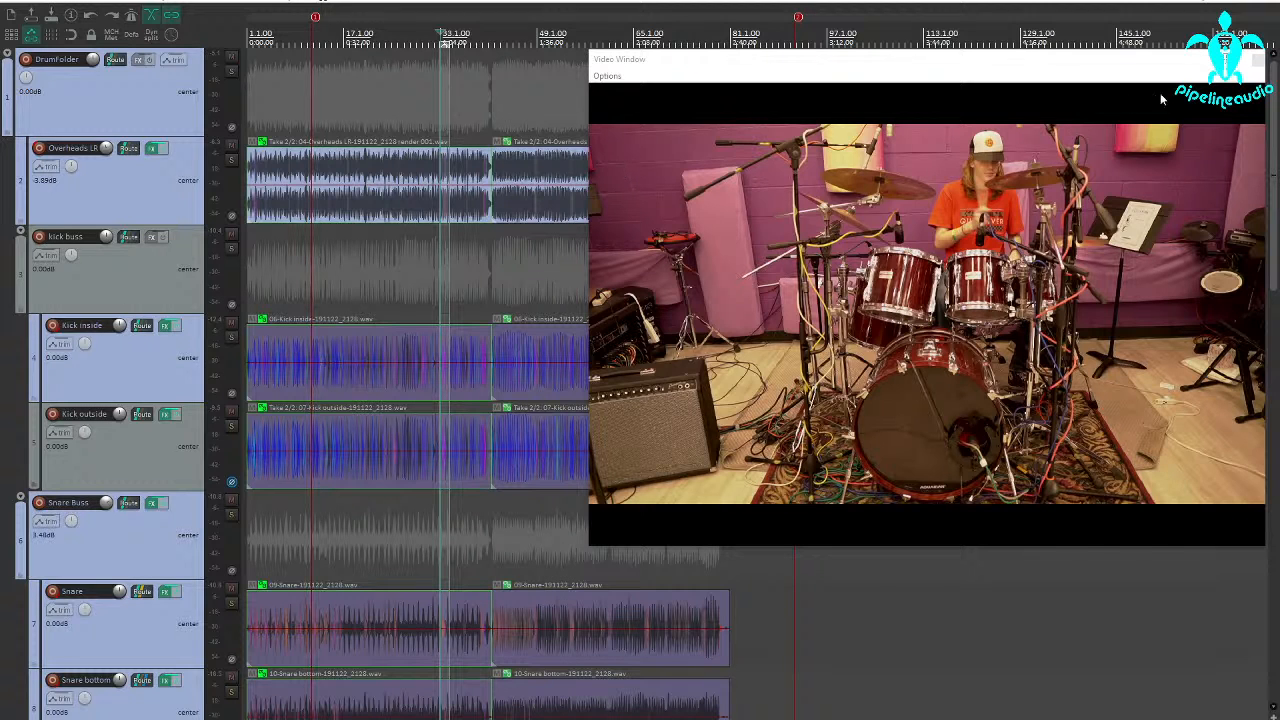
left_click(1256, 60)
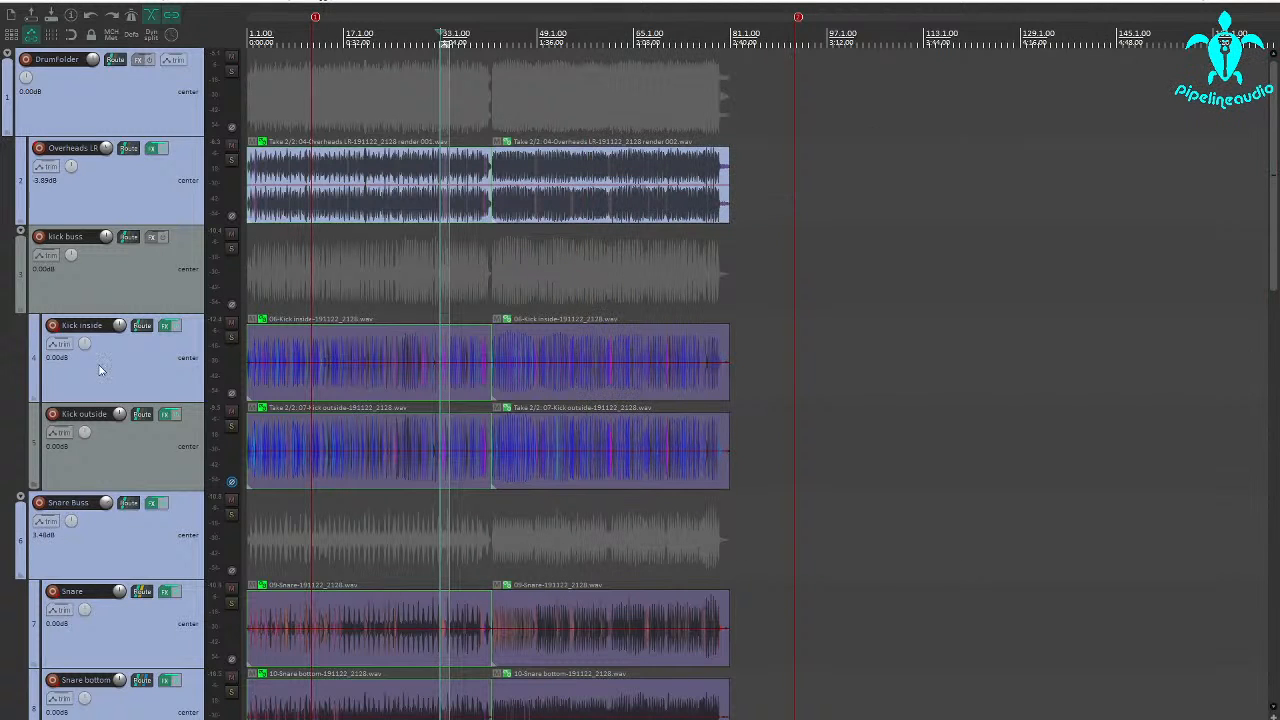
Open the Multi Band Gate on the Kick inside track and lower its threshold to -INF dB
left_click(164, 327)
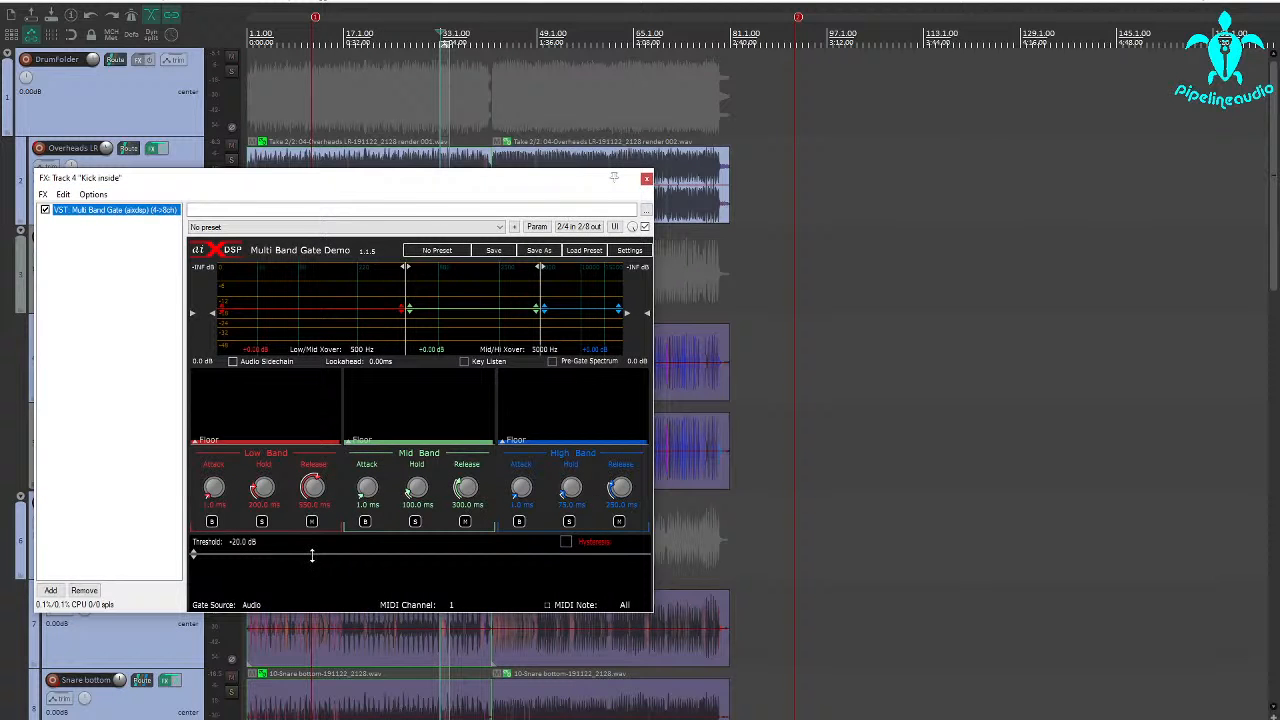
left_click_drag(312, 556, 329, 654)
left_click_drag(229, 177, 549, 194)
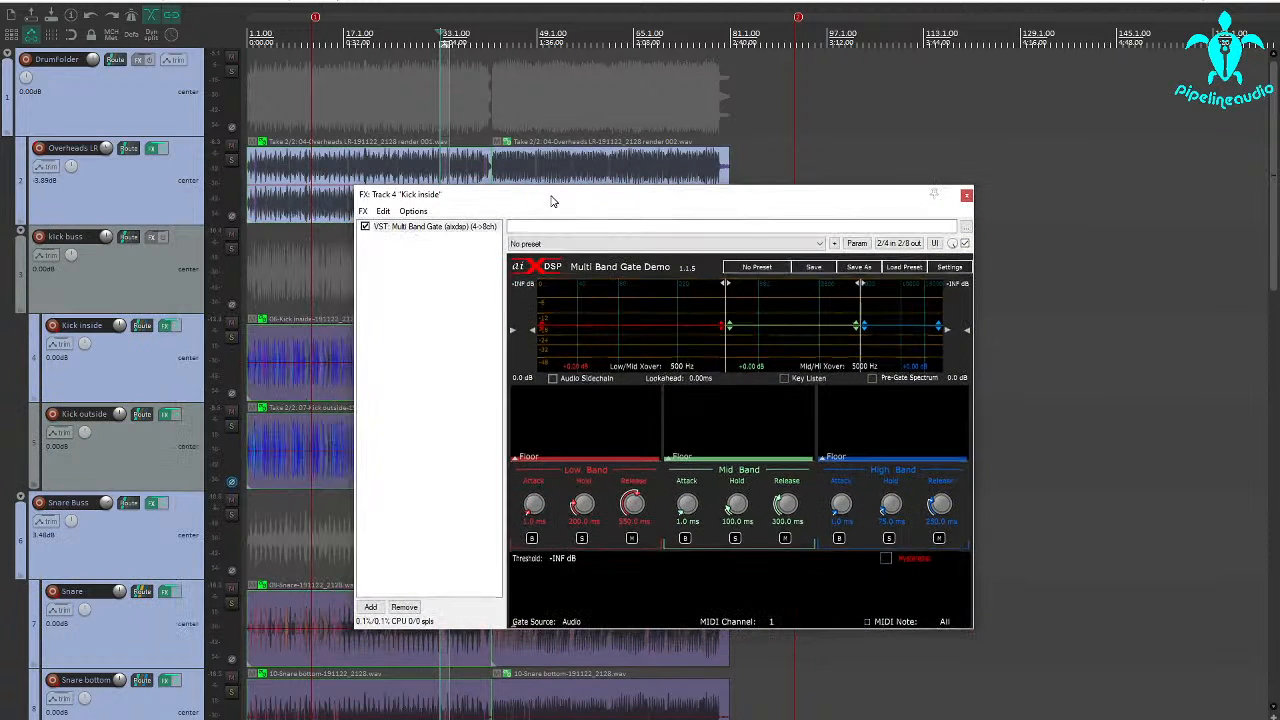
Solo and select the Kick inside track, moving the gate window clear of its waveform
left_click(231, 339)
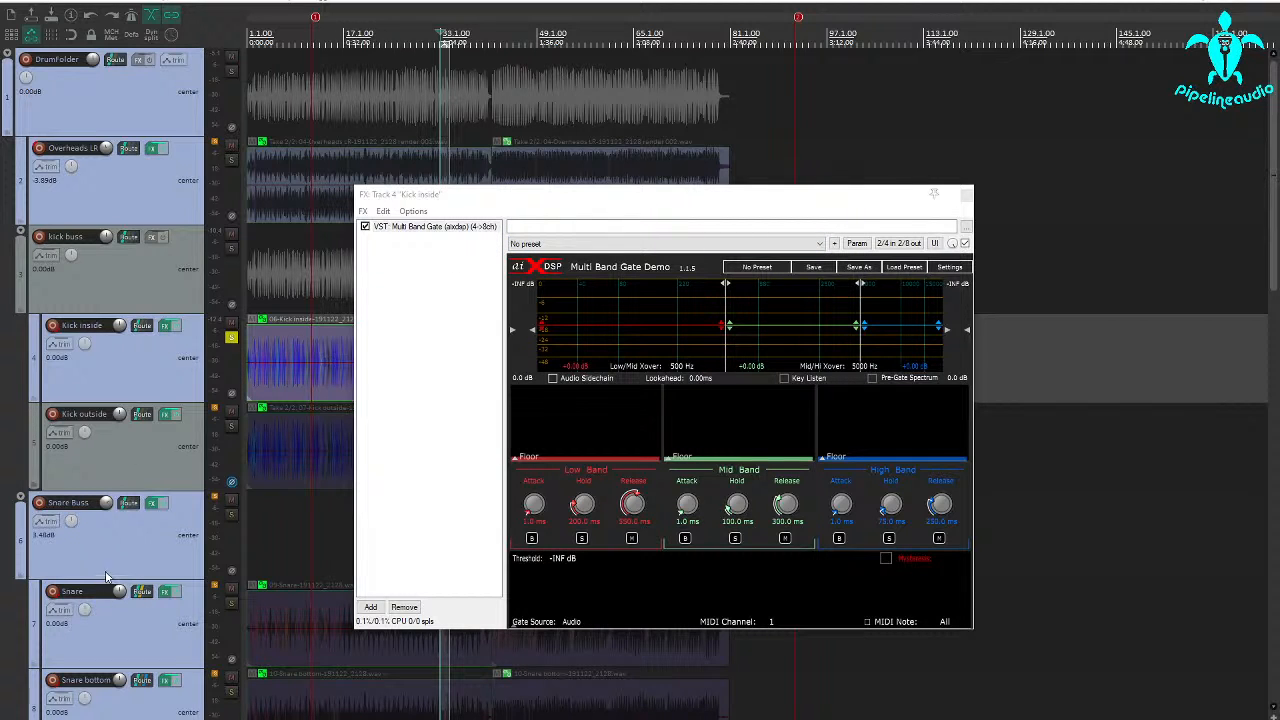
right_click(229, 430)
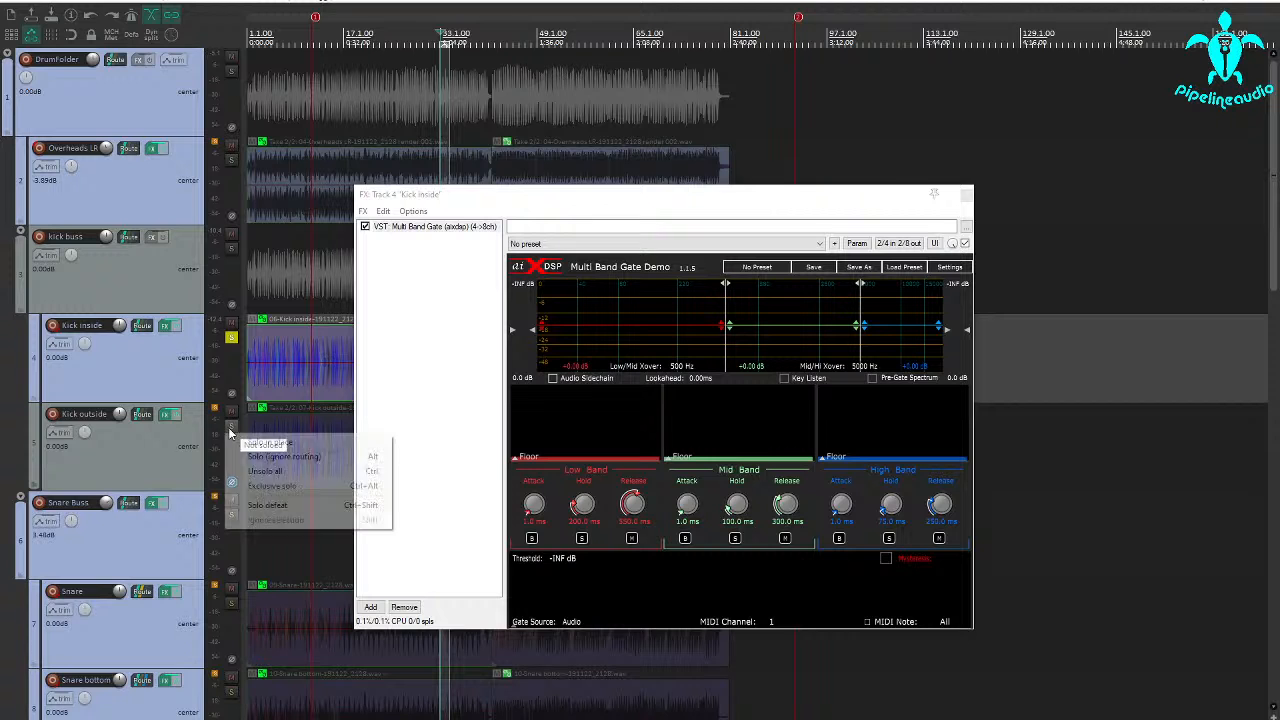
left_click(101, 371)
left_click_drag(556, 202, 500, 193)
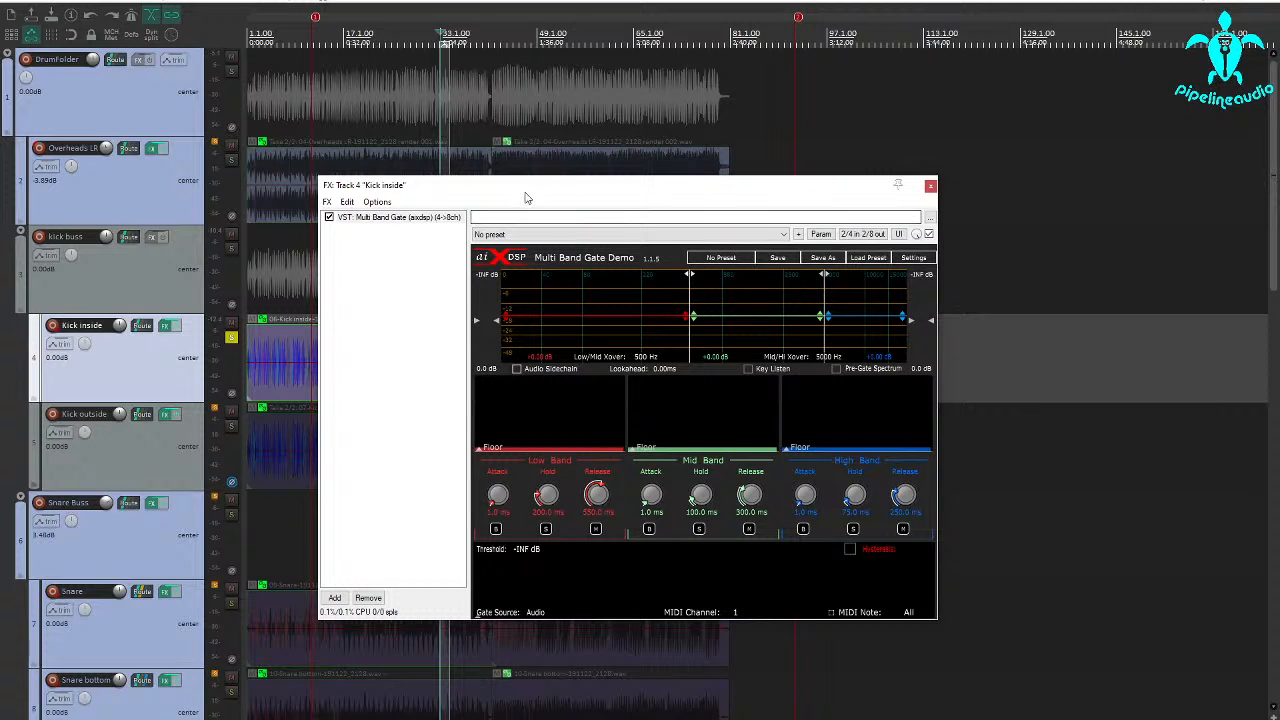
left_click_drag(503, 192, 699, 187)
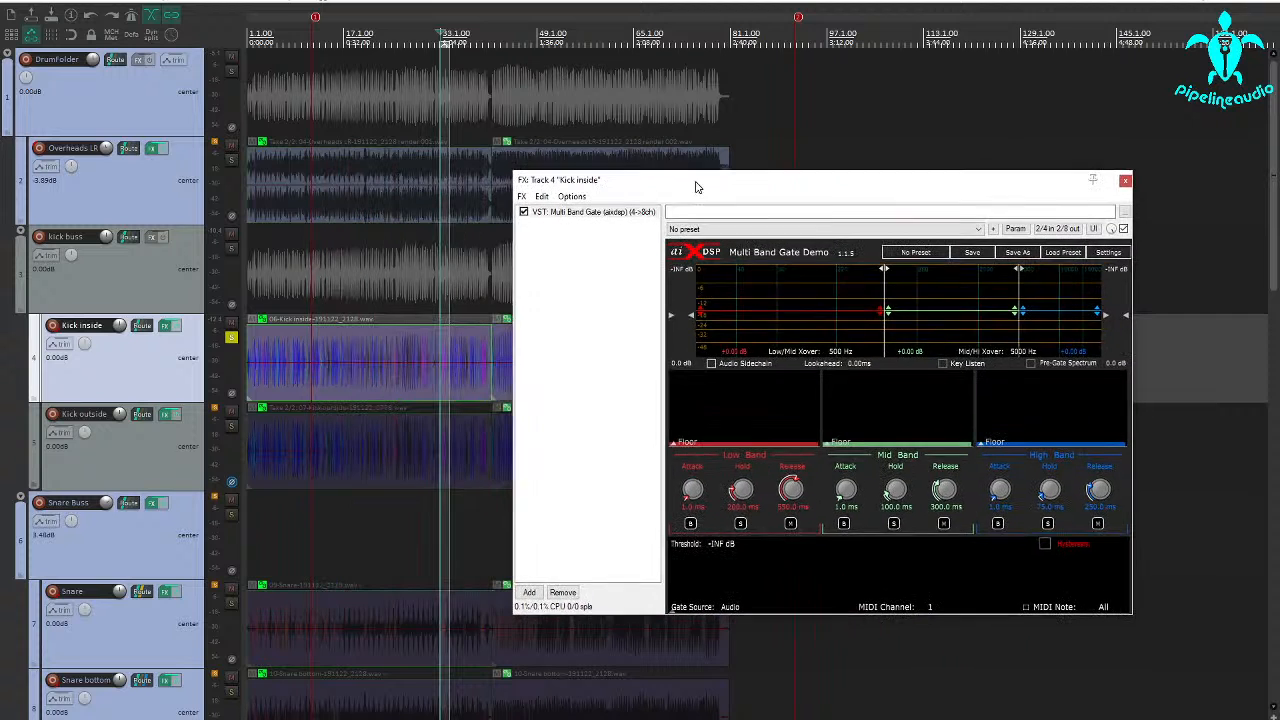
Audition the soloed Kick inside track from about bar 5
scroll(328, 379, "up", 5)
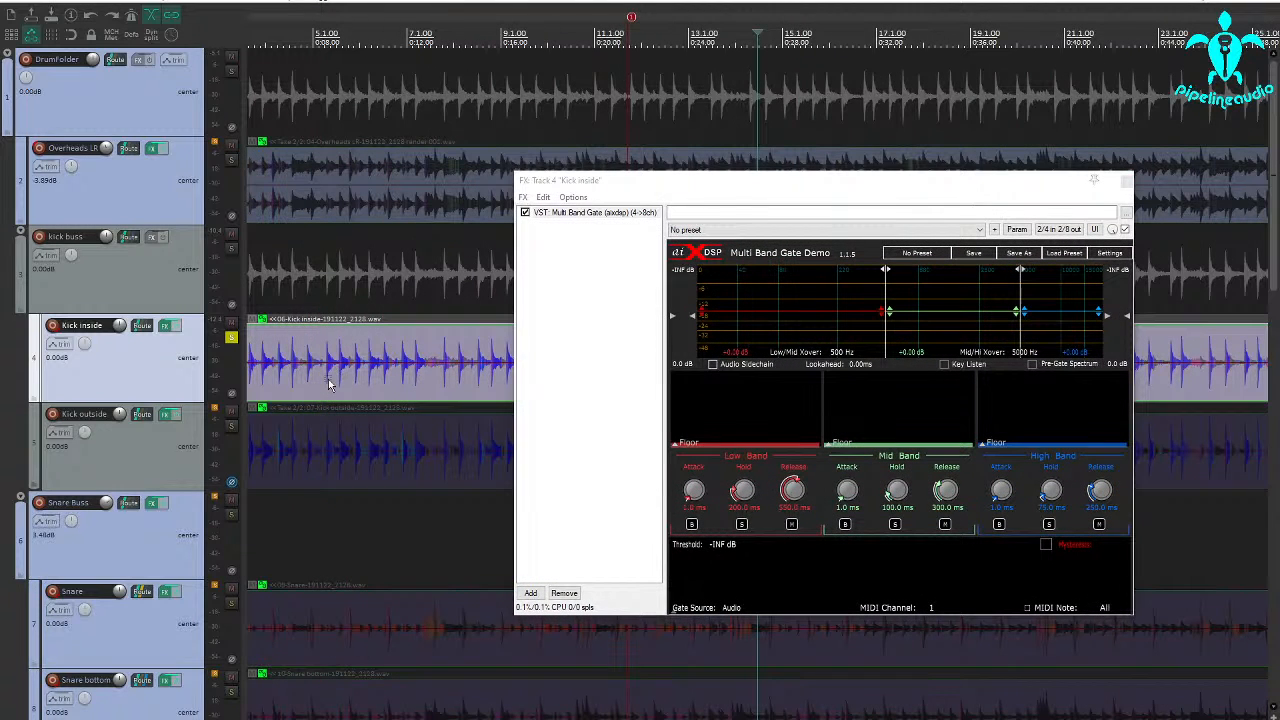
left_click(323, 385)
key("space")
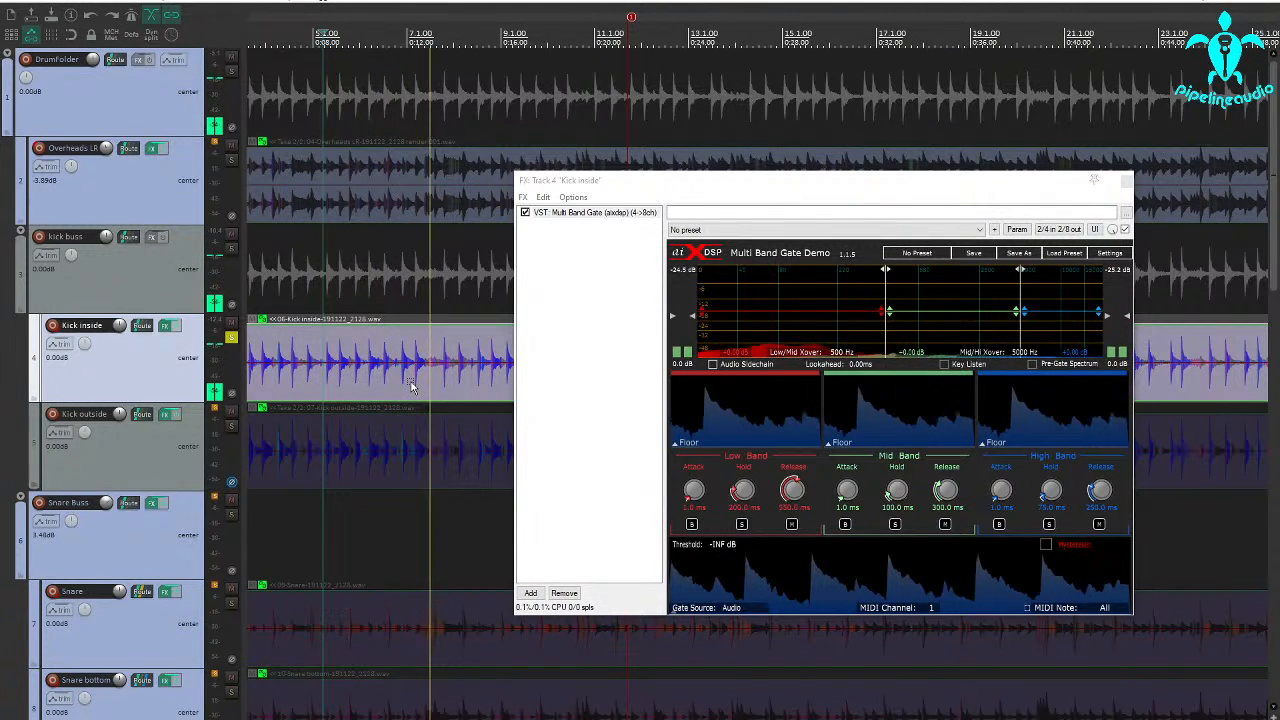
key("space")
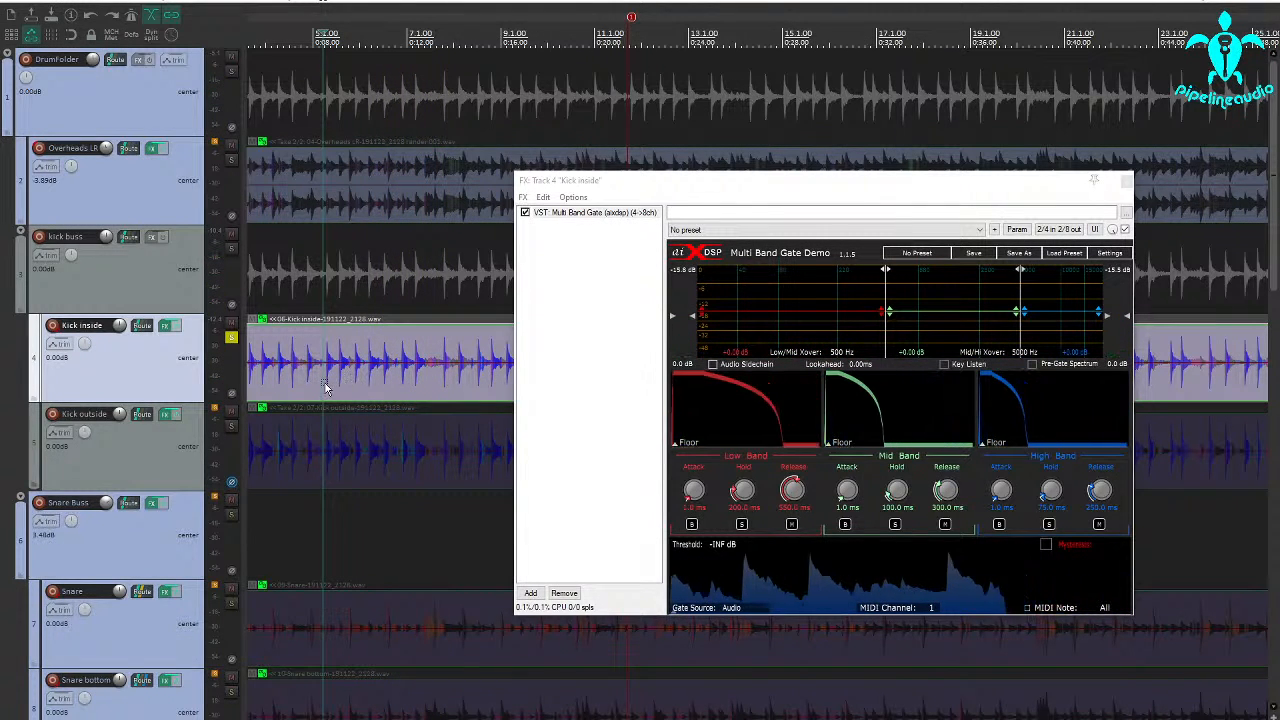
Set a time selection from about bar 5 to just past bar 8 and loop the kick through the gate
left_click_drag(327, 388, 477, 392)
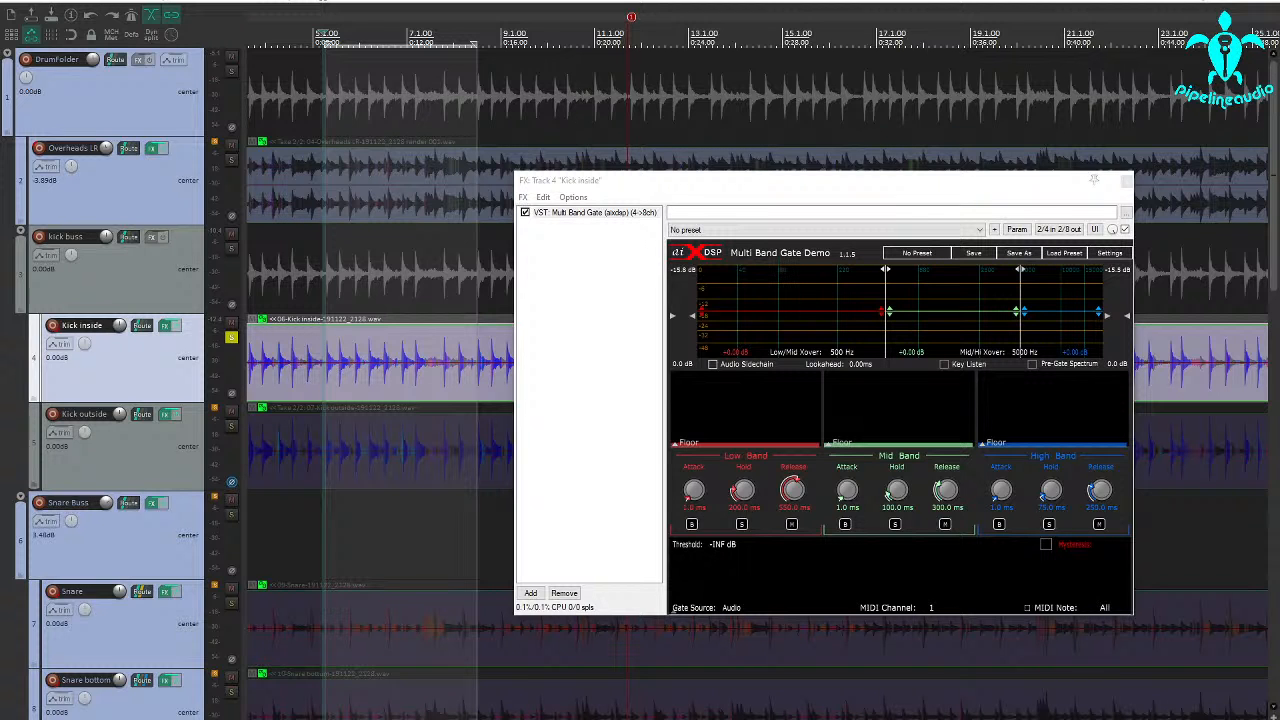
key("space")
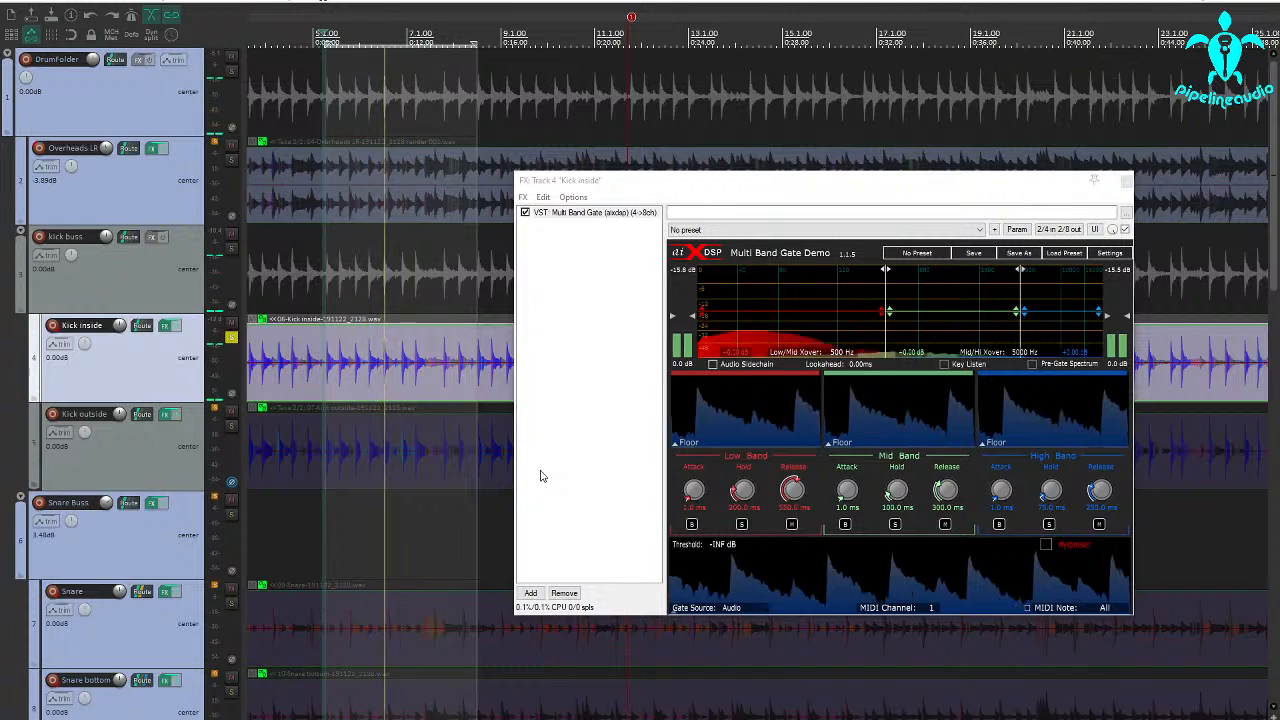
key("space")
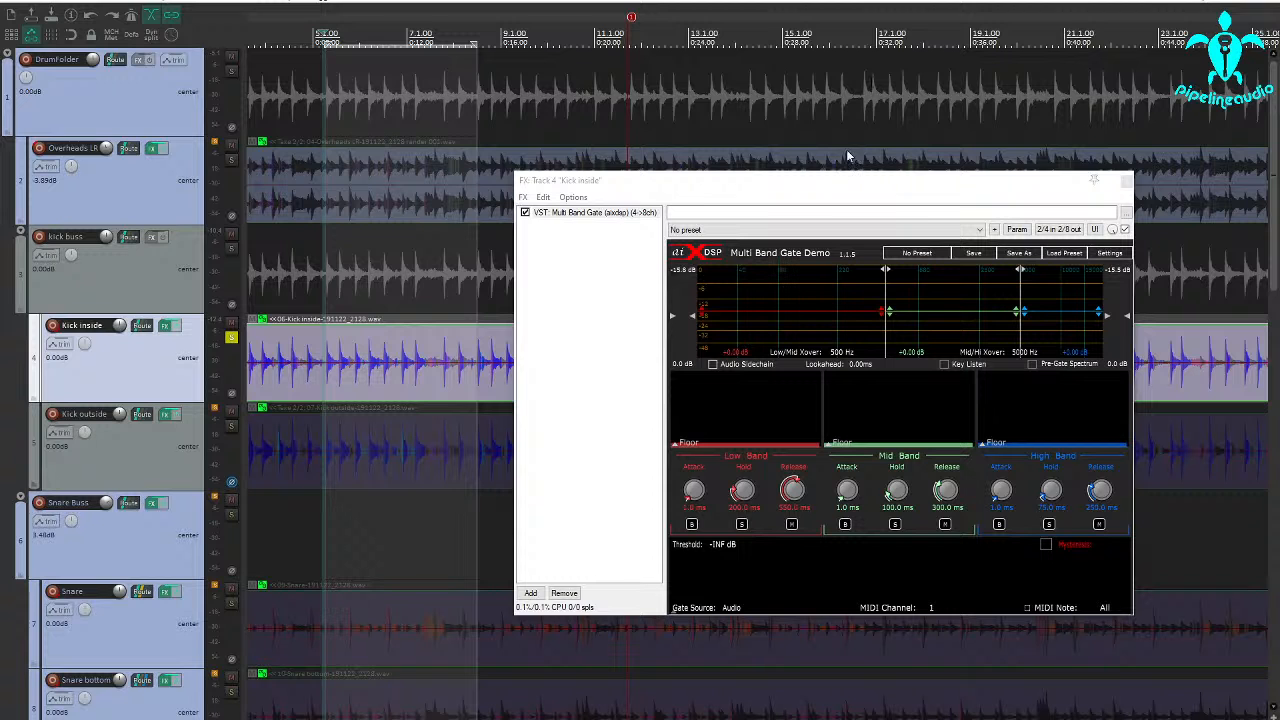
mouse_move(830, 184)
left_mouse_down()
mouse_move(809, 194)
mouse_move(826, 183)
left_mouse_up()
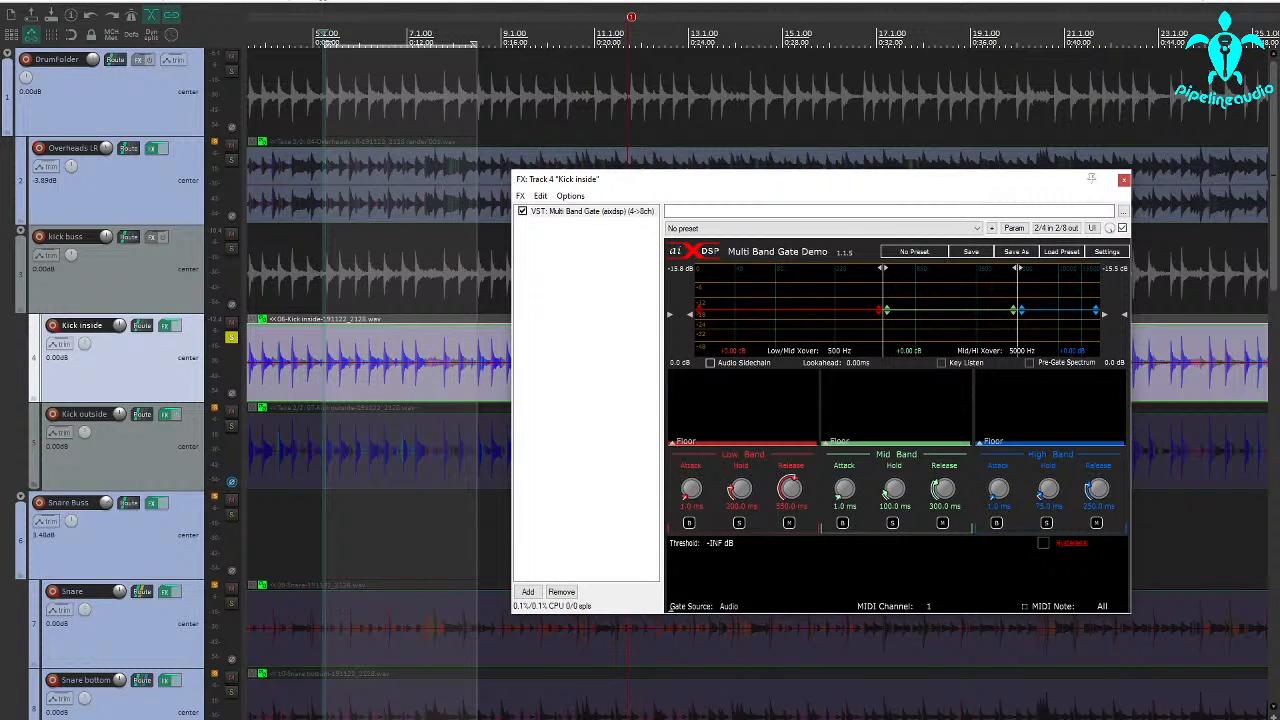
key("space")
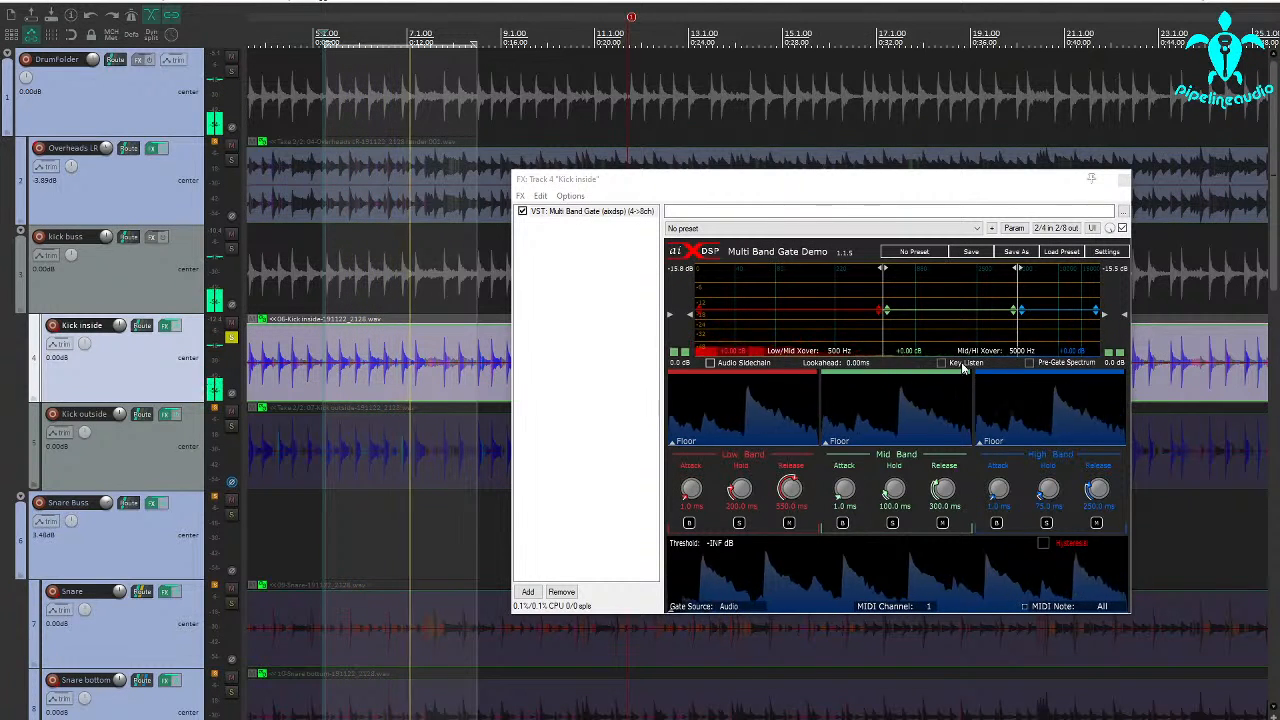
Solo the gate's high band and set the mid/high crossover to 1254 Hz
left_click(1046, 523)
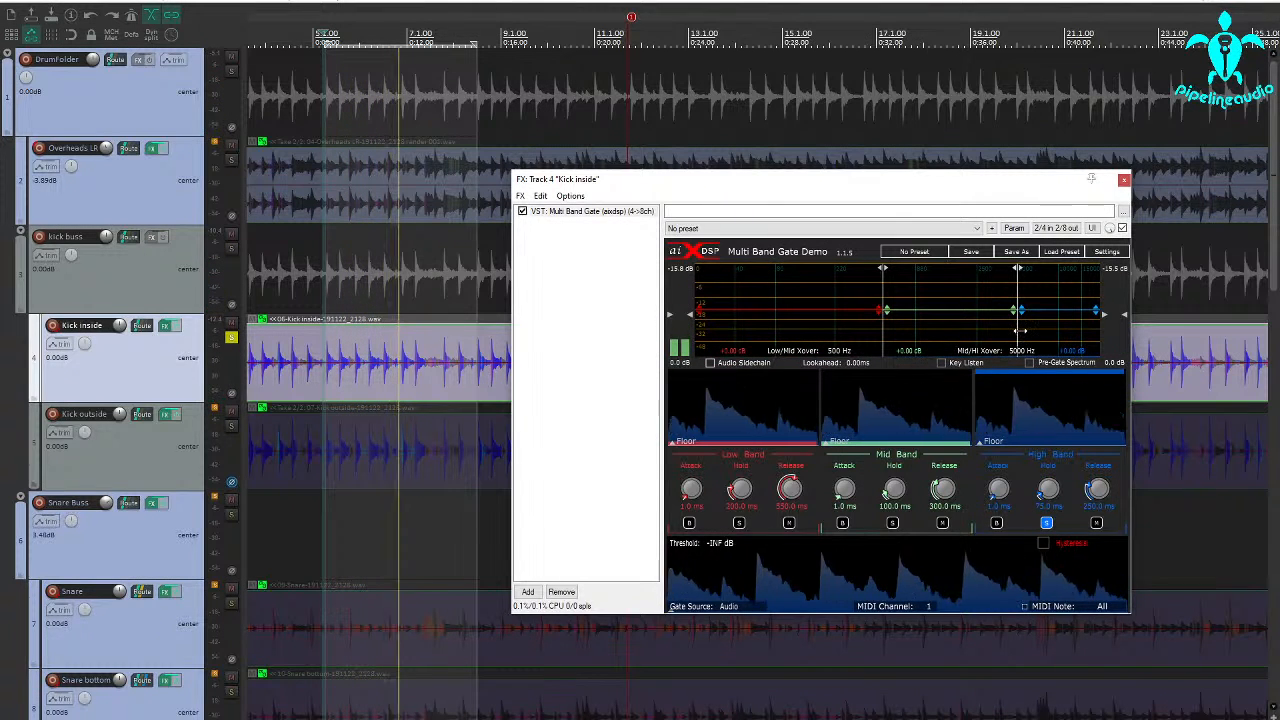
left_click_drag(1020, 330, 944, 330)
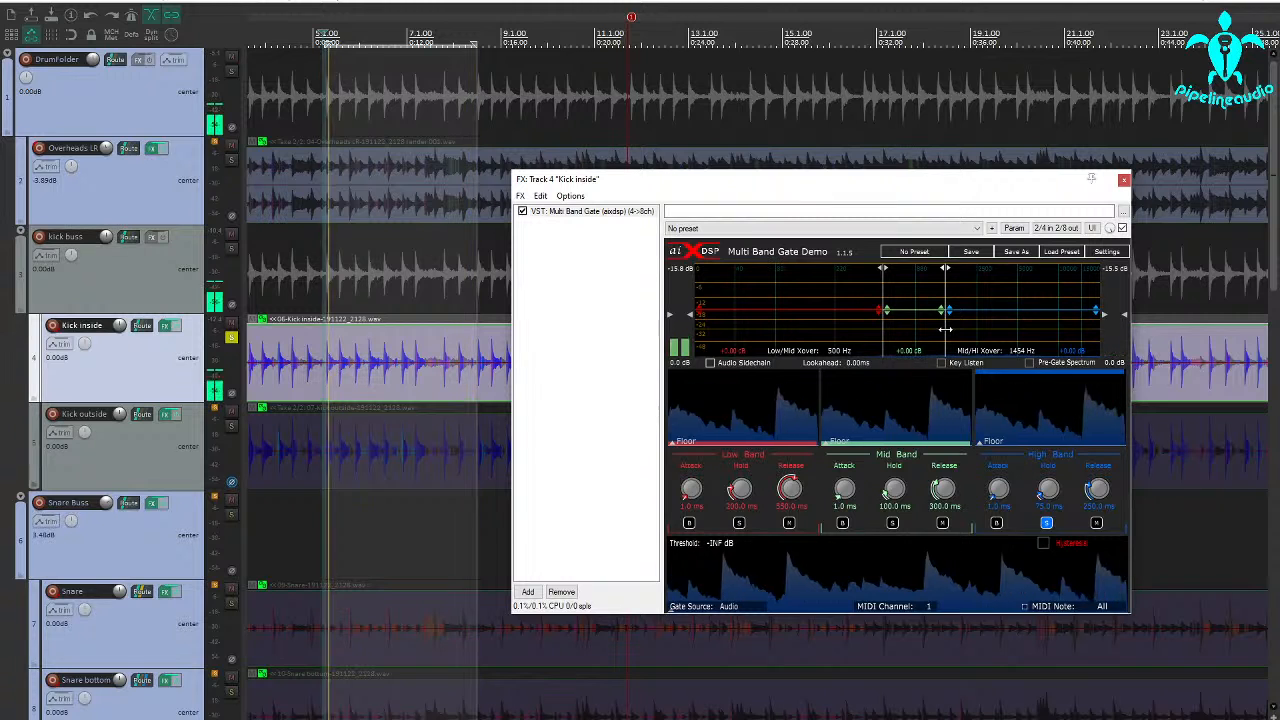
left_click_drag(945, 329, 947, 328)
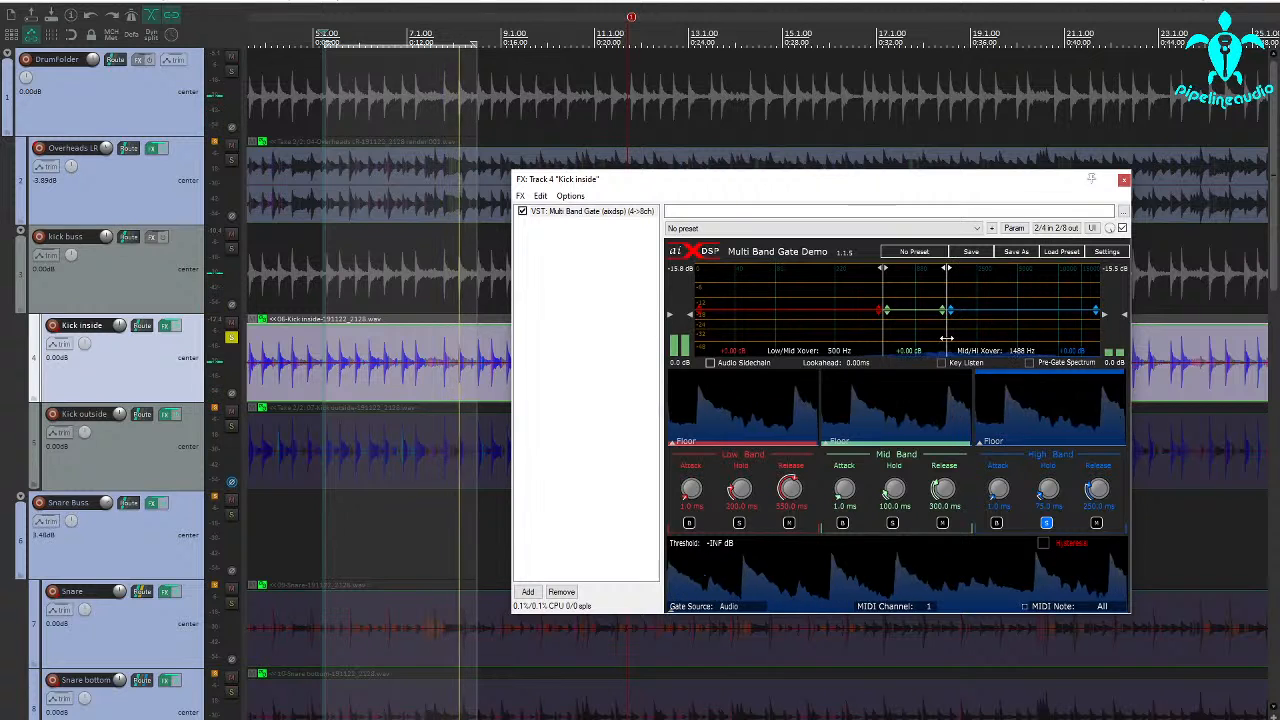
left_click_drag(949, 338, 936, 341)
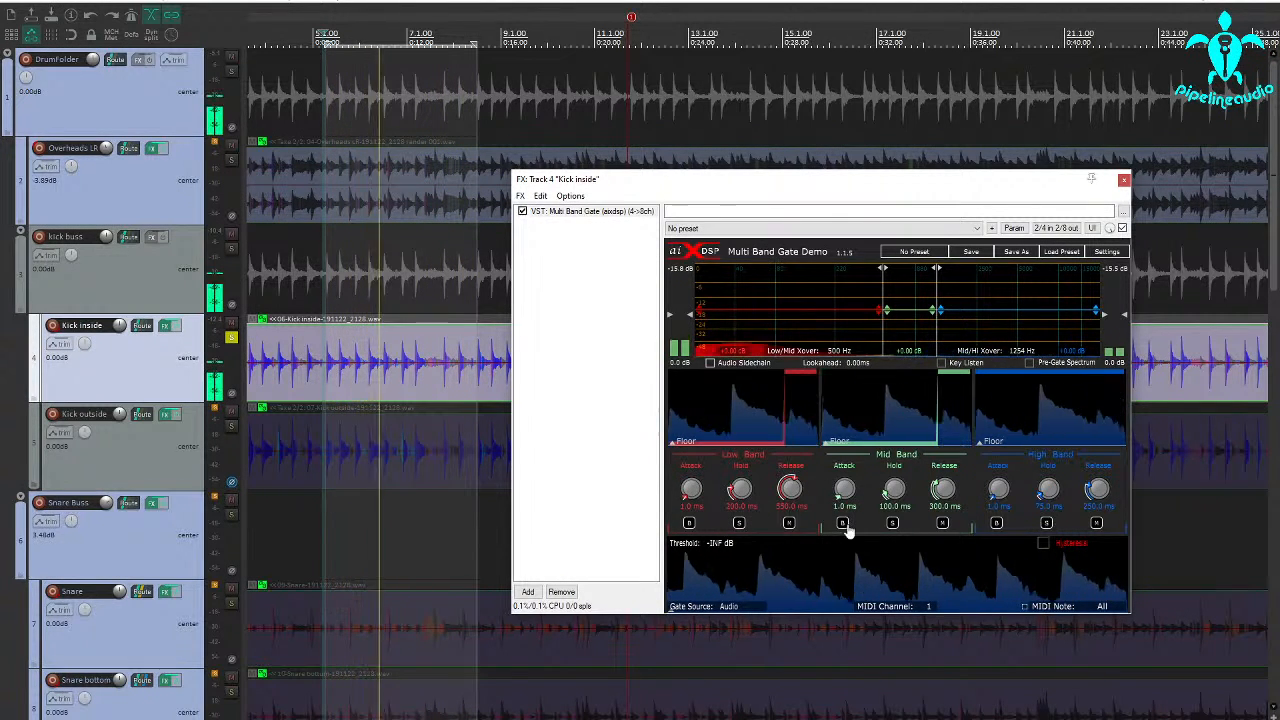
Solo the gate's low band and set the low/mid crossover to 145 Hz
left_click(739, 522)
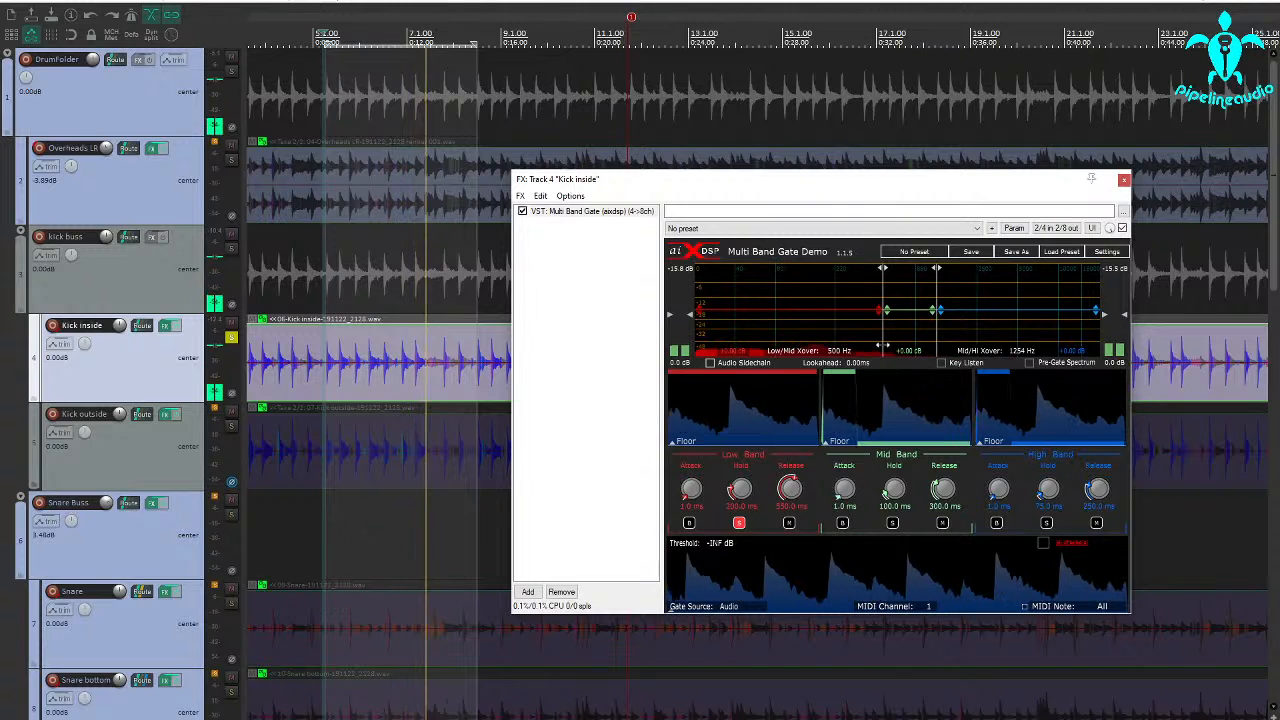
left_click_drag(883, 340, 777, 345)
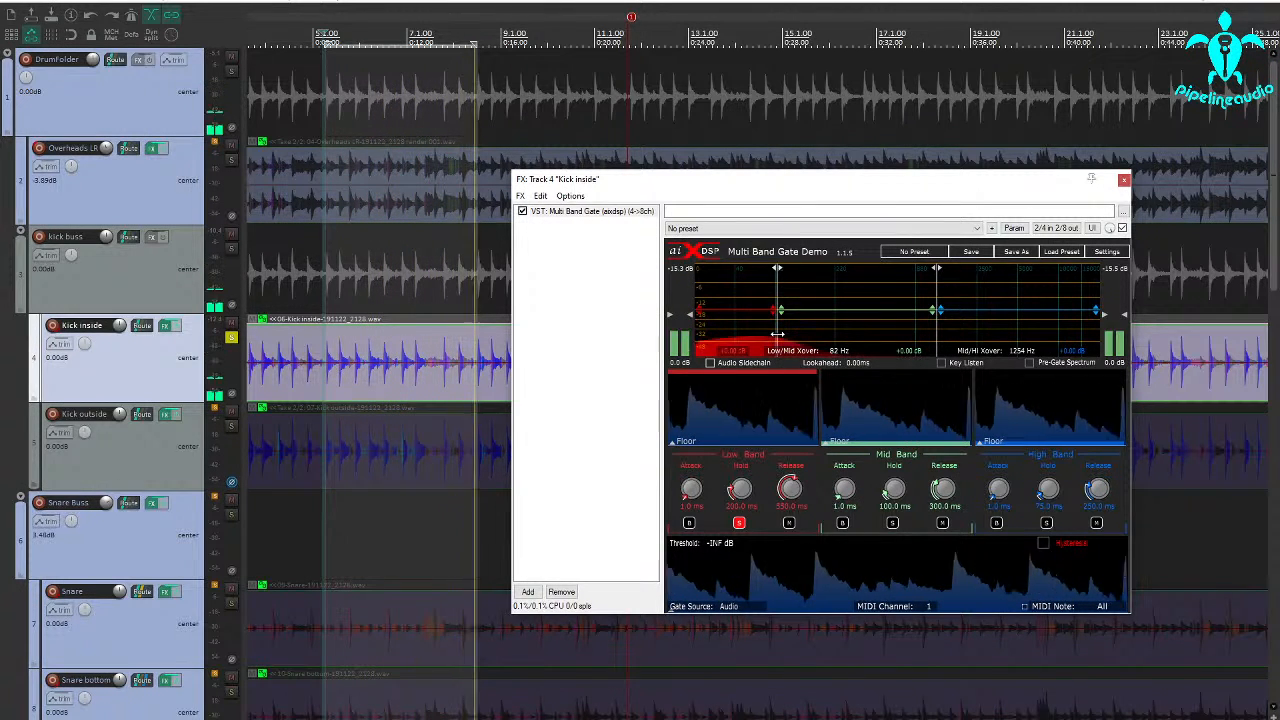
left_click_drag(777, 334, 805, 332)
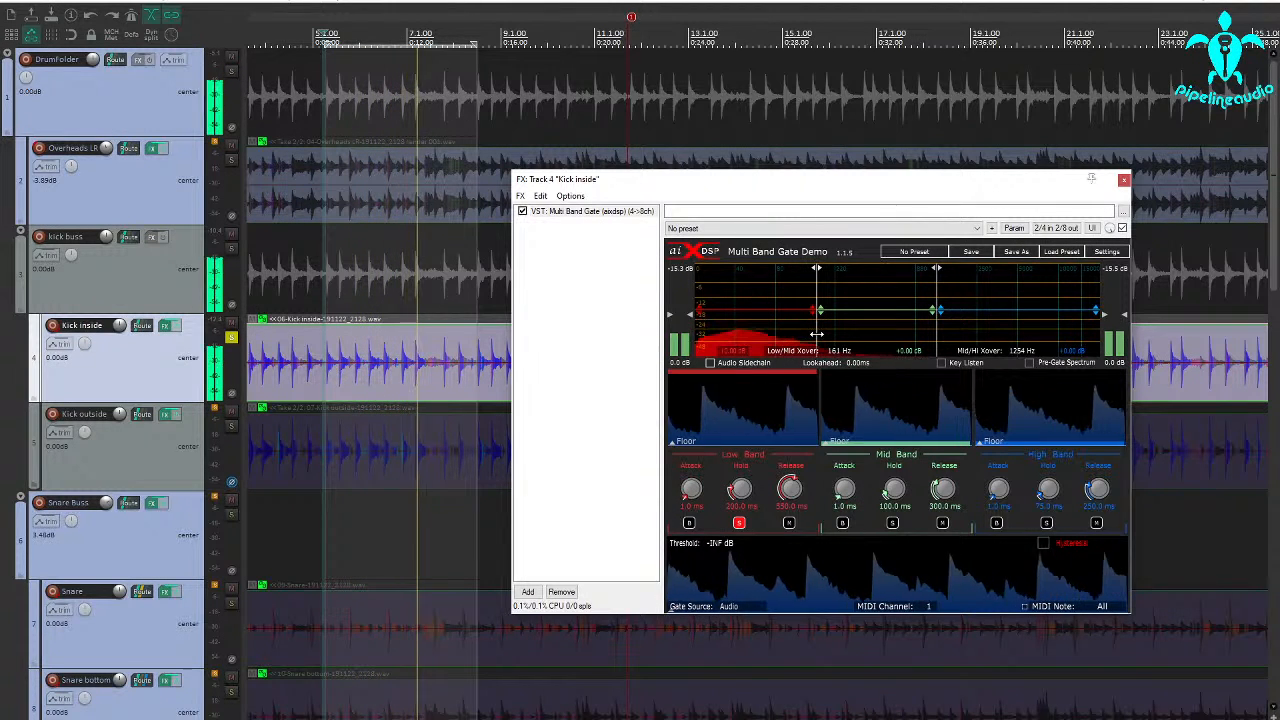
left_click_drag(820, 335, 818, 336)
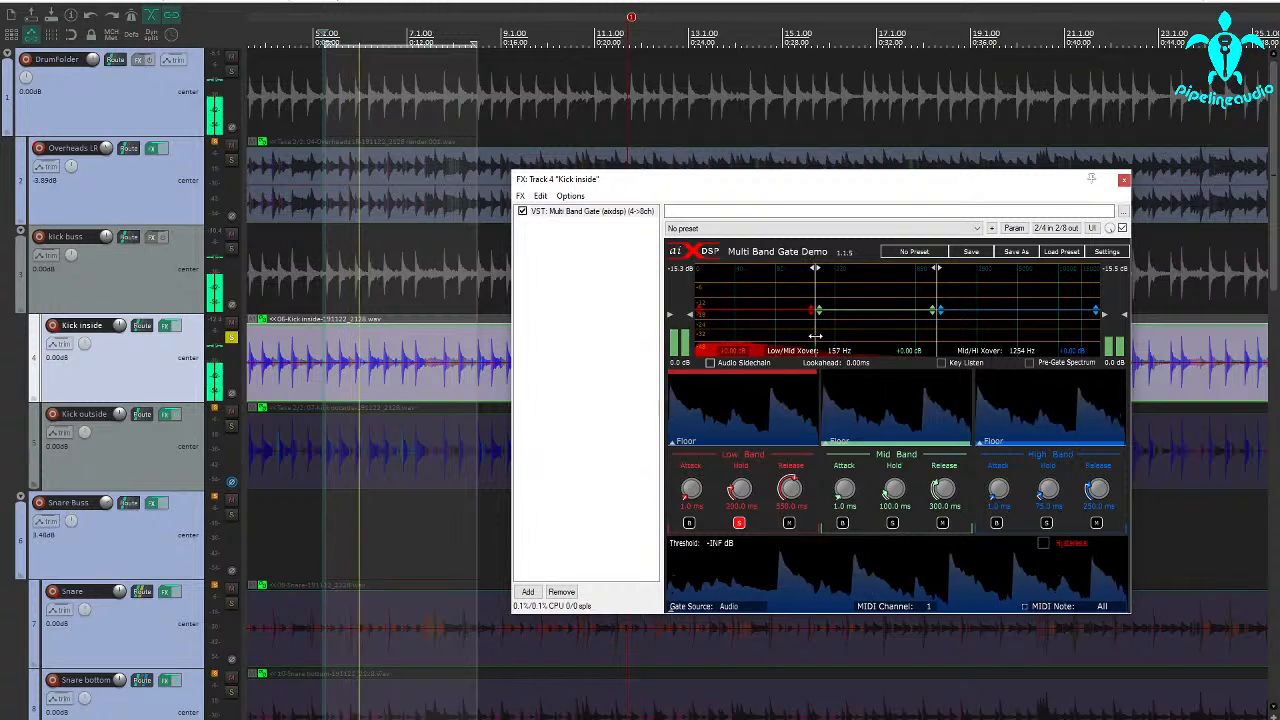
left_click_drag(815, 336, 816, 336)
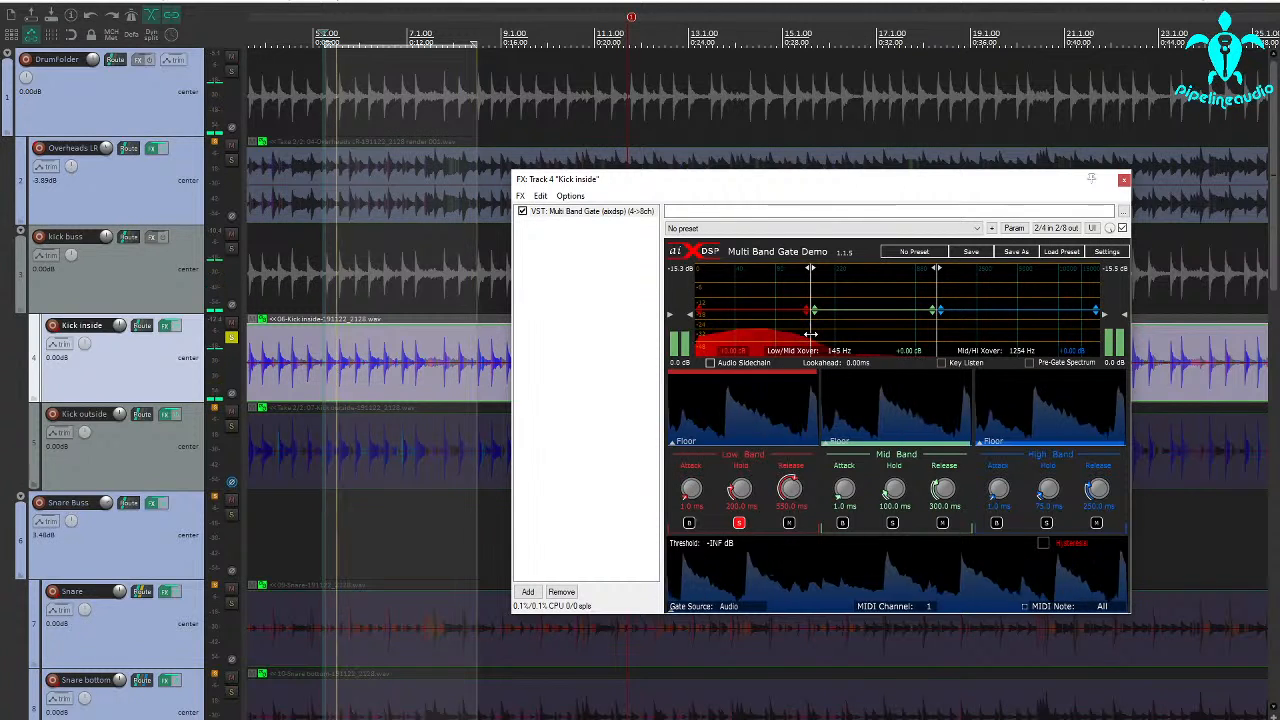
Audition the mid band soloed and muted, and return all three bands to normal playback
left_click(740, 523)
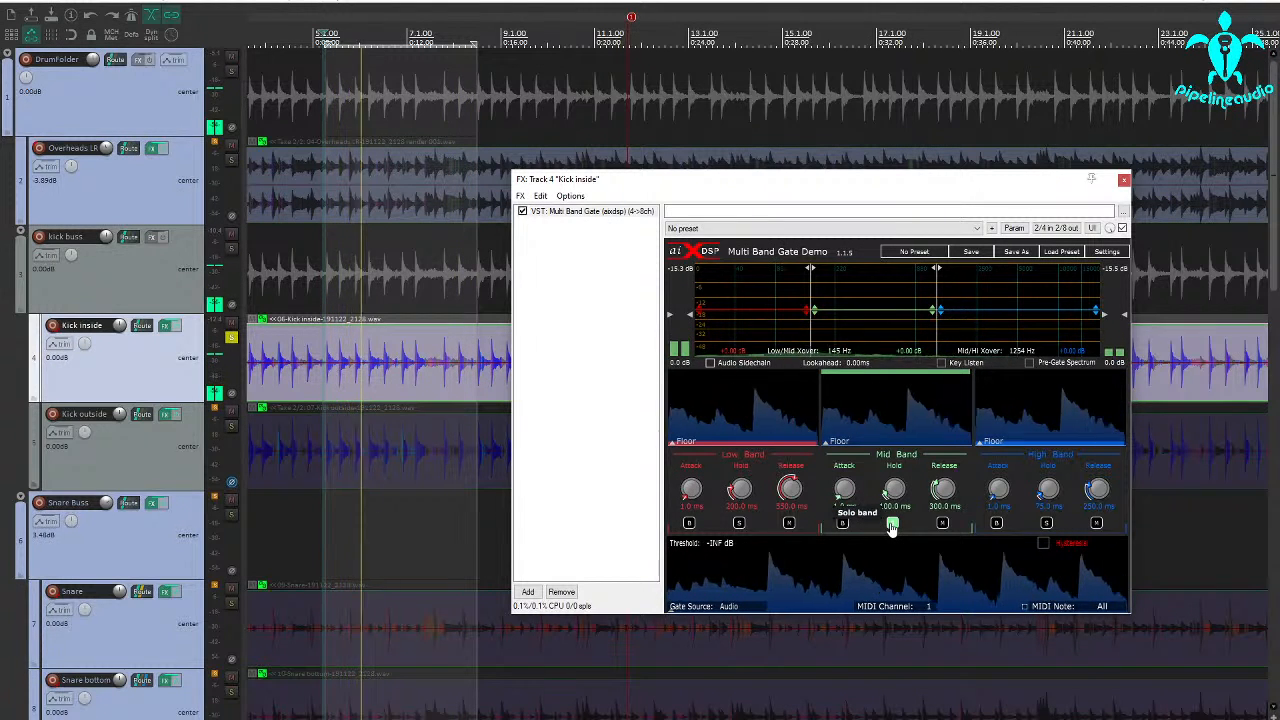
left_click(942, 523)
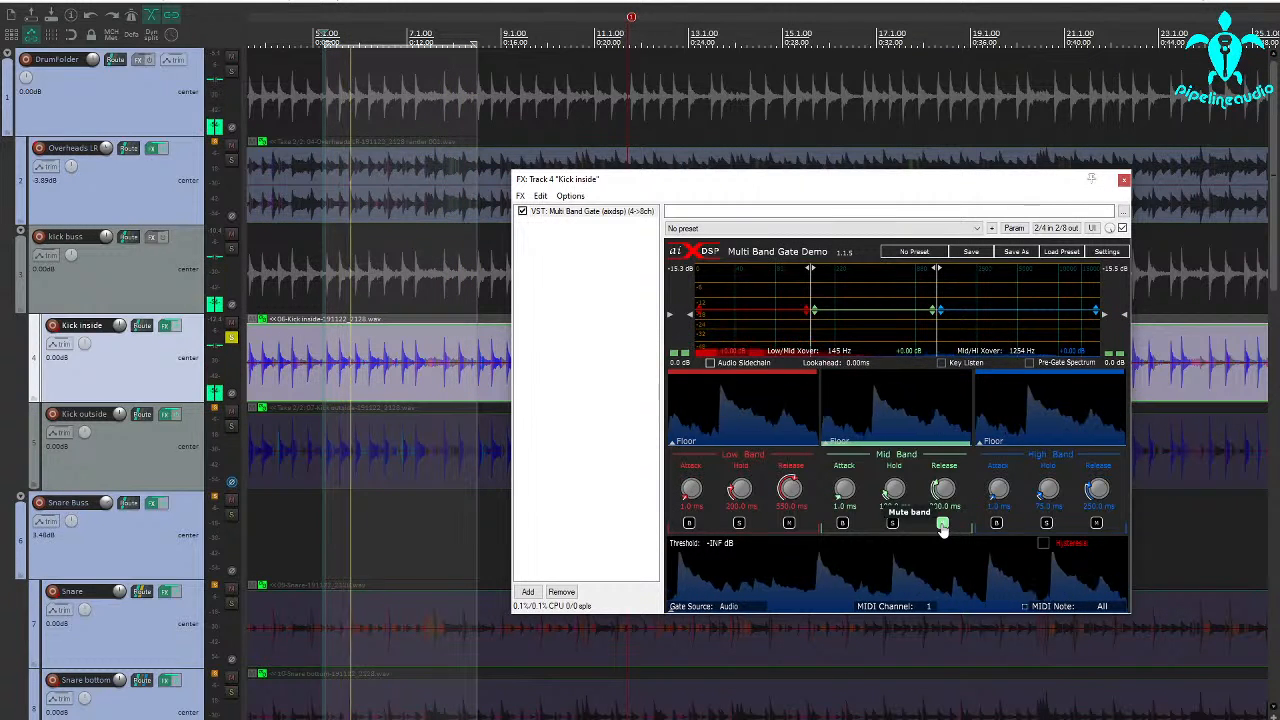
left_click(942, 523)
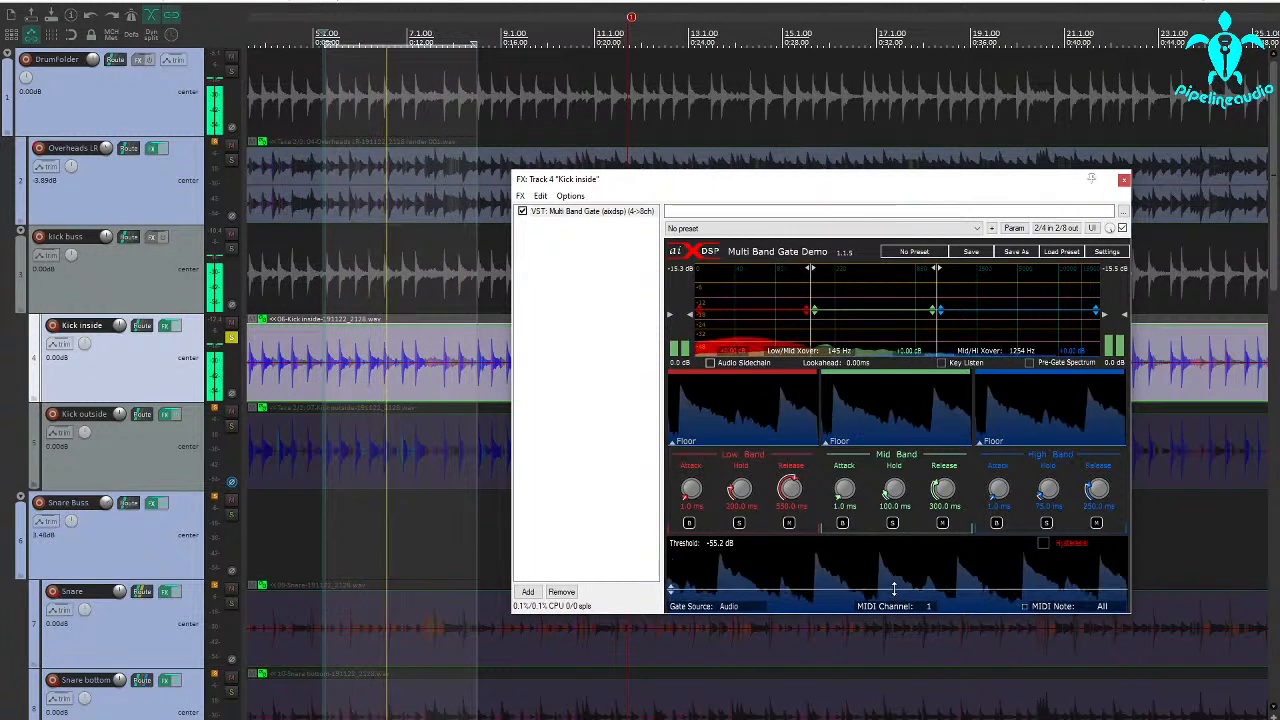
Set the gate's threshold to -32.4 dB and the low band's hold to 0.0 ms
left_click_drag(894, 588, 892, 568)
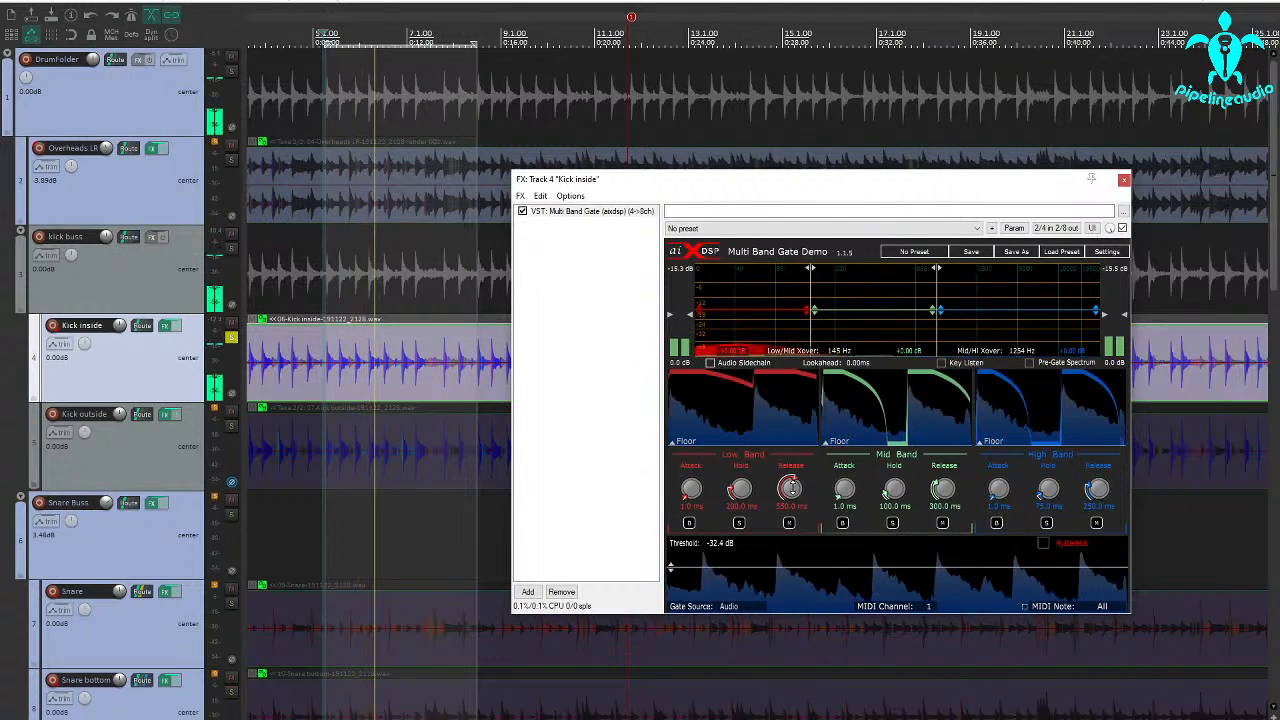
left_click_drag(739, 489, 742, 561)
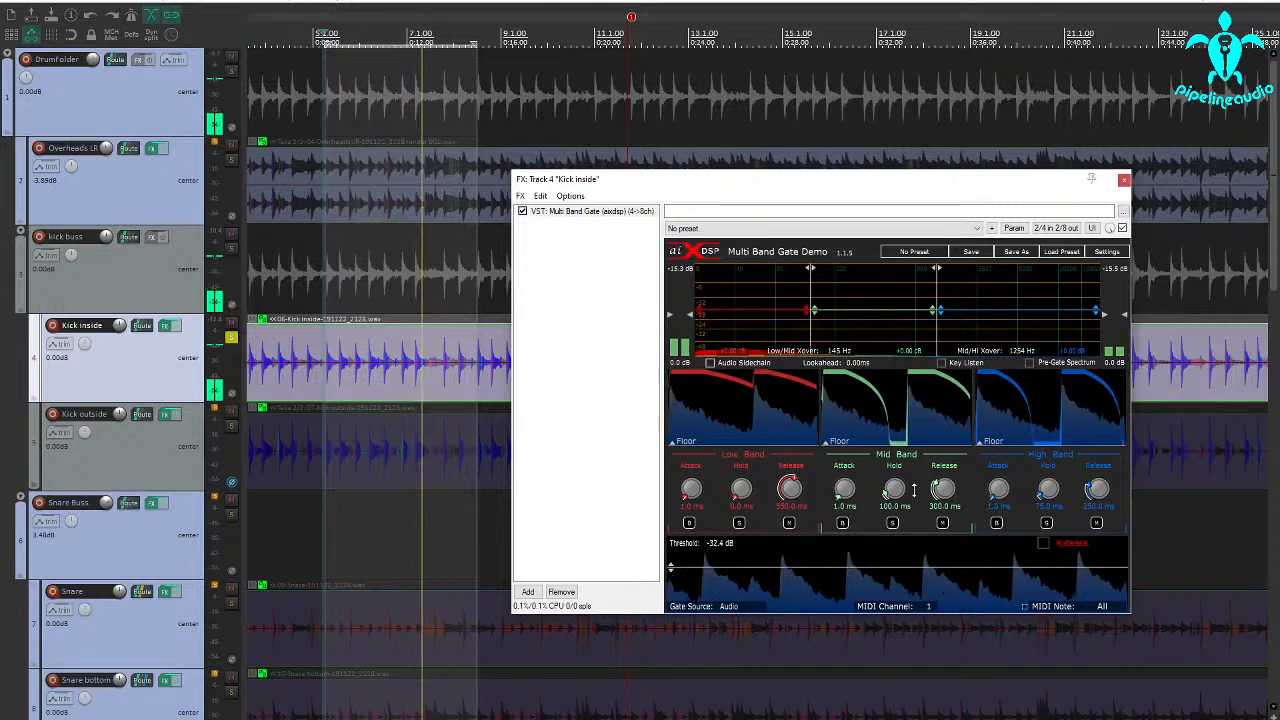
Set the mid and high band holds to 0.0 ms and shorten the low band's release to 130 ms, the mid's to 148 ms, and the high's too
left_click_drag(893, 489, 892, 507)
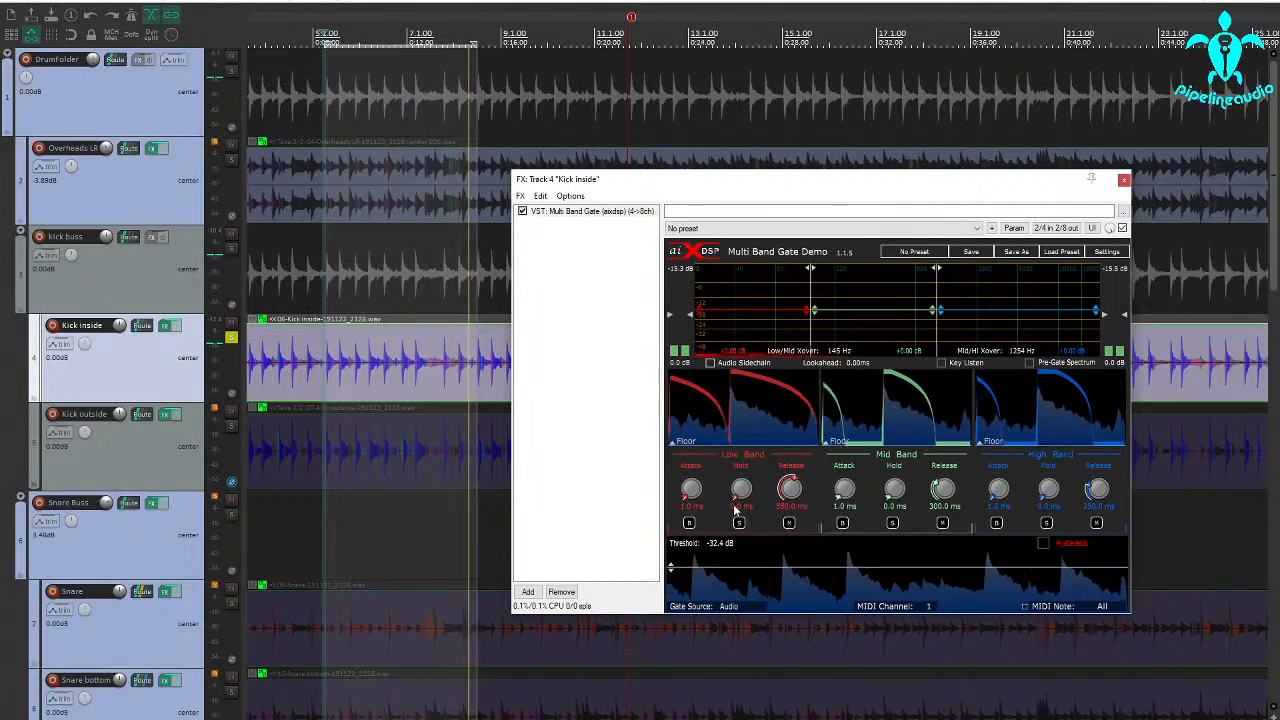
left_click_drag(787, 524, 787, 547)
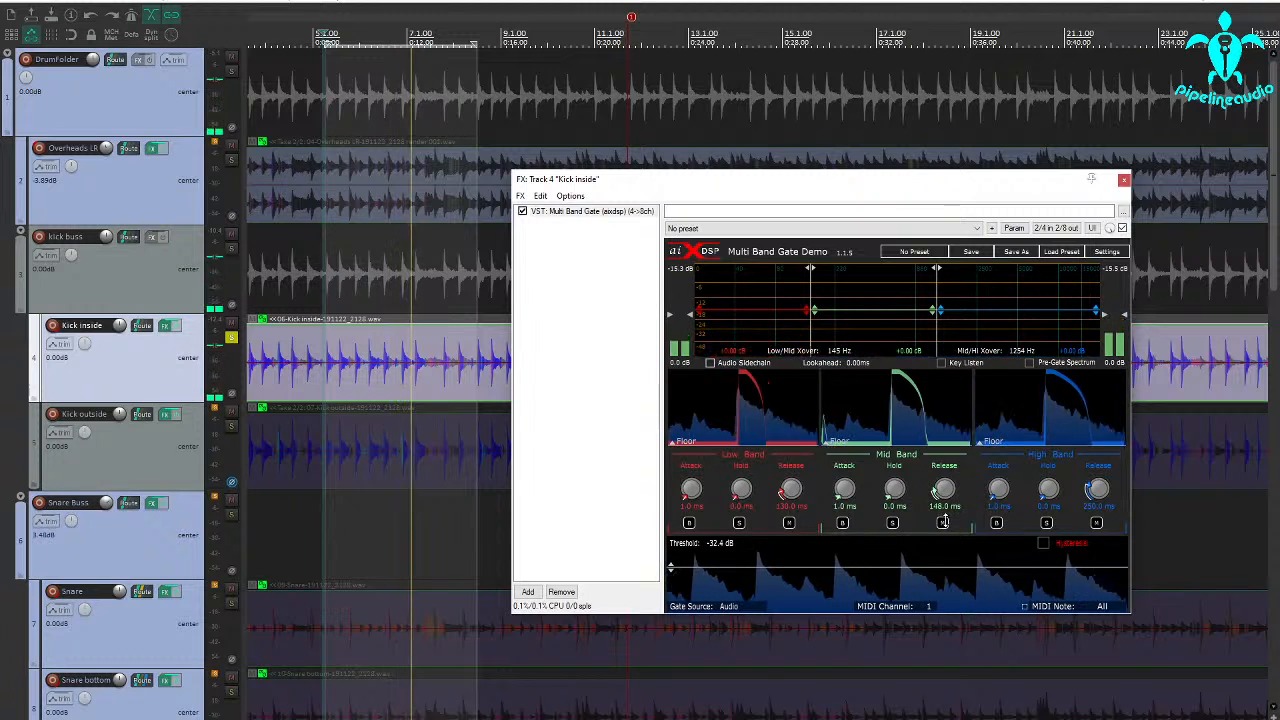
left_click_drag(1098, 494, 1095, 517)
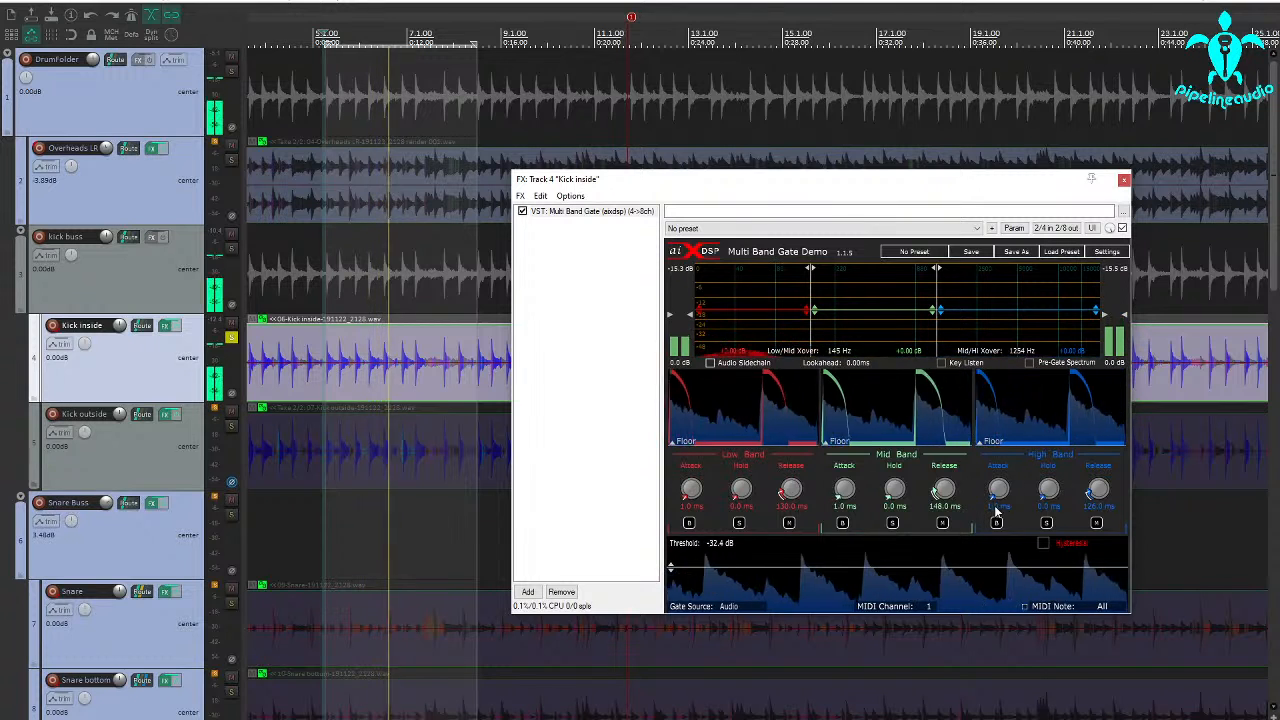
Solo the gate's high band, set its hold to 72 ms, and shorten its attack and release
left_click(1046, 523)
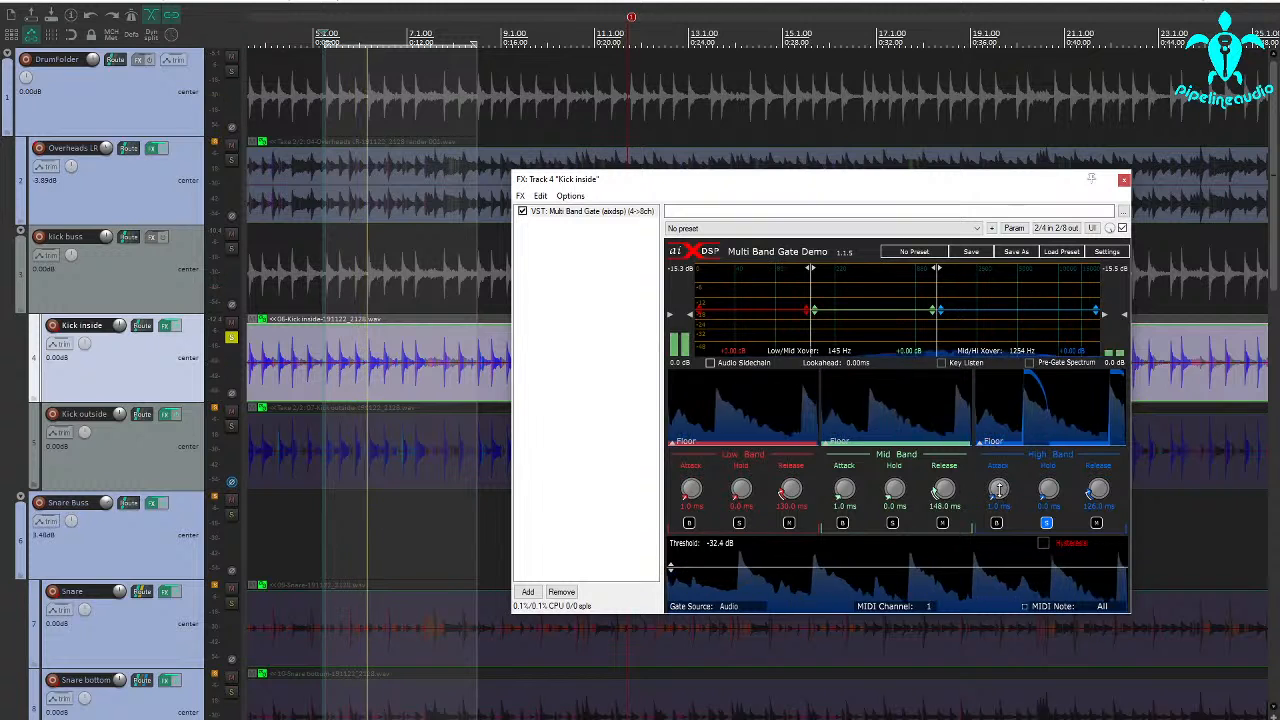
left_click_drag(998, 489, 1008, 538)
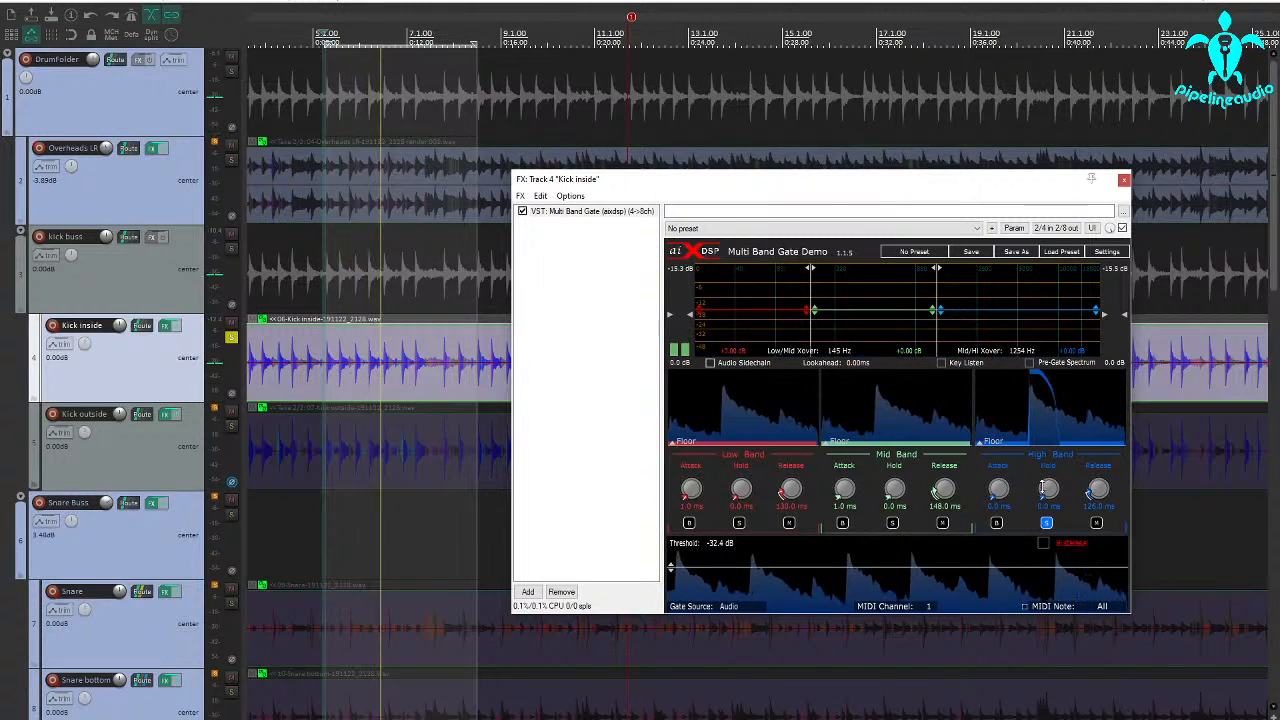
left_click_drag(1049, 491, 1048, 484)
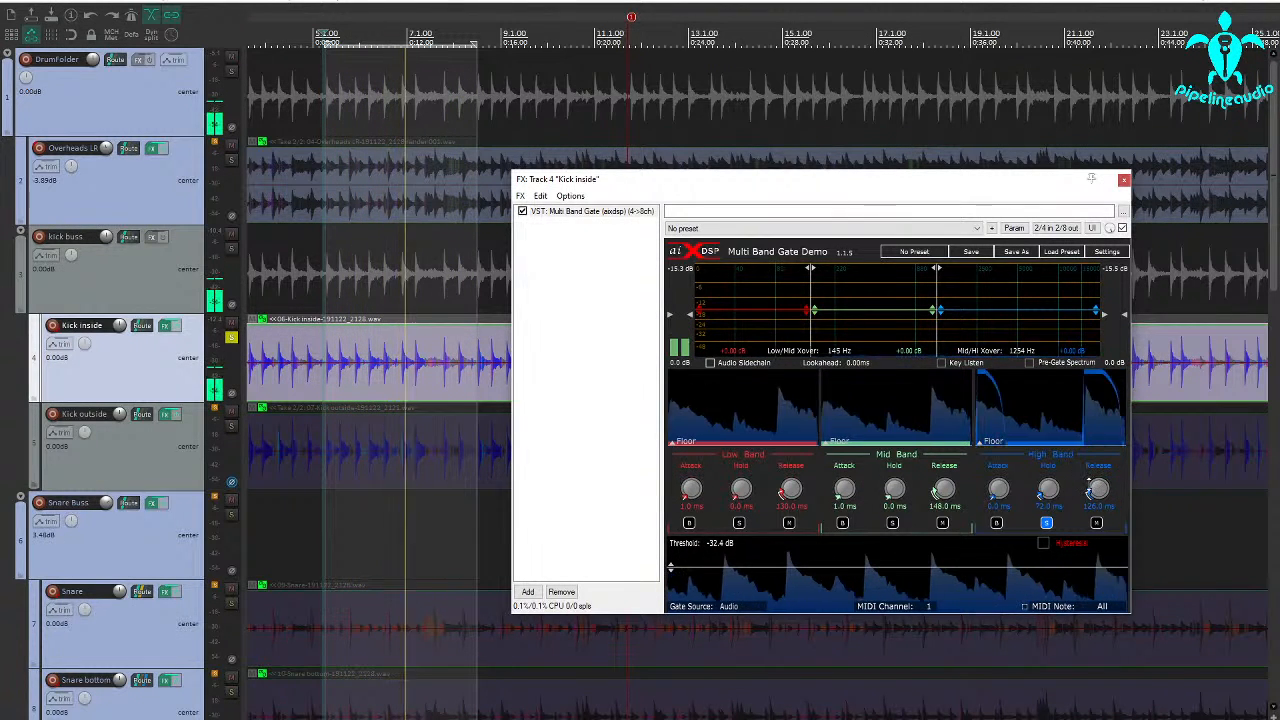
left_click_drag(1097, 489, 1096, 492)
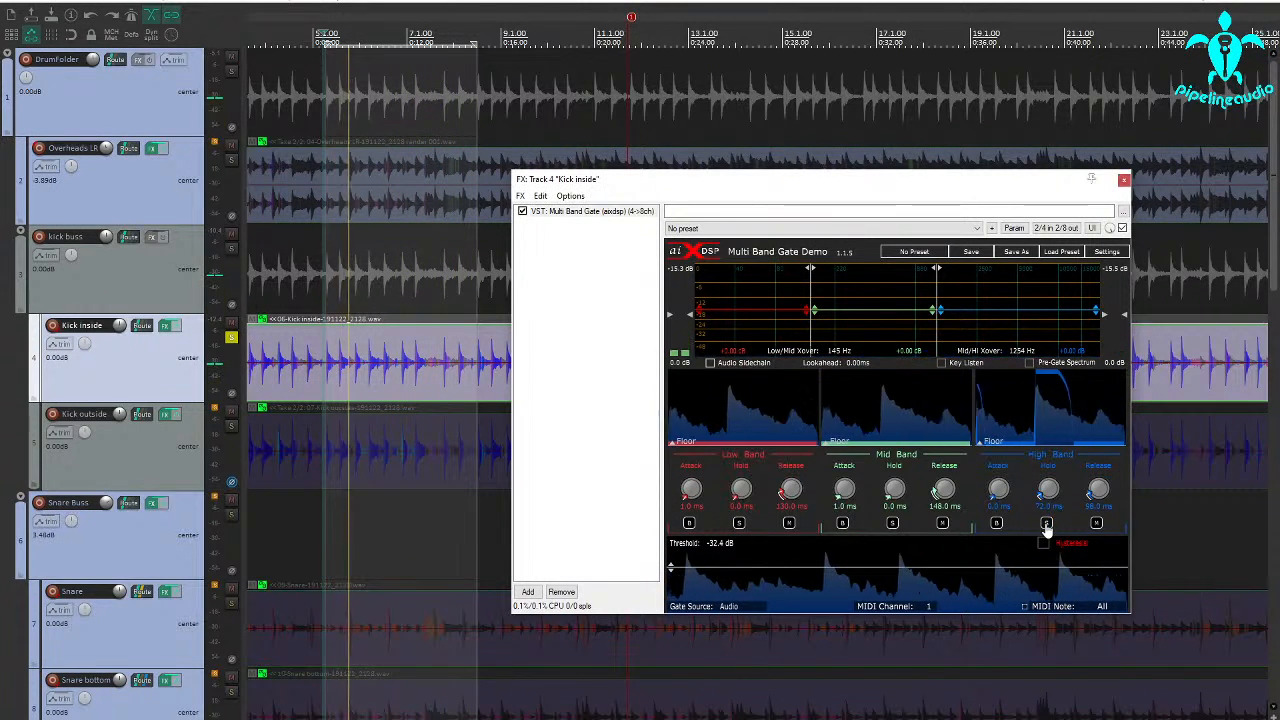
Lengthen the low band's hold and release while soloed, and set the mid band's hold to 252 ms and its gain to about -17.5 dB
left_click(739, 523)
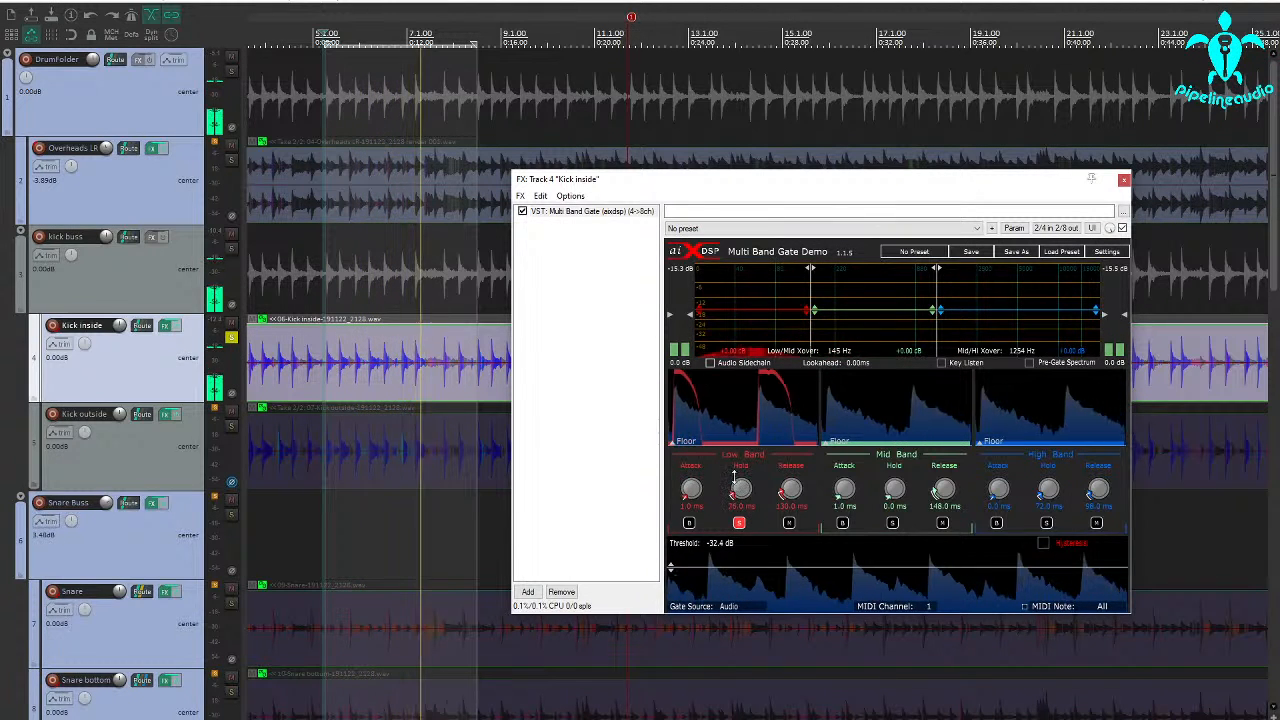
left_click_drag(731, 471, 782, 468)
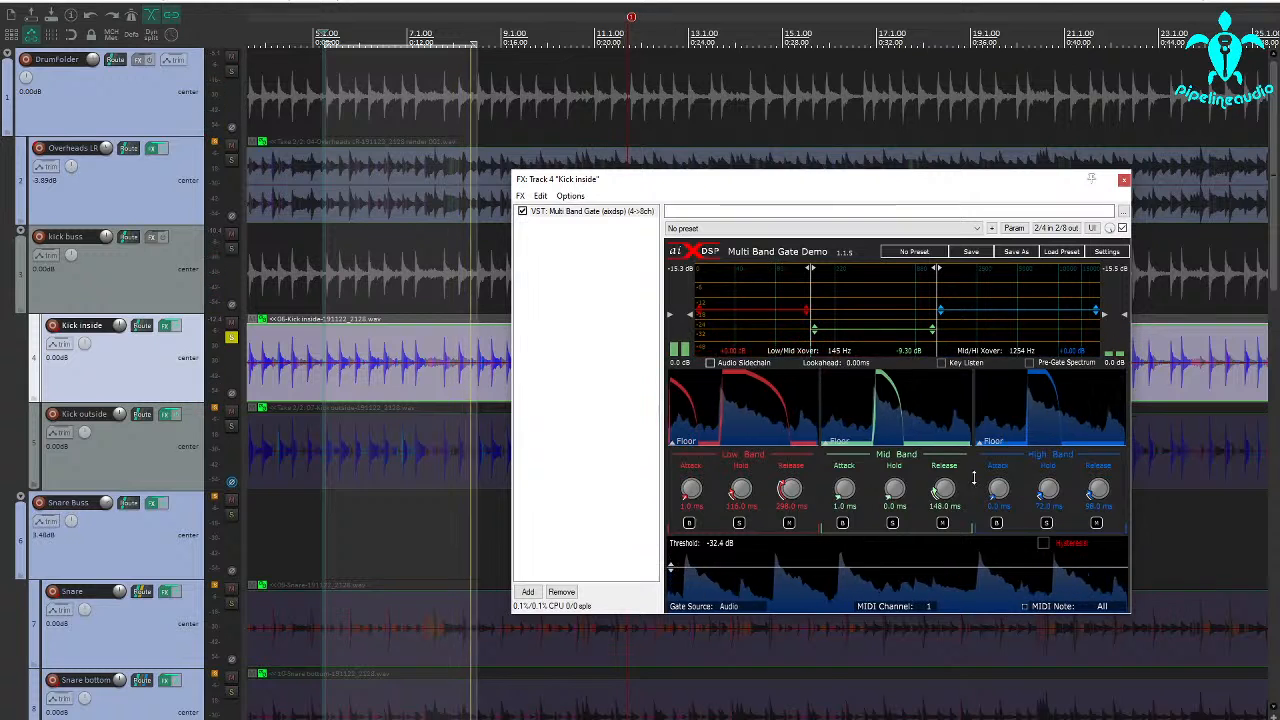
left_click_drag(894, 491, 893, 487)
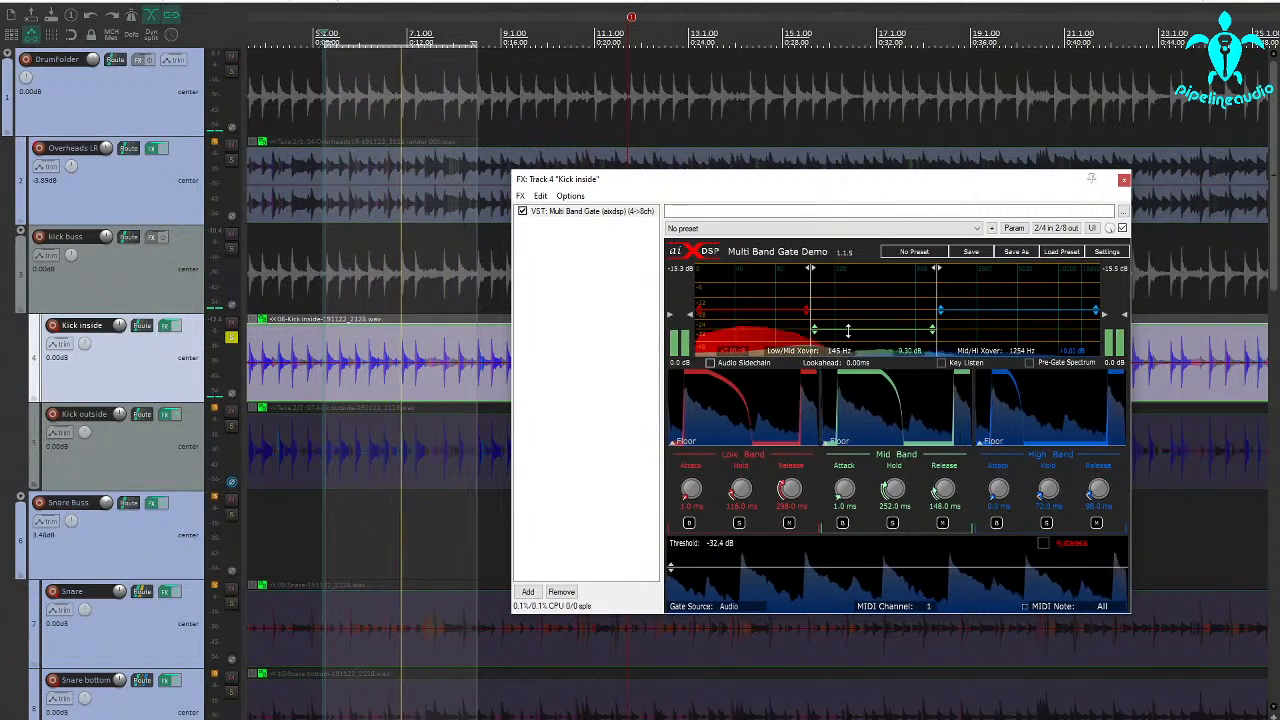
left_click_drag(849, 335, 850, 343)
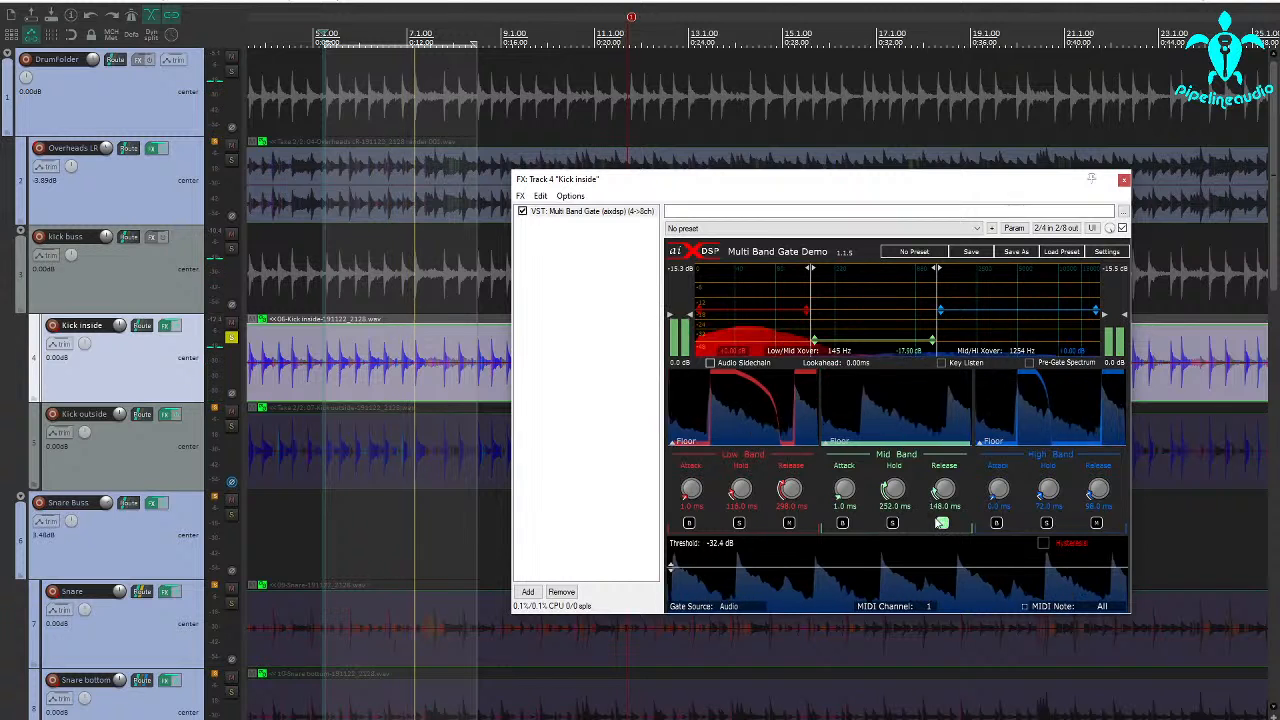
Audition the overheads at -15.20 dB with the inside kick, comparing the kick's inverted and normal phase
left_click(231, 163)
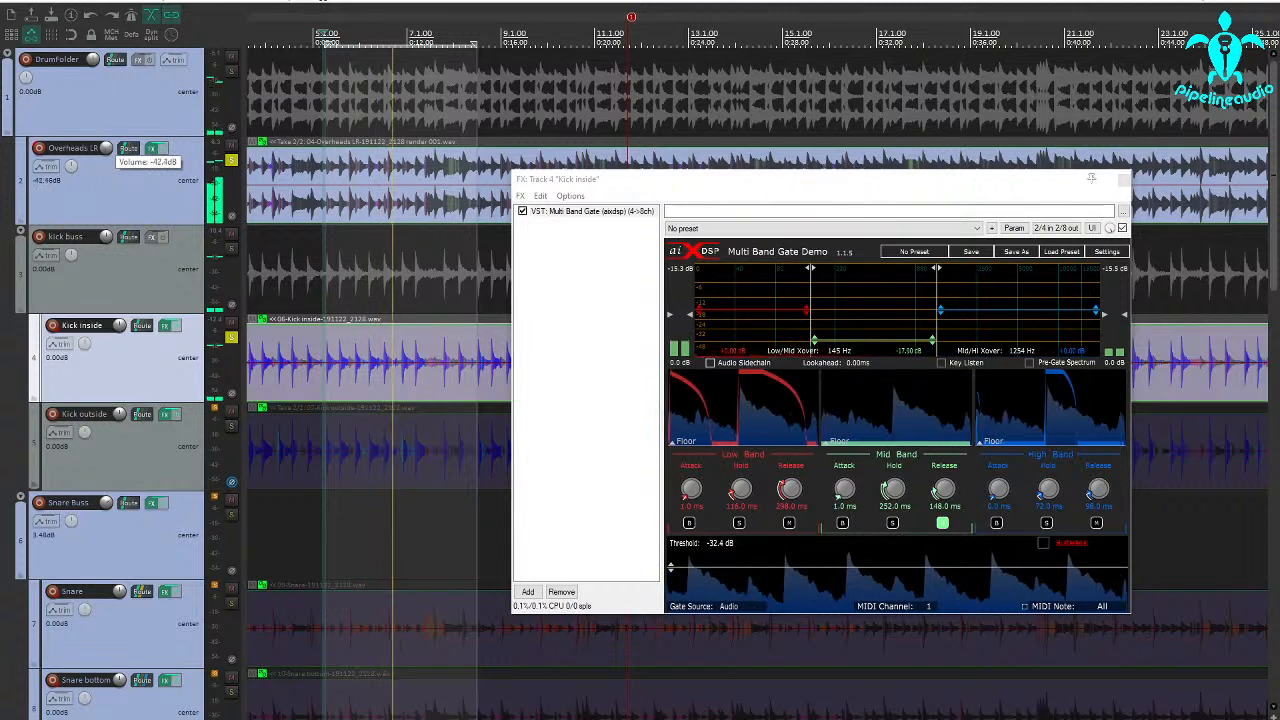
left_click_drag(106, 148, 106, 145)
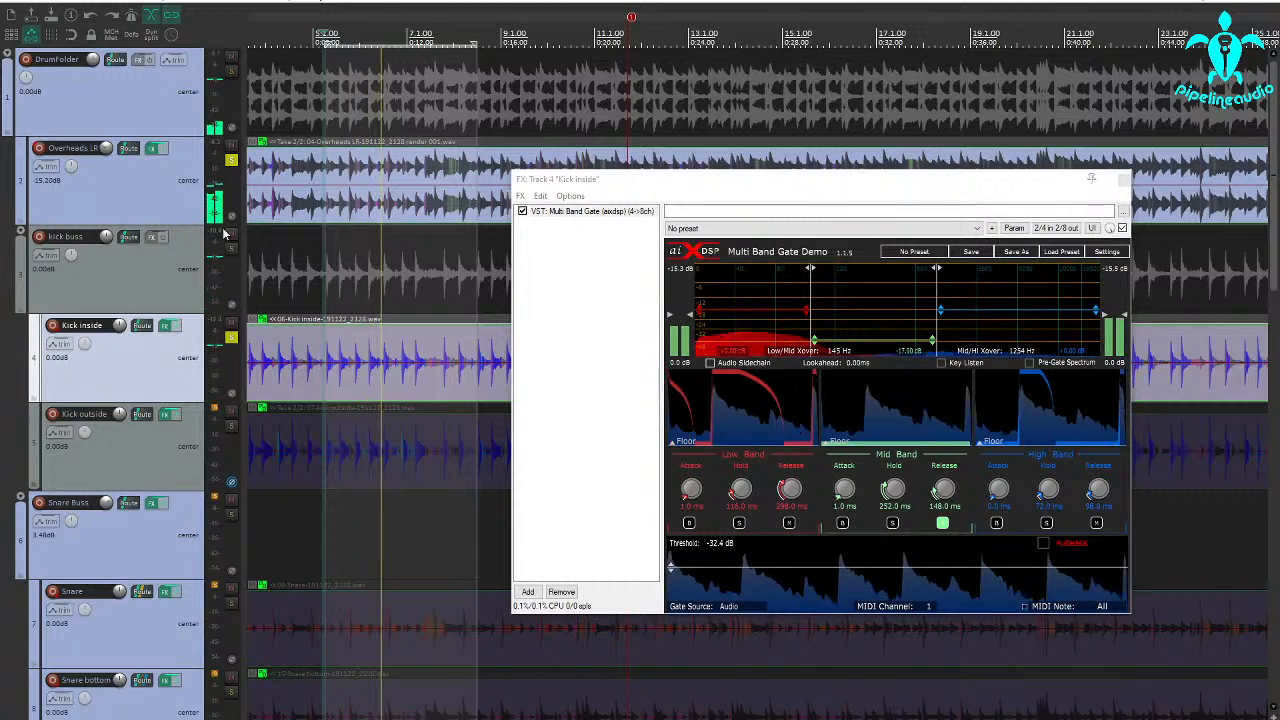
left_click(231, 396)
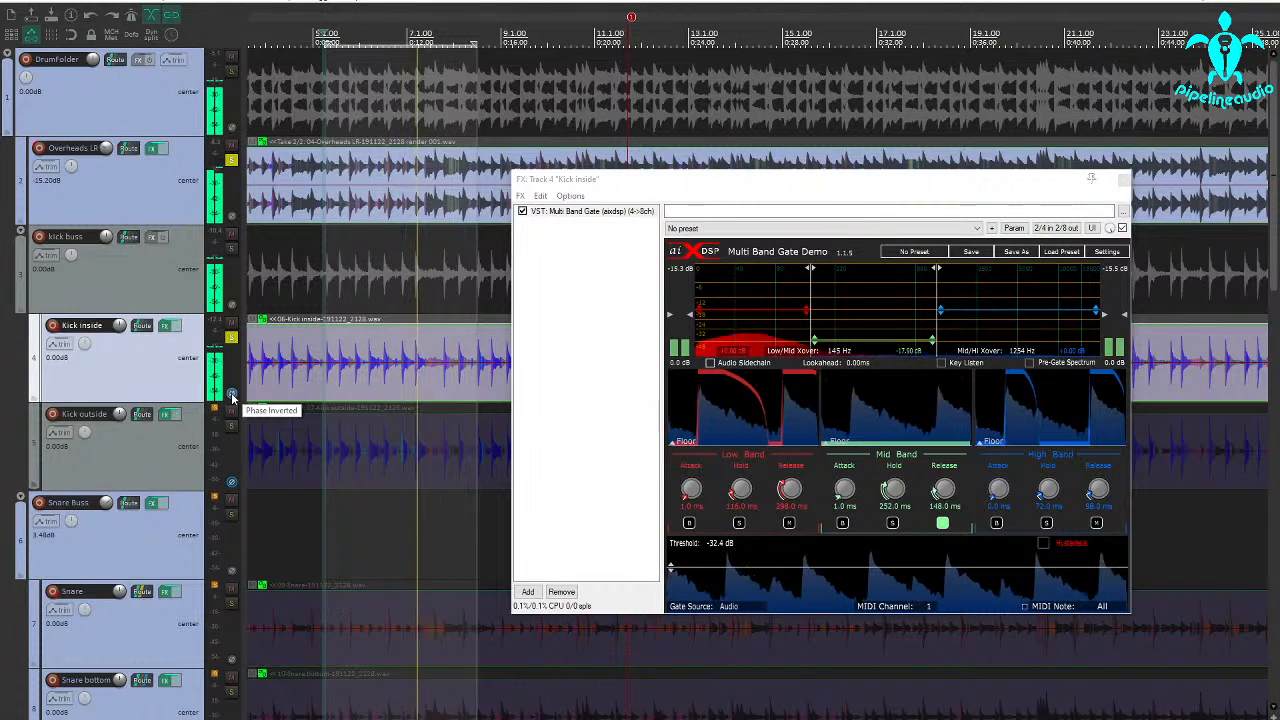
left_click(231, 396)
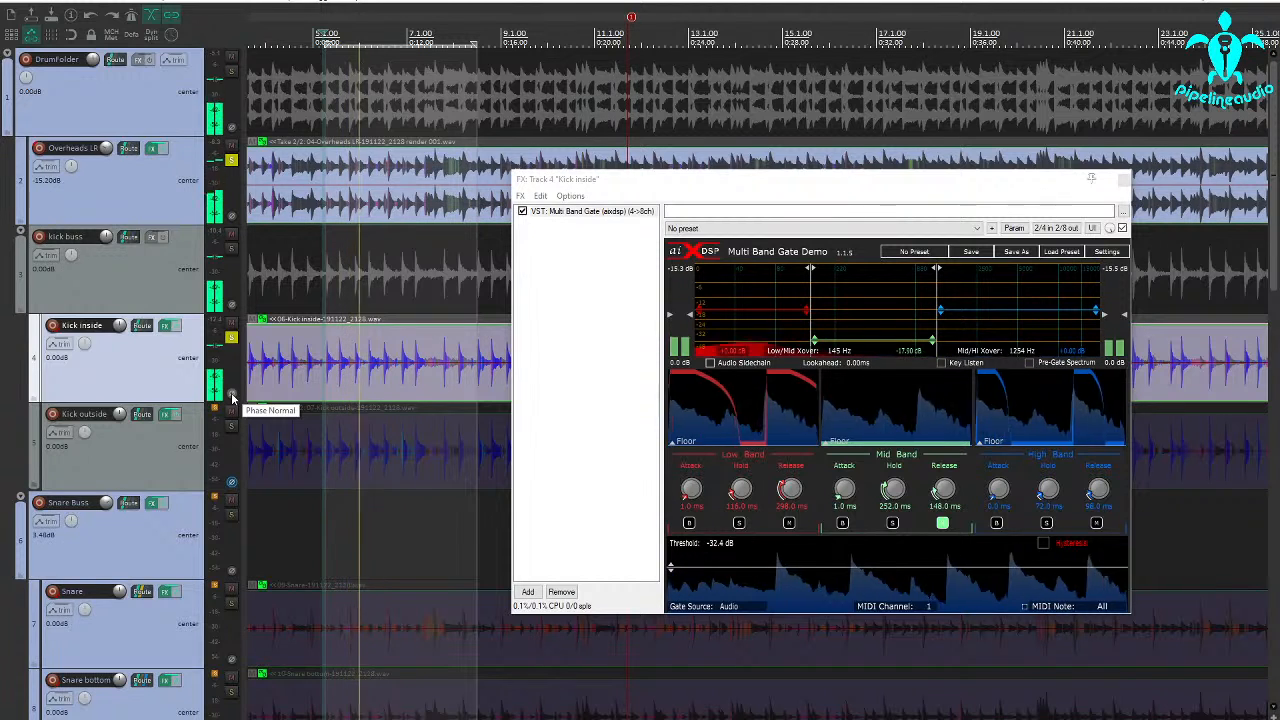
Enable the high-pass filter in the overheads' Dynamic EQ and set its frequency to 860 Hz
left_click(151, 151)
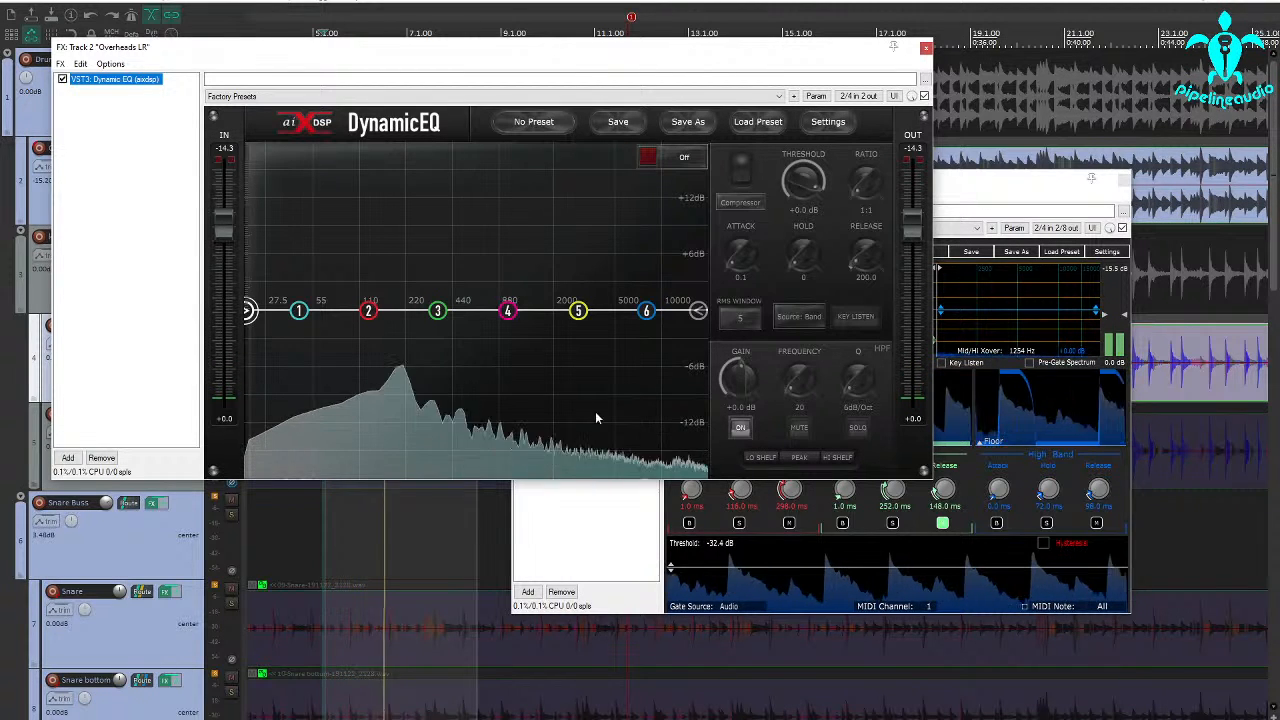
left_click(741, 429)
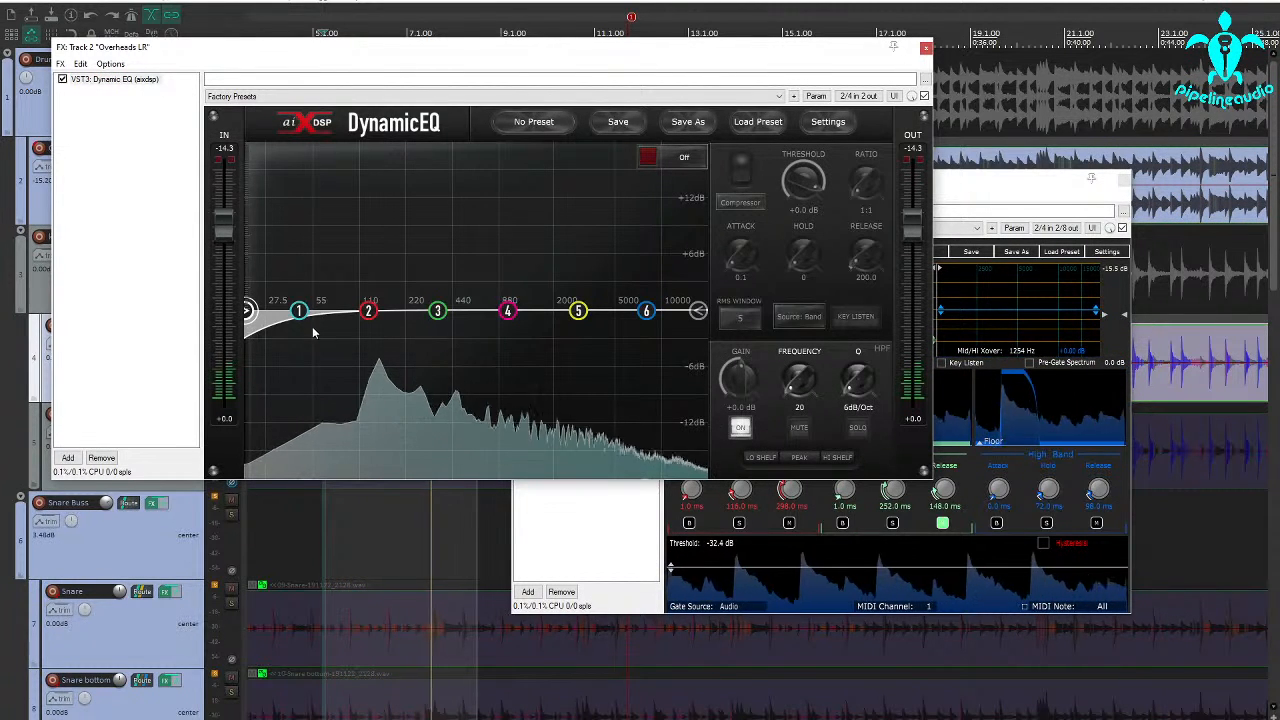
left_click_drag(247, 310, 503, 342)
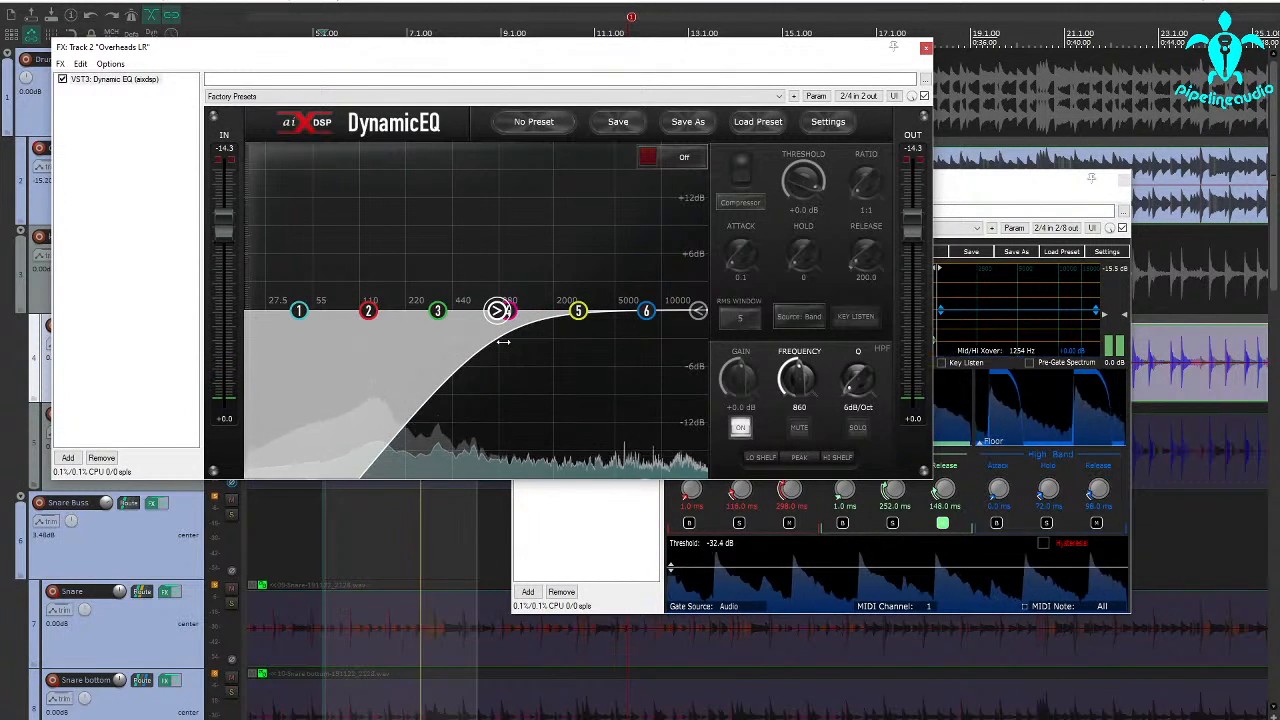
left_click(926, 48)
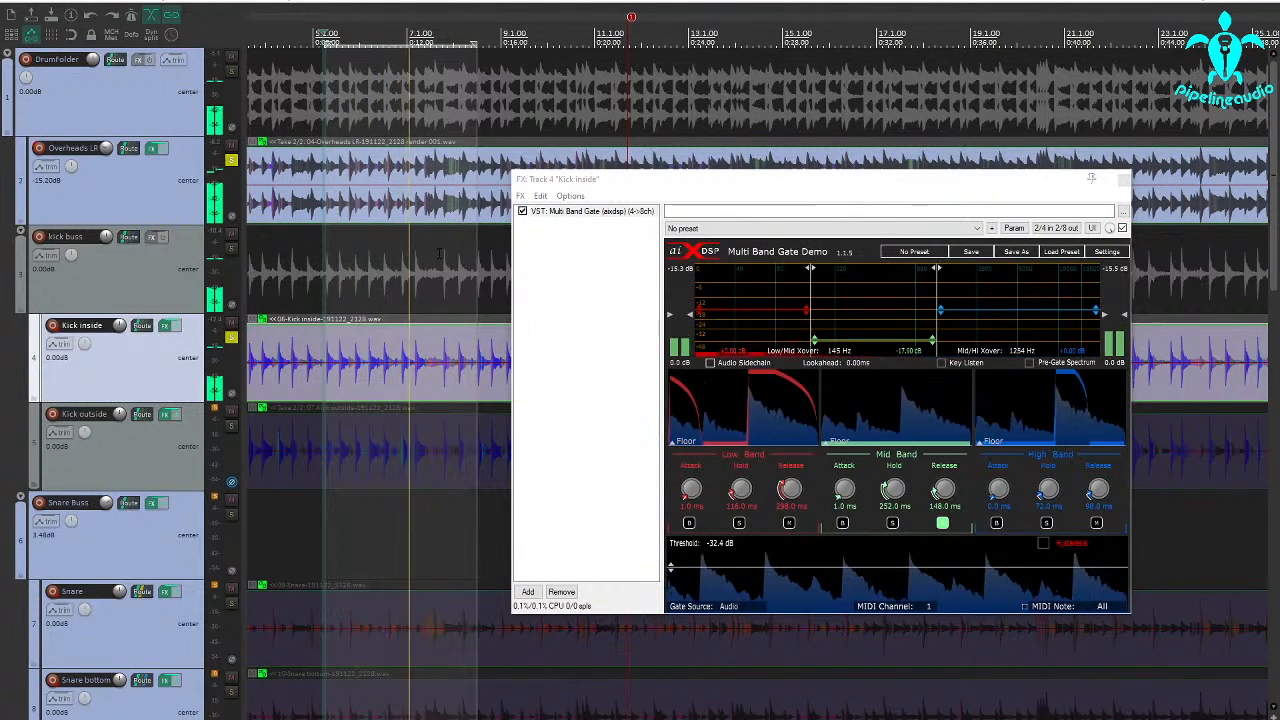
Raise the overheads' volume to -4.27 dB and close the inside kick's gate window
left_click_drag(106, 150, 106, 130)
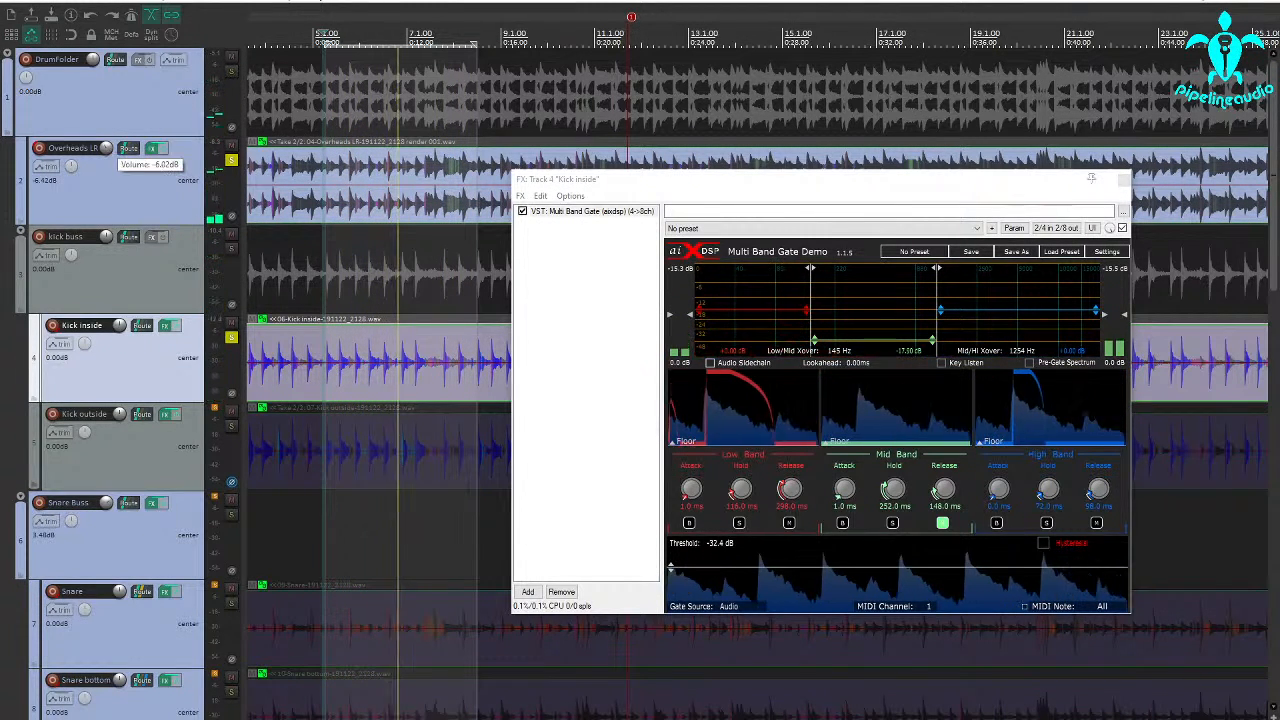
left_click_drag(106, 148, 106, 144)
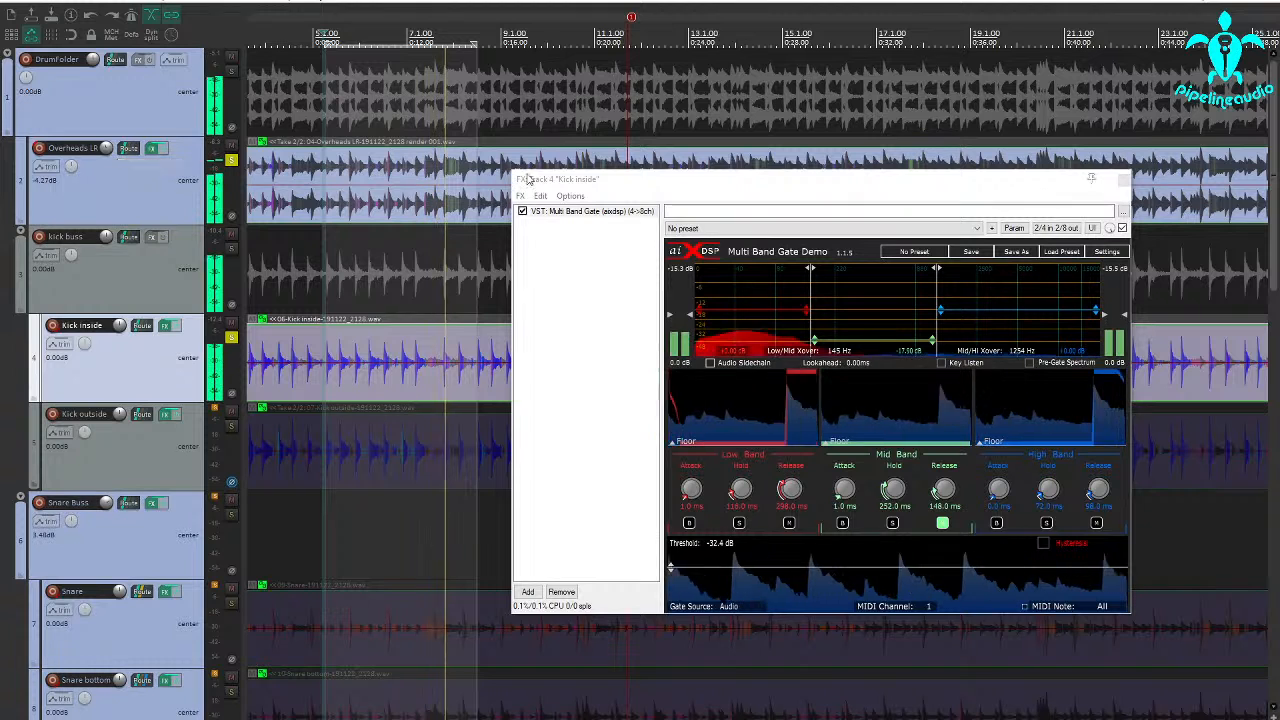
left_click(1122, 179)
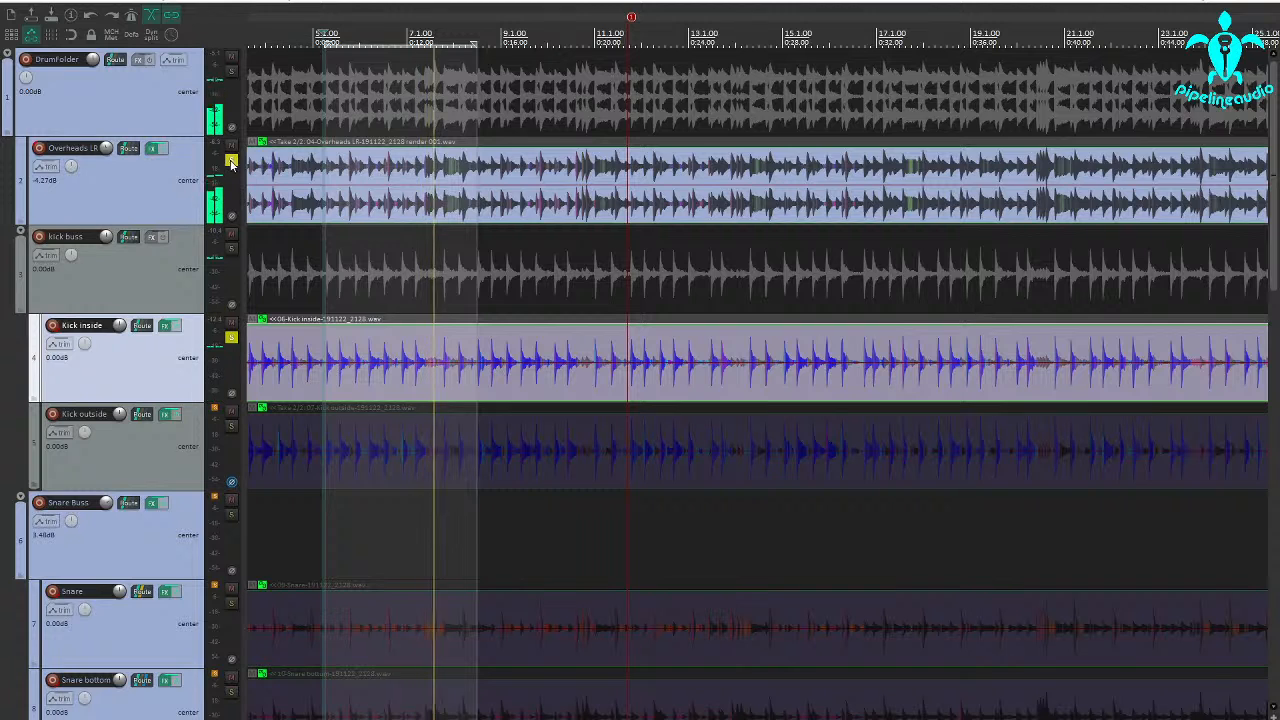
Unsolo the overheads and inside kick, leaving only the Kick outside track soloed
left_click(232, 160)
left_click(231, 426)
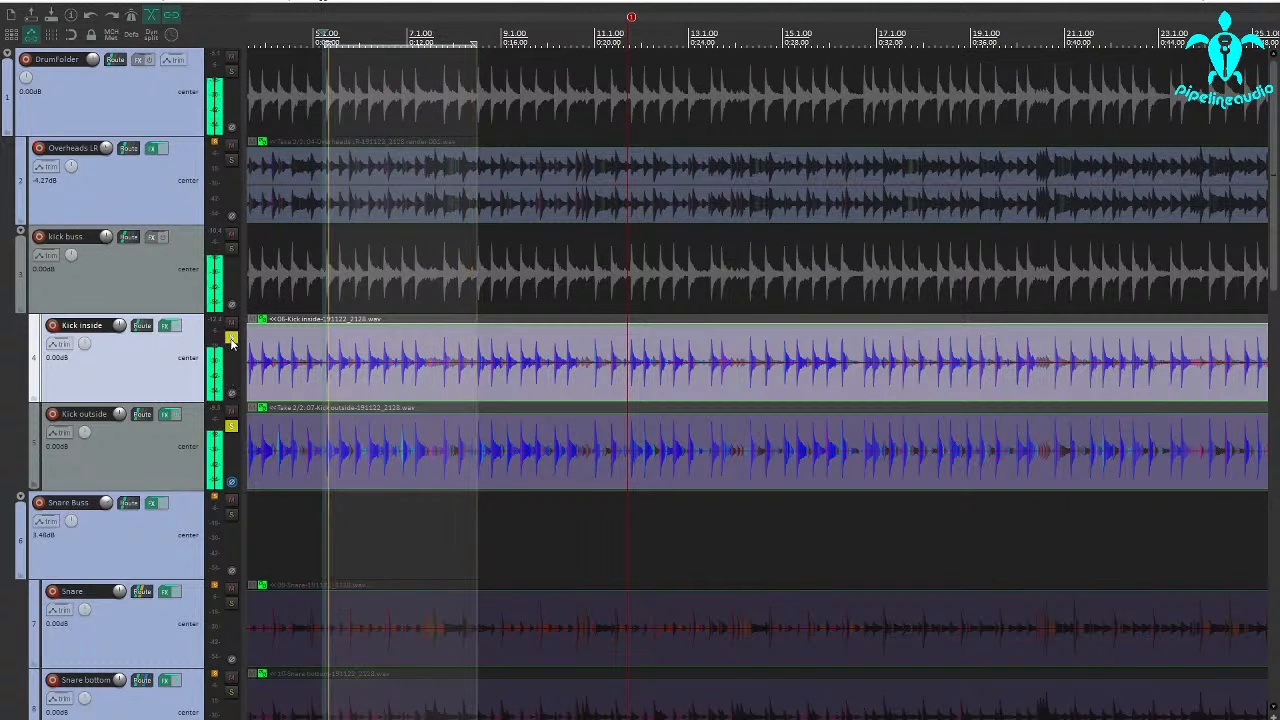
left_click(231, 337)
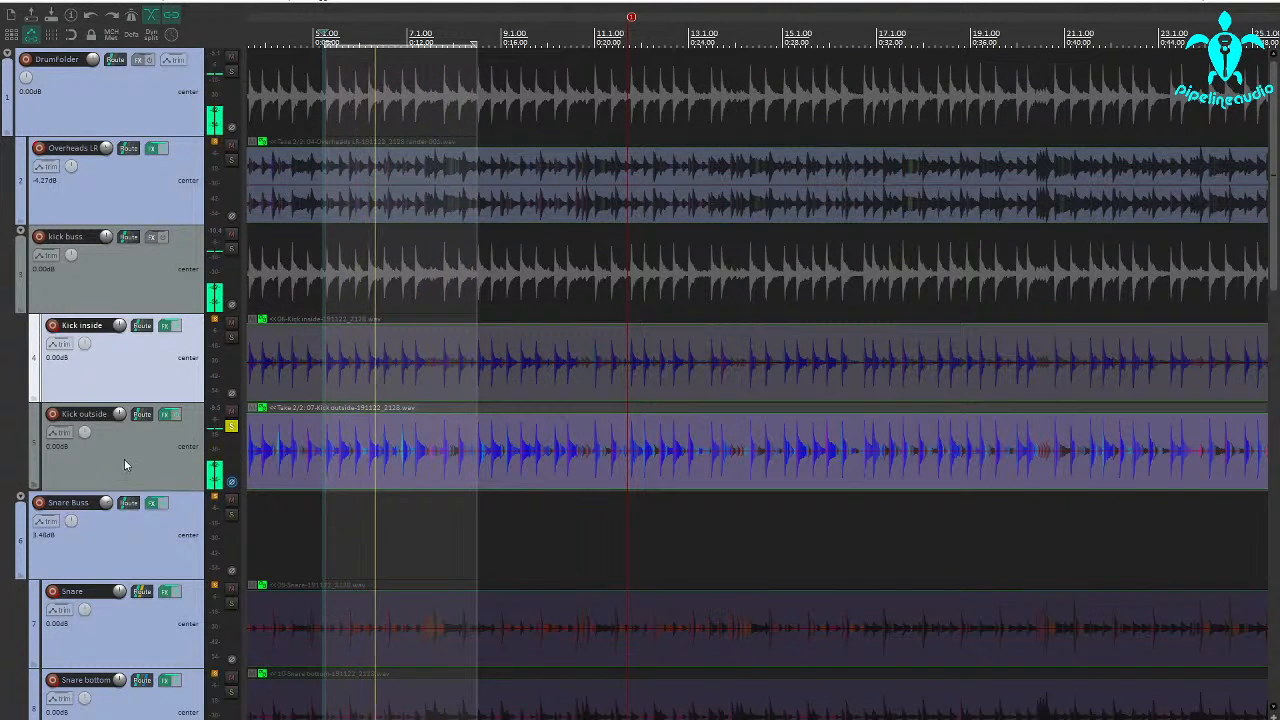
Open the Multi Band Gate on the Kick outside track and lower its threshold to -73.8 dB
left_click(167, 418)
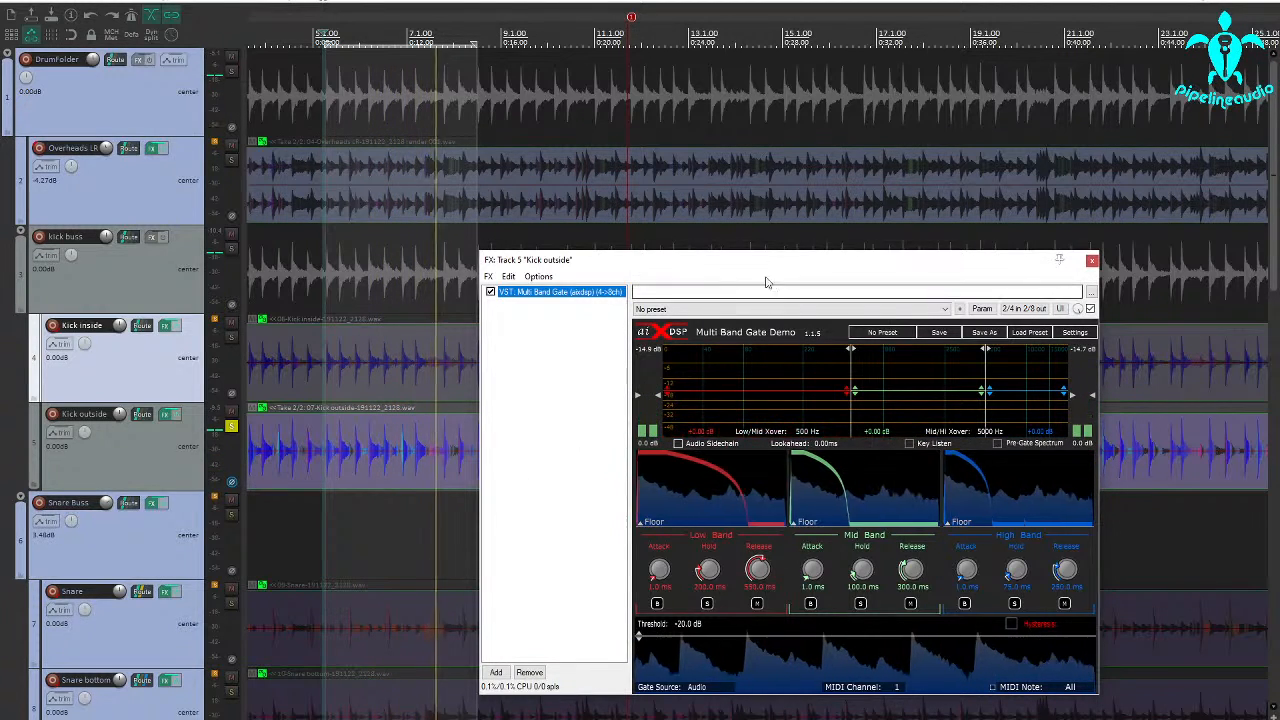
left_click_drag(744, 262, 667, 243)
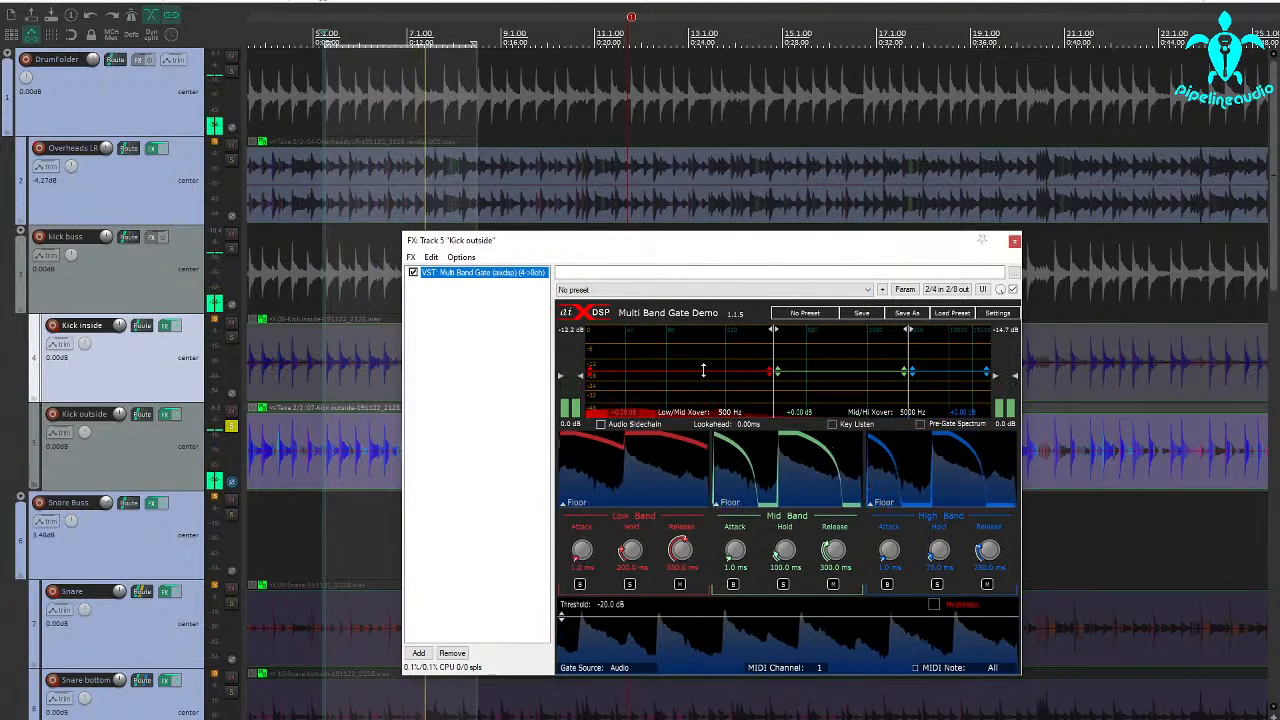
left_click(689, 617)
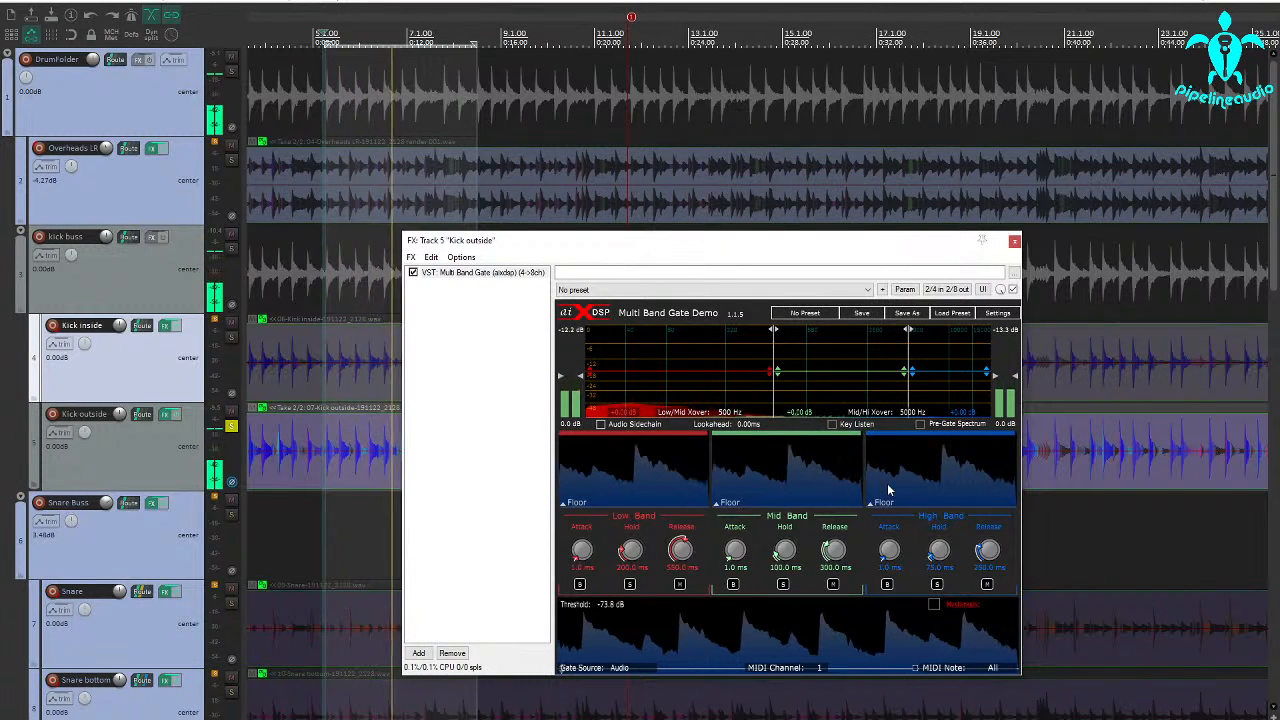
Using Key Listen, set the gate key's low-pass frequency to 316 Hz and high-pass frequency to 99 Hz, and return to normal listening
left_click(832, 425)
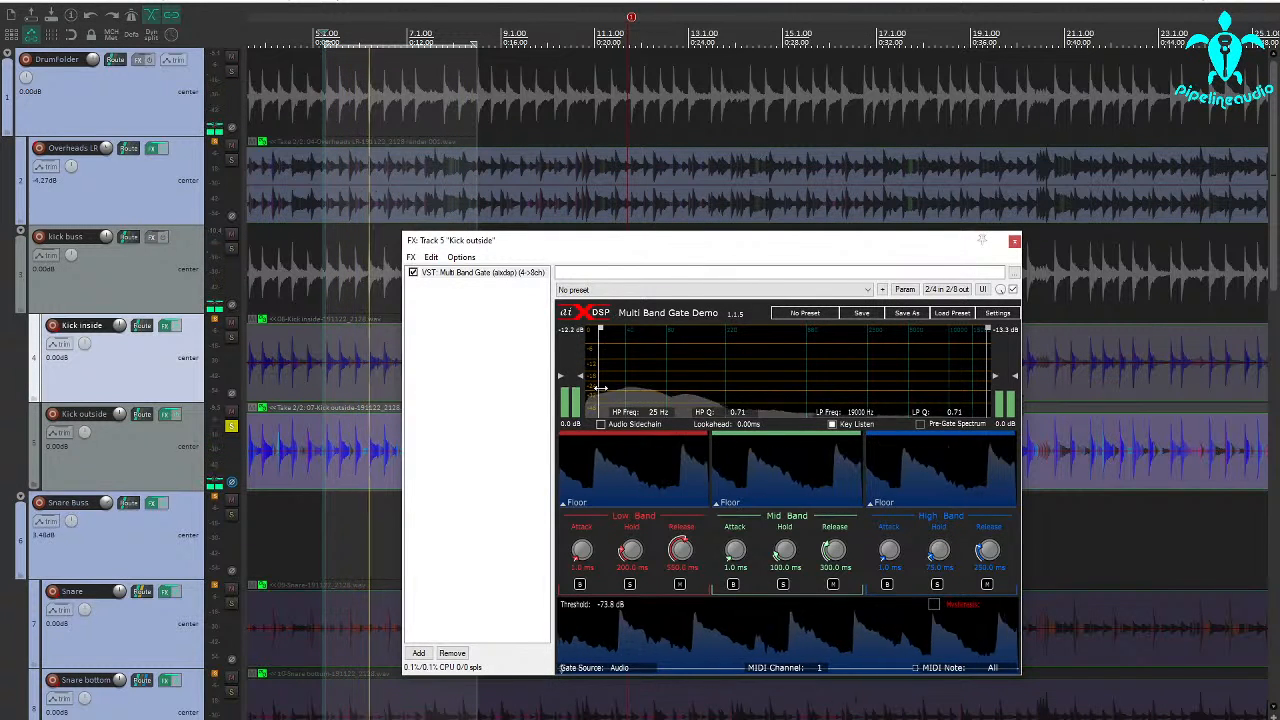
left_click_drag(988, 388, 667, 384)
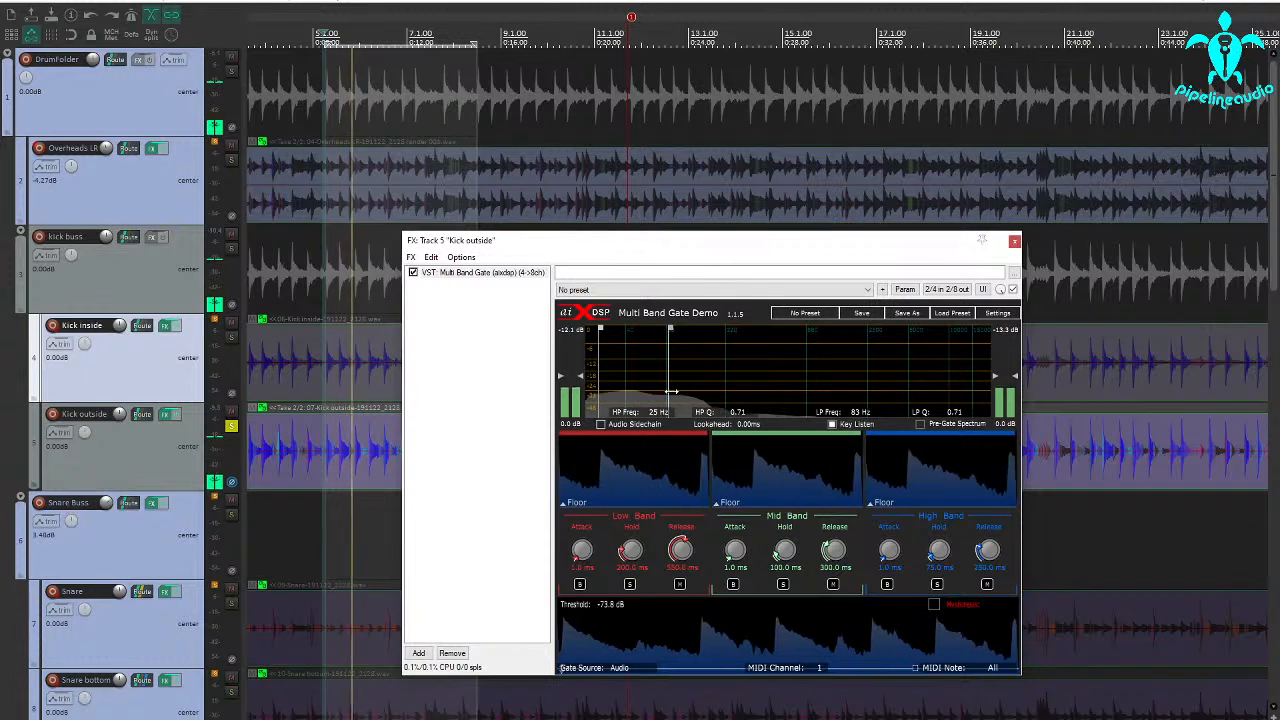
left_click_drag(670, 390, 679, 388)
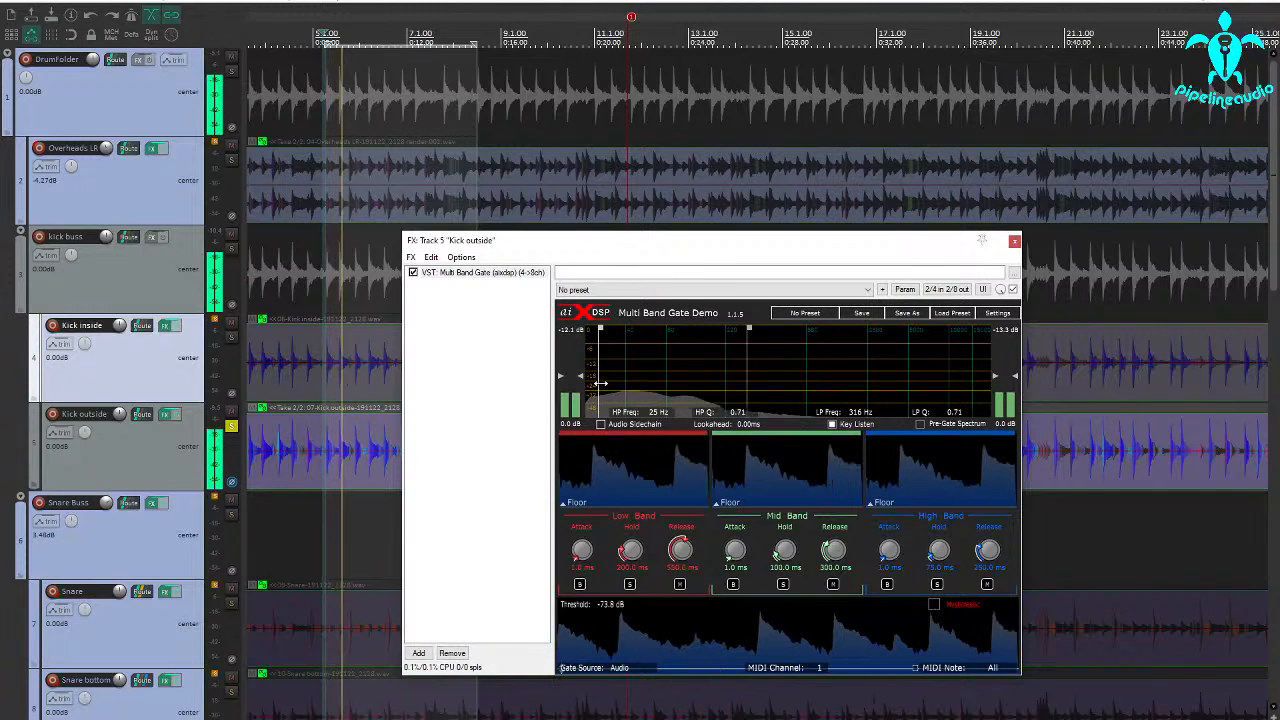
left_click_drag(604, 390, 678, 385)
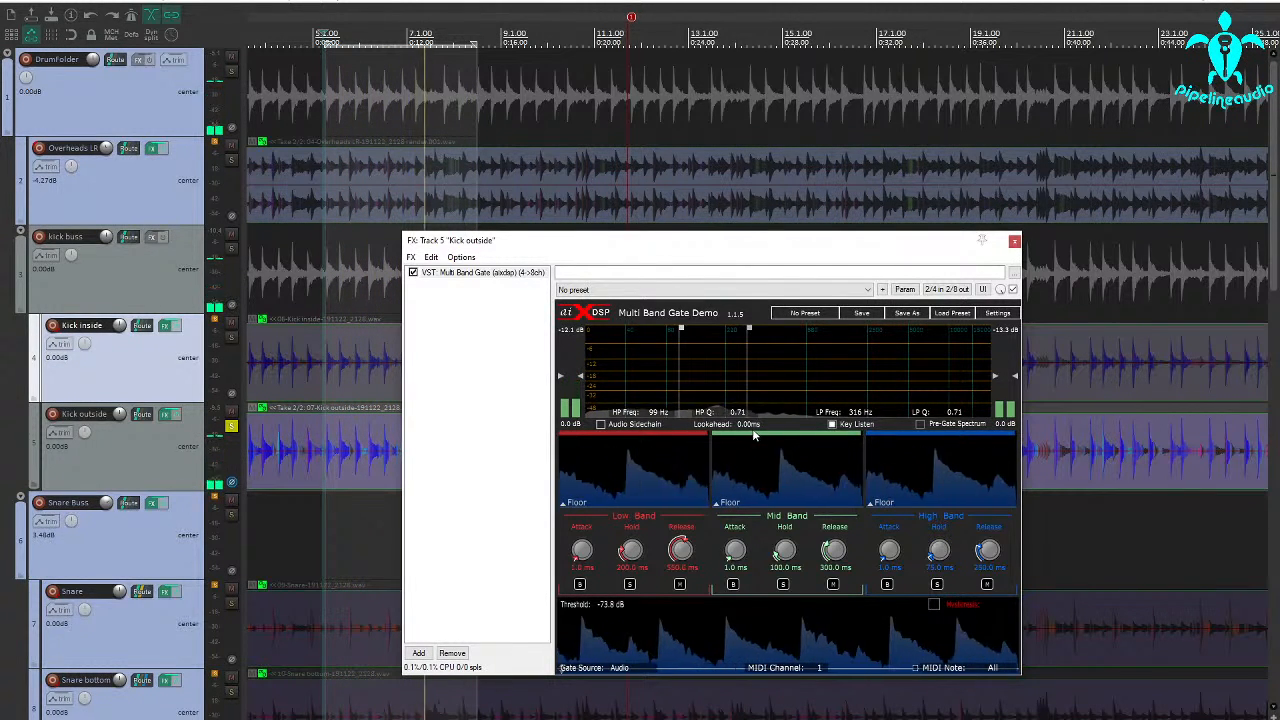
left_click(833, 424)
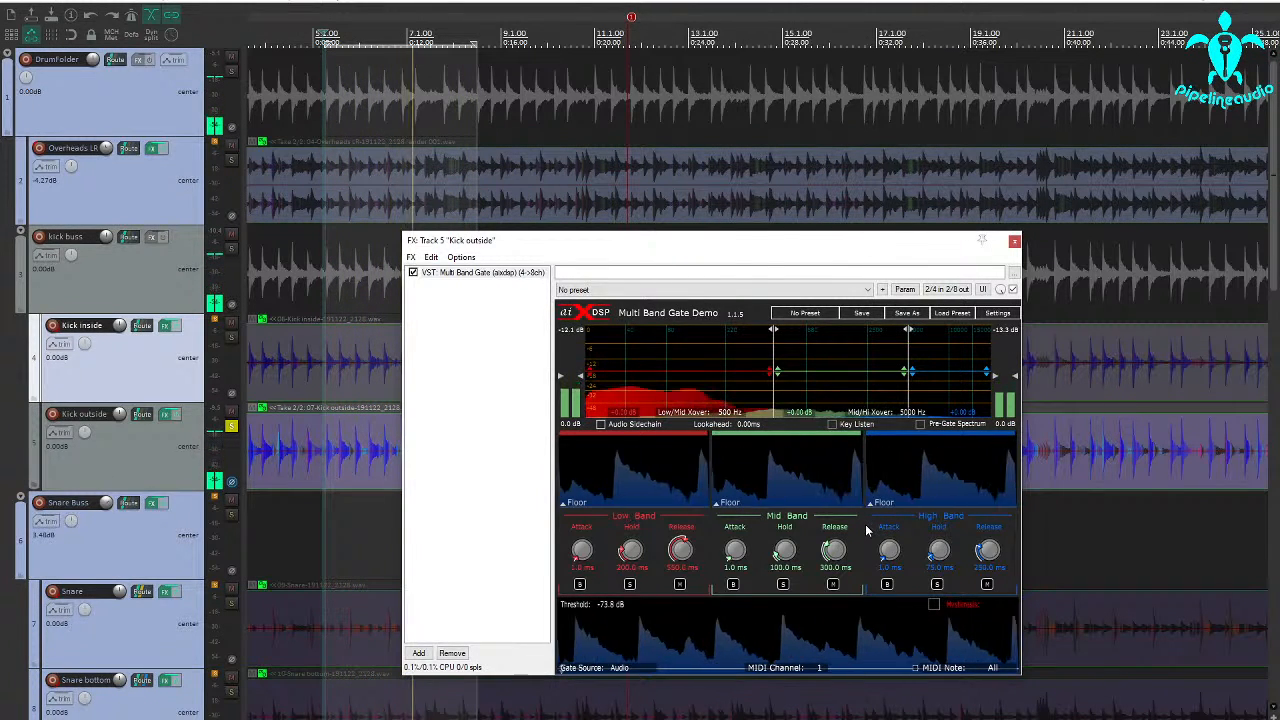
Solo the outside kick gate's low band and set the low/mid crossover to 82 Hz and the mid/high crossover to 504 Hz
left_click(629, 585)
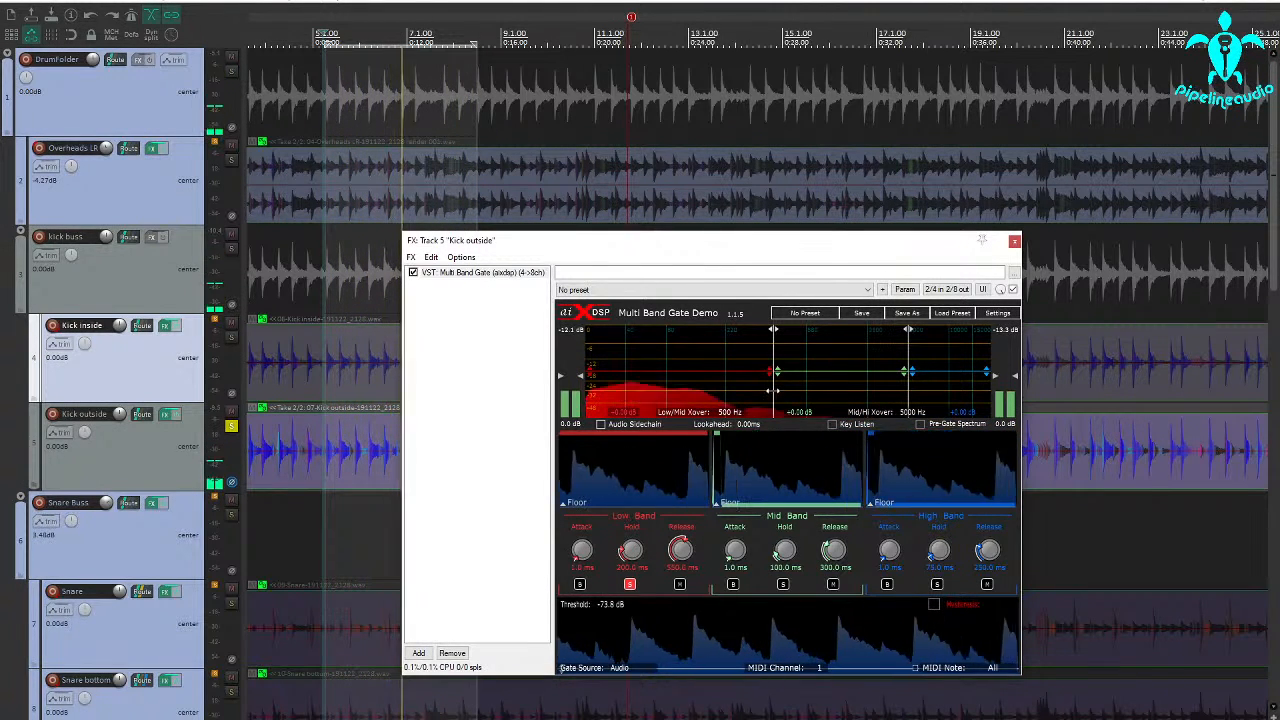
left_click_drag(772, 391, 673, 389)
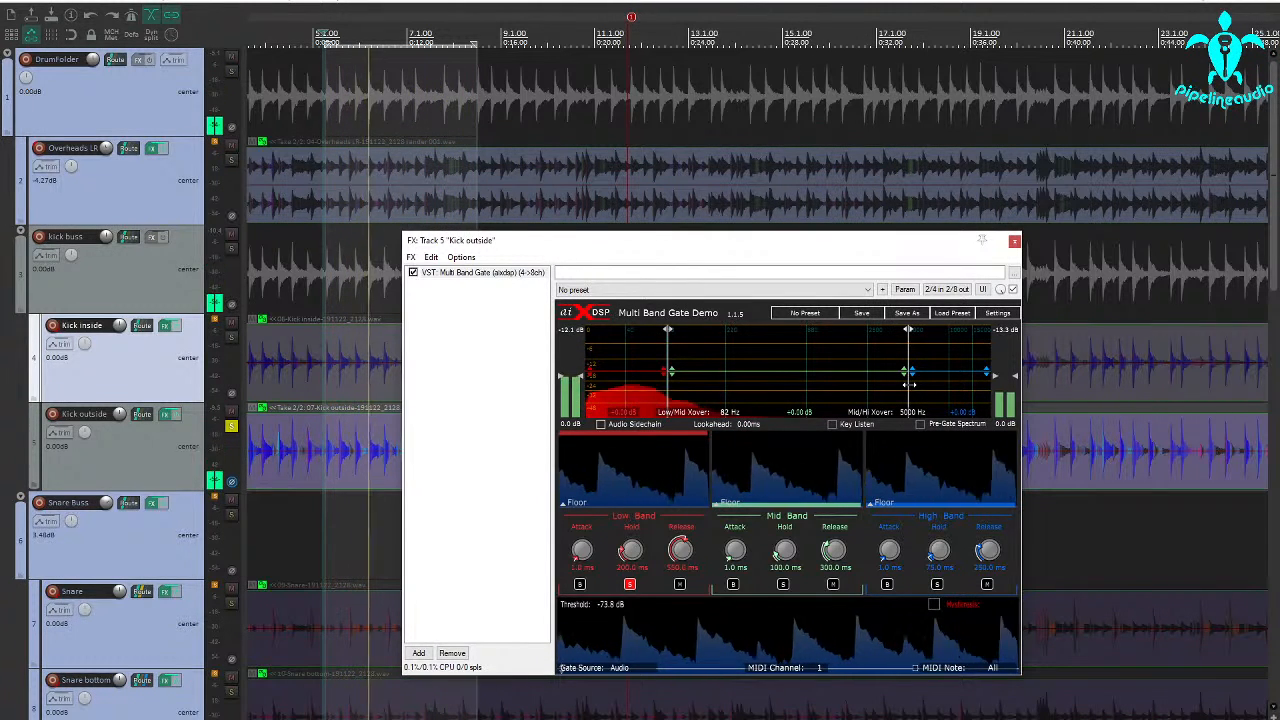
left_click_drag(909, 383, 774, 385)
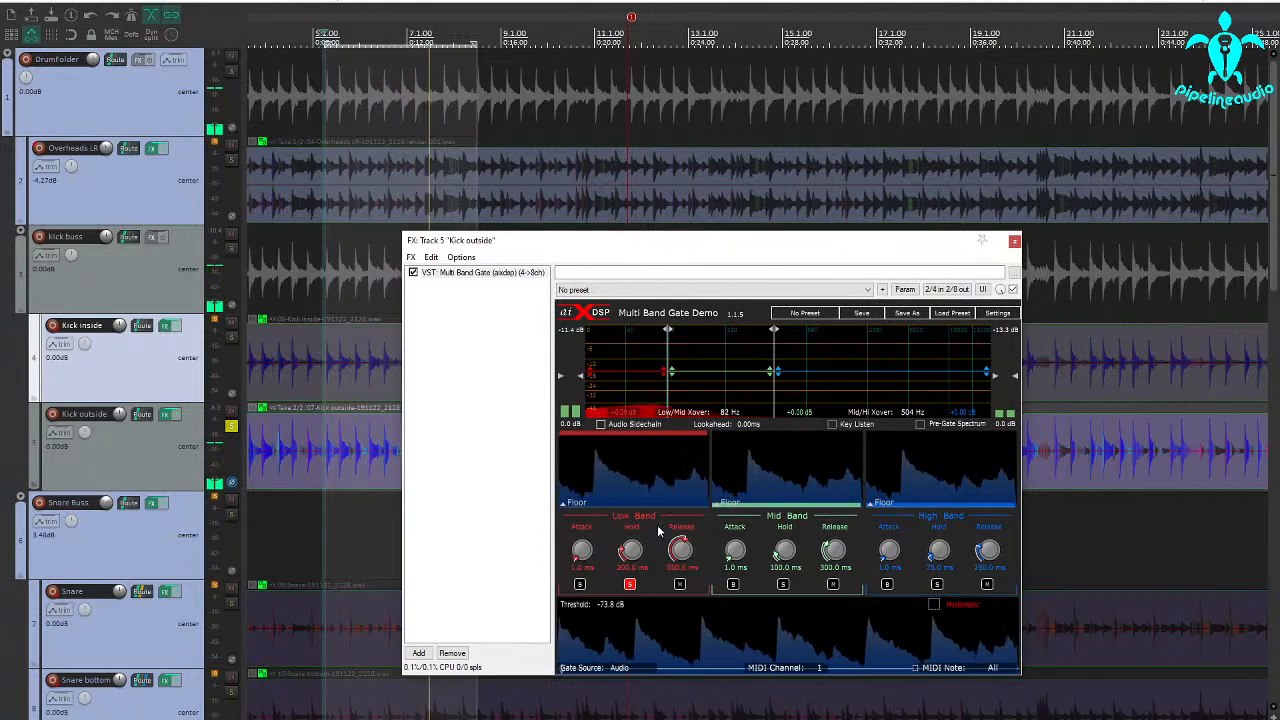
Audition the gate's mid band, switch the solo to the high band, and set its attack to 0.0 ms, hold to 47.0 ms and release to 130.0 ms
left_click(784, 585)
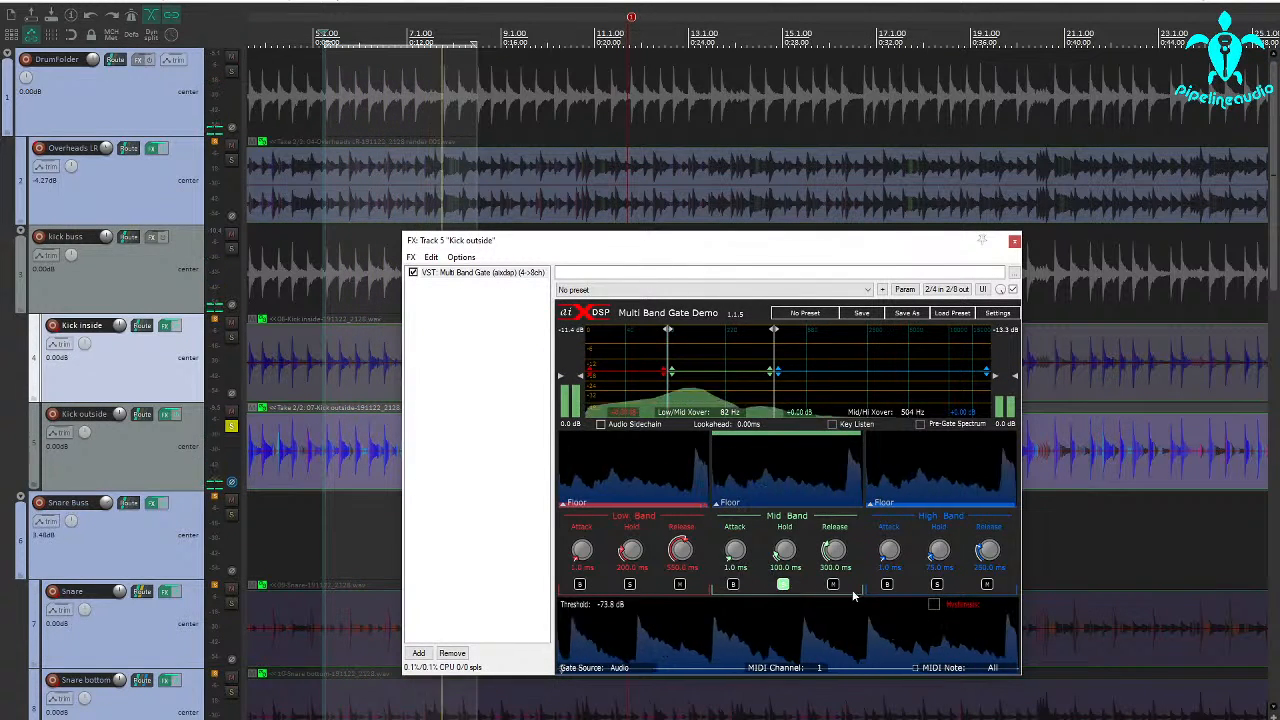
left_click(937, 584)
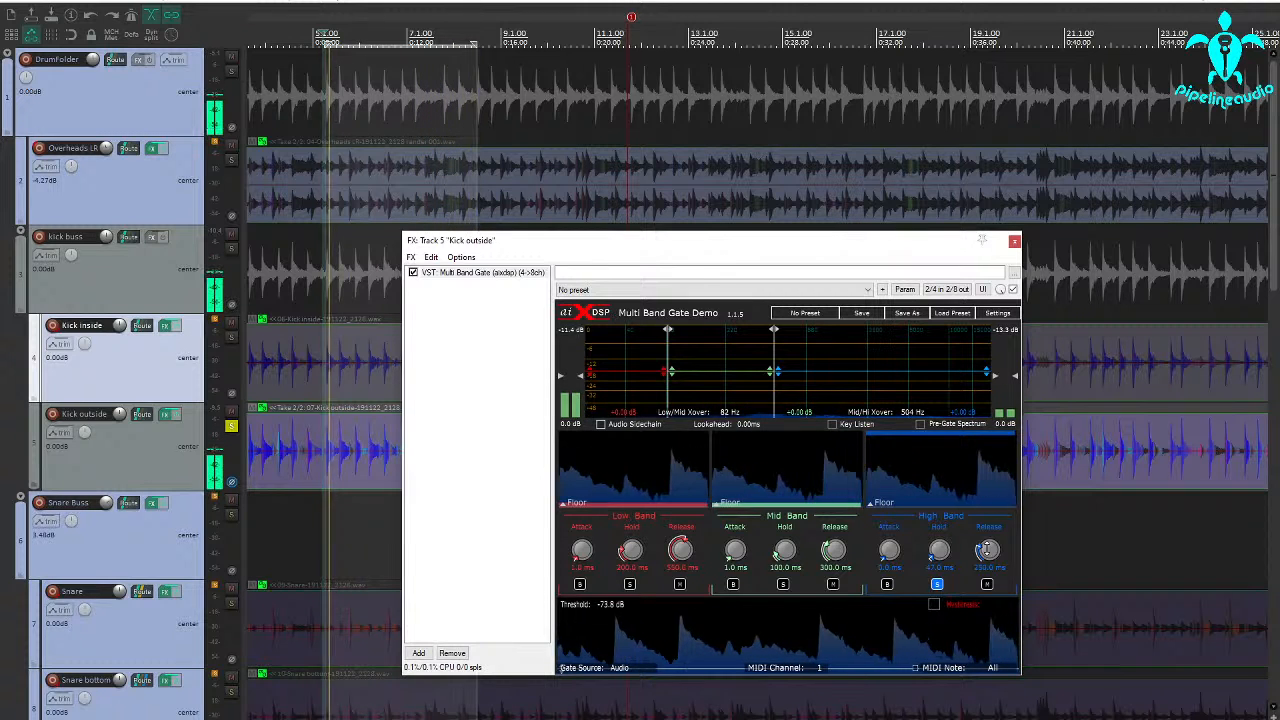
left_click_drag(987, 545, 987, 570)
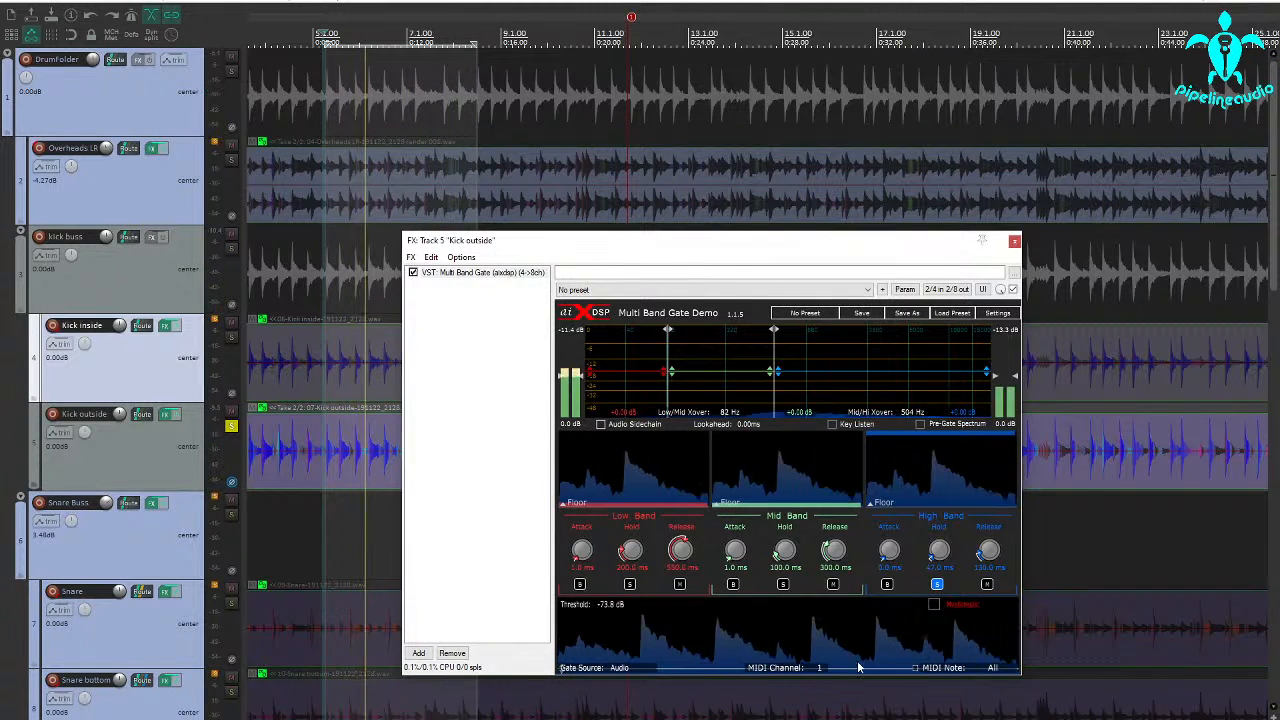
Raise the outside kick gate's threshold to -31.0 dB, shorten the high band's hold to 23.0 ms, and unsolo that band
left_click_drag(858, 667, 856, 653)
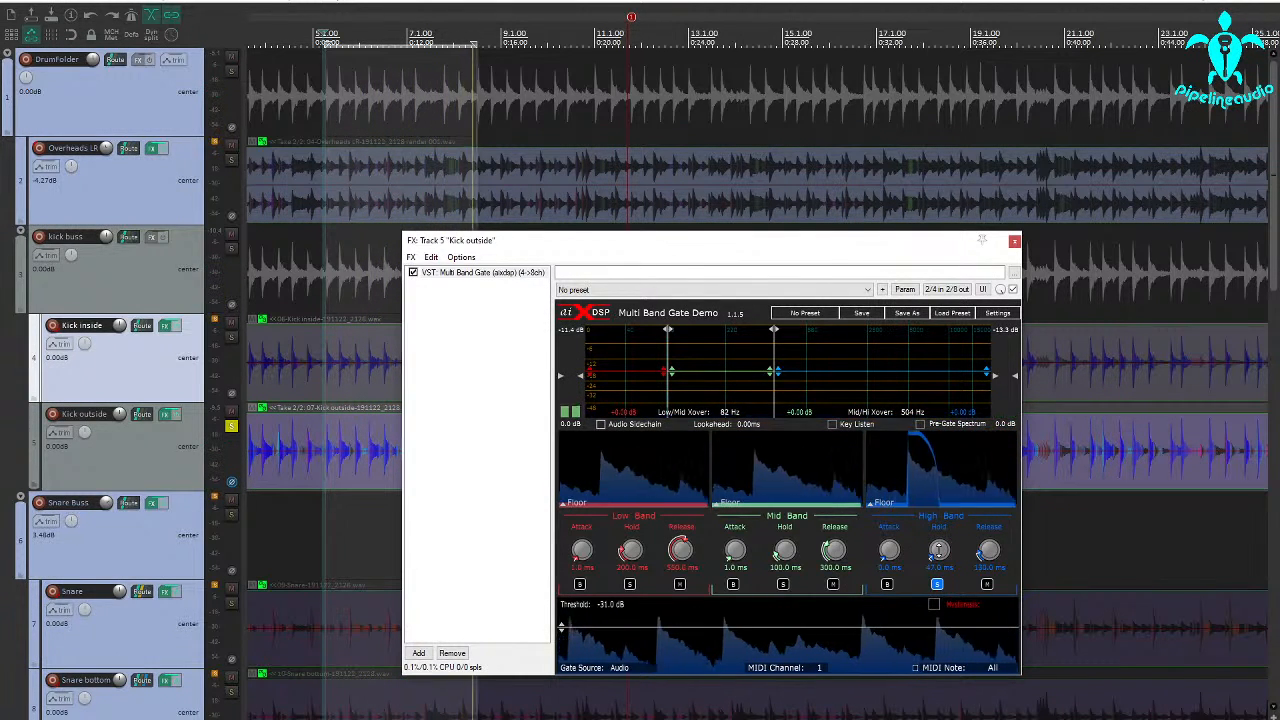
left_click_drag(938, 551, 938, 554)
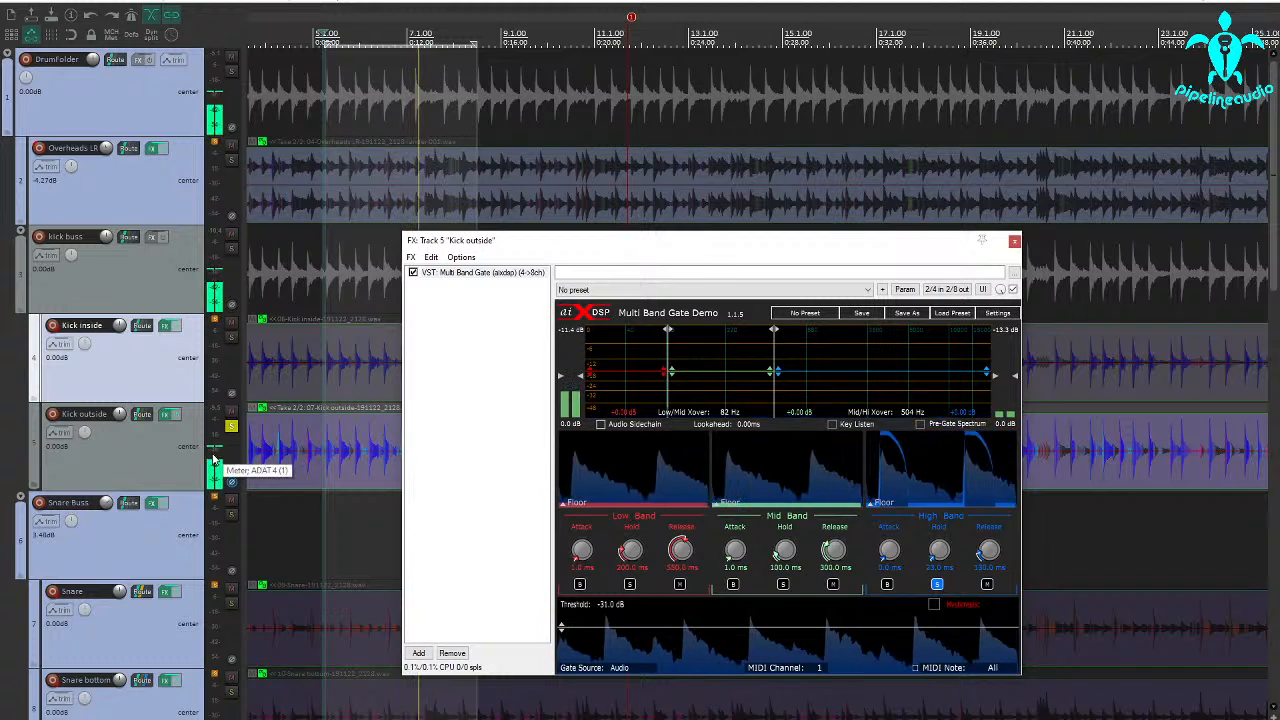
left_click(937, 585)
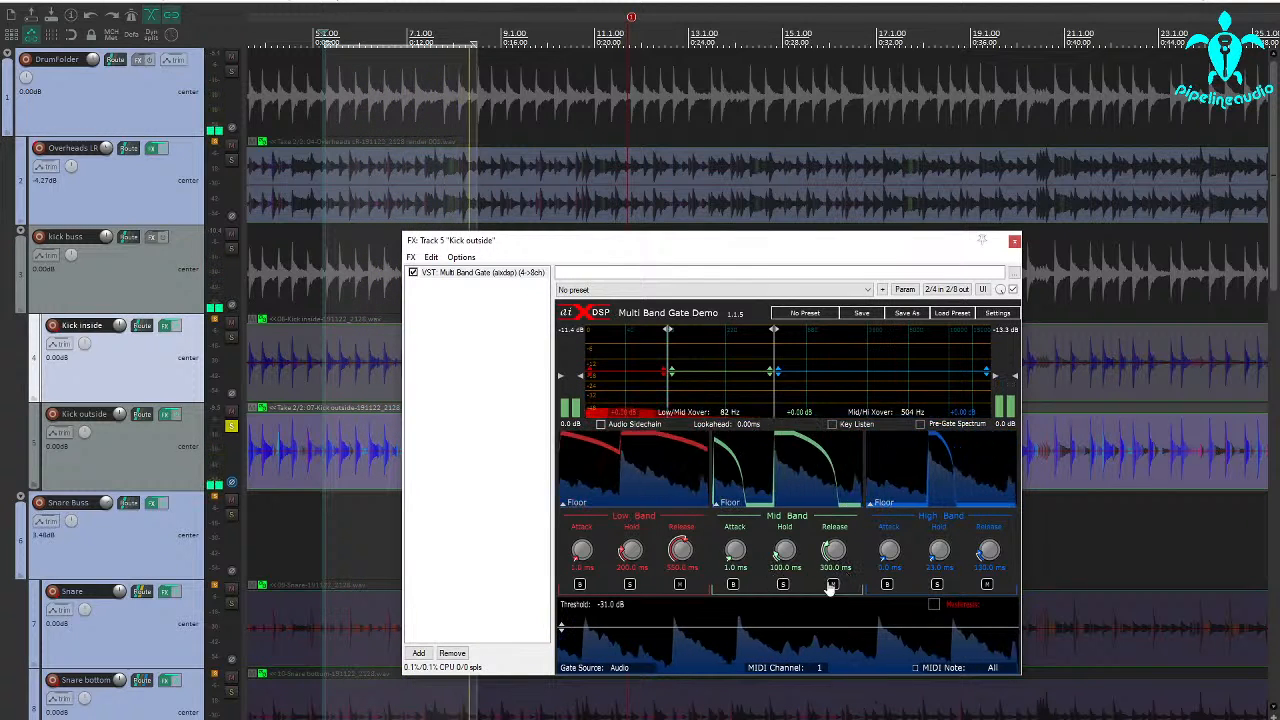
Solo the mid band, set its hold to 196.0 ms and release to 180.0 ms, and unsolo it
left_click(784, 586)
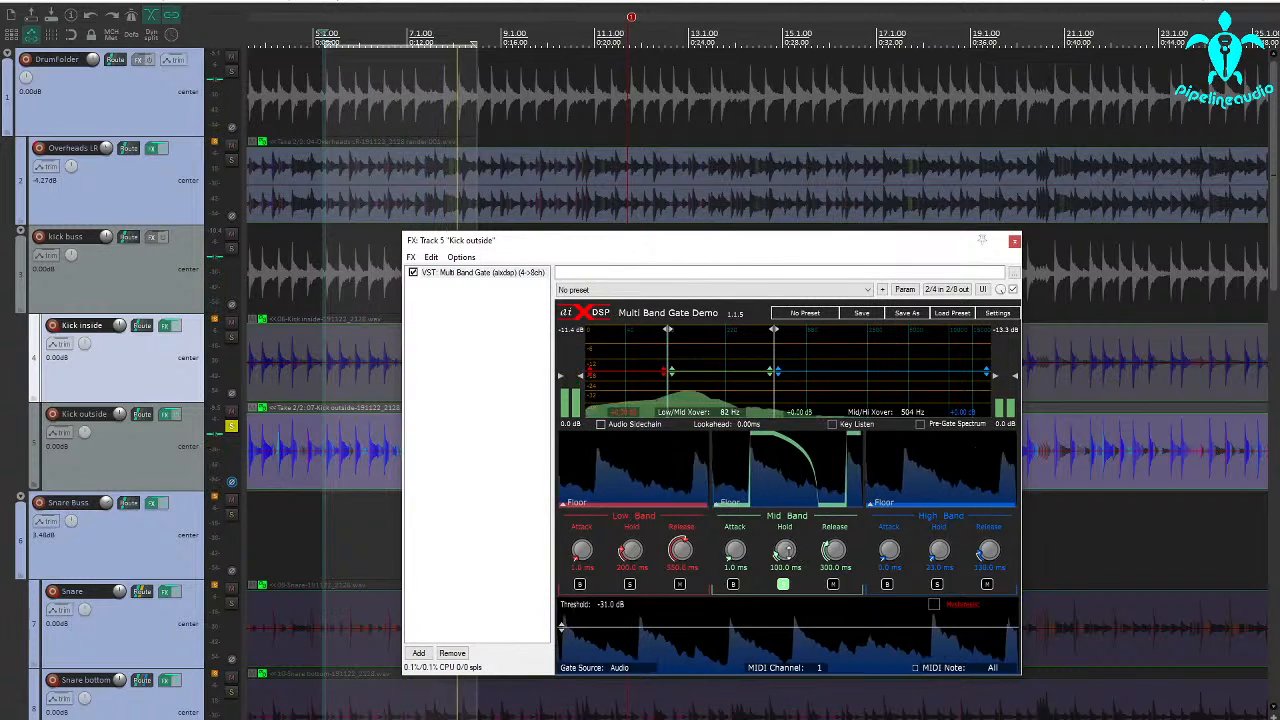
left_click_drag(784, 551, 784, 538)
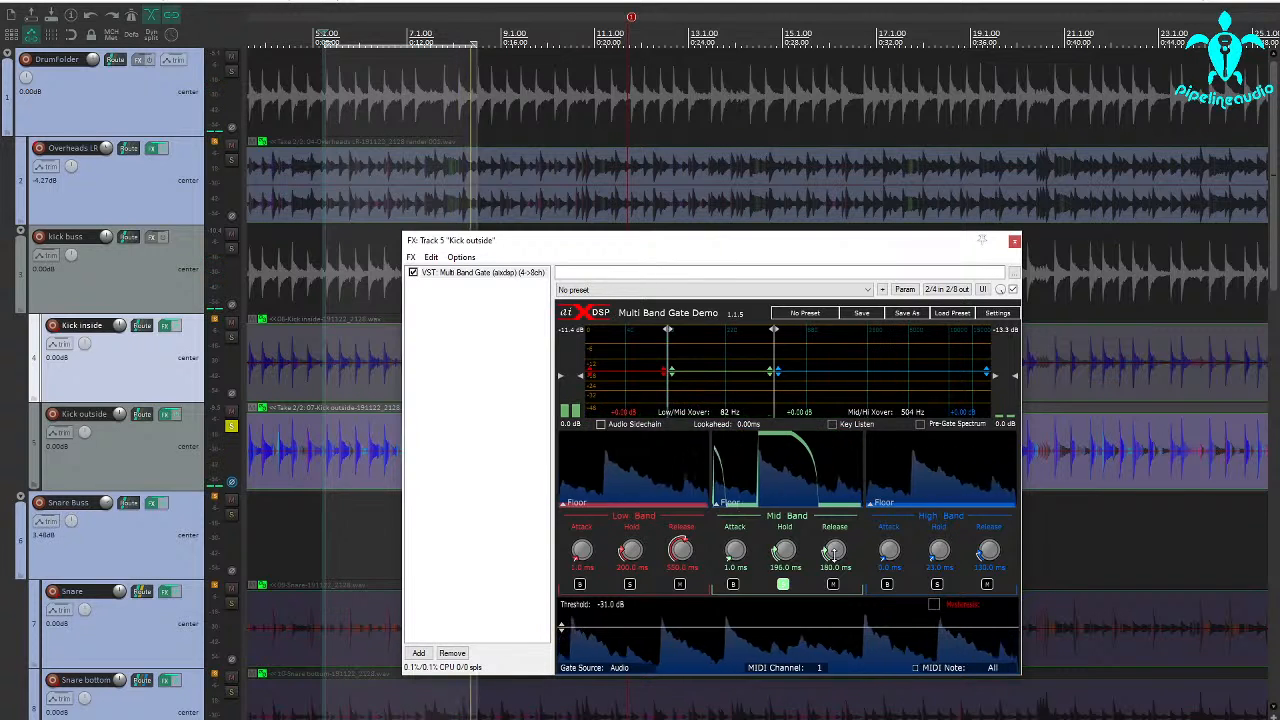
left_click(784, 585)
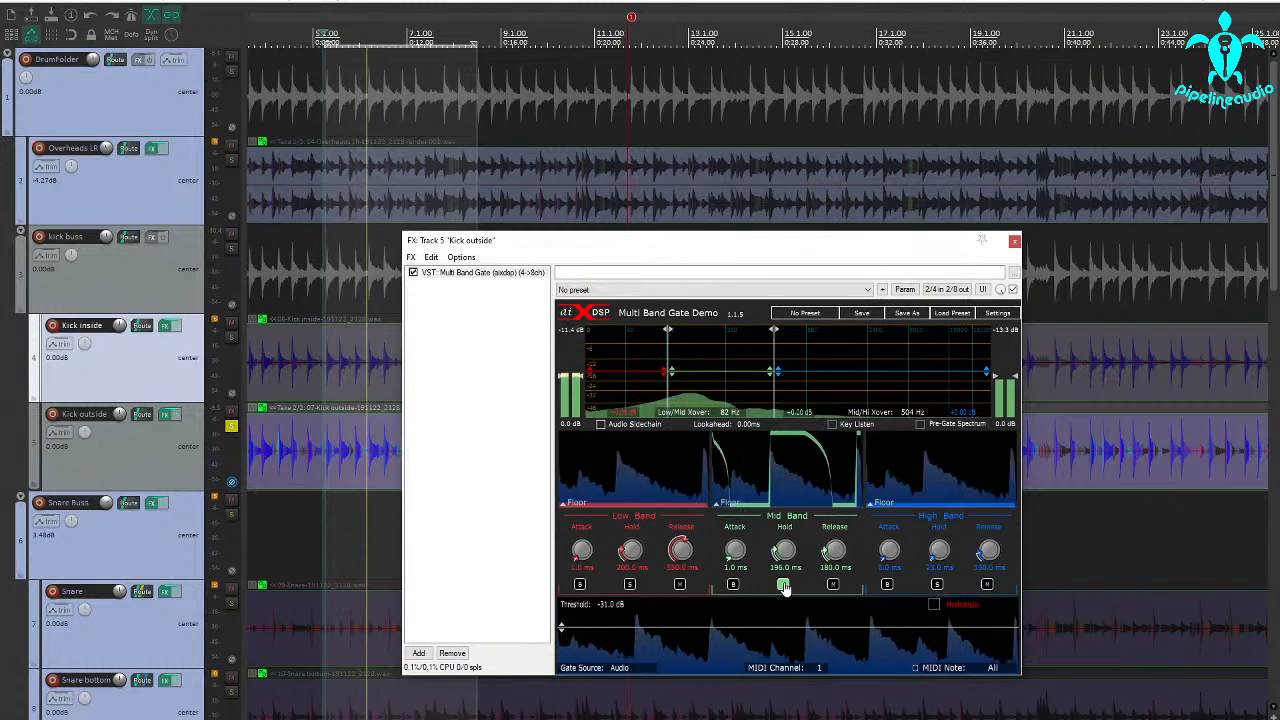
Solo the low band of the outside kick's gate
left_click(630, 585)
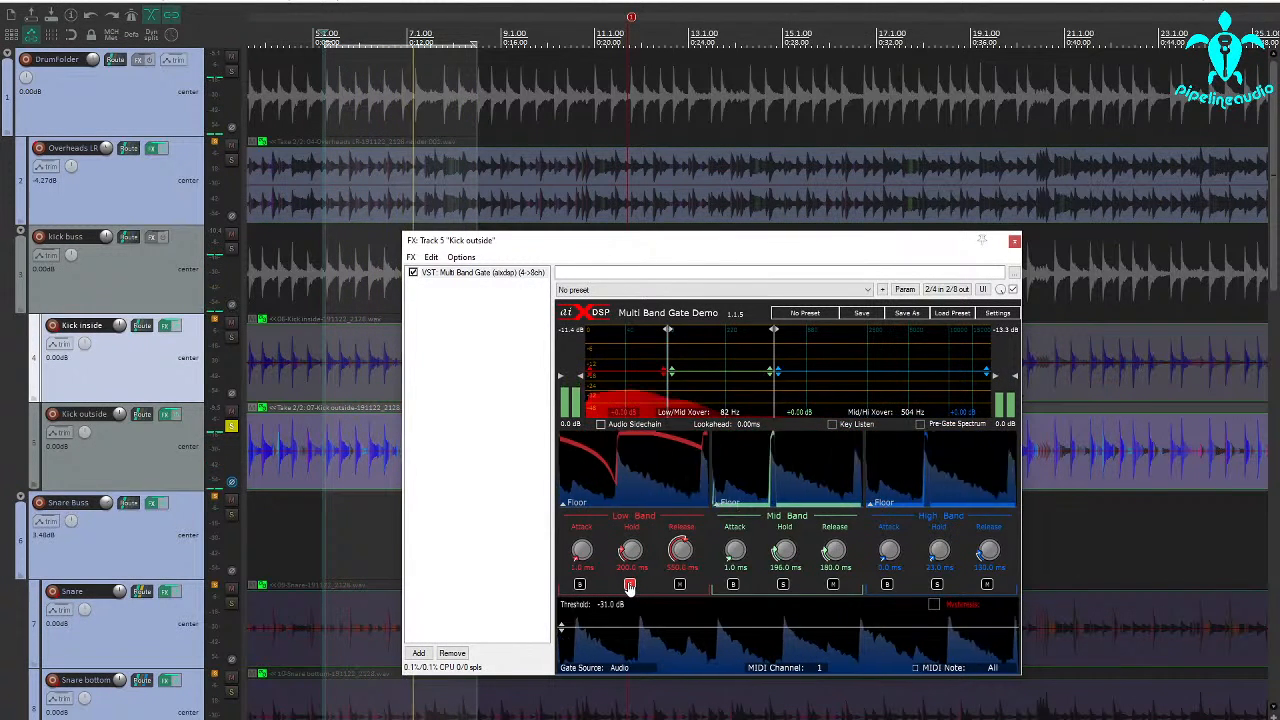
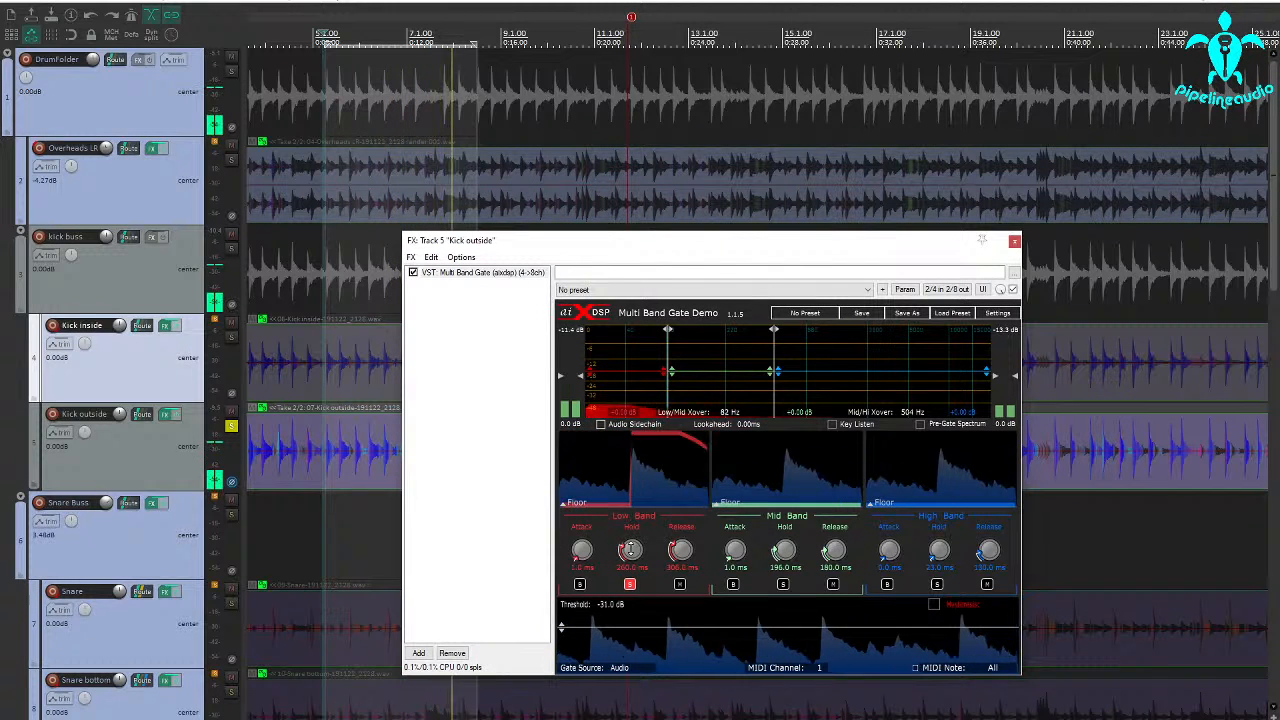
Unsolo the low band of the outside kick's gate and compare it with the band's gate bypassed and active
left_click(629, 584)
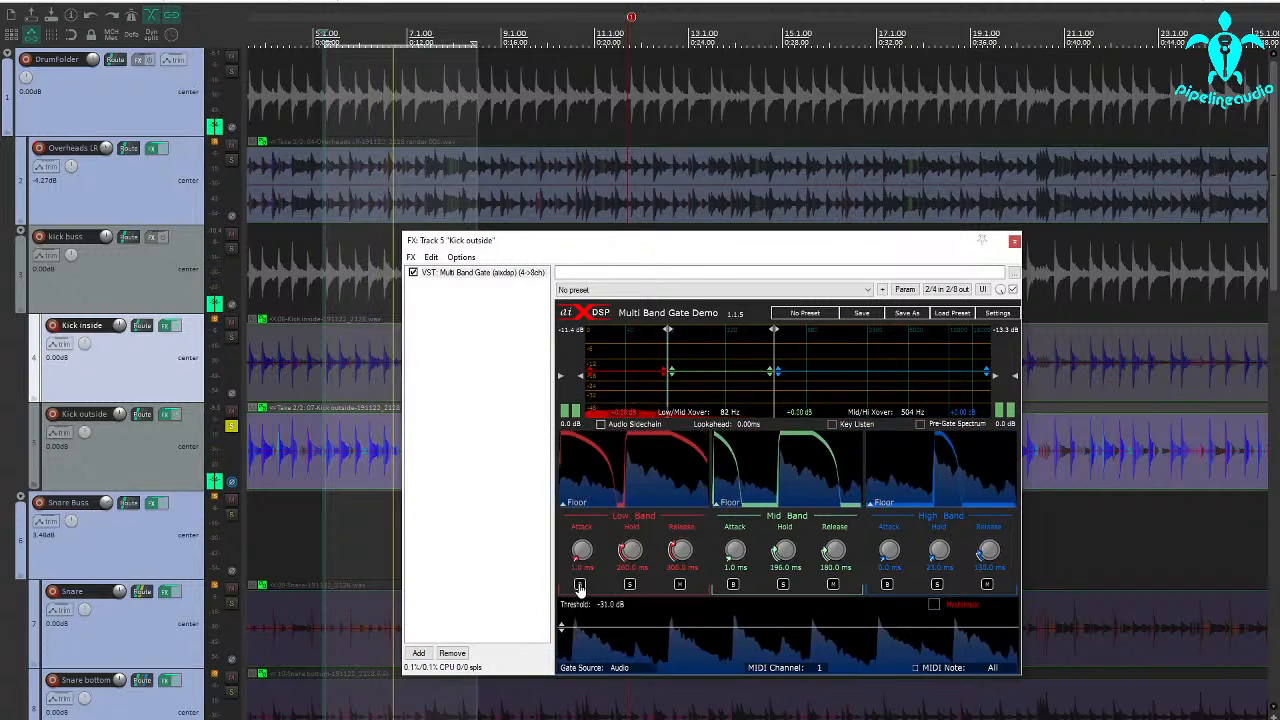
left_click(580, 584)
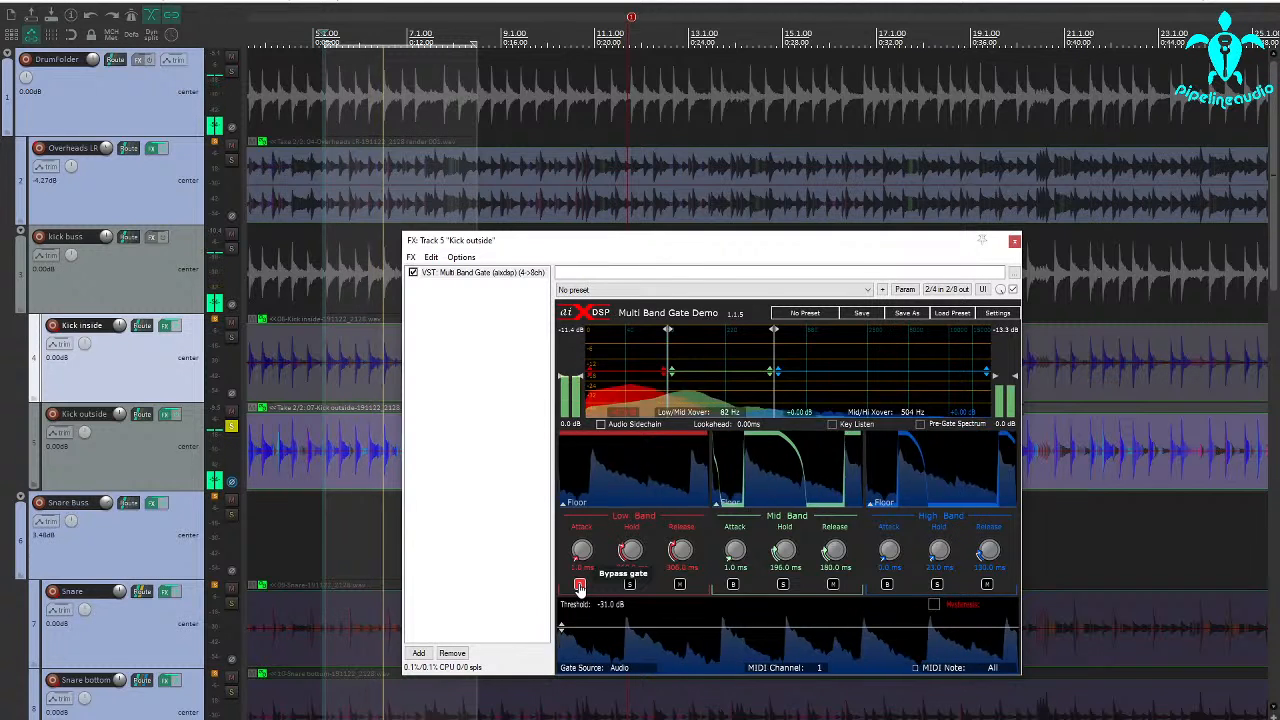
left_click(579, 585)
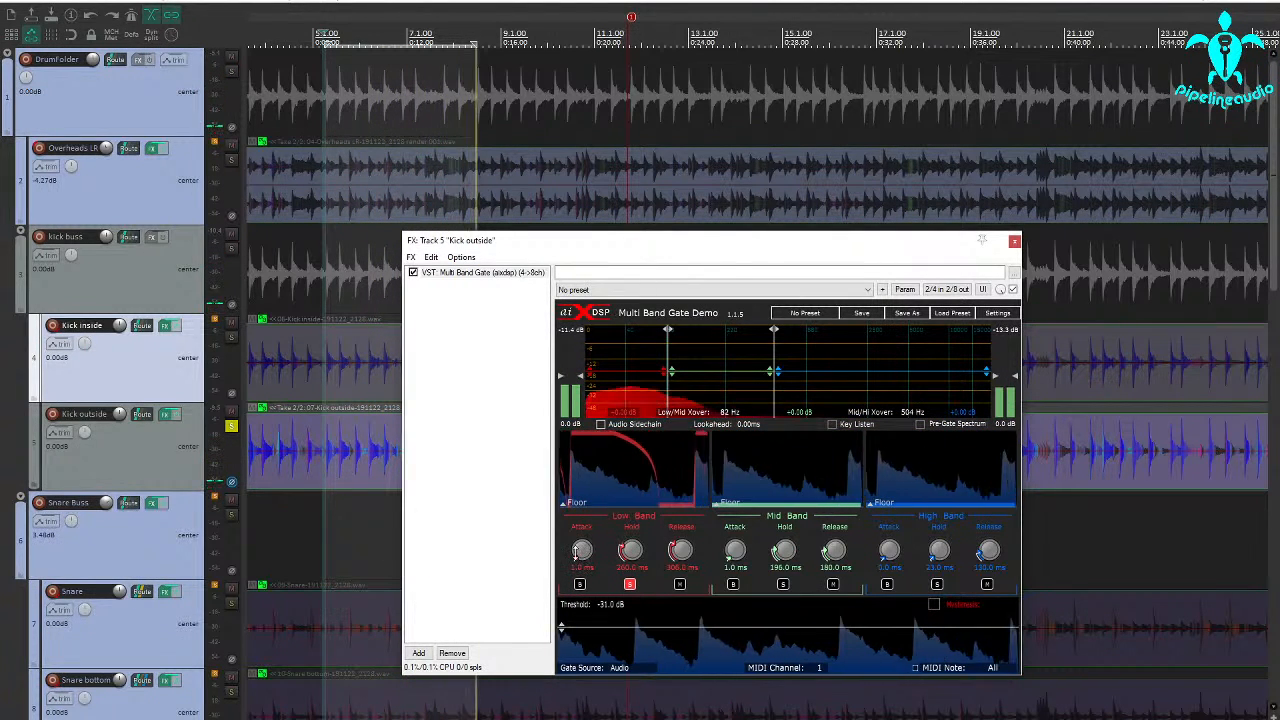
Set the outside kick gate's low band attack to 0.0 ms and its low/mid crossover to 81 Hz, then unsolo the low band
left_click_drag(575, 553, 573, 601)
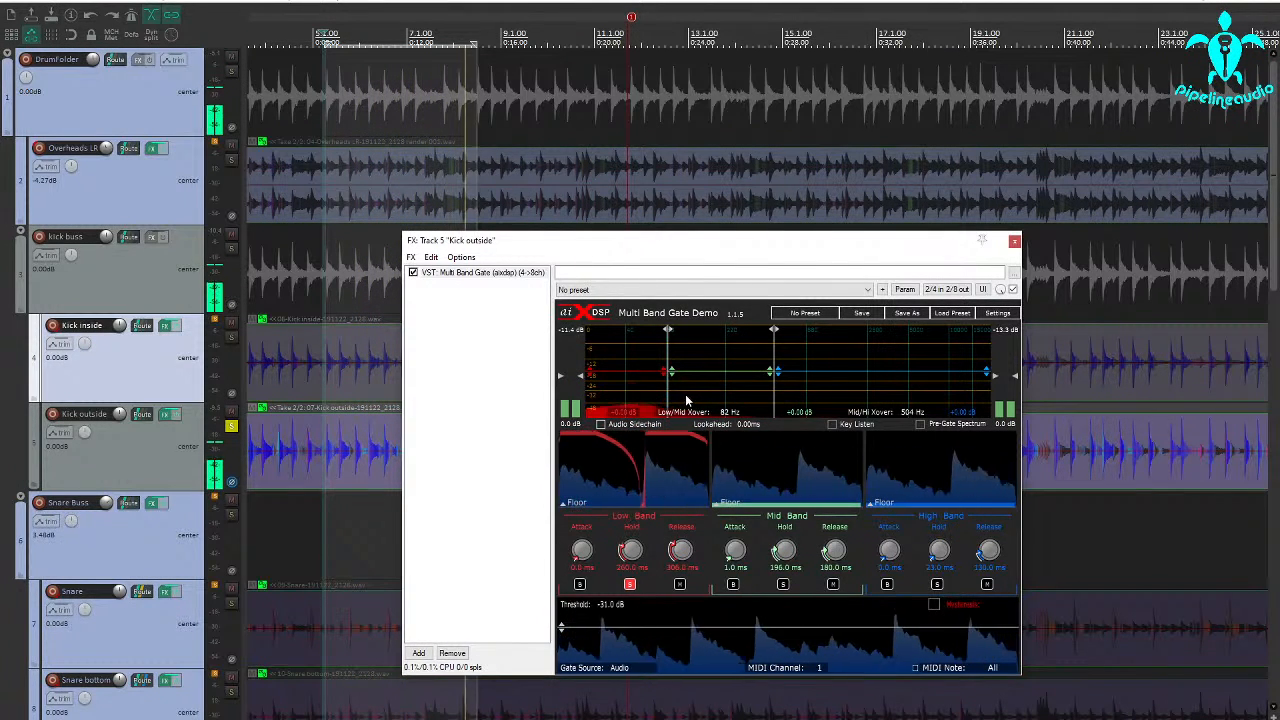
left_click_drag(667, 396, 731, 391)
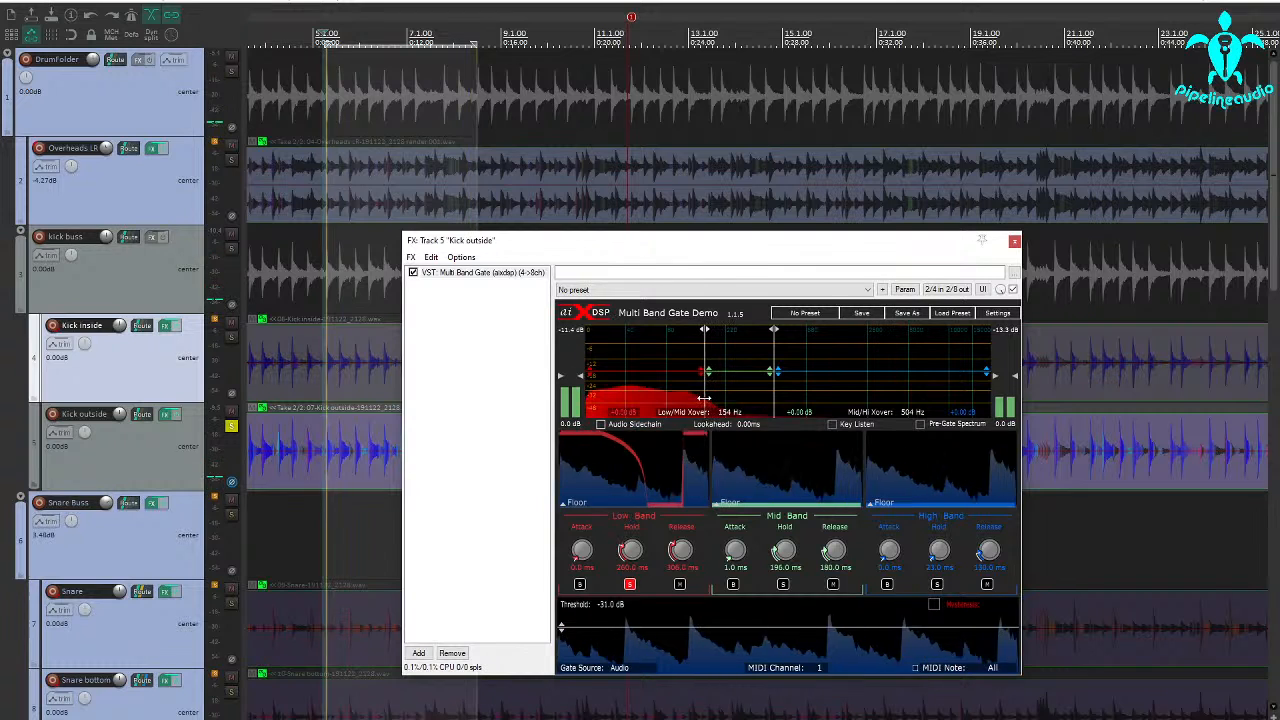
left_click_drag(712, 398, 670, 400)
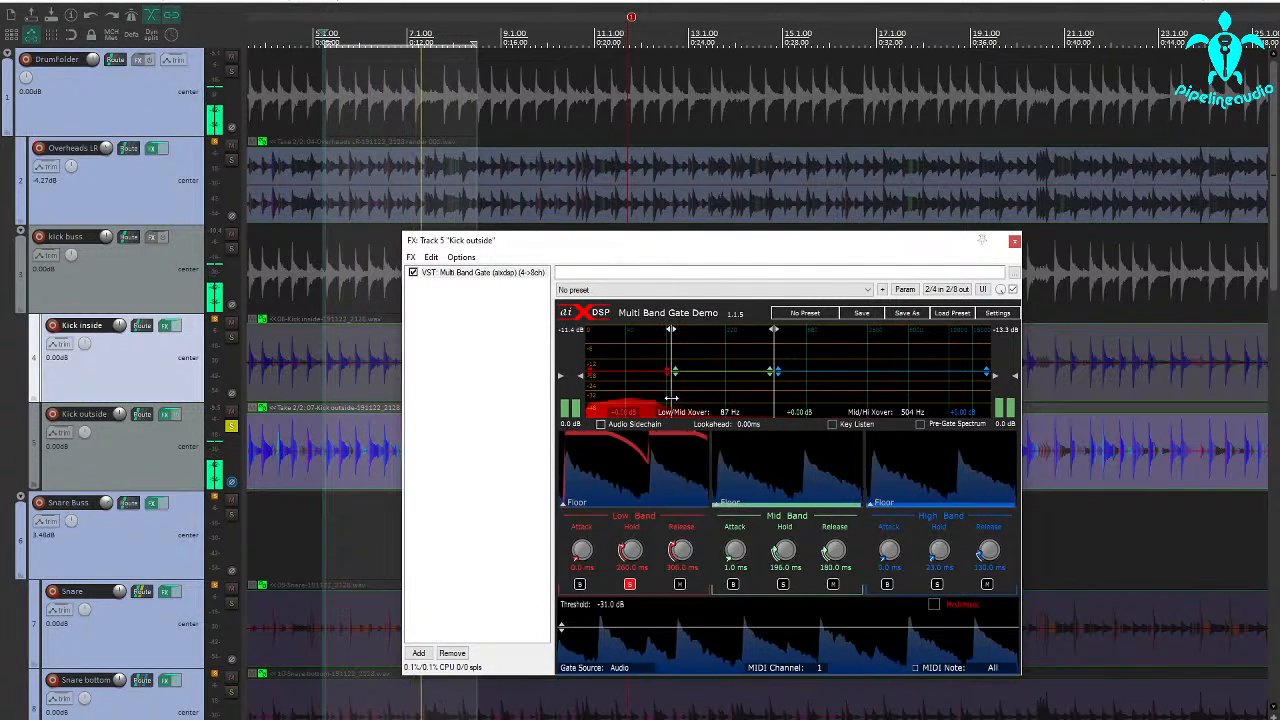
left_click_drag(670, 399, 667, 400)
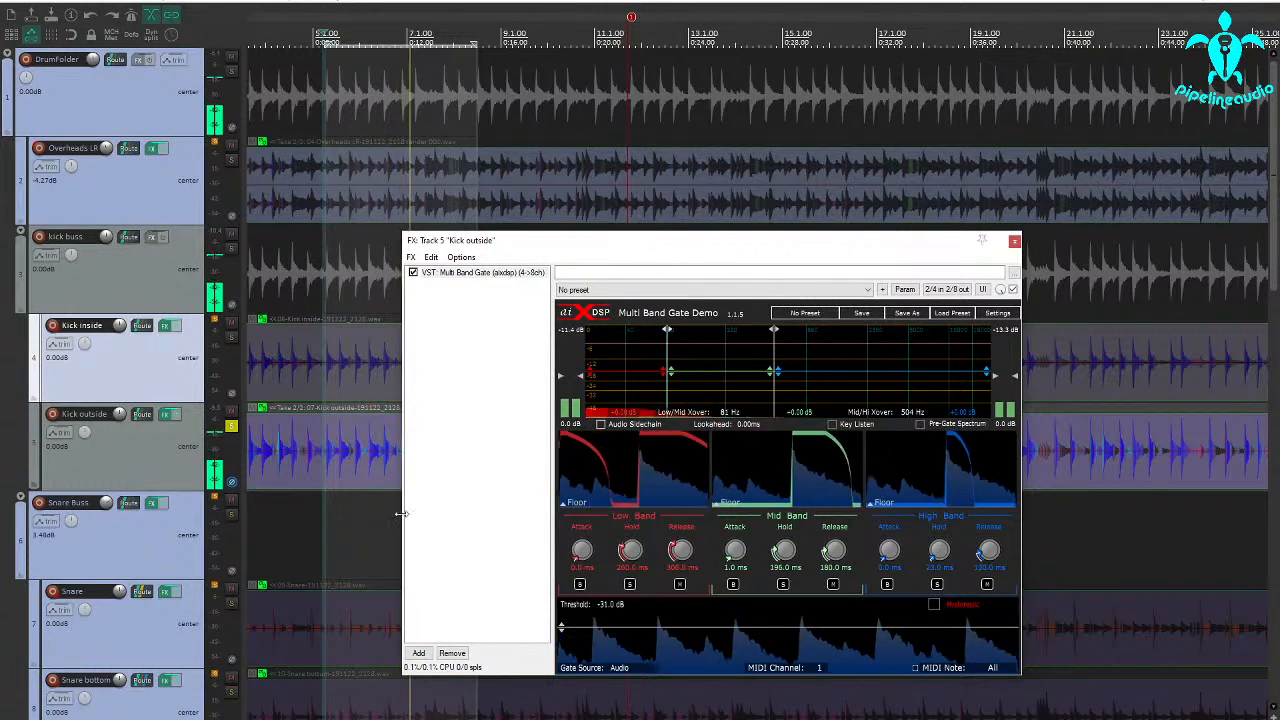
Solo the inside kick alongside the outside kick, compare the outside kick's polarity settings, and lower its mid band gain to -6.20 dB
left_click(230, 343)
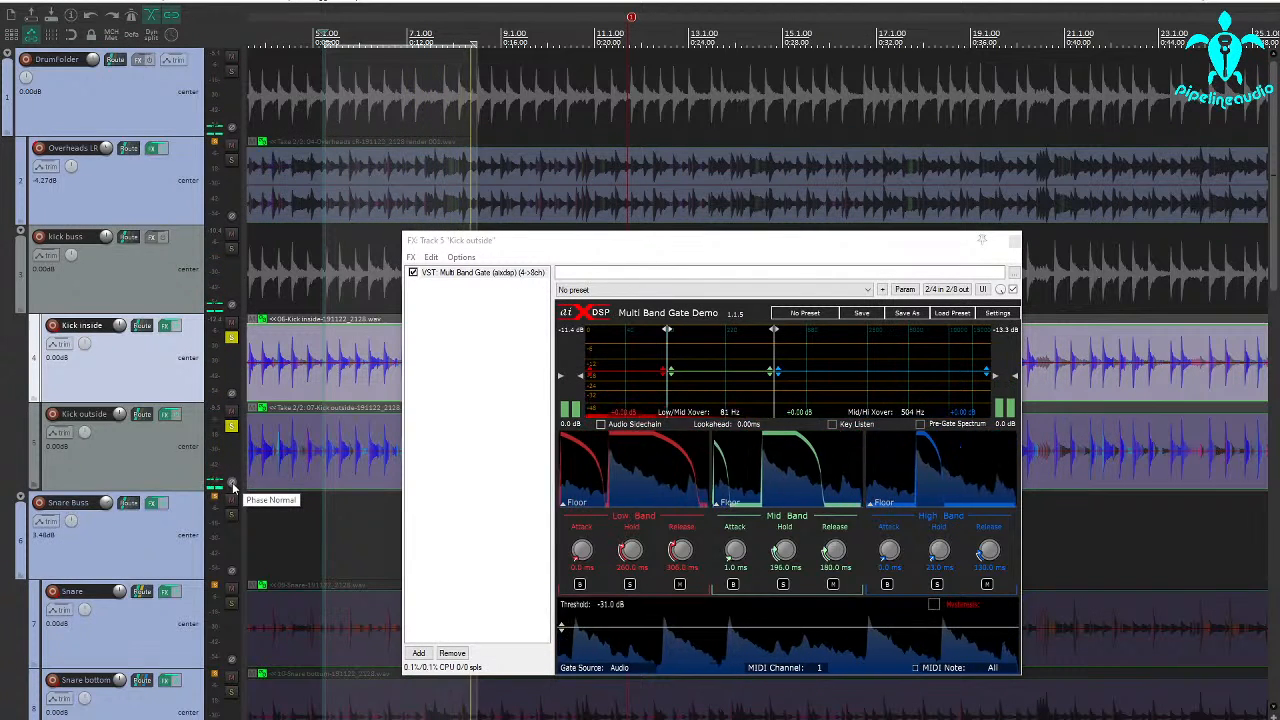
left_click(233, 487)
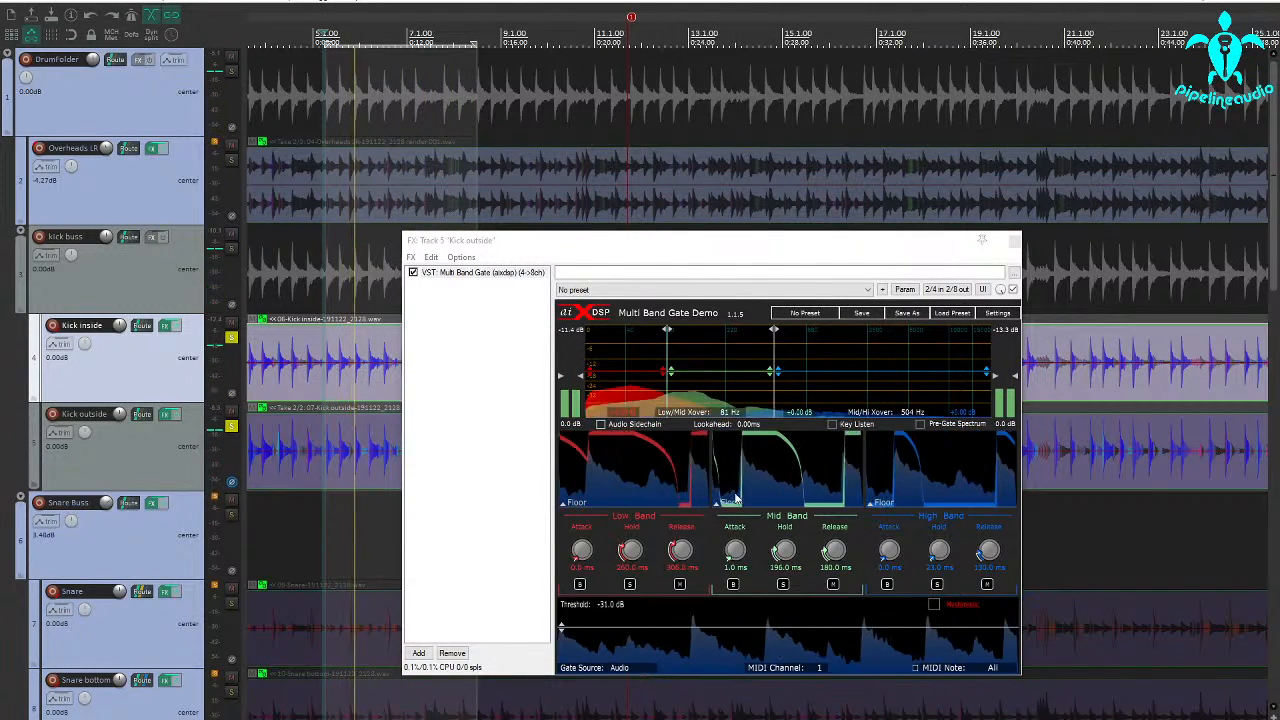
left_click_drag(703, 372, 703, 395)
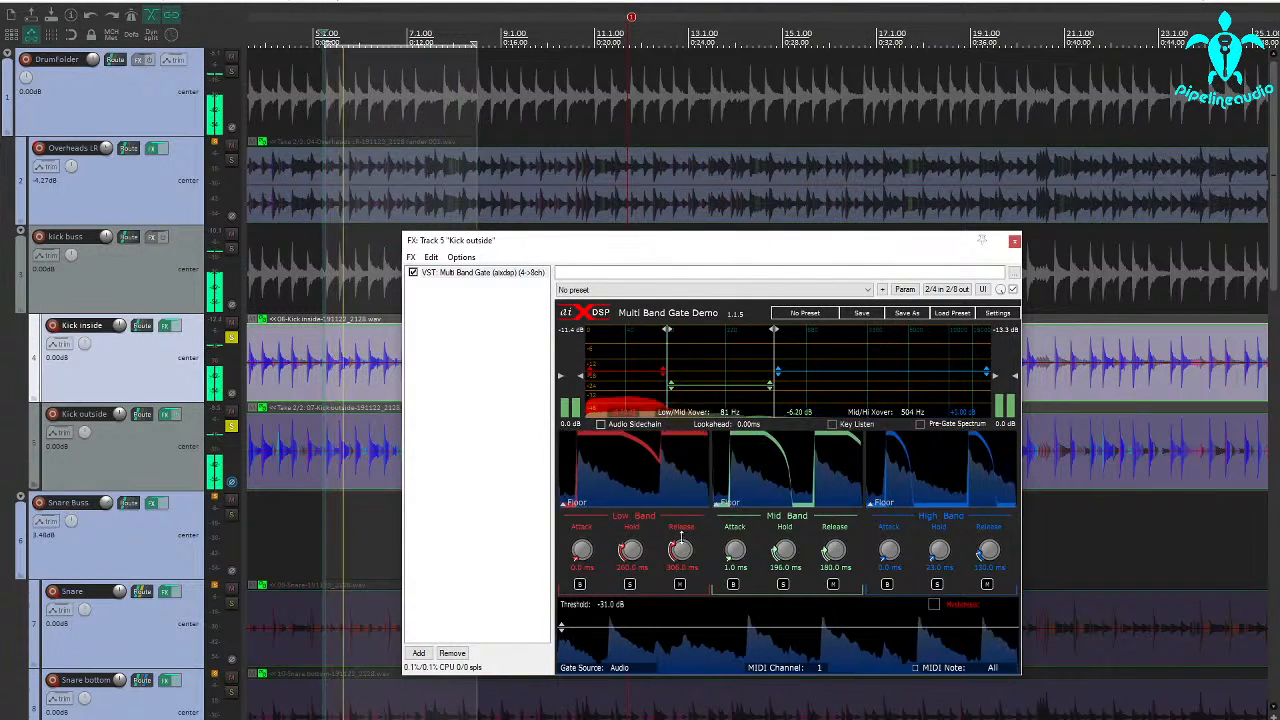
Mute the outside kick gate's low band, compare the track's normal and inverted polarity, and unmute the band
left_click(680, 585)
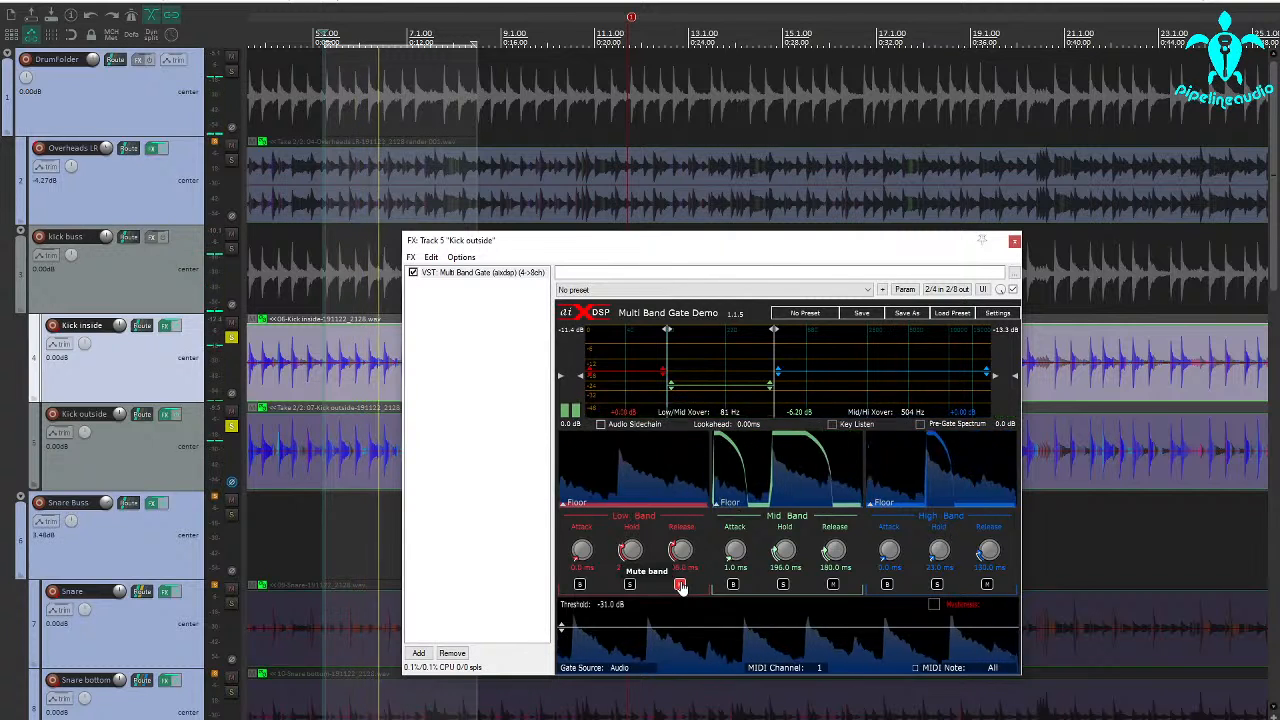
left_click(233, 485)
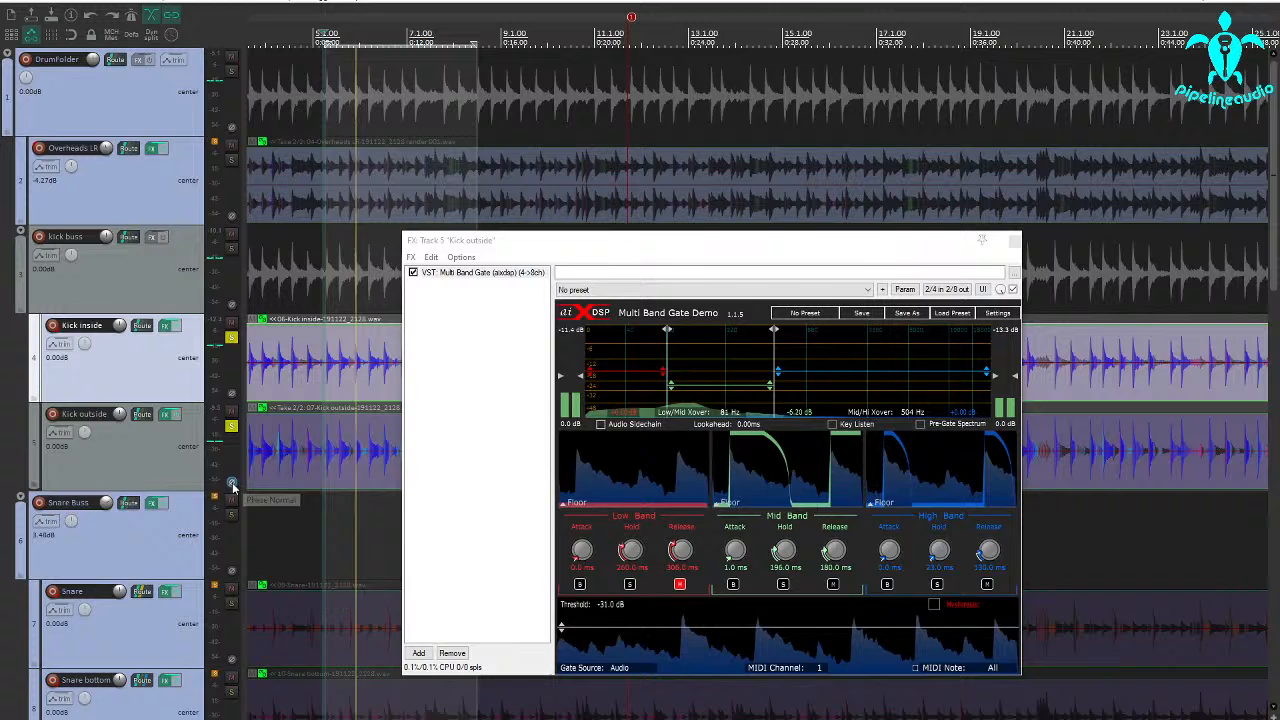
left_click(680, 584)
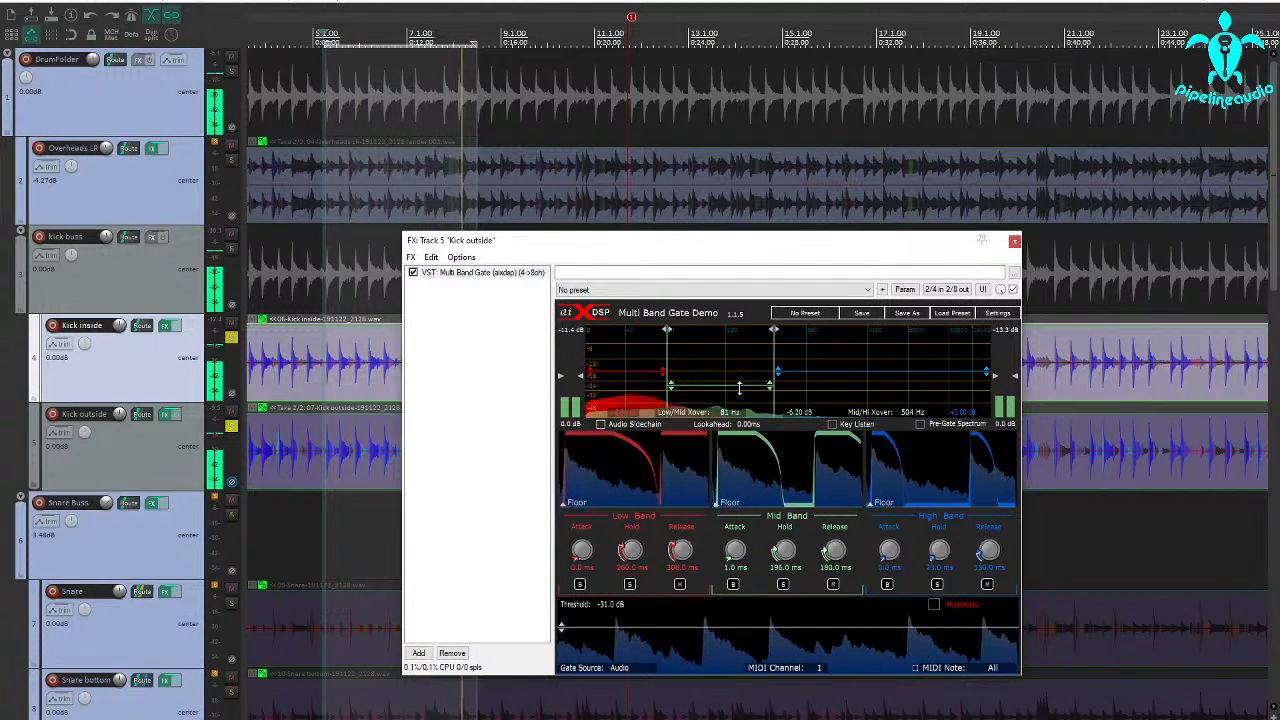
Lower the outside kick gate's mid band gain to -13.60 dB and raise the high band gain in the inside kick's gate
left_click_drag(726, 388, 718, 402)
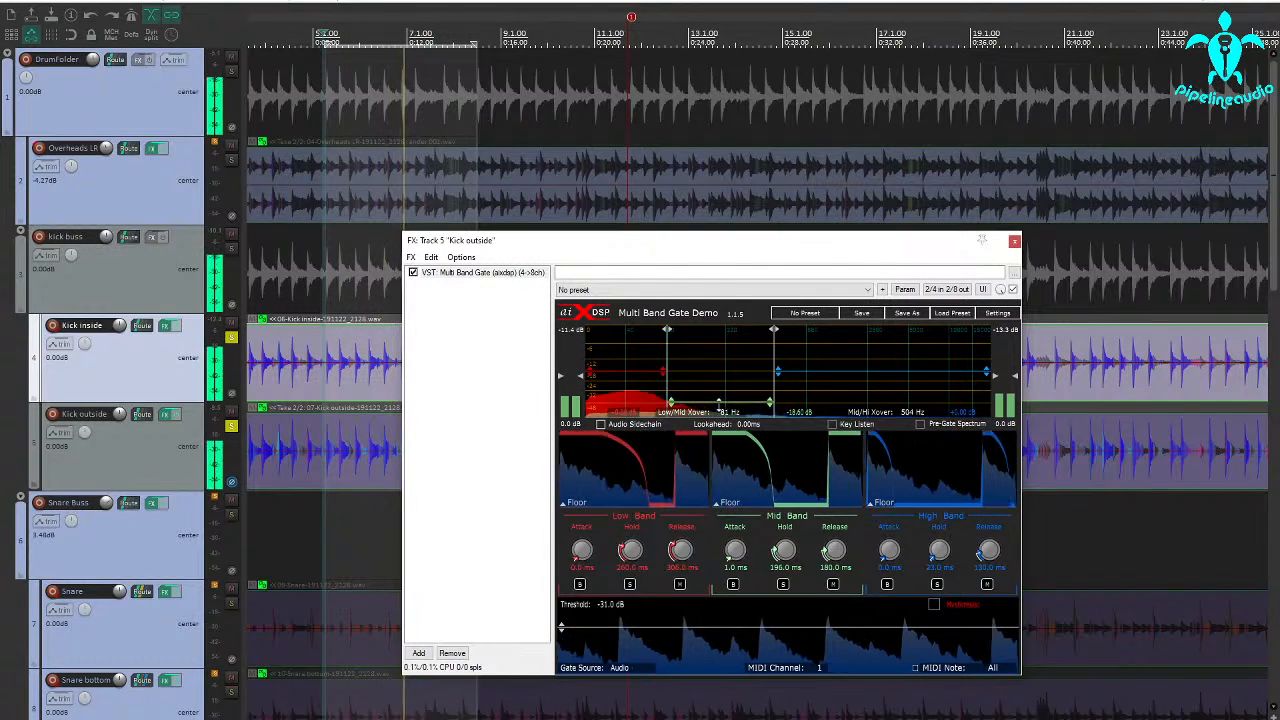
left_click(171, 325)
left_click_drag(992, 312, 992, 299)
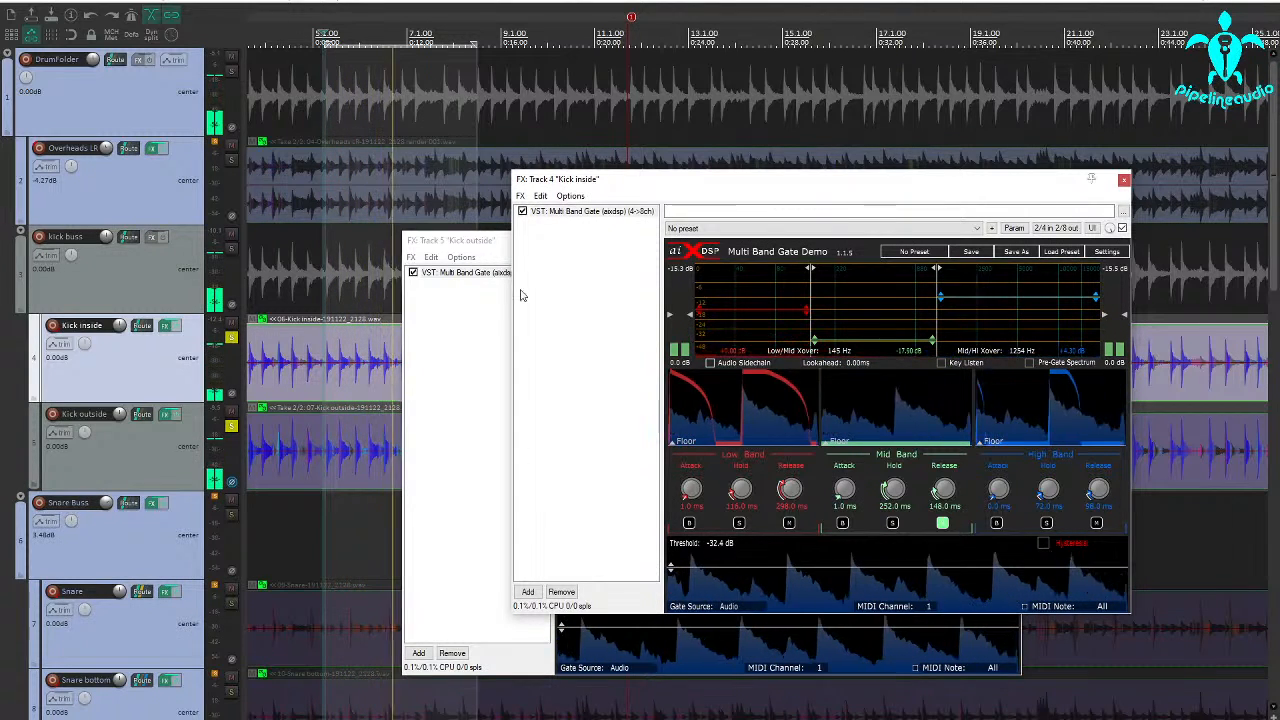
Mute the Snare Buss, Toms and Brass folders, and unsolo both kick tracks to hear them with the overheads
left_click(231, 500)
scroll(211, 614, "down", 3)
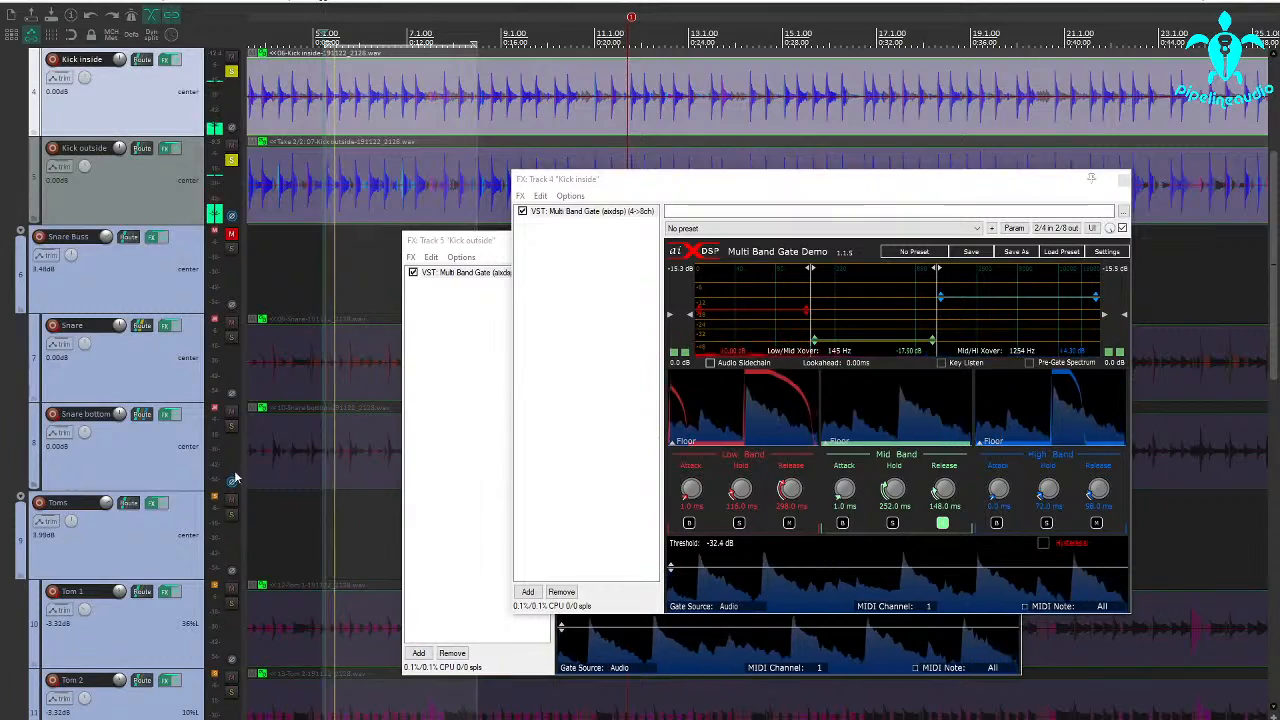
scroll(224, 514, "down", 3)
scroll(224, 514, "down", 6)
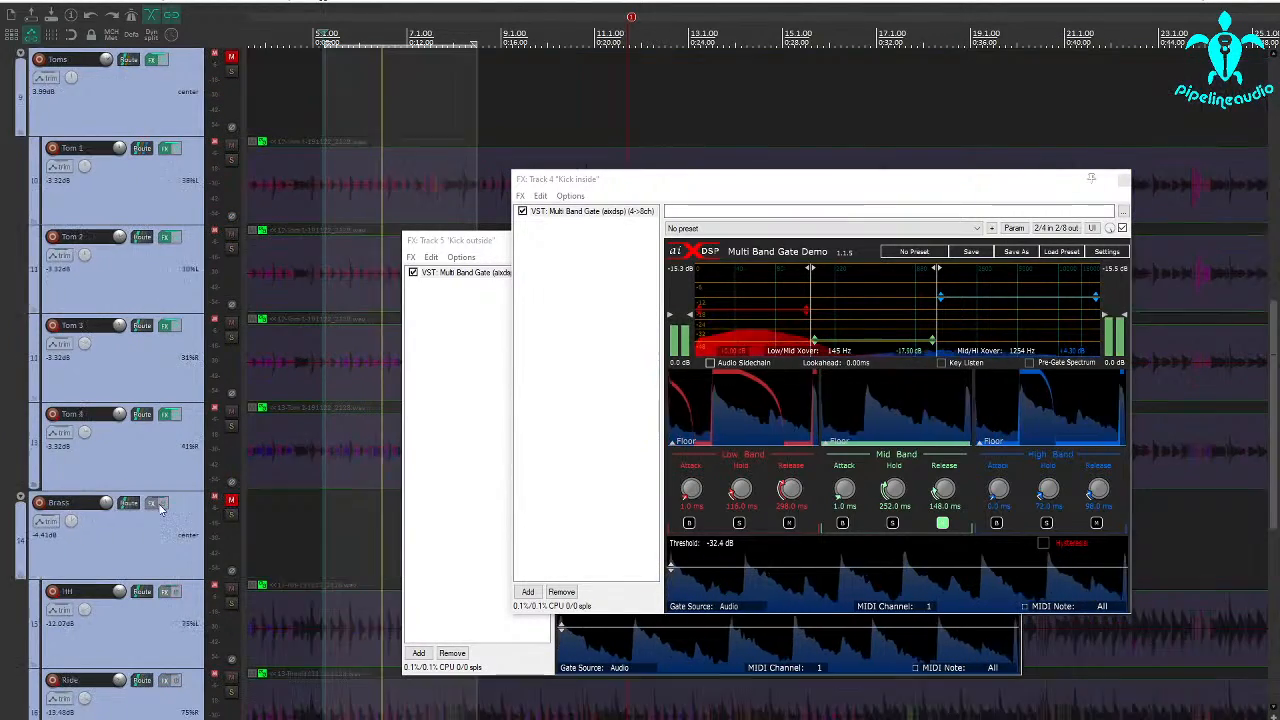
scroll(231, 453, "up", 12)
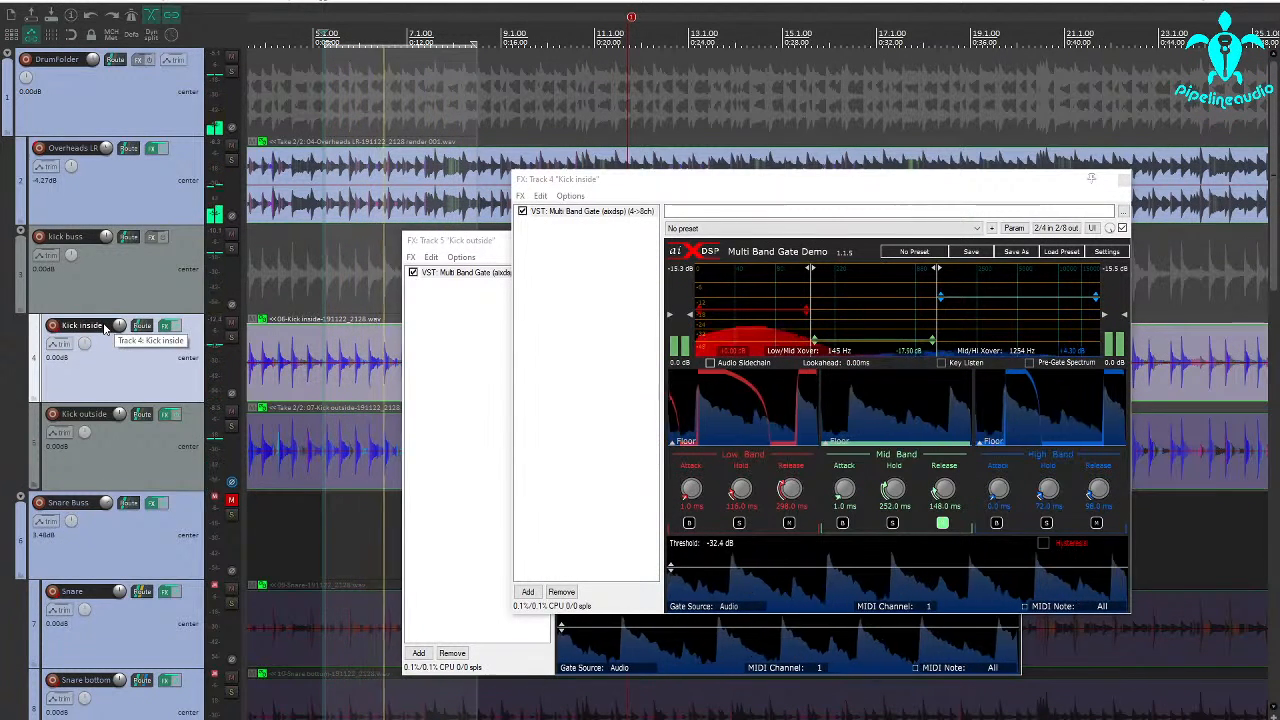
Compare the kit with the outside kick muted and unmuted, and close both kick gate windows
left_click(231, 413)
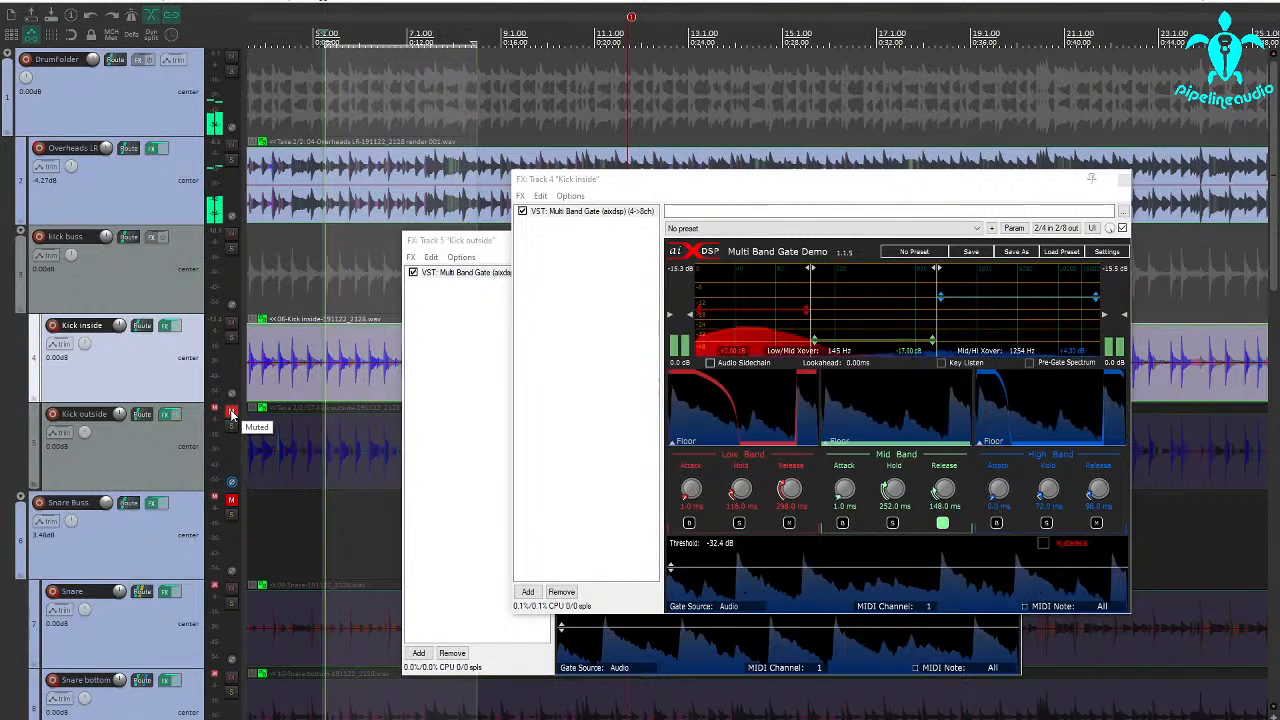
left_click(231, 413)
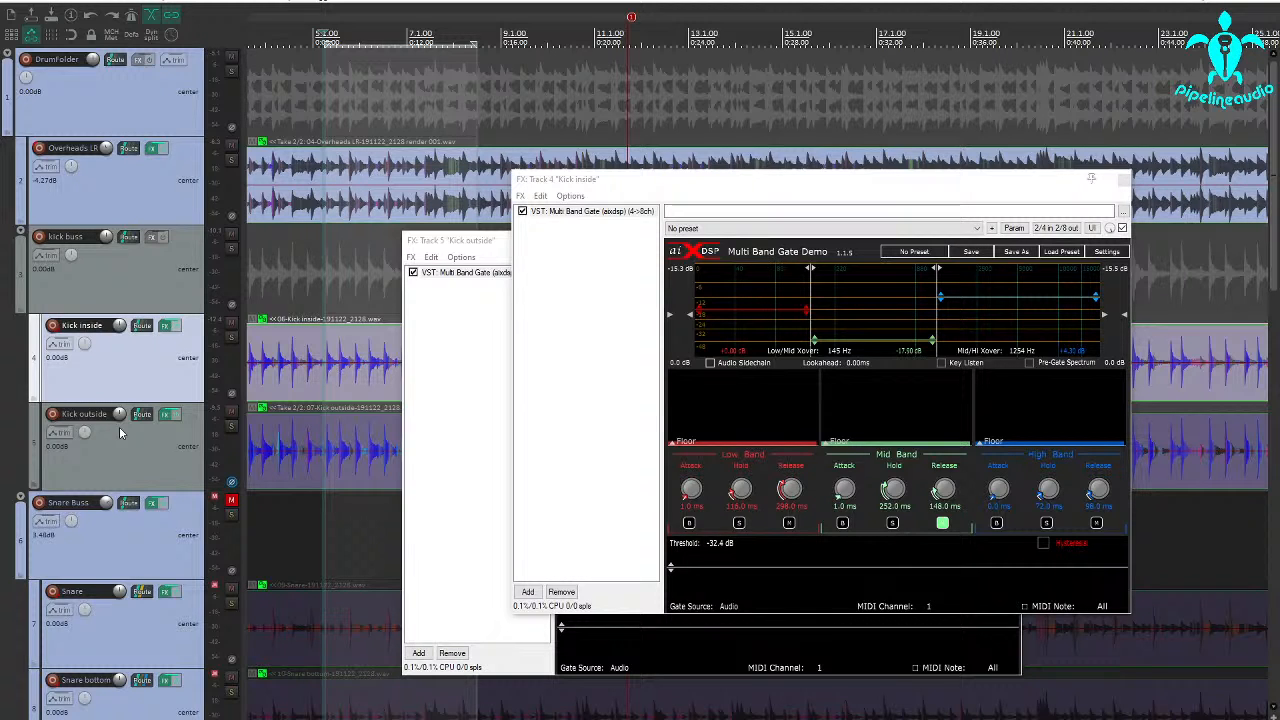
left_click(1123, 179)
left_click(1014, 243)
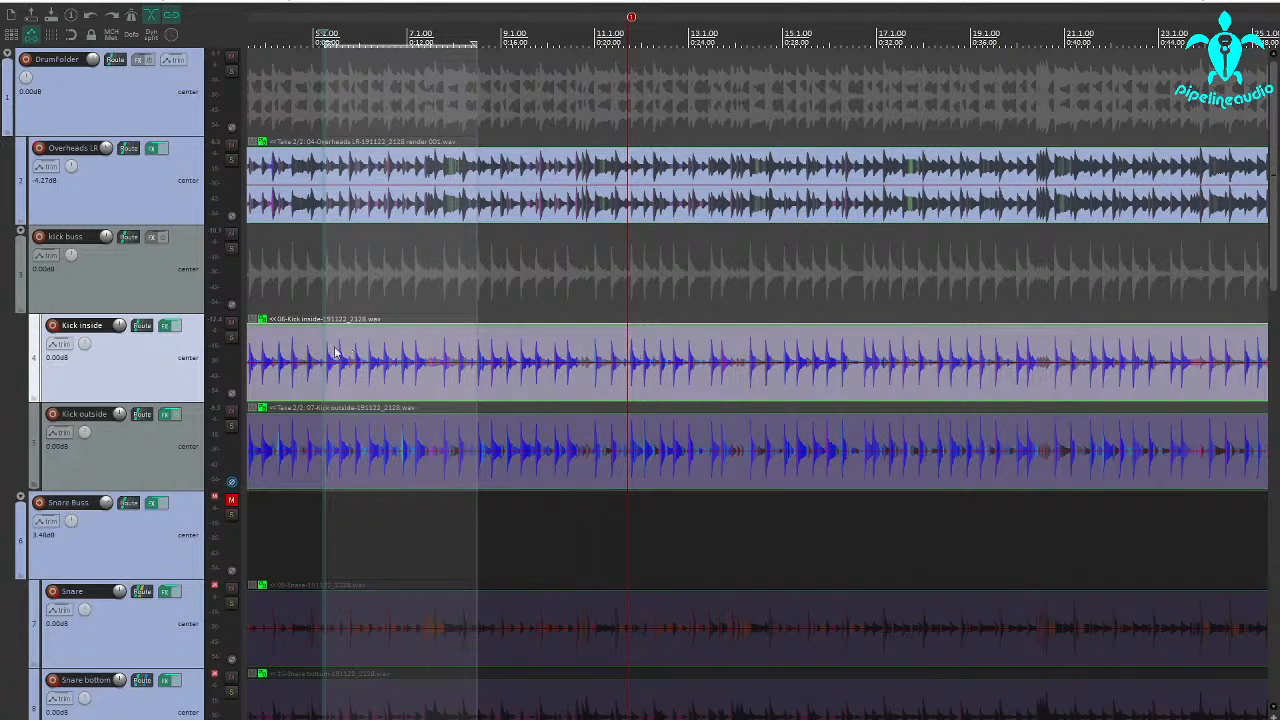
Unmute the Snare Buss, solo the Snare track, and lower its Multi Band Gate threshold to -INF dB
scroll(265, 418, "down", 3)
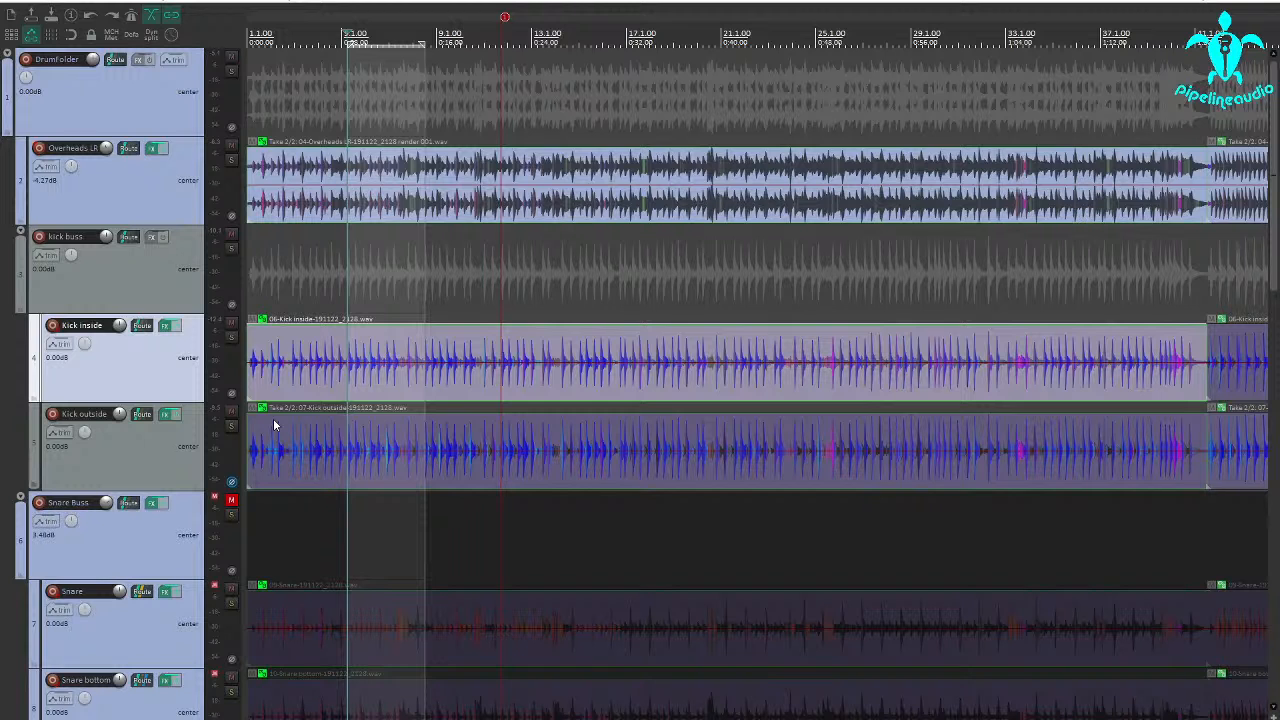
scroll(274, 423, "down", 3)
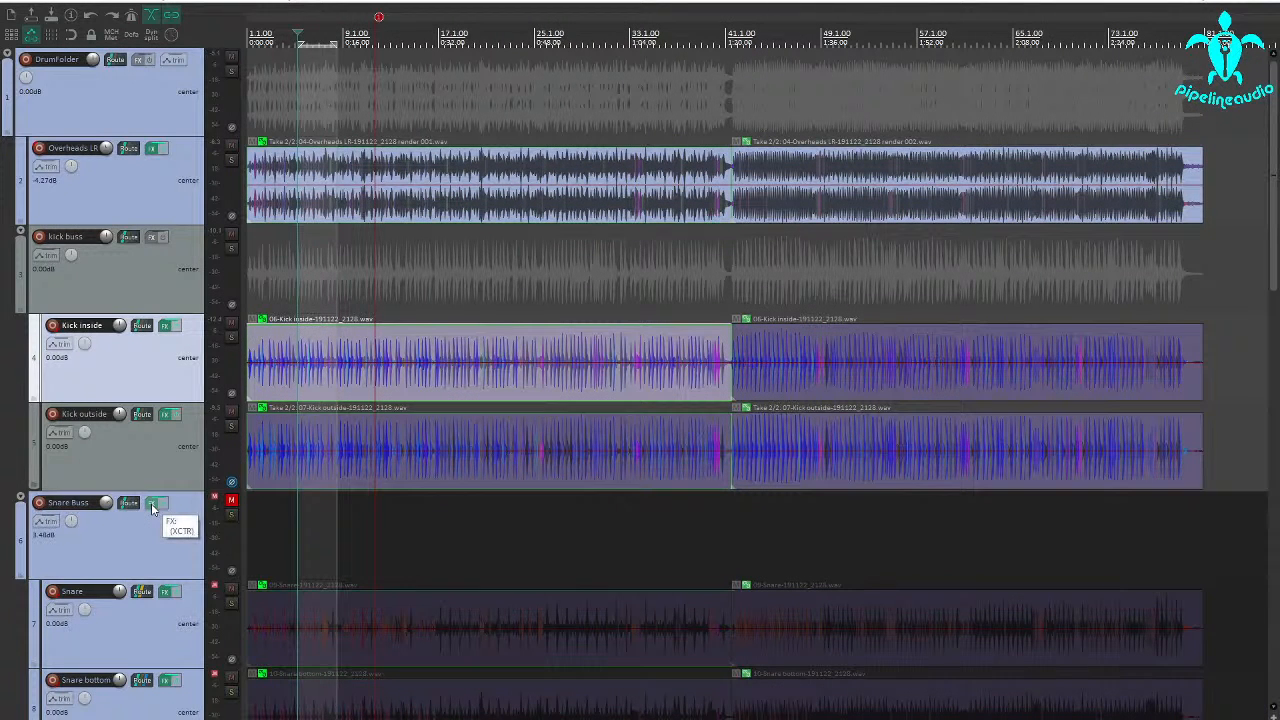
scroll(150, 520, "down", 3)
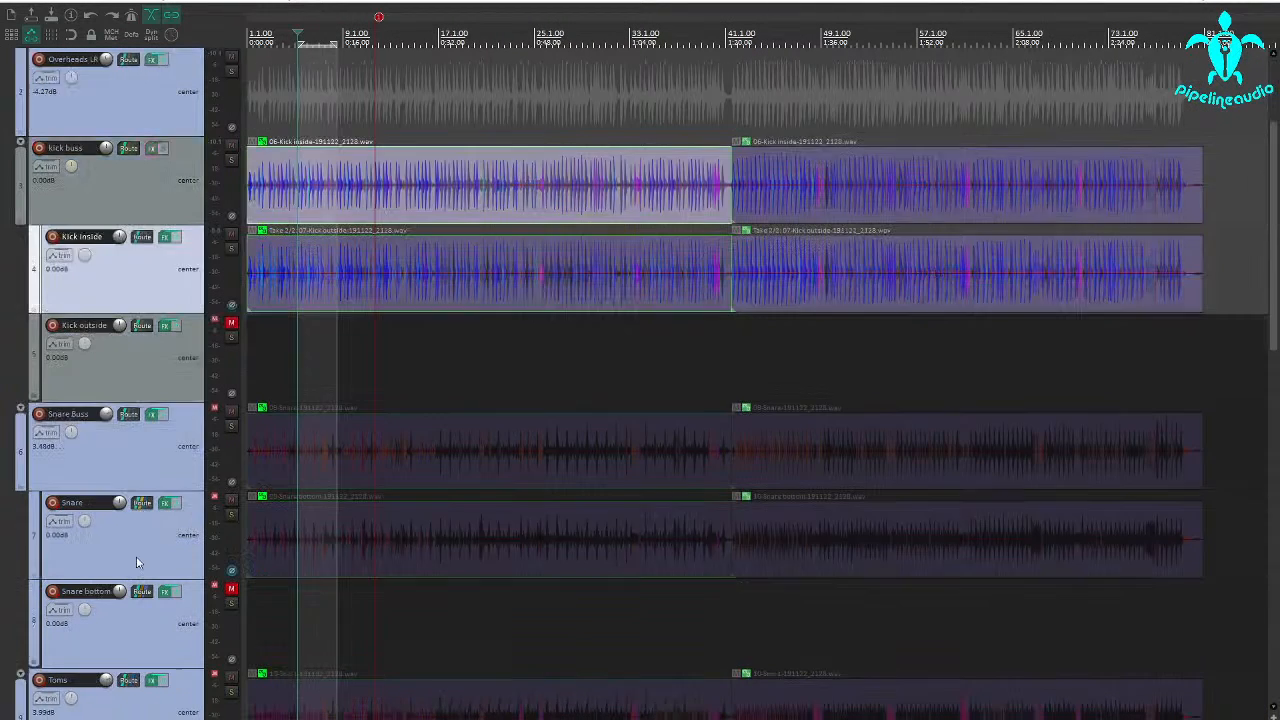
left_click(231, 427)
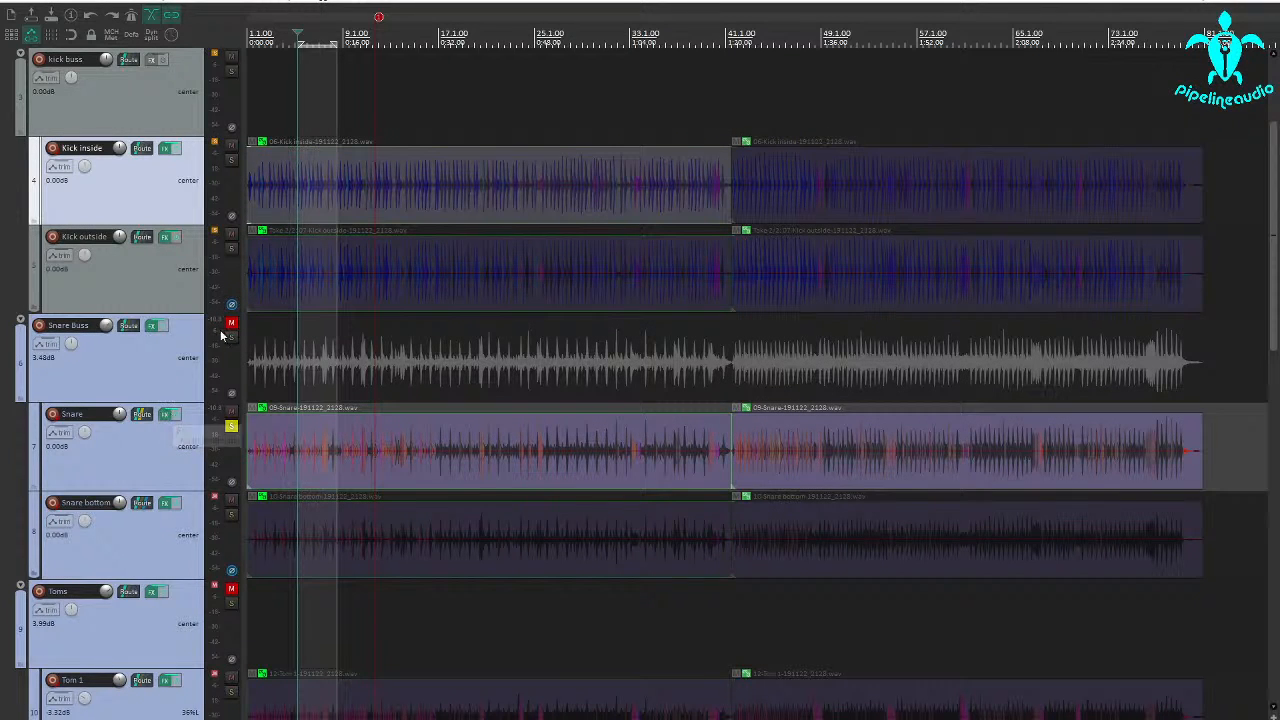
left_click(166, 414)
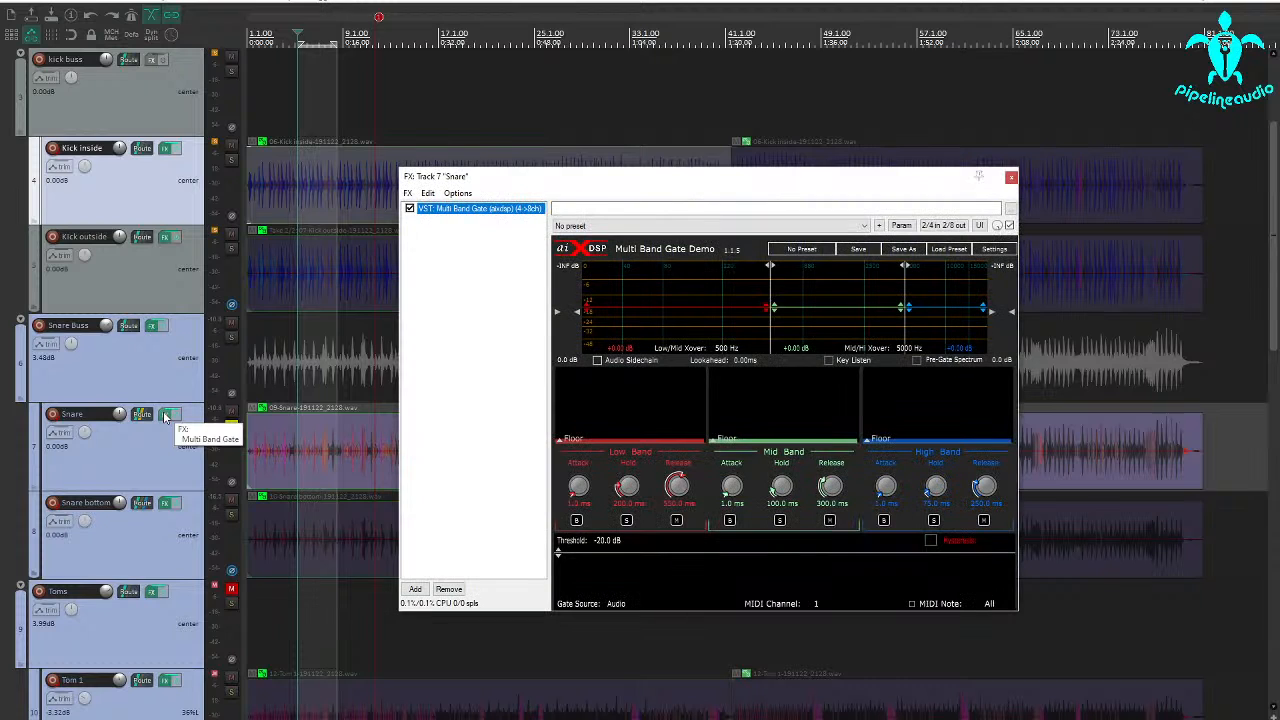
left_click_drag(645, 556, 648, 594)
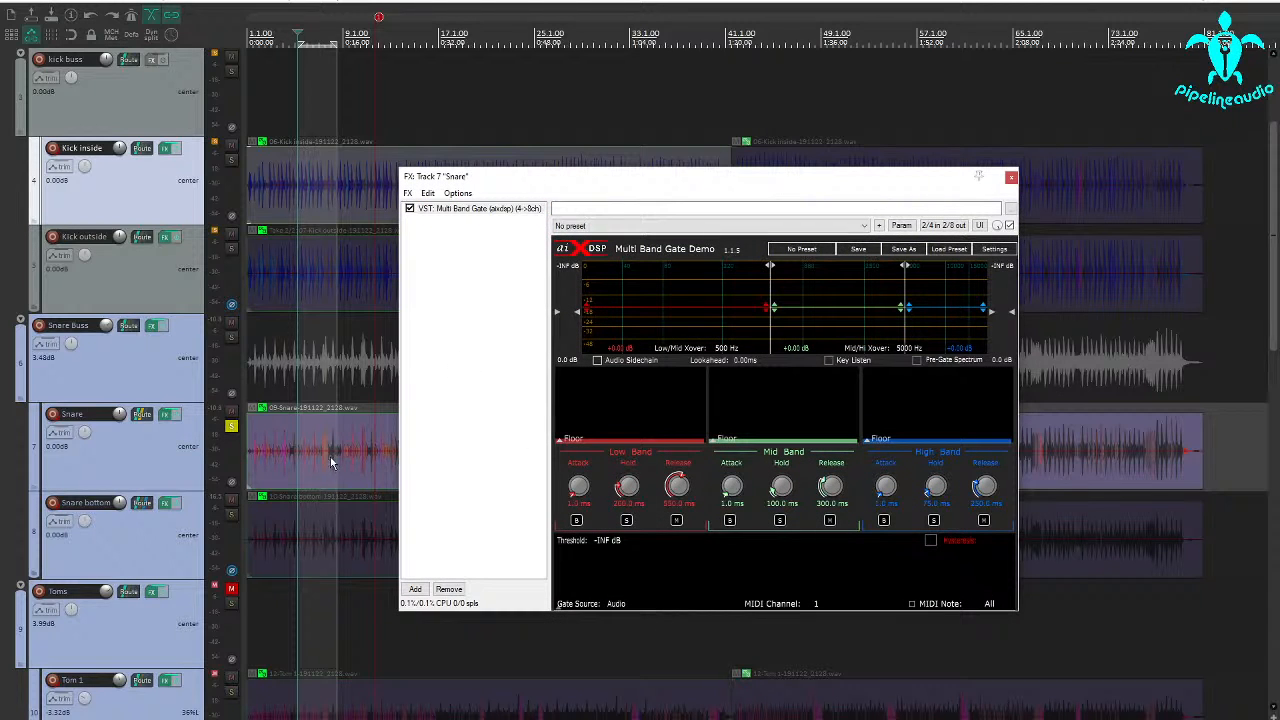
Show the Video Window, play the drum performance with the soloed snare to watch the drummer, and close the video
left_click_drag(529, 186, 680, 56)
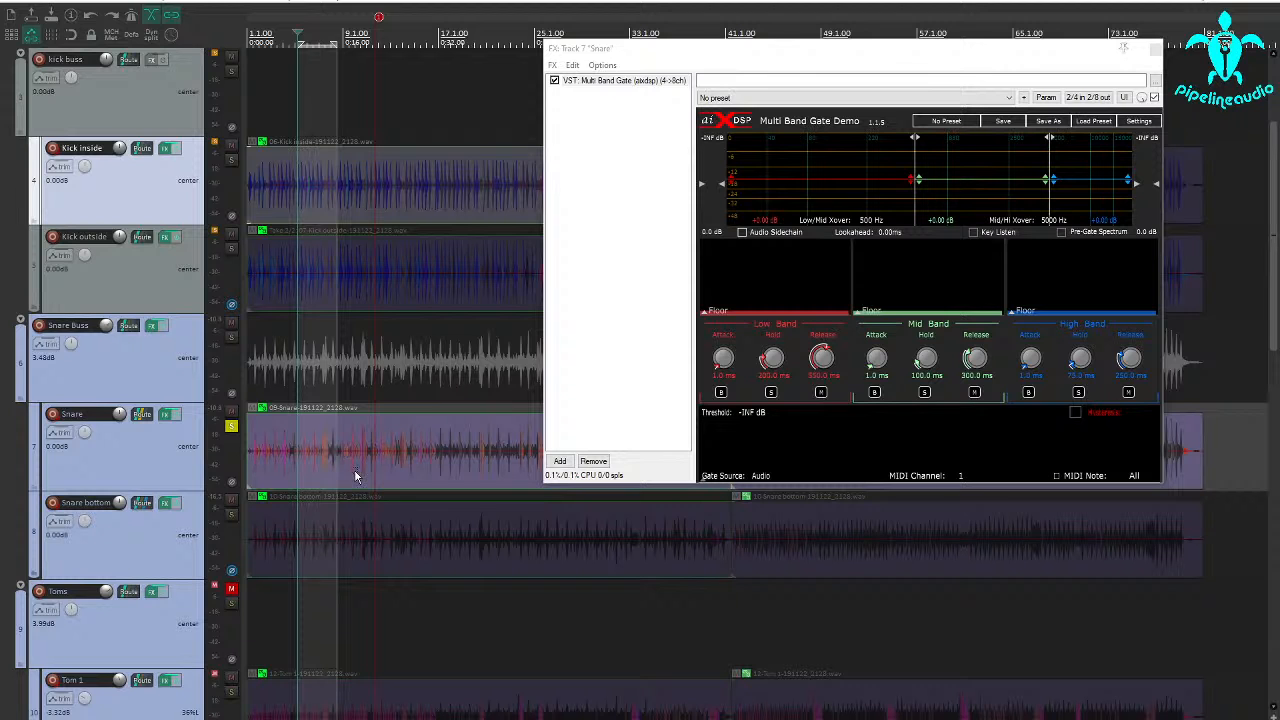
left_click(68, 4)
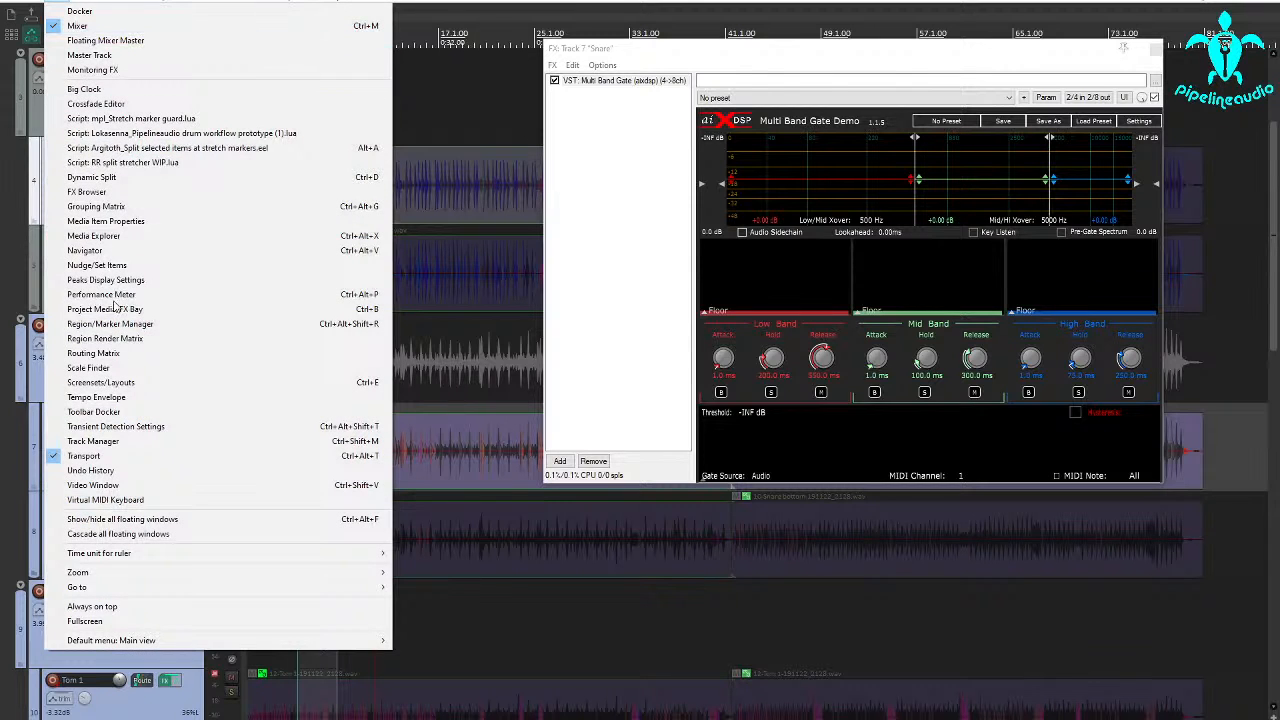
left_click(106, 486)
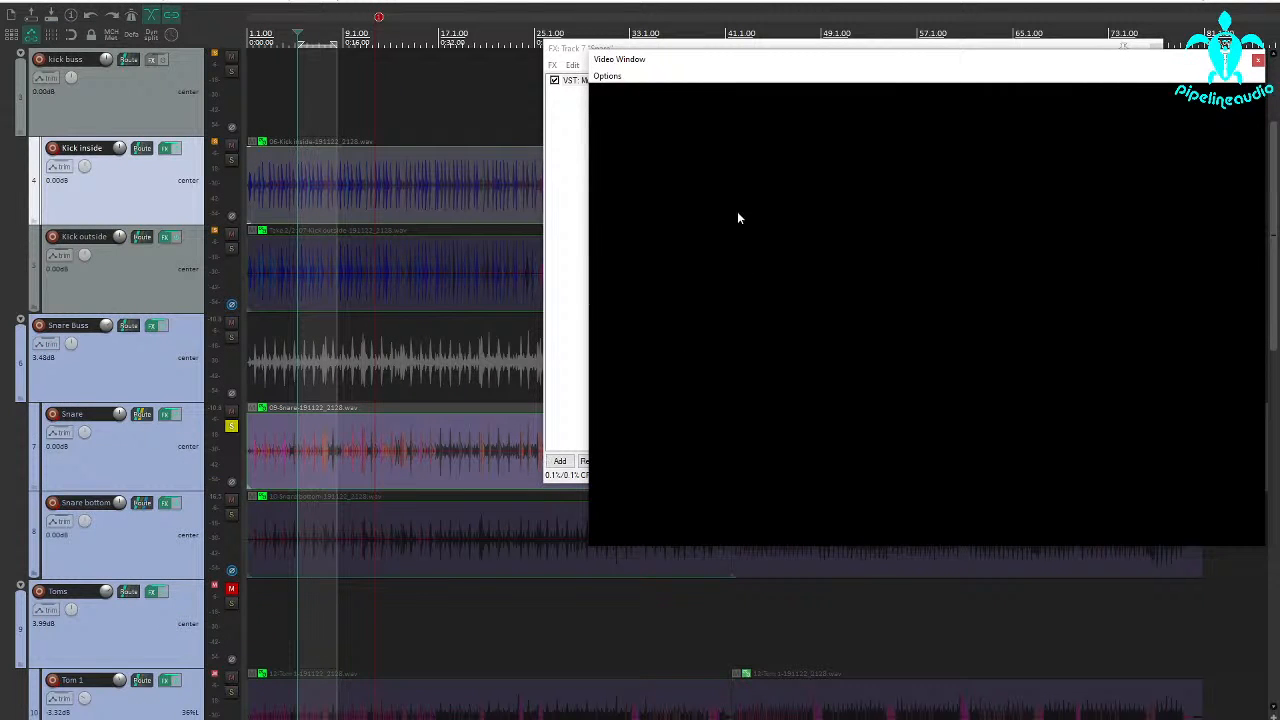
key("space")
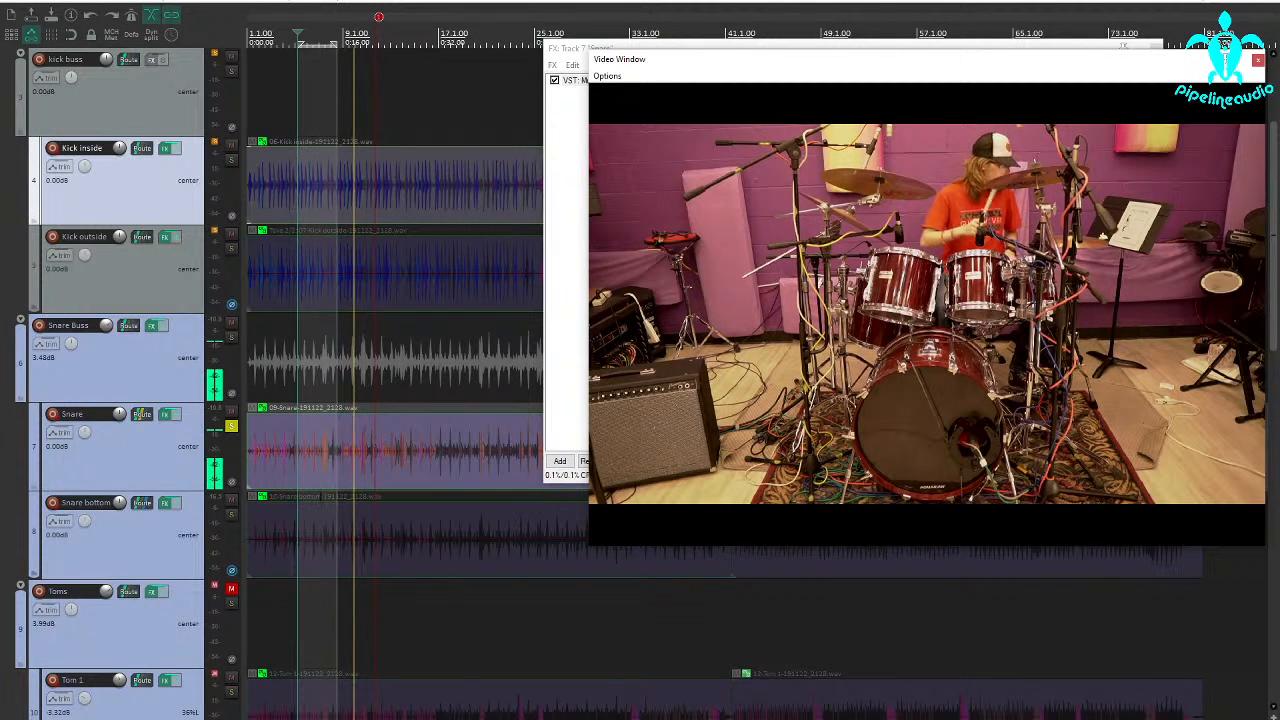
left_click(431, 477)
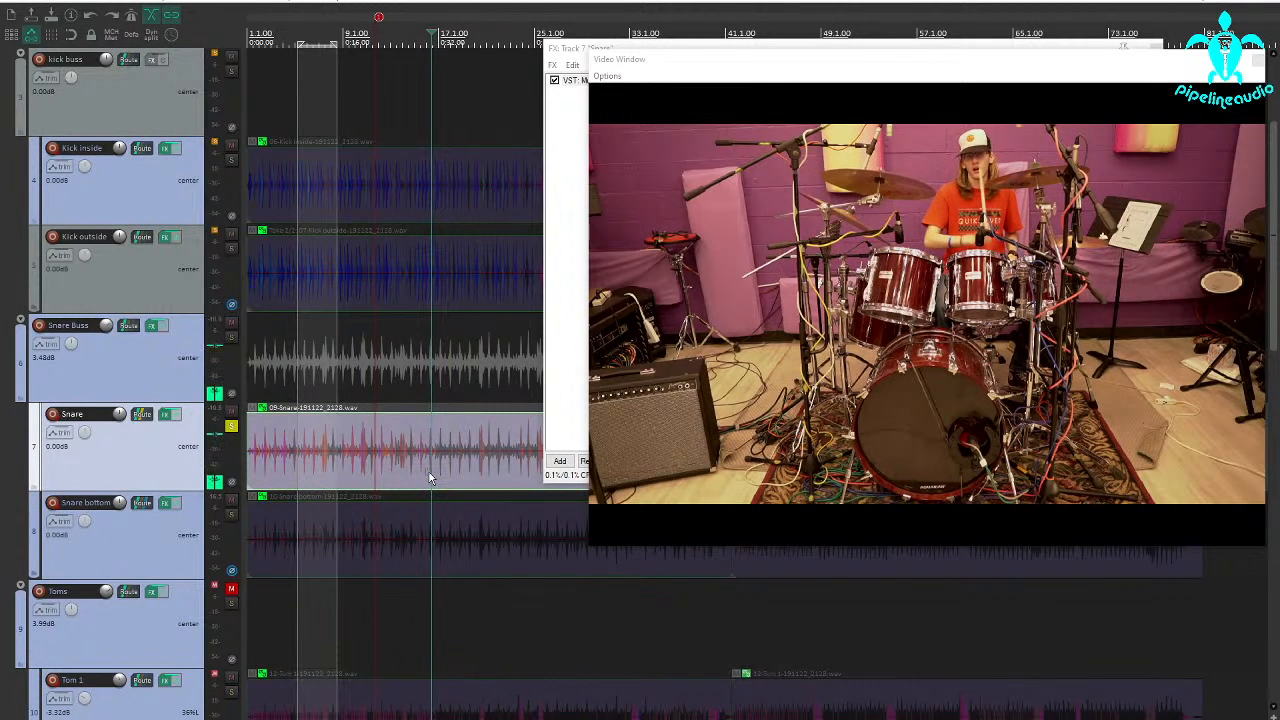
left_click(1258, 62)
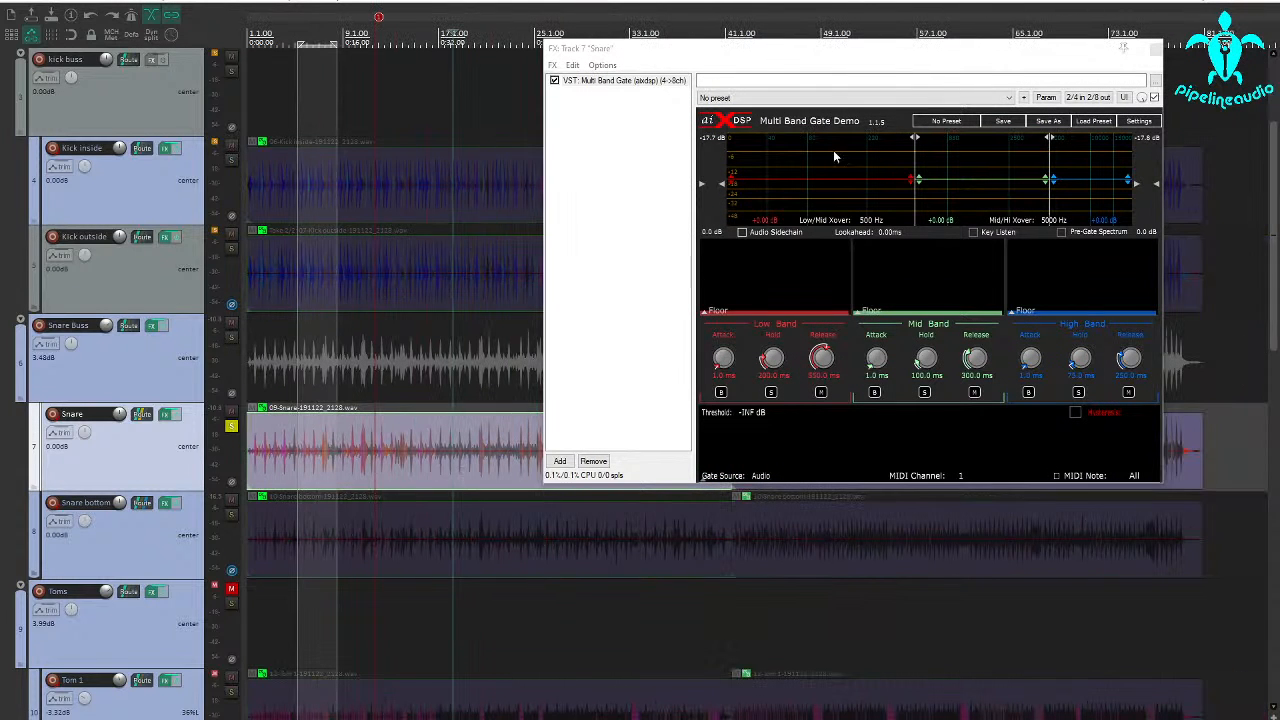
Move the Snare gate window clear of the waveform and make a time selection from about bar 17 to bar 29
left_click_drag(768, 54, 869, 29)
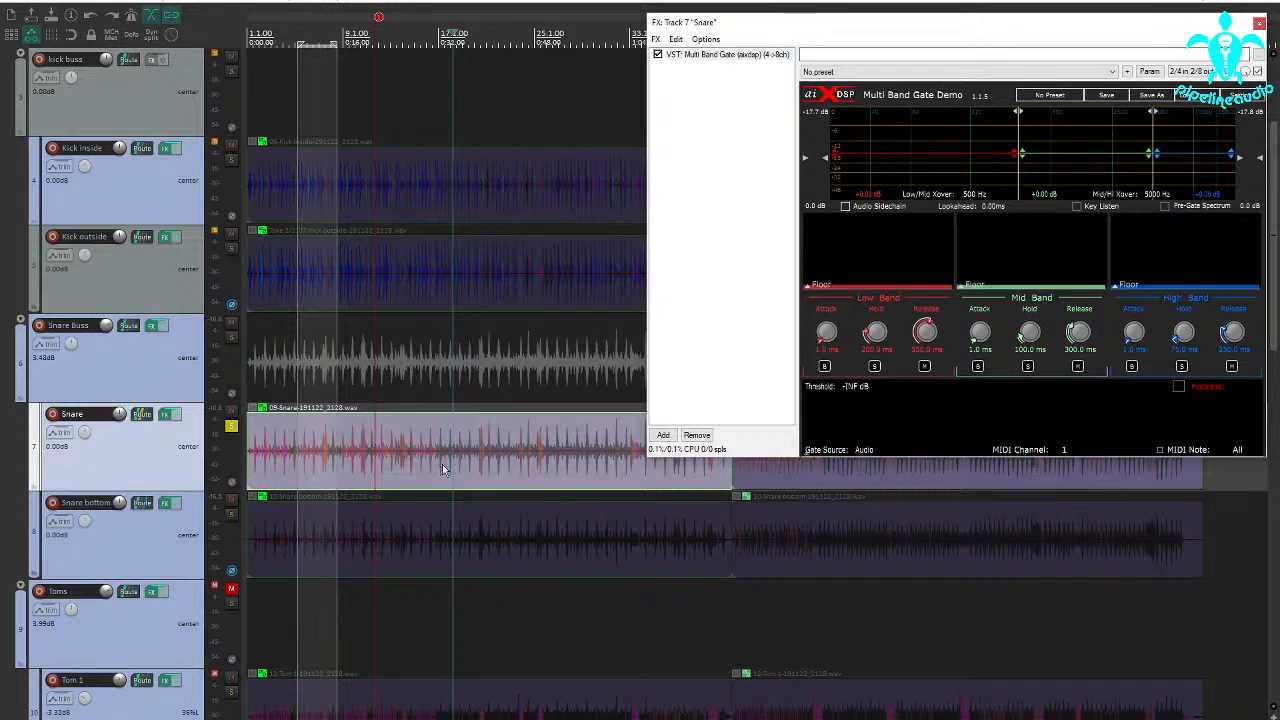
left_click_drag(435, 475, 585, 471)
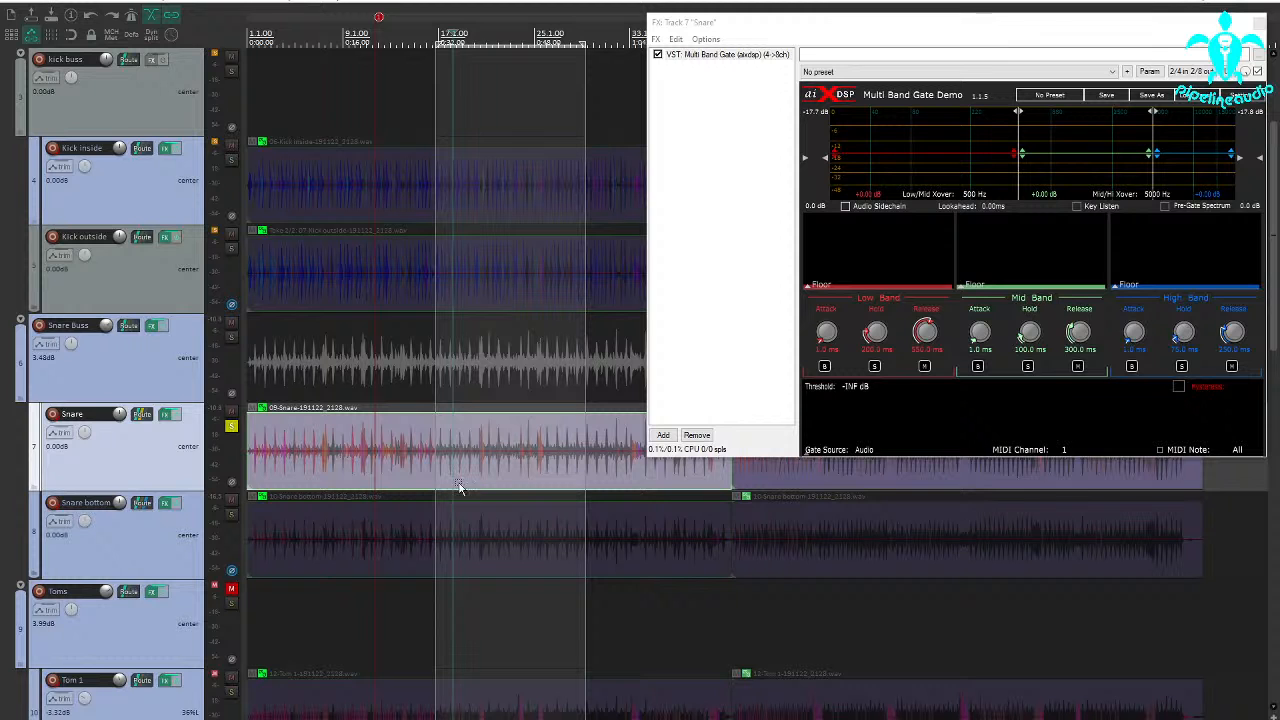
Play the selection, audition the Snare Buss XCTR with higher high-mid and treble drive, then bypass it and close its window
key("space")
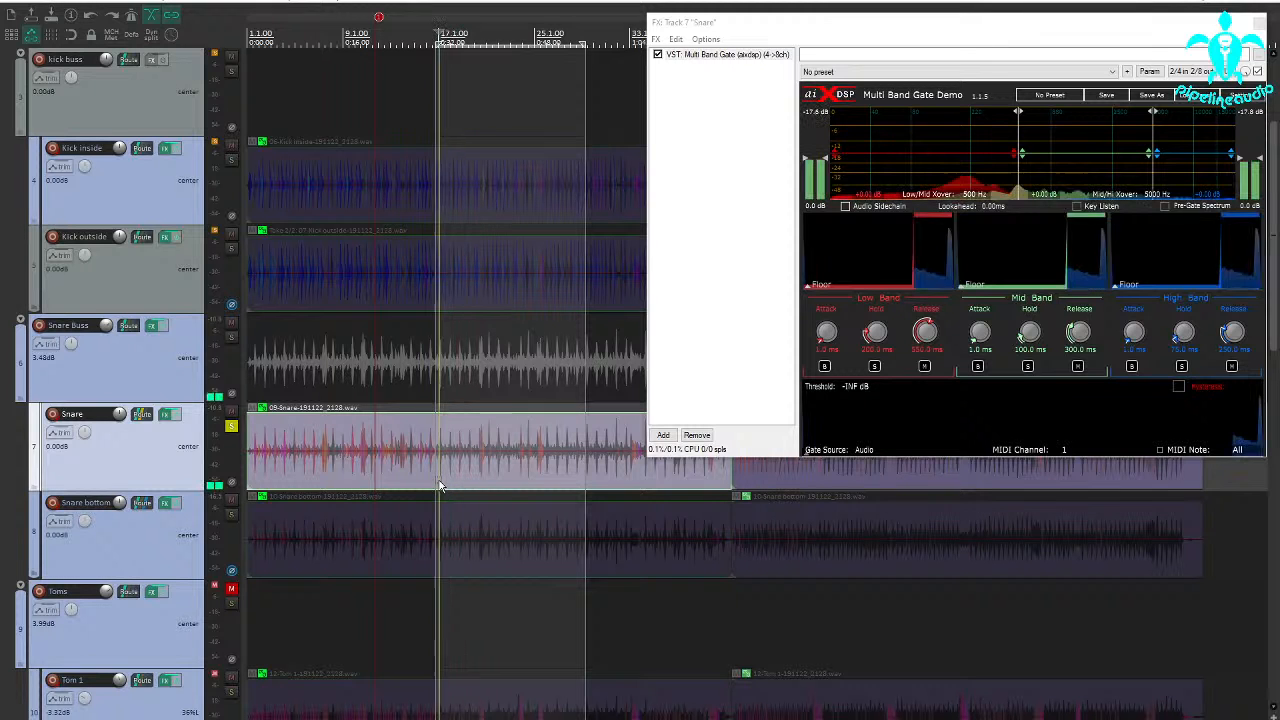
left_click(151, 329)
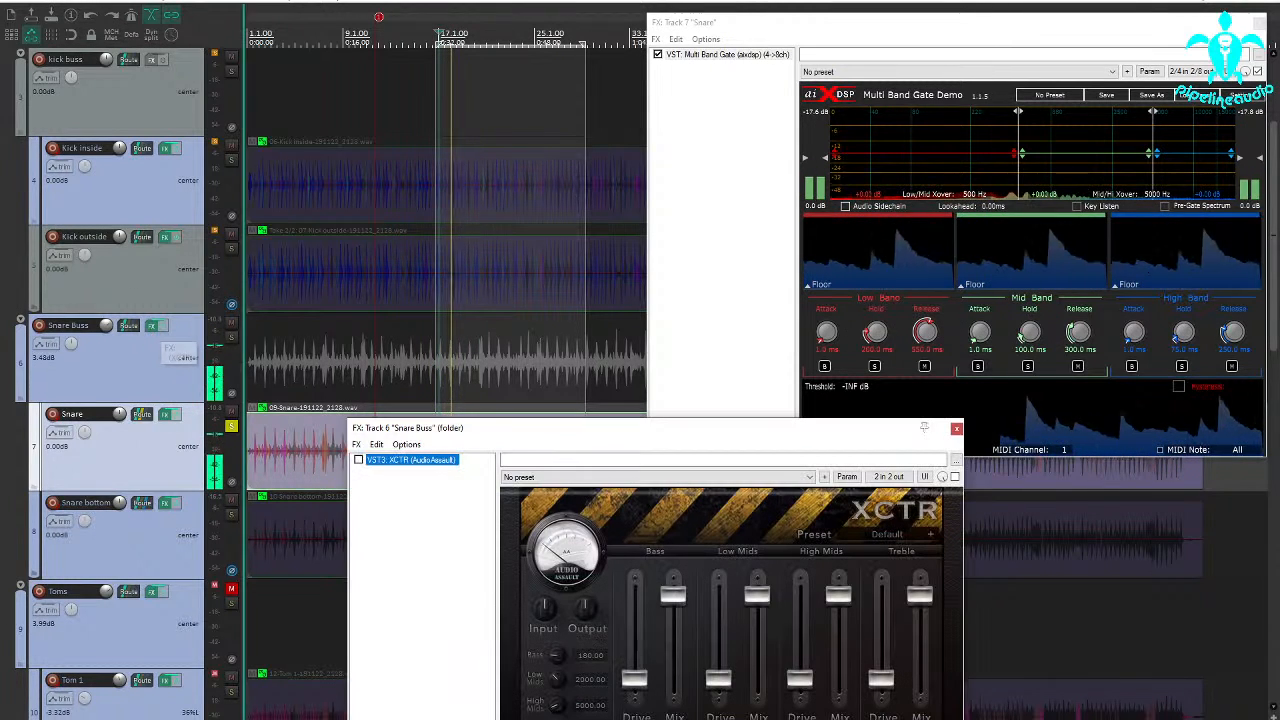
left_click_drag(498, 431, 417, 307)
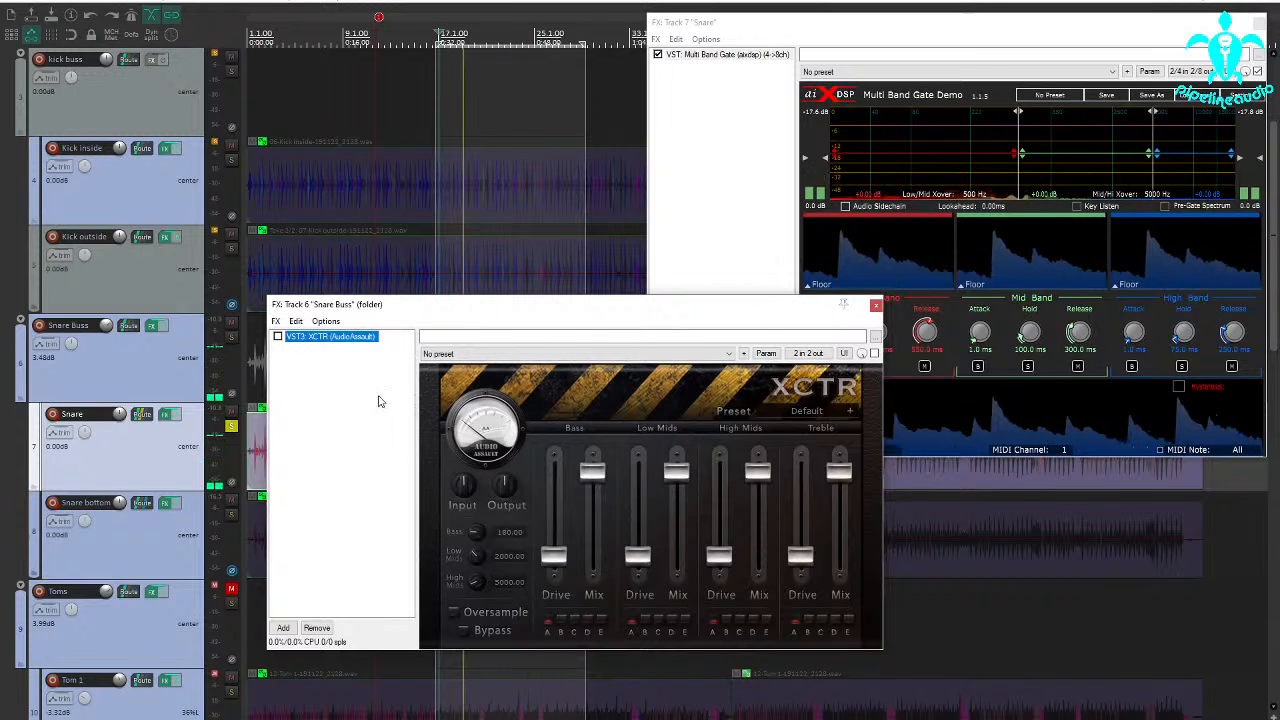
left_click(278, 337)
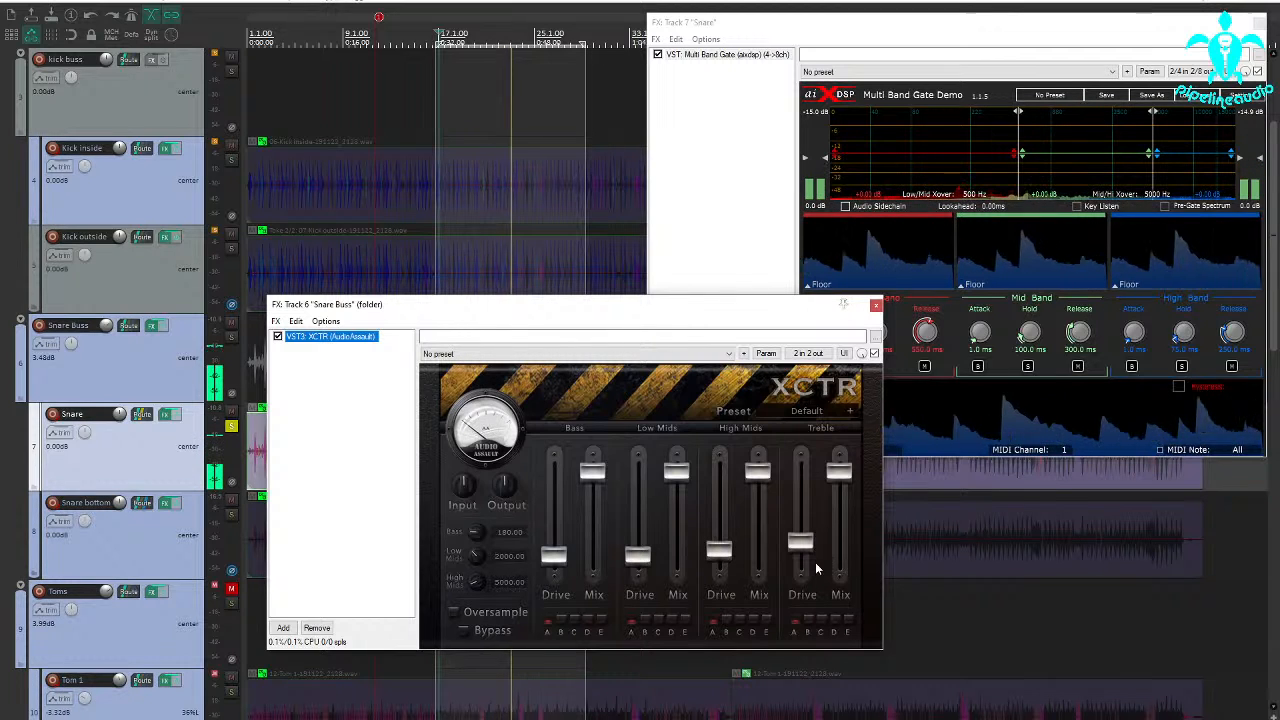
left_click_drag(800, 541, 800, 532)
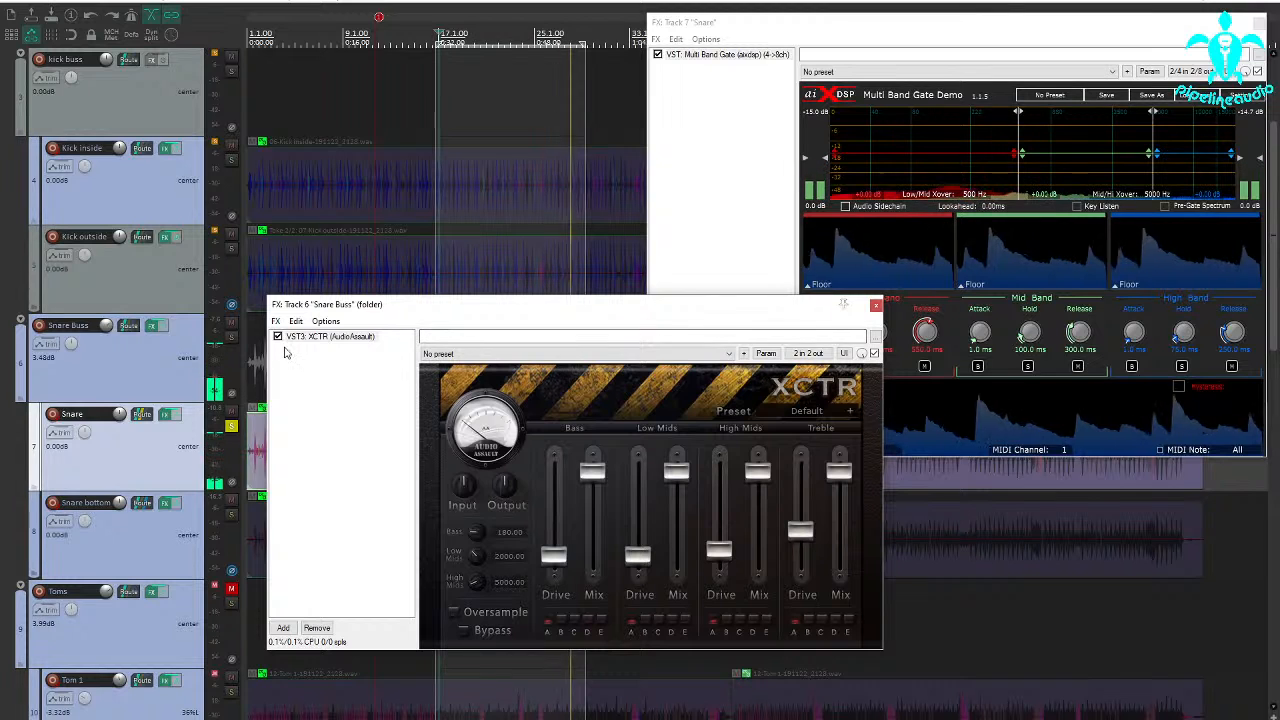
left_click(330, 337)
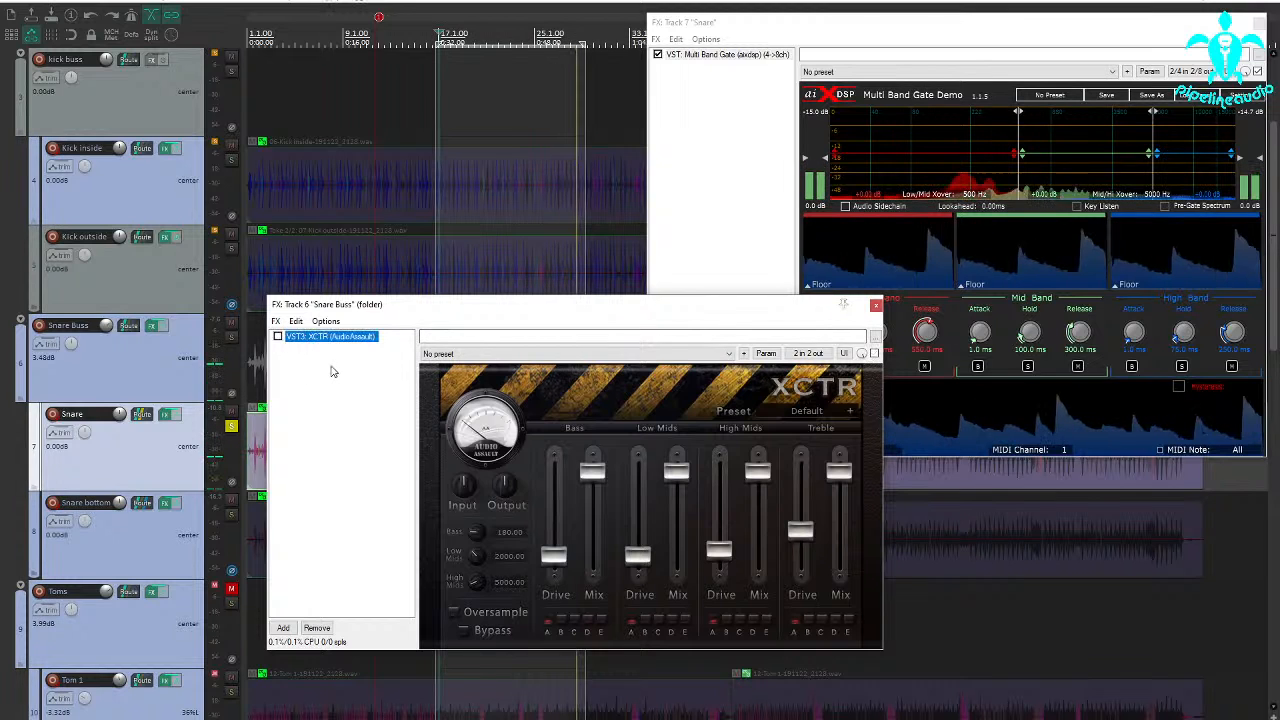
left_click(876, 304)
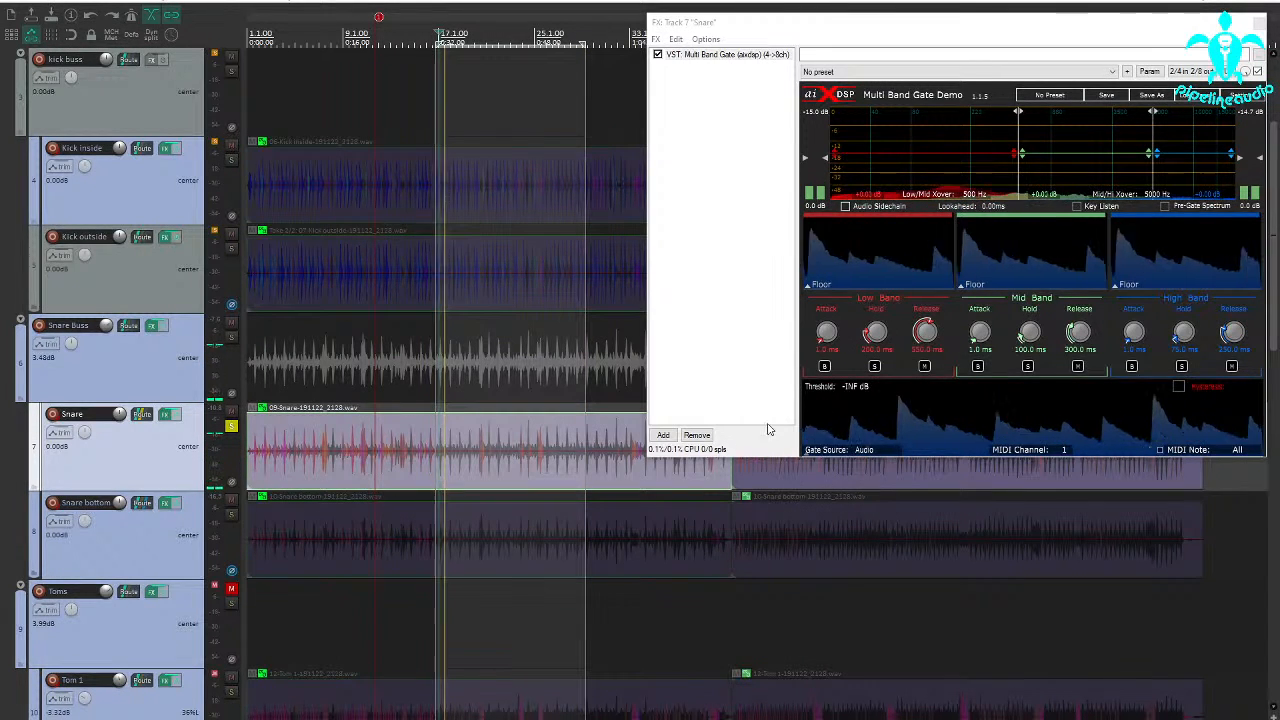
Move the Snare gate window to the center and set its crossovers to 263 Hz and 1226 Hz while soloing the mid band
left_click_drag(764, 29, 610, 172)
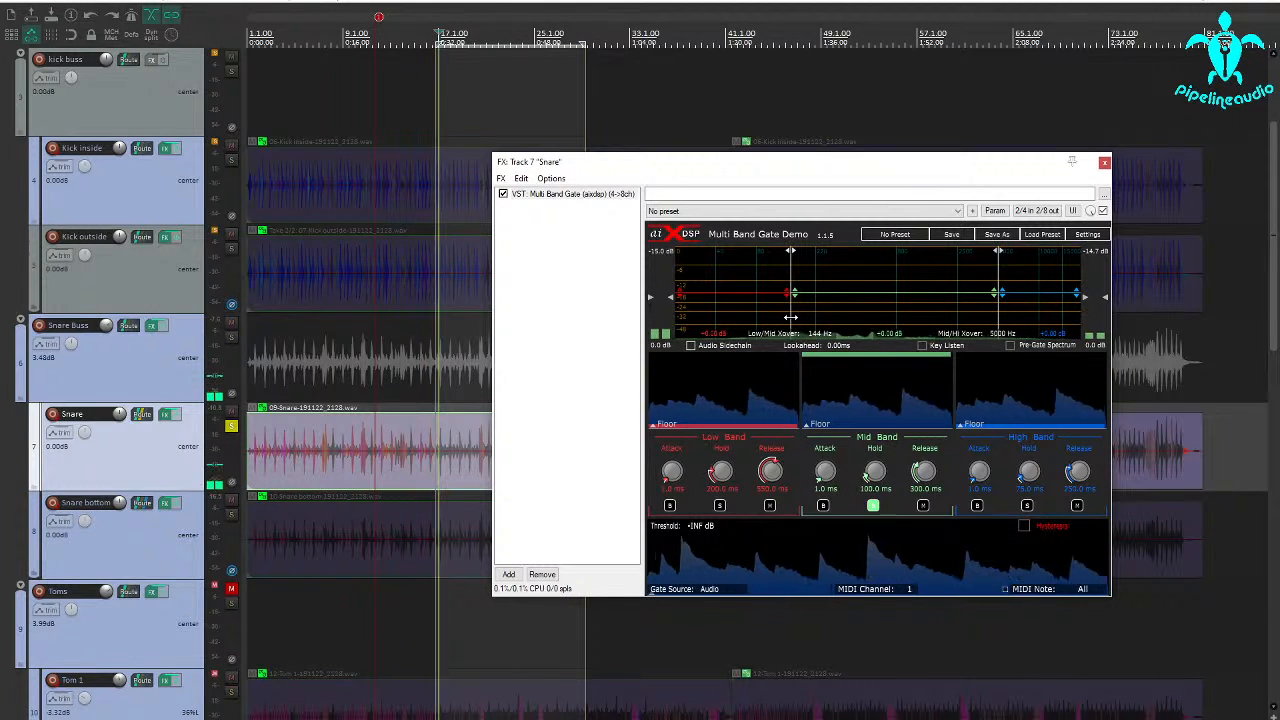
left_click_drag(790, 317, 826, 312)
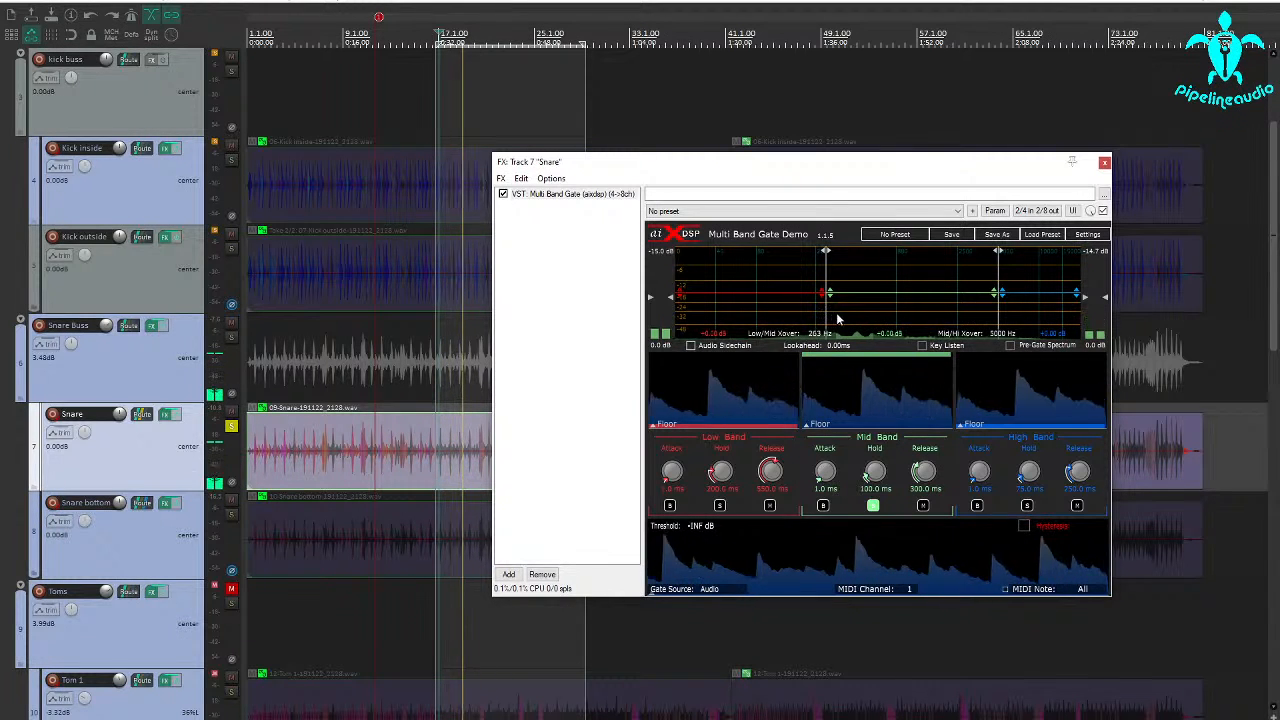
left_click_drag(1000, 313, 926, 315)
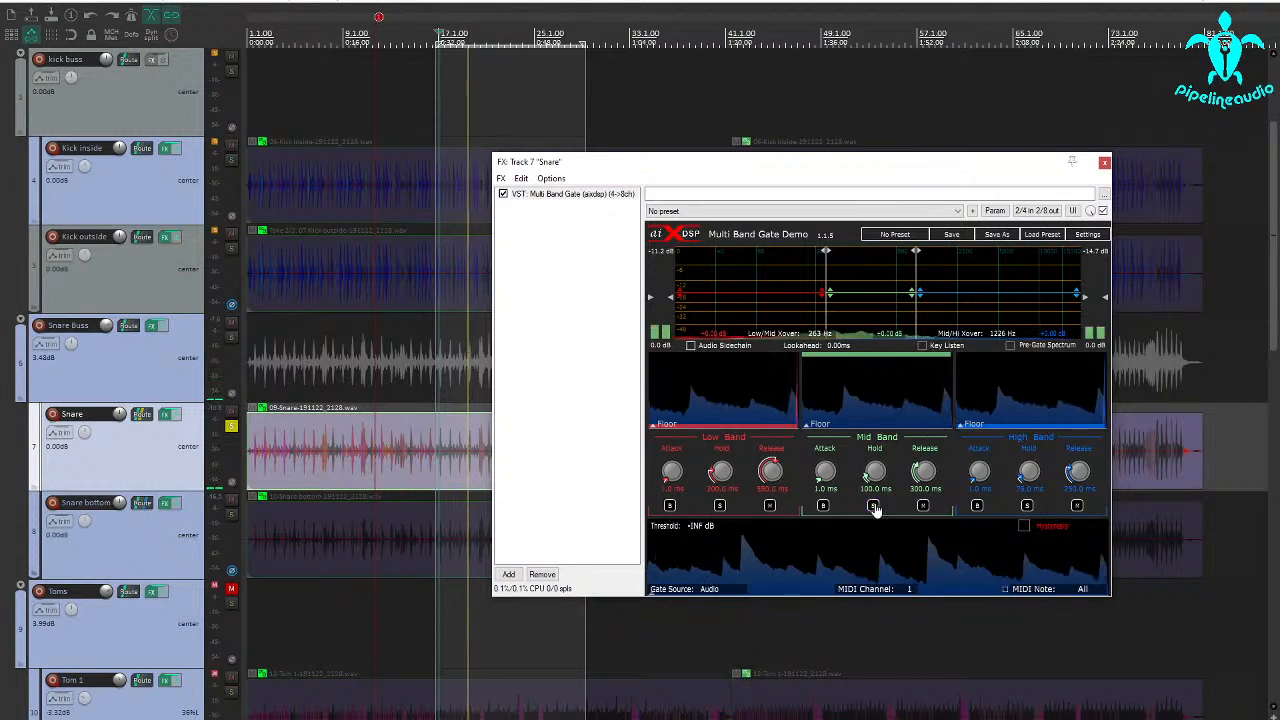
Using Key Listen, filter the Snare gate's key signal to 269 Hz high-pass and 1358 Hz low-pass, and set the threshold to -34.5 dB
left_click(922, 346)
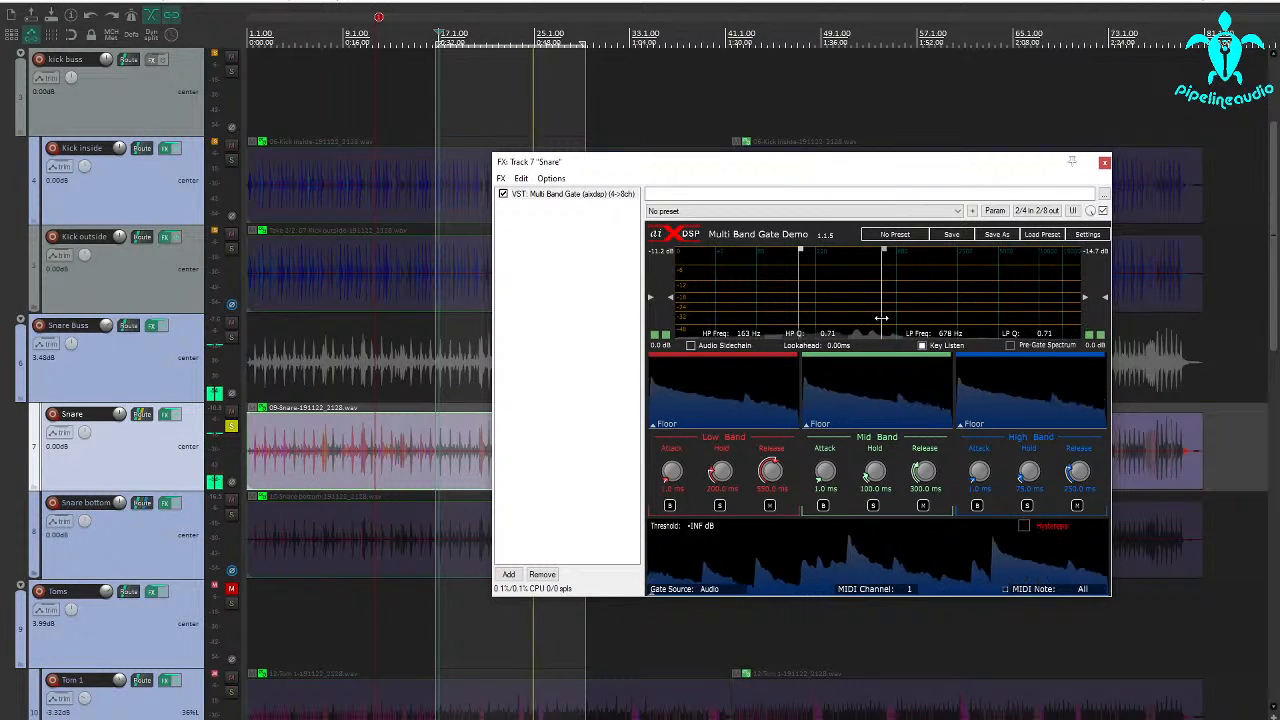
left_click_drag(901, 314, 913, 318)
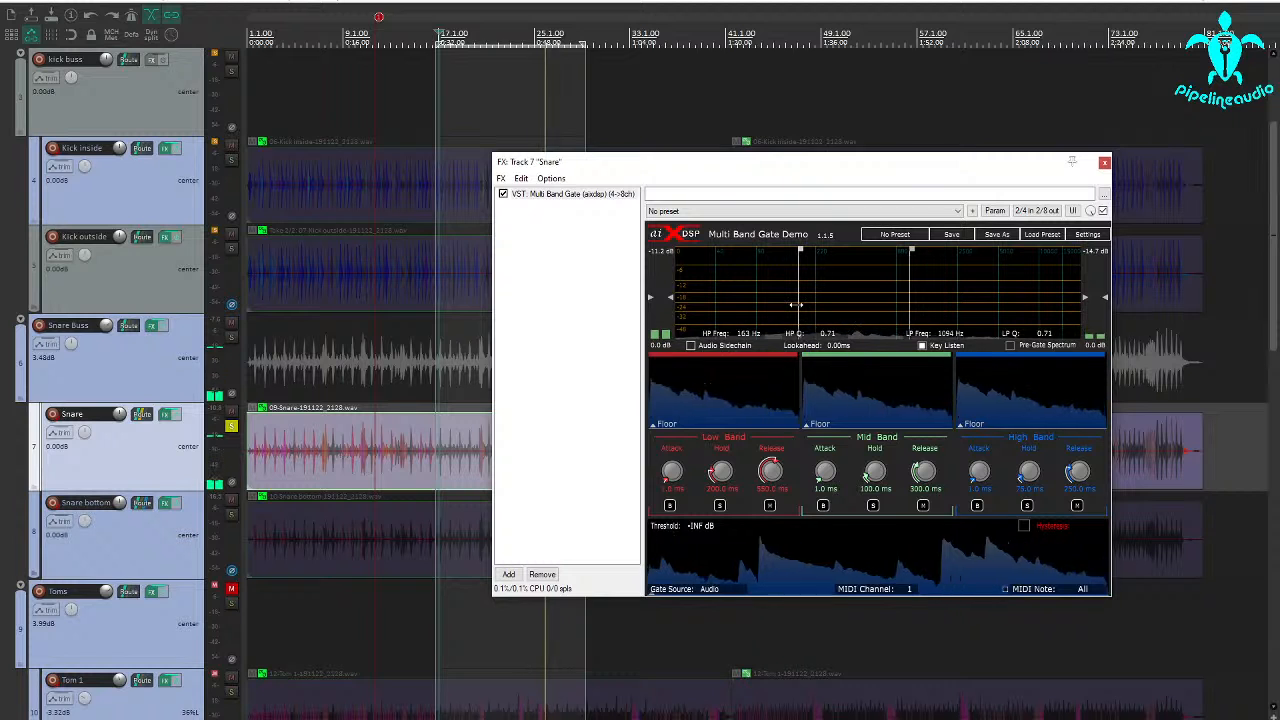
left_click_drag(817, 302, 824, 302)
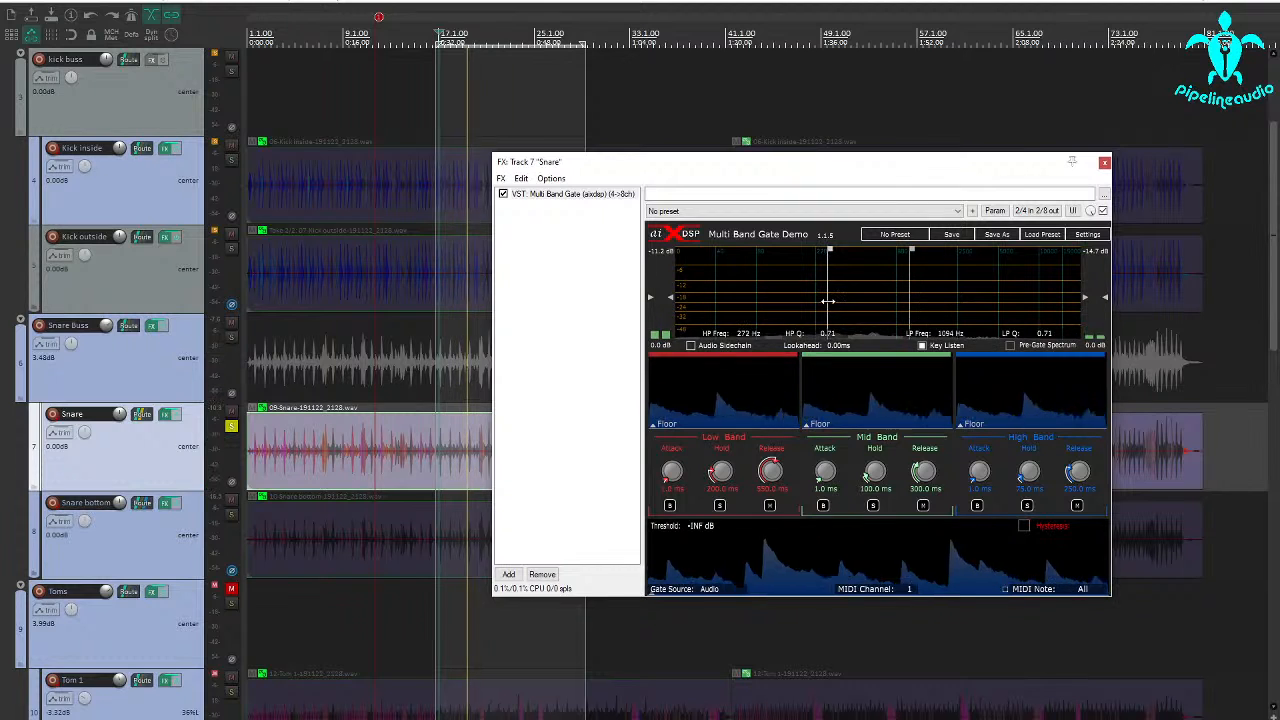
left_click_drag(826, 300, 828, 302)
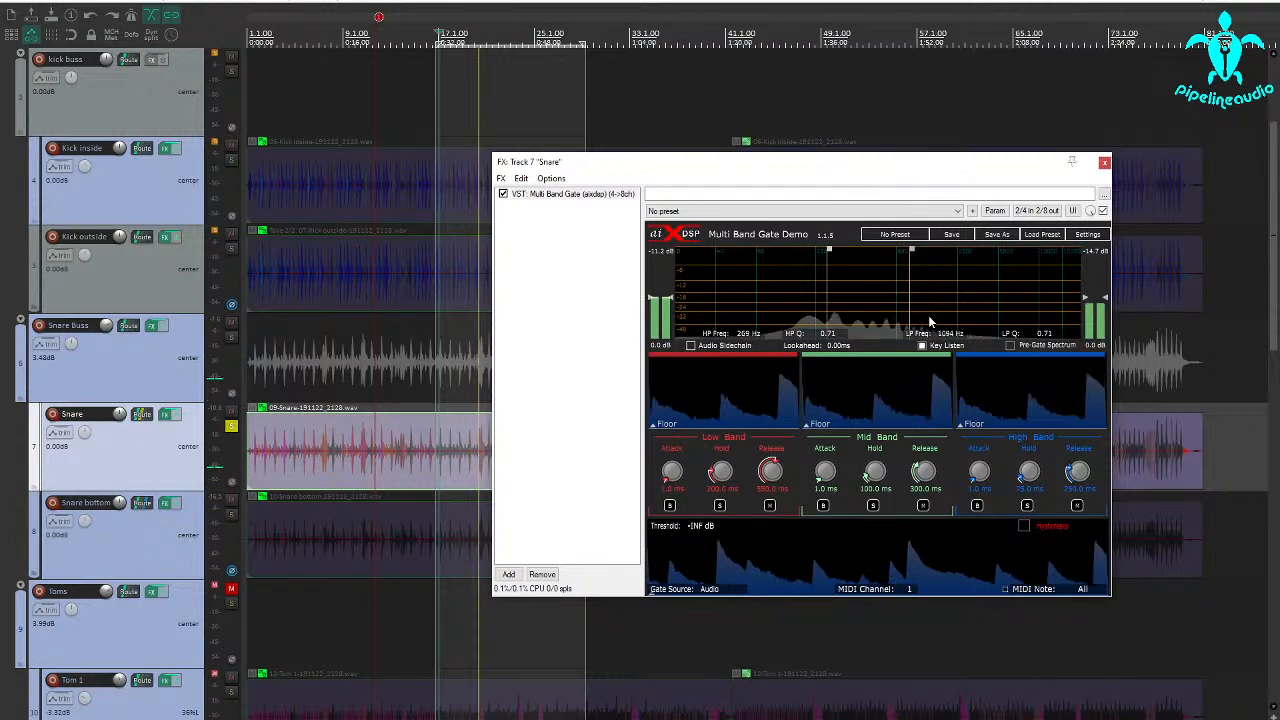
left_click_drag(910, 306, 921, 307)
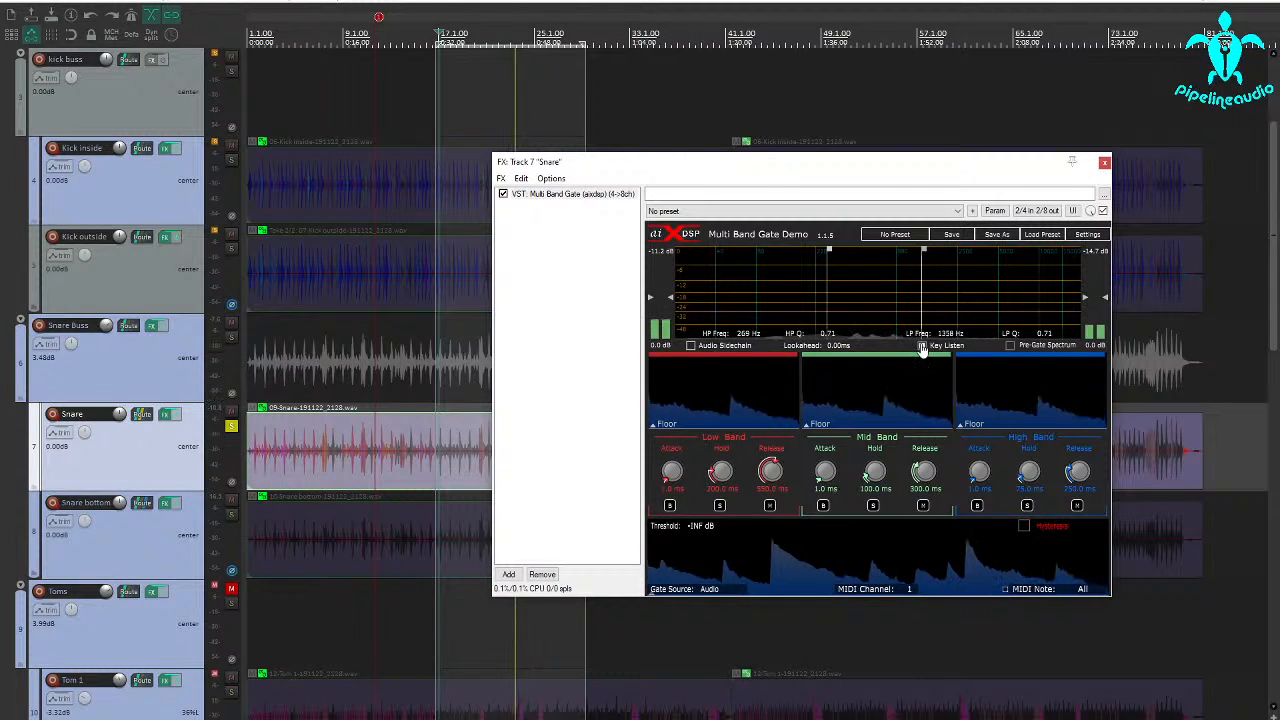
left_click(922, 346)
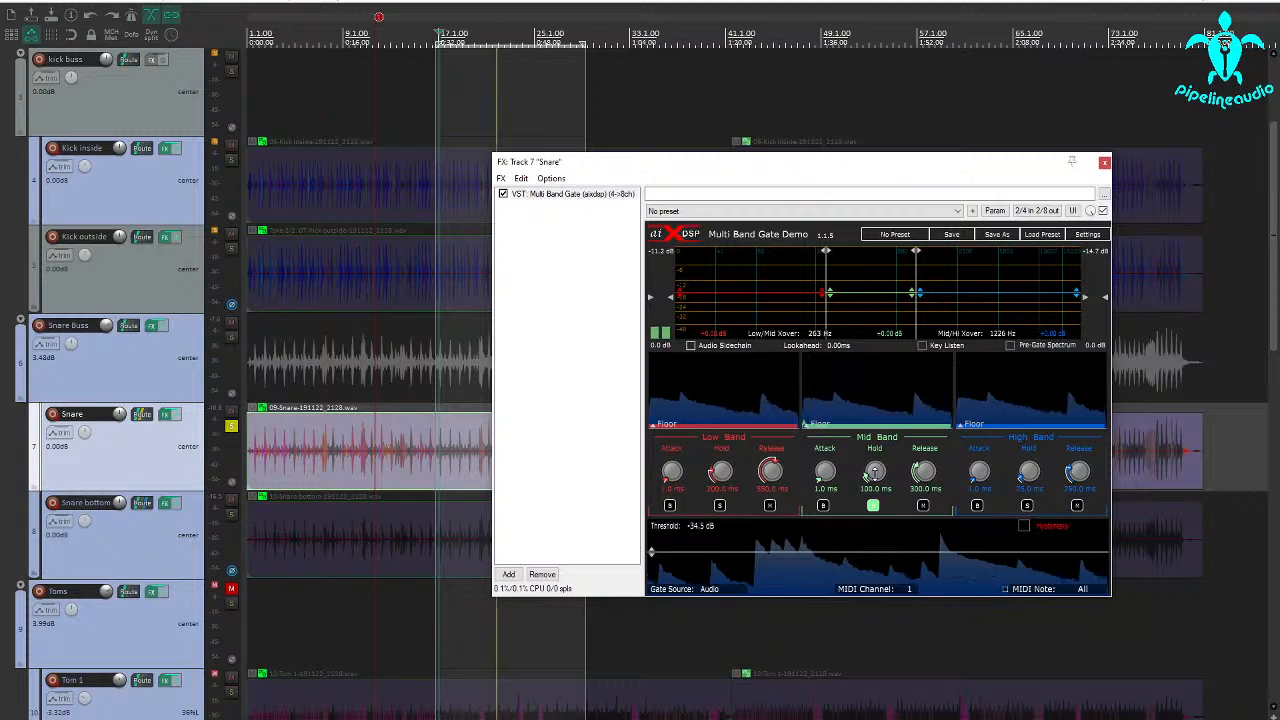
With the mid band soloed, set its hold to 332 ms and its release to 156 ms
left_click_drag(870, 475, 875, 469)
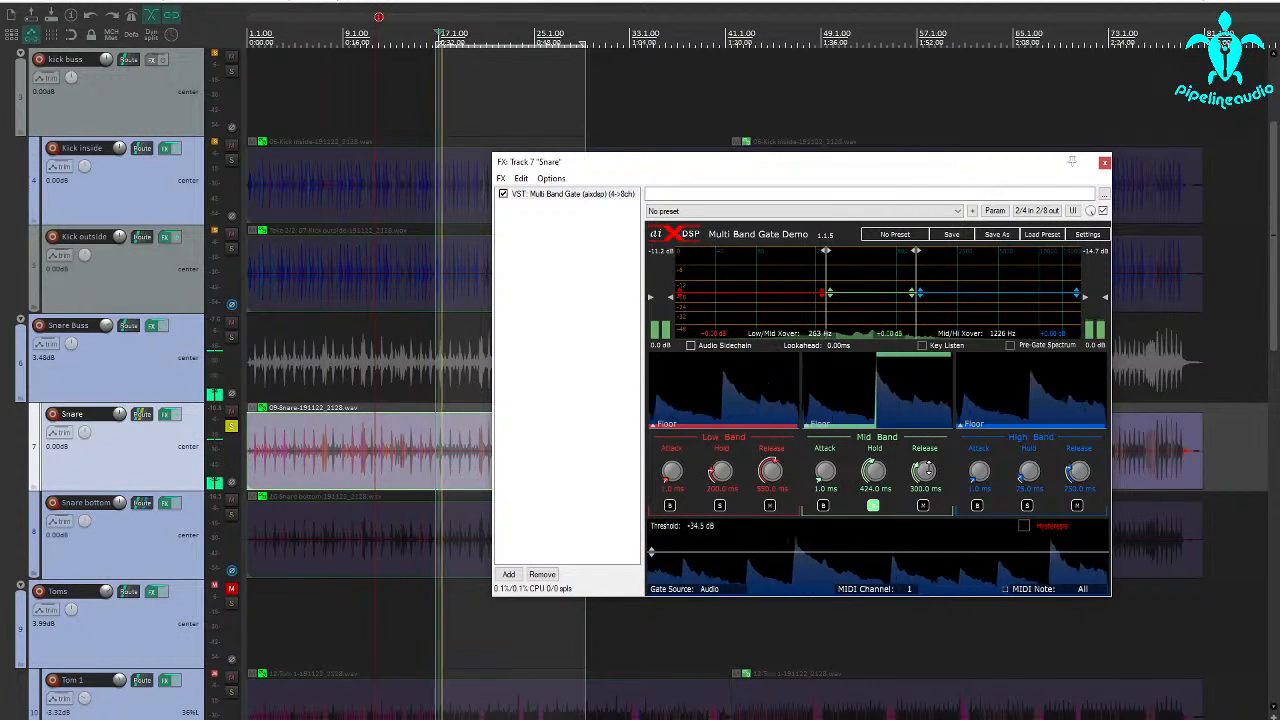
left_click_drag(925, 471, 922, 476)
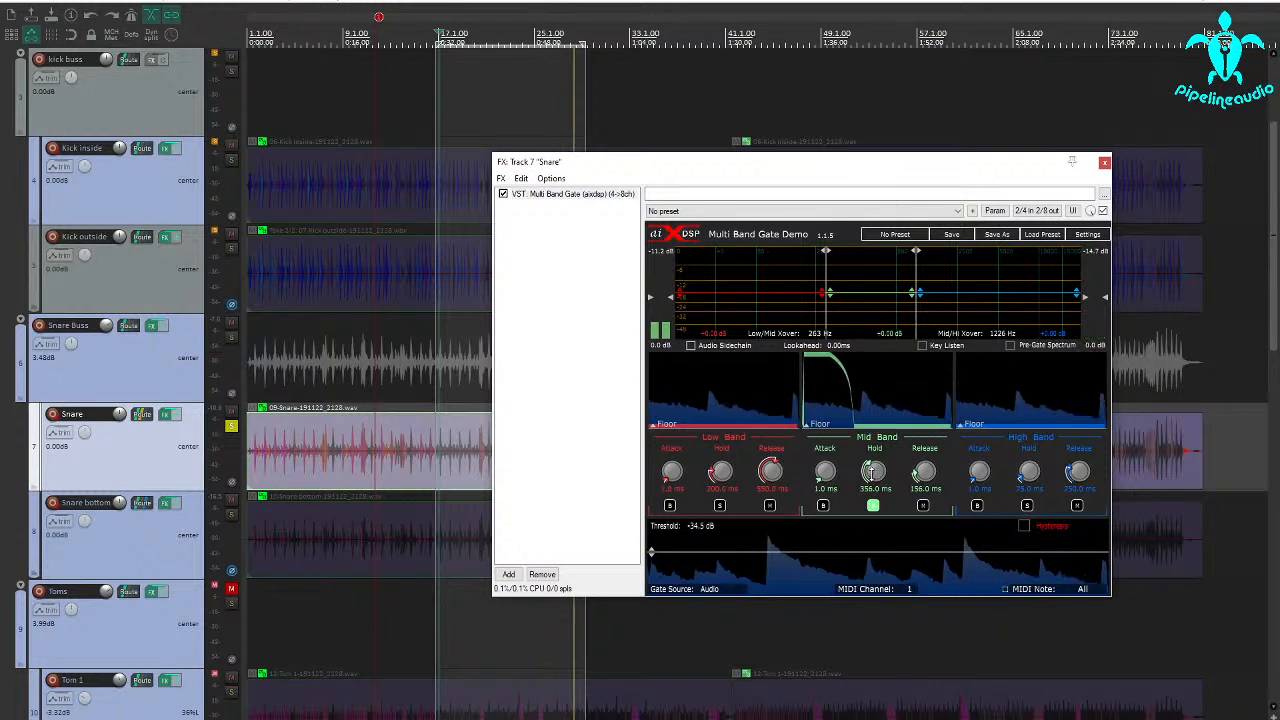
left_click_drag(900, 469, 874, 471)
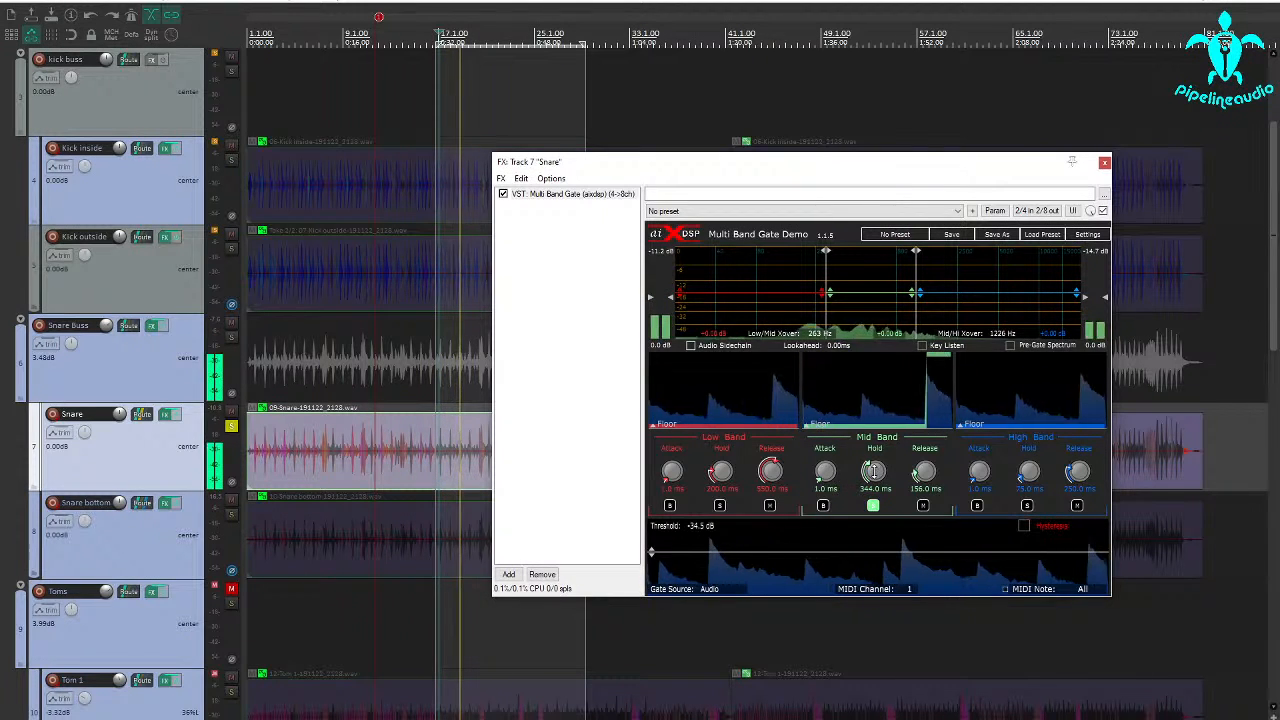
left_click_drag(873, 471, 874, 471)
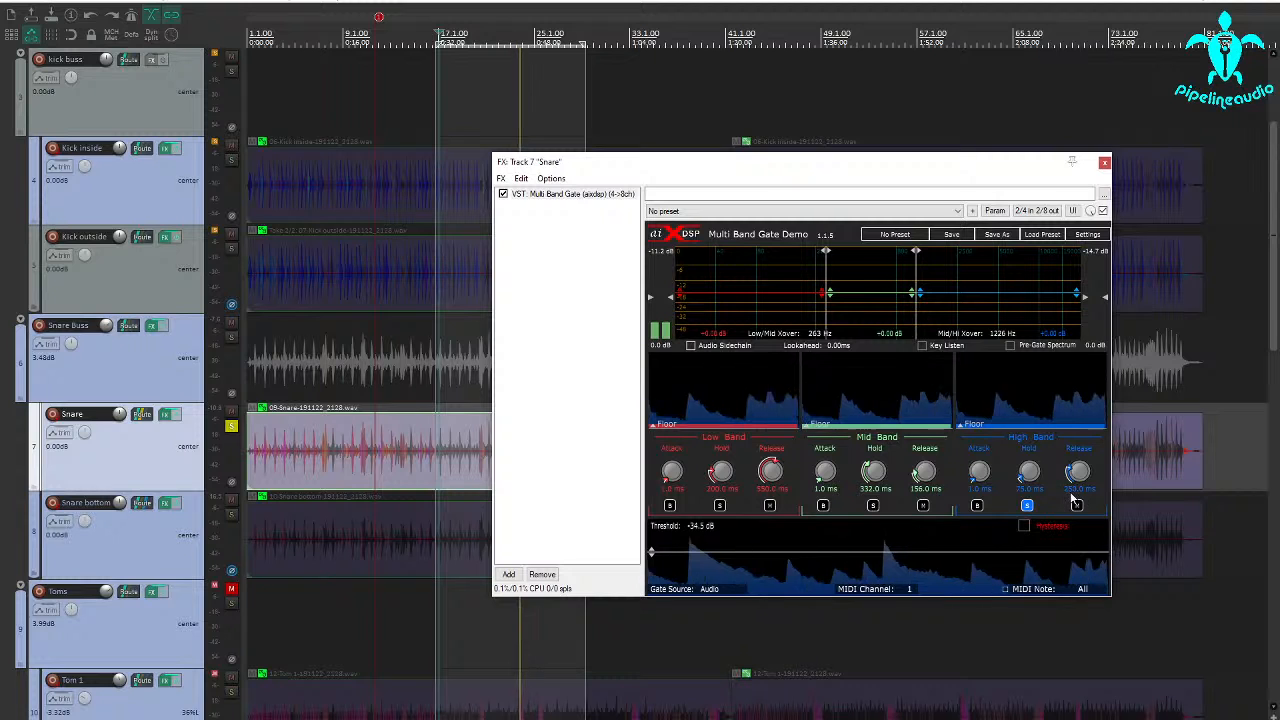
Set the soloed high band to 0 ms attack, 55 ms hold and 70 ms release, and enable hysteresis with the threshold at -32.4 dB
left_click_drag(1012, 472, 1045, 473)
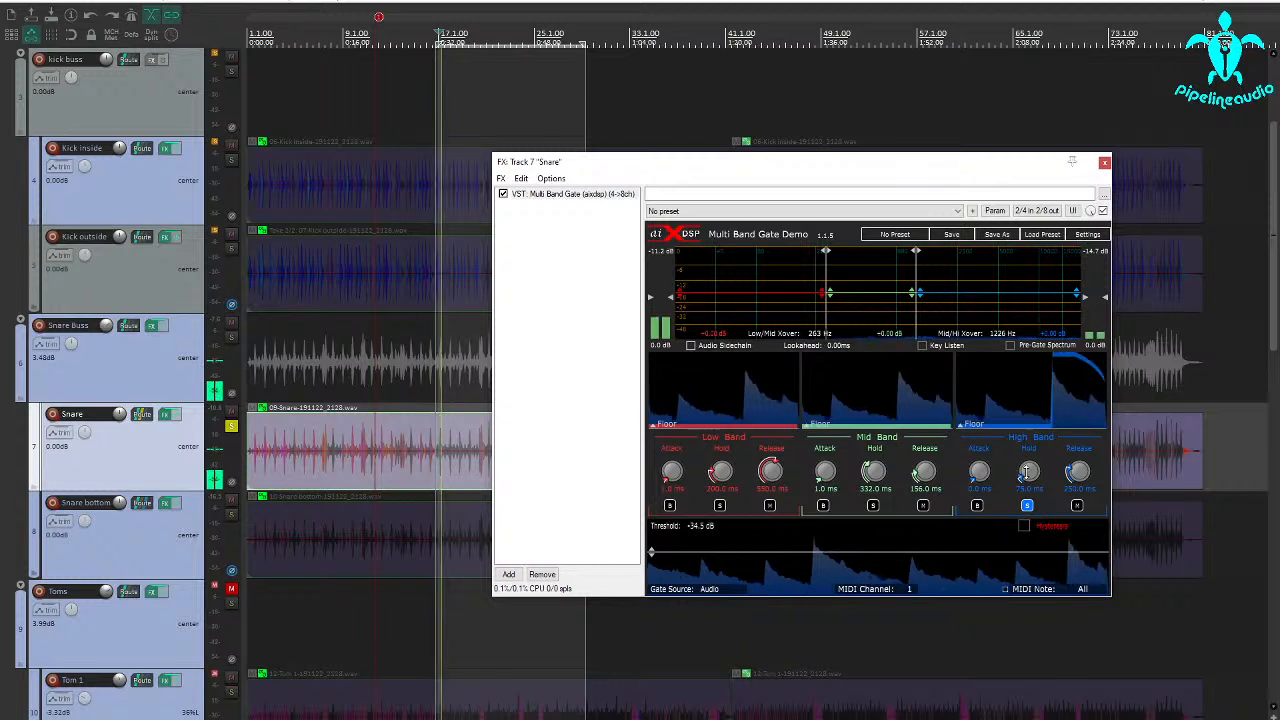
scroll(1026, 472, "down", 4)
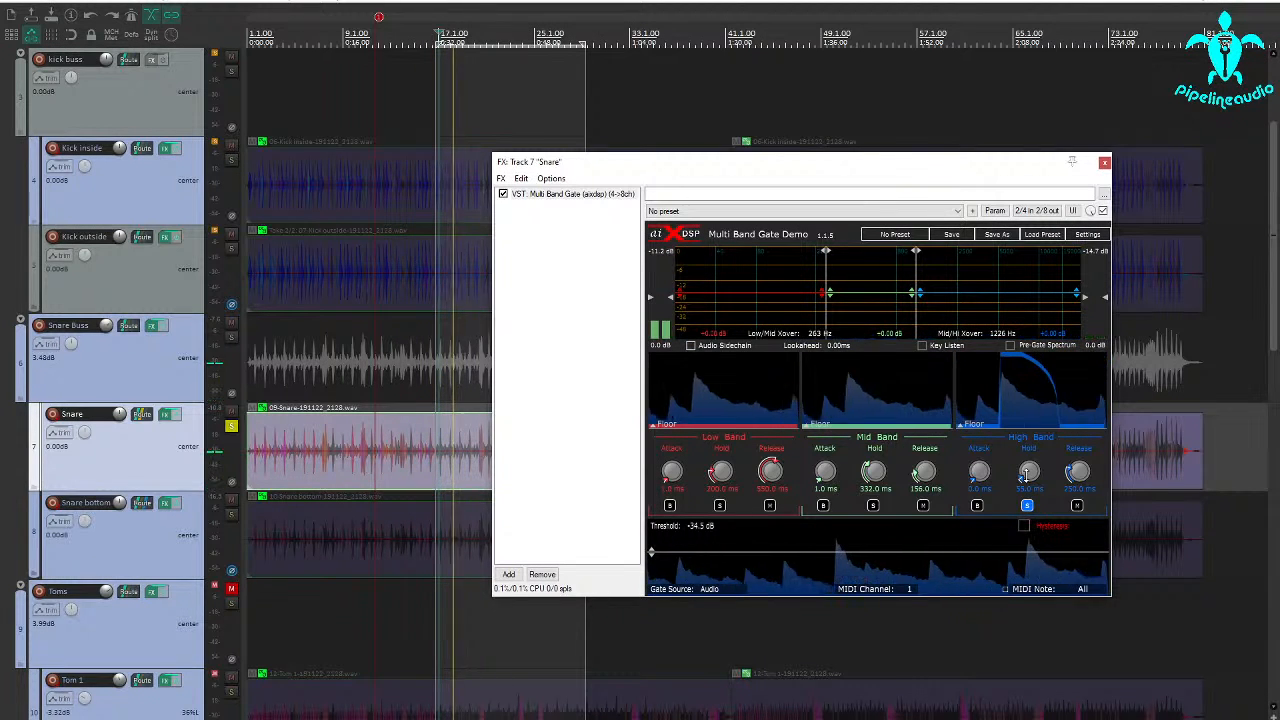
scroll(1026, 473, "down", 1)
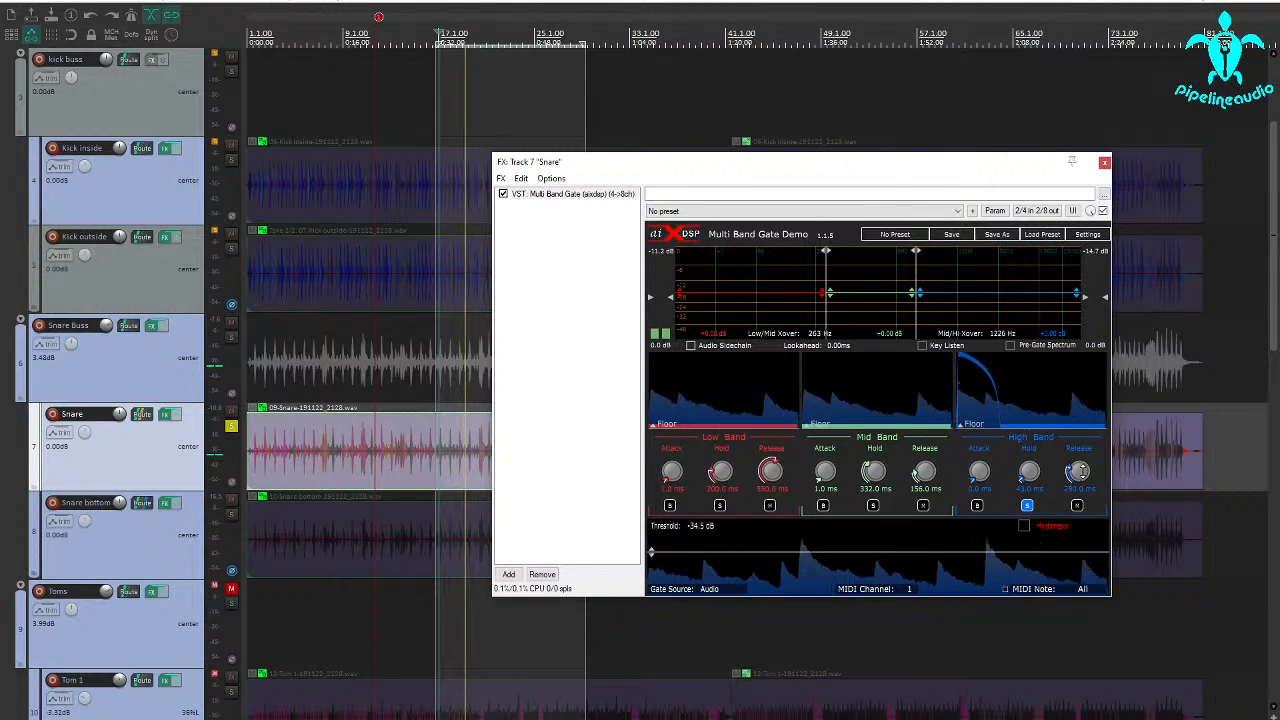
mouse_move(1081, 470)
left_mouse_down()
mouse_move(1076, 492)
mouse_move(1079, 477)
left_mouse_up()
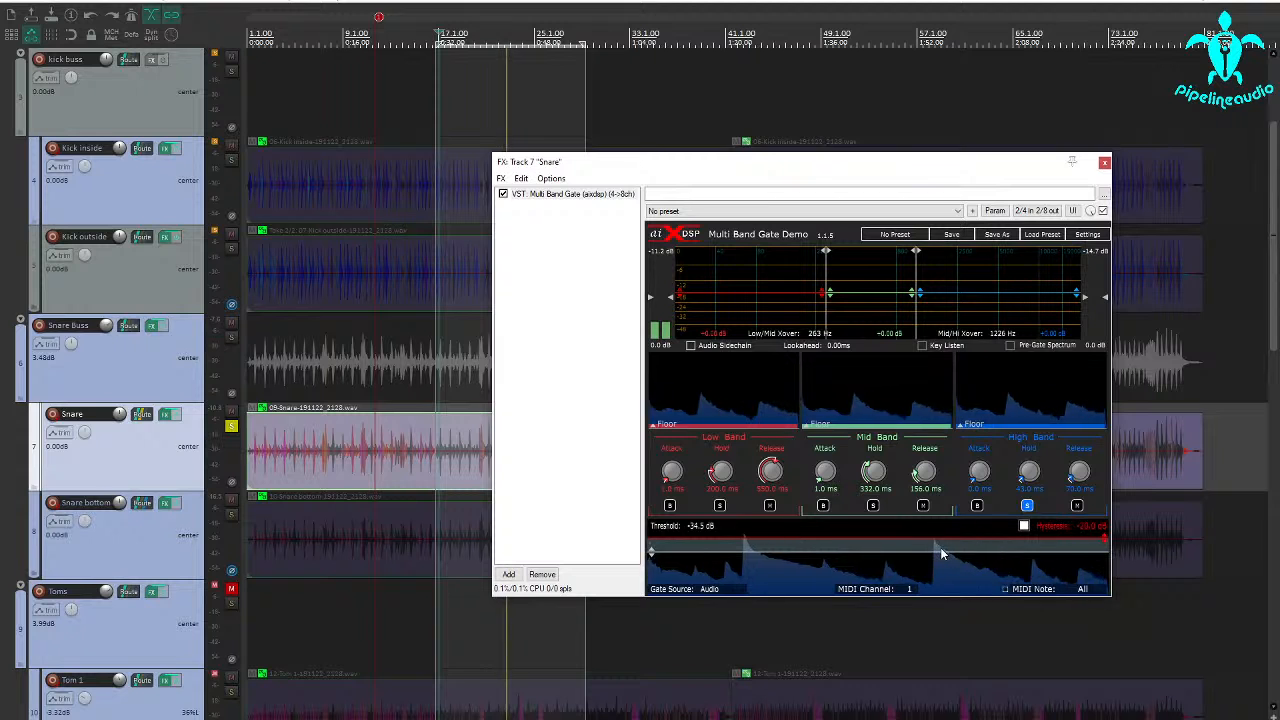
left_click_drag(934, 551, 931, 550)
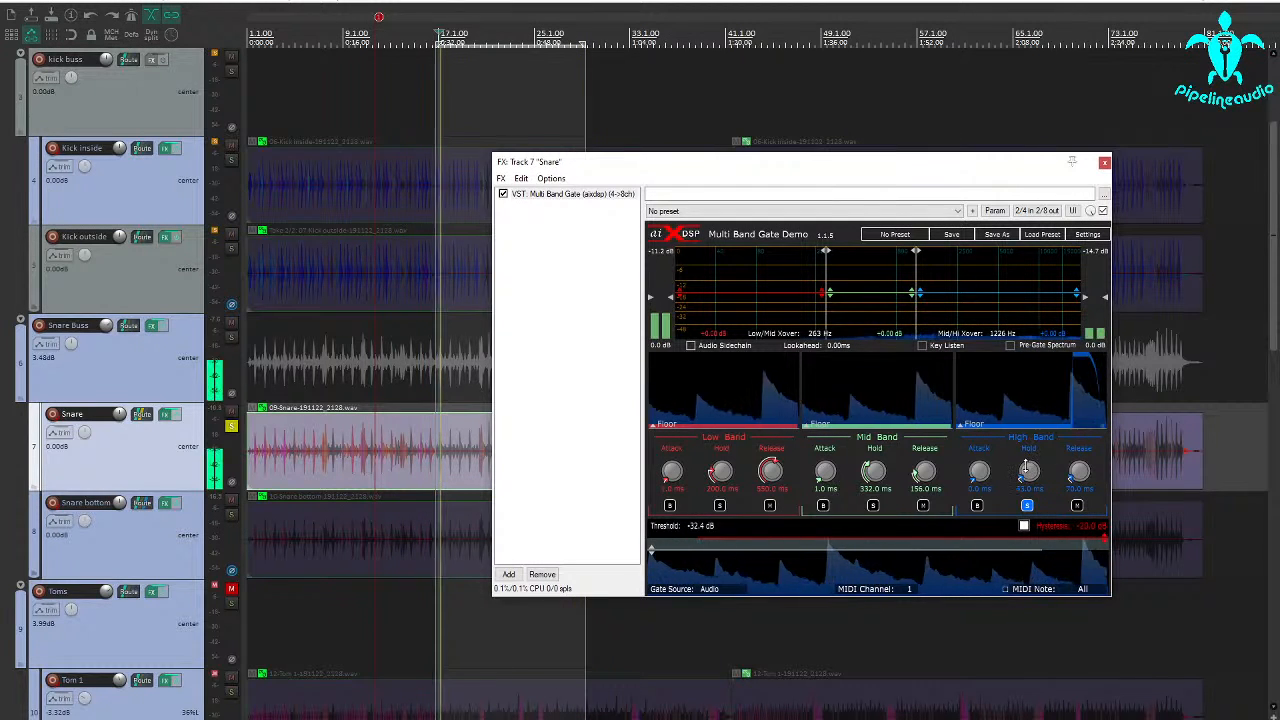
left_click_drag(1025, 466, 1025, 474)
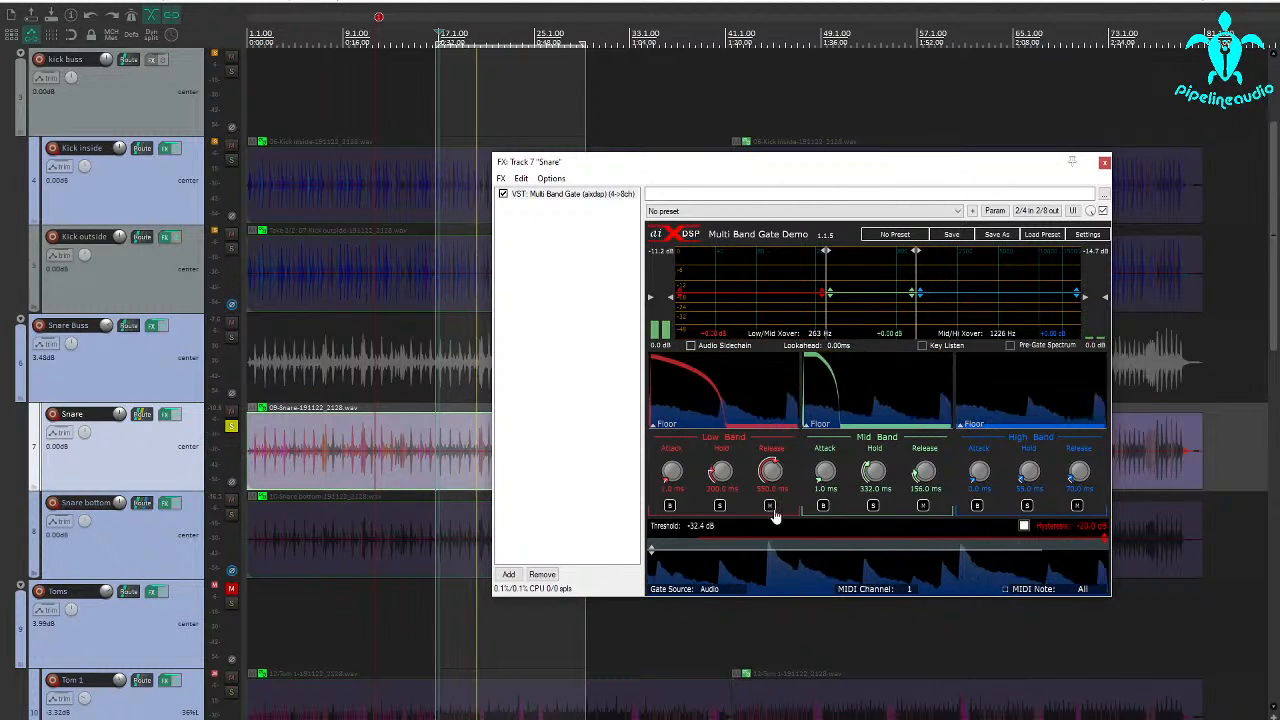
Solo the low band, set its hold to 140 ms and release to 146 ms, and unsolo it
left_click(719, 506)
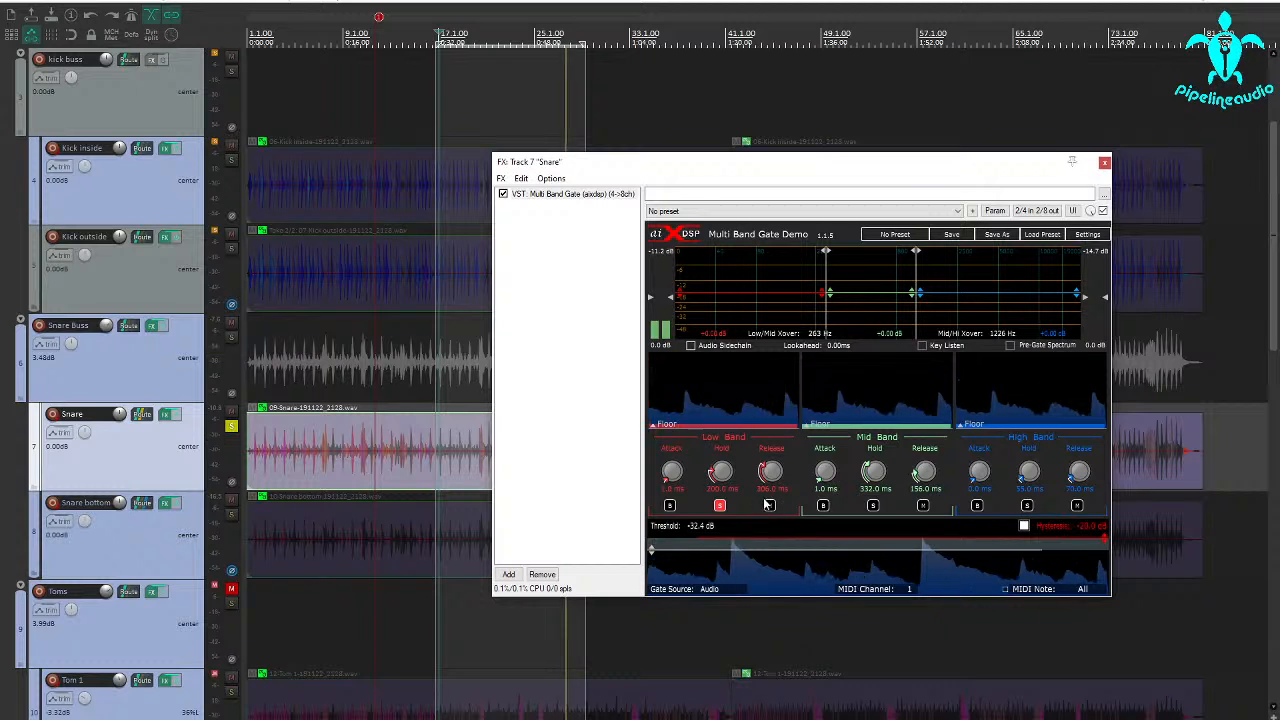
left_click_drag(770, 471, 770, 483)
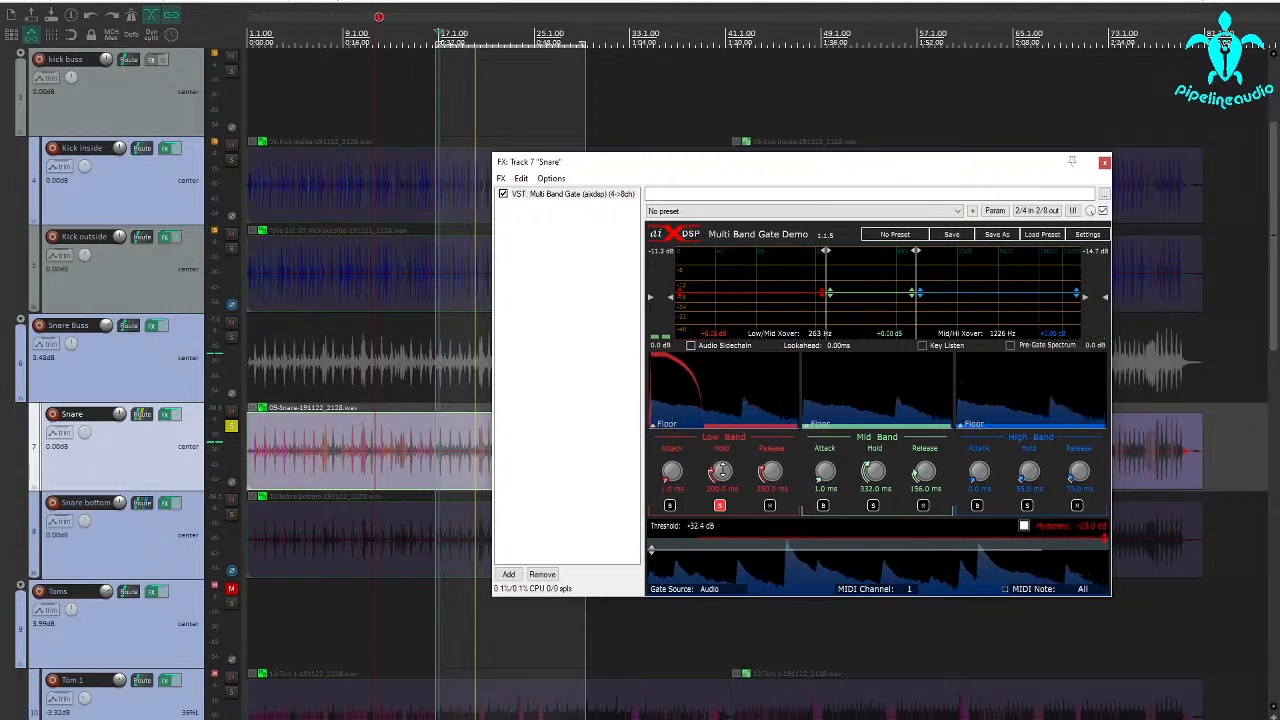
left_click_drag(722, 473, 768, 490)
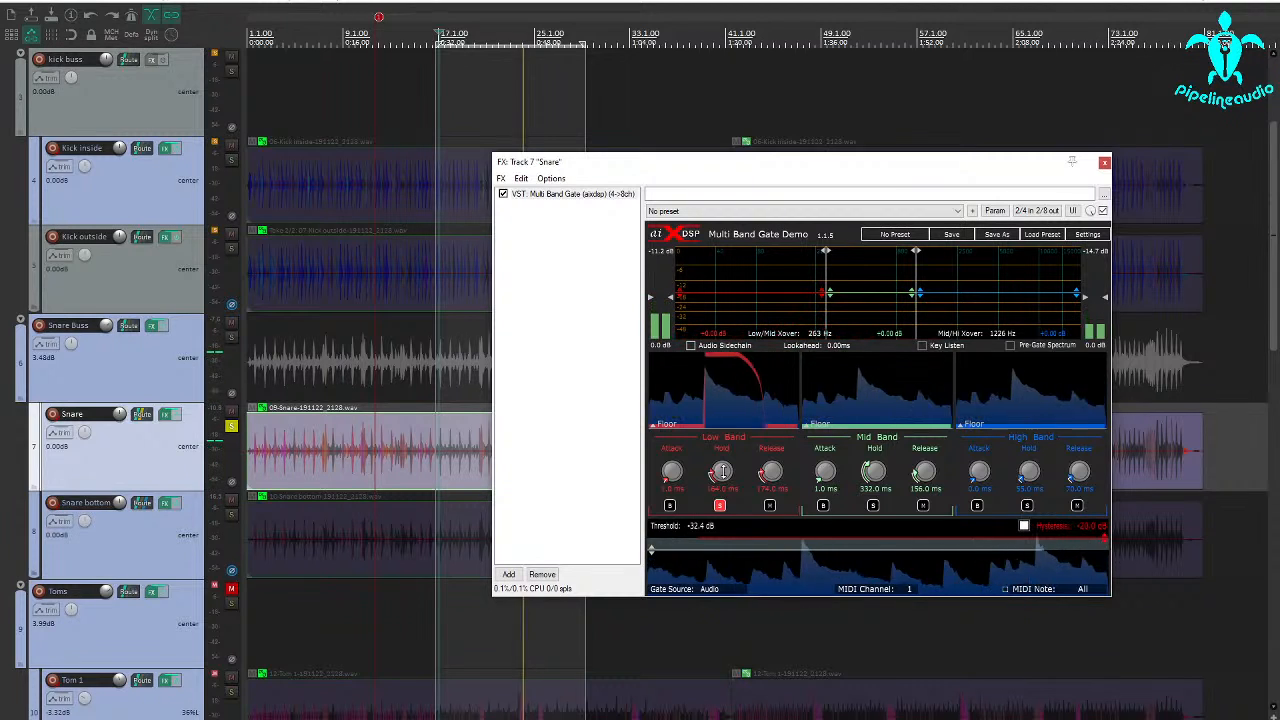
left_click_drag(723, 472, 723, 476)
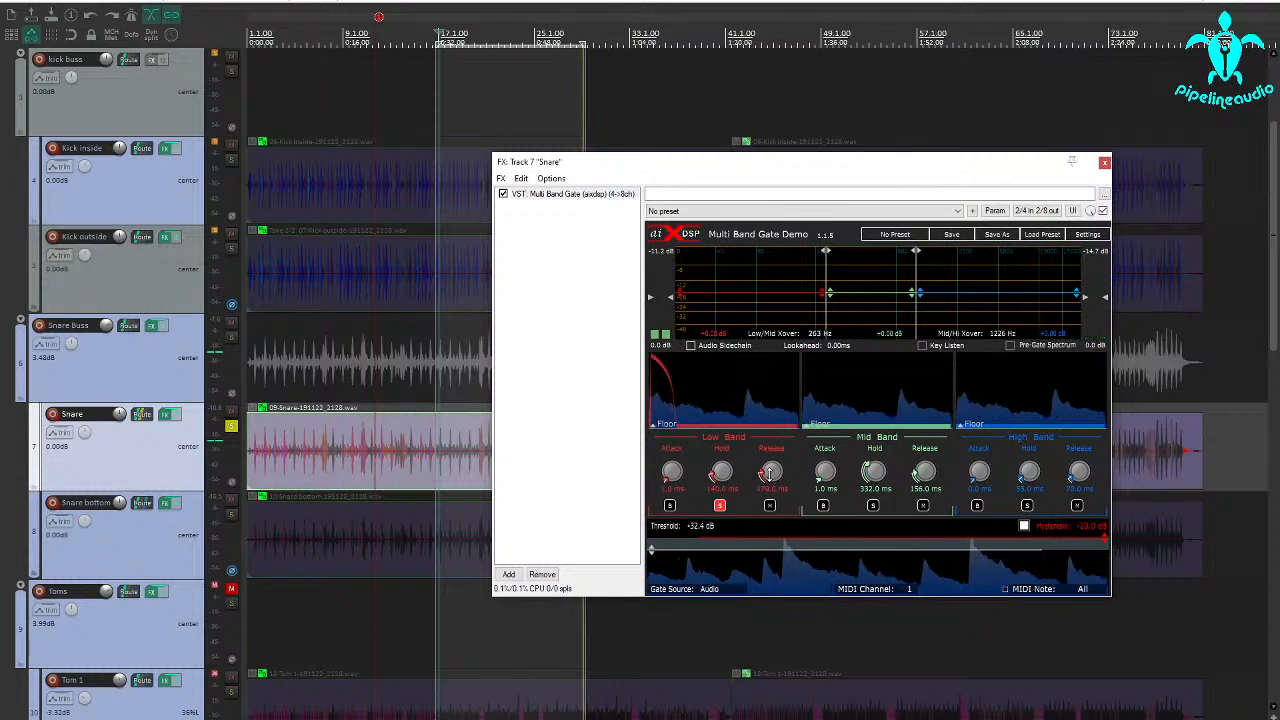
left_click_drag(772, 472, 769, 478)
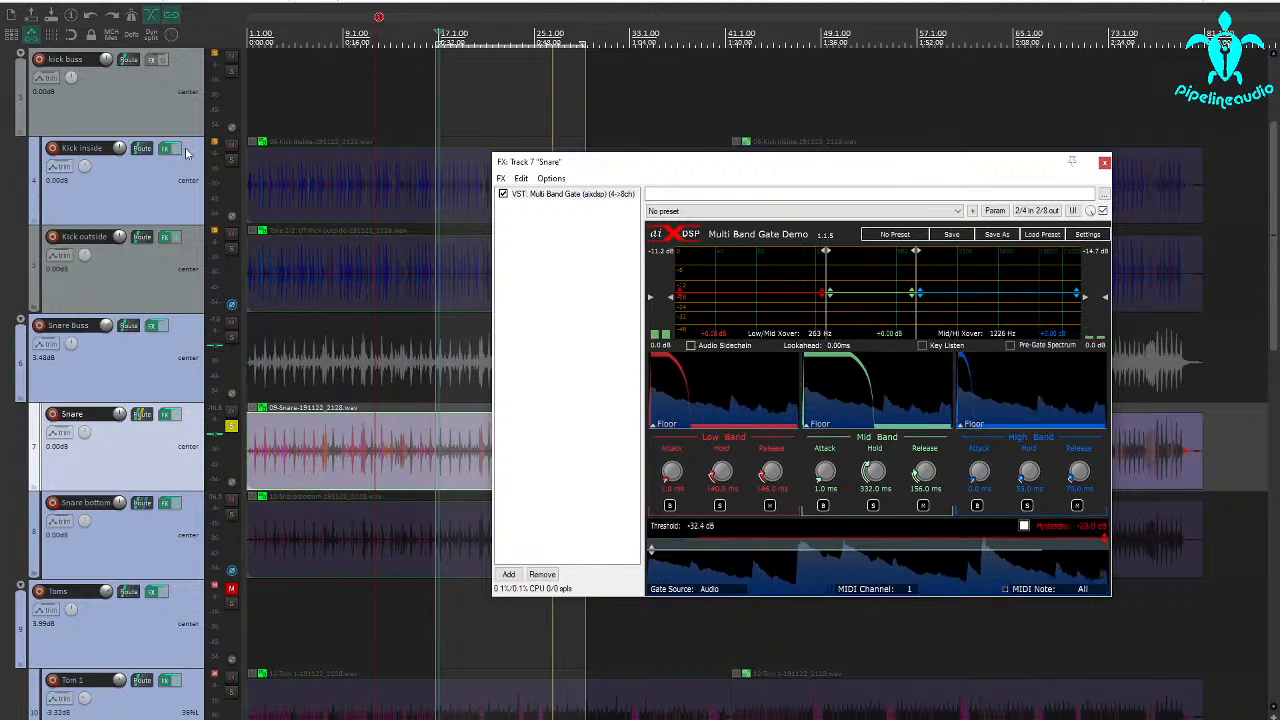
Solo the overheads and kick buss alongside the snare, and set the snare gate's mid band release to 224 ms
scroll(127, 197, "up", 2)
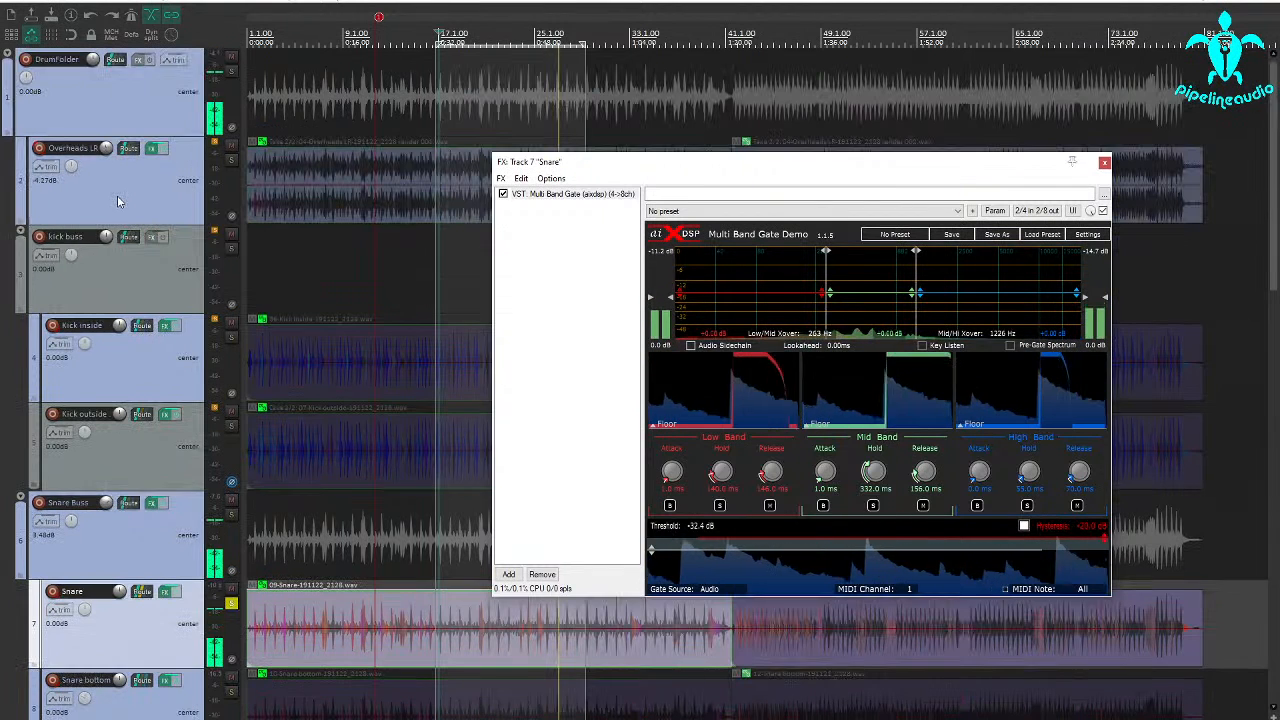
left_click(232, 160)
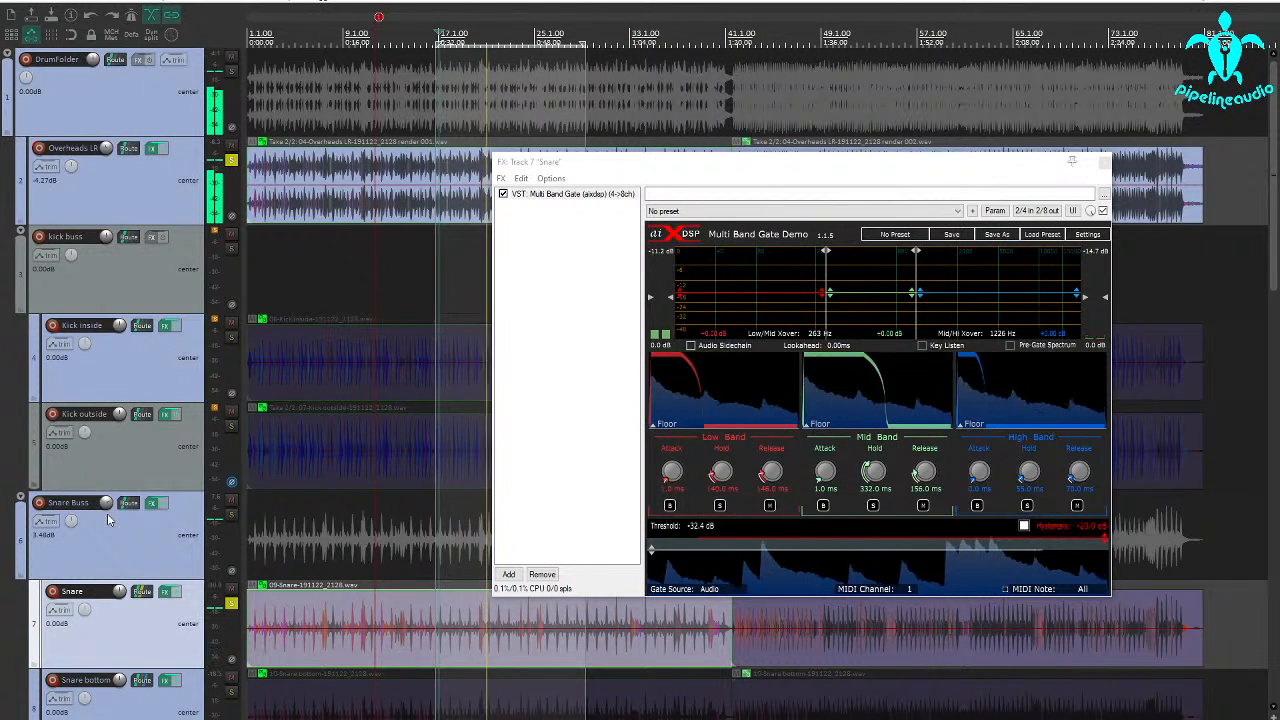
left_click(230, 251)
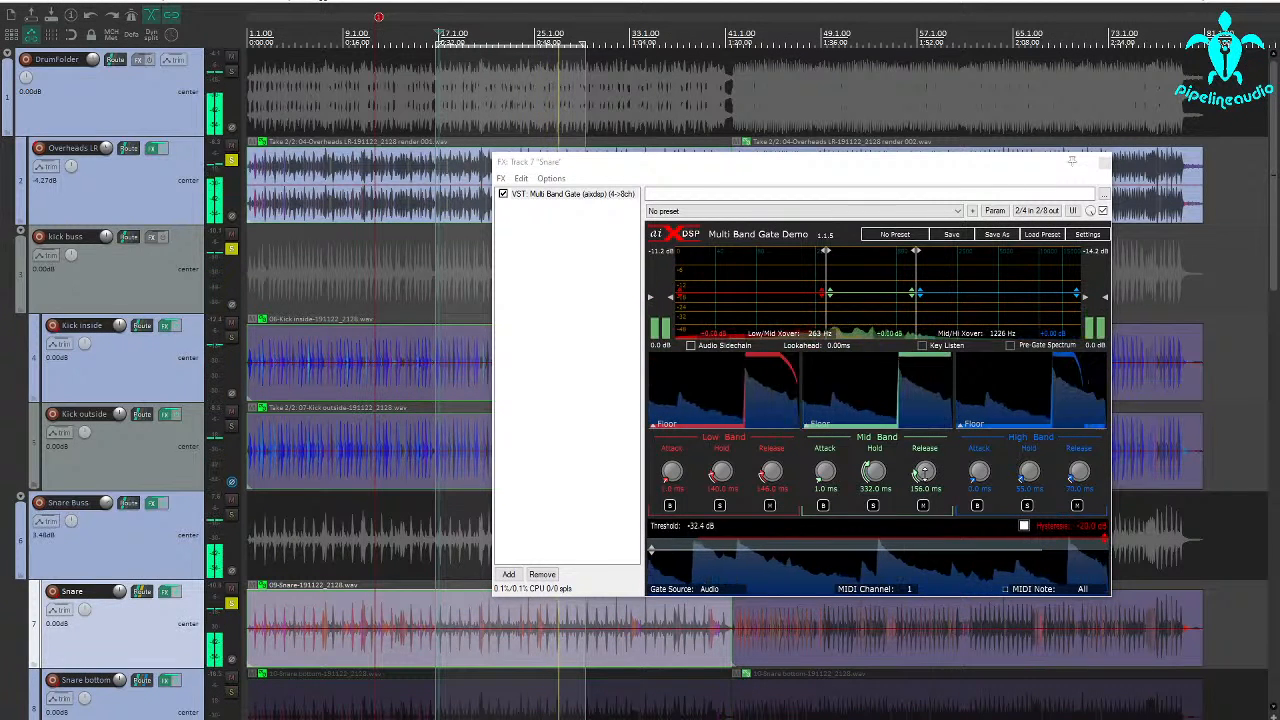
left_click_drag(923, 471, 924, 467)
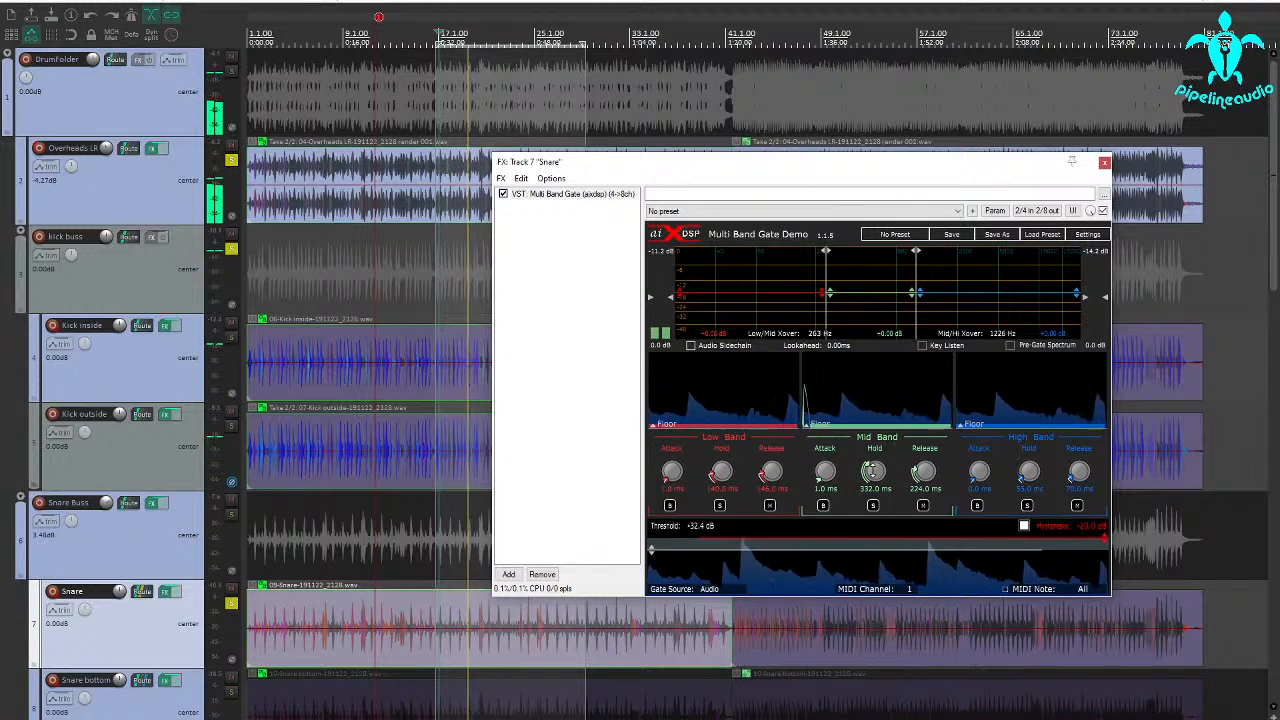
Set the snare gate's mid band hold to 296 ms and release to 304 ms while listening, and stop playback
left_click_drag(885, 470, 928, 467)
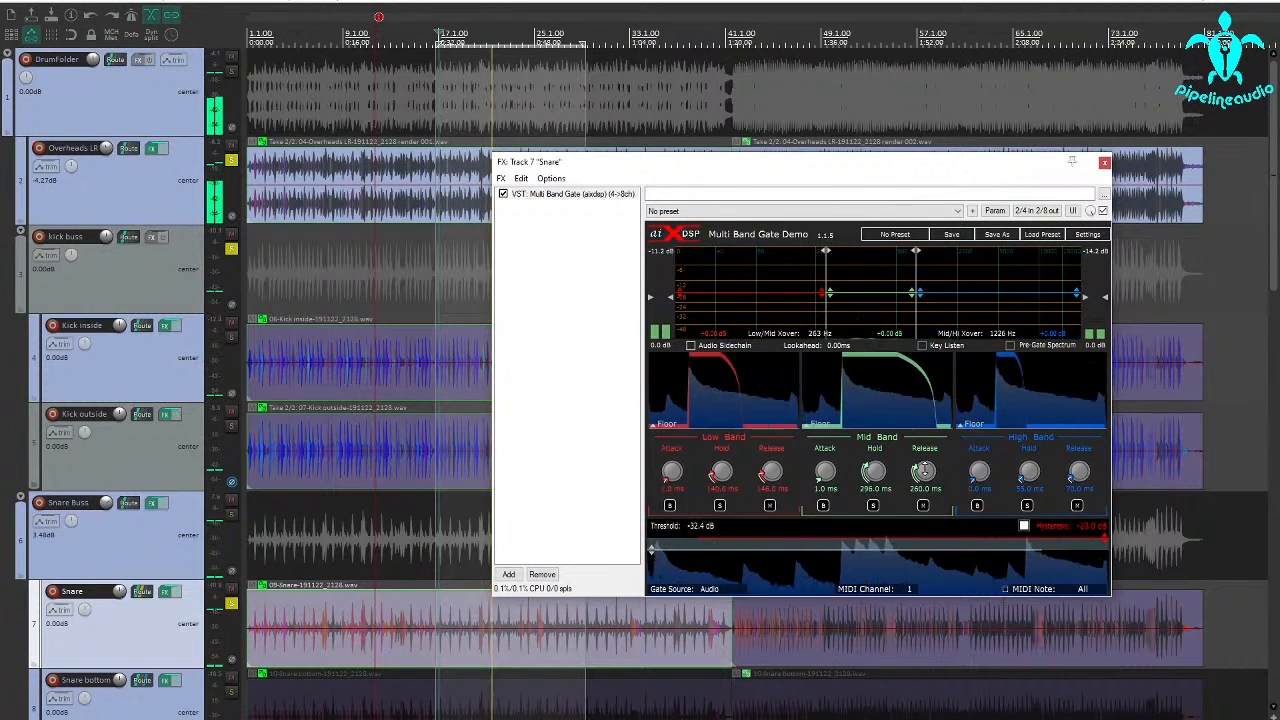
left_click_drag(925, 470, 925, 462)
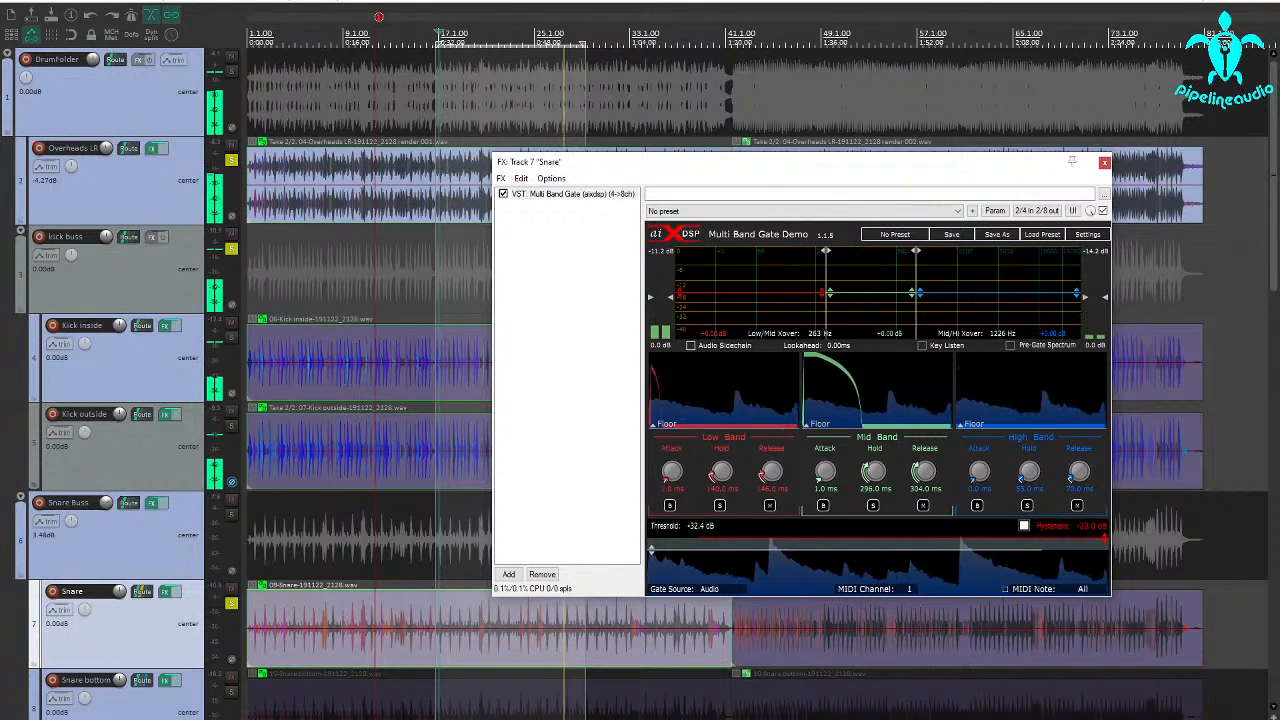
key("space")
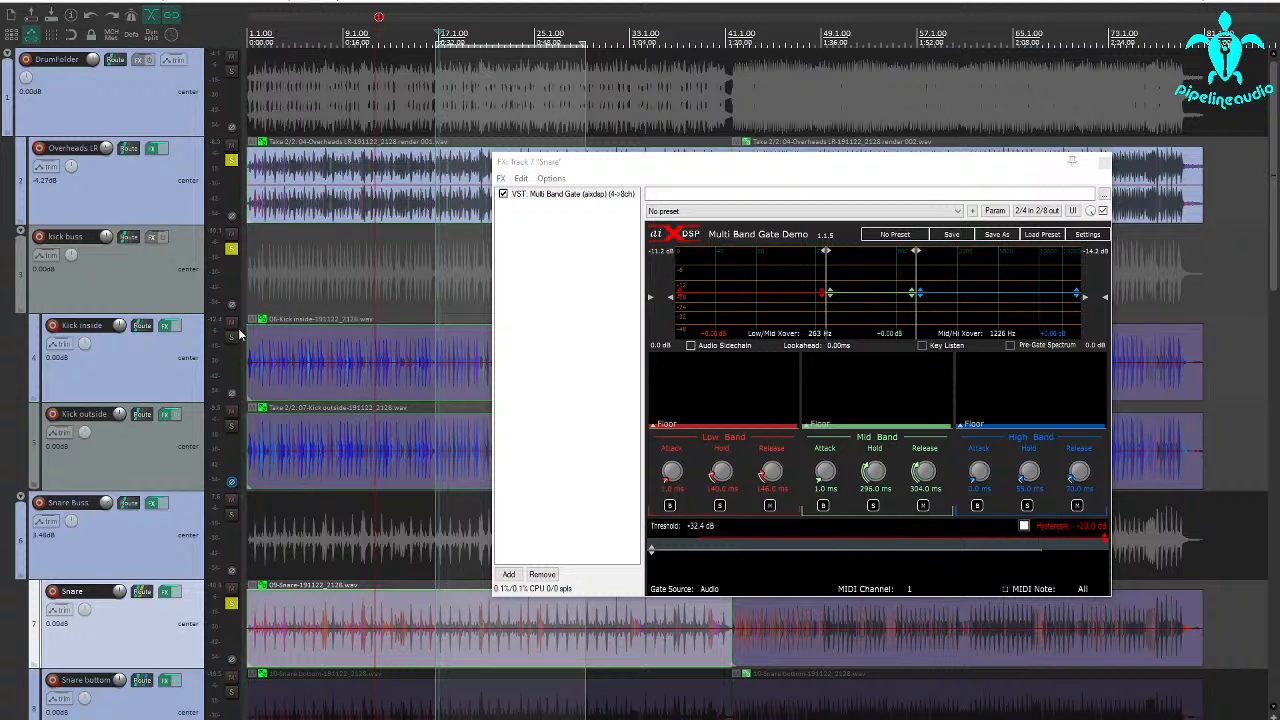
Unsolo the kick buss, overheads and snare, and solo the snare bottom track with its Multi Band Gate open
left_click(231, 250)
left_click(230, 160)
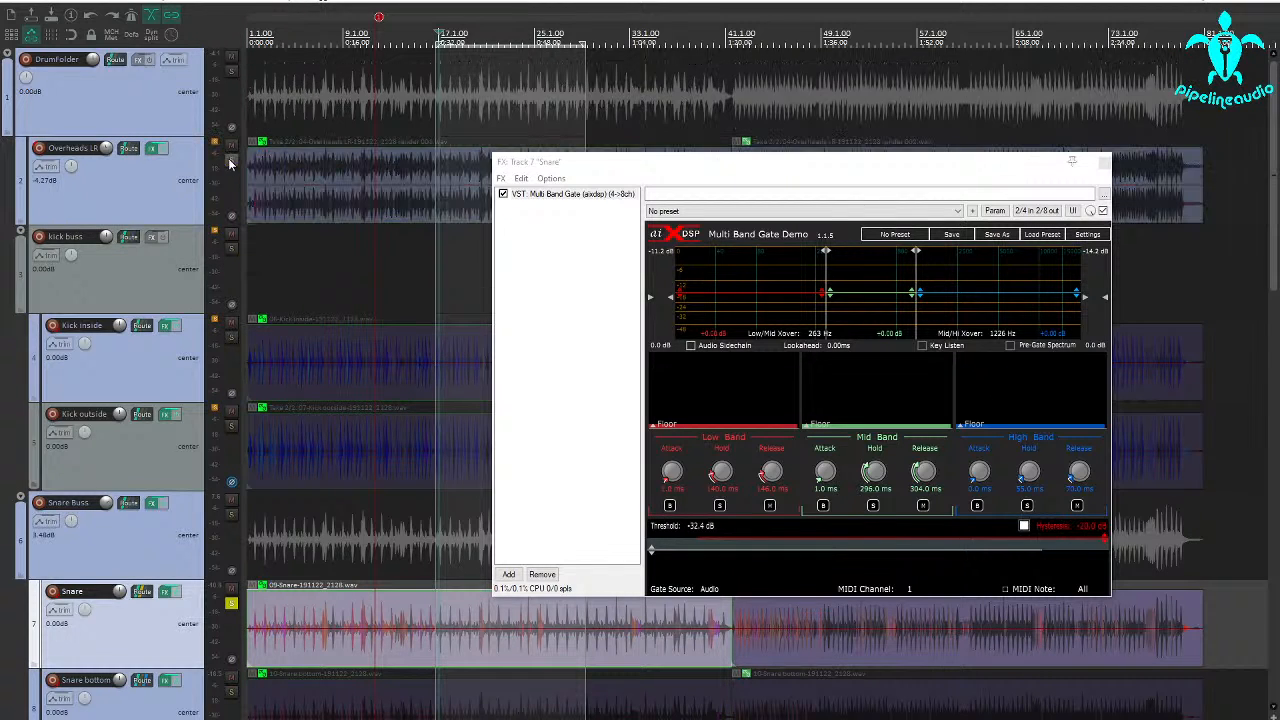
scroll(250, 500, "down", 3)
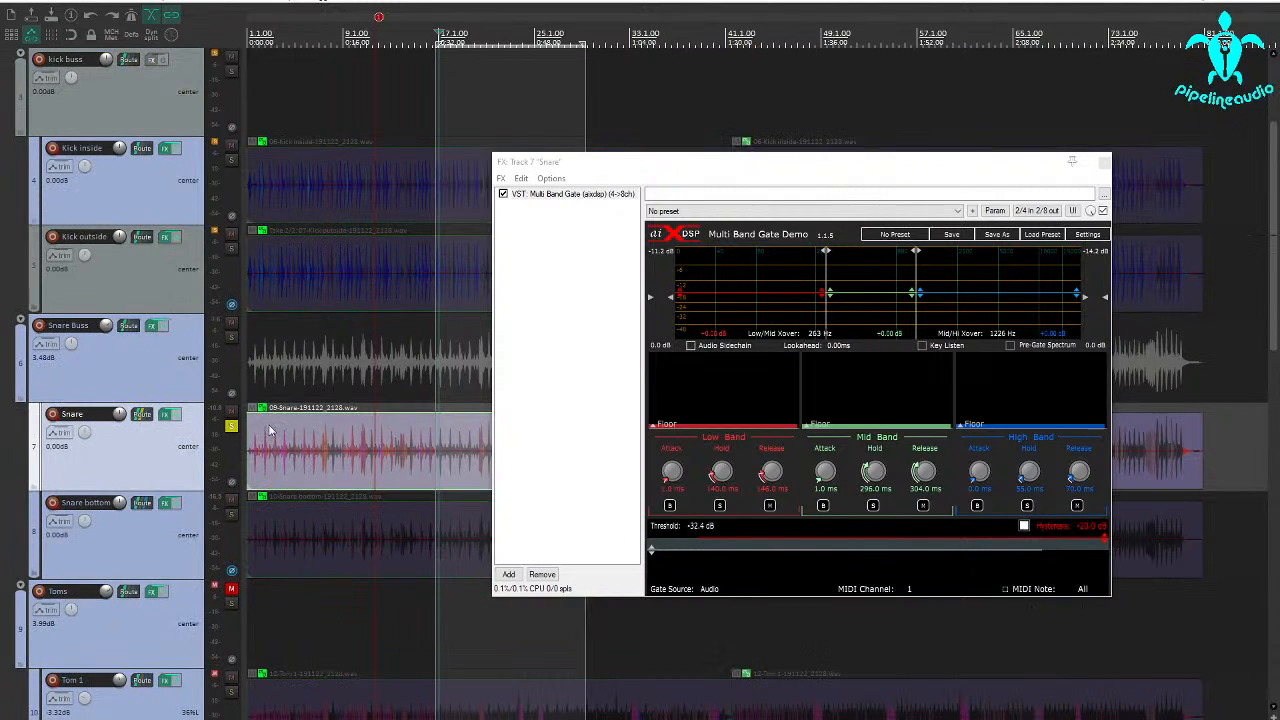
left_click(231, 427)
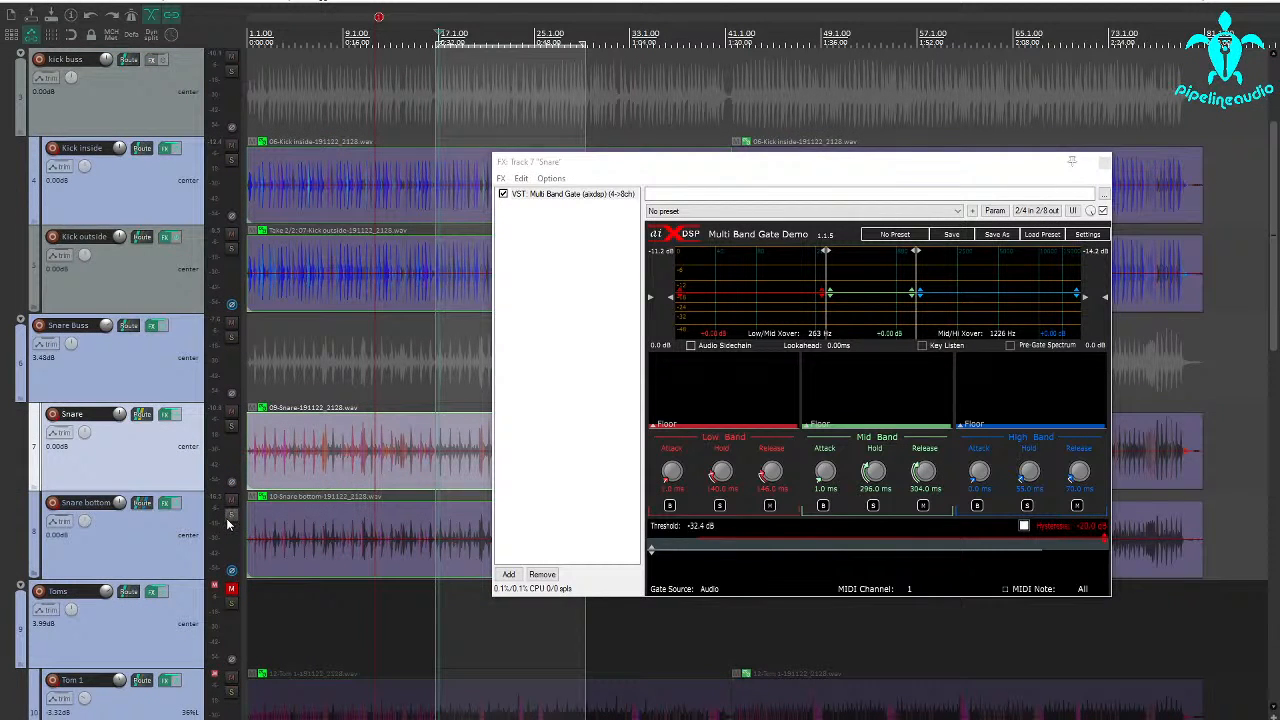
left_click(231, 514)
left_click(166, 502)
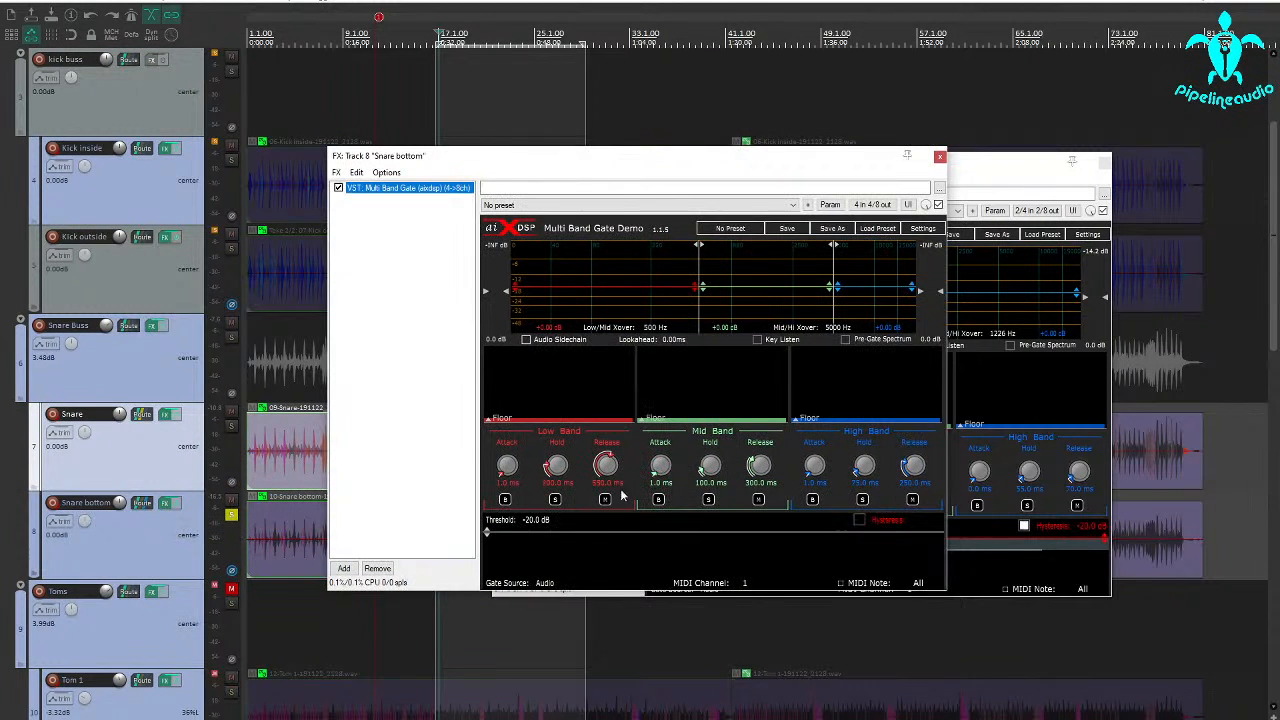
Lower the snare bottom gate's threshold to -INF dB and leave only its effects window open, clear of the snare bottom track
left_click_drag(591, 531, 591, 608)
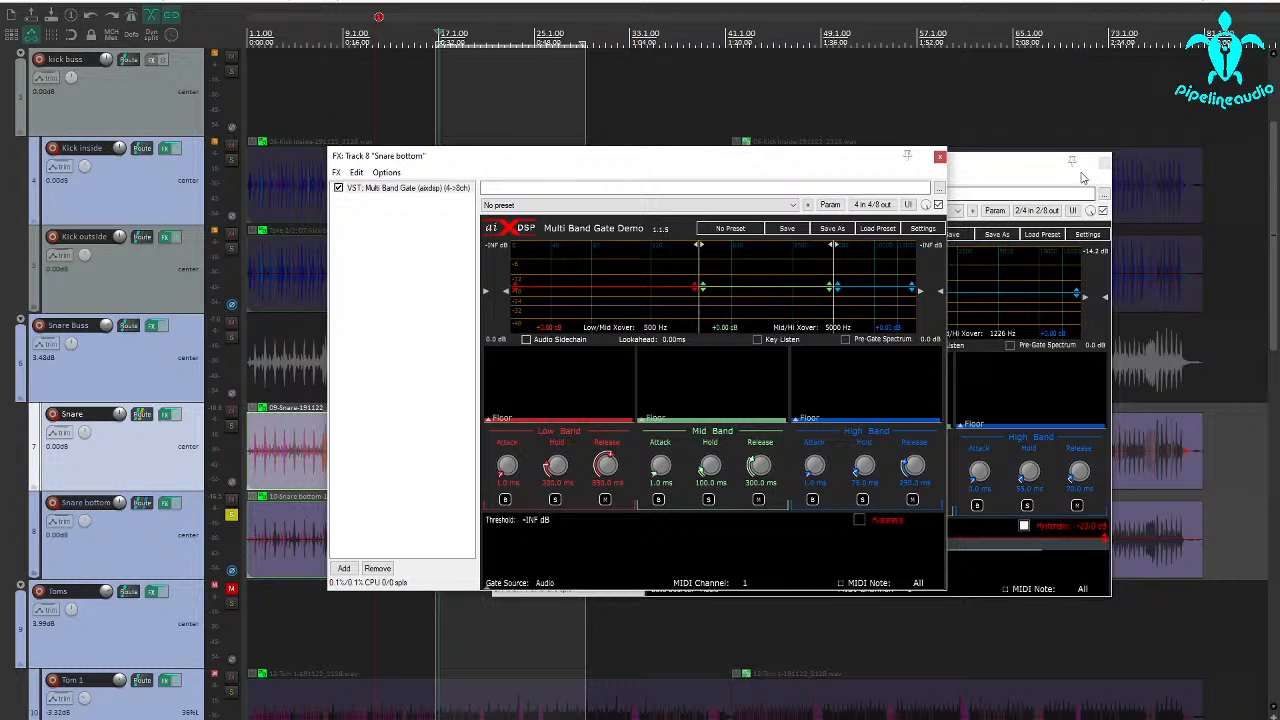
left_click(1104, 164)
left_click_drag(788, 158, 700, 42)
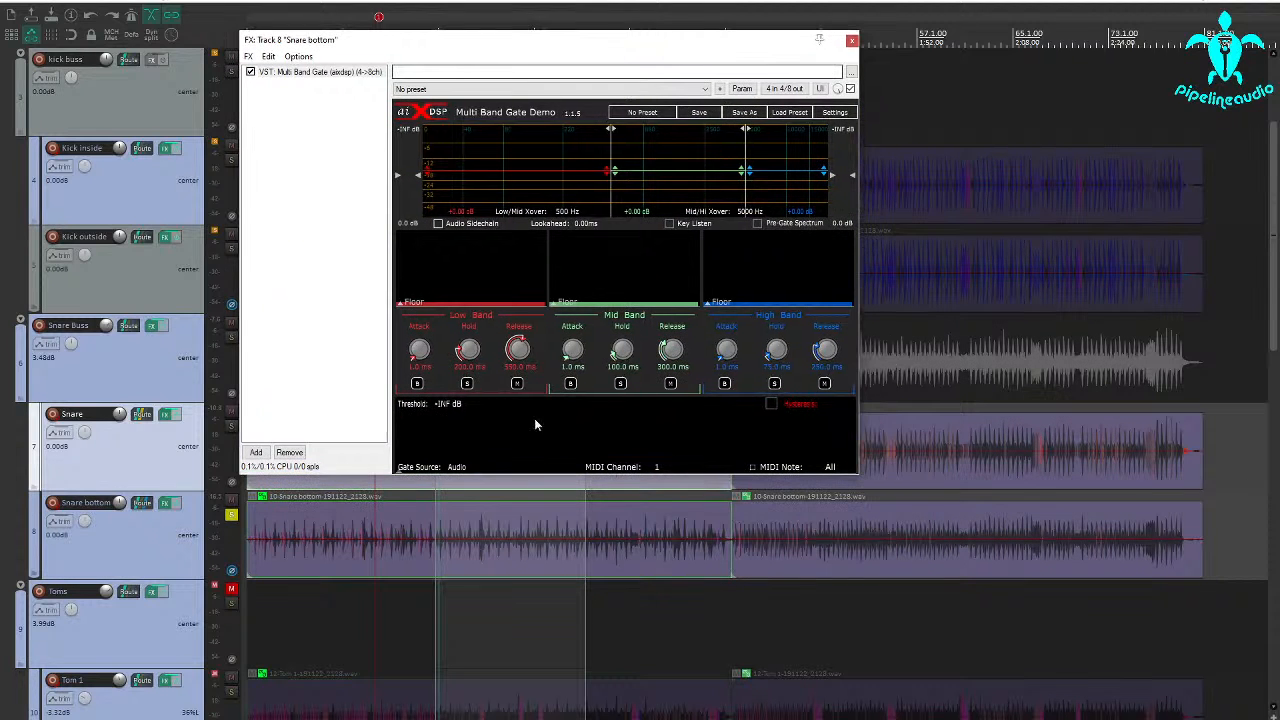
Audition the soloed snare bottom track from the start of the selected time range
left_click(437, 607)
key("space")
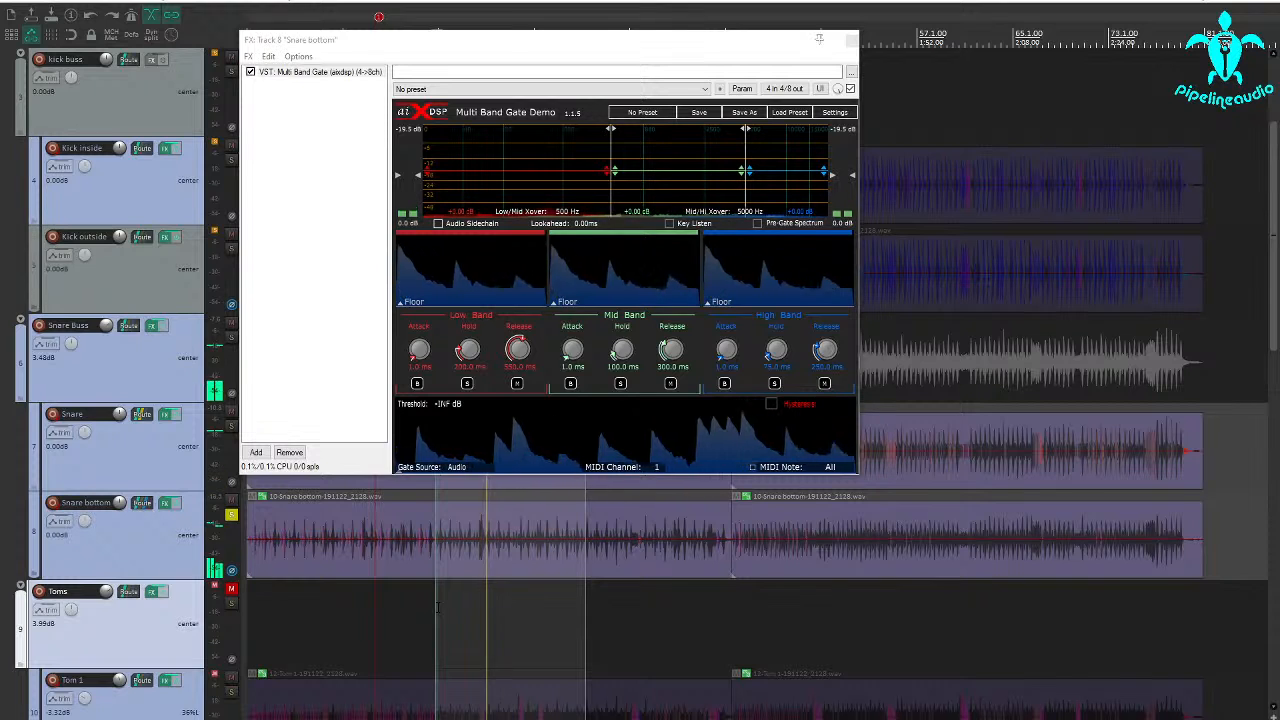
key("space")
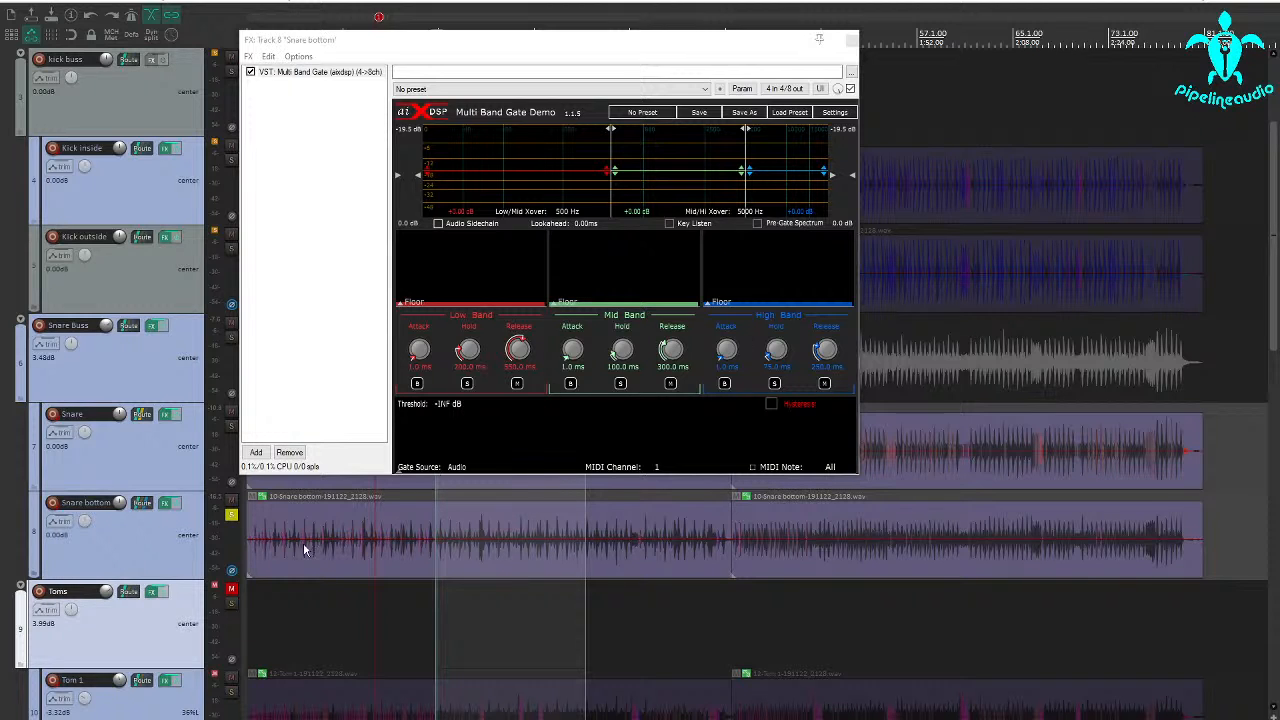
key("space")
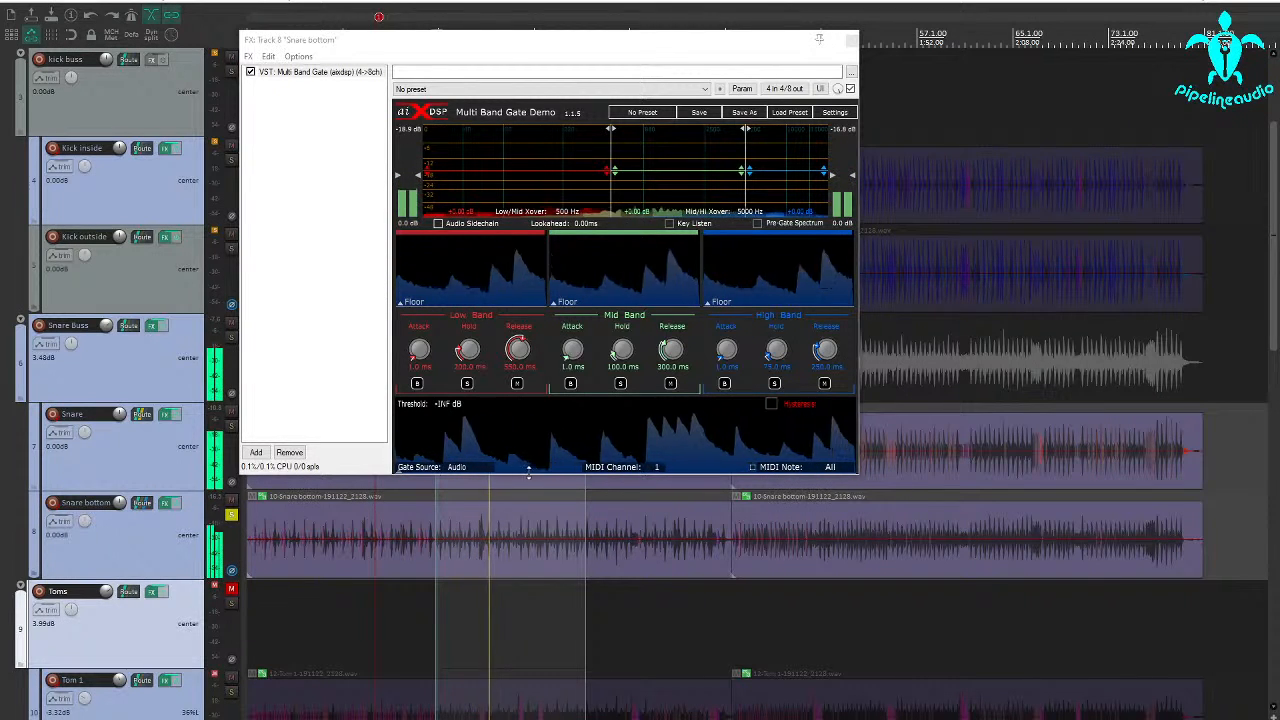
key("space")
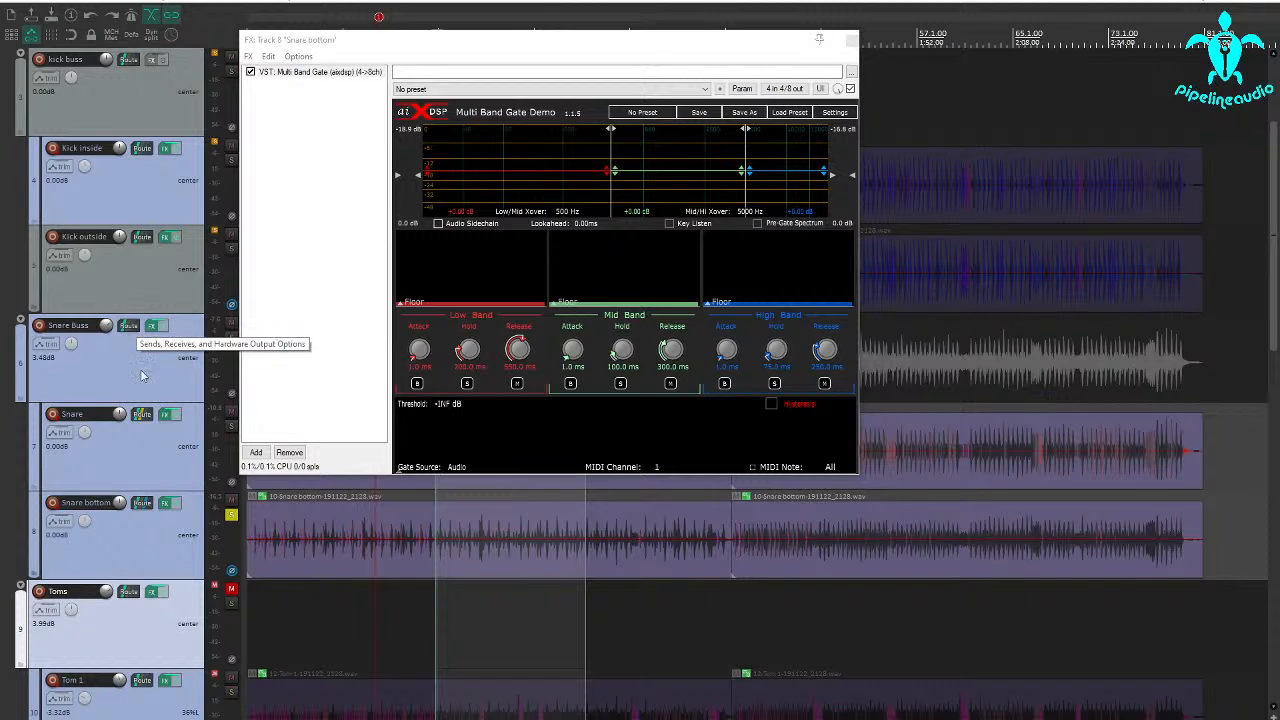
Delete the existing send from the Snare track to the Snare bottom track
left_click(138, 430)
left_click(140, 414)
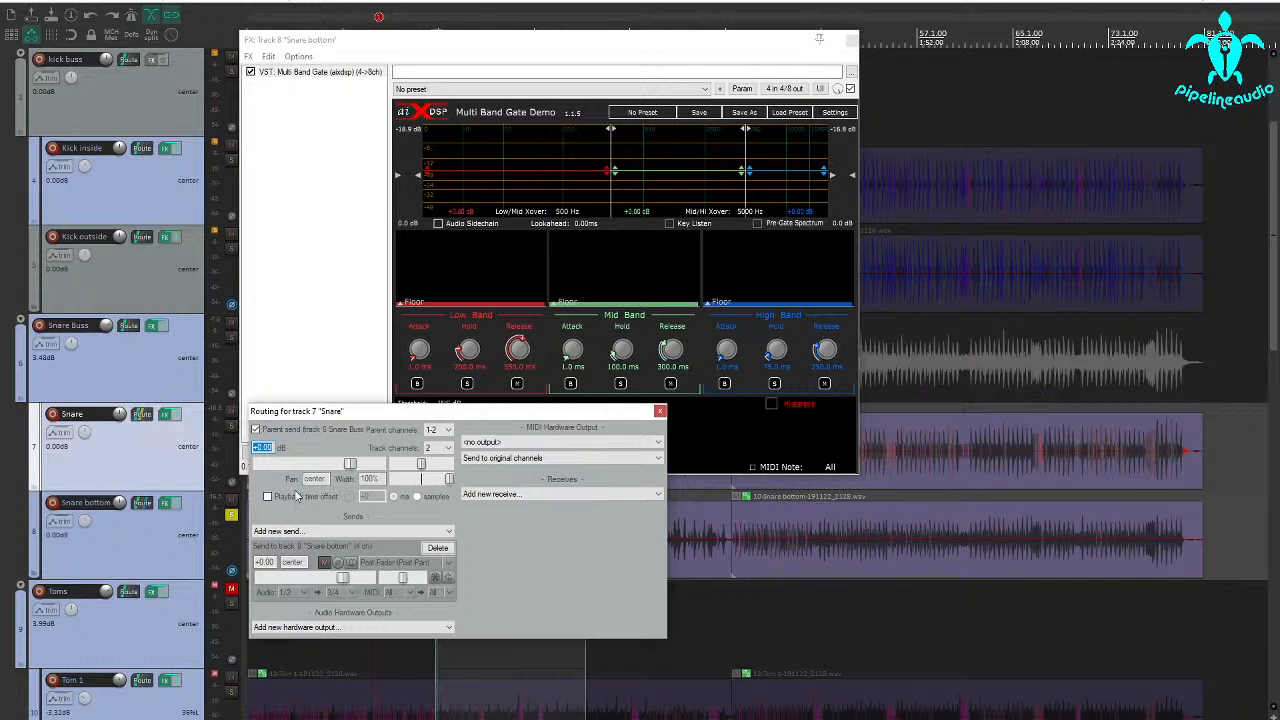
left_click(439, 548)
left_click(660, 411)
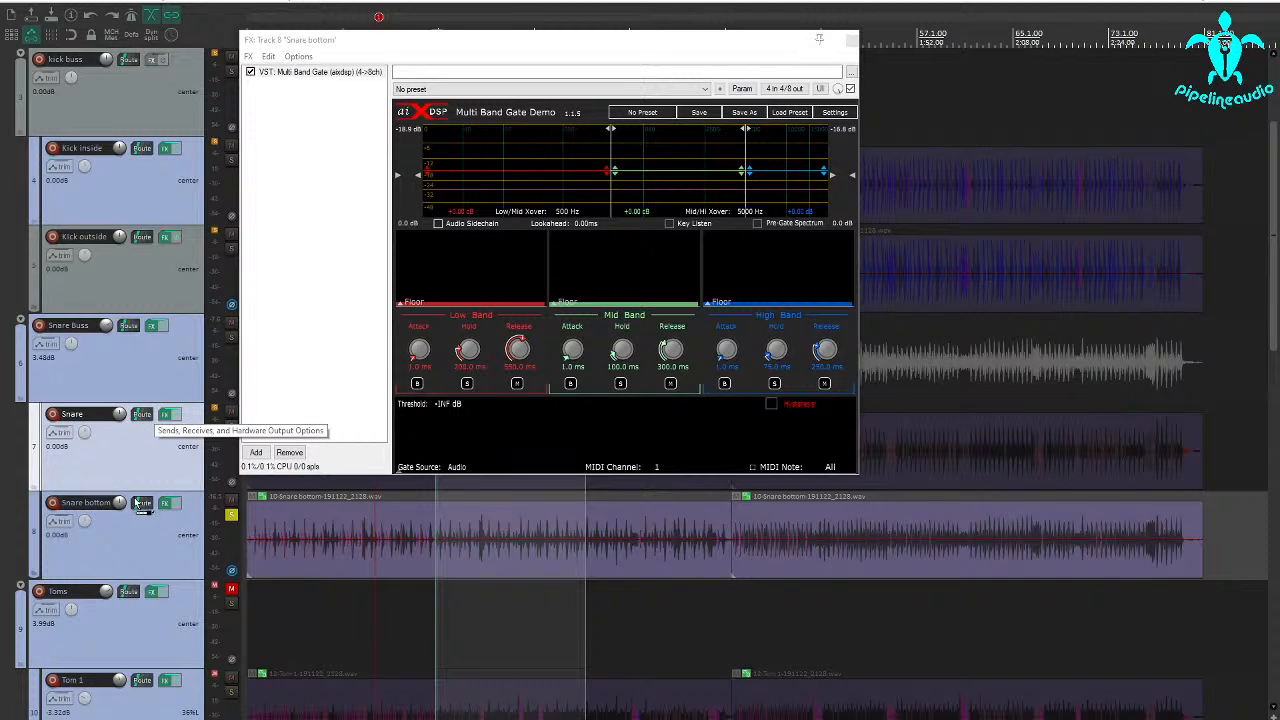
Create a send from the Snare track to the Snare bottom track, routing audio channels 1/2 to 3/4
left_click_drag(142, 507, 142, 507)
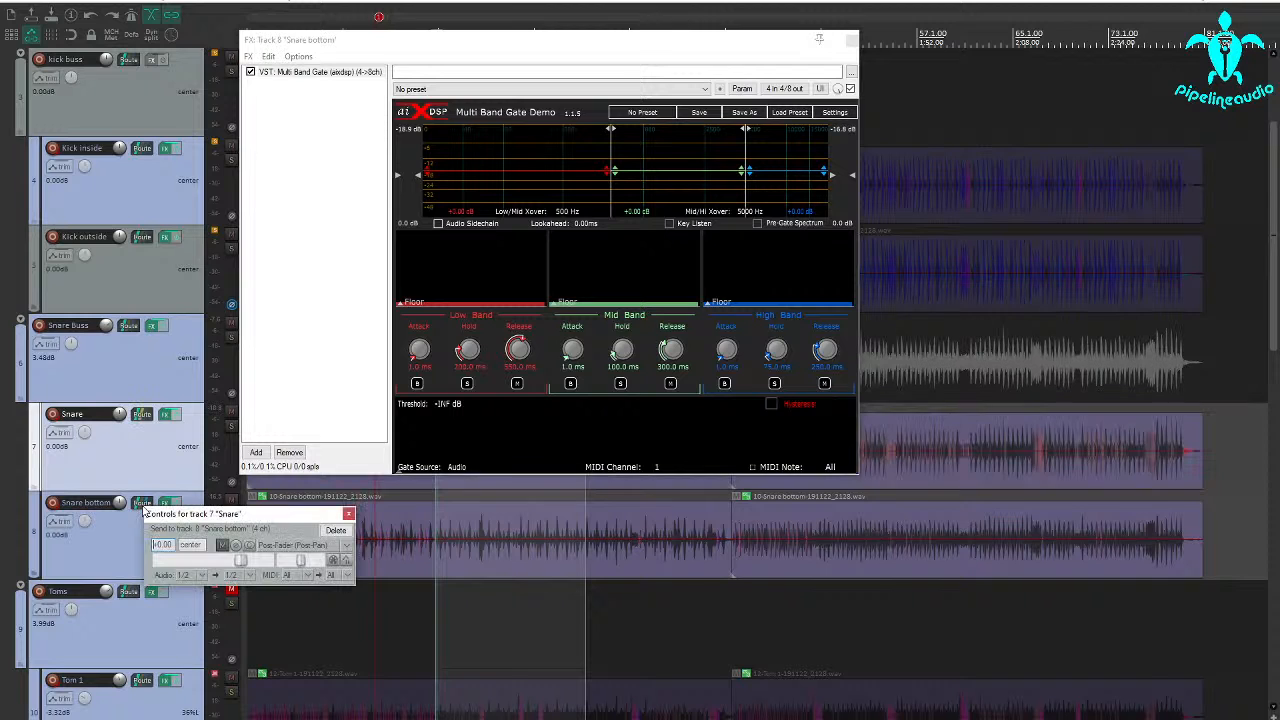
left_click(249, 577)
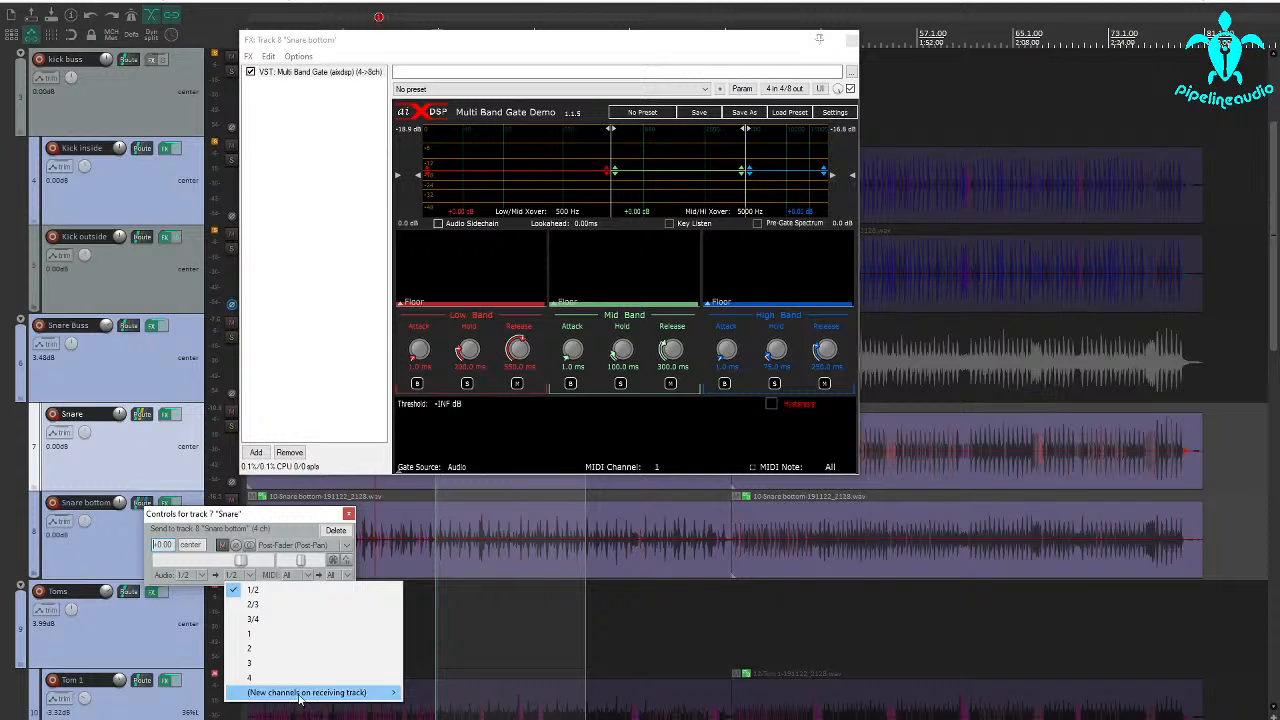
mouse_move(299, 695)
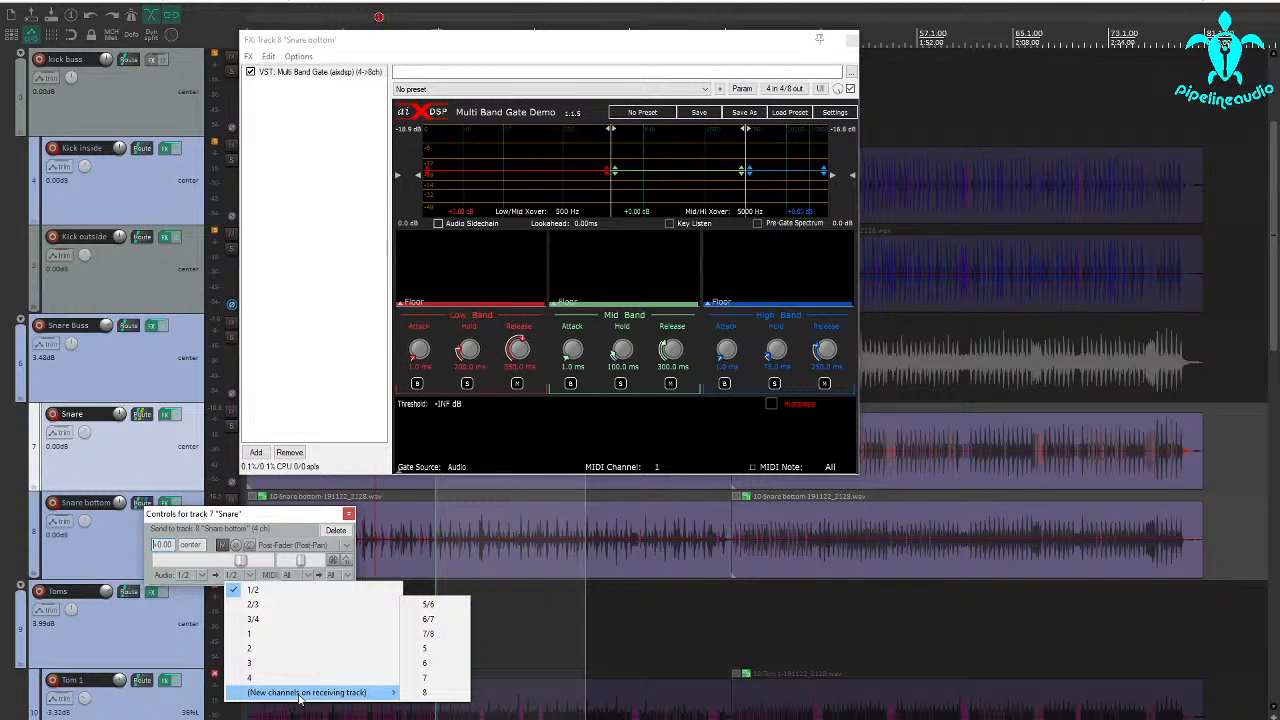
left_click(253, 620)
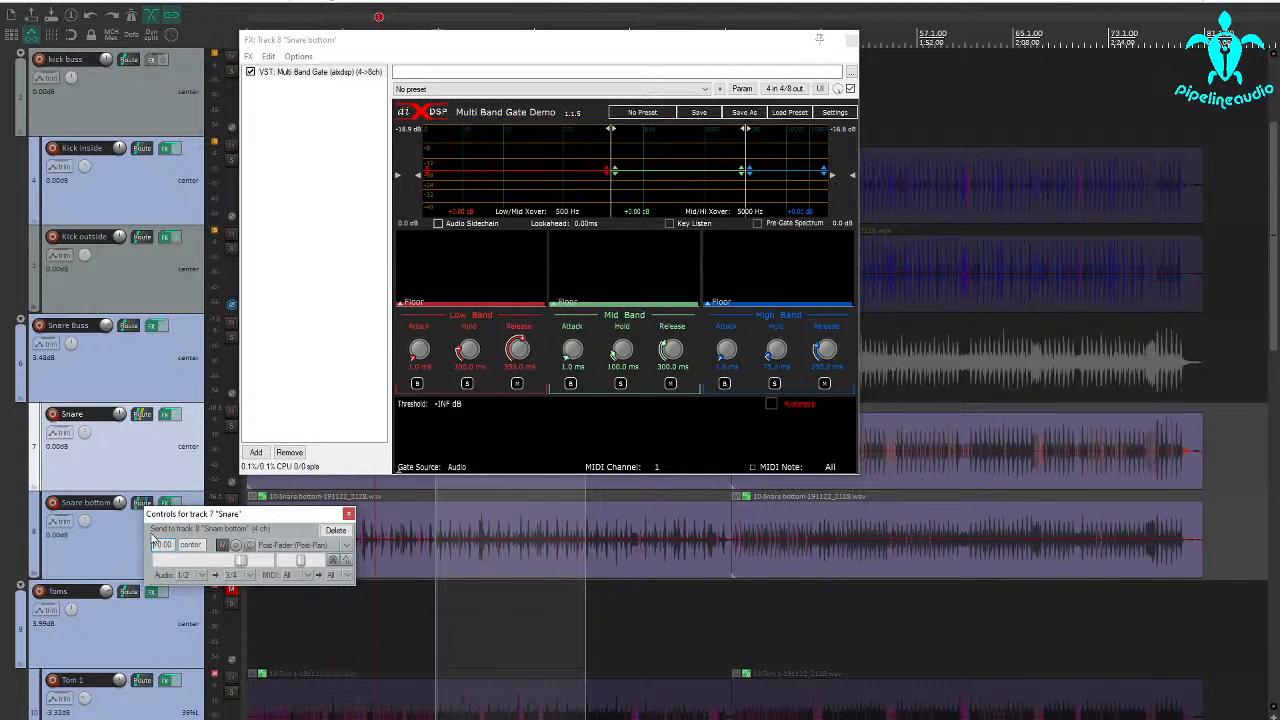
left_click(348, 515)
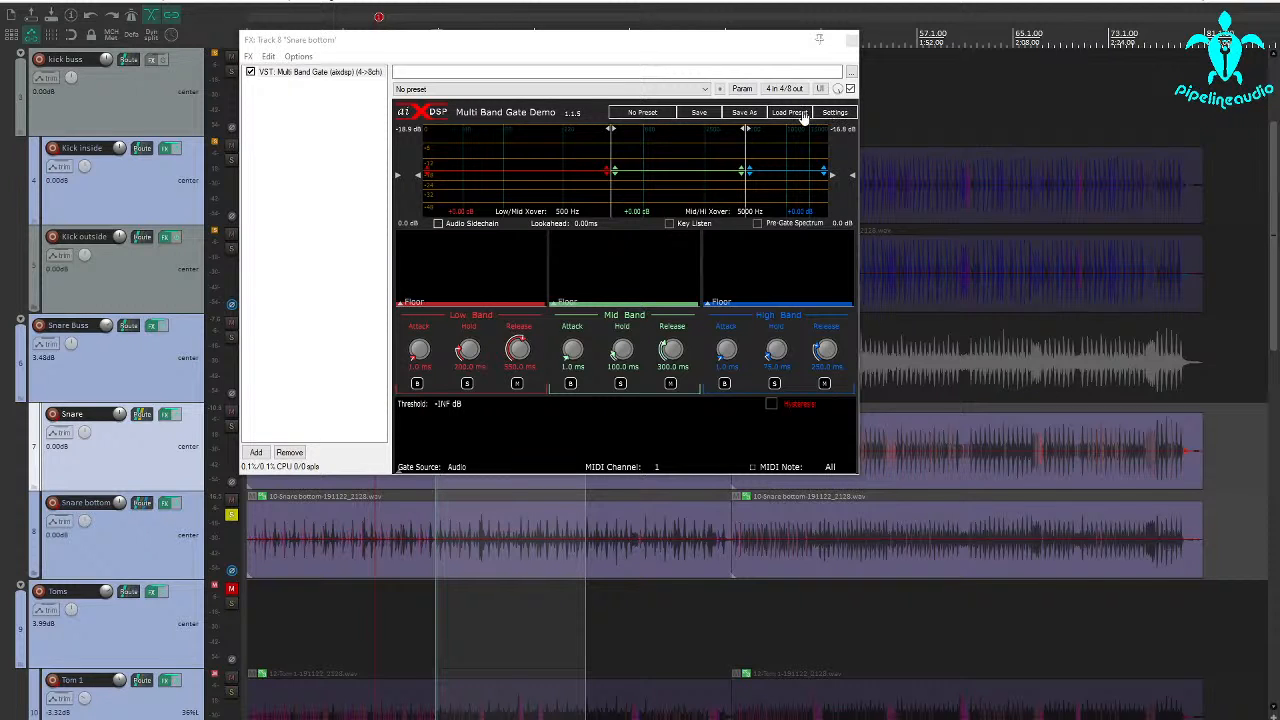
Check the gate's plug-in pin connections and set the snare bottom's receive from the Snare track to Pre-Fader (Post-FX)
left_click(772, 90)
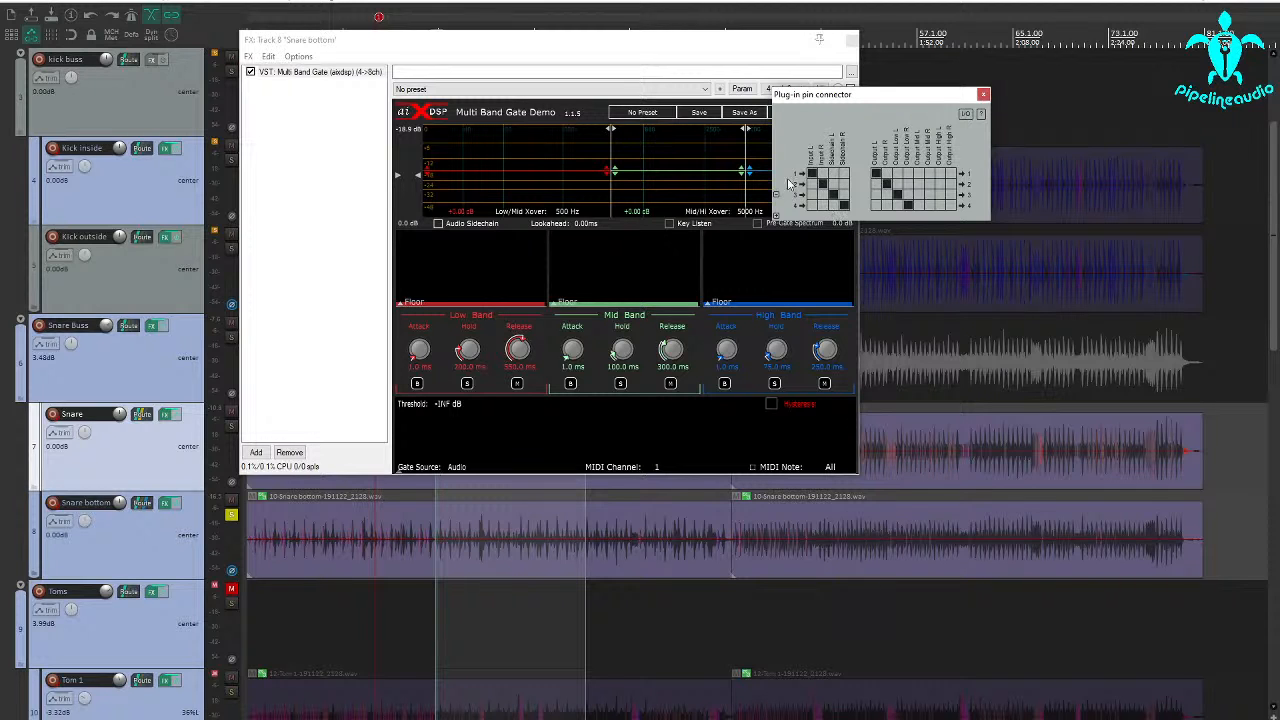
left_click(612, 43)
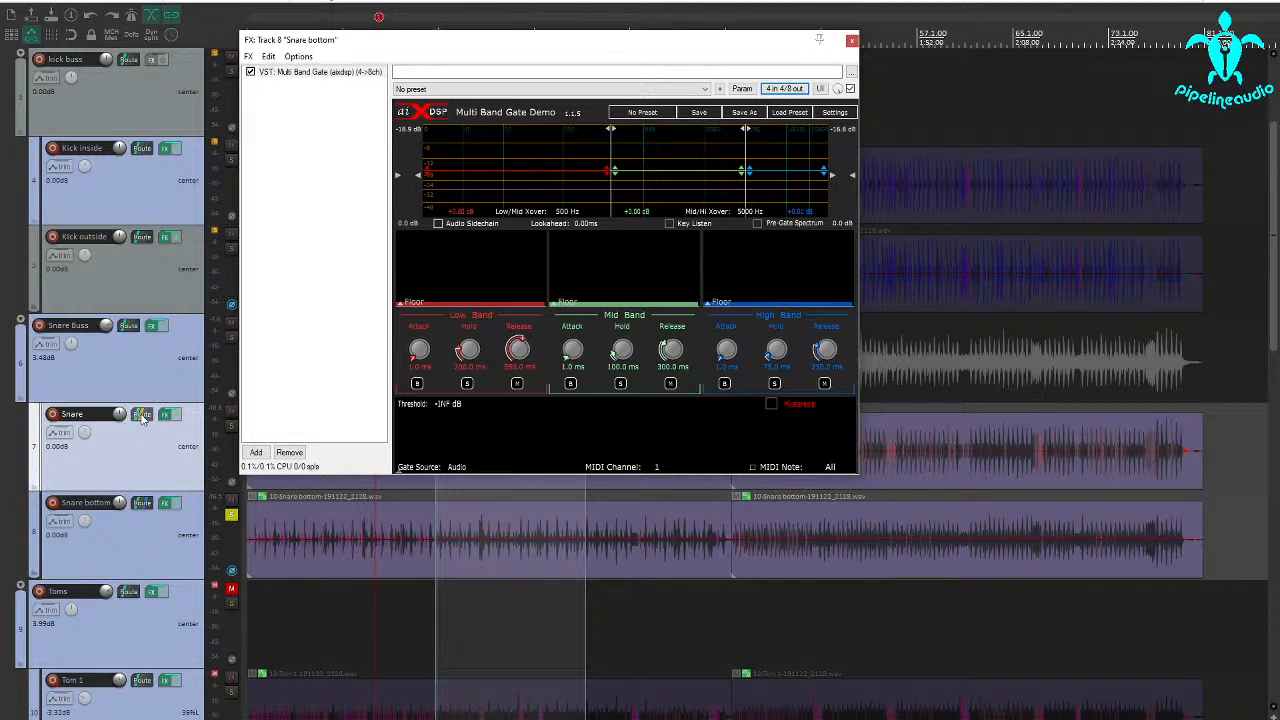
left_click(142, 503)
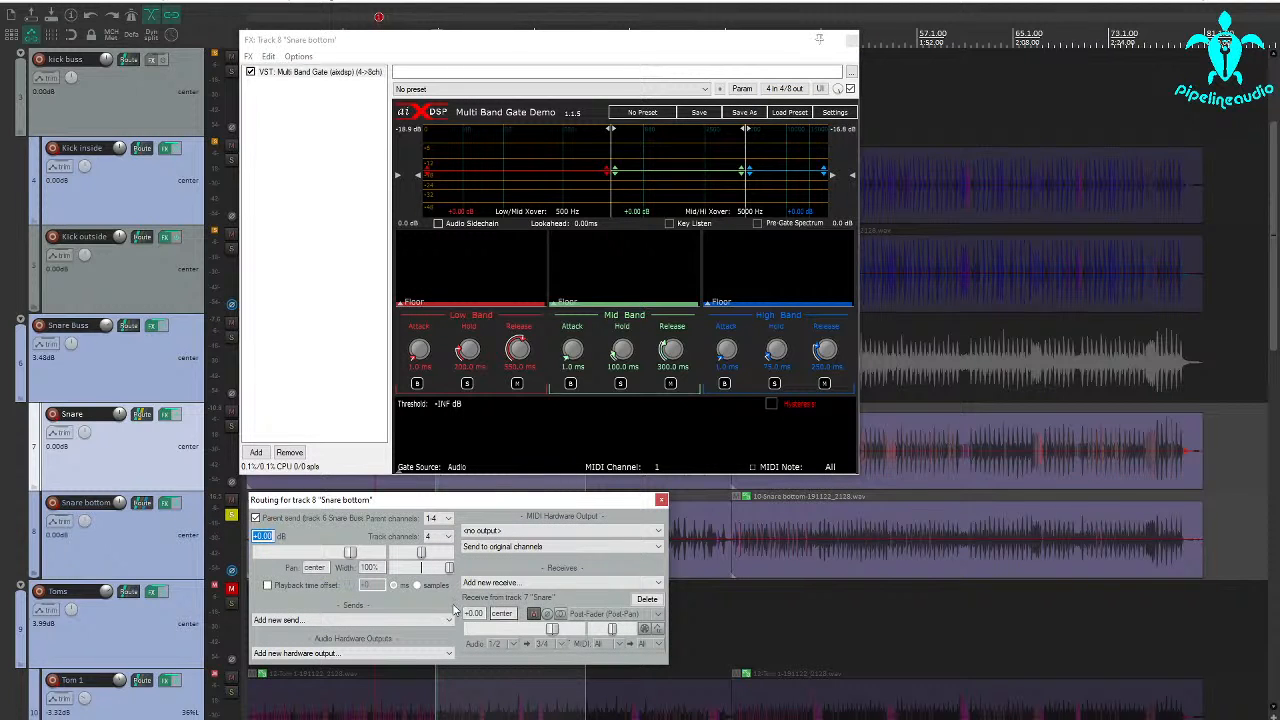
left_click(656, 614)
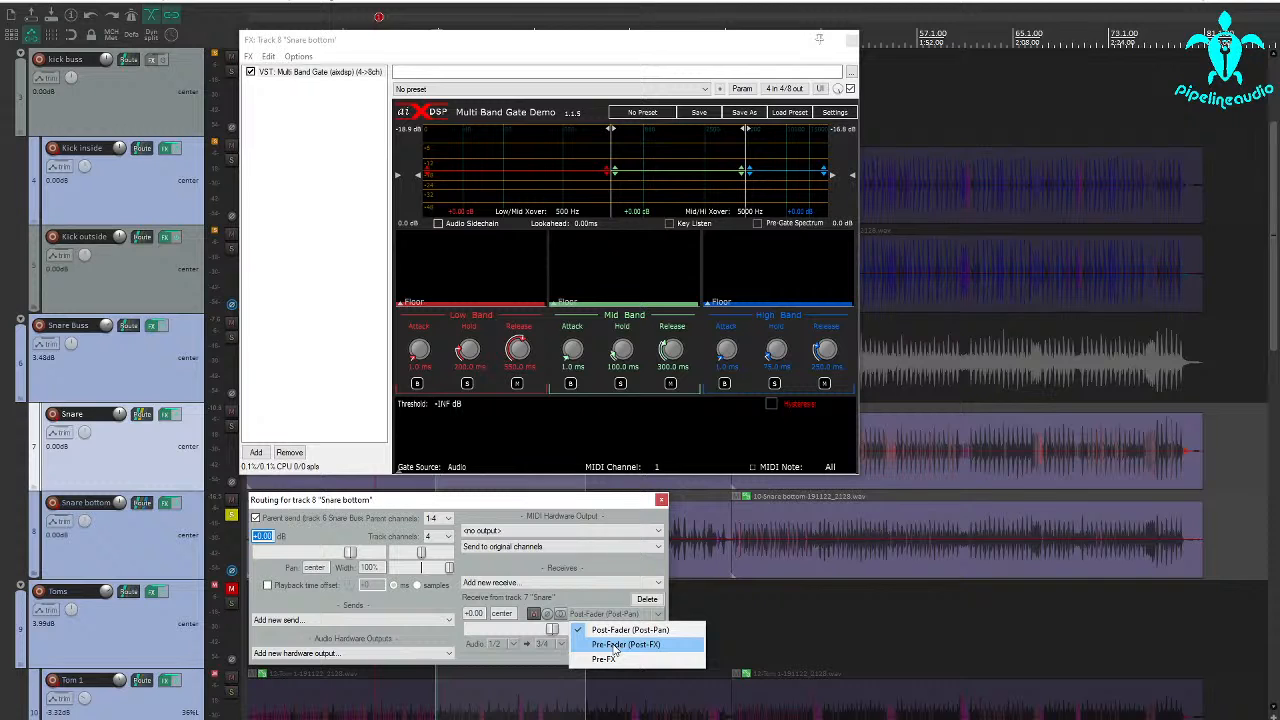
left_click(615, 645)
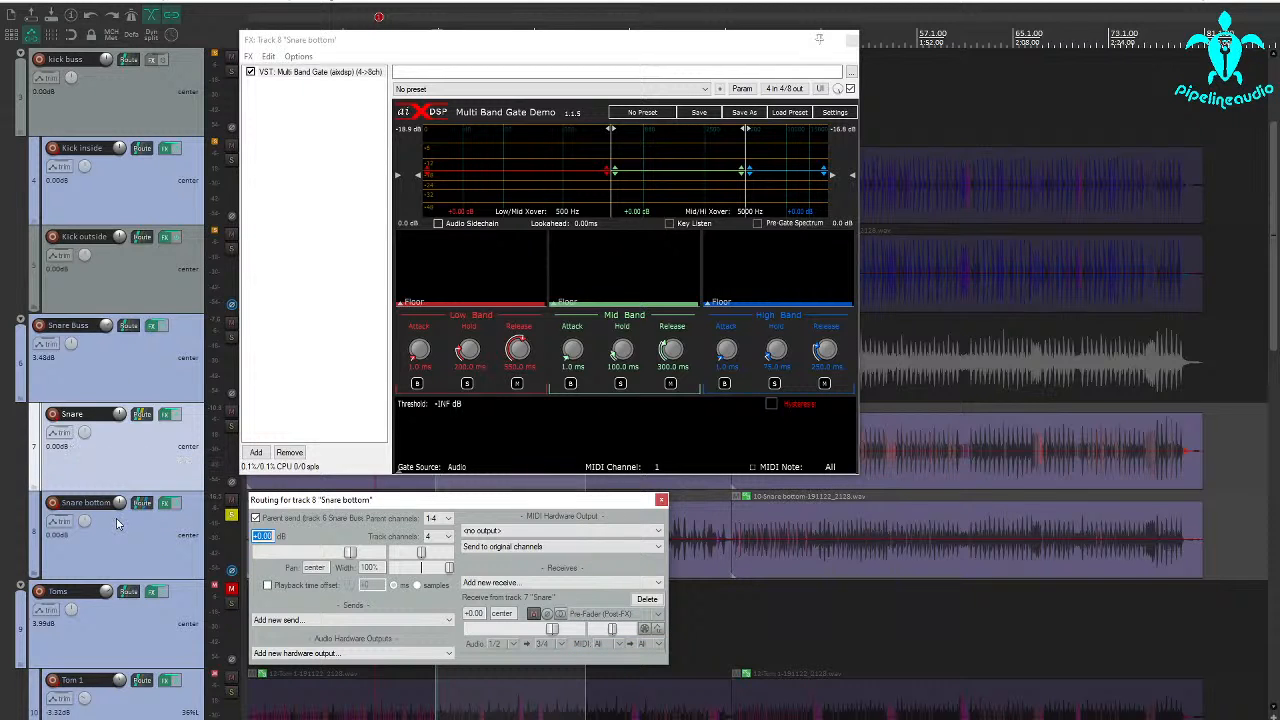
left_click(660, 500)
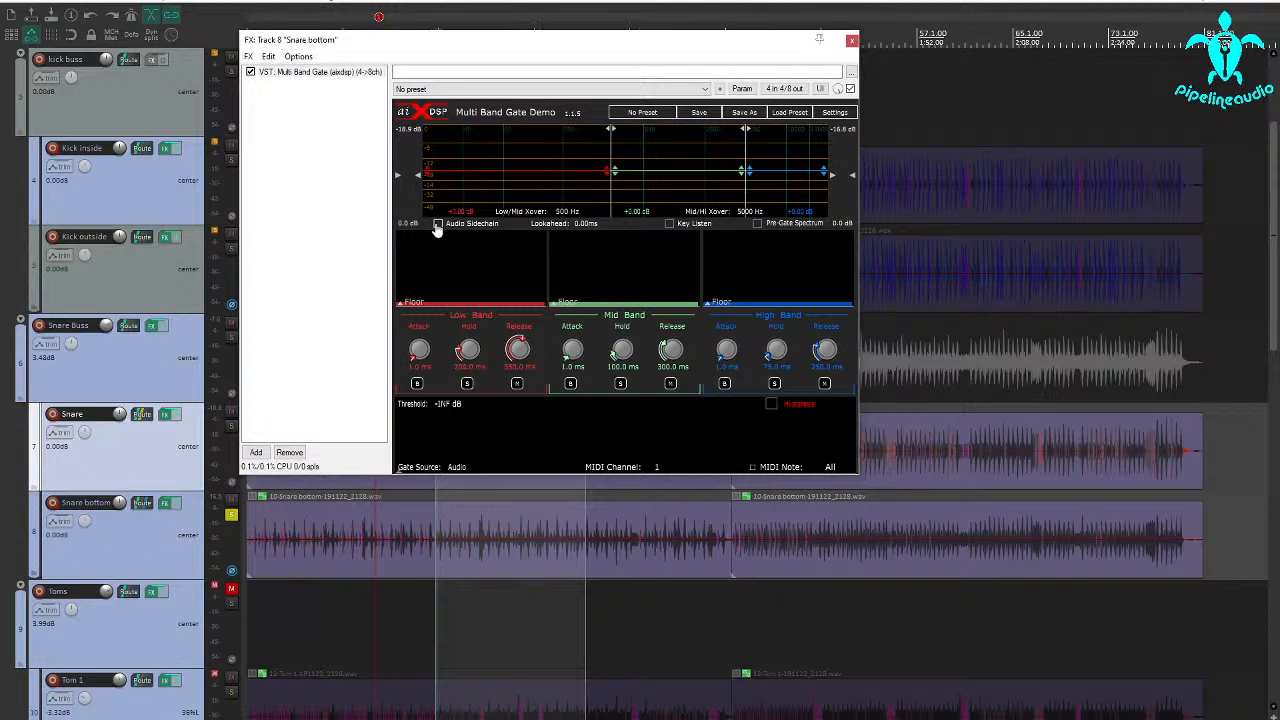
Enable the gate's audio sidechain and set its key high-pass frequency to 76 Hz, using Key Listen temporarily to audition the signal
left_click(669, 224)
left_click(435, 590)
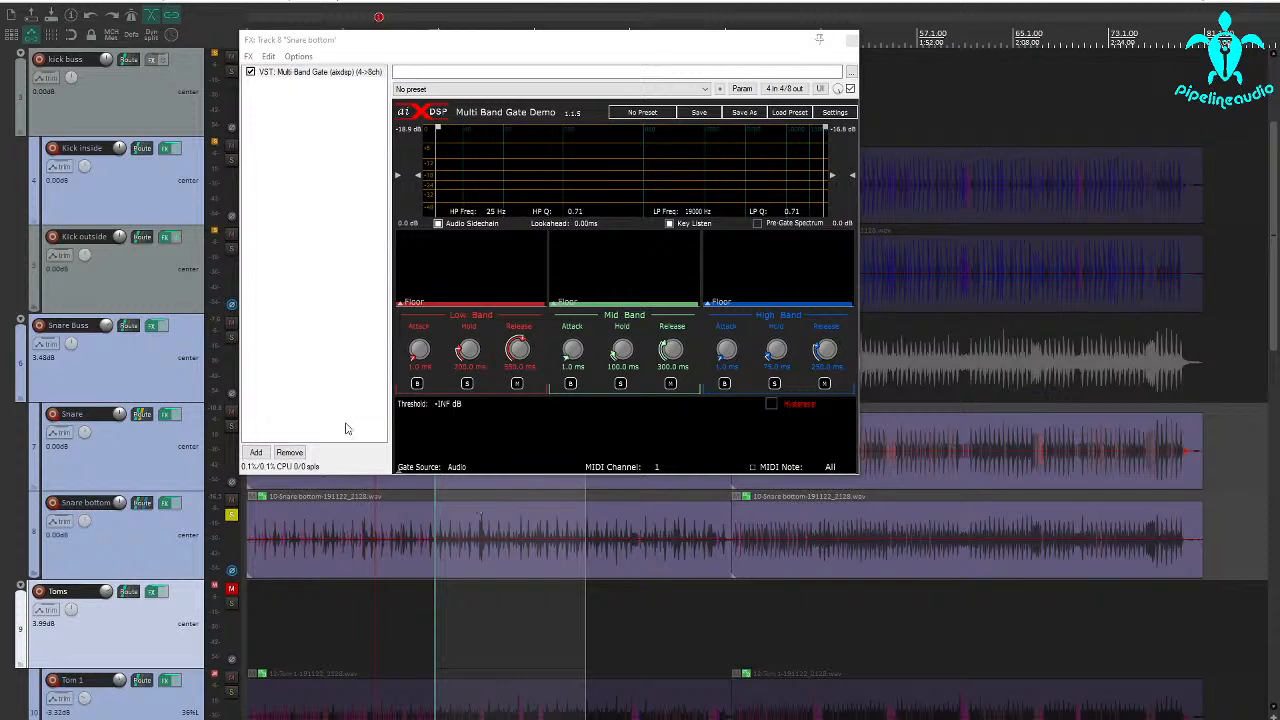
key("space")
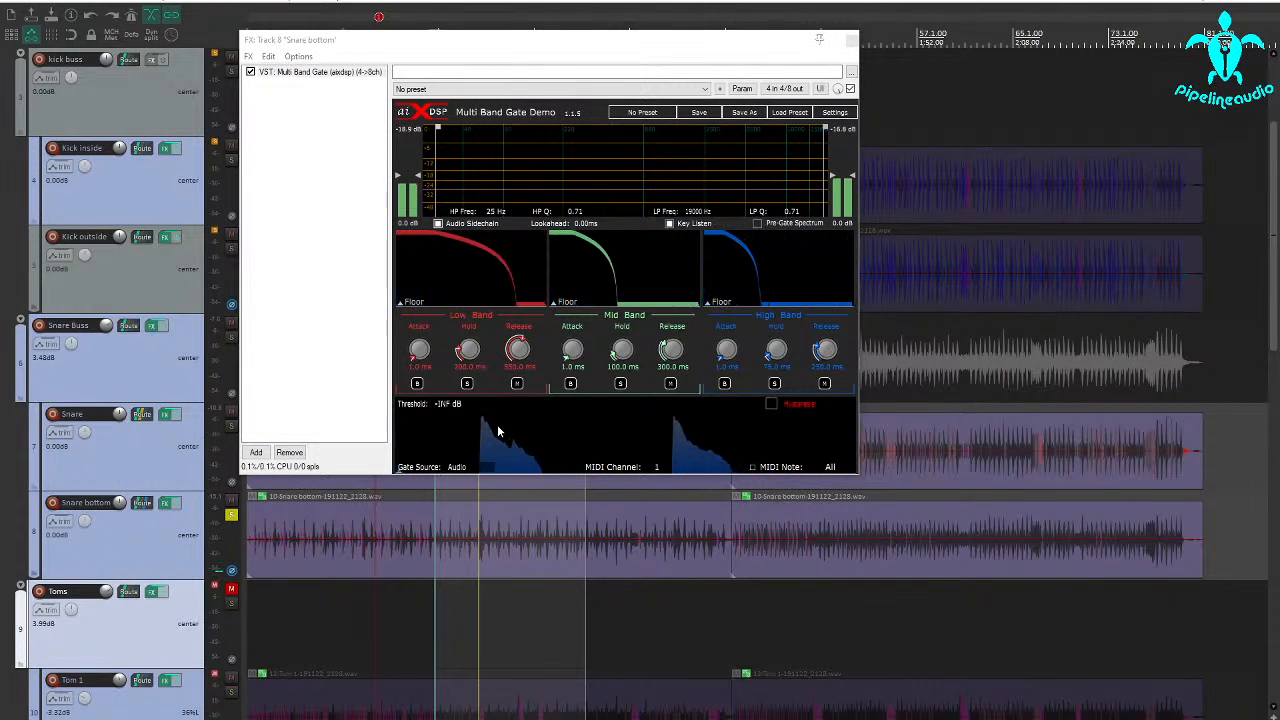
key("space")
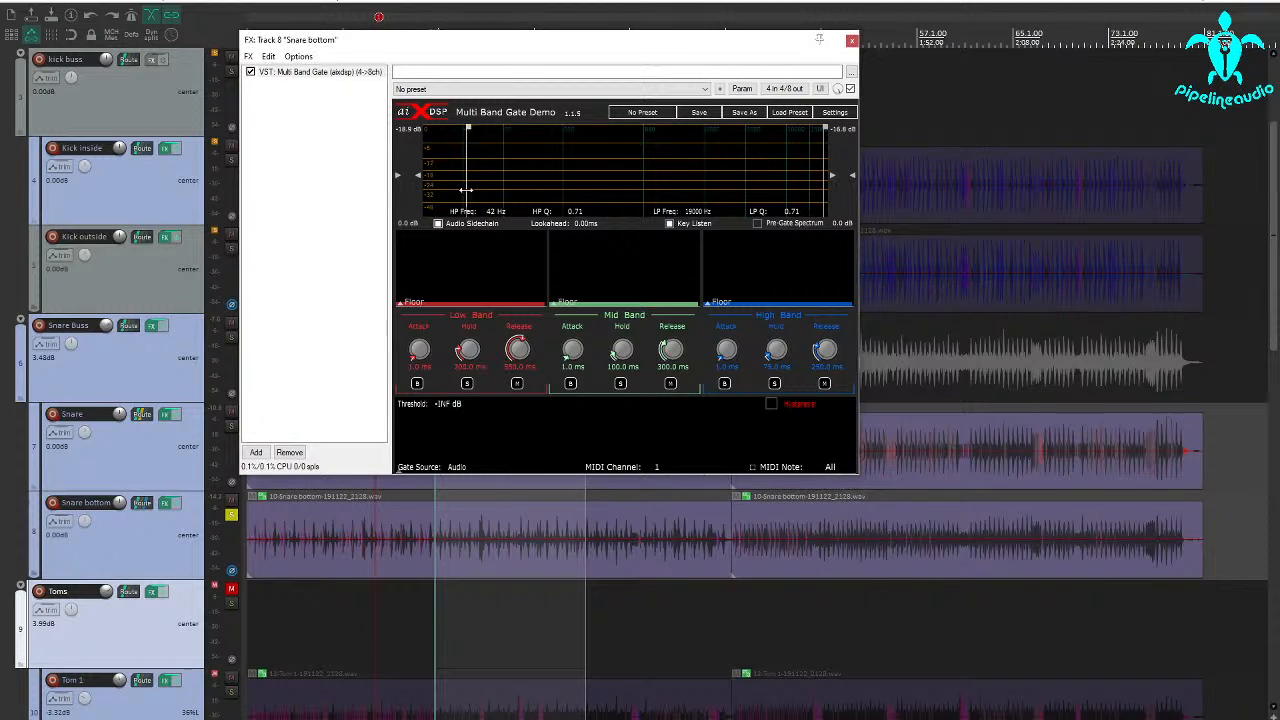
left_click(670, 224)
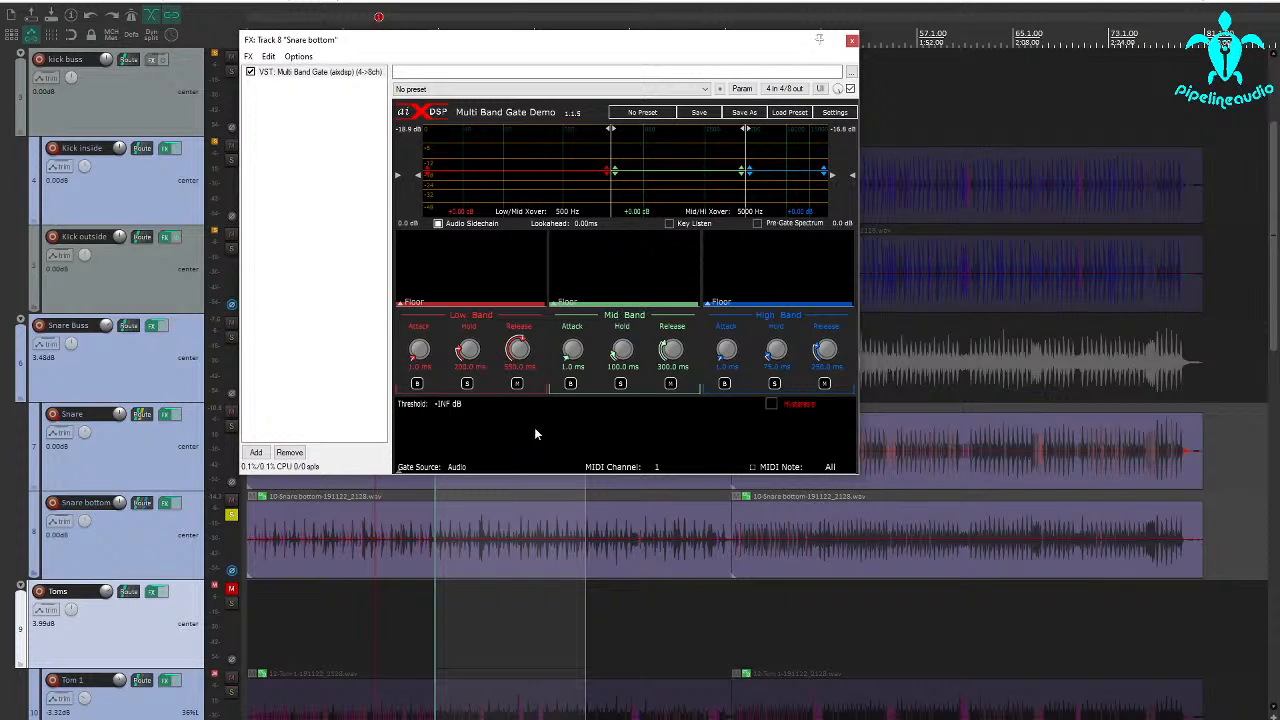
During playback, set the threshold to -37.9 dB and low/mid crossover to 460 Hz, mute the low band, and set mid band release to 220 ms
key("space")
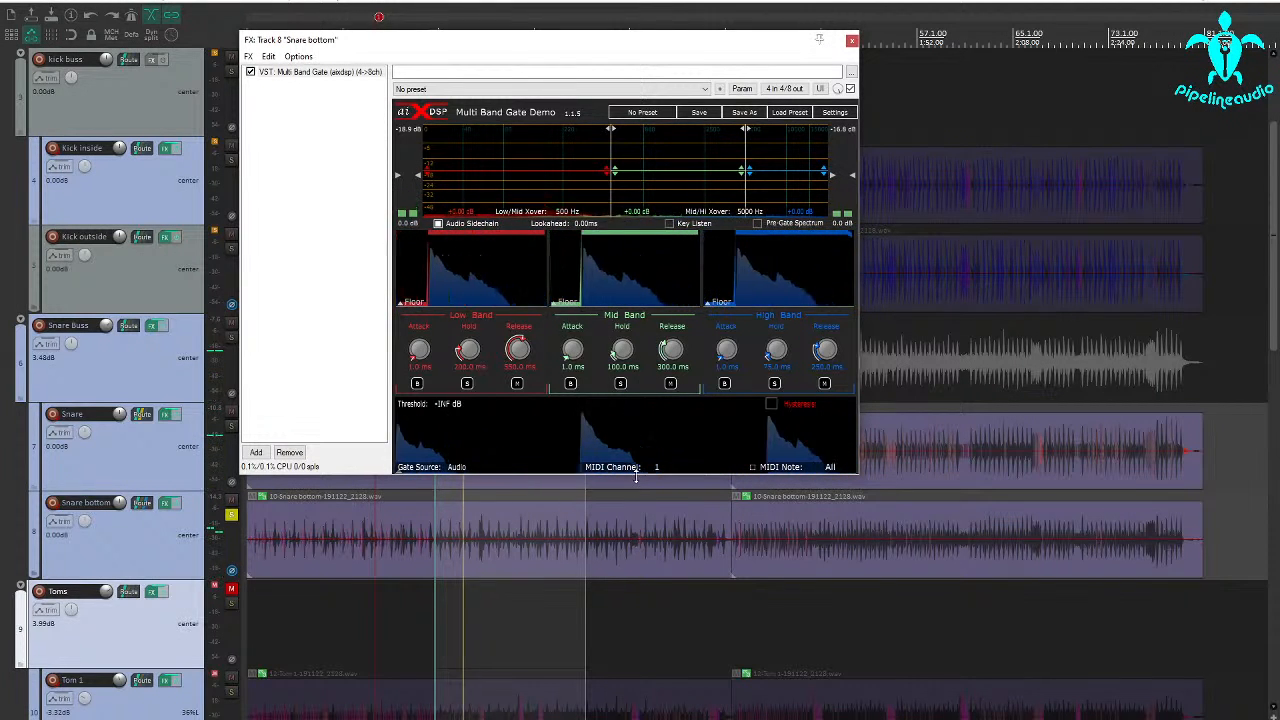
left_click_drag(640, 474, 636, 435)
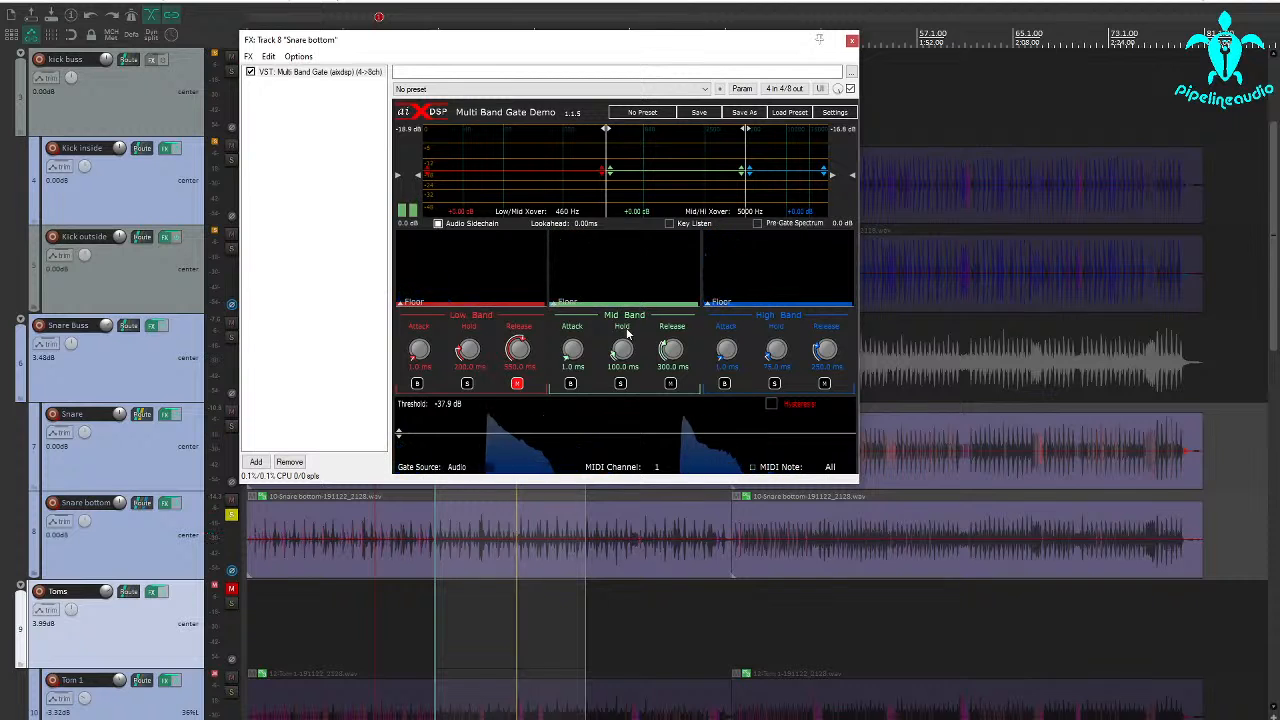
left_click_drag(673, 350, 669, 366)
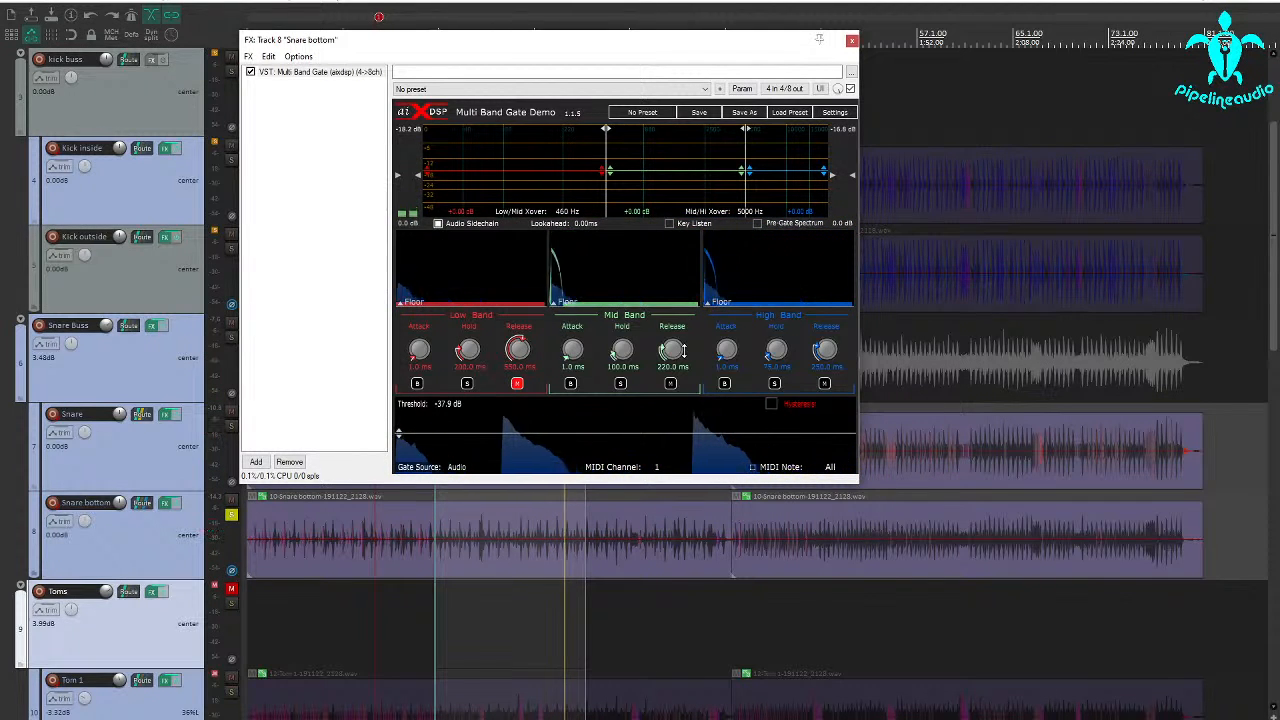
Audition the gate's high band soloed on the snare bottom and set its hold to 283 ms
left_click(775, 384)
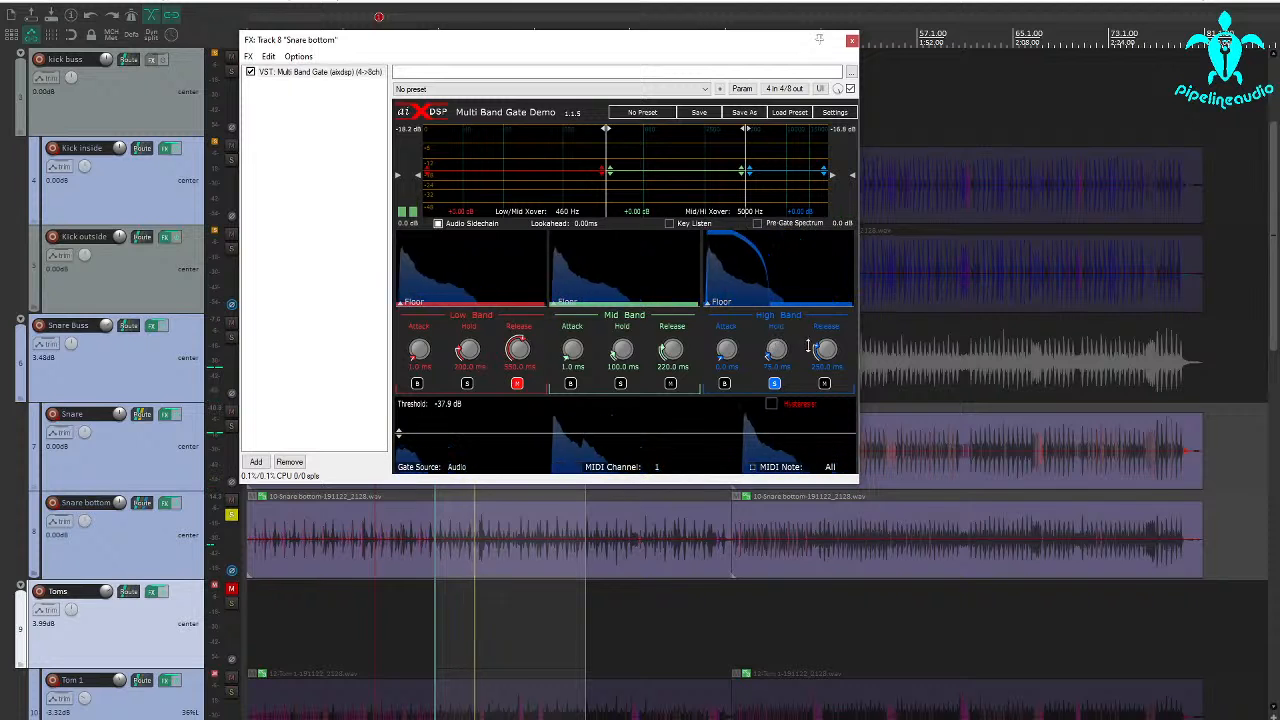
left_click_drag(776, 348, 774, 287)
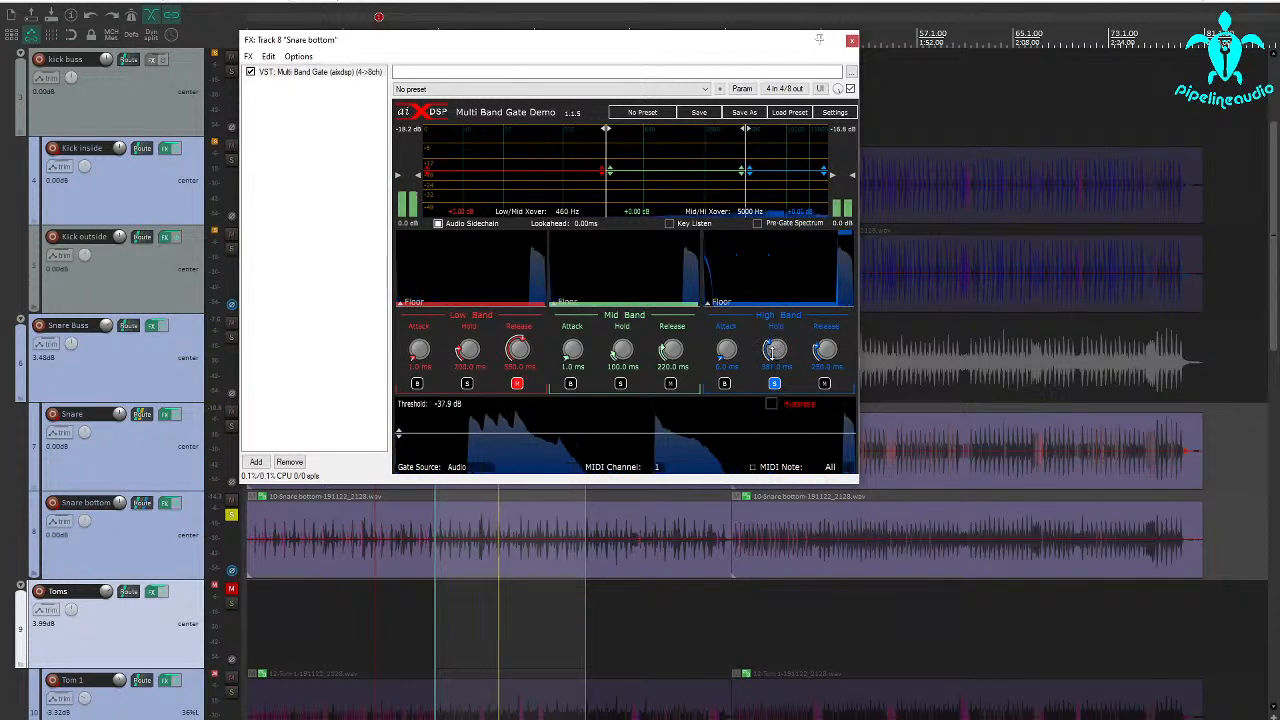
left_click_drag(772, 352, 773, 372)
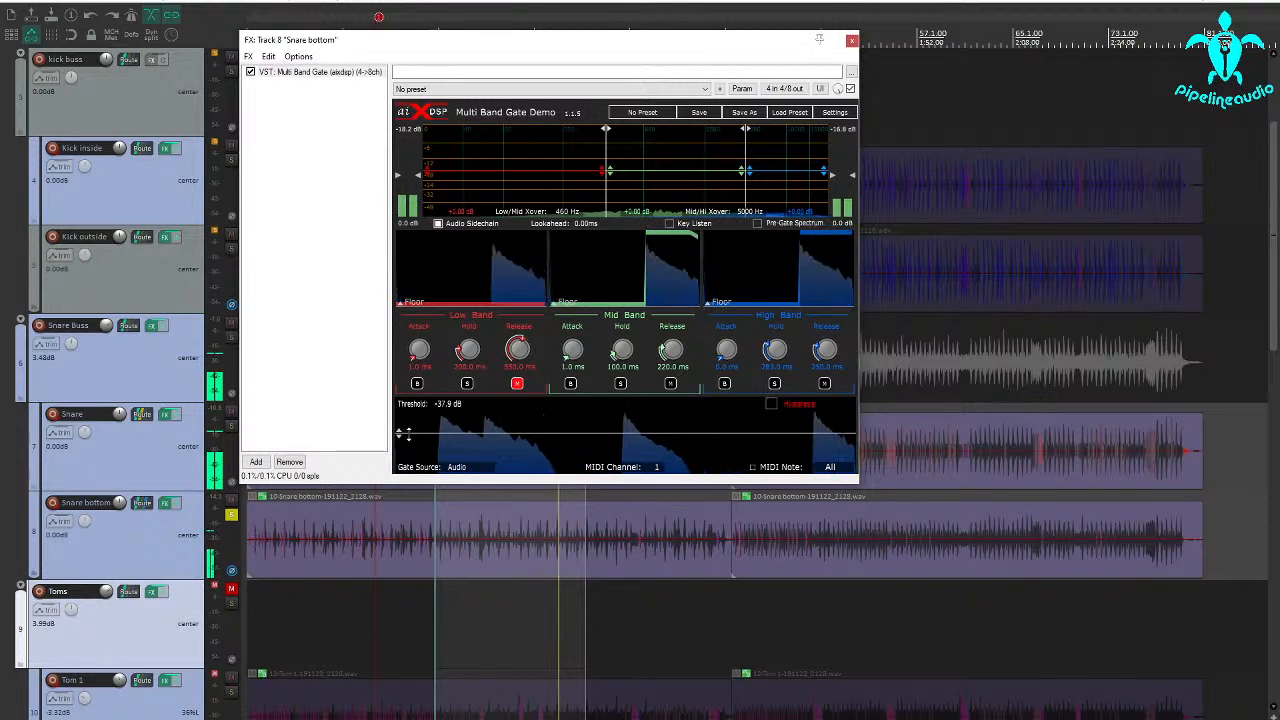
Unsolo Snare bottom and solo Snare Buss, briefly muting the Snare track to audition the gated bottom mic within the buss
left_click(234, 518)
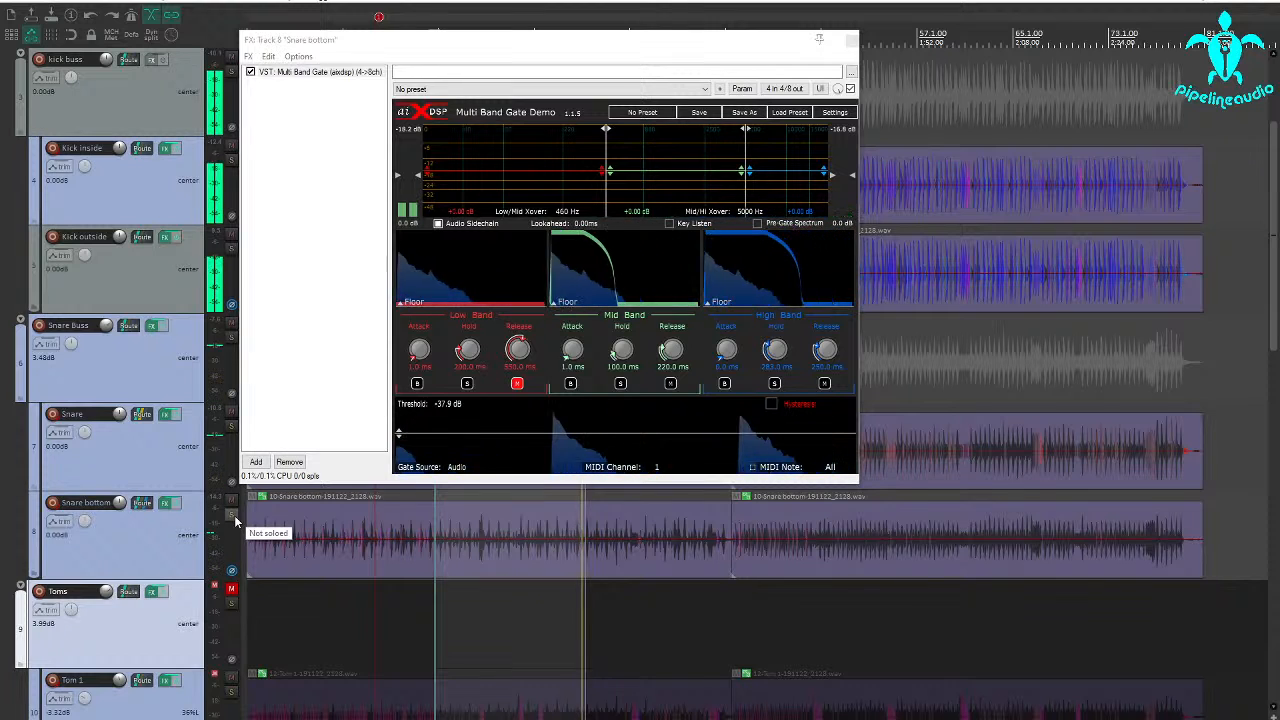
left_click(230, 339)
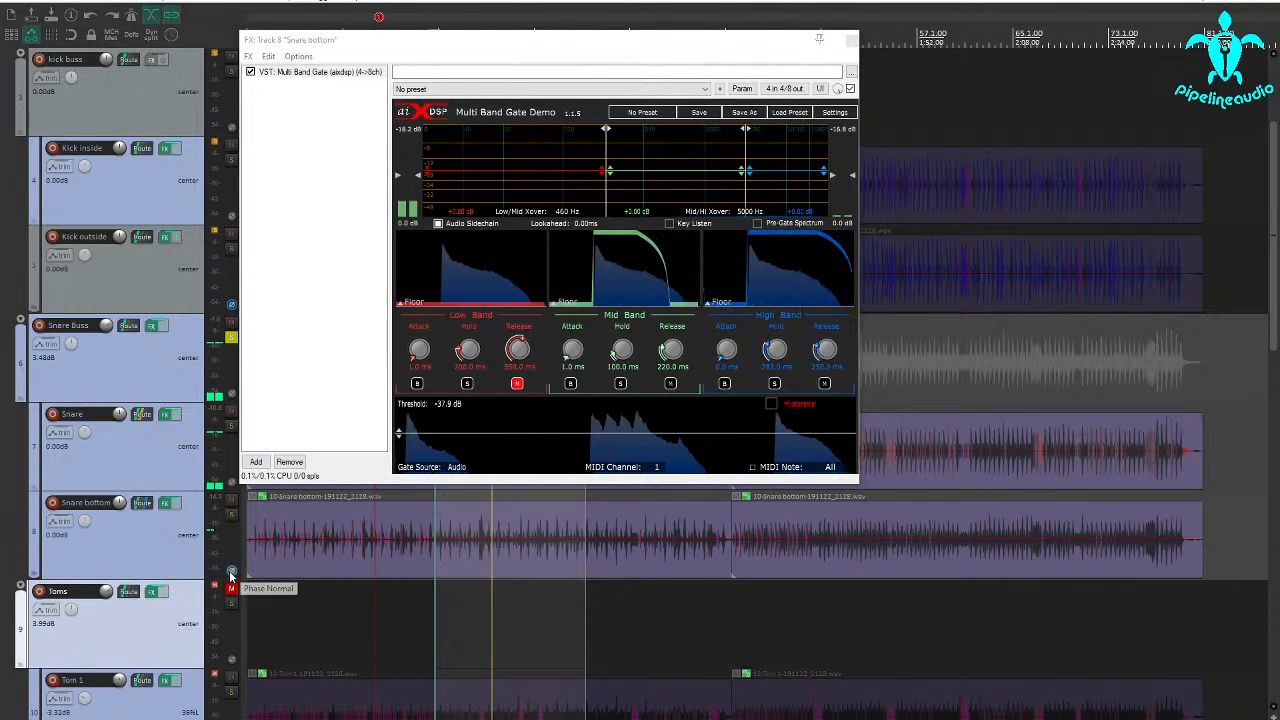
left_click(230, 413)
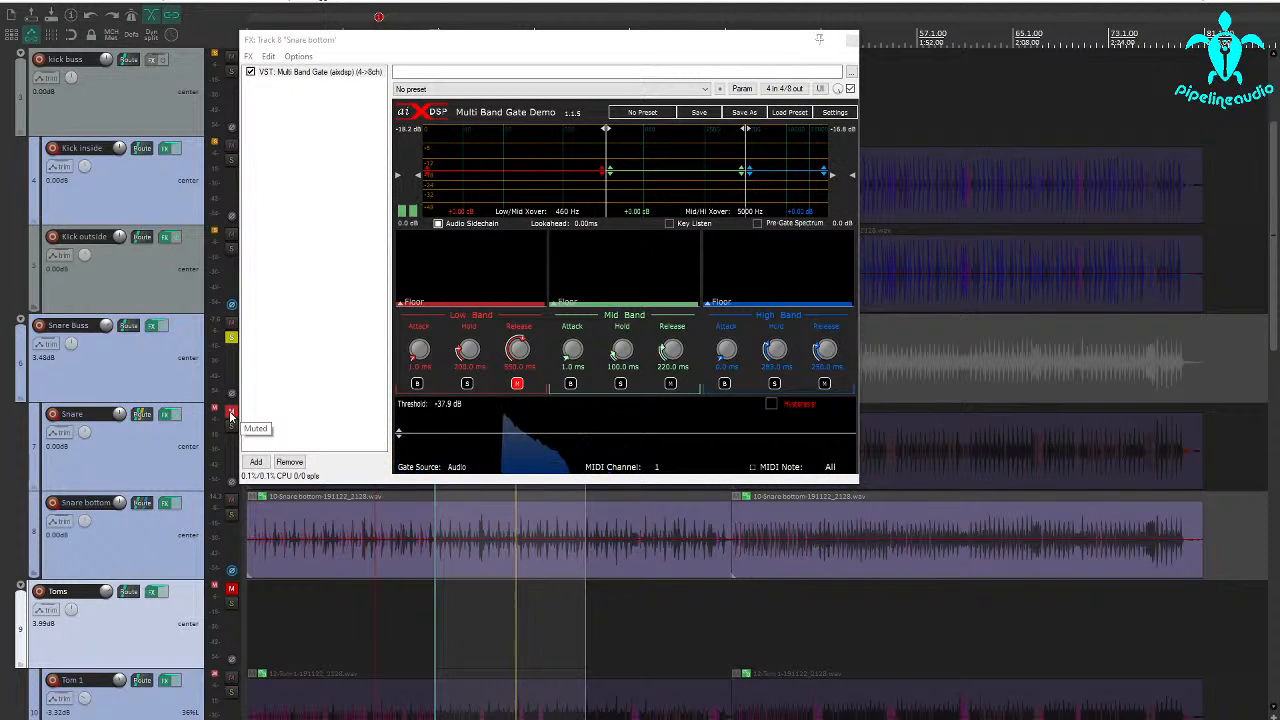
left_click(230, 413)
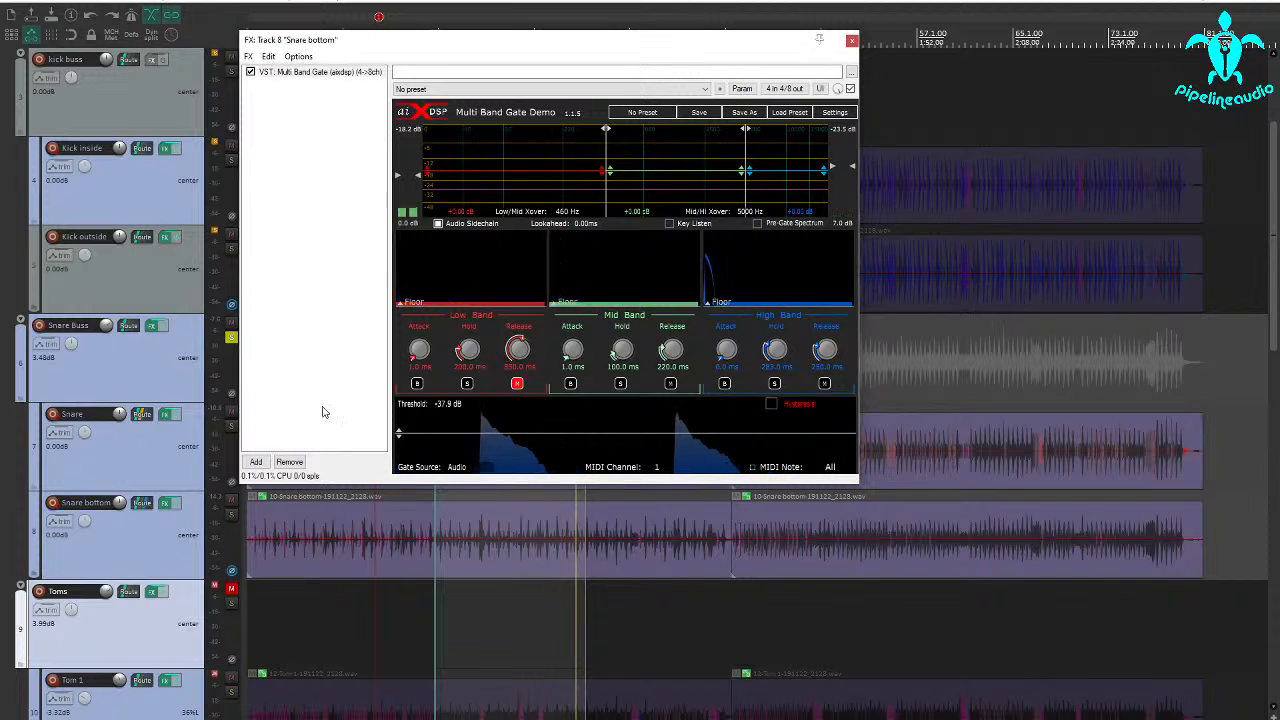
Turn off the Snare bottom track's phase inversion and lower its volume to -5.43 dB
left_click(232, 573)
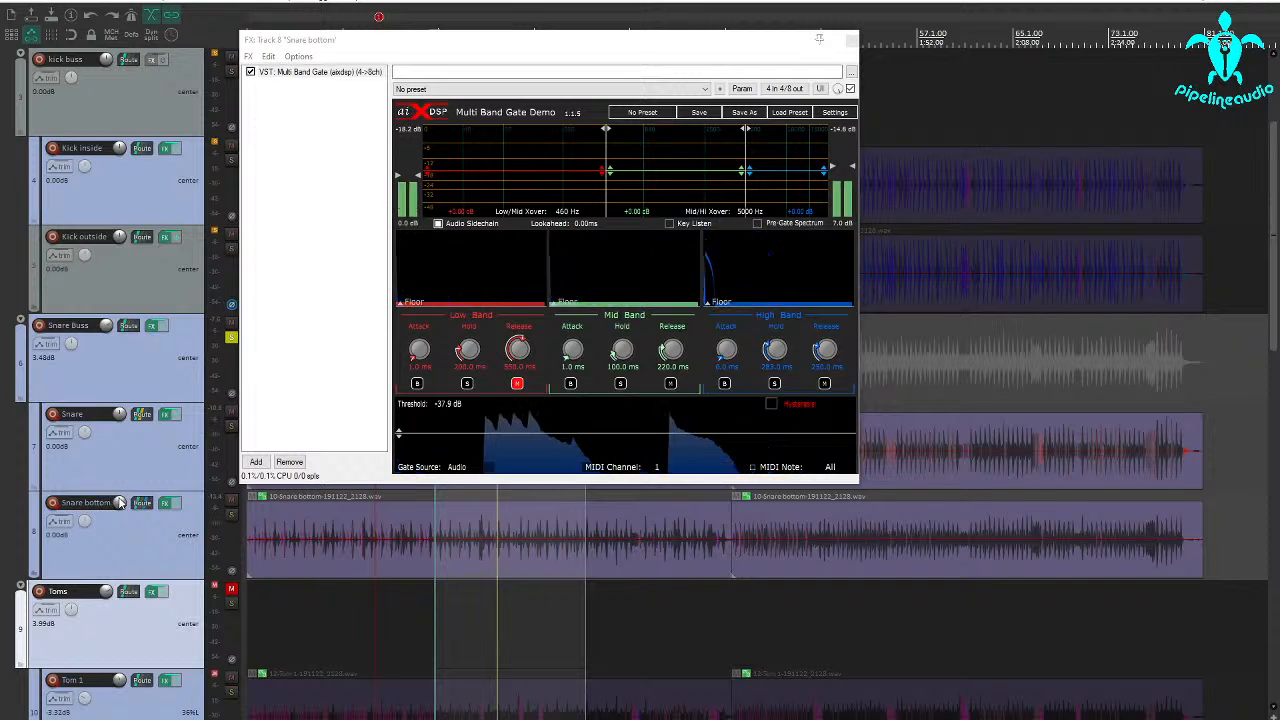
scroll(119, 505, "down", 5)
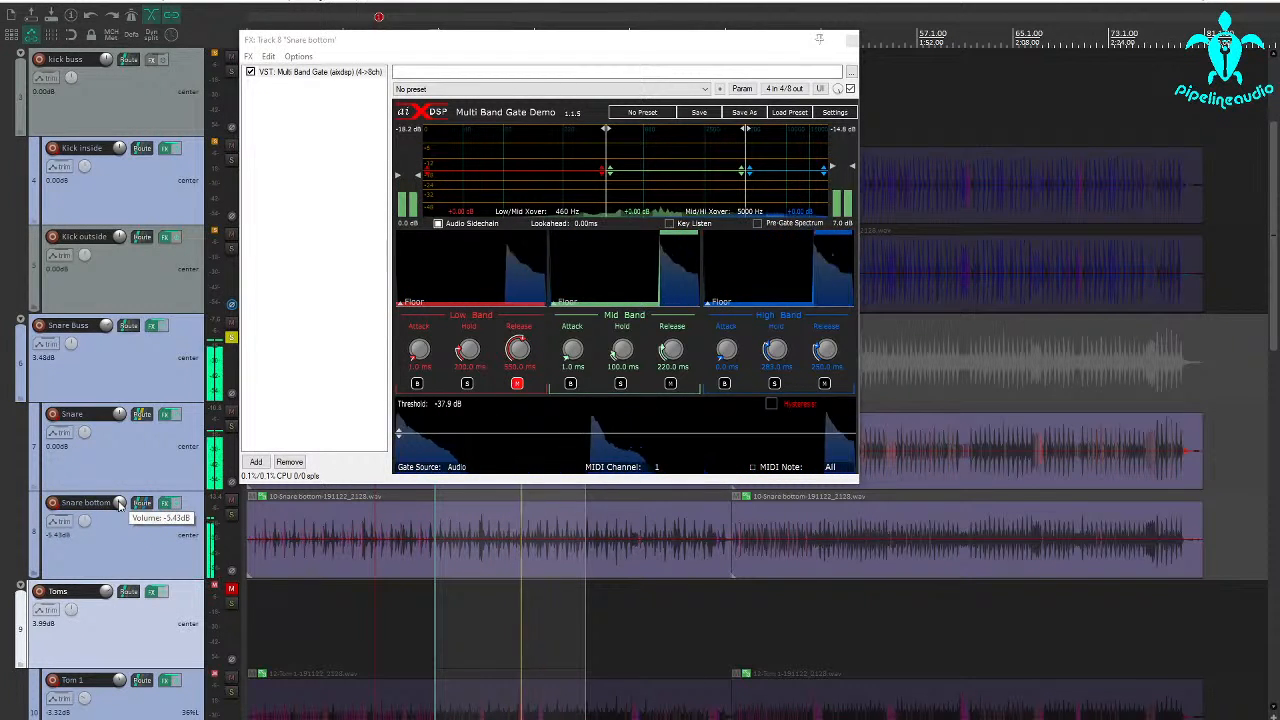
Check the XCTR settings on Snare Buss, unsolo the track and close the snare bottom's gate window
left_click(152, 328)
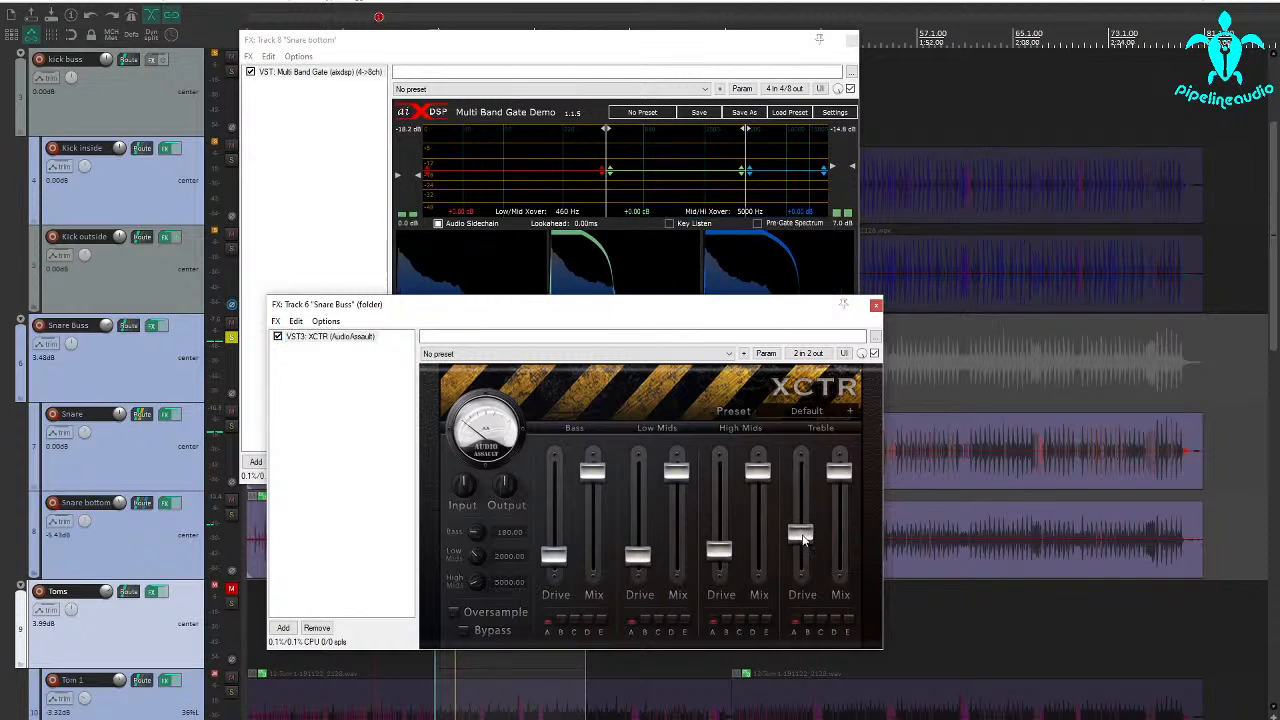
left_click(875, 307)
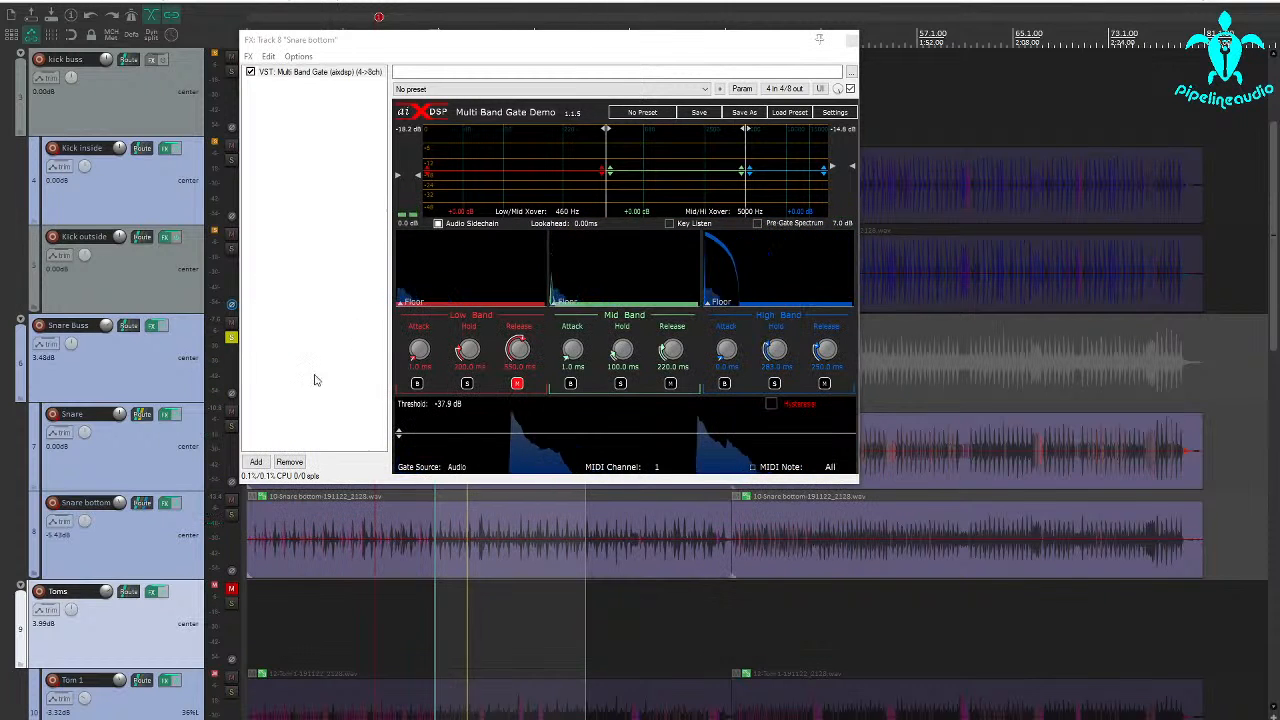
left_click(230, 340)
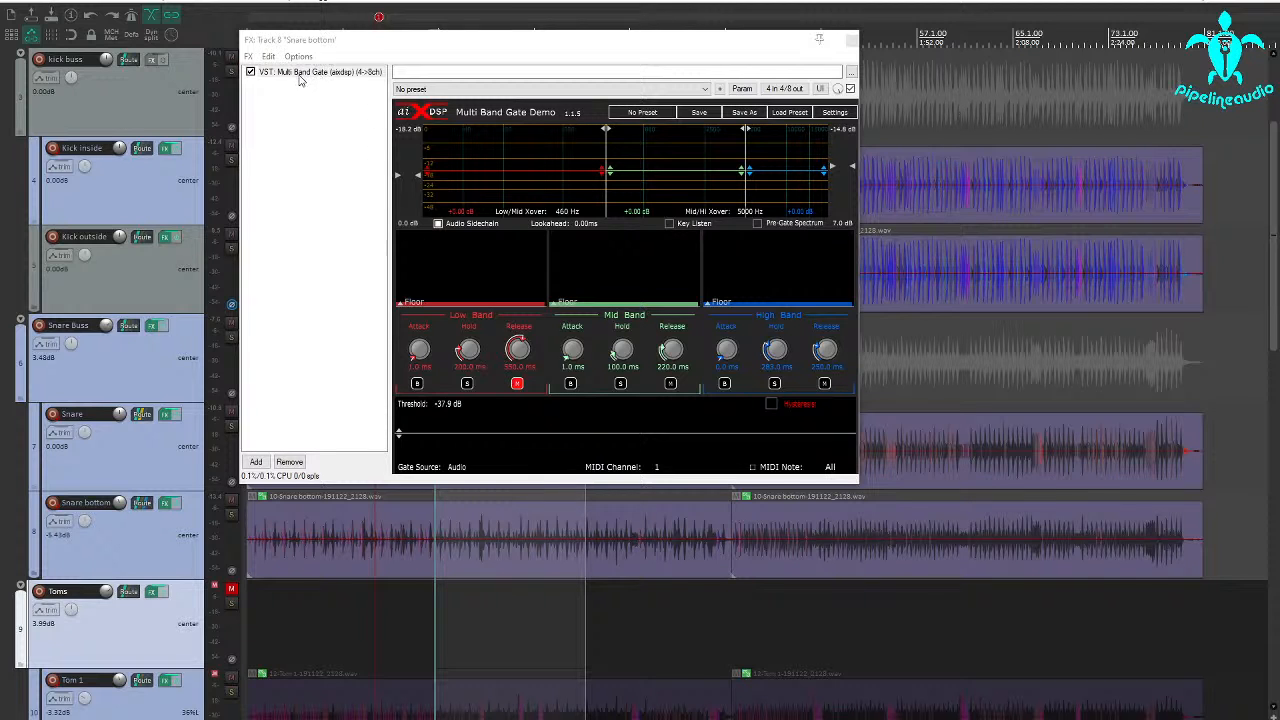
left_click(852, 41)
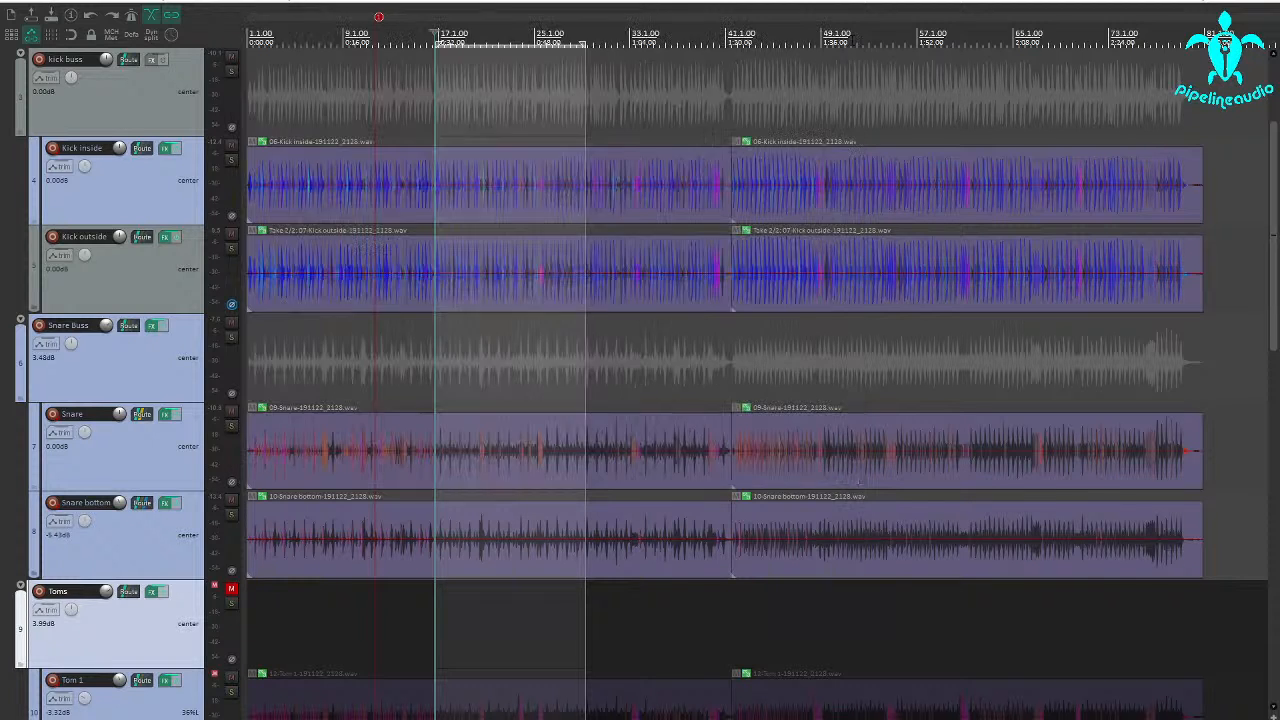
Add IC Intuition Compressor to the Snare Buss effects chain and place it before XCTR
left_click(152, 327)
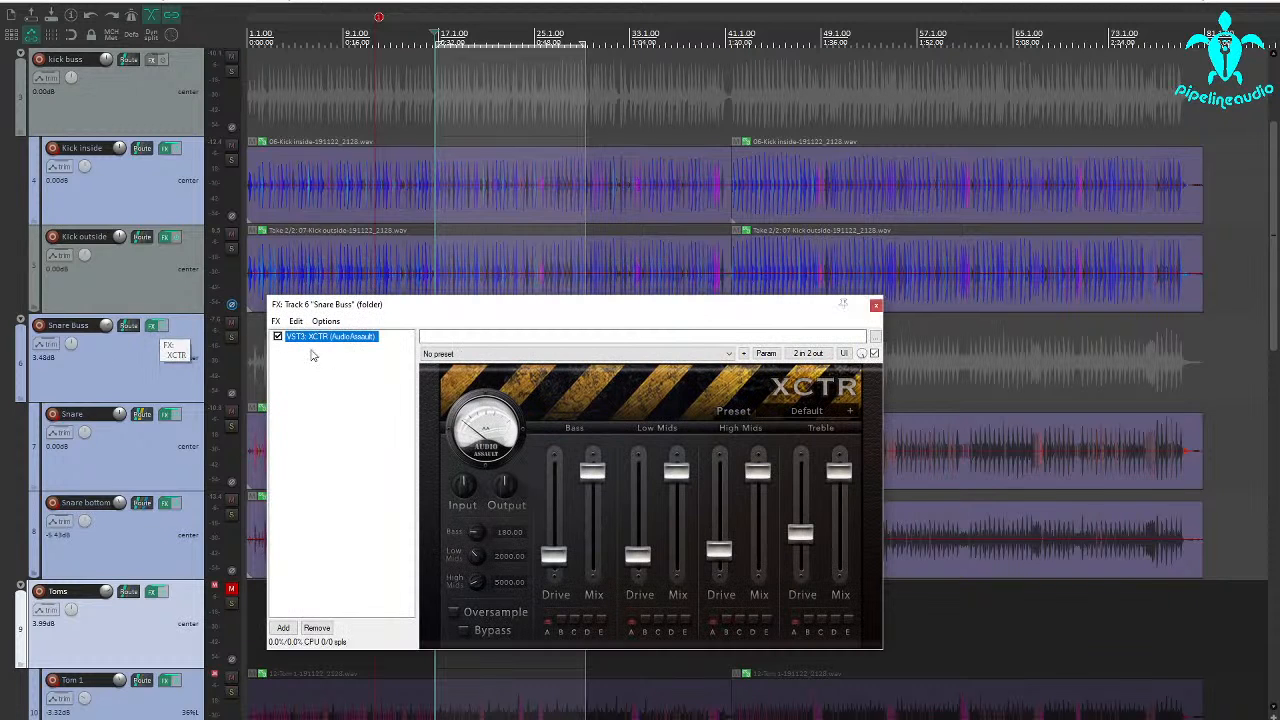
left_click(285, 627)
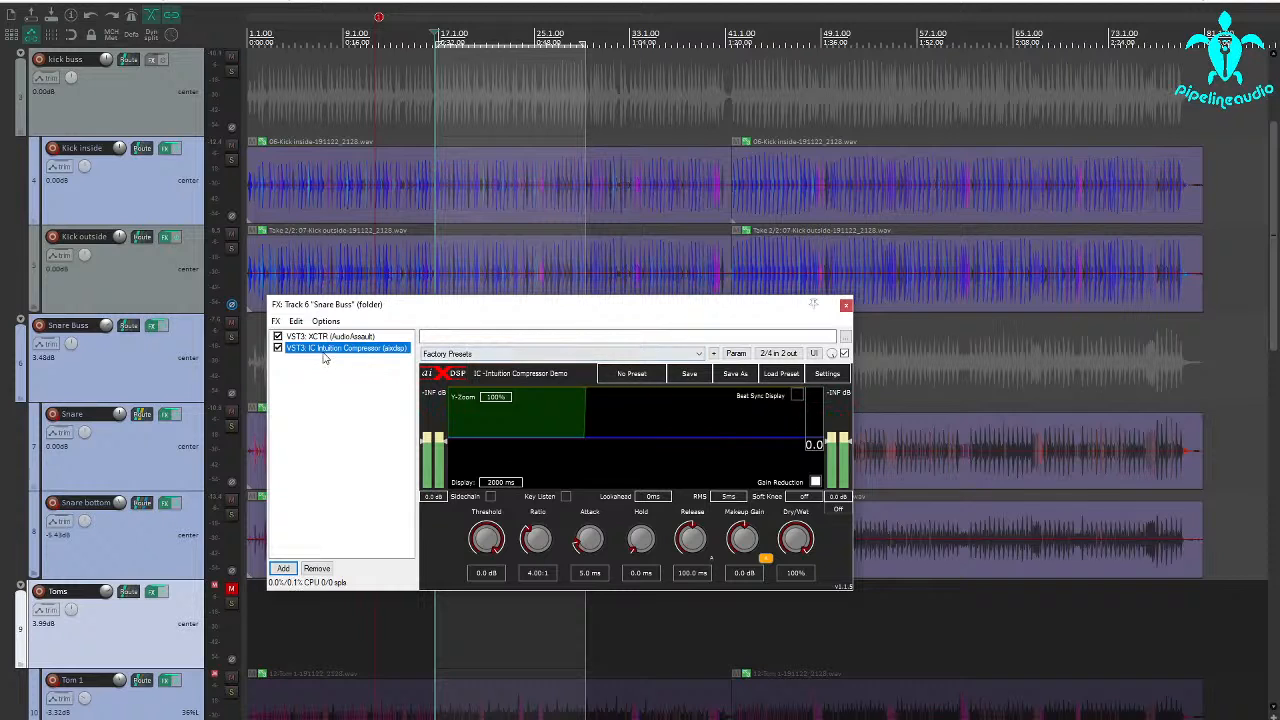
left_click_drag(322, 351, 326, 337)
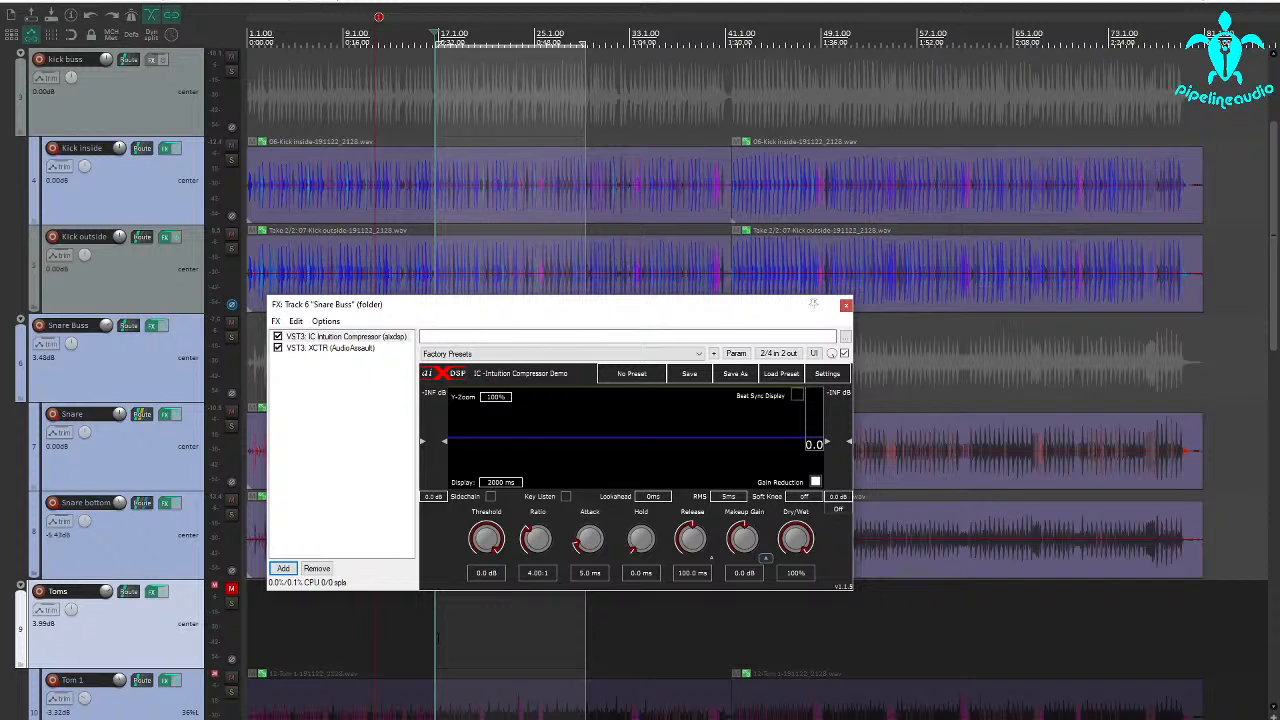
Start playback and lower the Snare bottom track's volume to -8.88 dB
key("space")
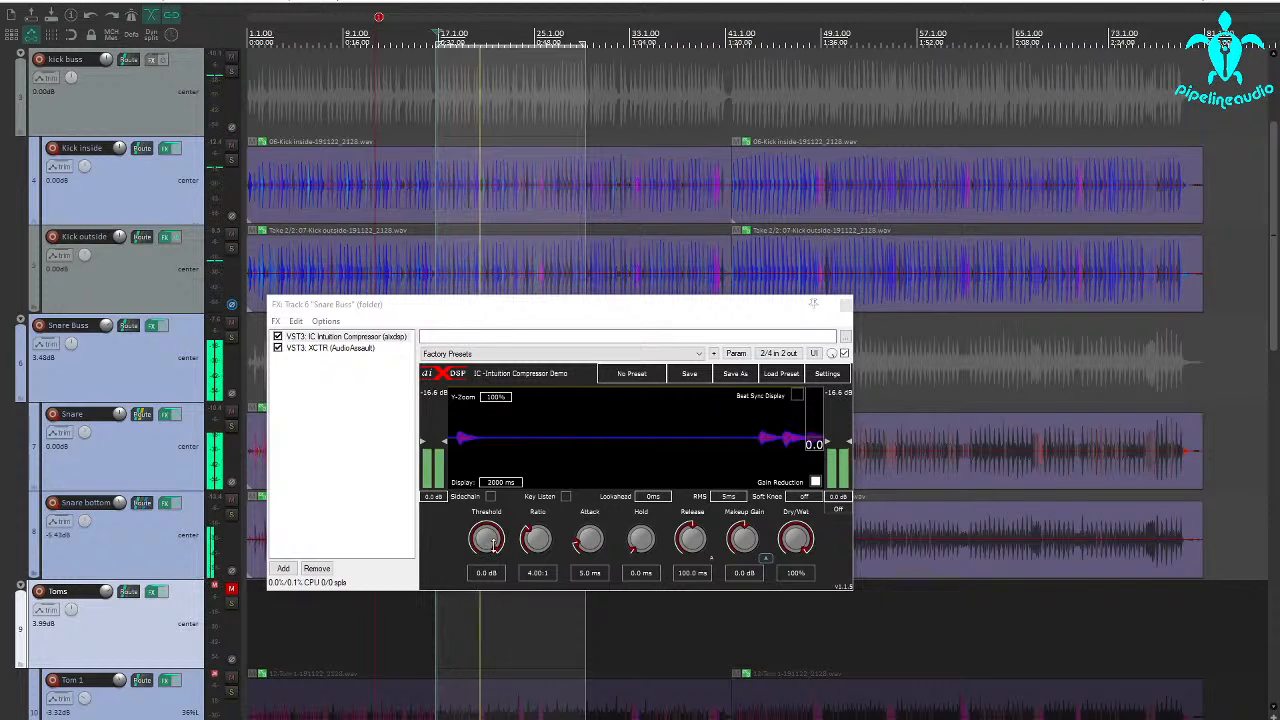
left_click_drag(120, 503, 120, 512)
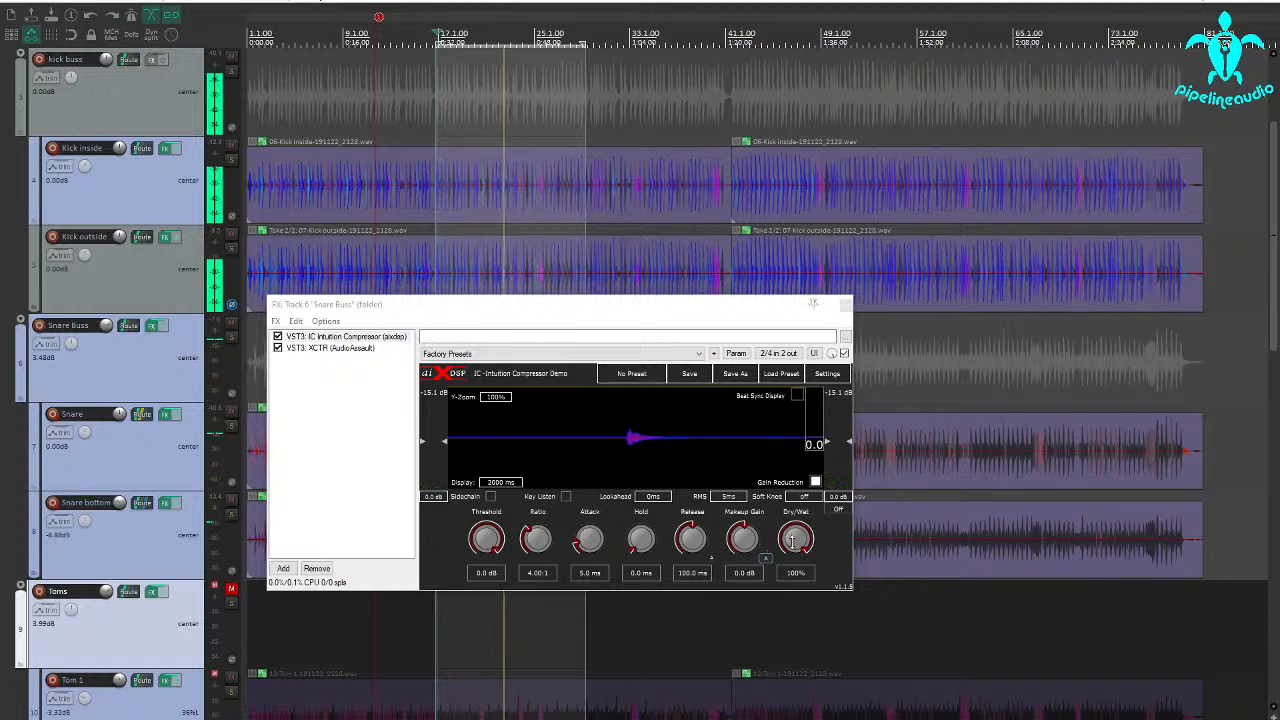
Switch the compressor's RMS setting to peak, with an attack of 18.5 ms and a release of 256.7 ms
left_click(729, 499)
left_click(742, 598)
left_click_drag(583, 540, 581, 519)
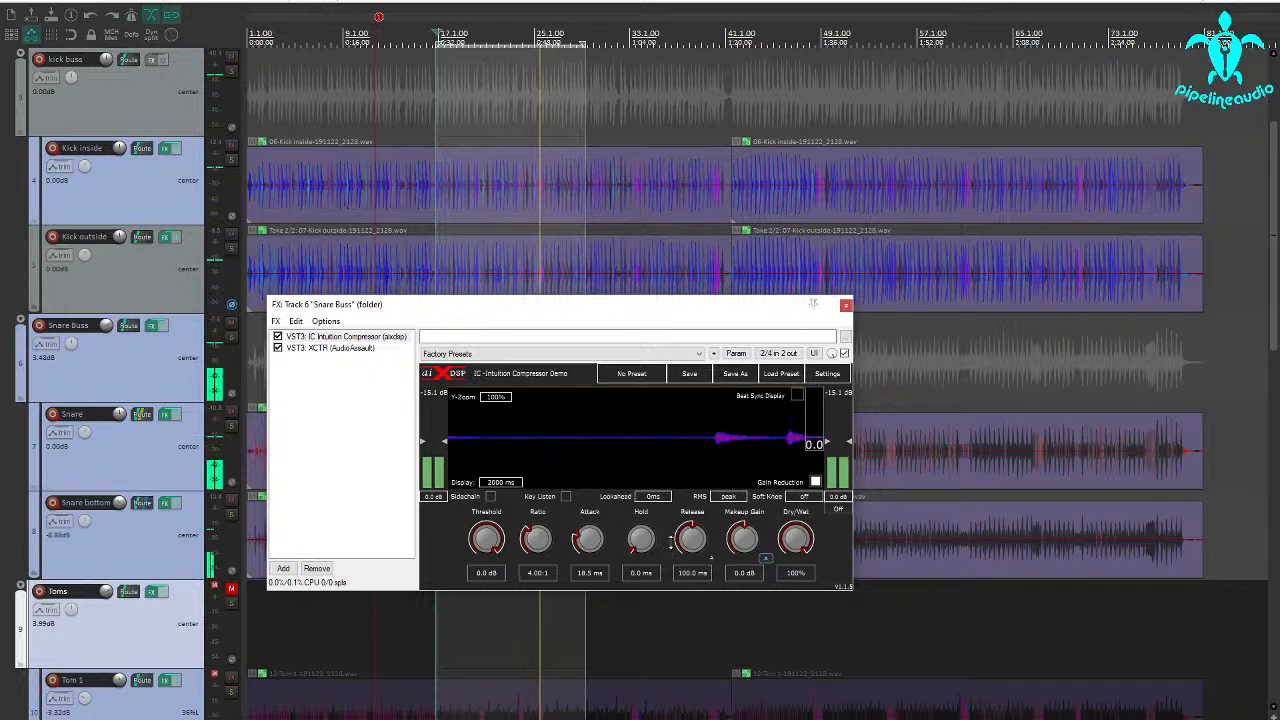
left_click_drag(690, 538, 691, 511)
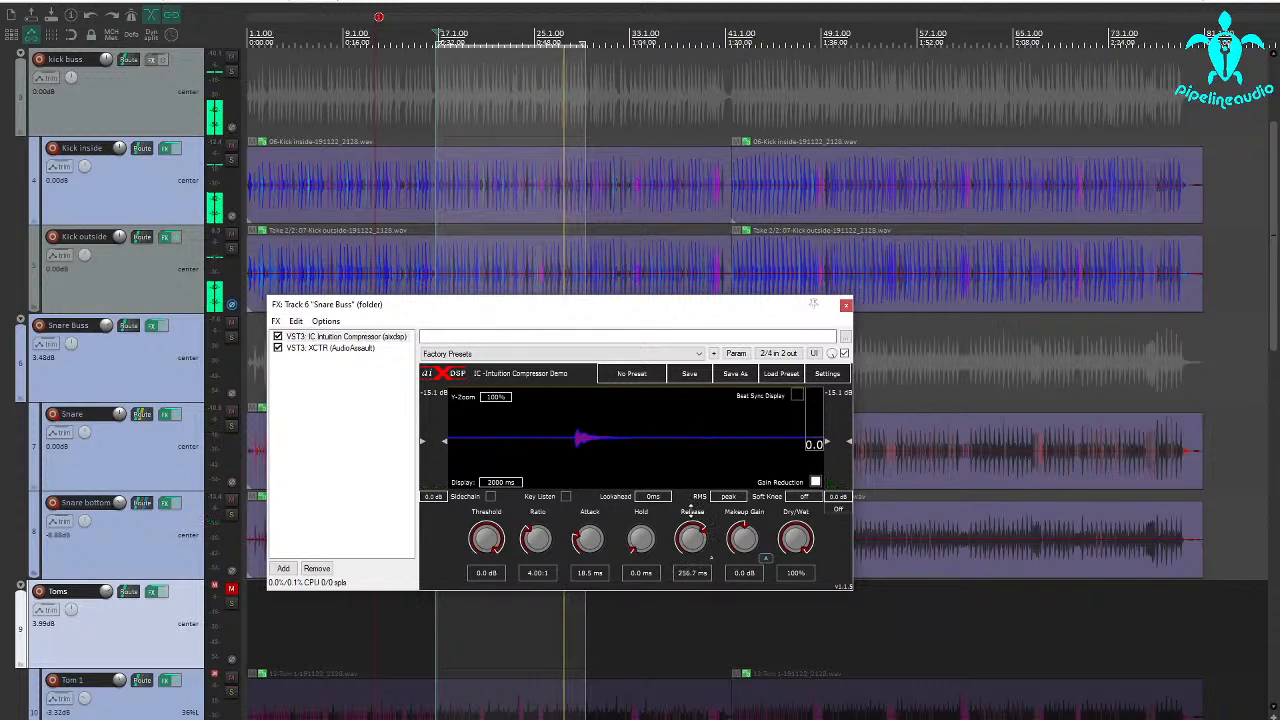
Set the Snare Buss compressor's threshold to -38.4 dB and its makeup gain to 4.9 dB
left_click_drag(487, 538, 490, 593)
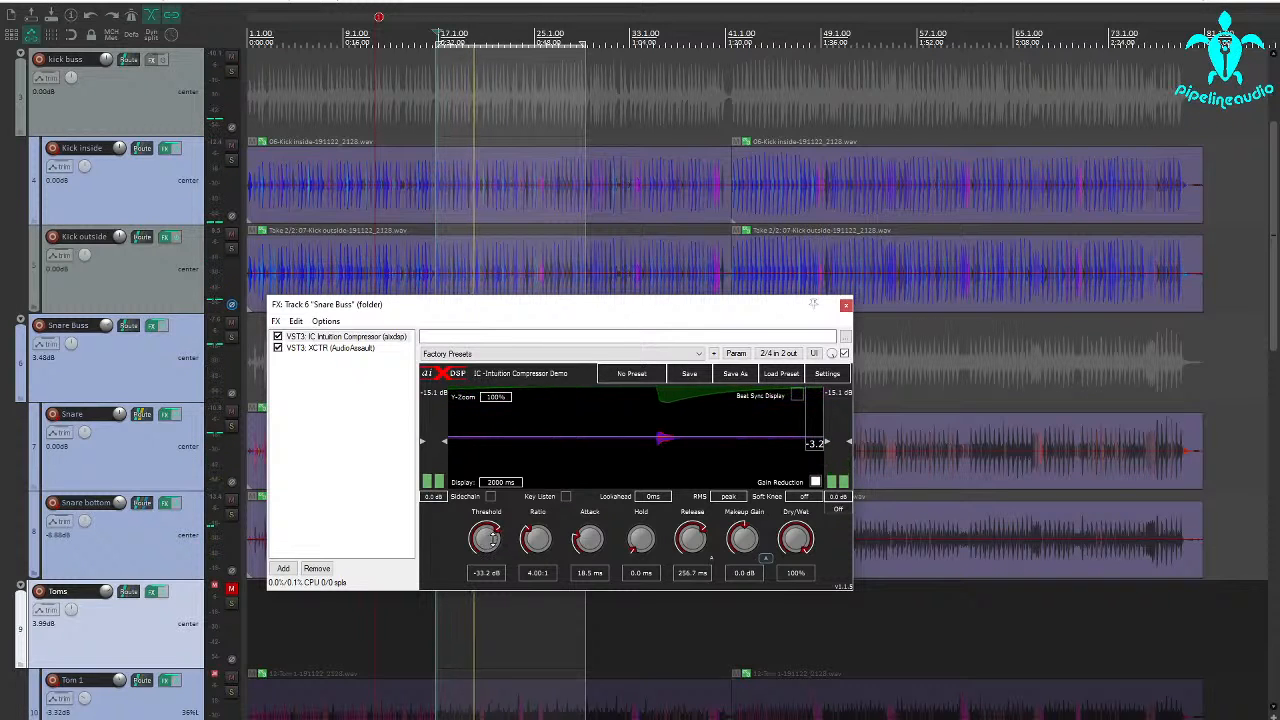
left_click_drag(491, 538, 488, 548)
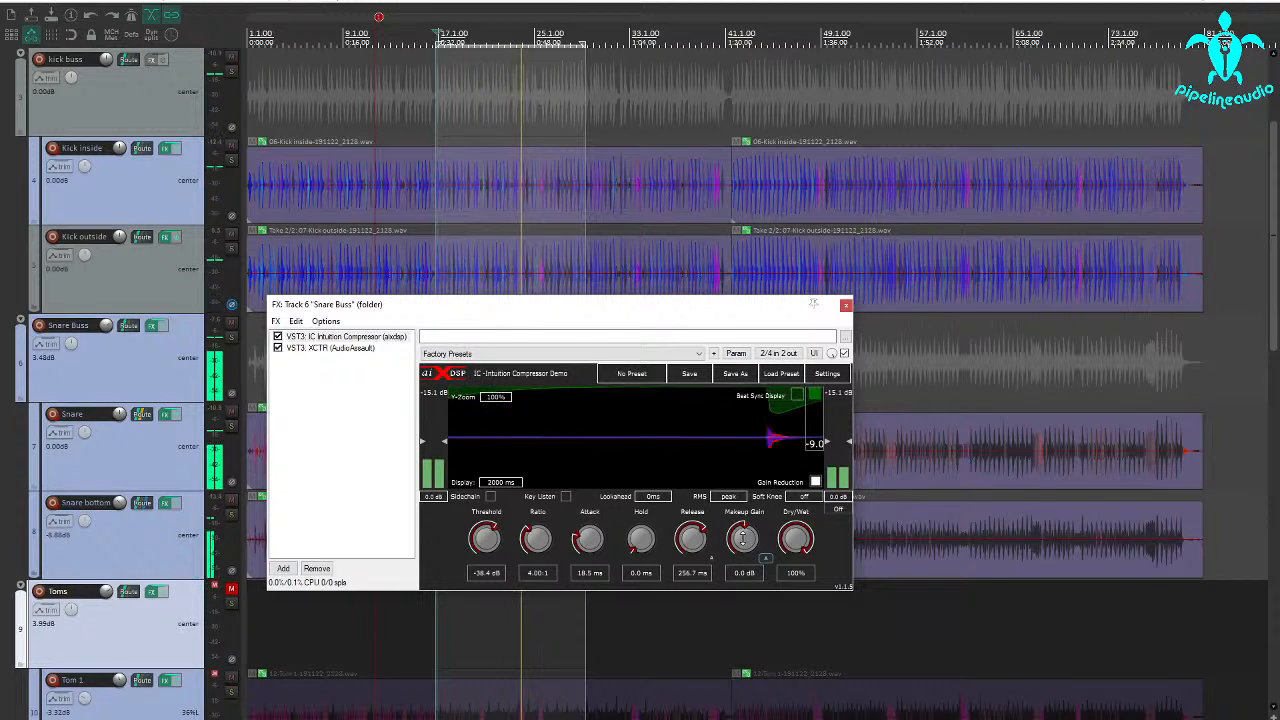
left_click_drag(742, 538, 746, 512)
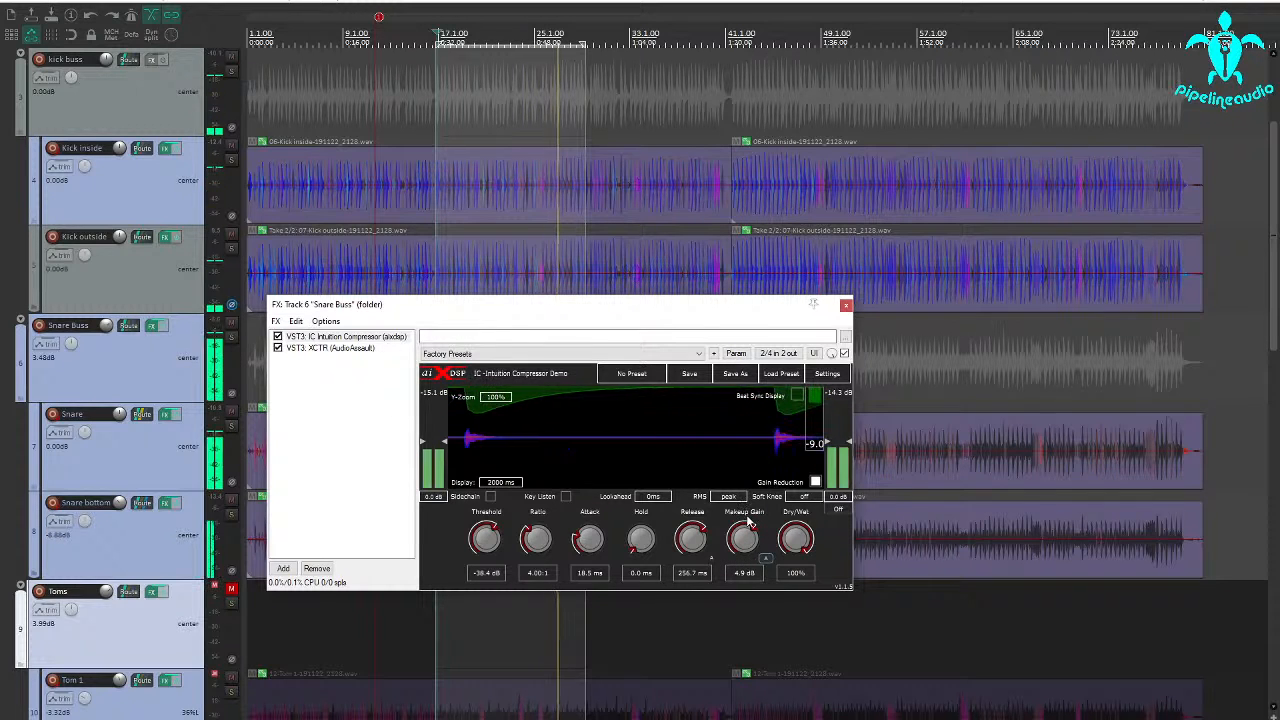
Reduce the Treble drive slightly in the Snare Buss's XCTR plug-in
left_click(330, 348)
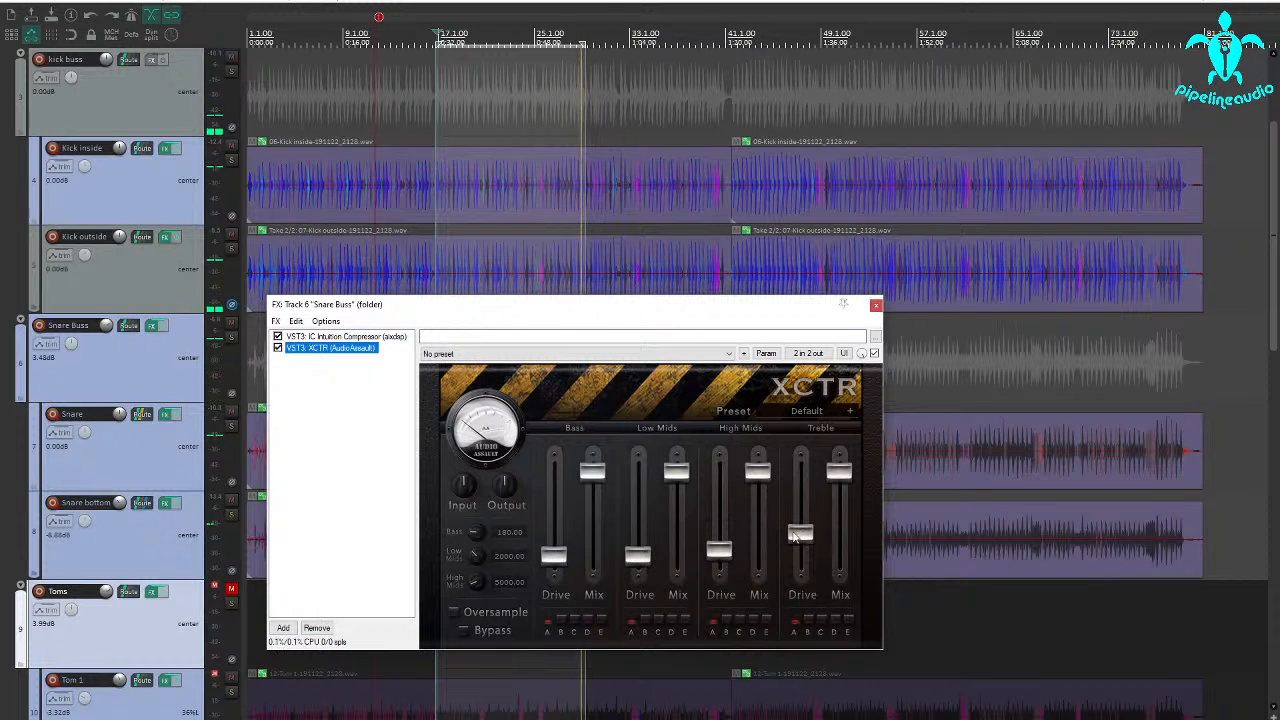
mouse_move(722, 551)
left_mouse_down()
mouse_move(716, 540)
mouse_move(716, 555)
left_mouse_up()
left_click_drag(801, 536, 801, 541)
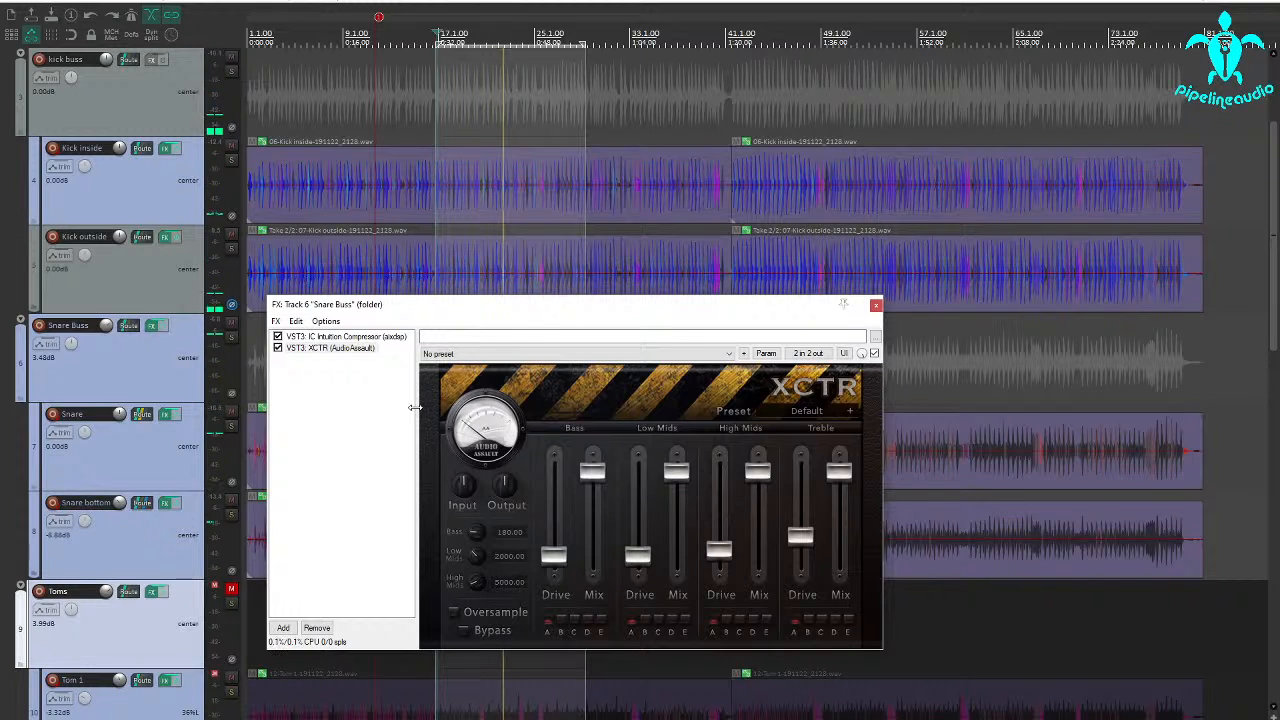
Compare Snare and Snare bottom with their effects bypassed and re-enabled during playback, close the Snare Buss effects window and stop playback
left_click(160, 455)
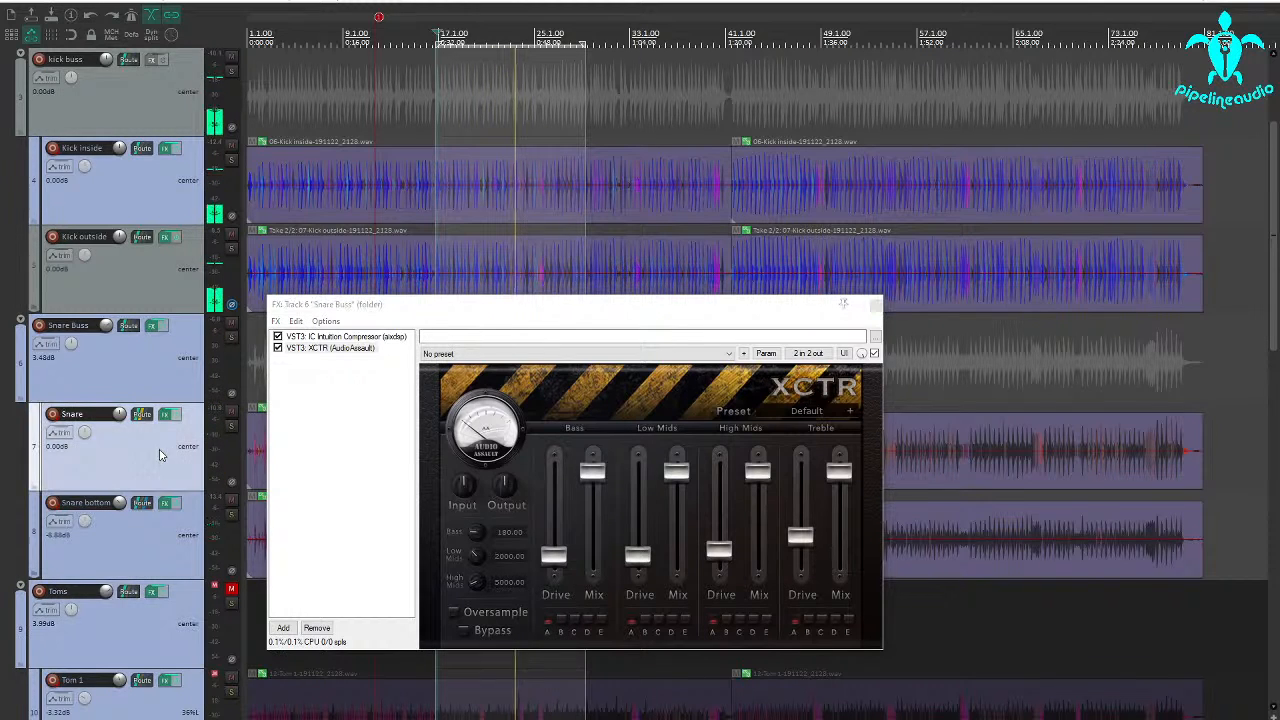
left_click(145, 538, "shift")
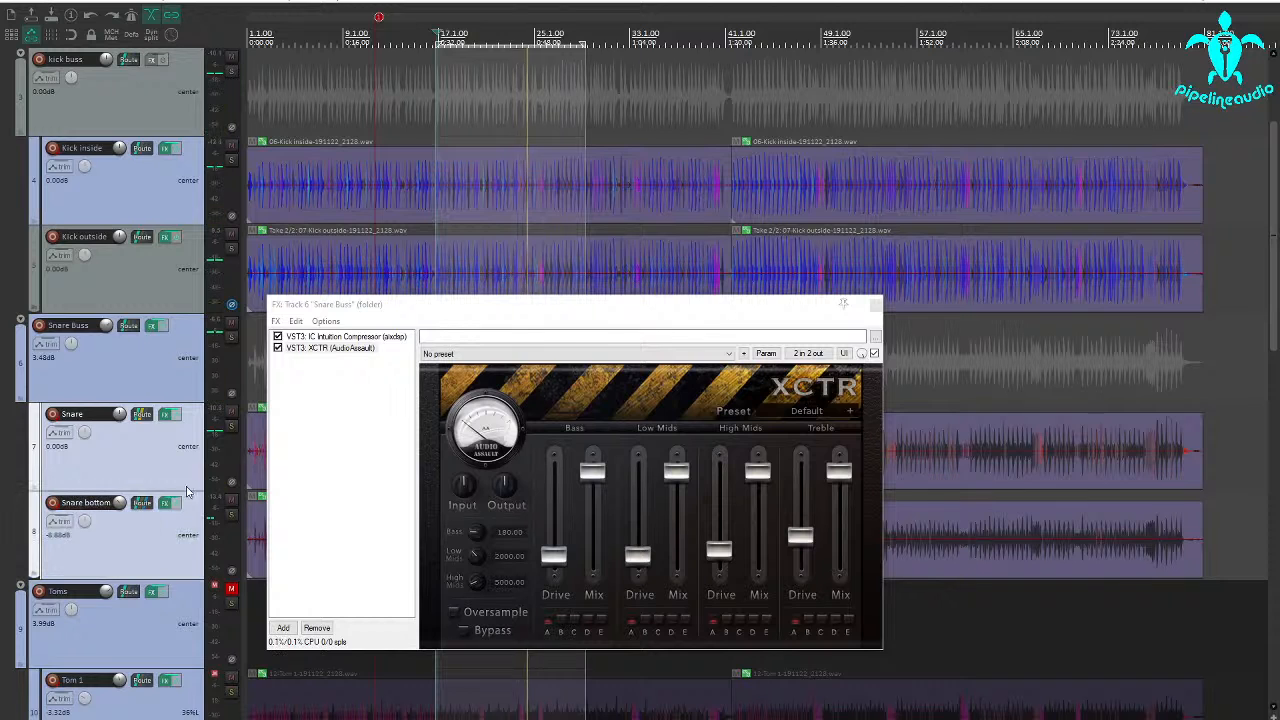
left_click(167, 503)
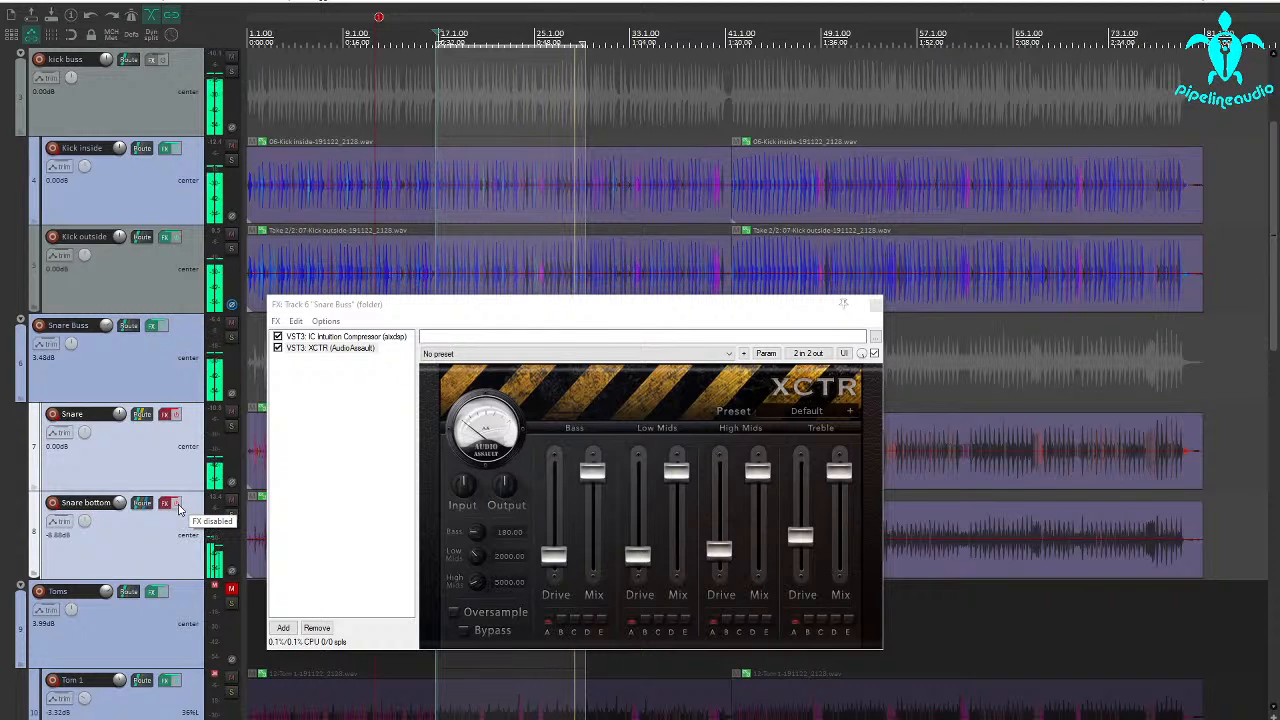
left_click(172, 503, "ctrl")
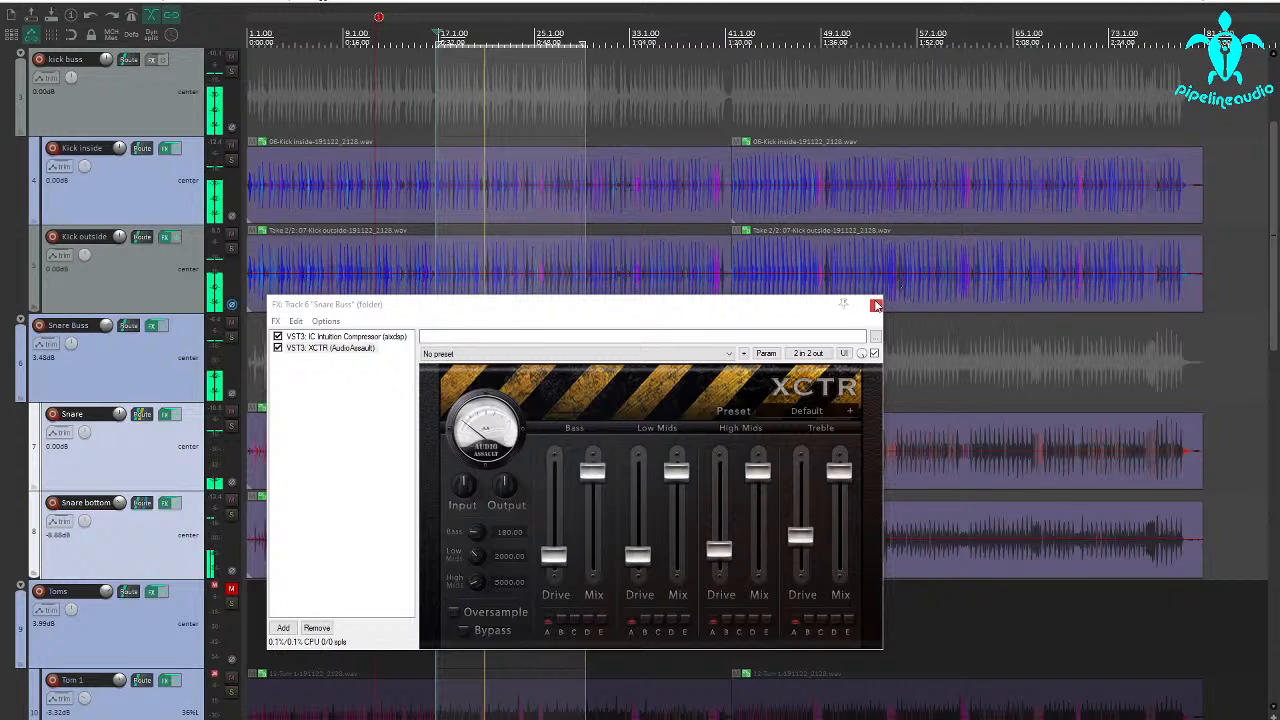
left_click(843, 303)
key("space")
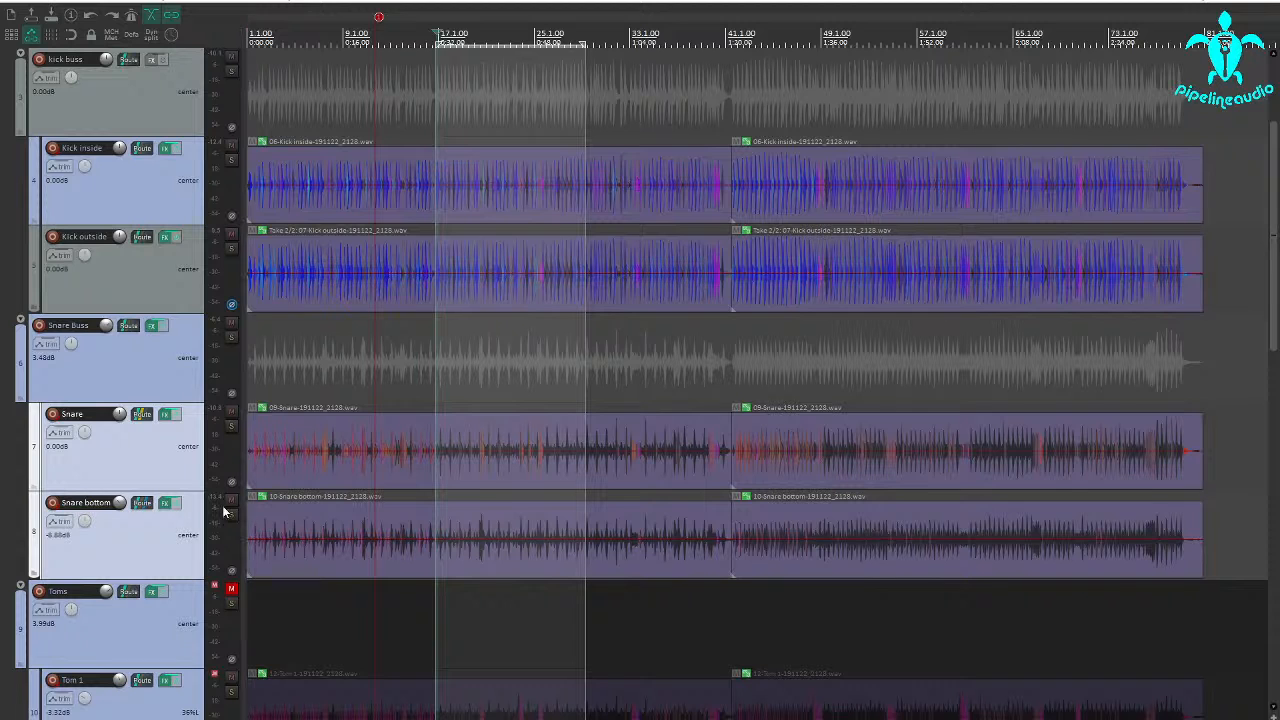
Solo Snare Buss and play it, bypassing and re-enabling the effects on both selected snare tracks to compare the sound
left_click(233, 338)
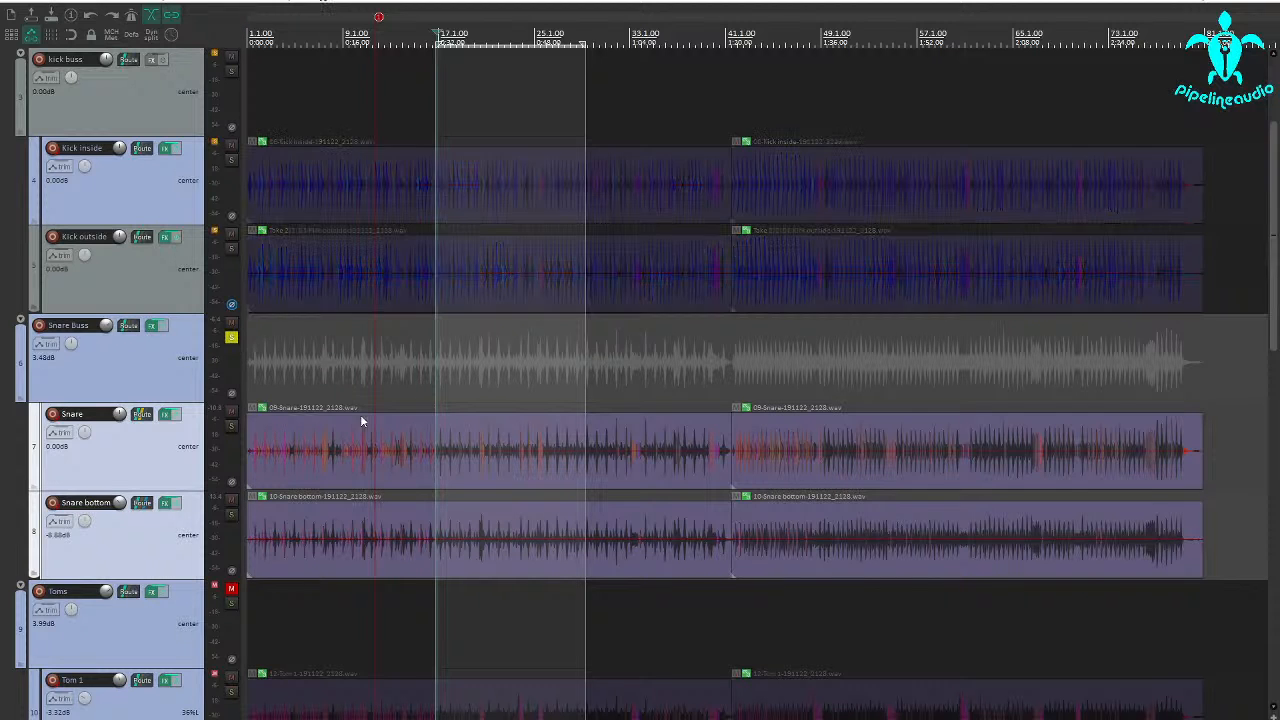
key("space")
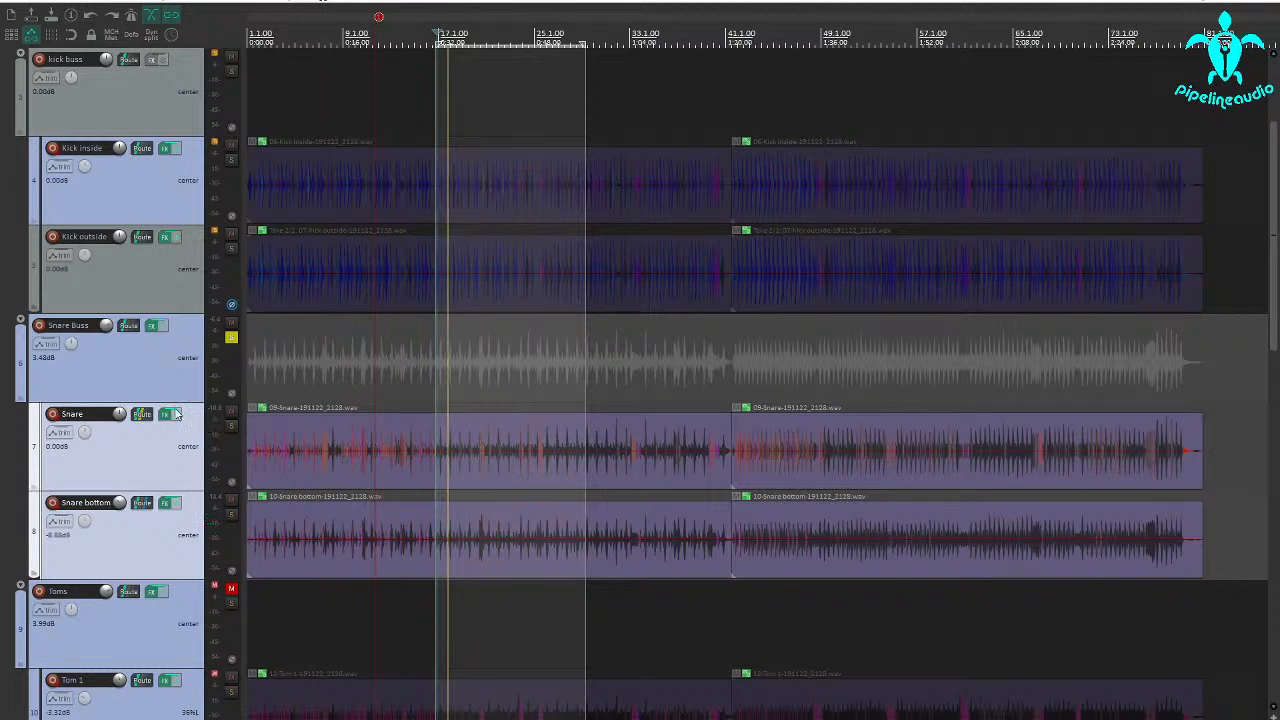
left_click(166, 414)
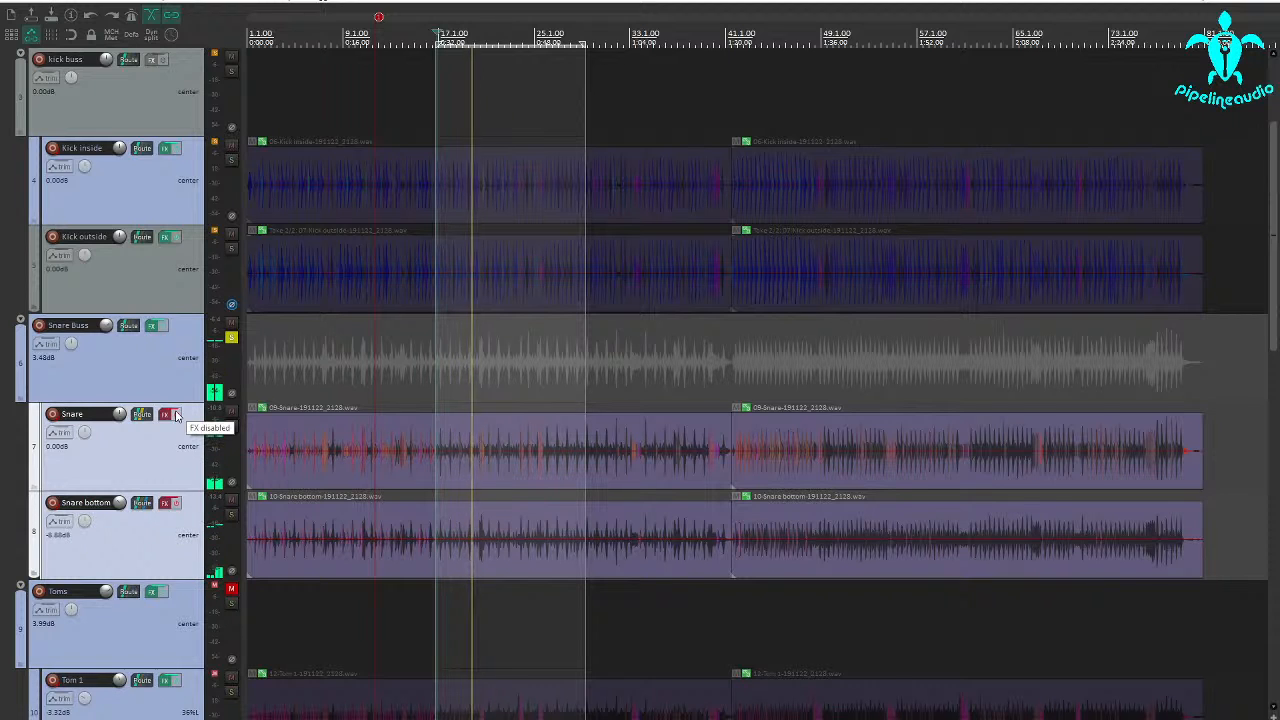
left_click(174, 414)
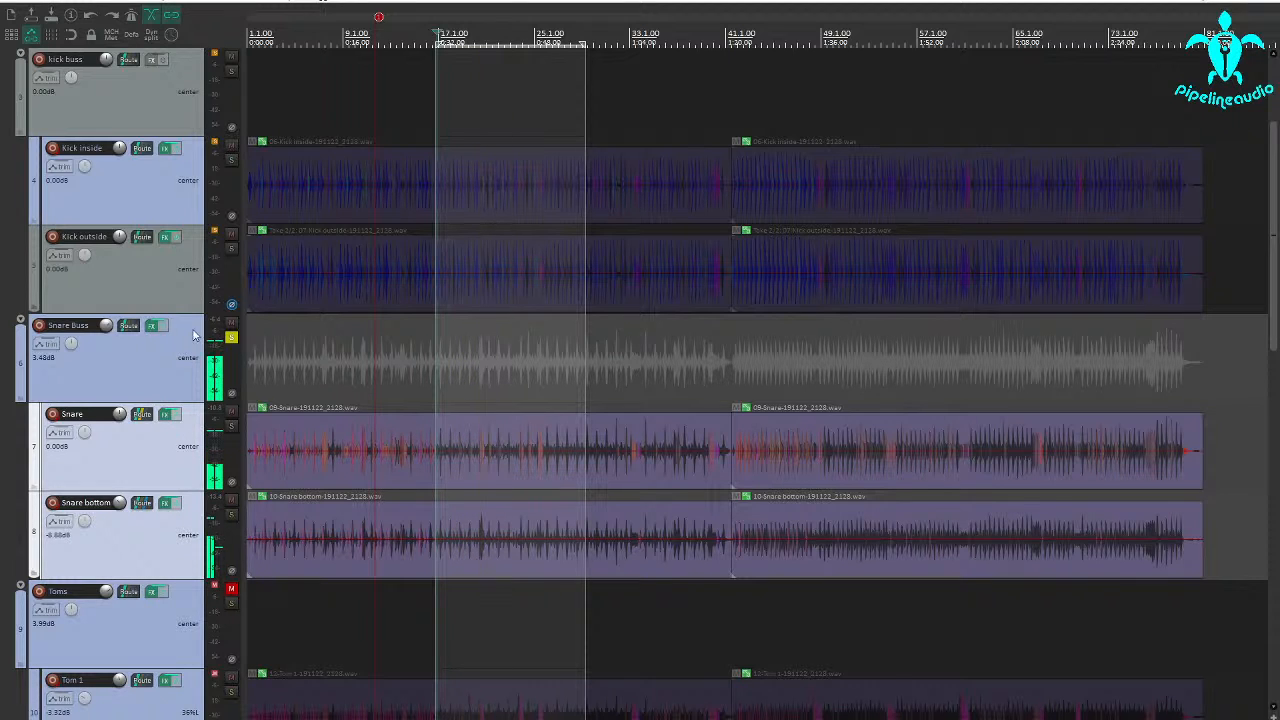
Play the soloed Snare Buss and set its IC Intuition Compressor's attack to 0.5 ms
left_click(153, 327)
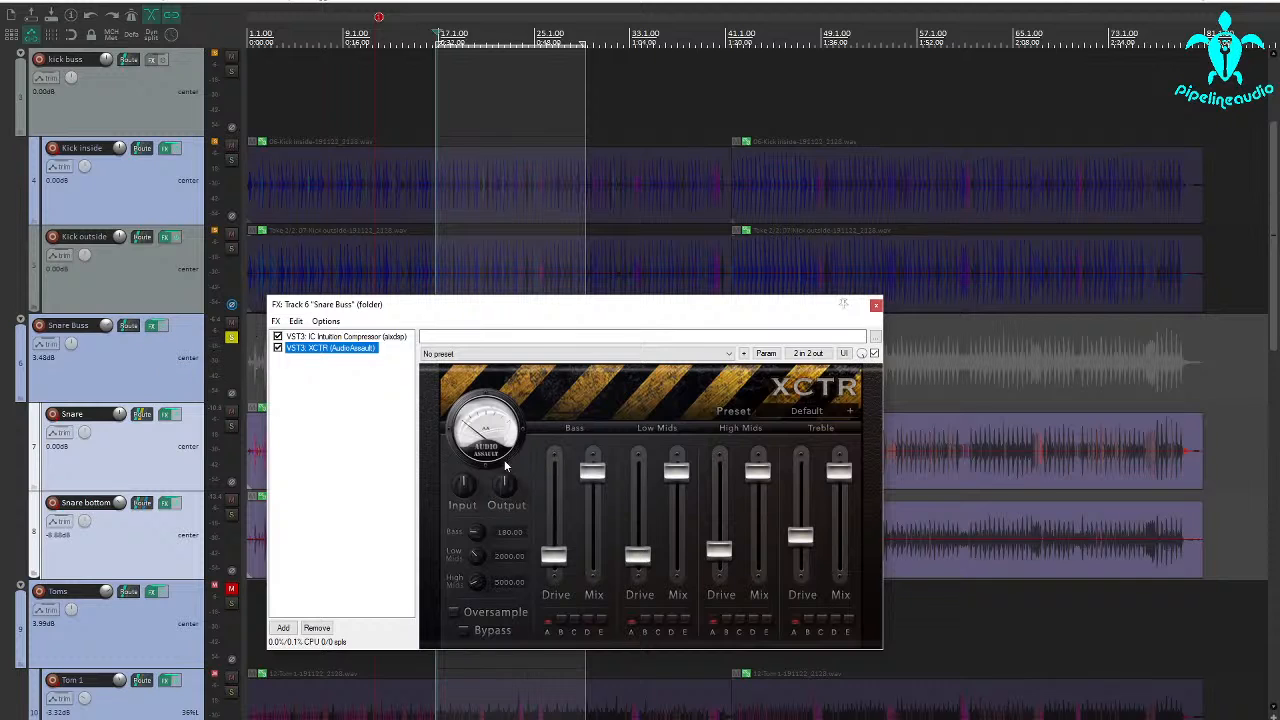
left_click(314, 337)
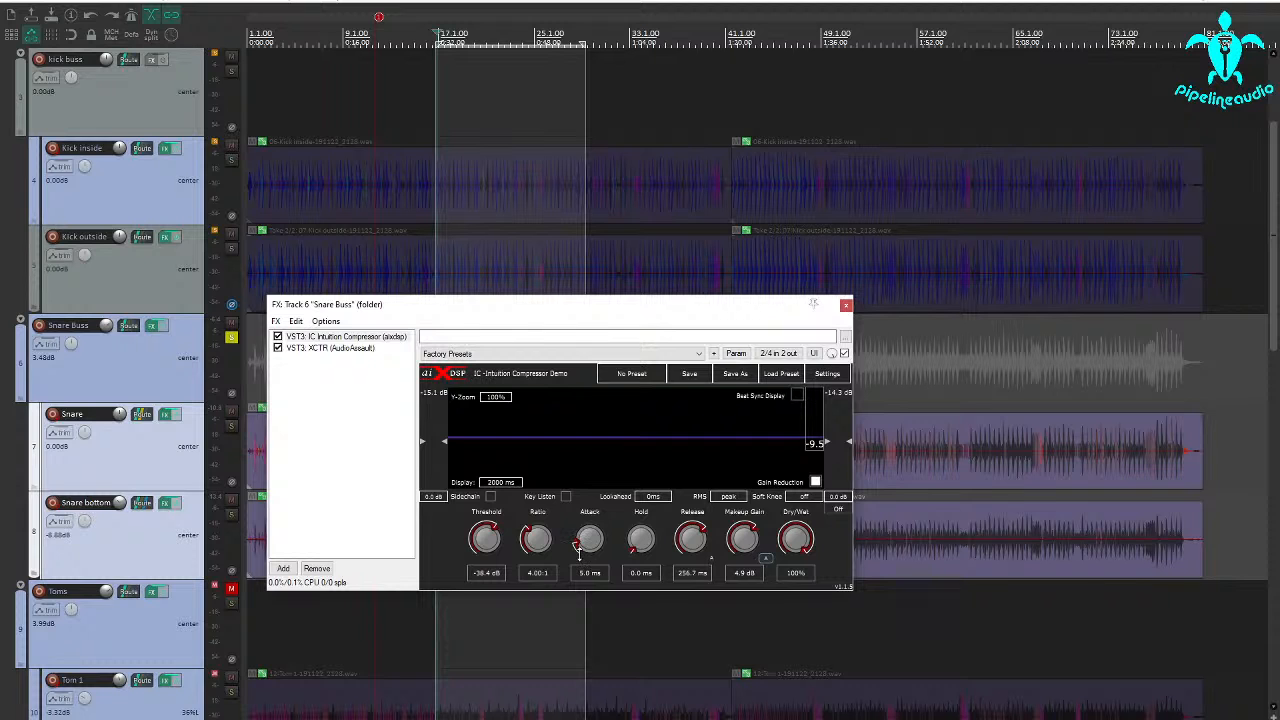
left_click_drag(450, 315, 697, 327)
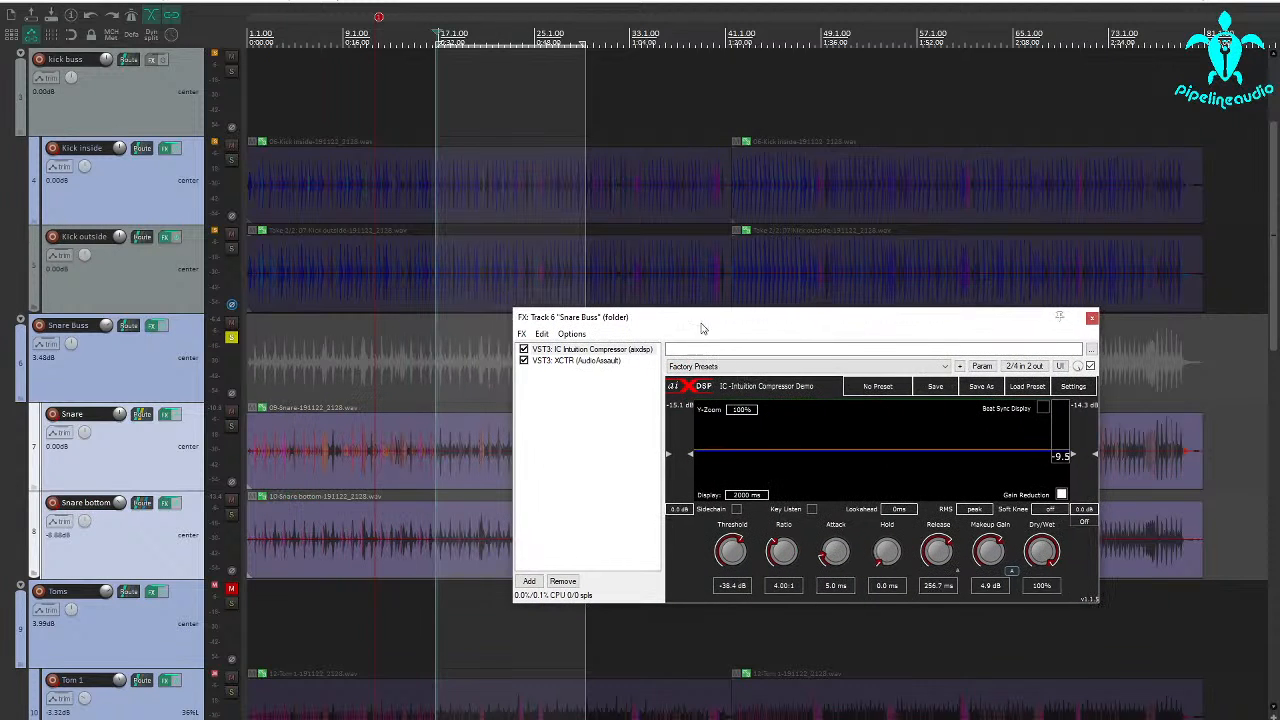
key("space")
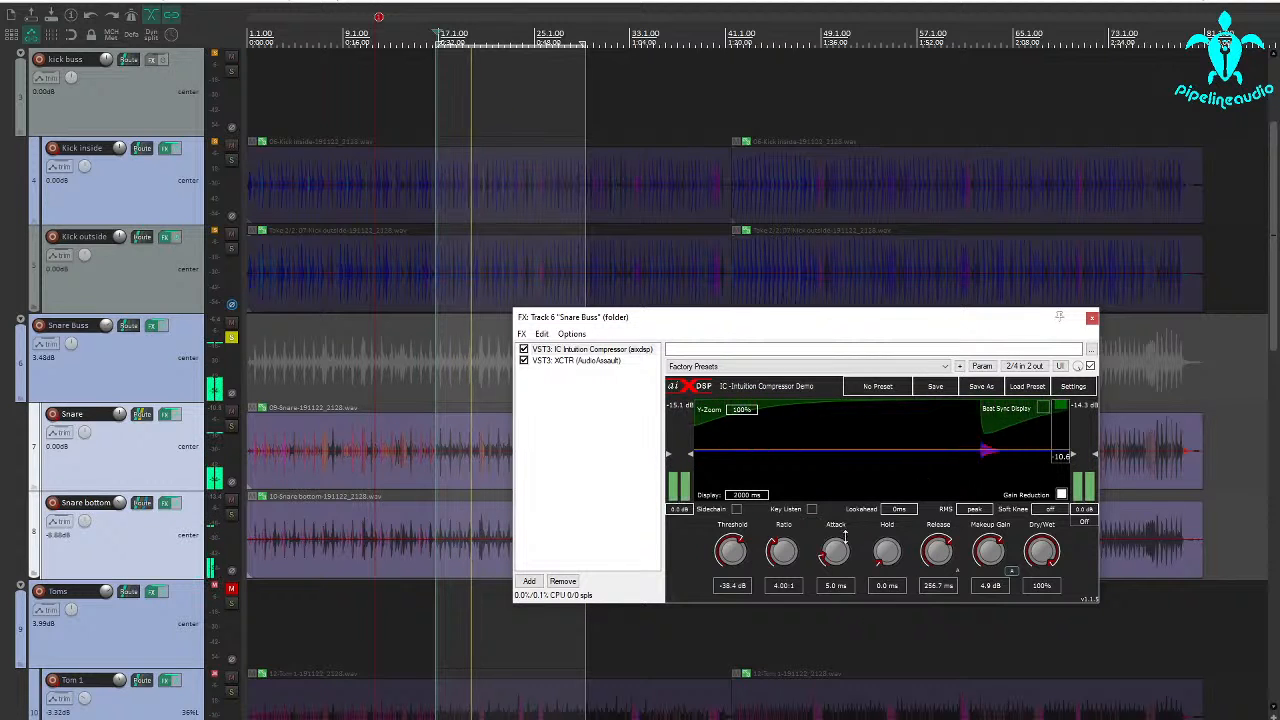
left_click_drag(835, 551, 829, 565)
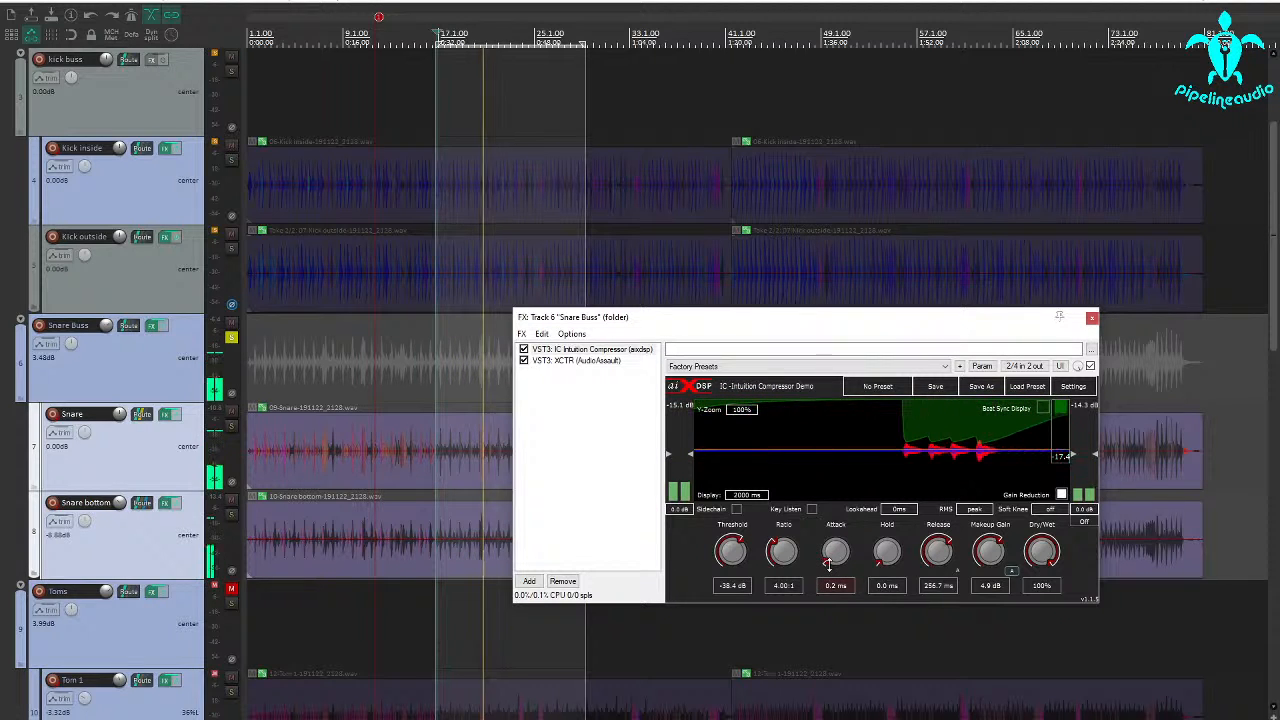
left_click_drag(829, 565, 829, 562)
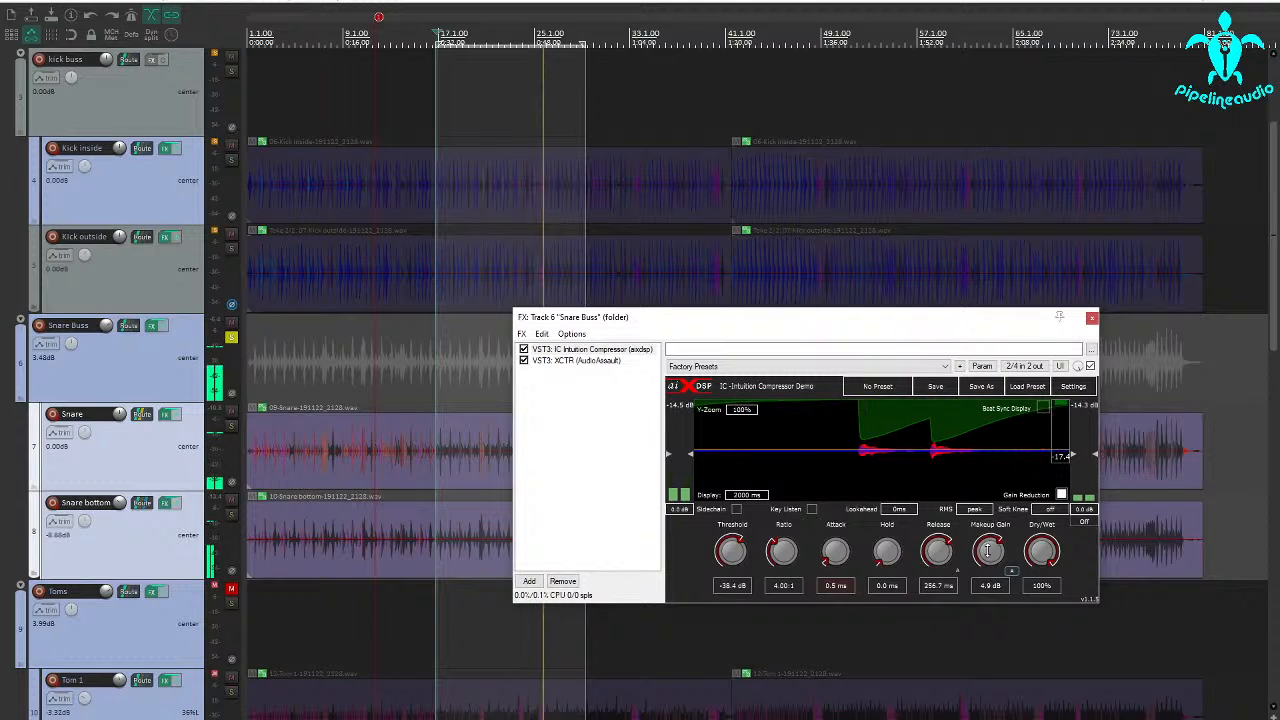
Raise the Snare Buss compressor's makeup gain to 12.7 dB and unsolo the buss to hear it with the kicks
scroll(988, 545, "up", 1)
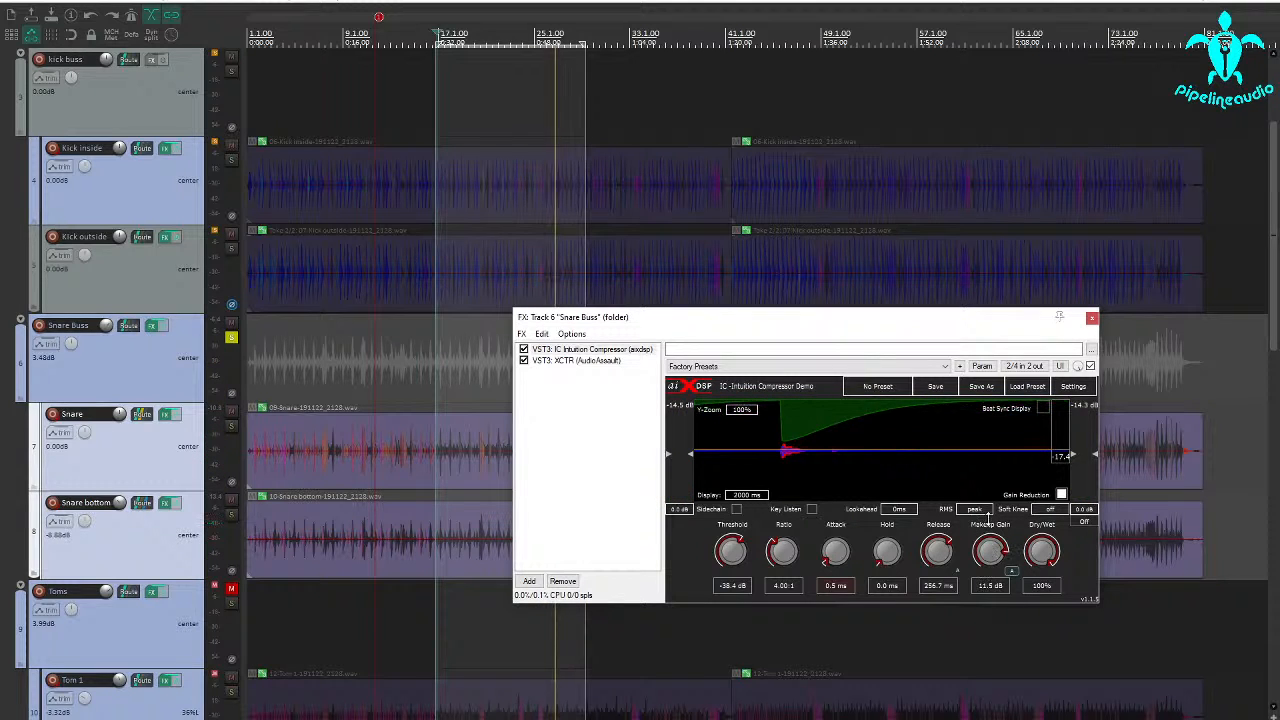
scroll(988, 519, "up", 1)
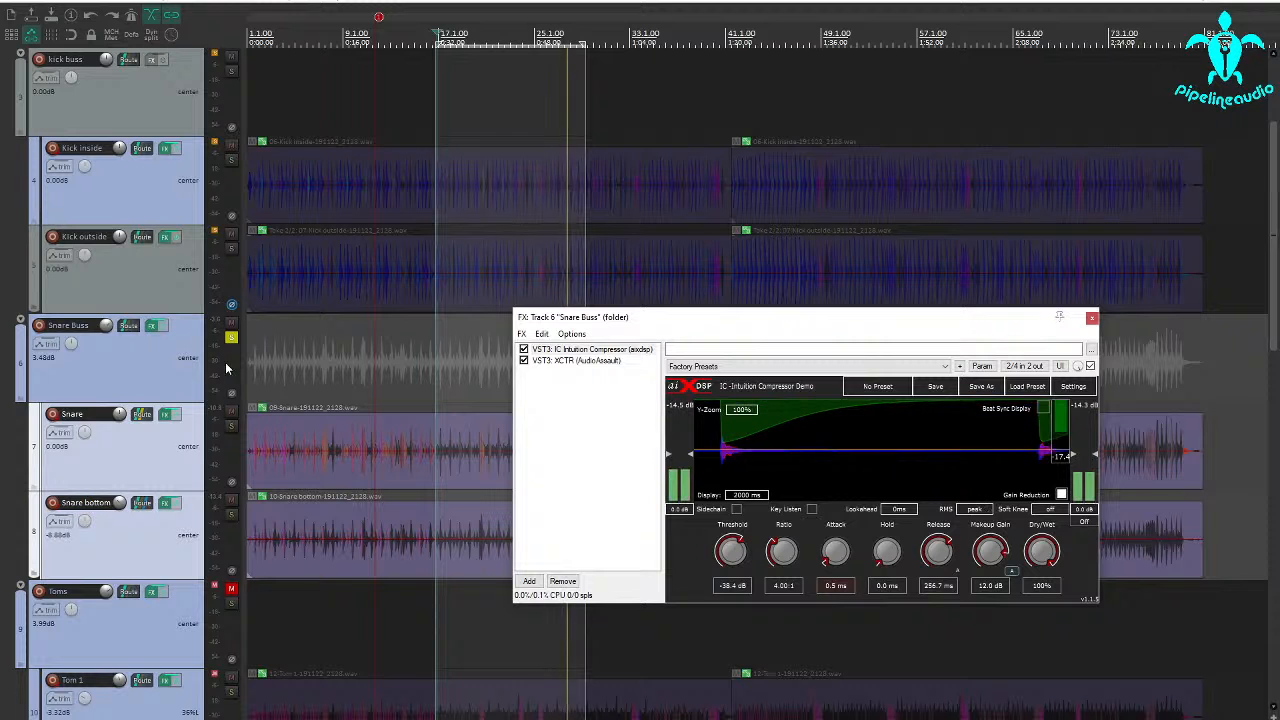
left_click(231, 337)
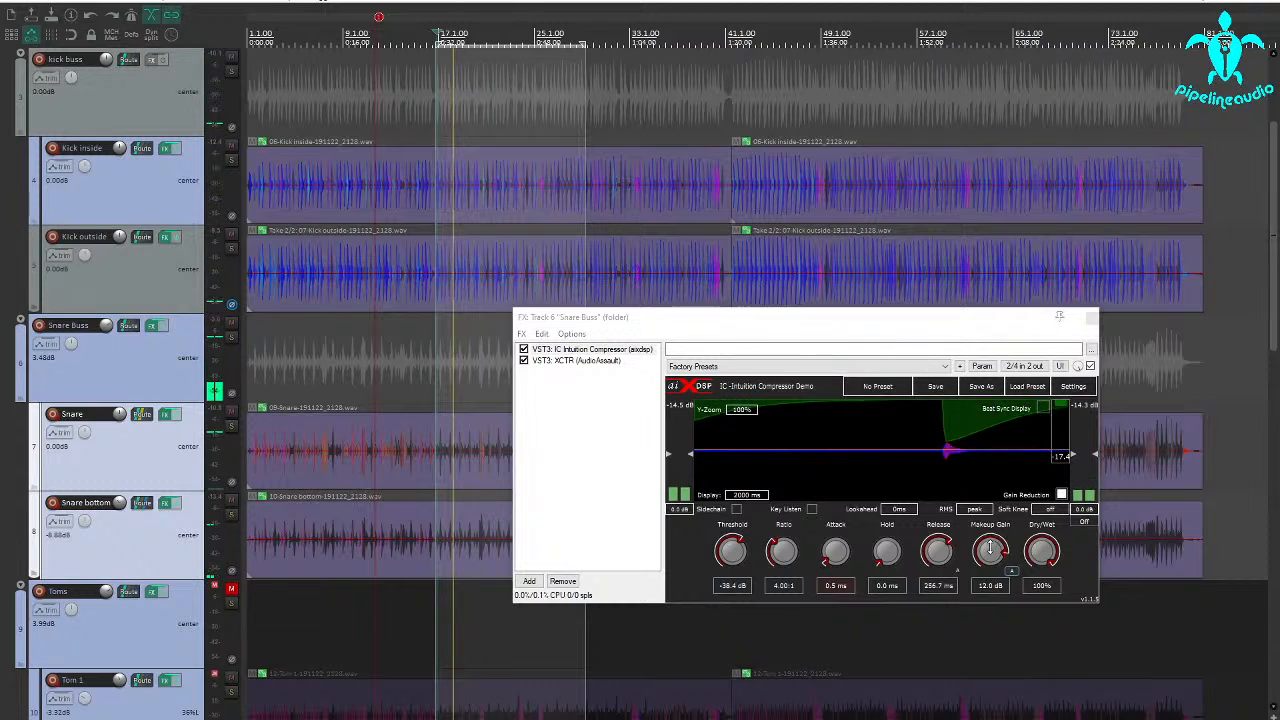
left_click_drag(990, 547, 990, 545)
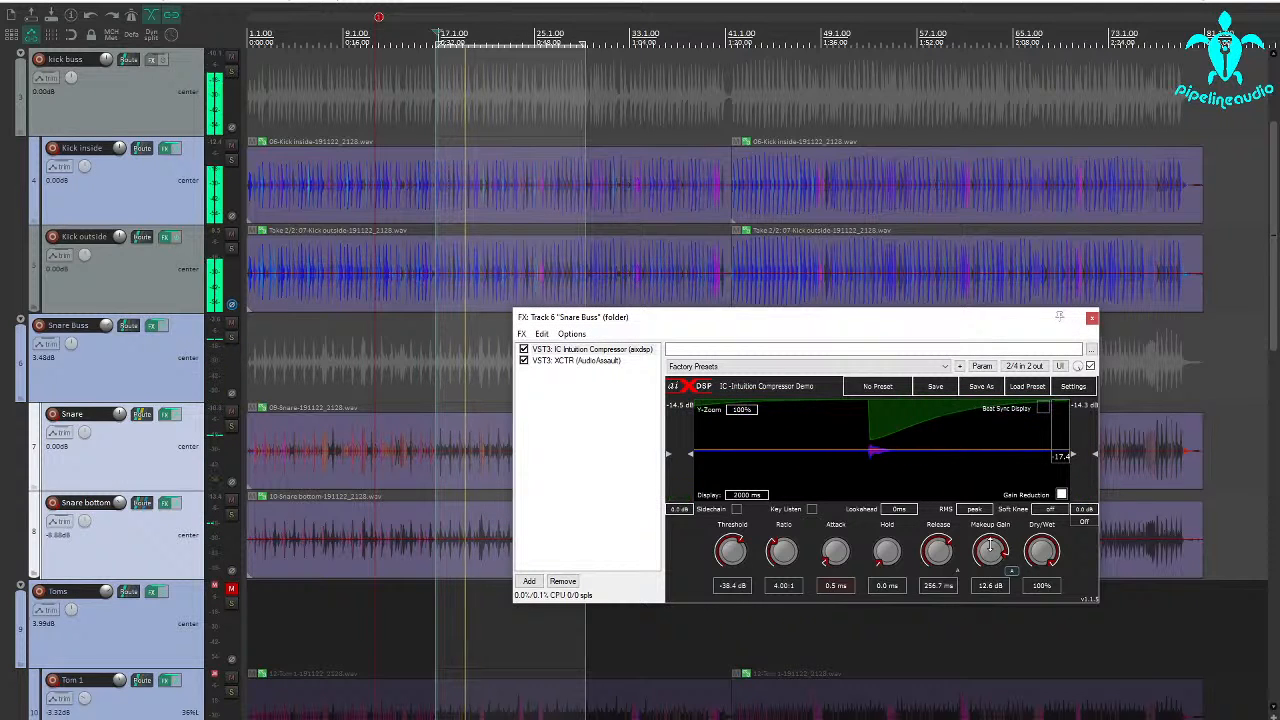
left_click_drag(990, 545, 978, 546)
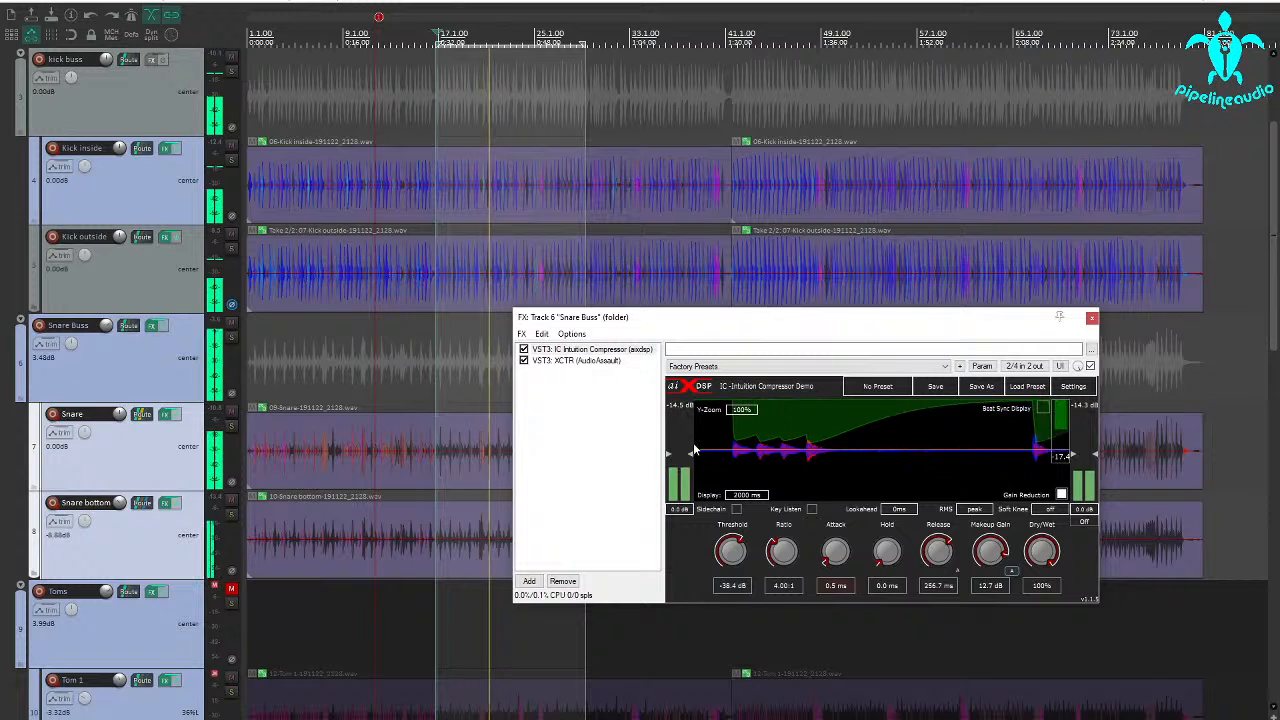
Reselect Snare and Snare bottom together and set the Snare Buss compressor's makeup gain to 7.2 dB and attack to 24.7 ms
left_click(129, 453)
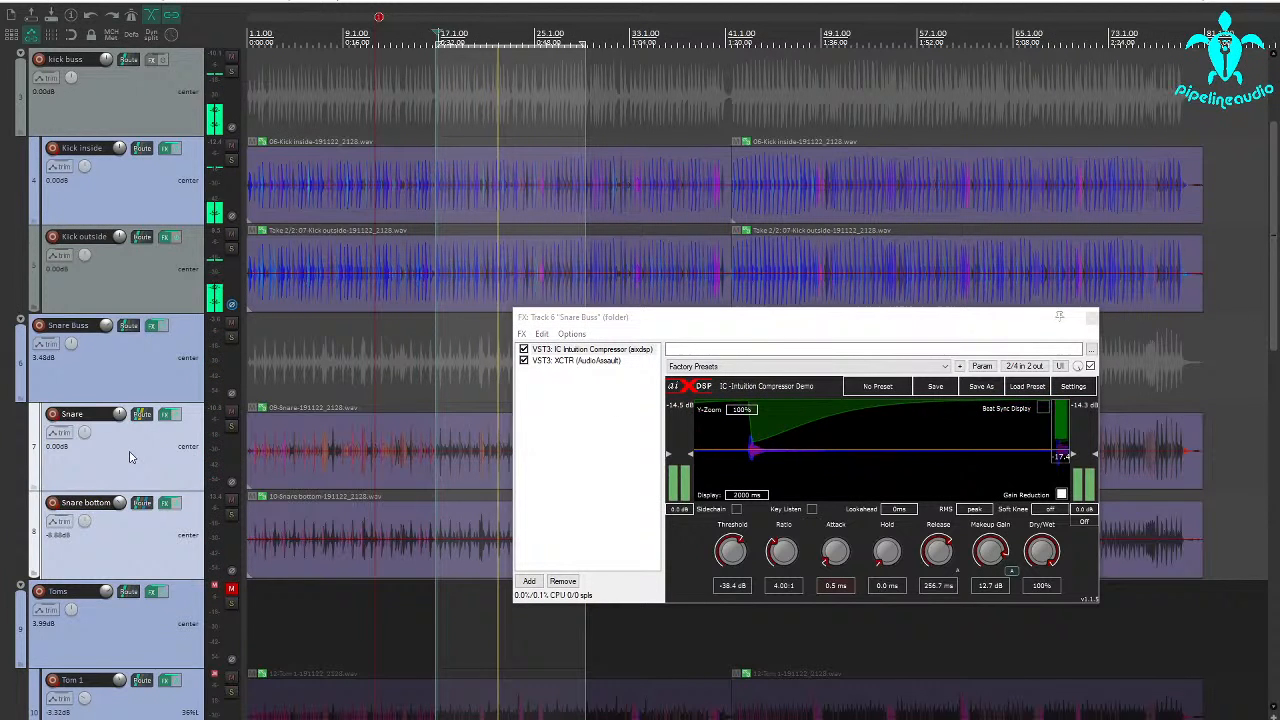
left_click(153, 528, "ctrl")
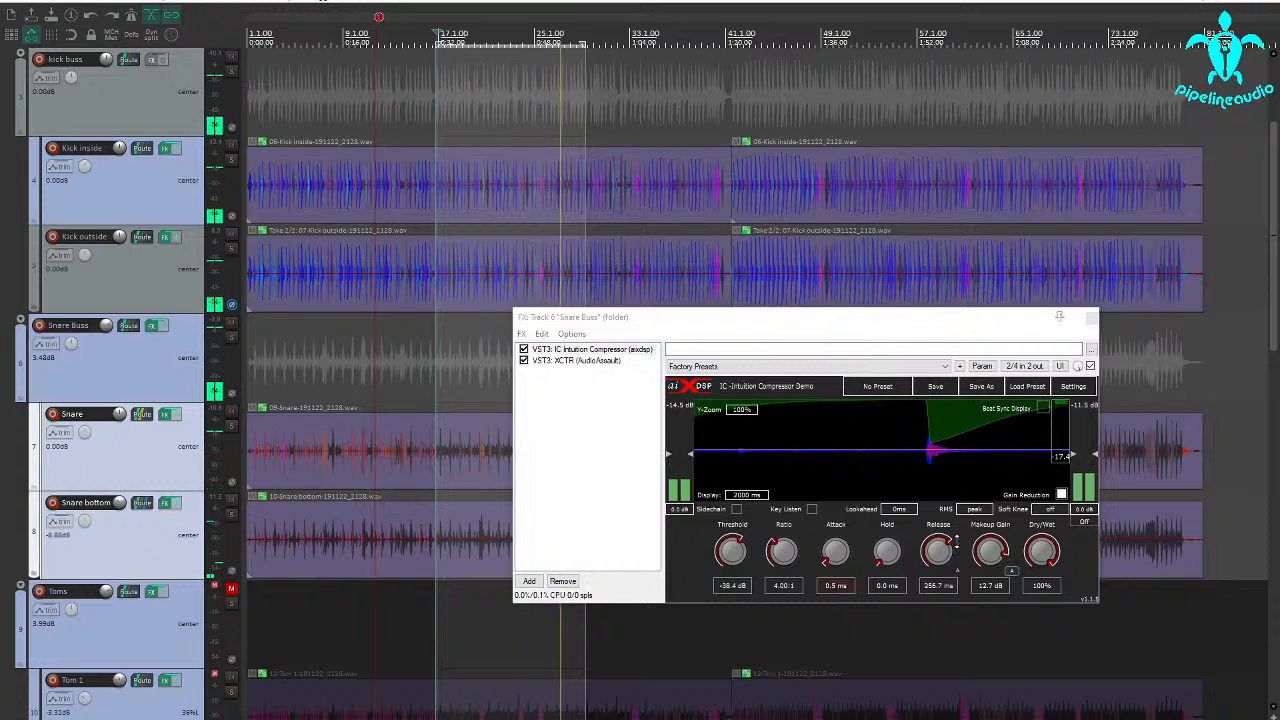
left_click_drag(995, 552, 984, 574)
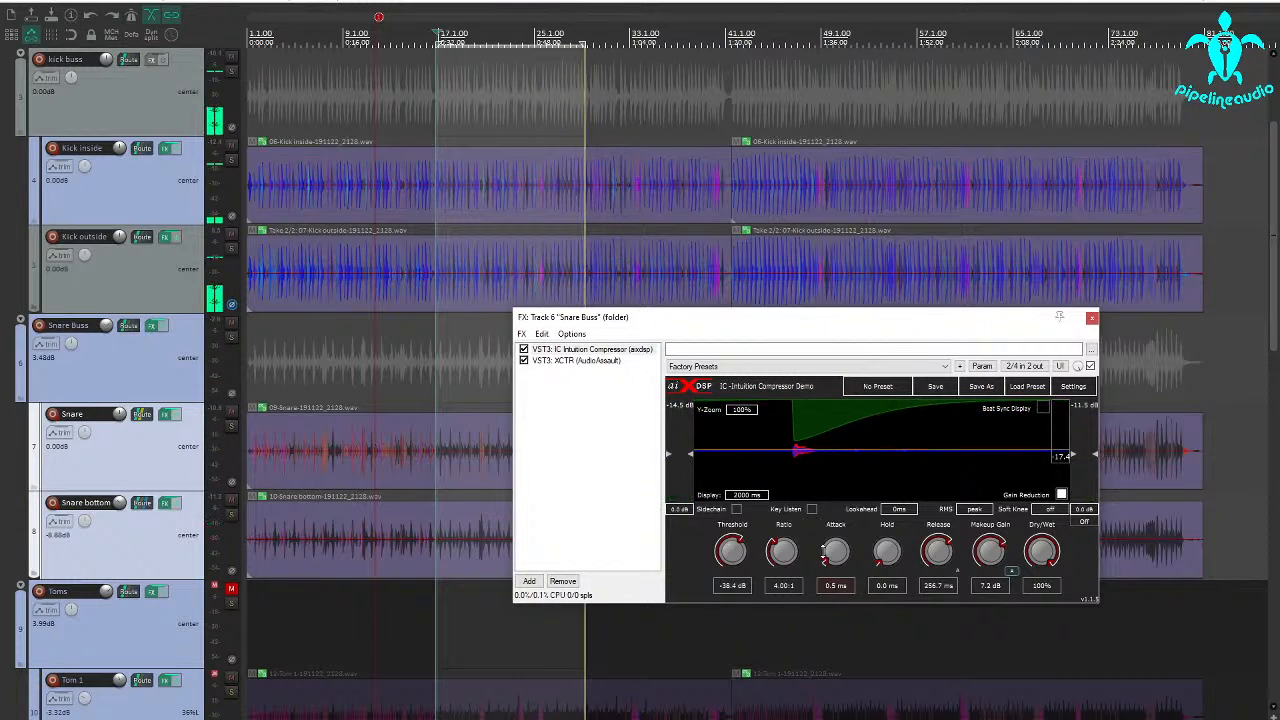
left_click_drag(823, 551, 844, 515)
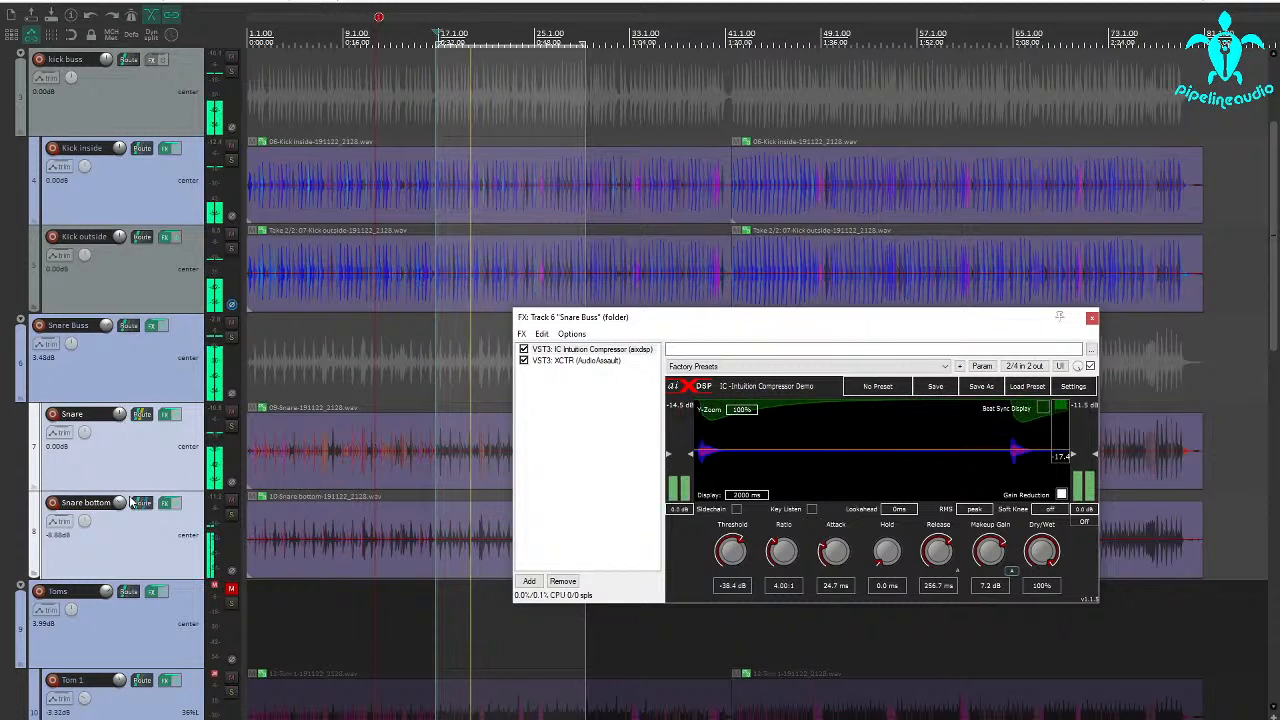
Lower Snare to -2.15 dB and Snare bottom to -11.03 dB, close the effects window and reset Snare Buss volume to 0.00 dB
left_click_drag(120, 503, 120, 514)
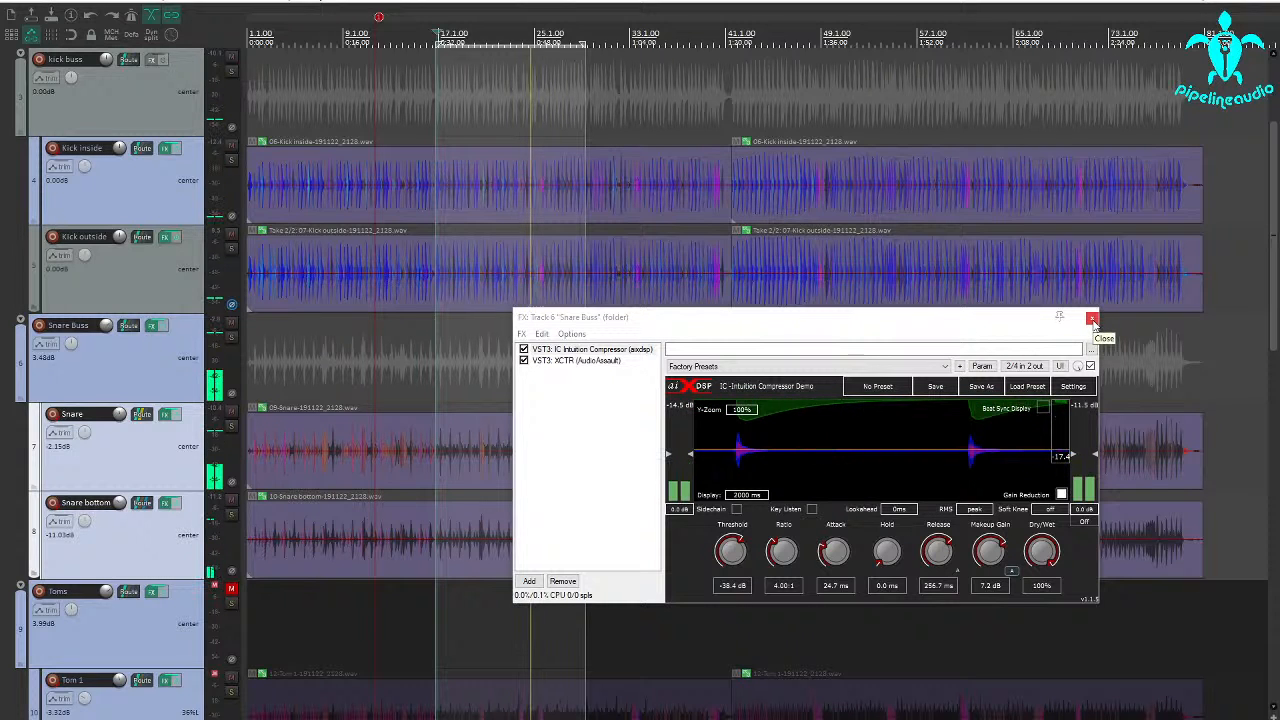
left_click(1092, 318)
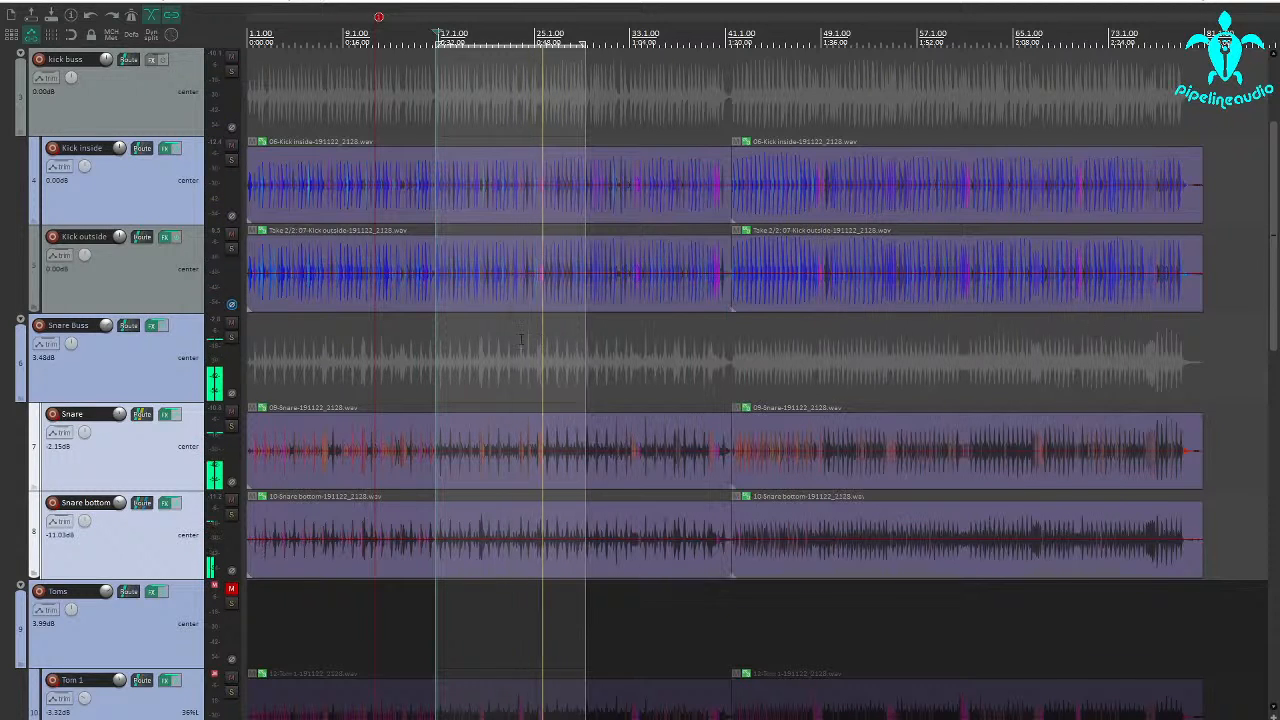
left_click_drag(106, 326, 106, 340)
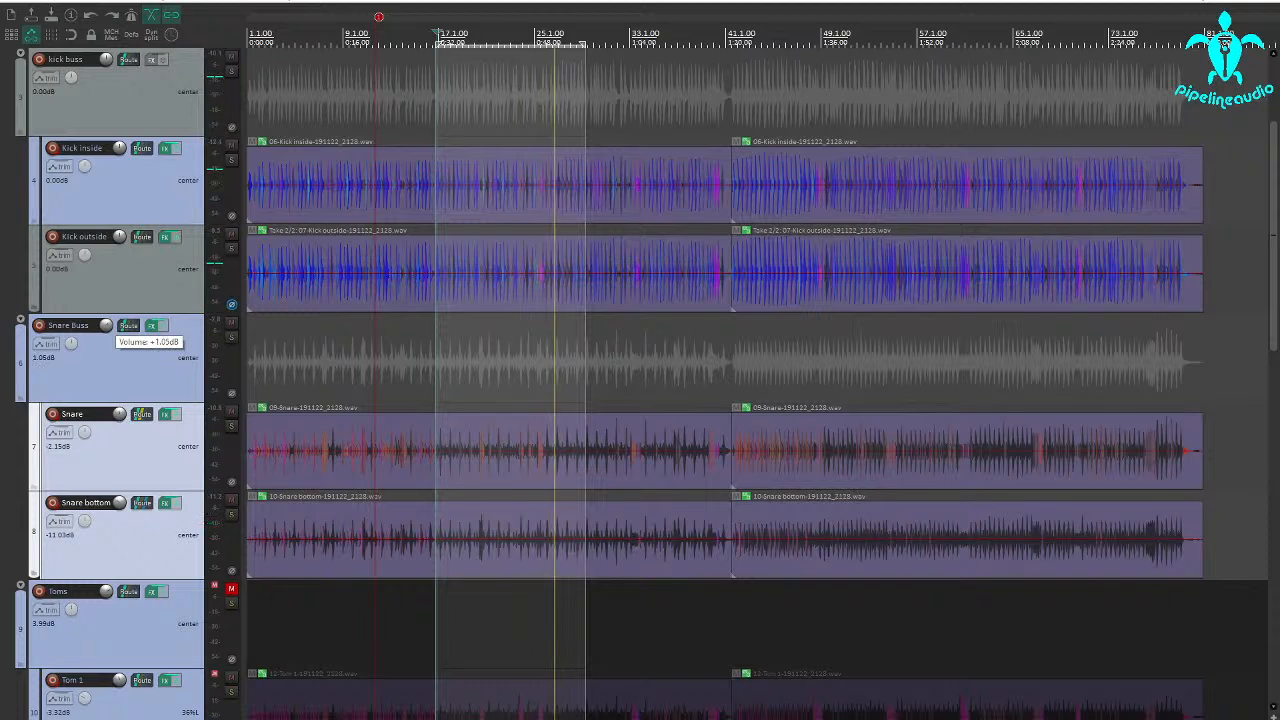
double_click(106, 327)
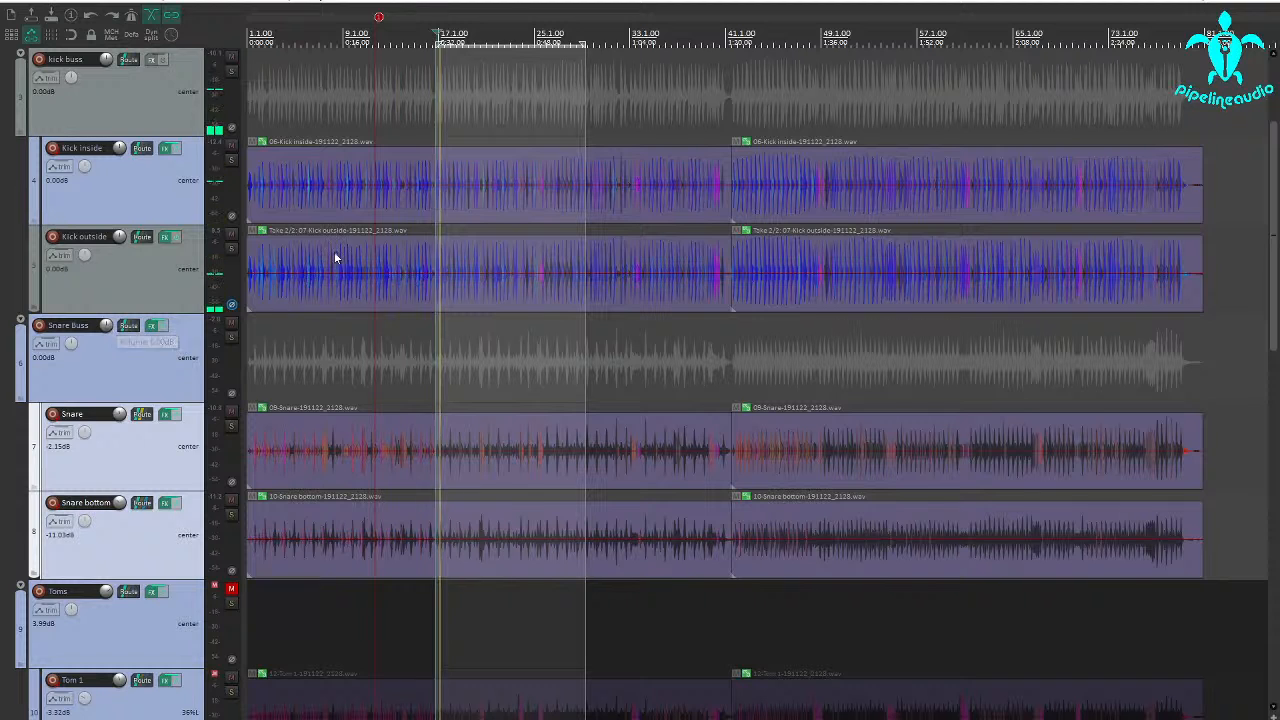
Add IC Intuition Compressor to the kick buss and set its attack to 7.3 ms
left_click(151, 64)
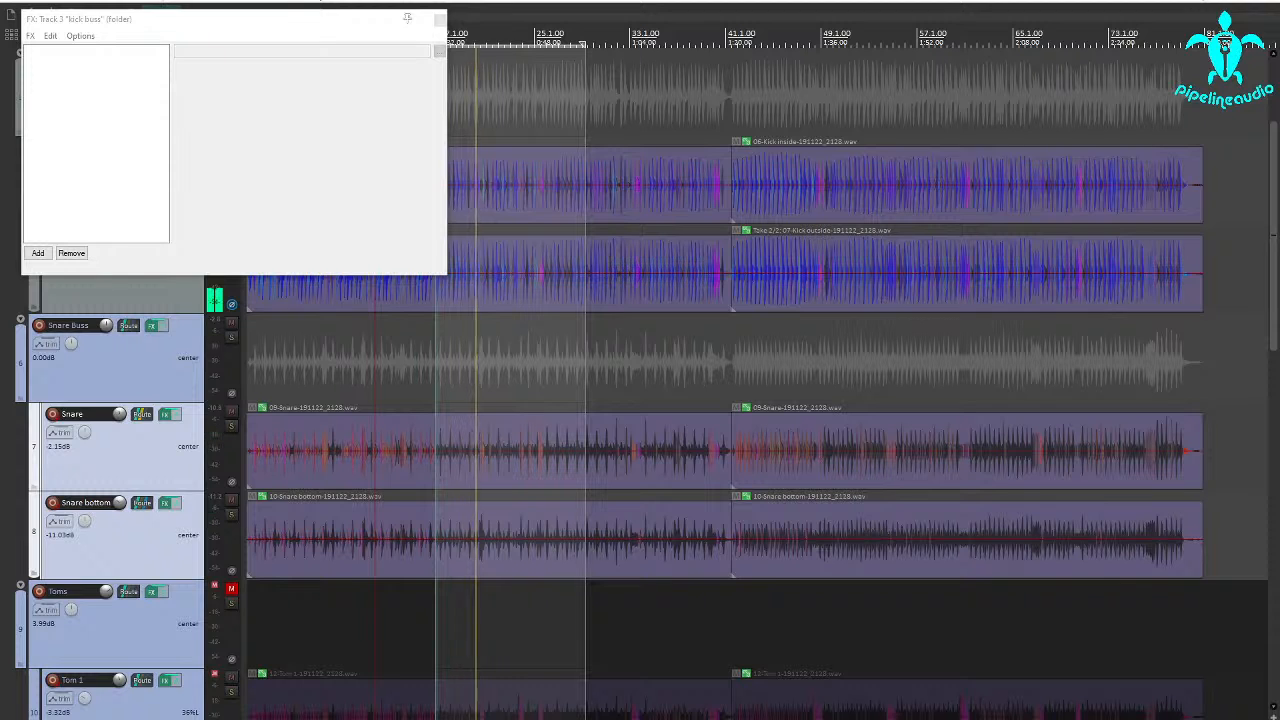
double_click(503, 280)
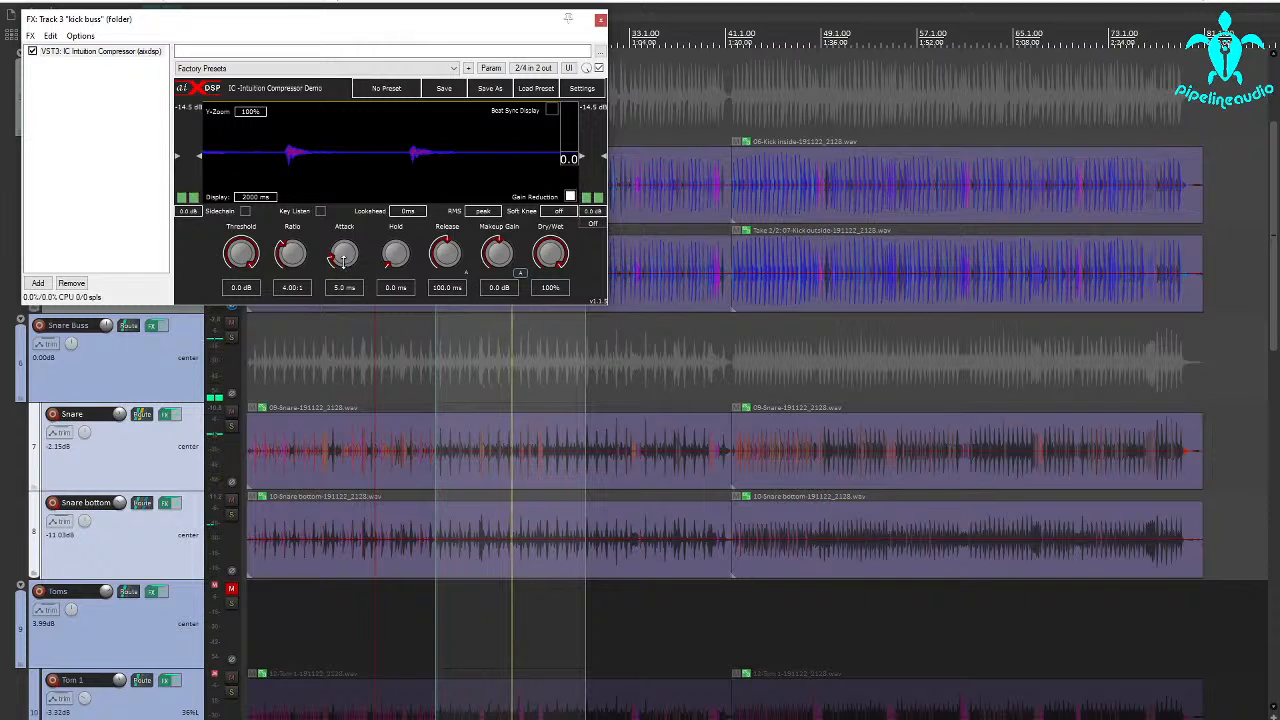
left_click_drag(343, 256, 343, 253)
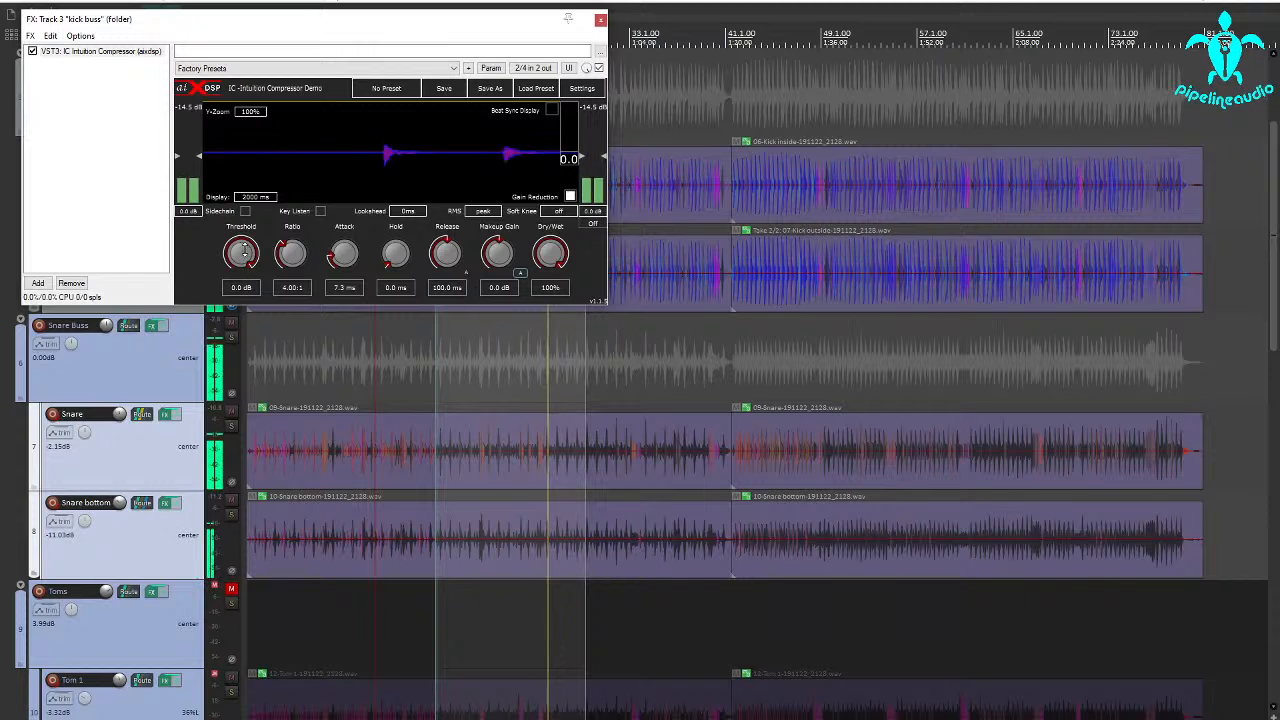
Set the kick buss compressor's threshold to -30.4 dB and makeup gain to 5.9 dB, and close its effects window
left_click_drag(243, 253, 228, 299)
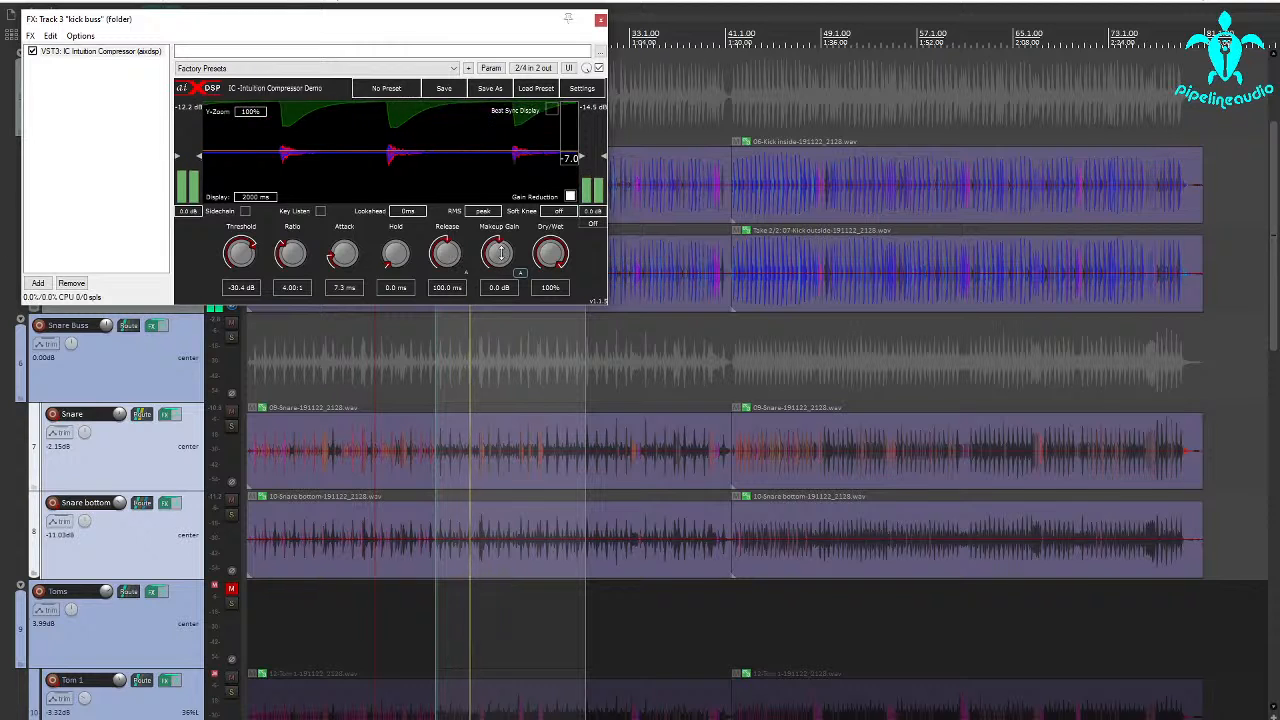
left_click_drag(499, 252, 509, 223)
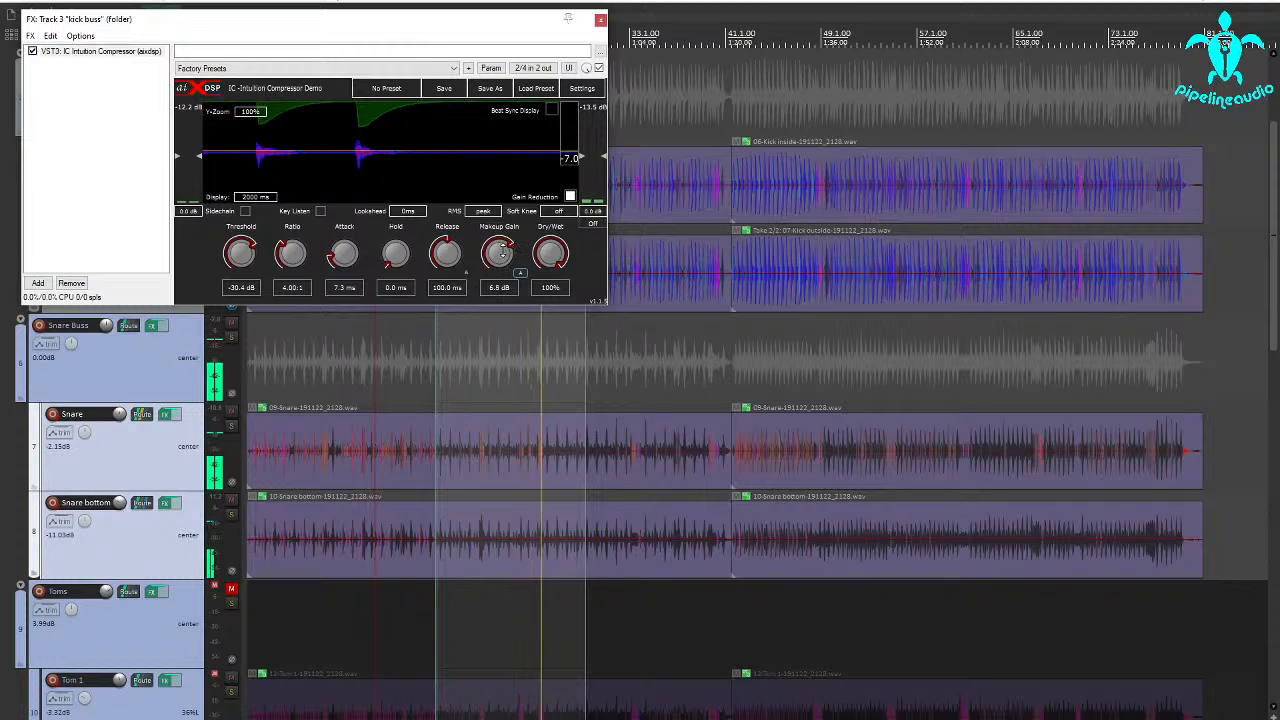
left_click_drag(504, 250, 502, 253)
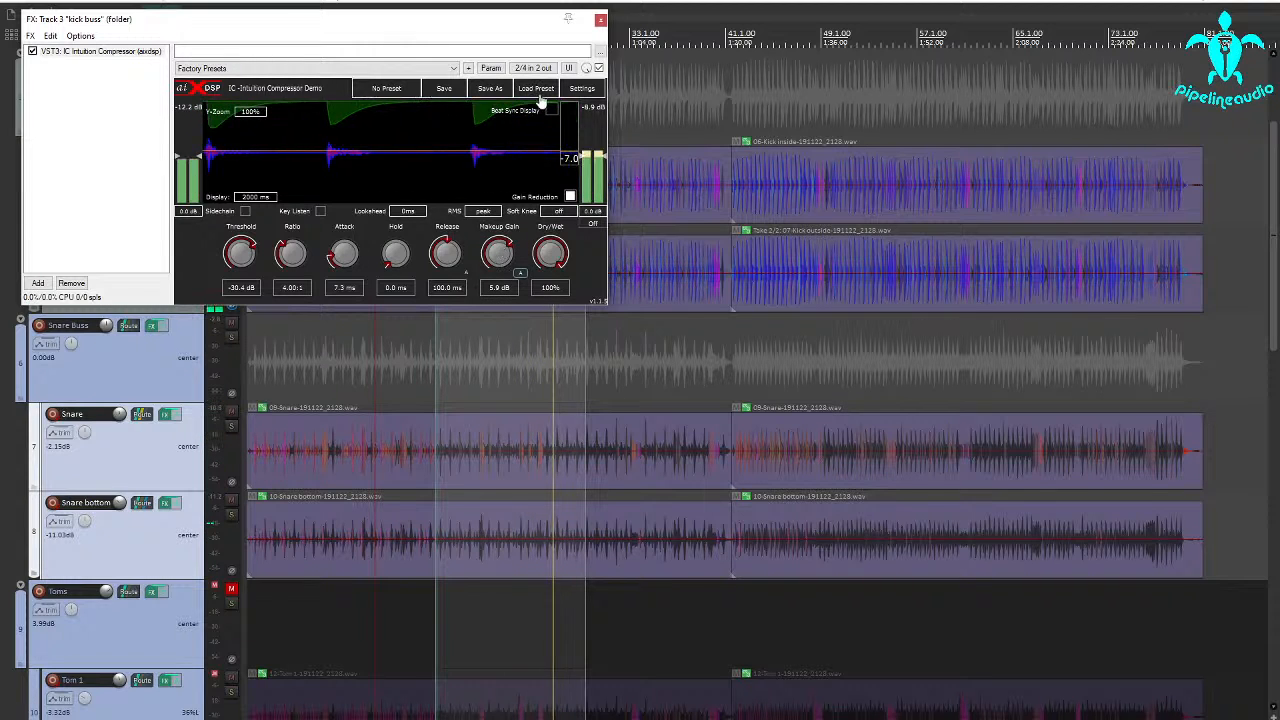
left_click(600, 20)
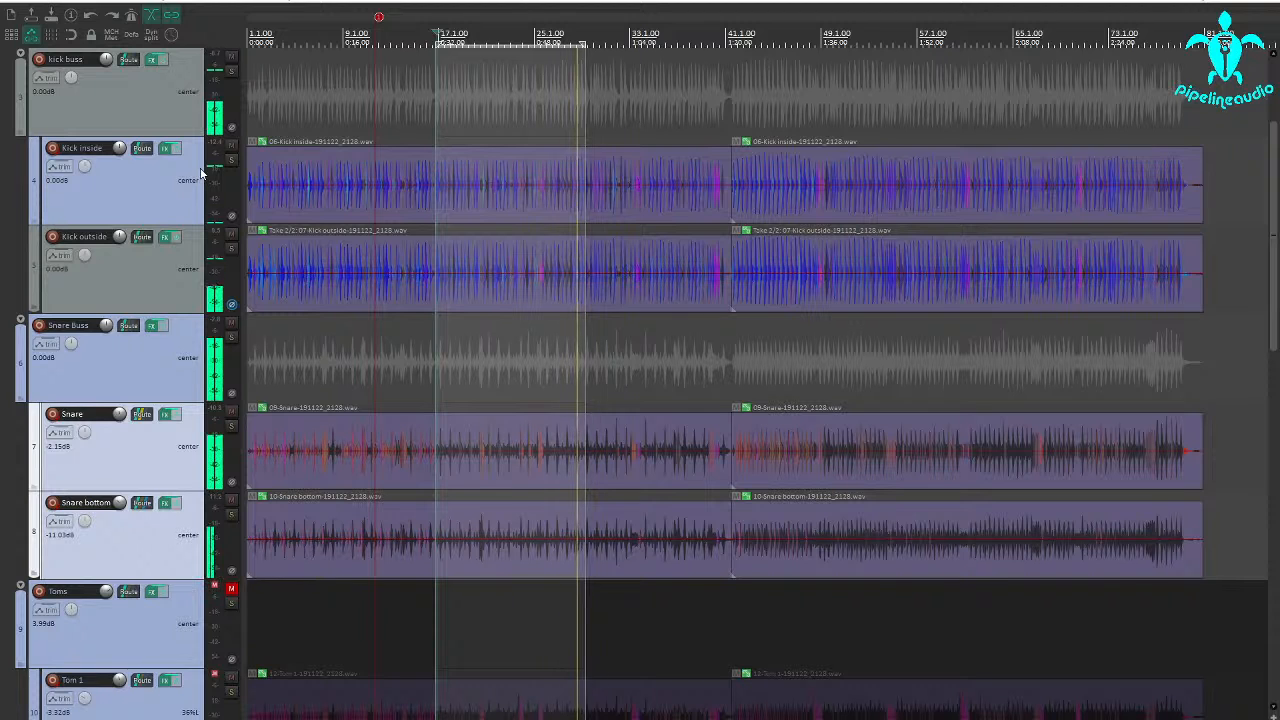
Stop playback and select the second audio item on the Tom 1 track
key("space")
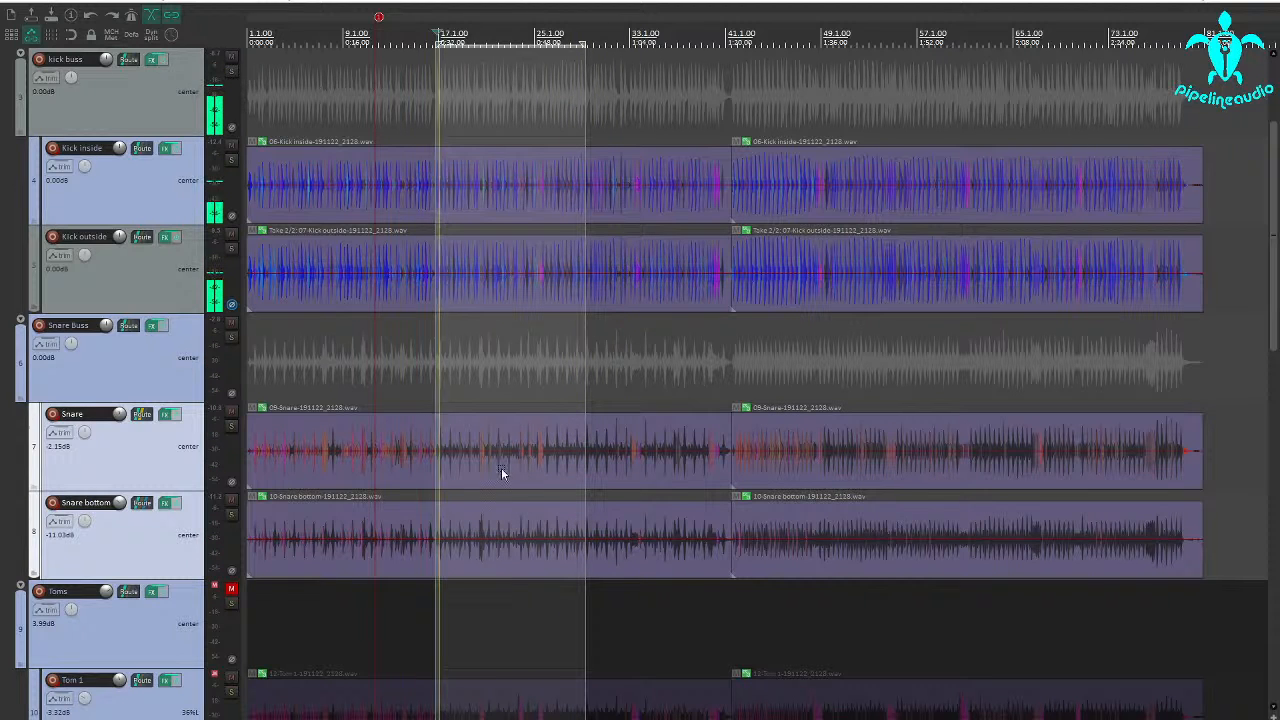
scroll(130, 530, "down", 5)
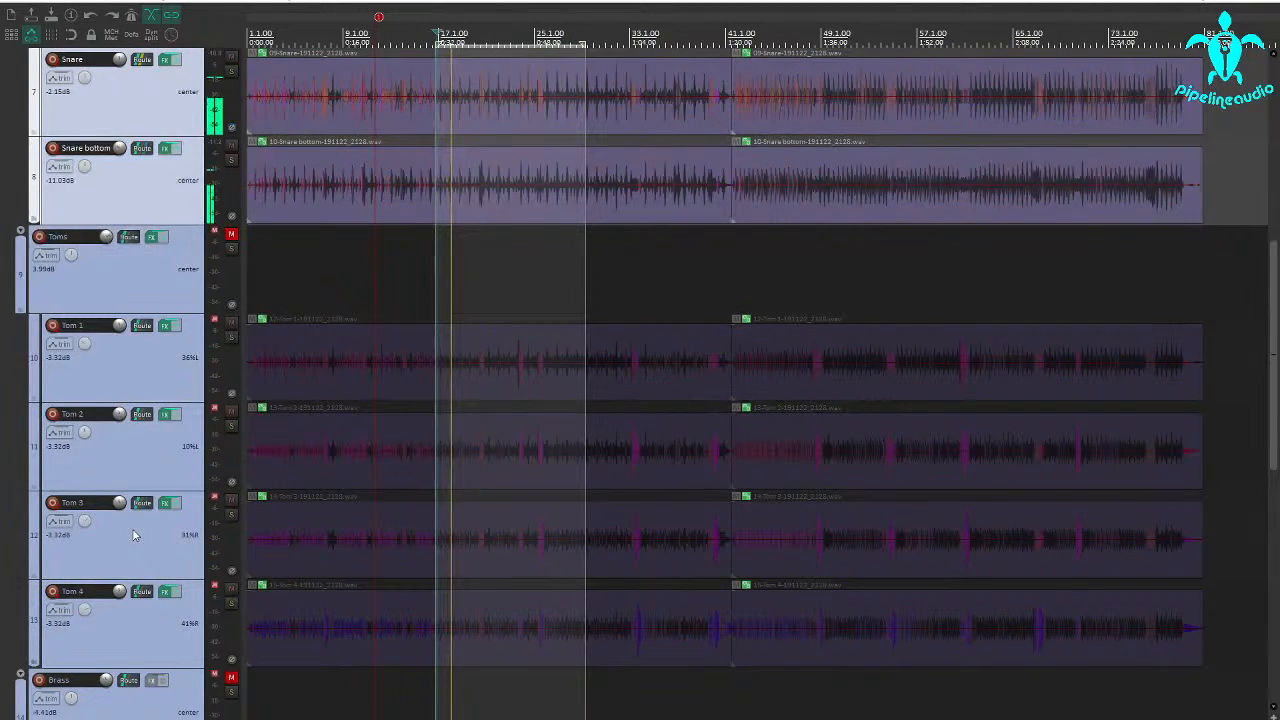
scroll(134, 530, "down", 2)
scroll(134, 530, "up", 2)
key("space")
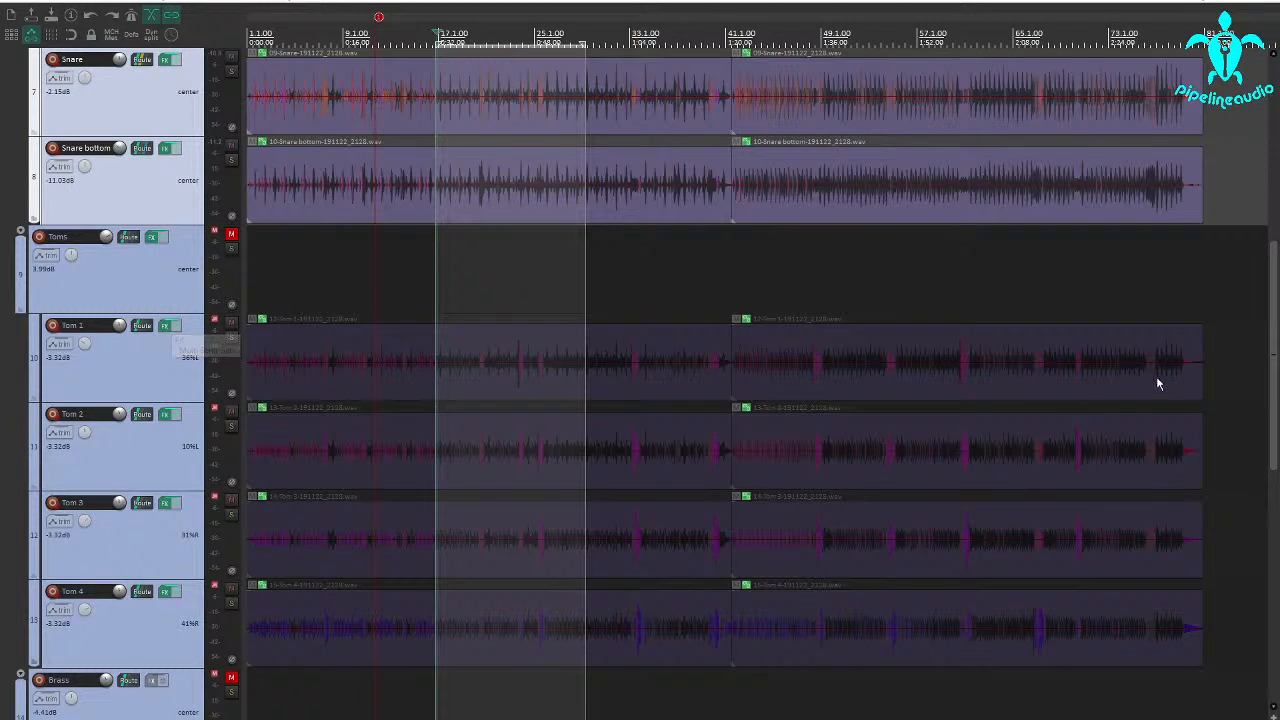
left_click(849, 388)
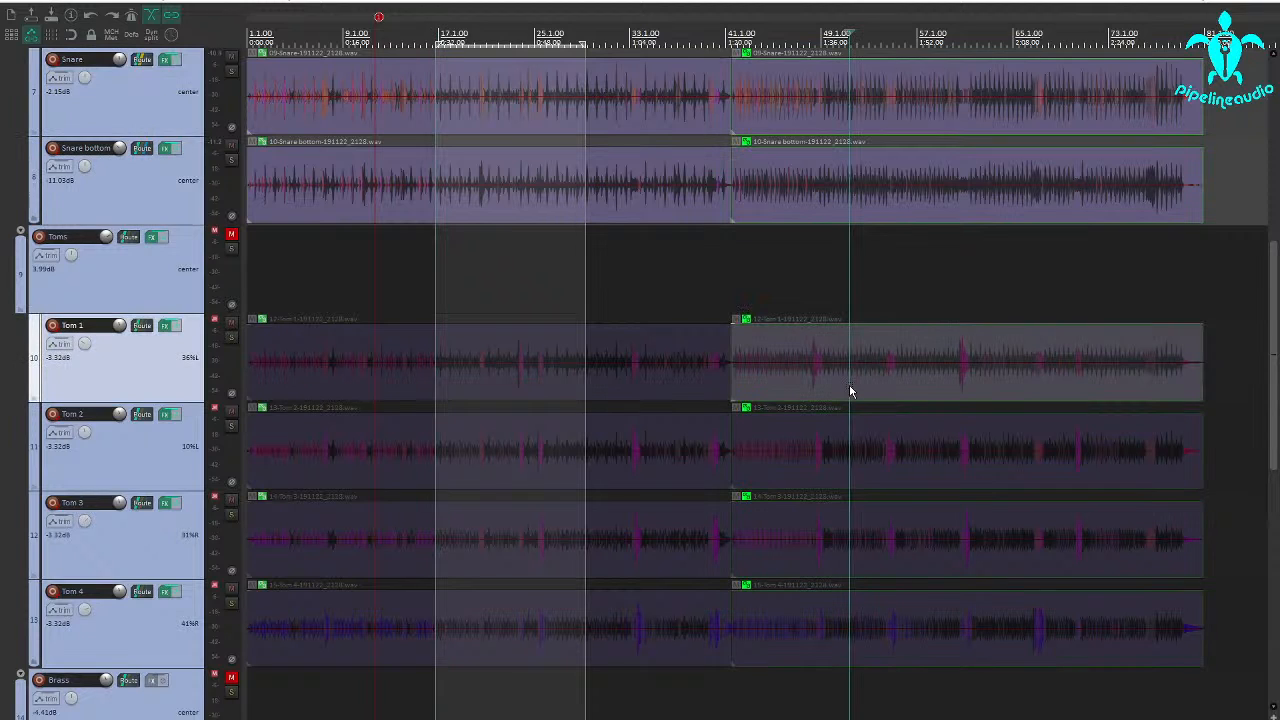
Place the edit cursor just before the Tom 1 hit near bar 61 and zoom in on it
scroll(849, 388, "up", 2)
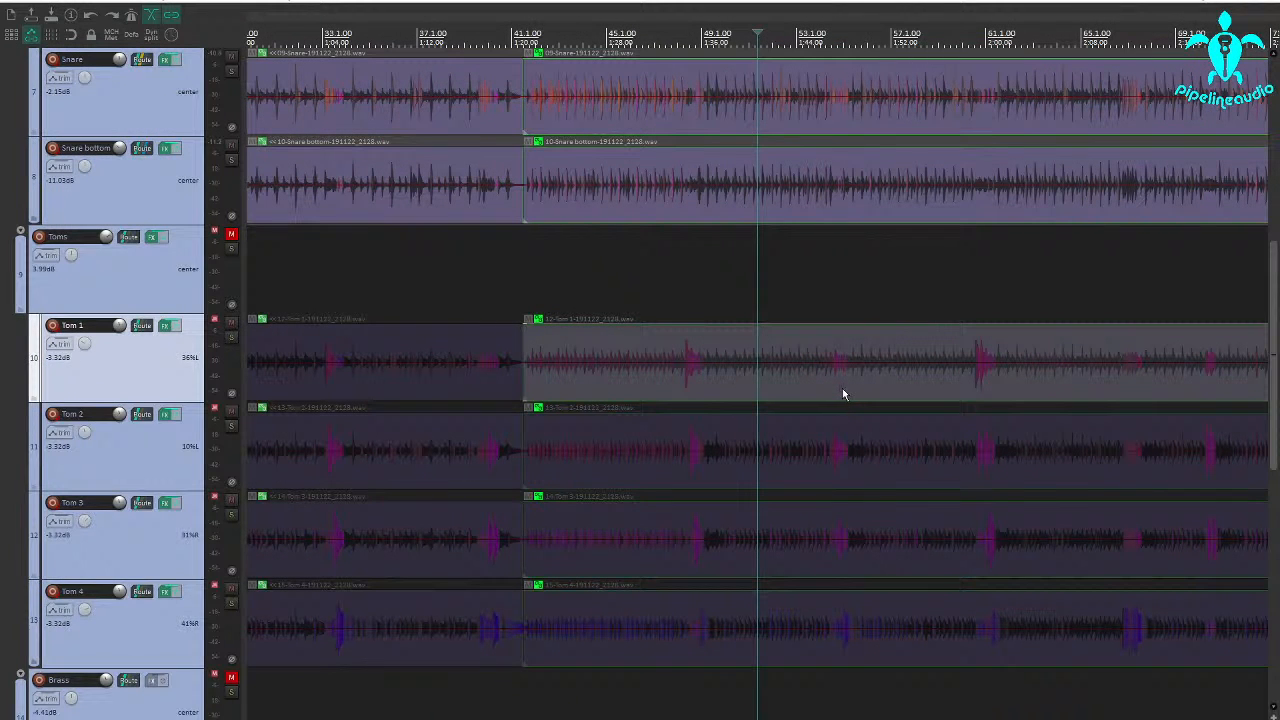
scroll(888, 381, "down", 3)
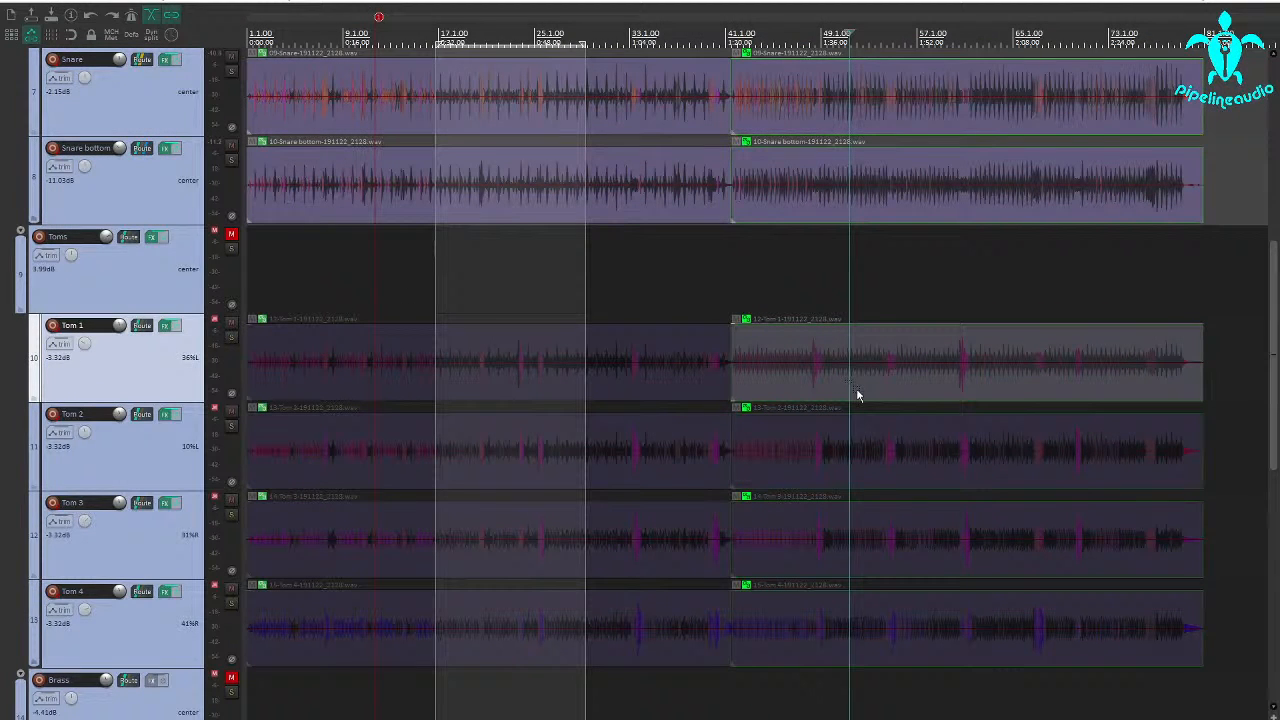
scroll(222, 392, "up", 2)
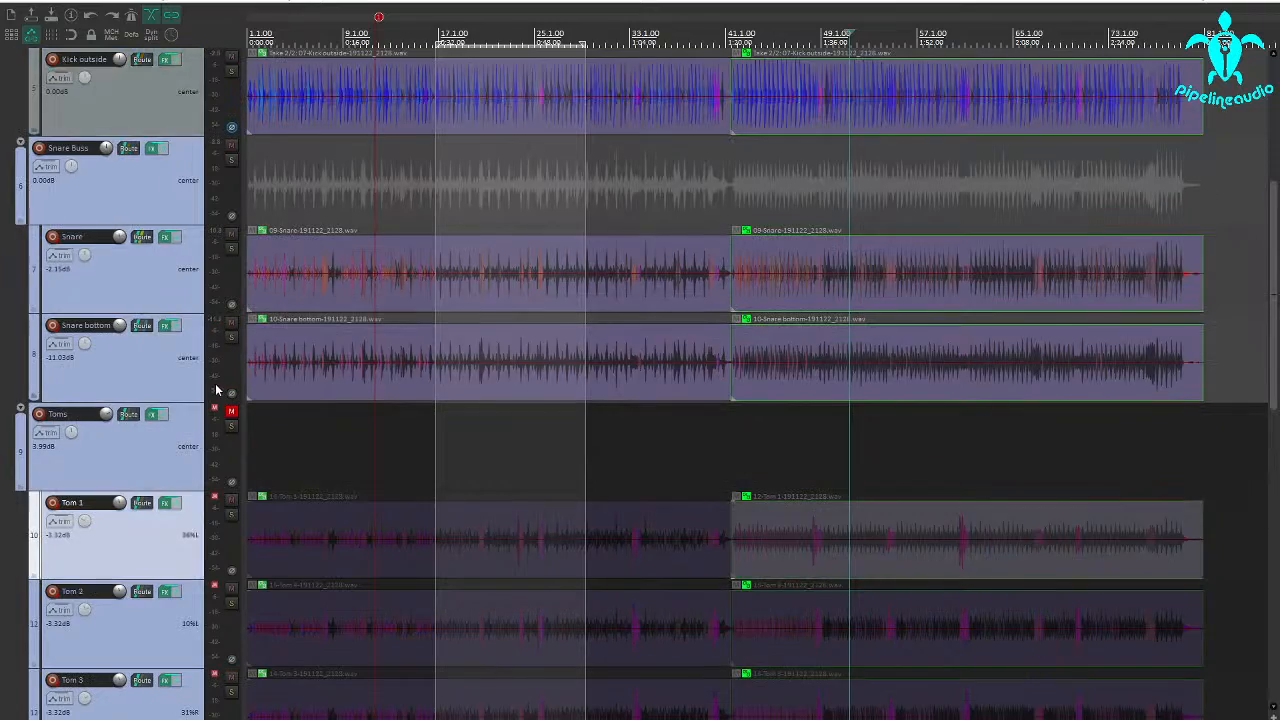
scroll(215, 390, "up", 4)
scroll(215, 390, "down", 4)
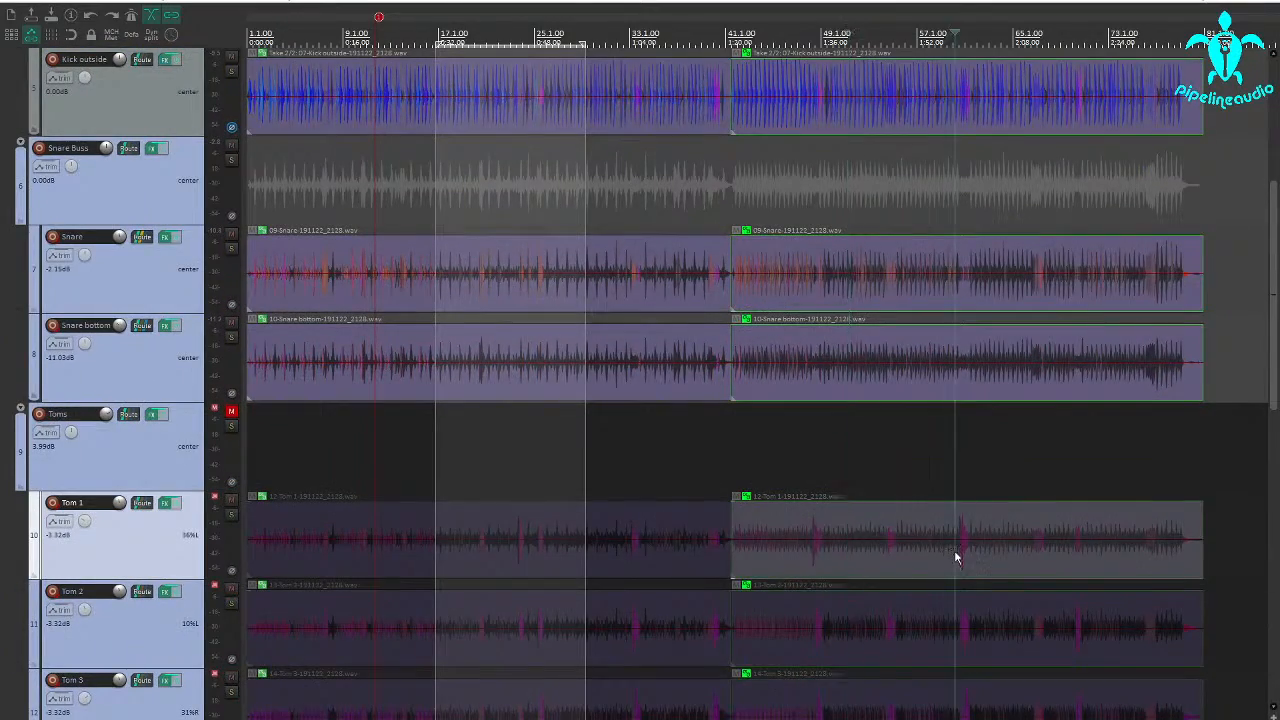
scroll(954, 550, "up", 4)
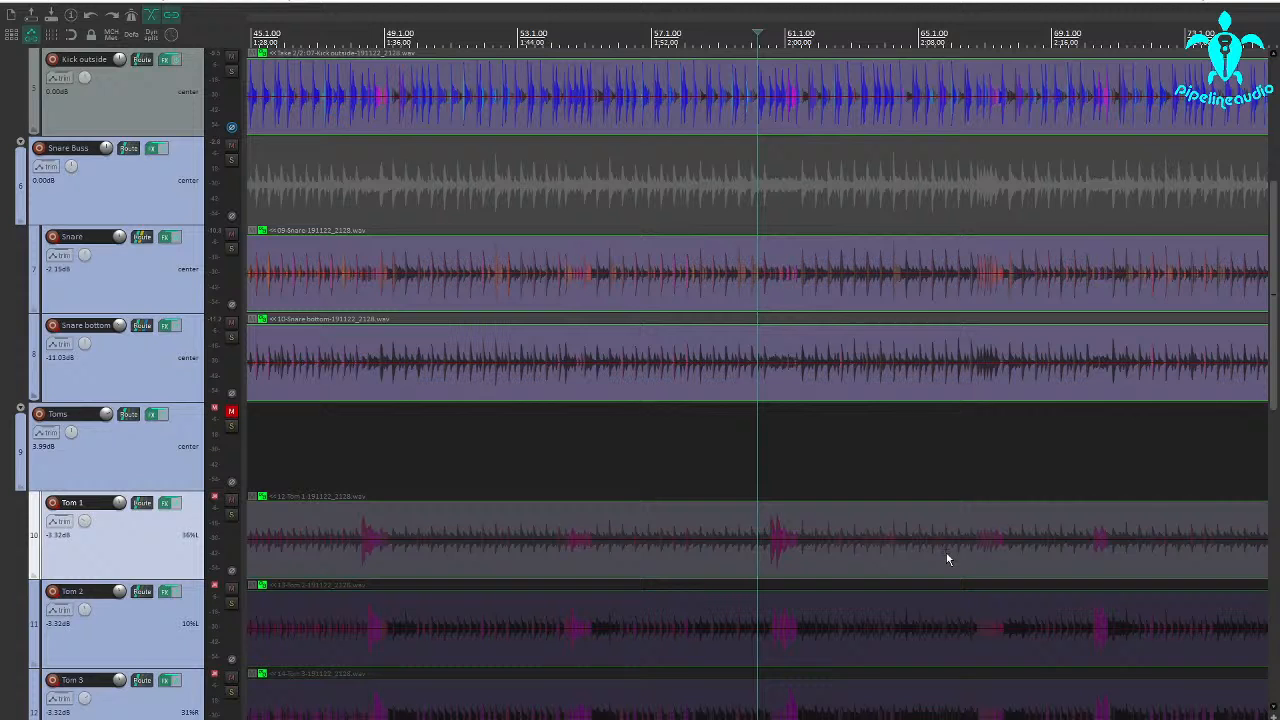
Audition the passage around bar 61 from just before the tom hit, starting from the Tom 1 item and from the Tom 4 item
left_click(745, 546)
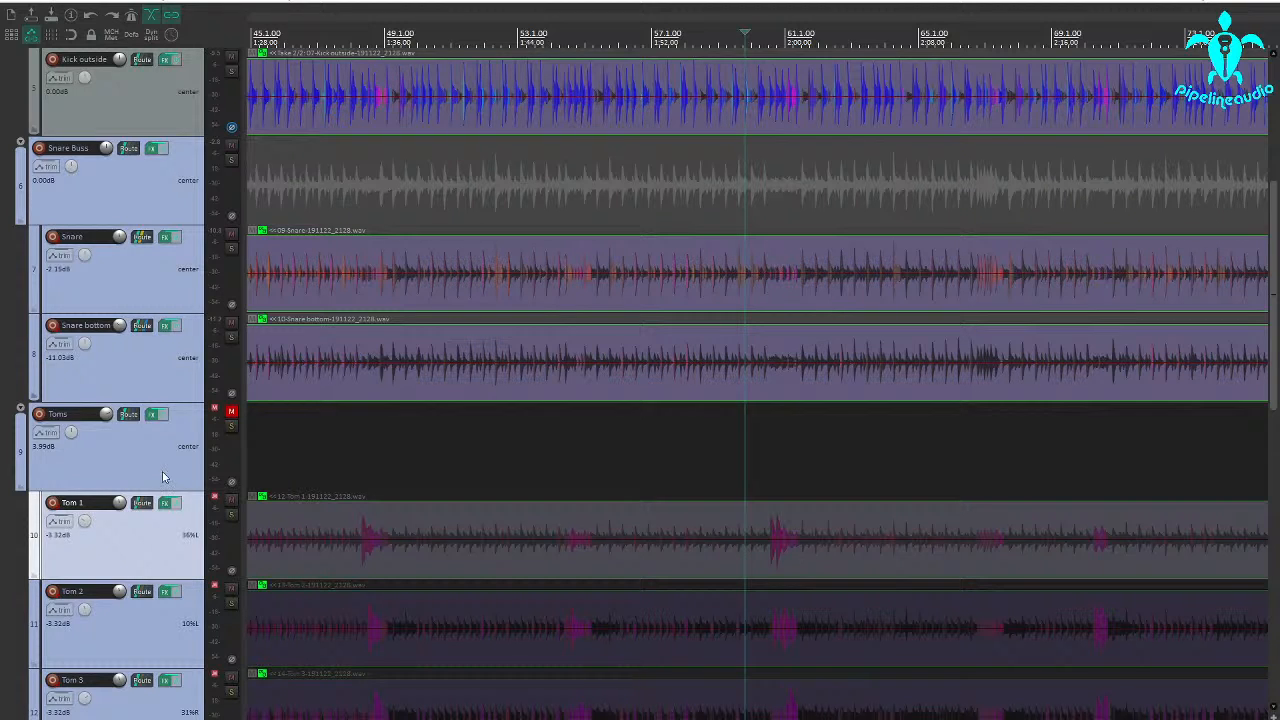
scroll(162, 471, "down", 3)
key("space")
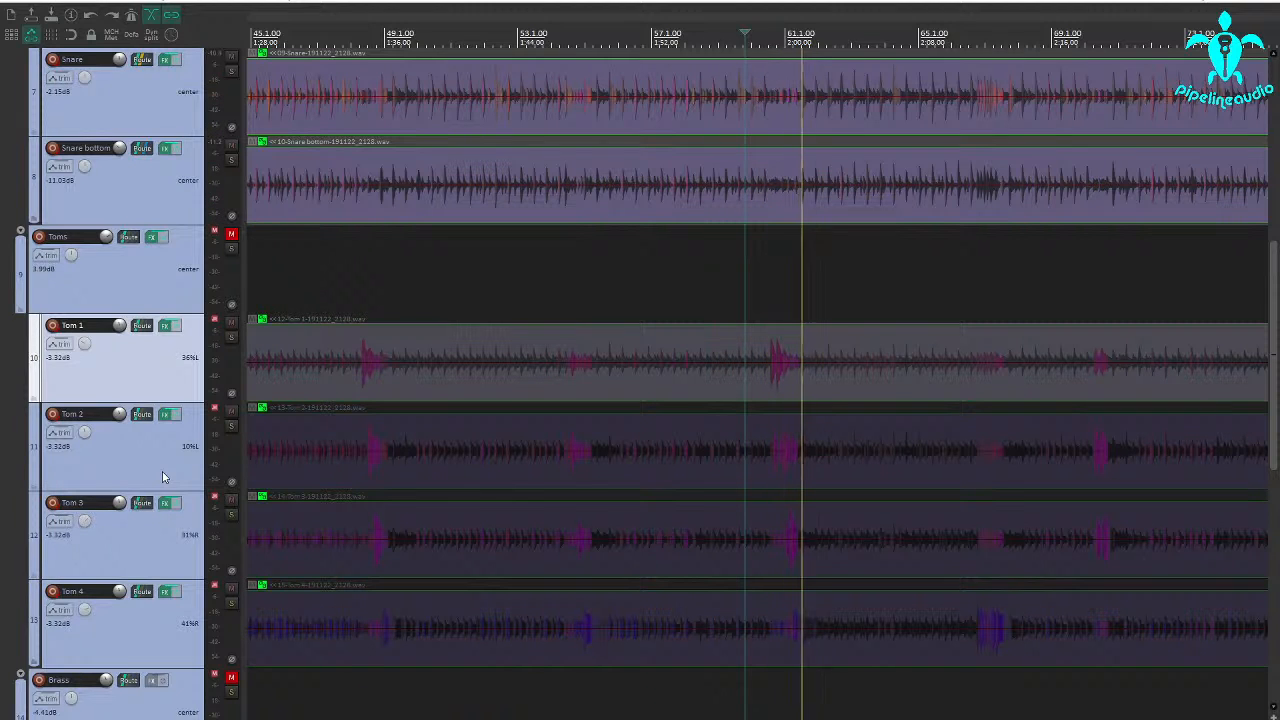
key("space")
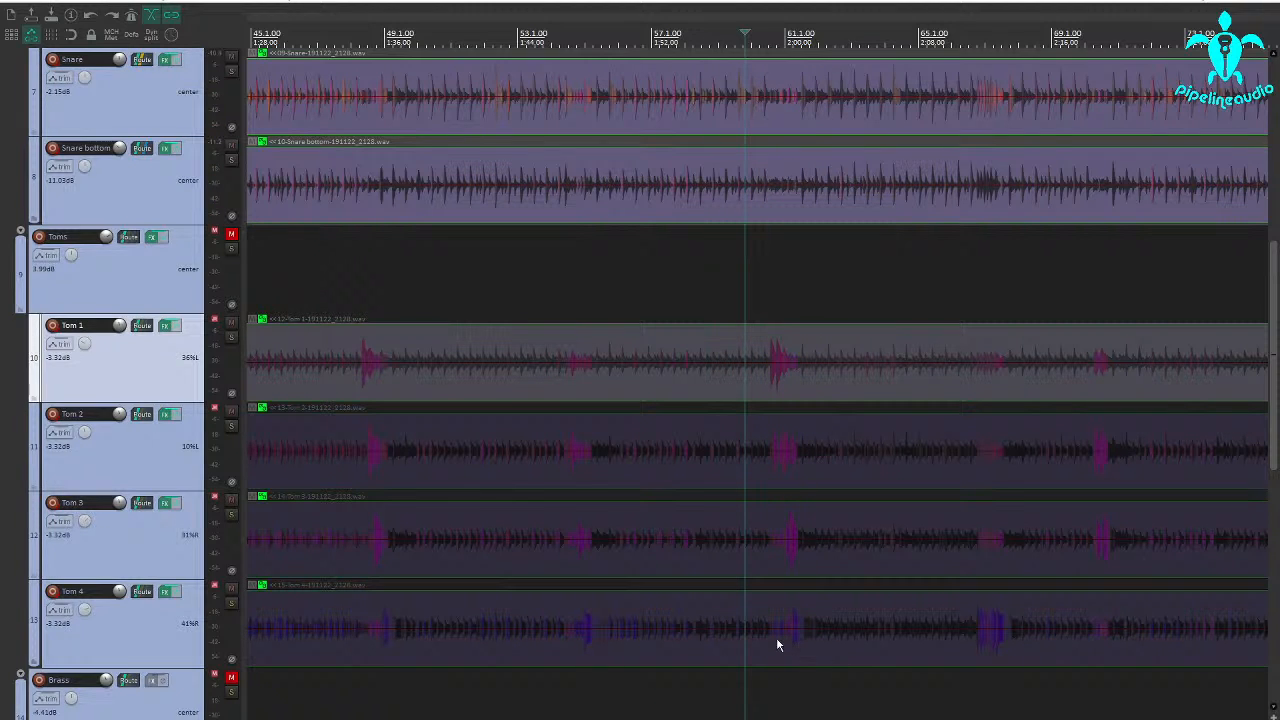
left_click(774, 634)
key("space")
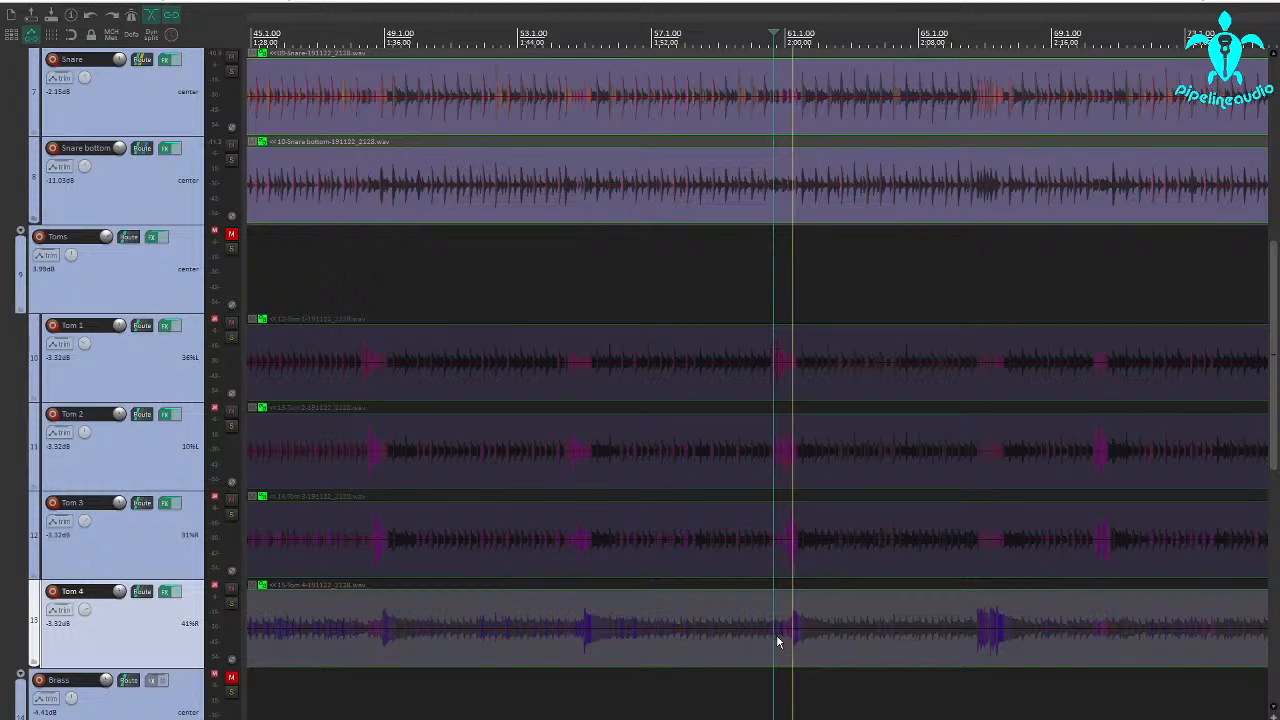
key("space")
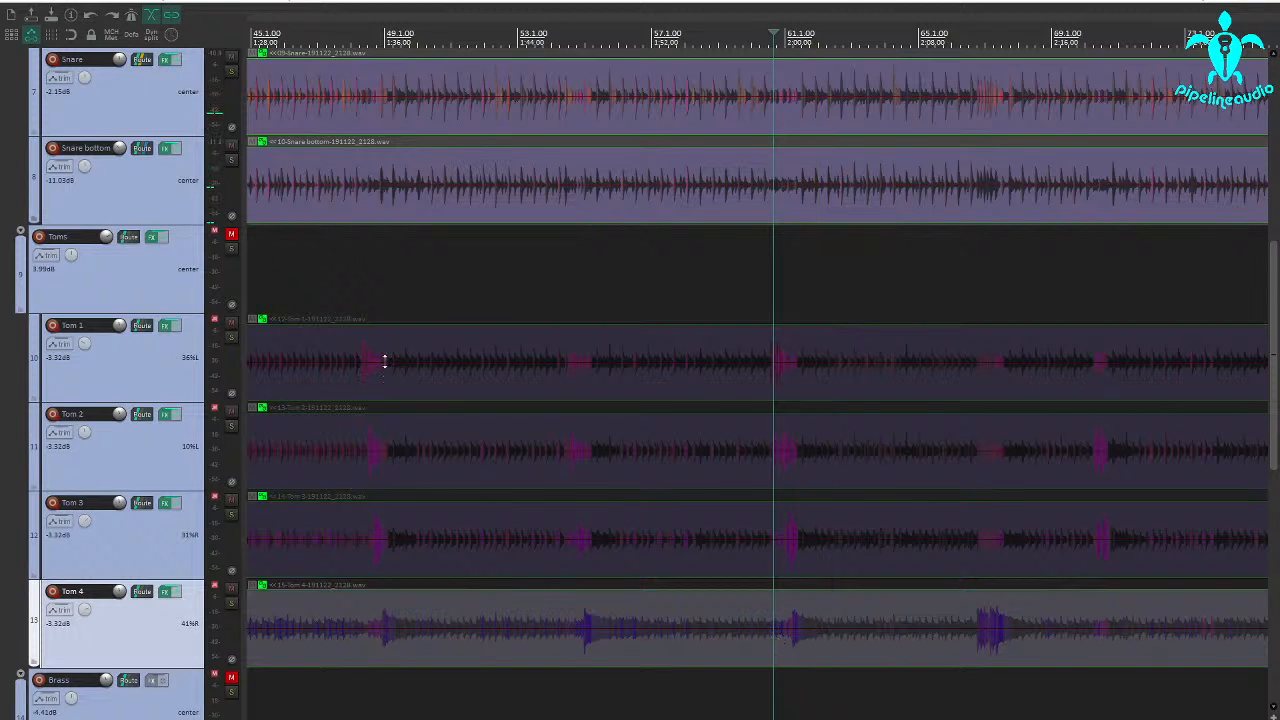
Unmute the Toms folder track and open the Multi Band Gate on Tom 1, moving its window off the track controls
left_click(231, 236)
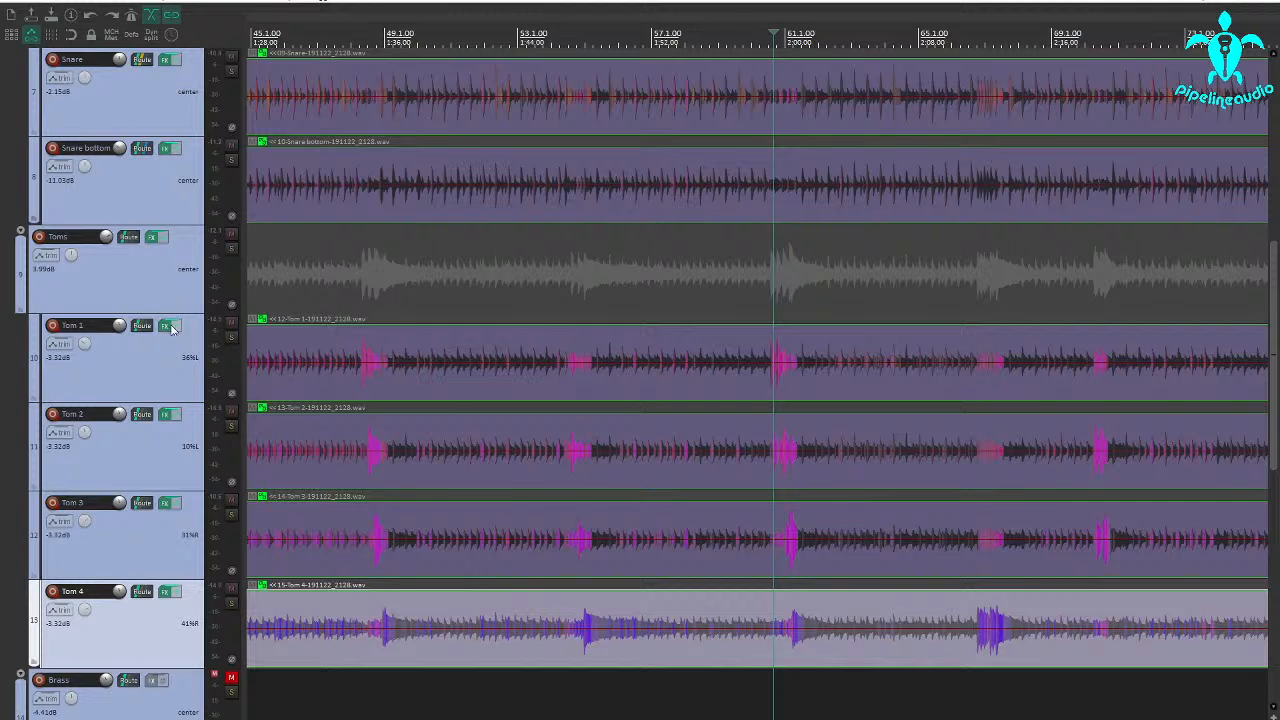
left_click(167, 327)
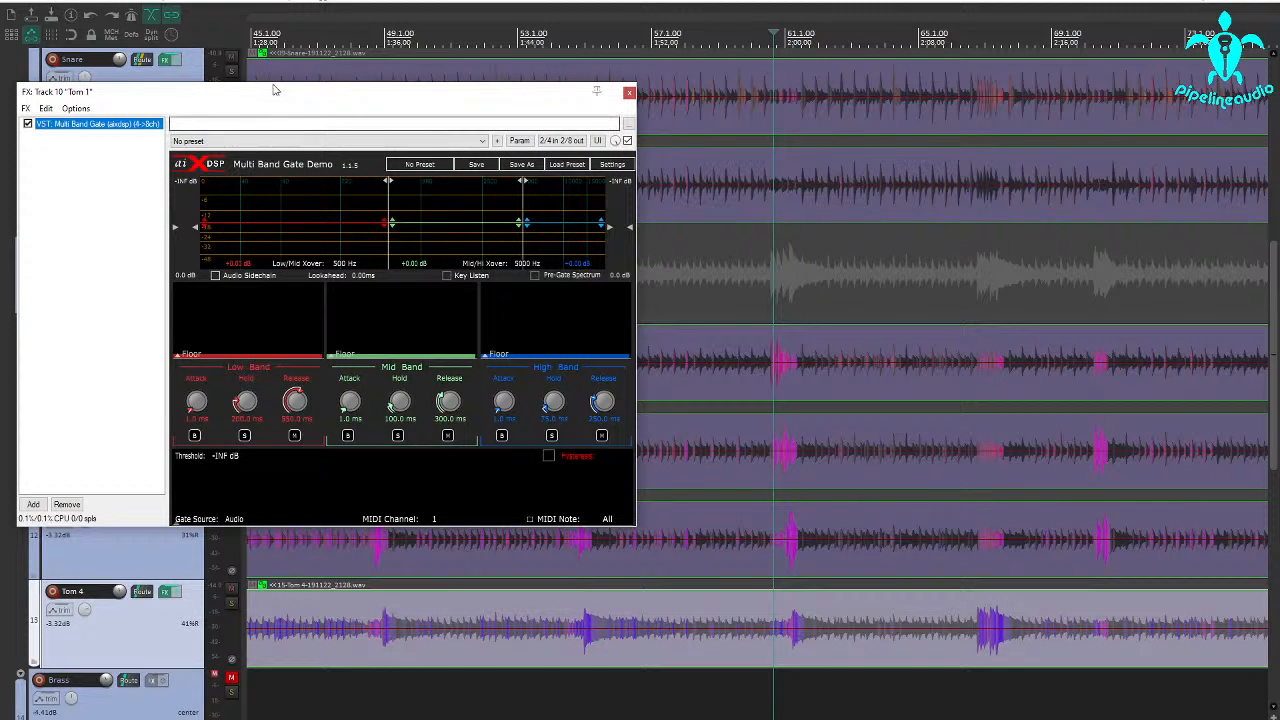
left_click_drag(275, 91, 337, 77)
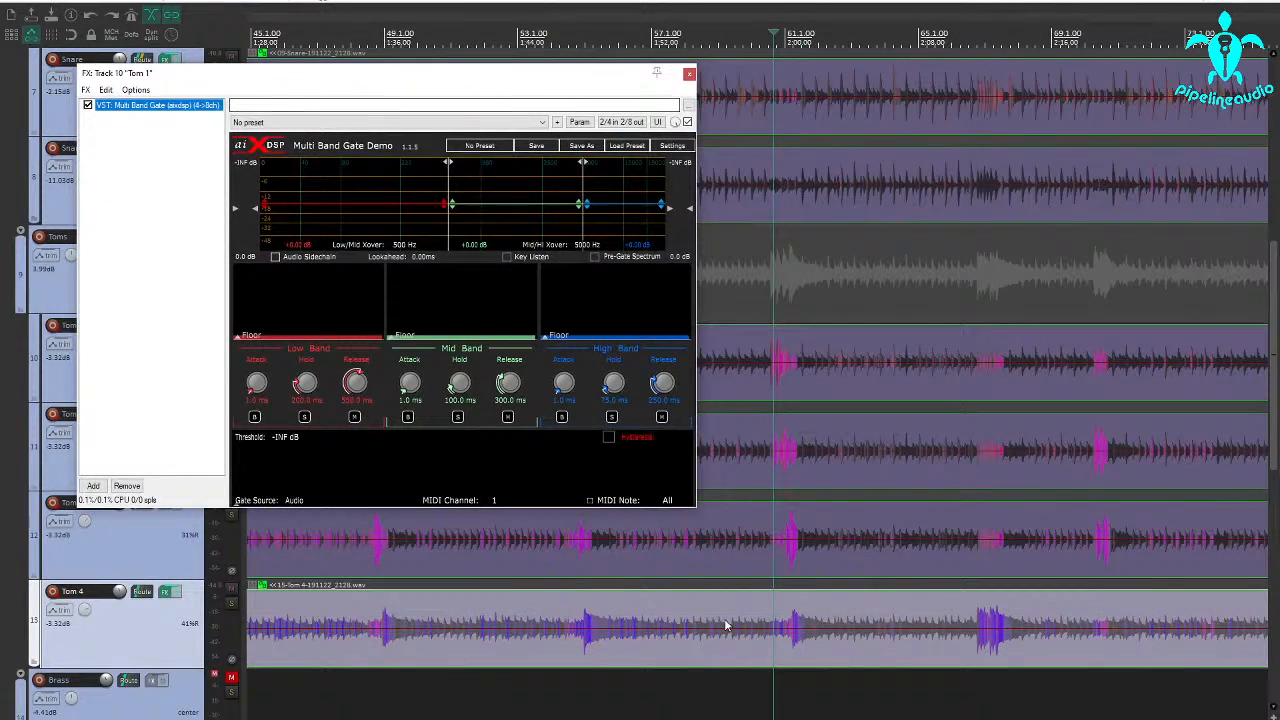
Make a time selection around the tom fill from about 60.2.37 to 62.4.84, with the edit cursor at its start
left_click_drag(746, 666, 850, 668)
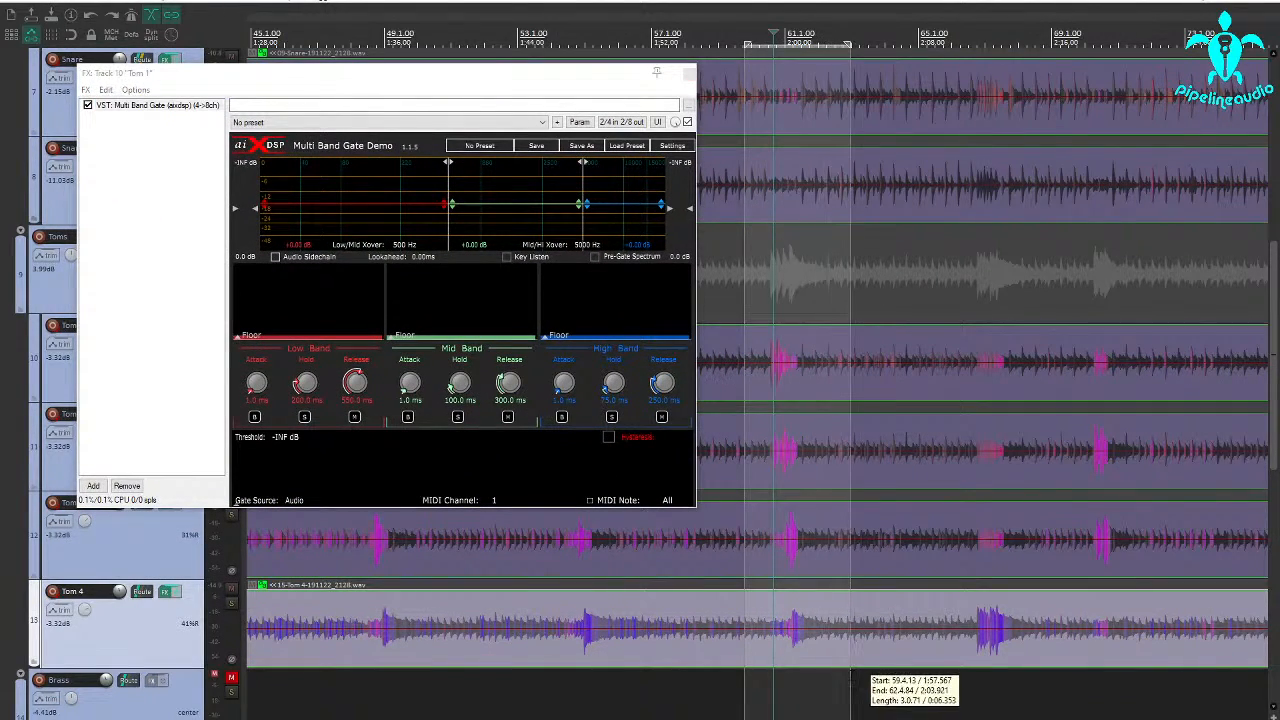
left_click_drag(744, 681, 760, 676)
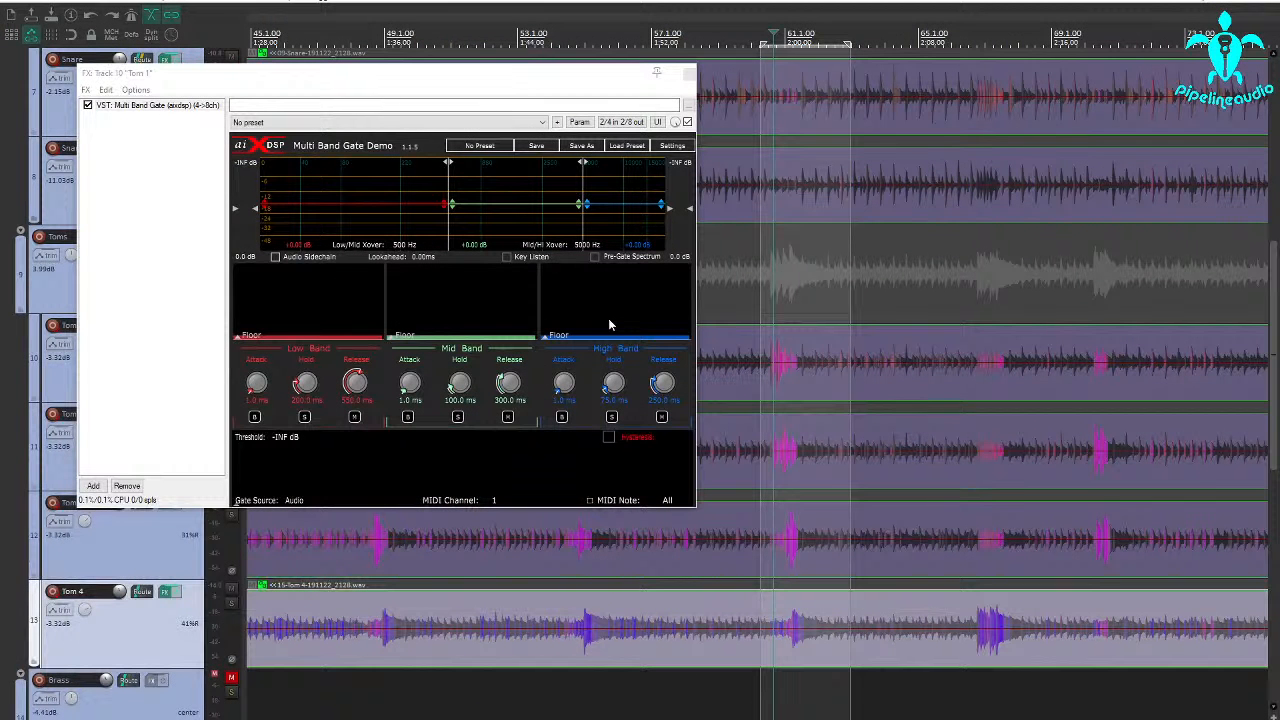
left_click(764, 676)
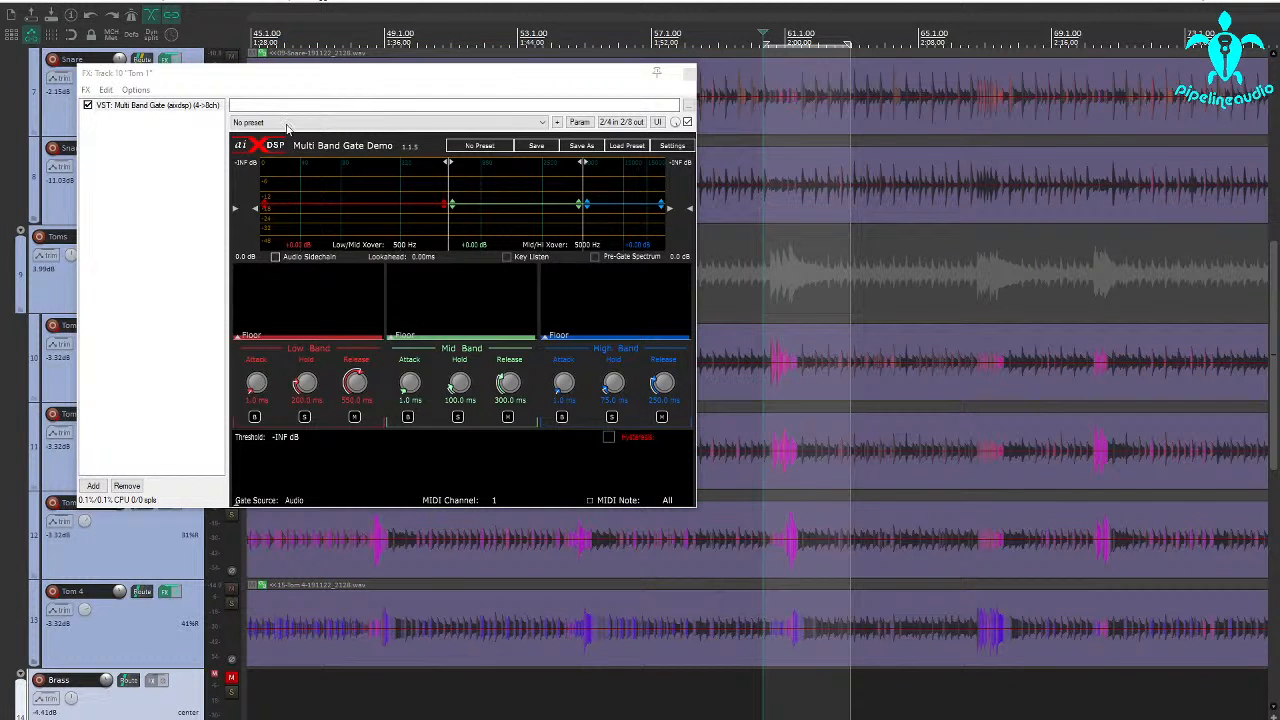
Solo Tom 1, keep its effects chain enabled, and play the fill through the gate
left_click_drag(308, 75, 482, 99)
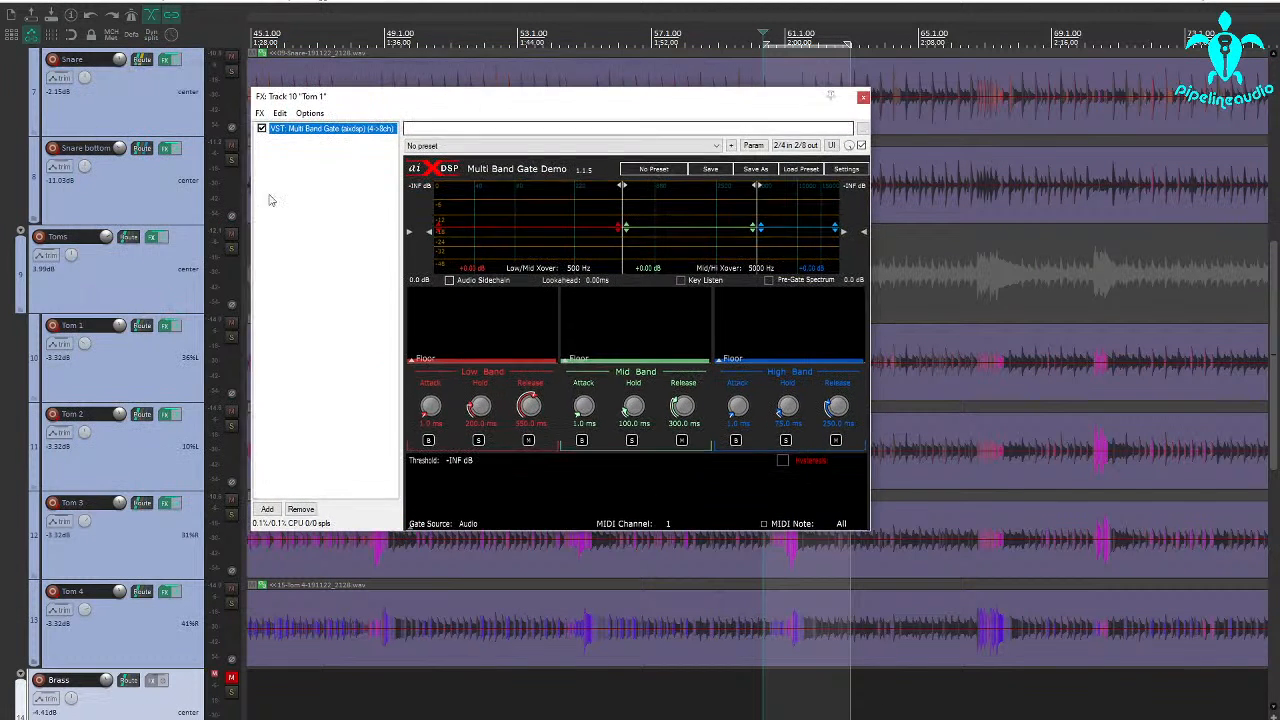
left_click(171, 327)
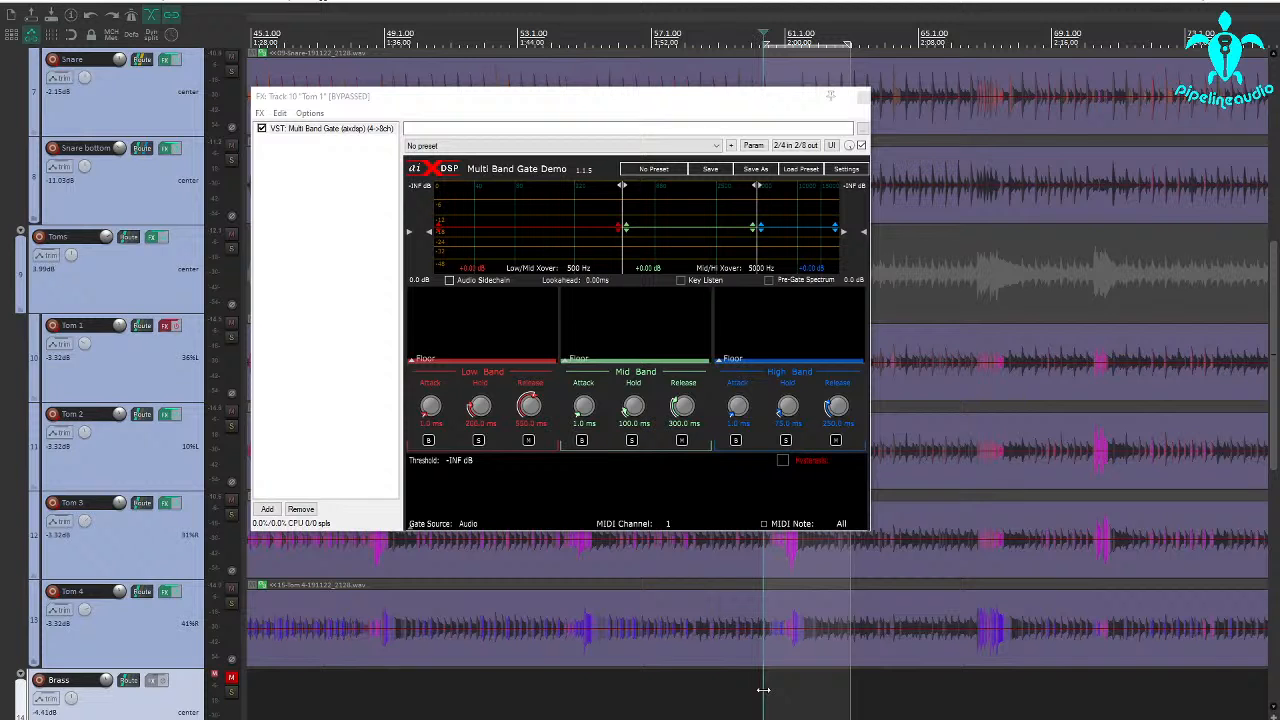
left_click(231, 338)
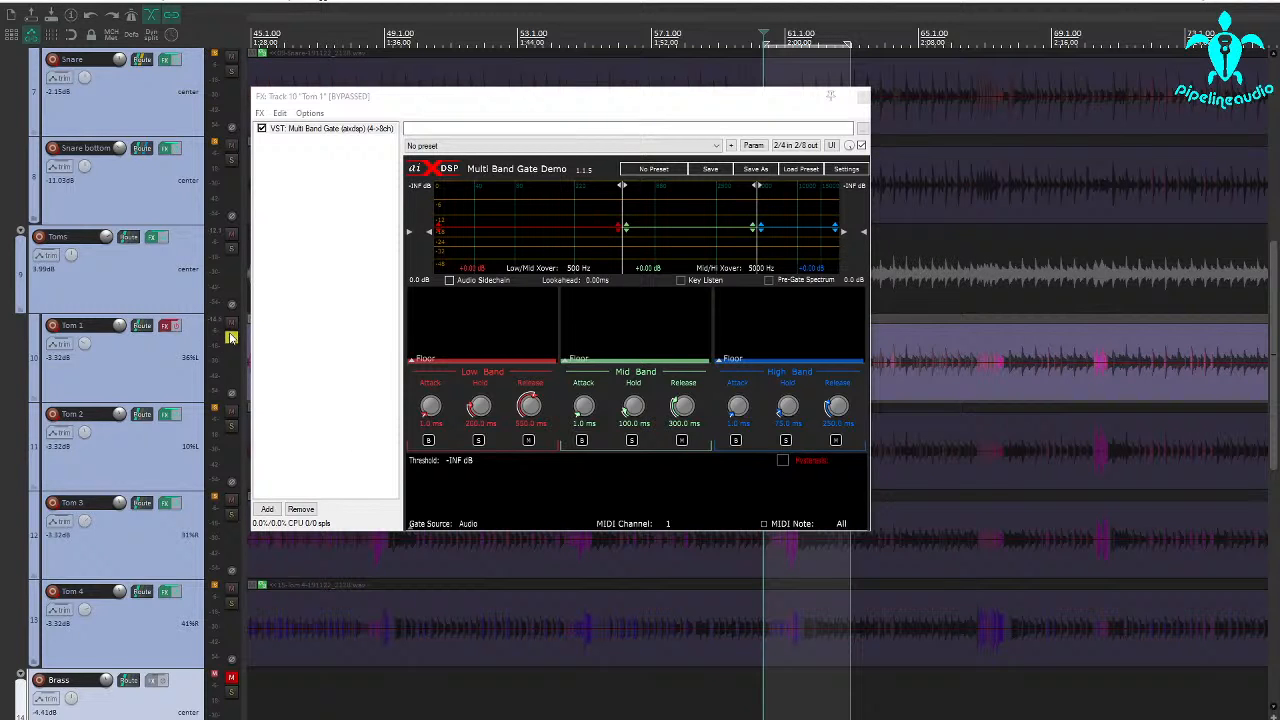
left_click(171, 326)
key("space")
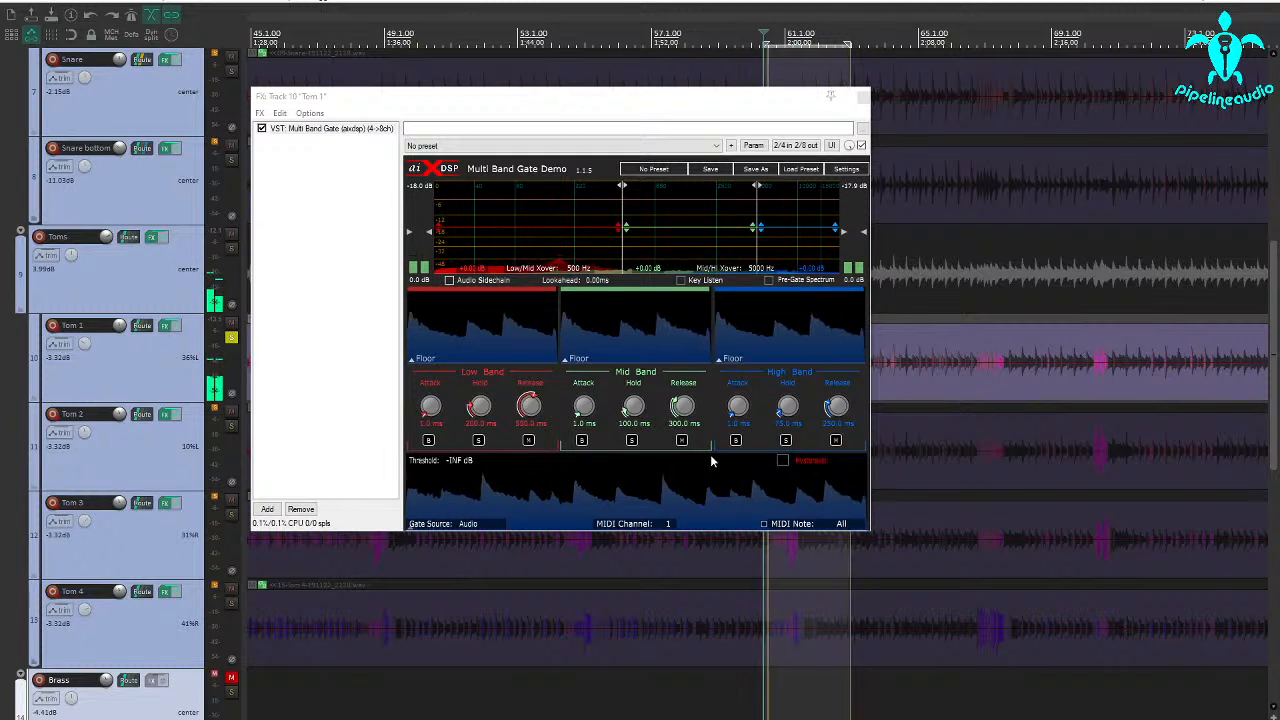
key("space")
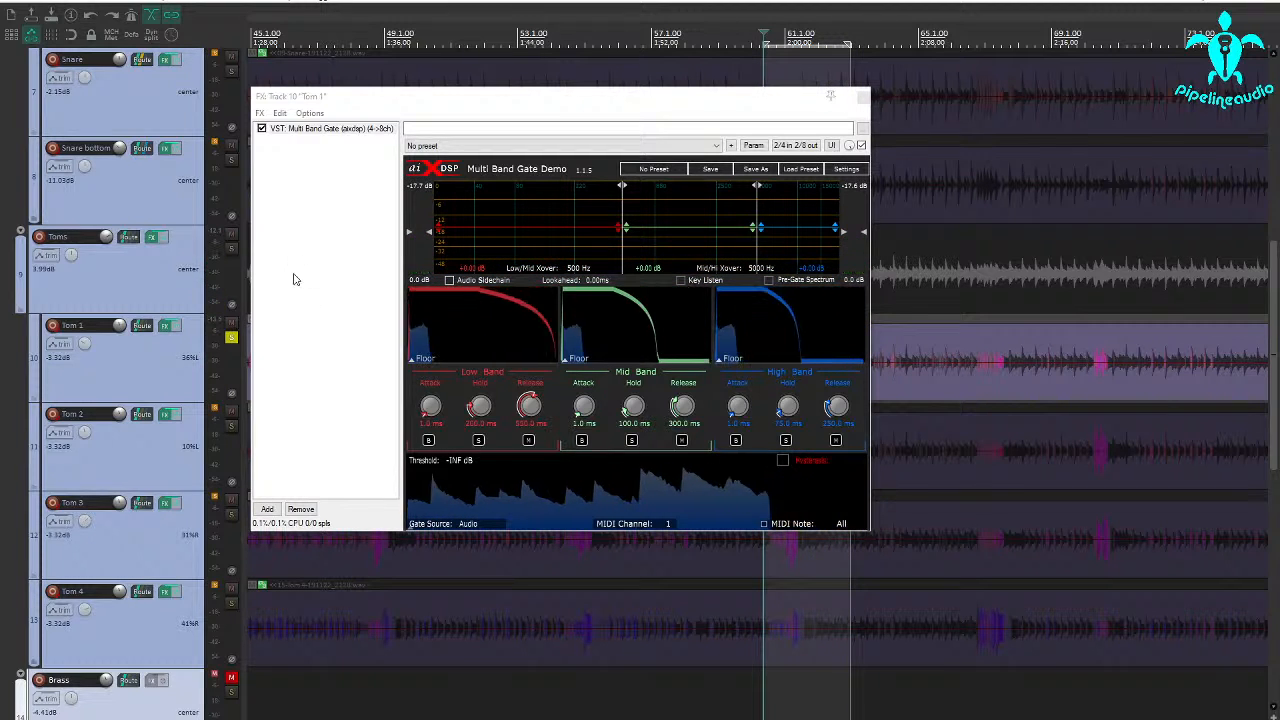
Show the drum performance video, check which tom is played during the fill near bar 61, and close the video window
left_click(56, 2)
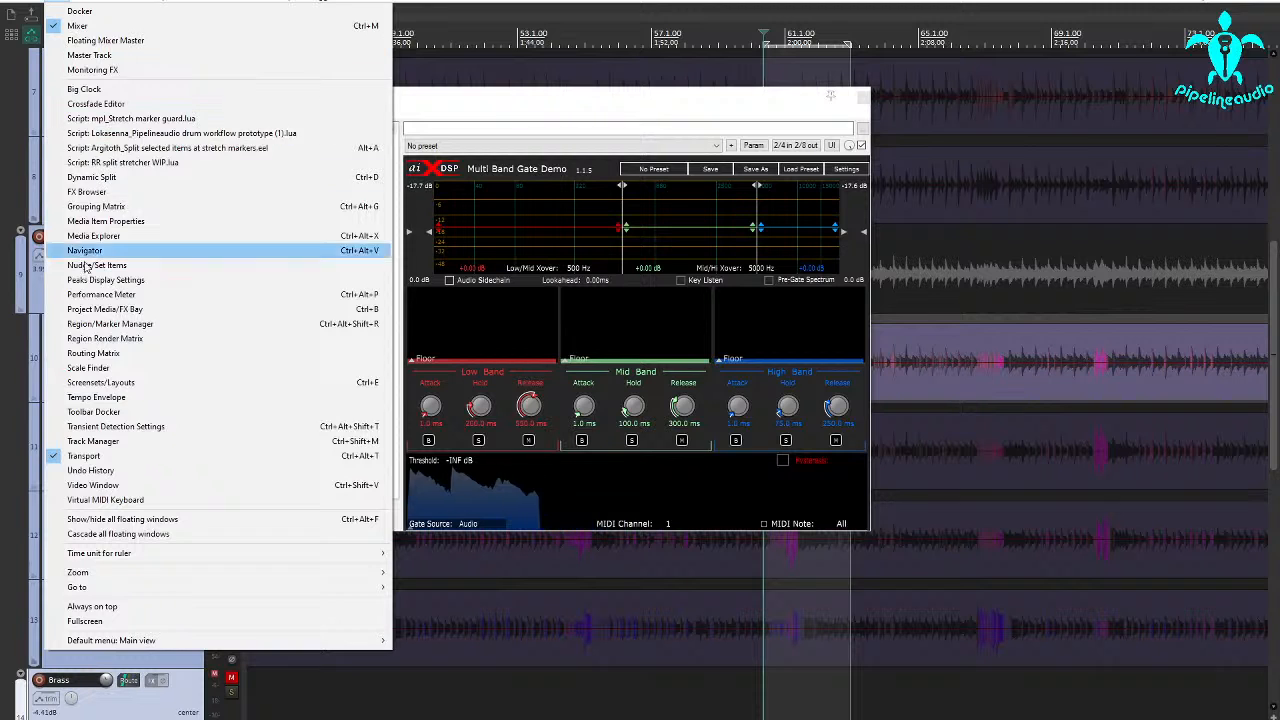
left_click(92, 485)
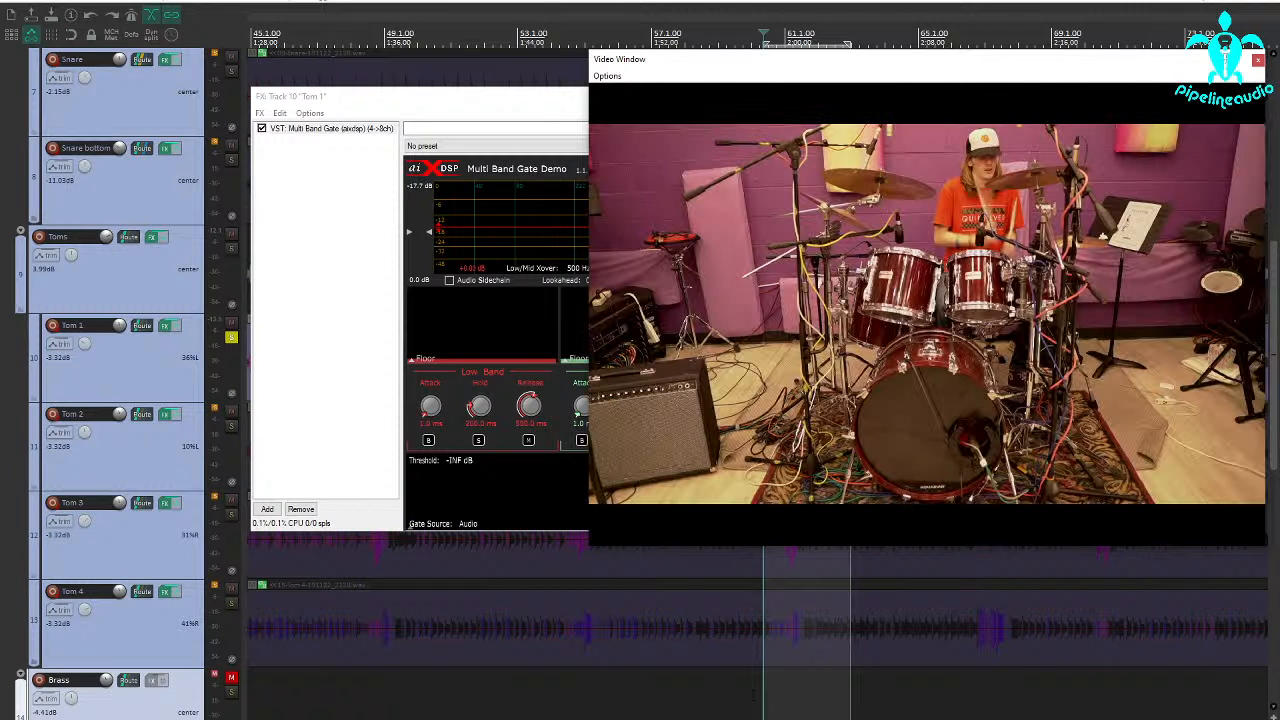
left_click(748, 695)
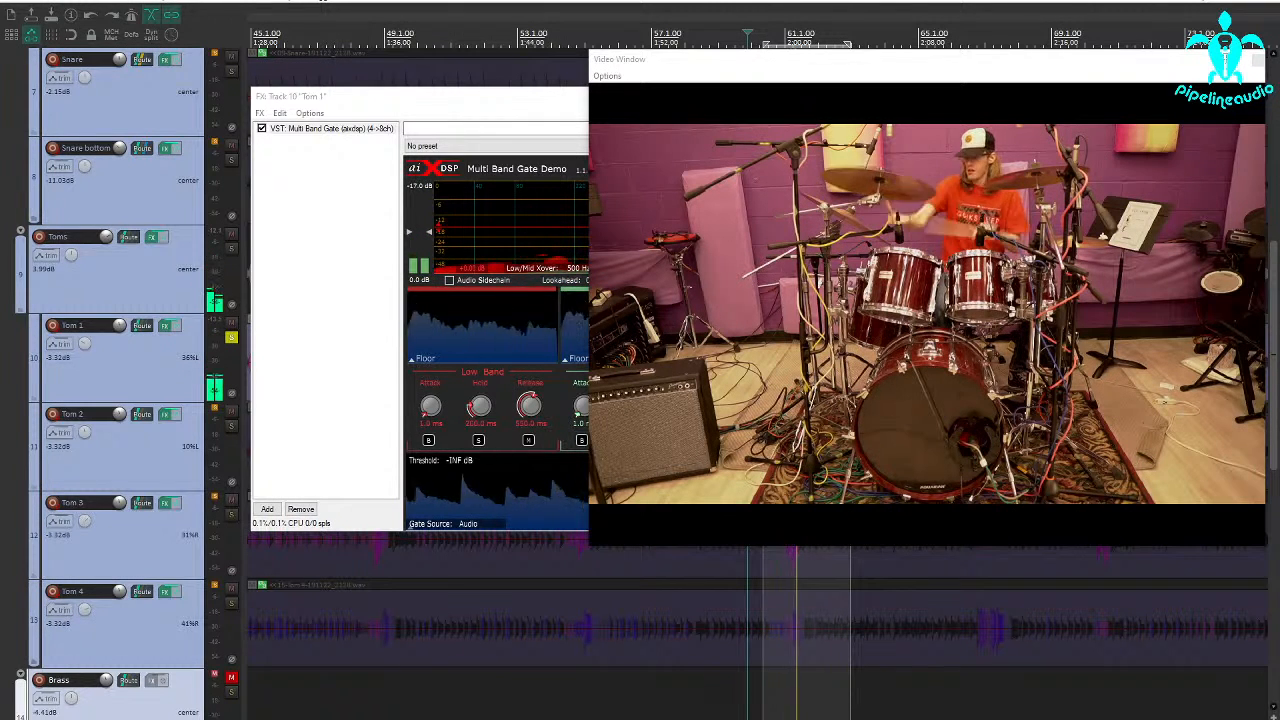
left_click(641, 693)
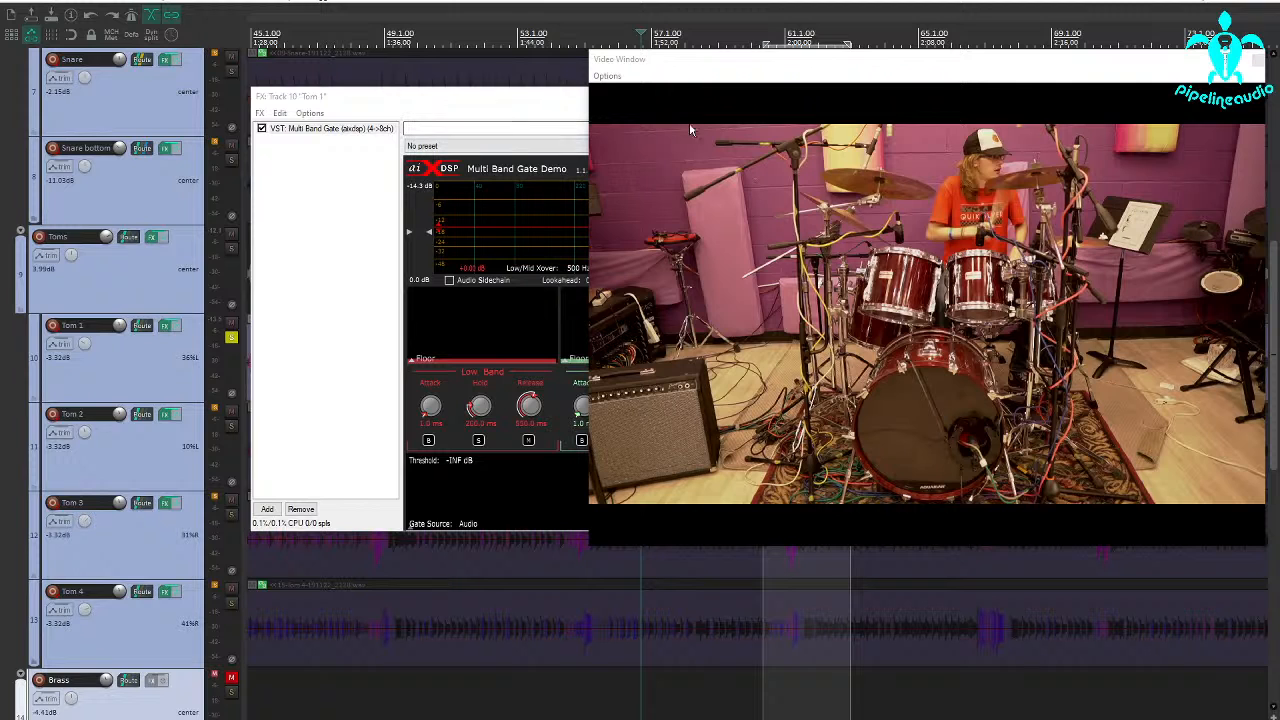
left_click(1258, 63)
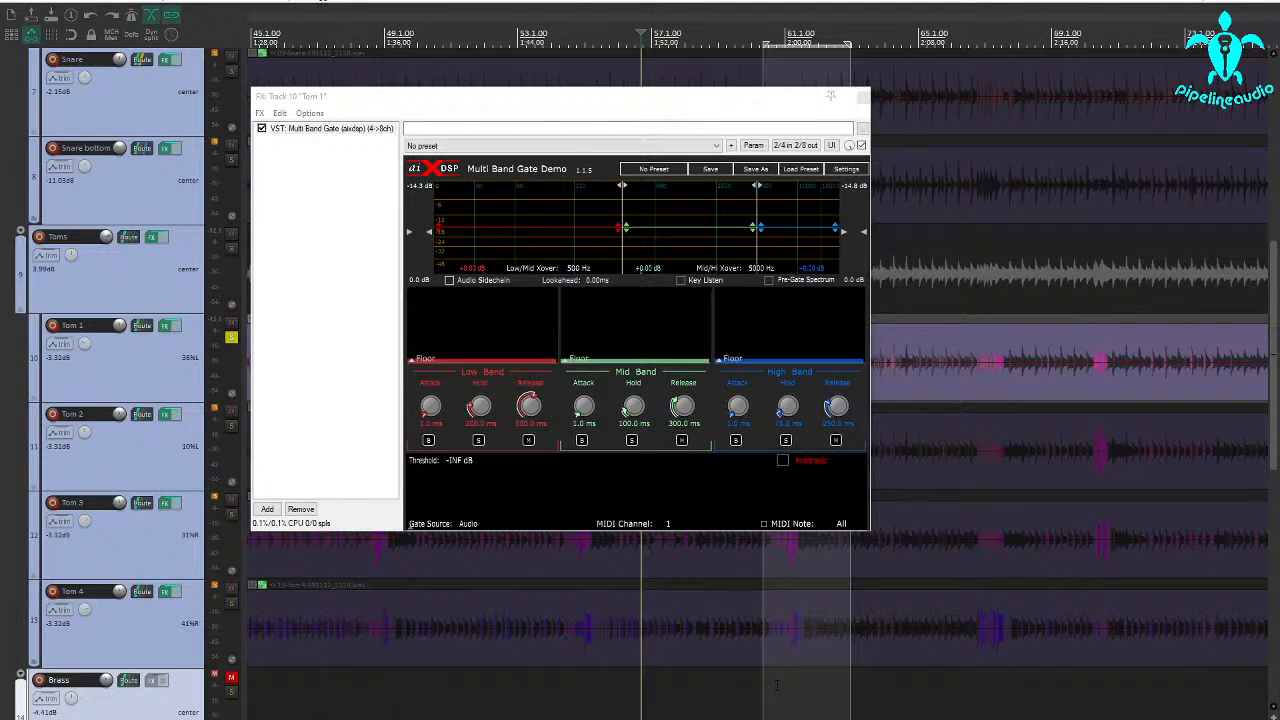
Shorten the time selection to end just before bar 62 and audition the soloed Tom 1 hit from near its start
key("space")
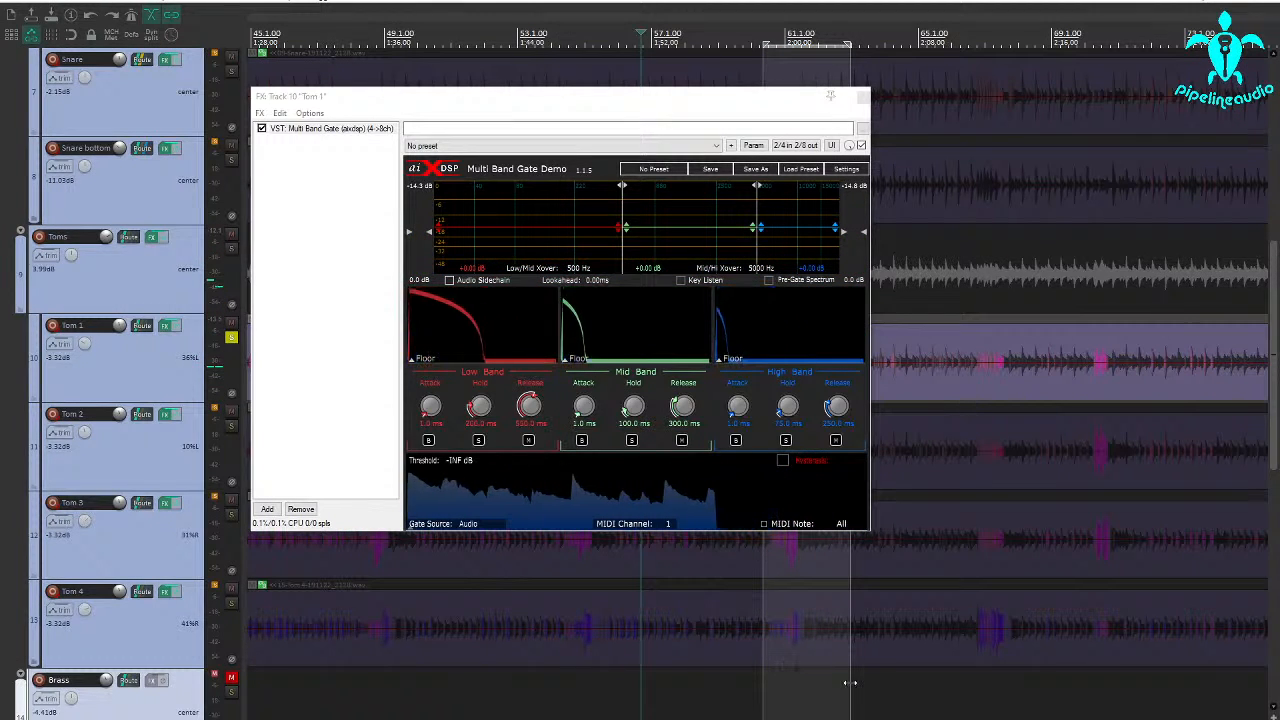
left_click_drag(850, 682, 815, 682)
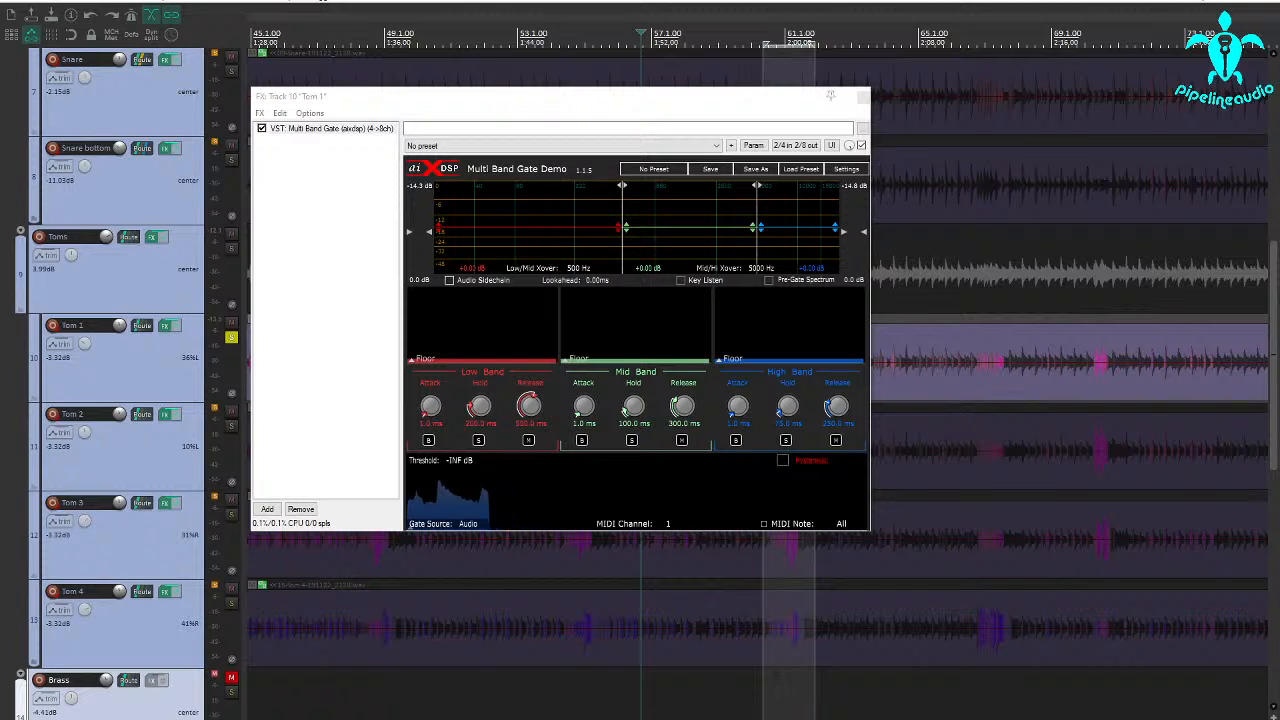
left_click(773, 680)
key("space")
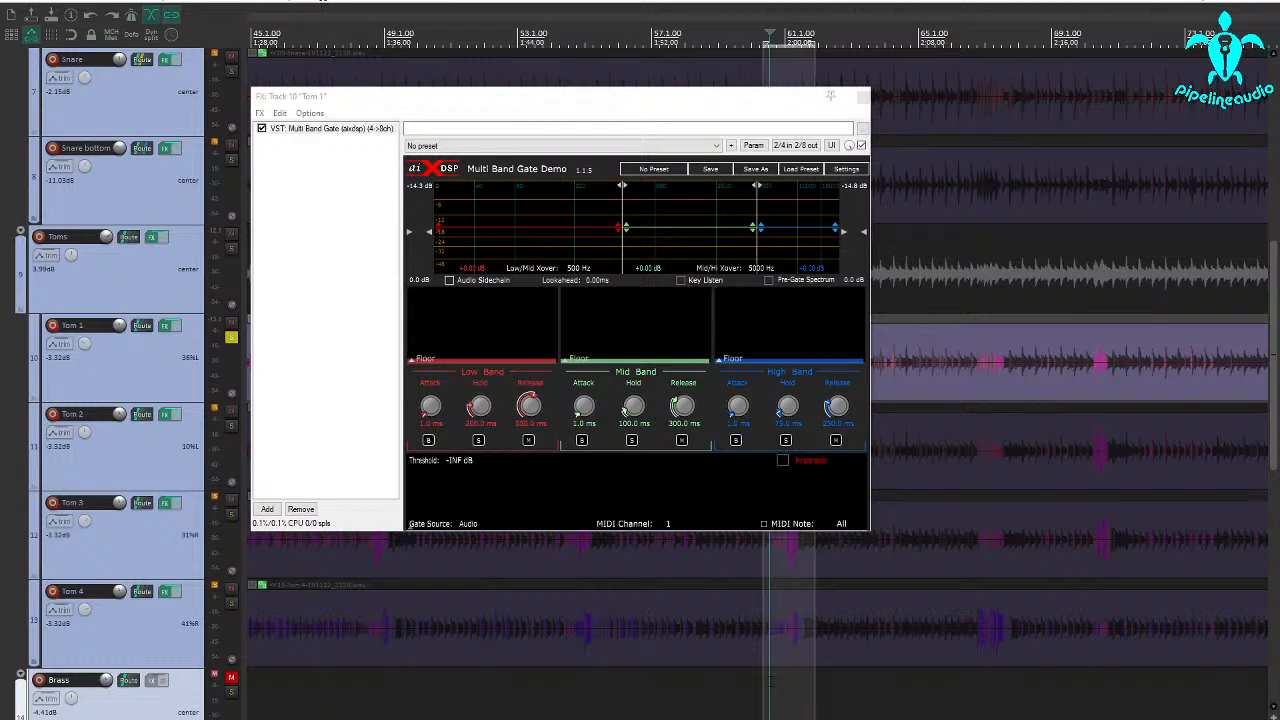
key("space")
key("space")
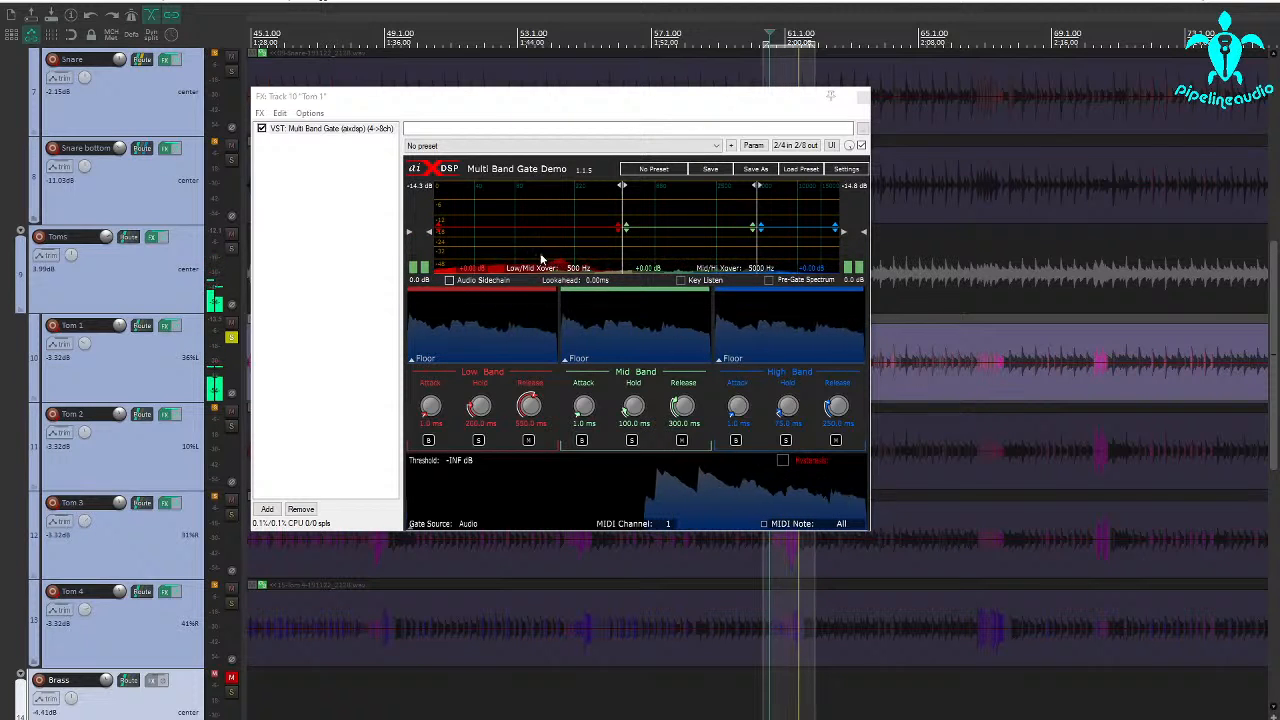
key("space")
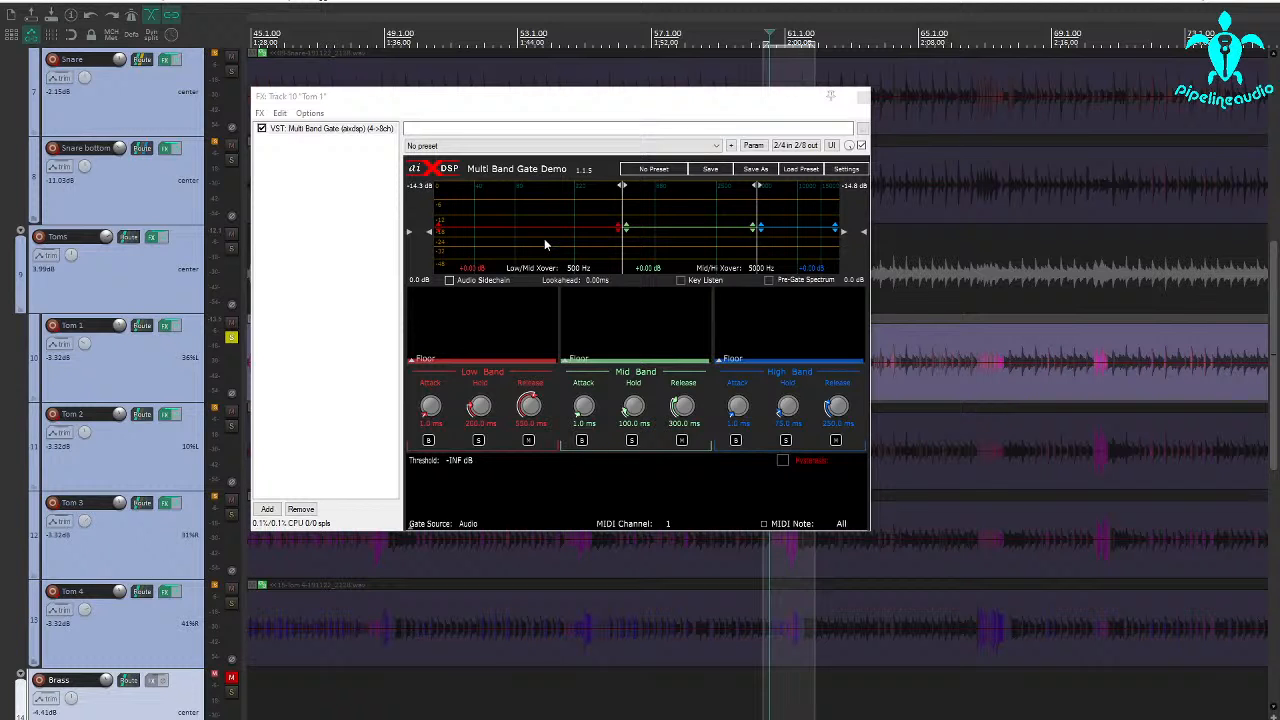
key("space")
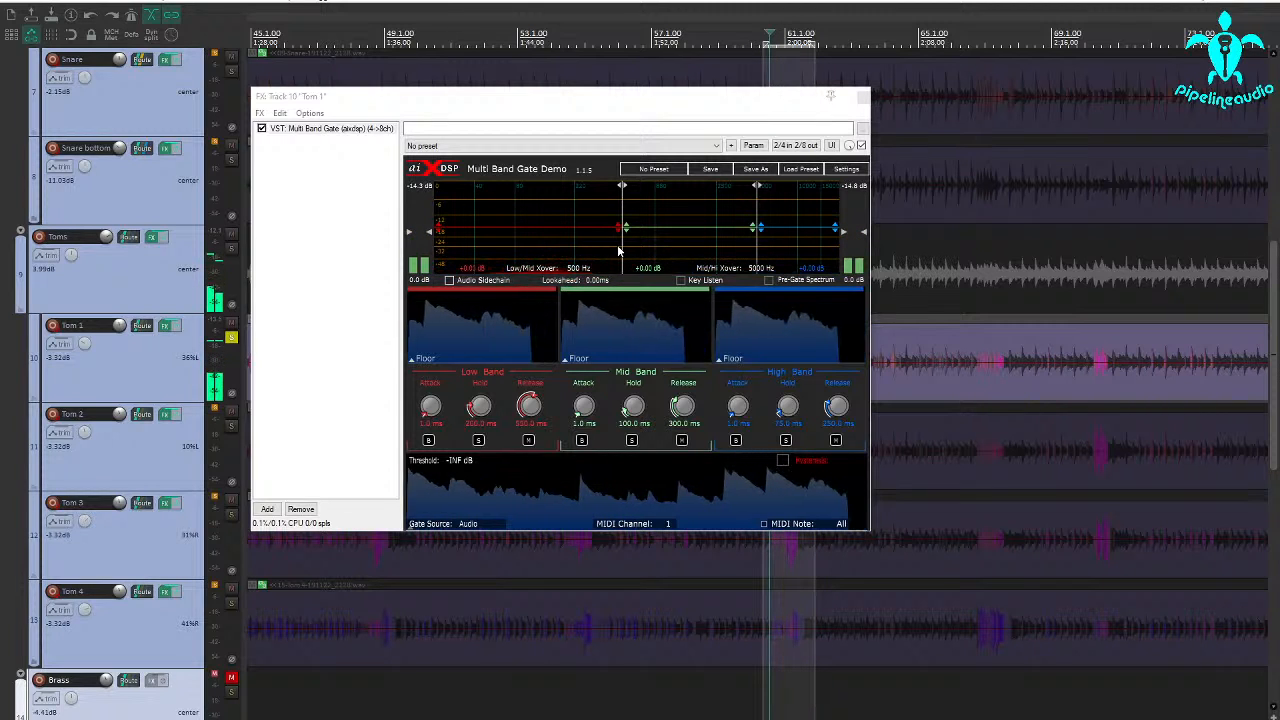
Enable Key Listen in the Tom 1 gate and set the key filter's high-pass frequency to 144 Hz during playback
left_click(681, 282)
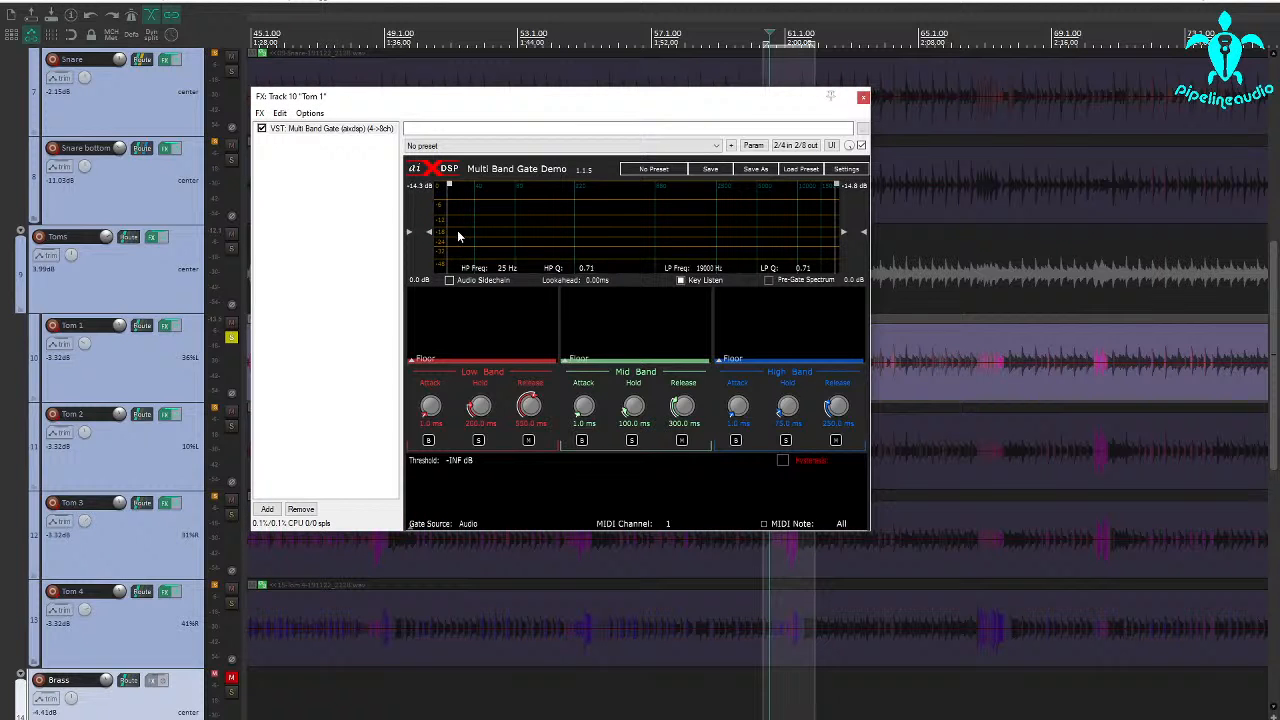
key("space")
left_click_drag(455, 238, 551, 232)
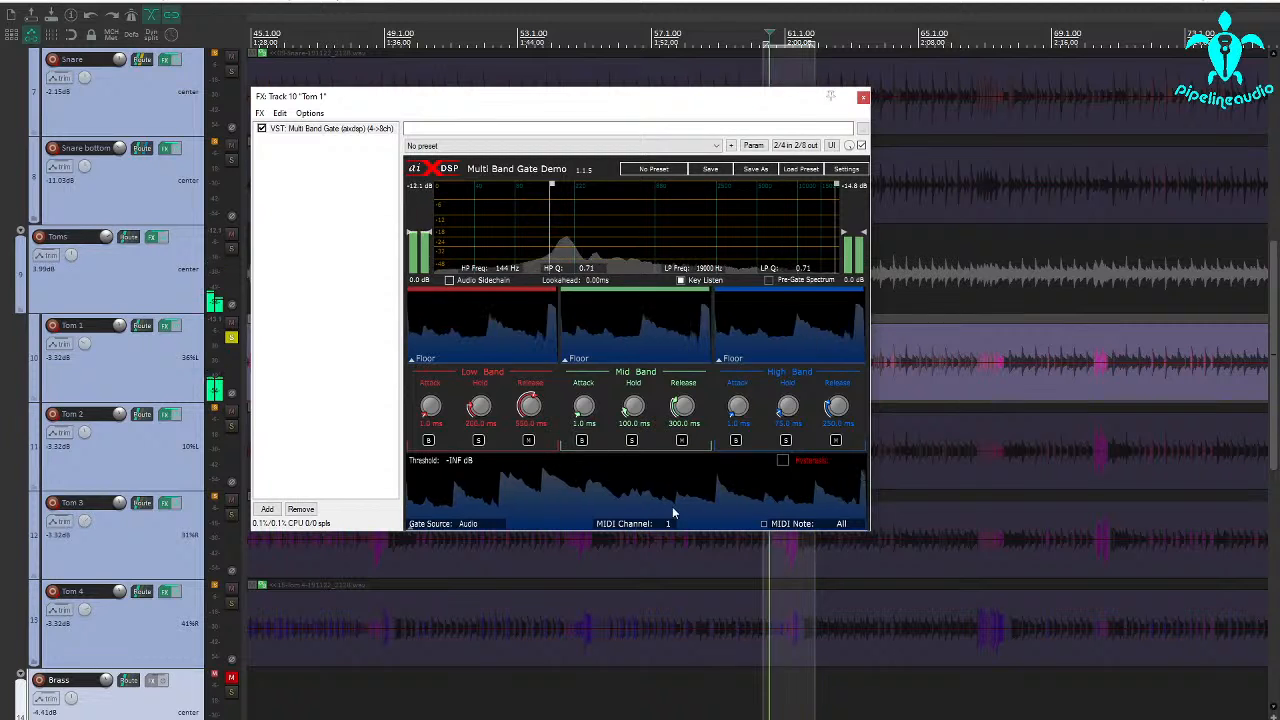
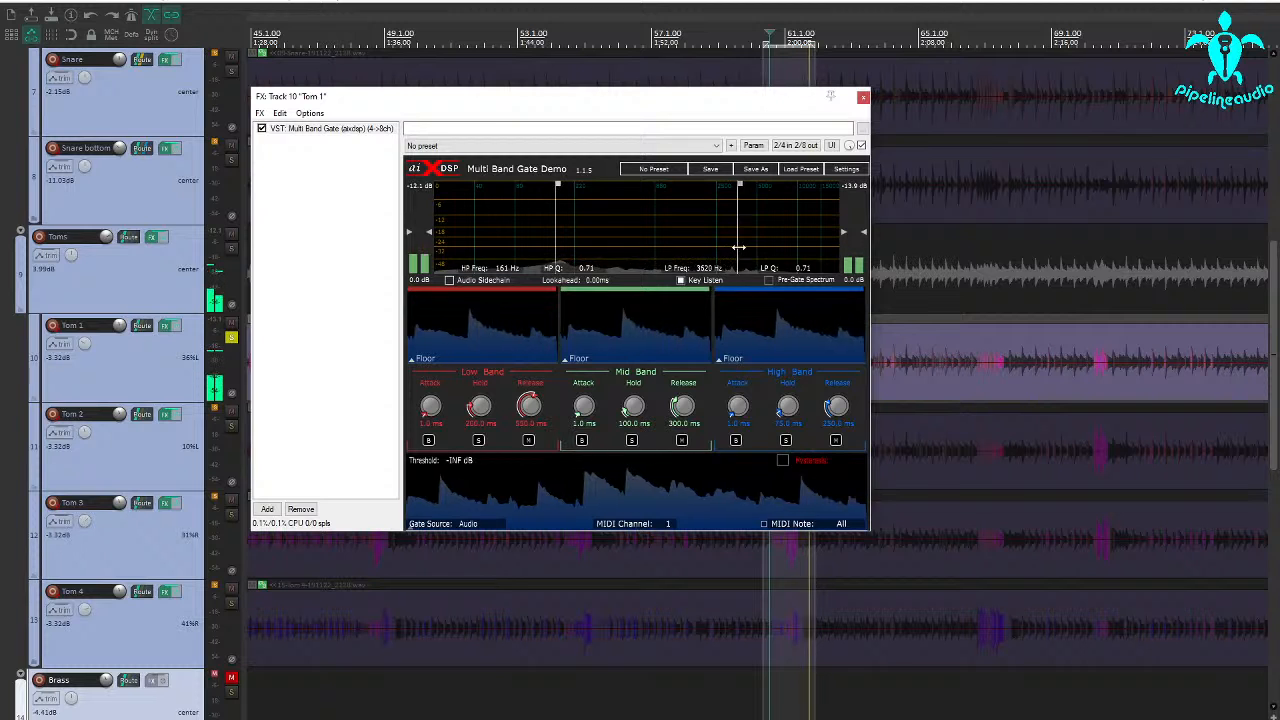
Set the key filter's low-pass frequency to 2754 Hz in the Tom 1 gate and turn off Key Listen
left_click_drag(738, 247, 742, 247)
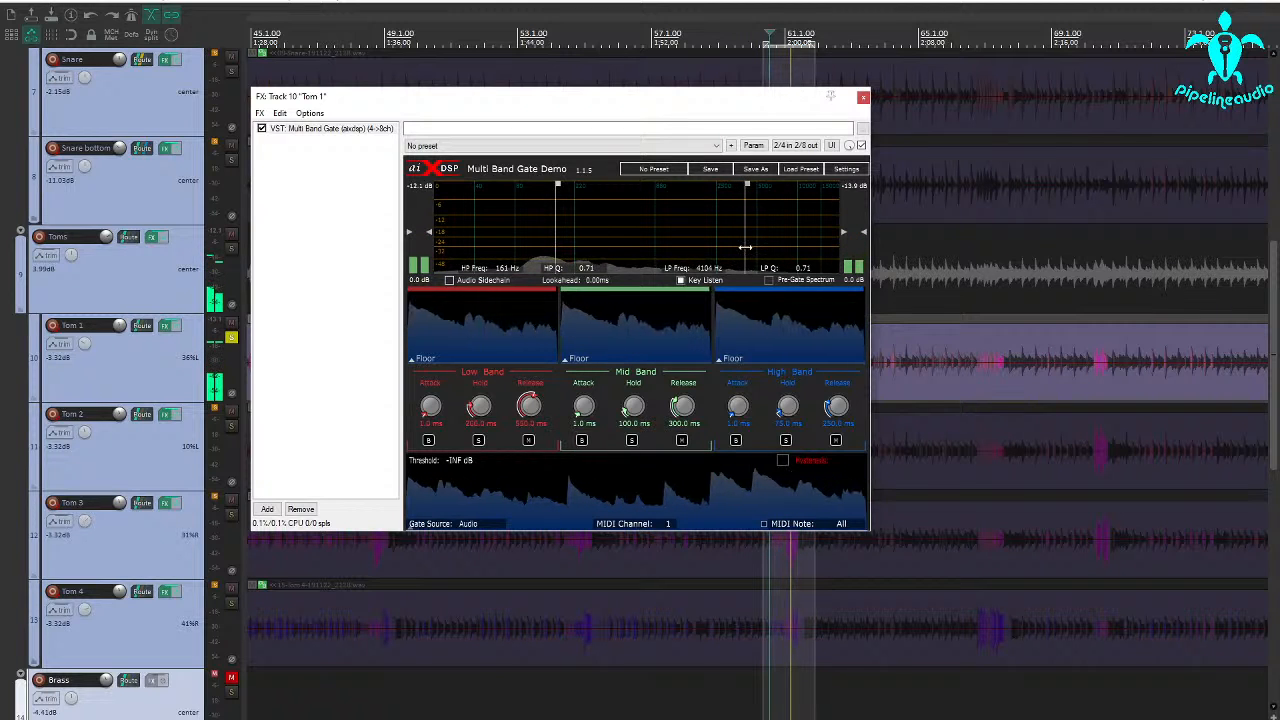
left_click_drag(761, 243, 752, 243)
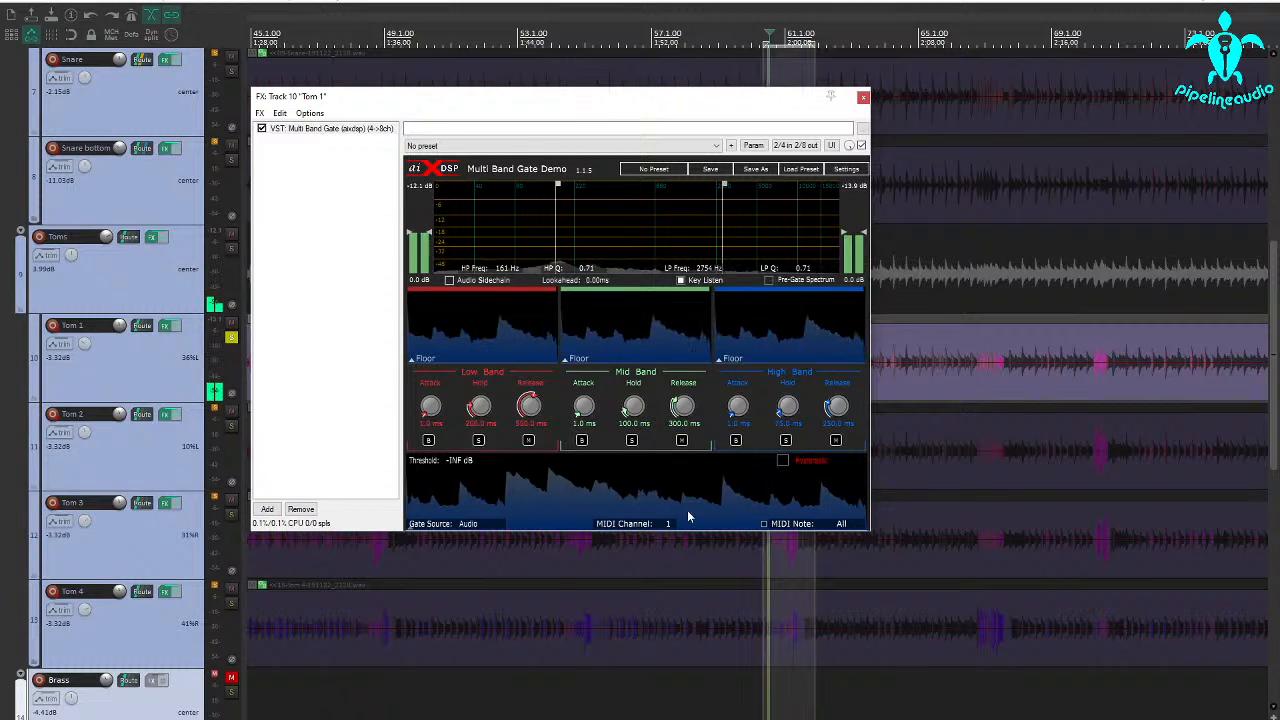
left_click(684, 284)
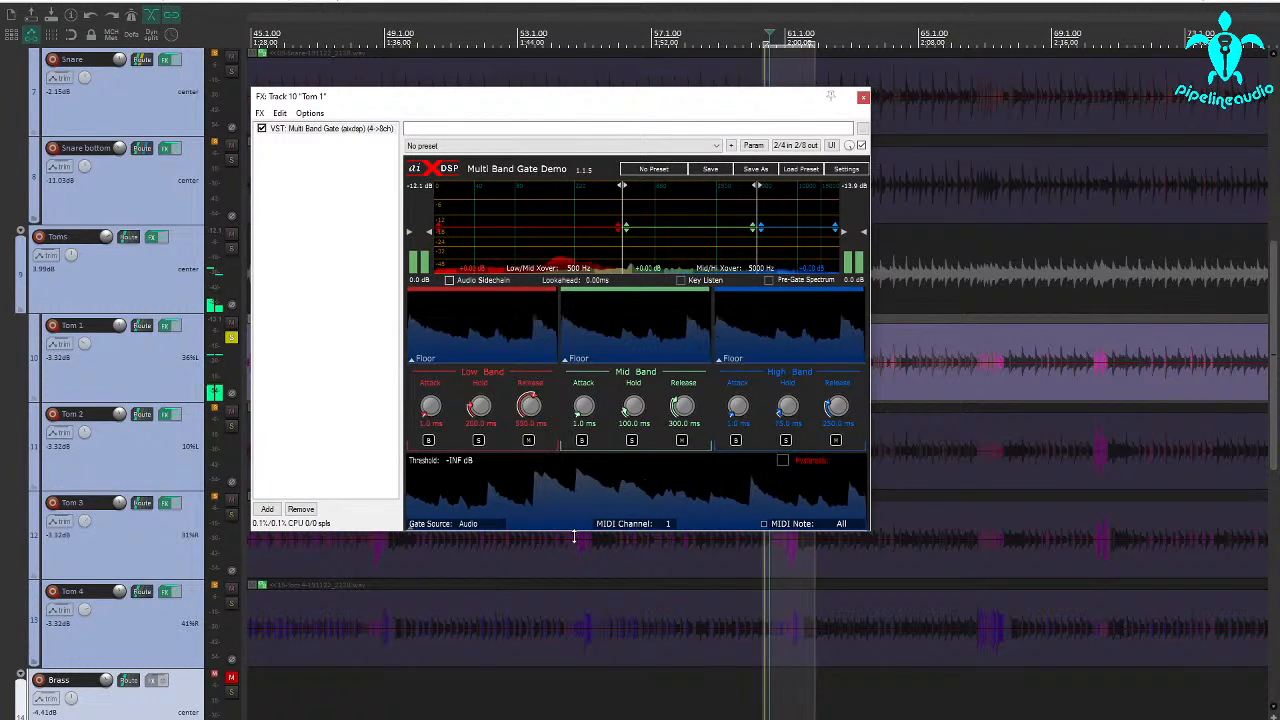
Raise the Tom 1 gate's threshold to -20.0 dB during playback
mouse_move(573, 535)
left_mouse_down()
mouse_move(570, 492)
mouse_move(570, 548)
left_mouse_up()
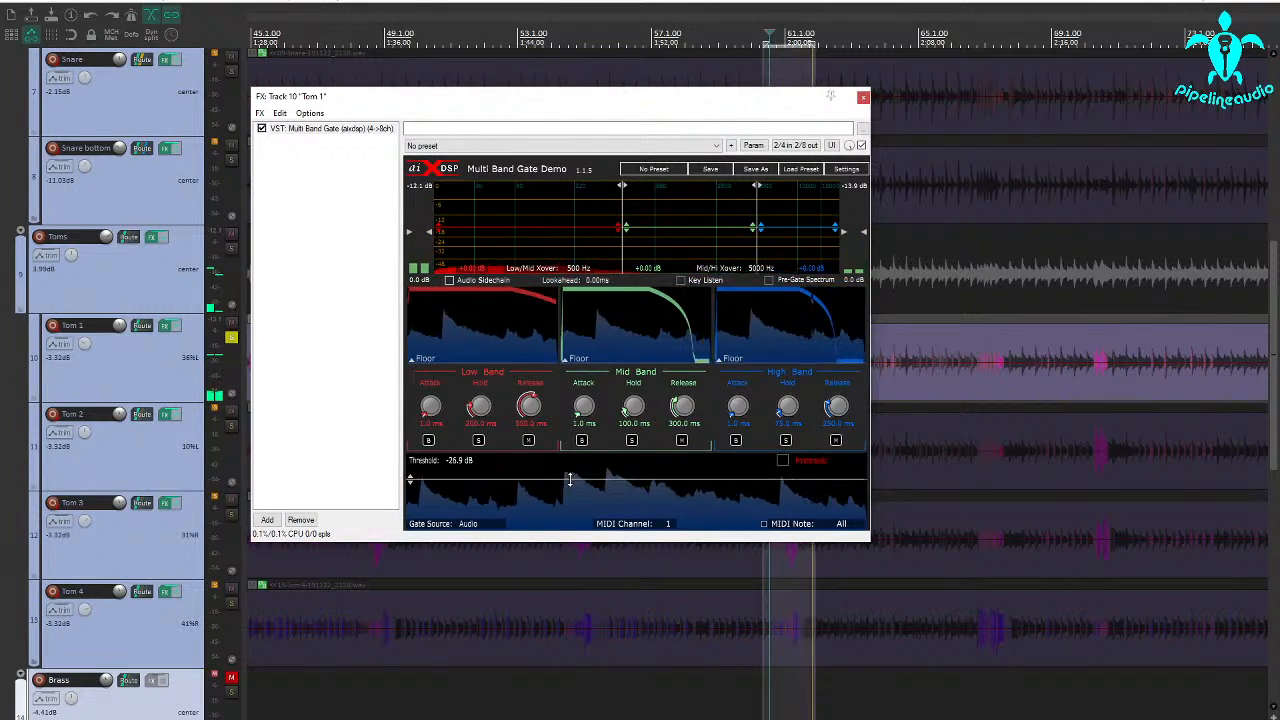
left_click_drag(570, 479, 567, 476)
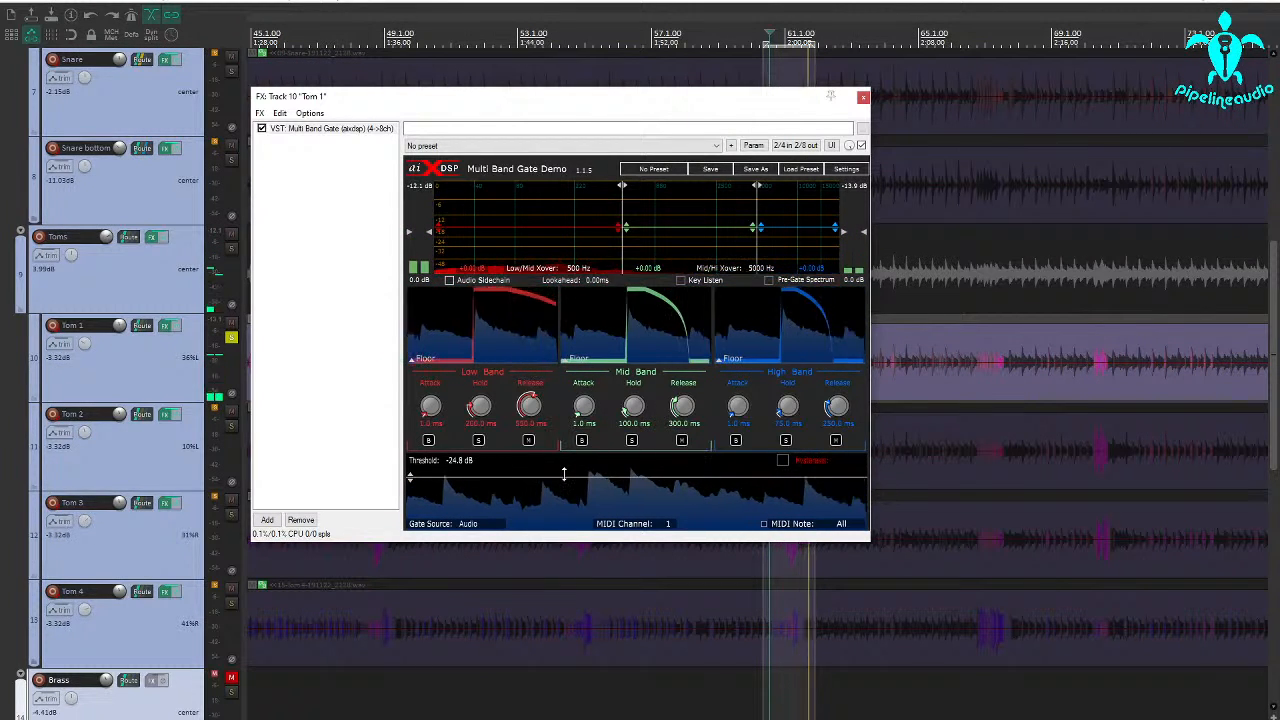
left_click_drag(564, 474, 565, 469)
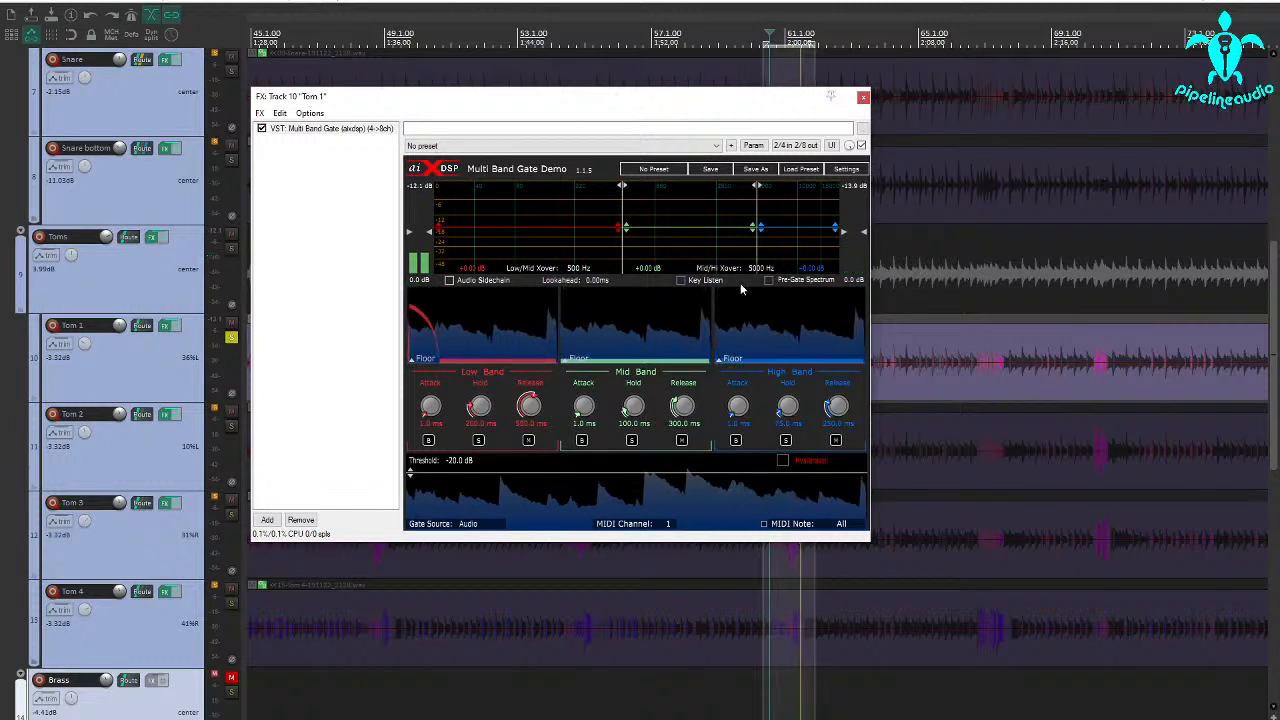
With Key Listen temporarily enabled, narrow the key filter's low-pass frequency to 521 Hz and set the gate threshold to -23.4 dB
left_click(678, 283)
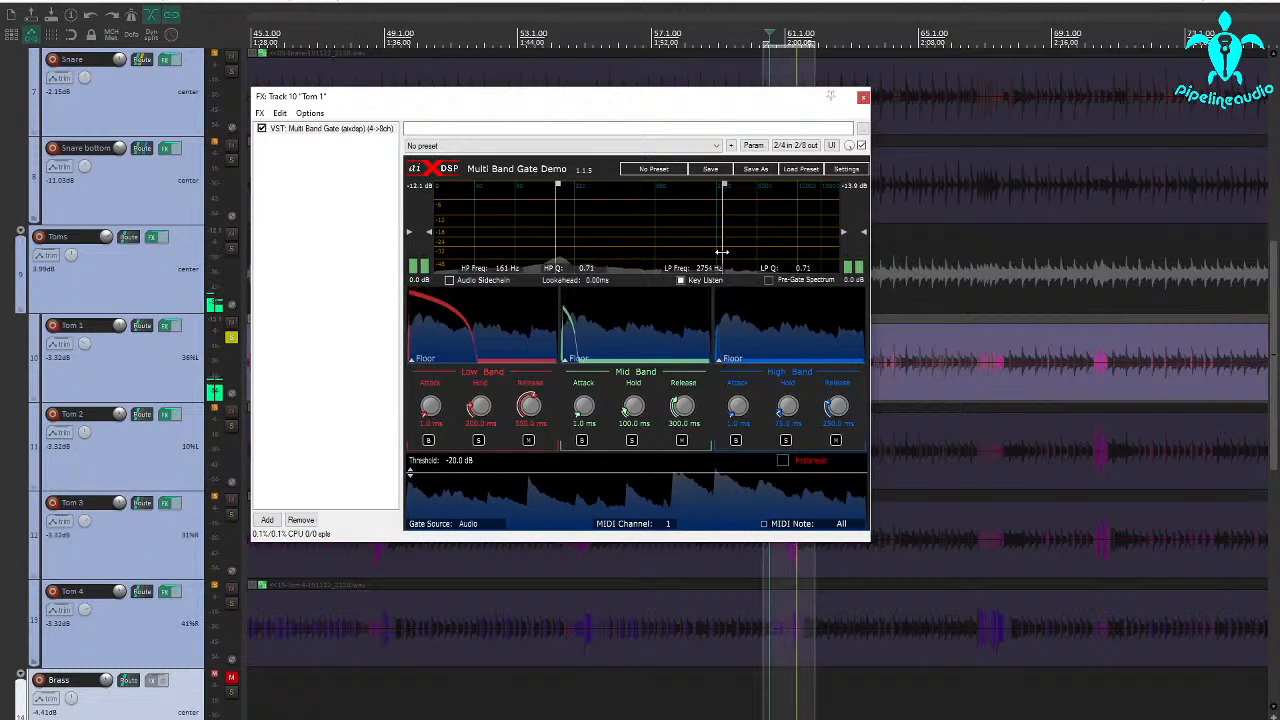
left_click_drag(722, 252, 626, 252)
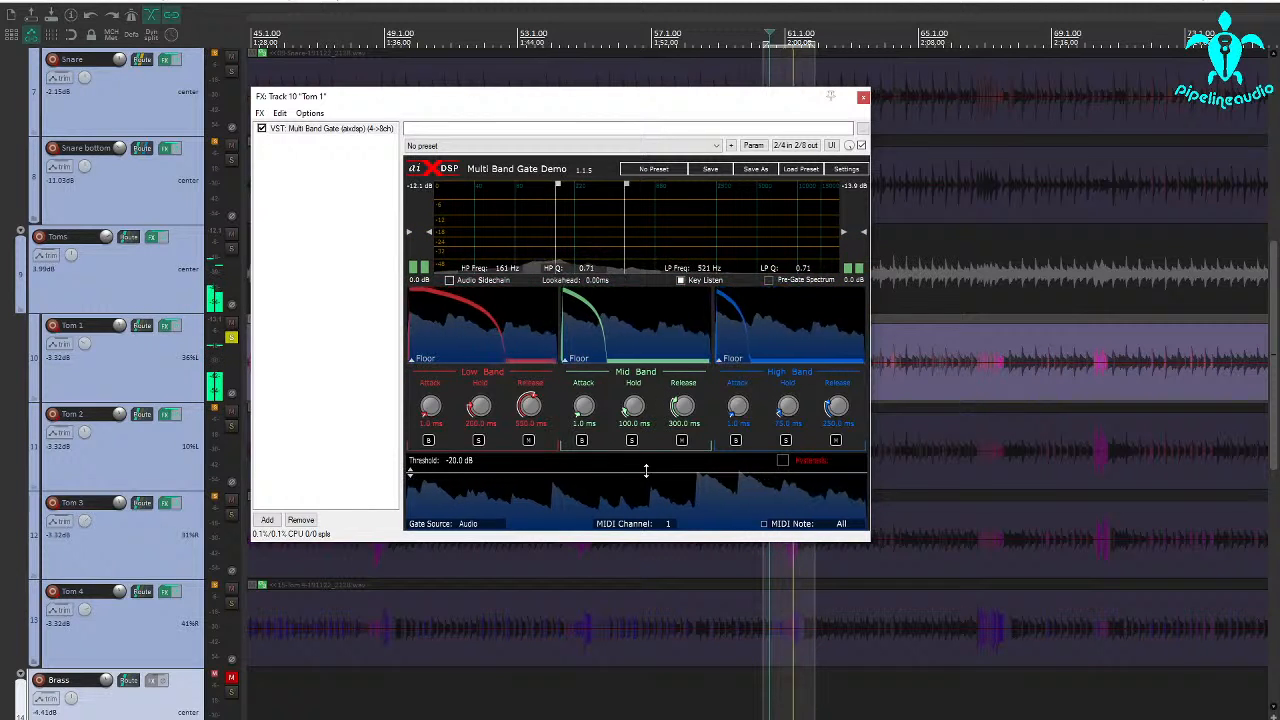
left_click_drag(646, 470, 646, 476)
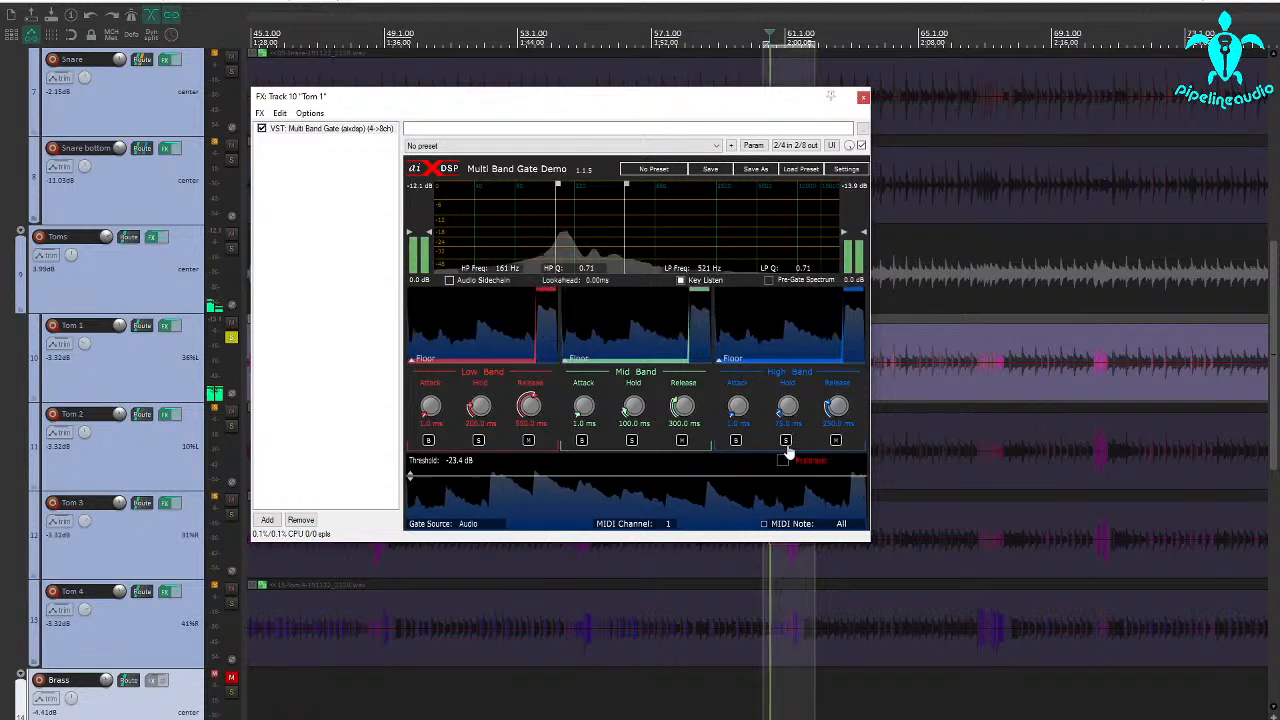
left_click(681, 280)
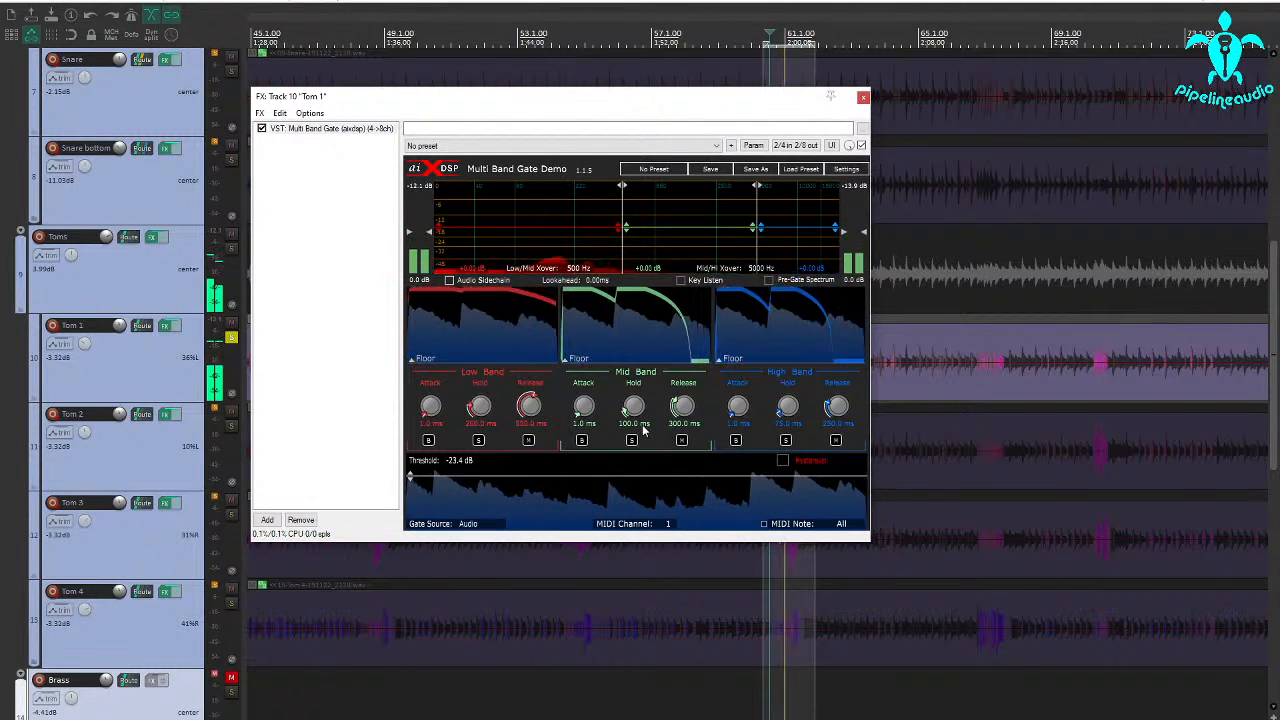
Solo the gate's low band and set the Low/Mid crossover to 246 Hz
left_click(478, 441)
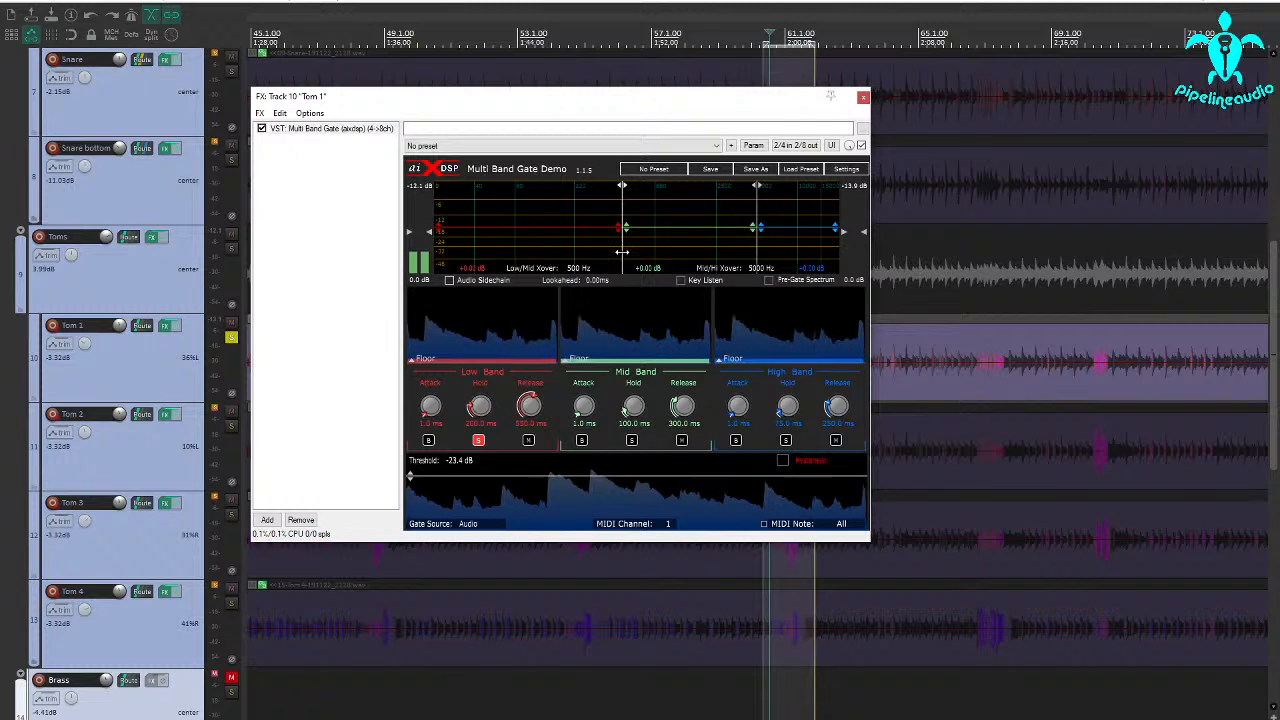
left_click_drag(622, 252, 548, 254)
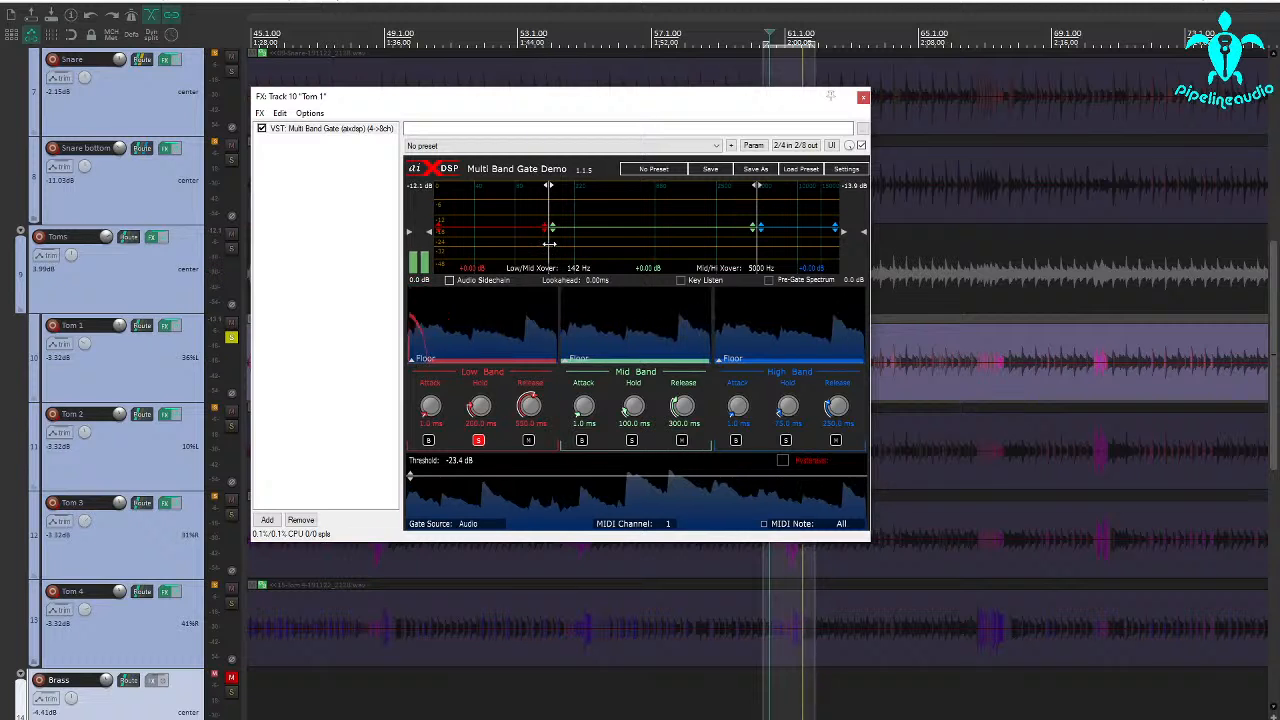
left_click_drag(549, 243, 582, 242)
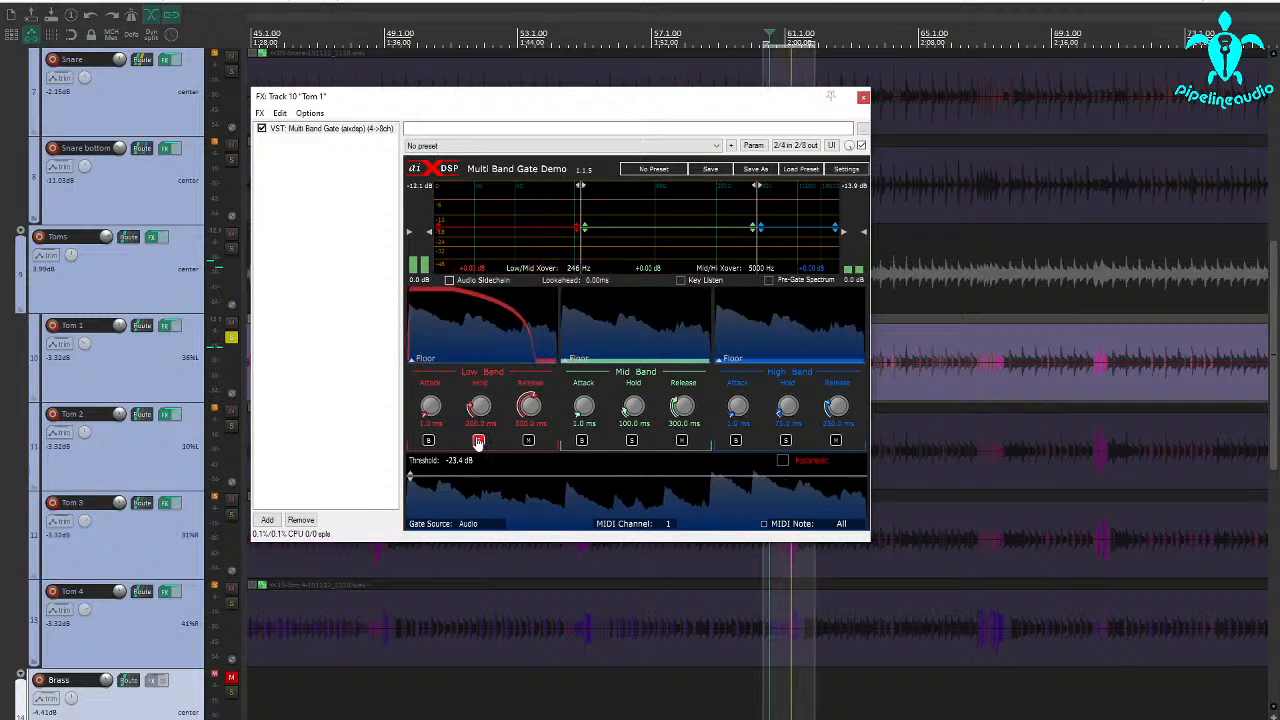
Solo the gate's high band instead and lower the Mid/Hi crossover to about 1660 Hz
left_click(786, 441)
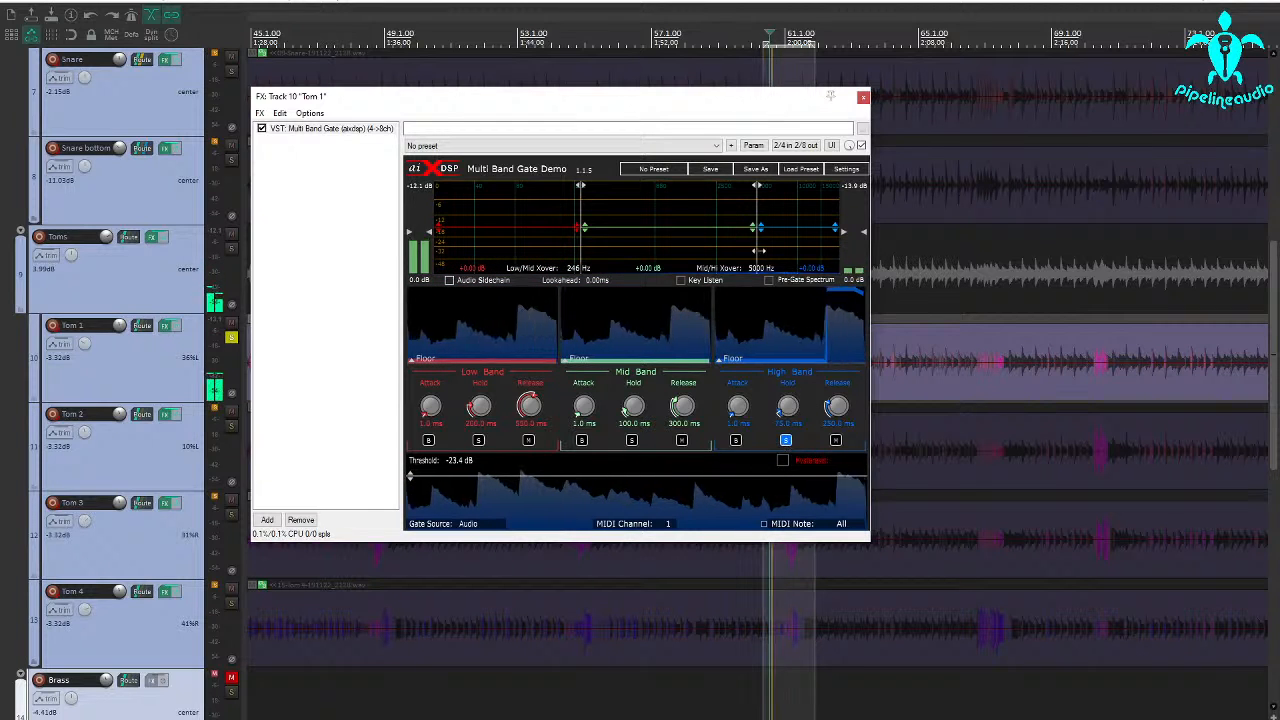
left_click_drag(757, 250, 688, 266)
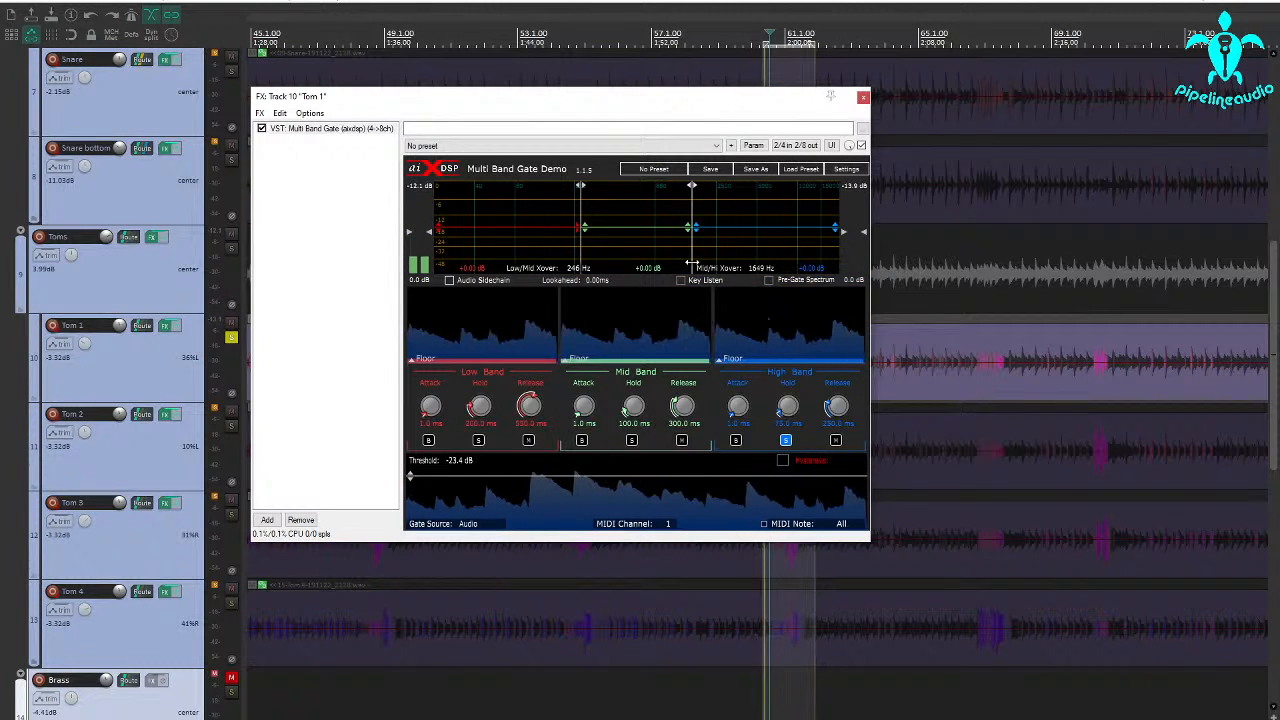
left_click_drag(692, 263, 693, 262)
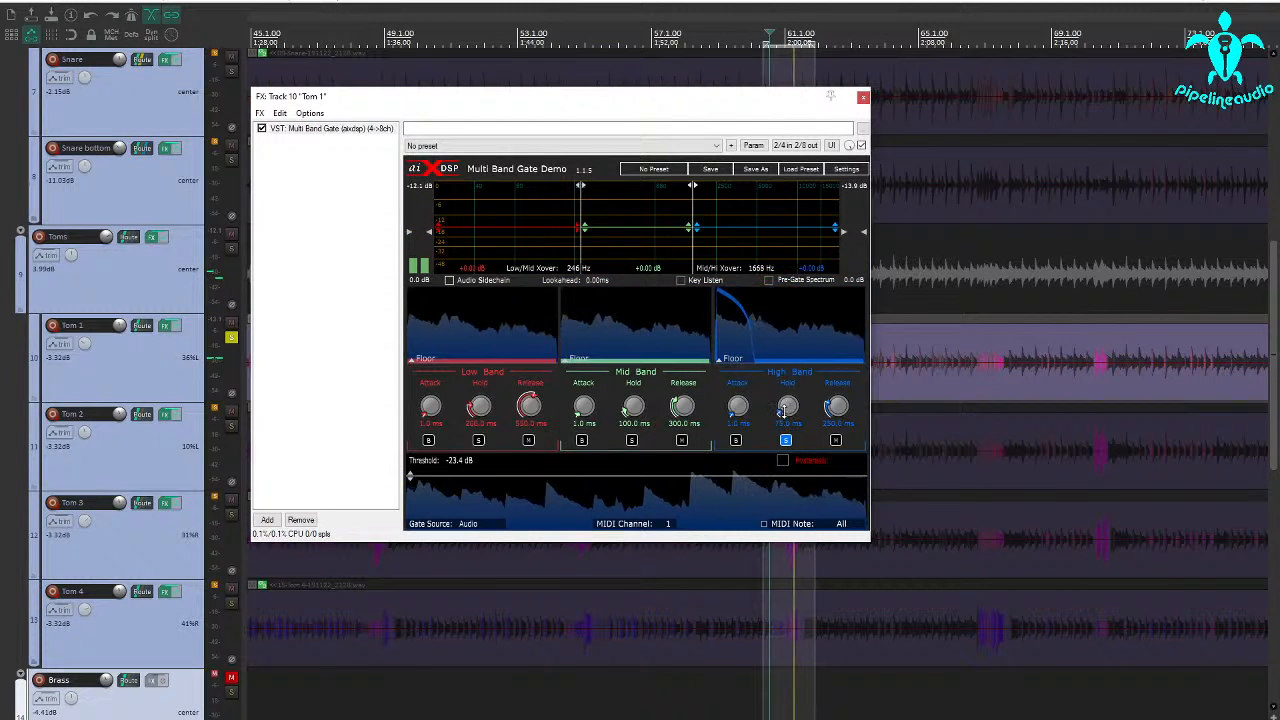
Shorten the high band's hold, set its release to about 122 ms and its attack to 0.0 ms
left_click_drag(834, 406, 834, 434)
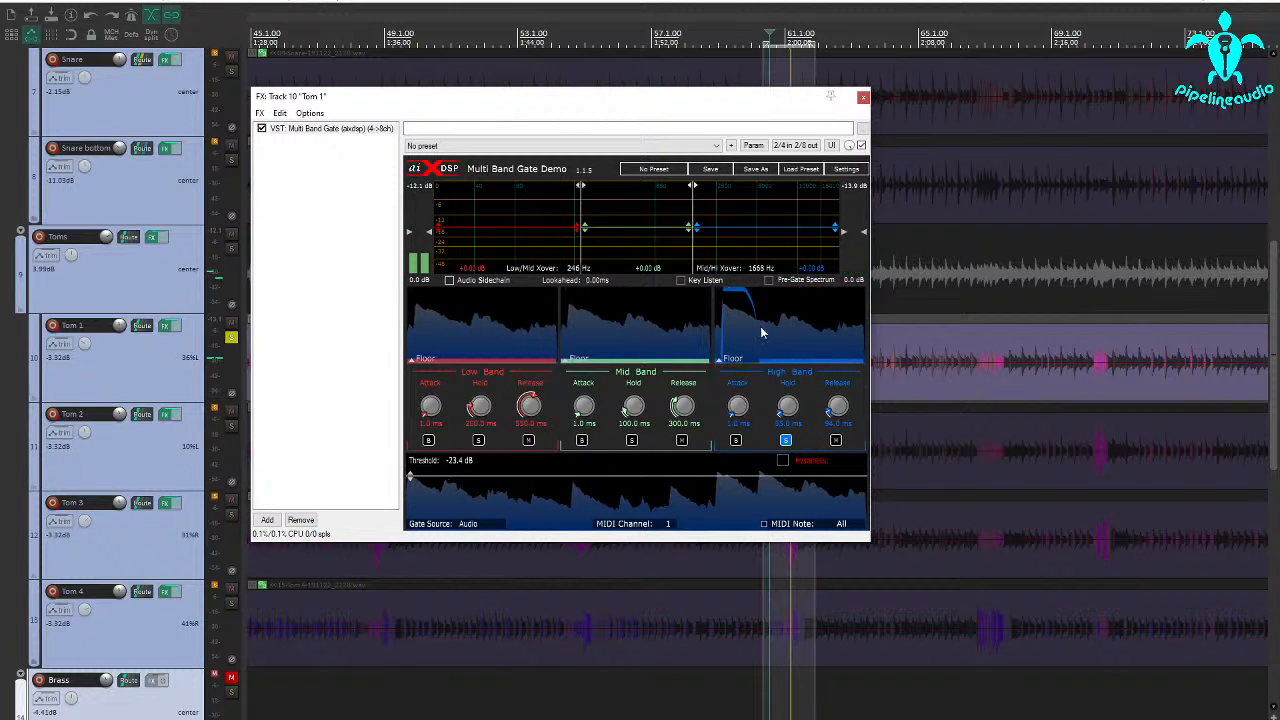
left_click_drag(830, 410, 832, 402)
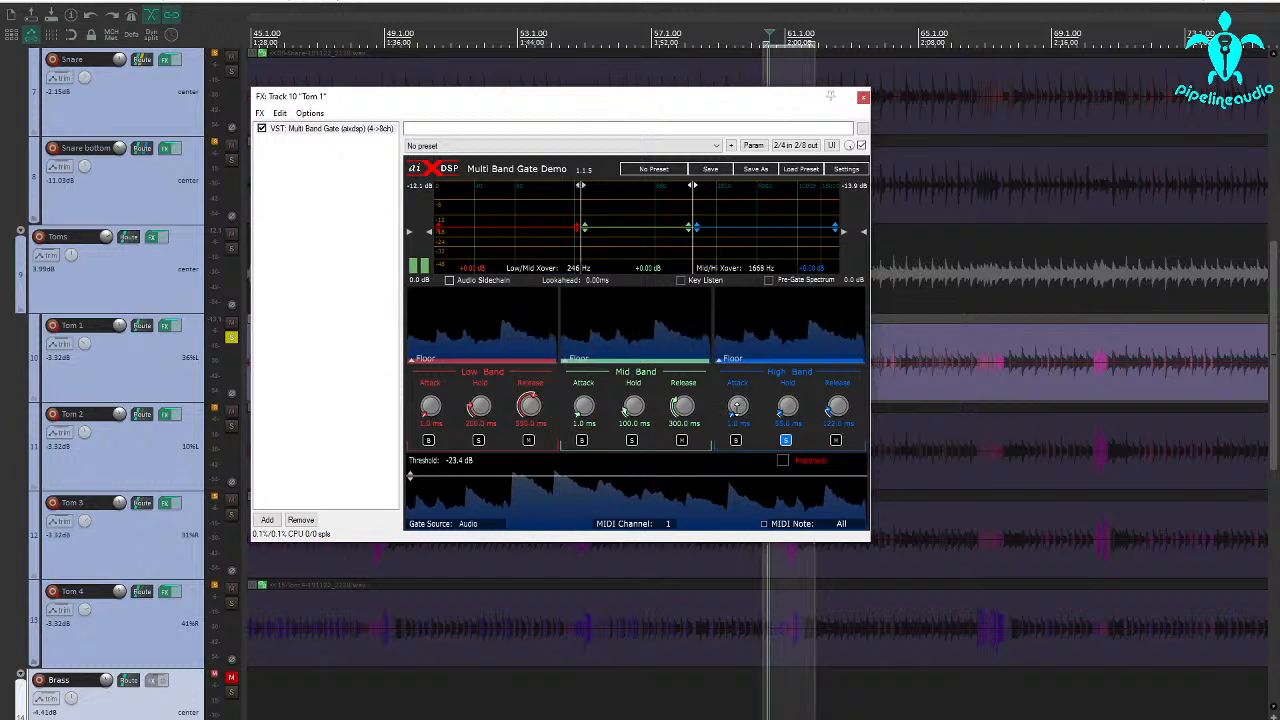
left_click_drag(737, 405, 744, 502)
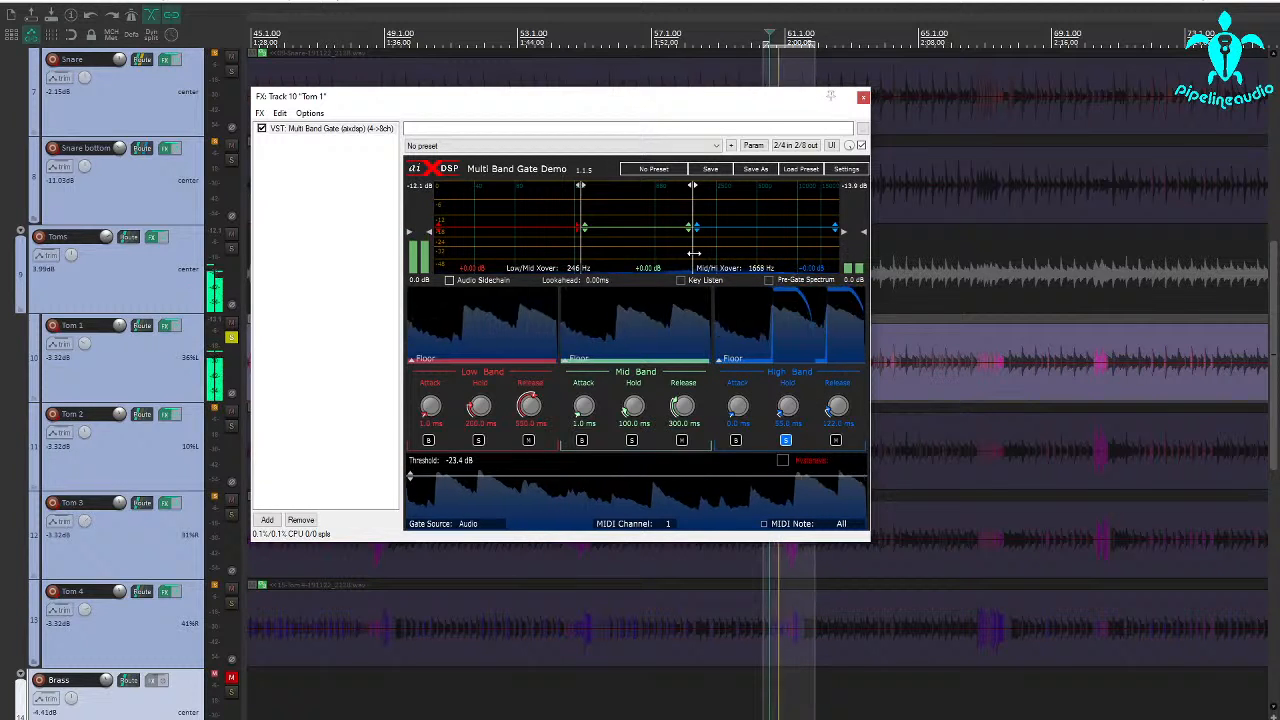
Lower the Mid/Hi crossover to about 1265 Hz while listening to the soloed high band
mouse_move(693, 253)
left_mouse_down()
mouse_move(659, 257)
mouse_move(671, 256)
left_mouse_up()
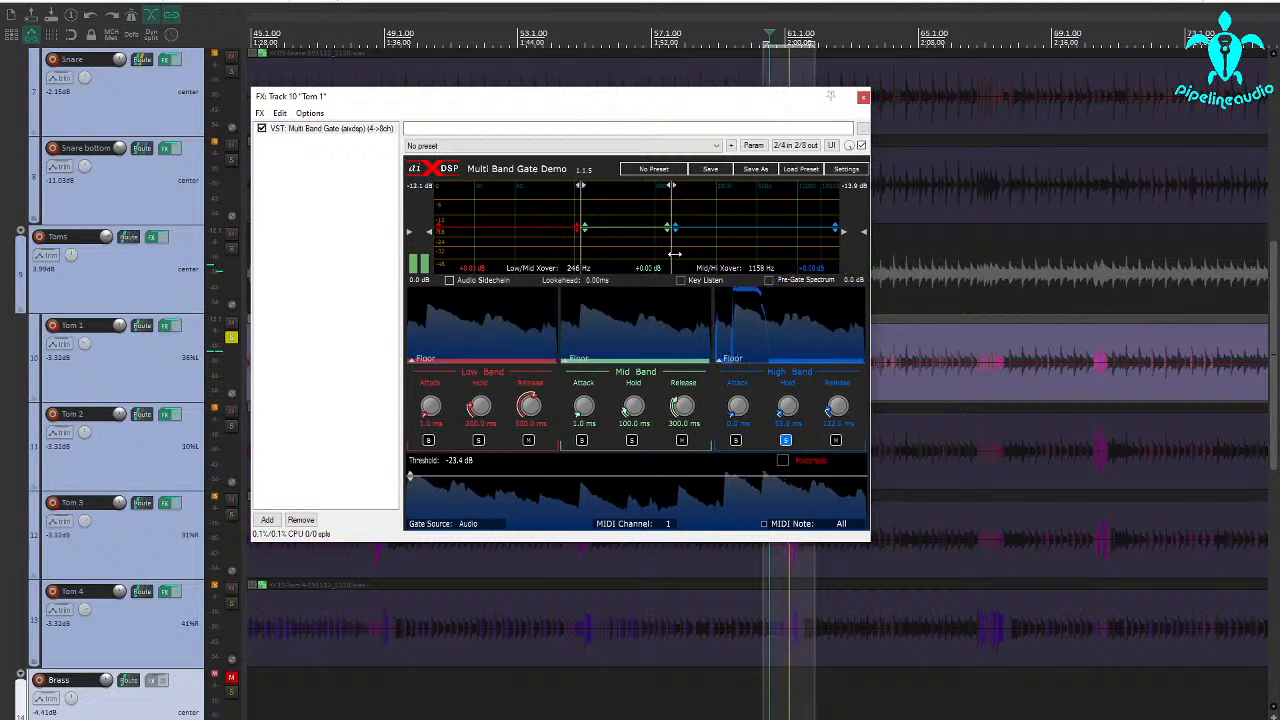
left_click_drag(672, 256, 675, 256)
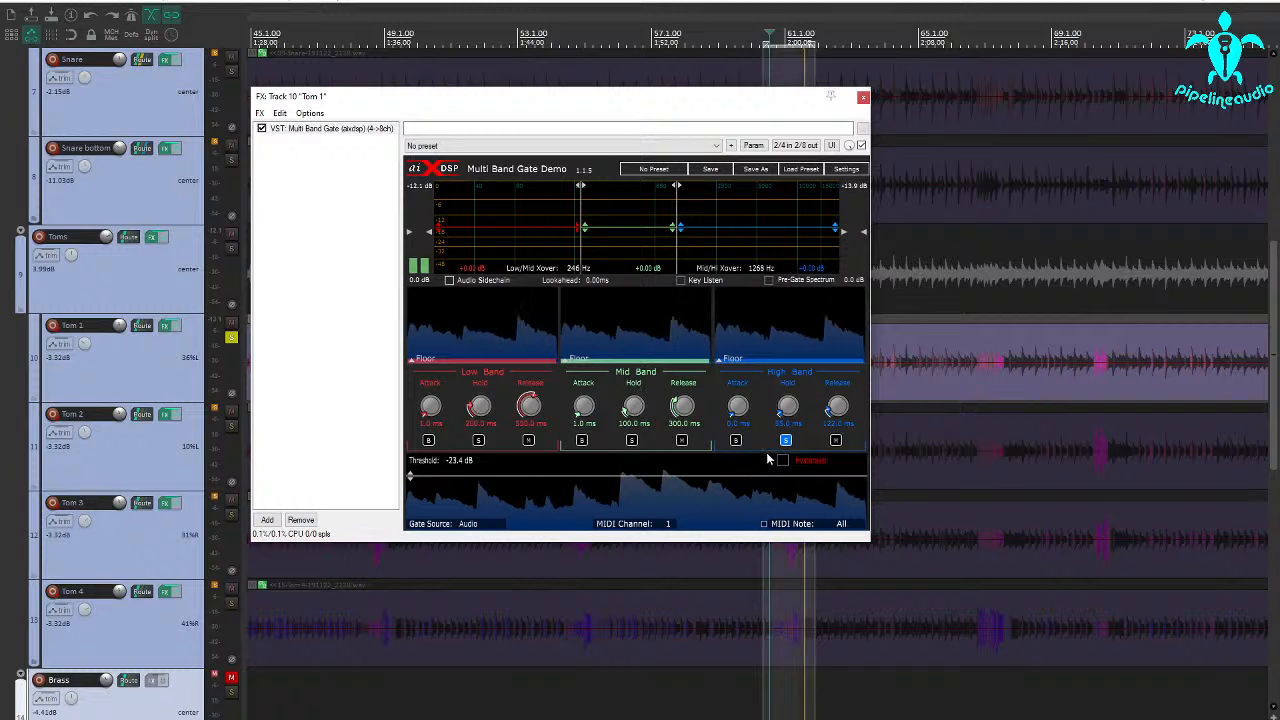
Audition the gate's mid band soloed, compare the sound with that band muted, and unmute it
left_click(631, 440)
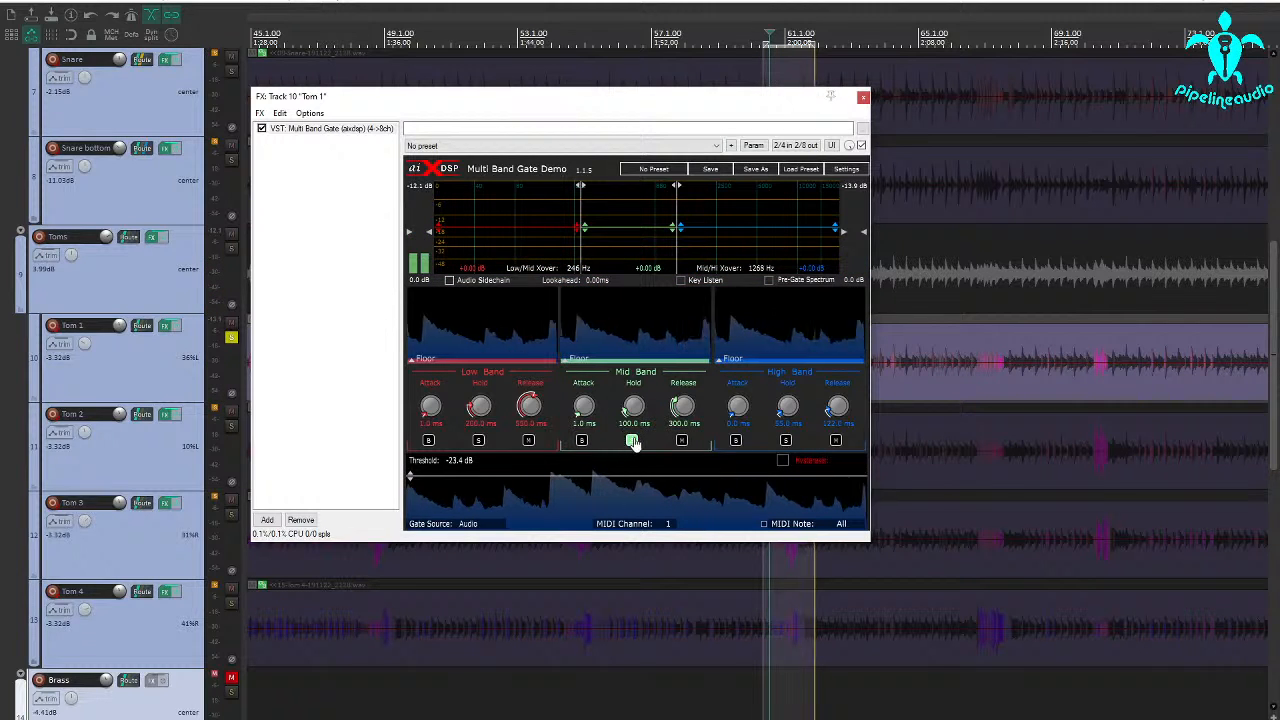
left_click(682, 441)
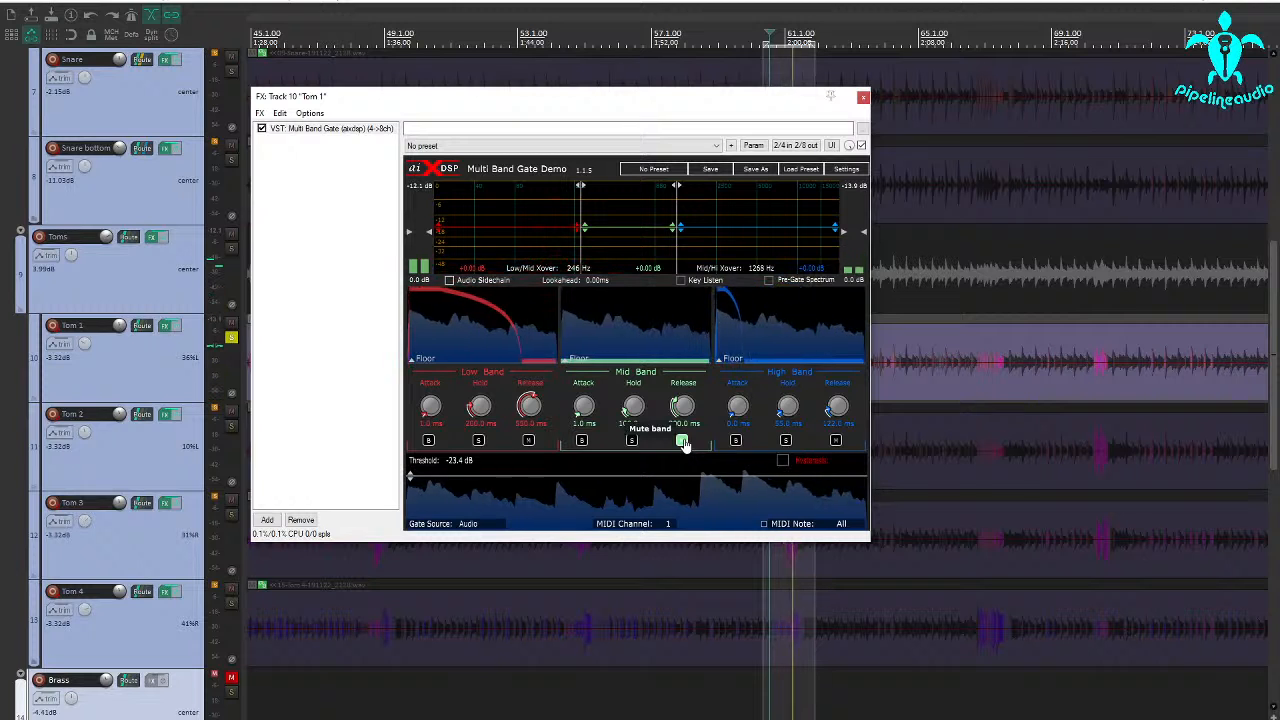
left_click(682, 441)
Lower the mid band's gain by about 6 dB and set its hold to 56 ms and release to 208 ms
left_click_drag(631, 233, 632, 243)
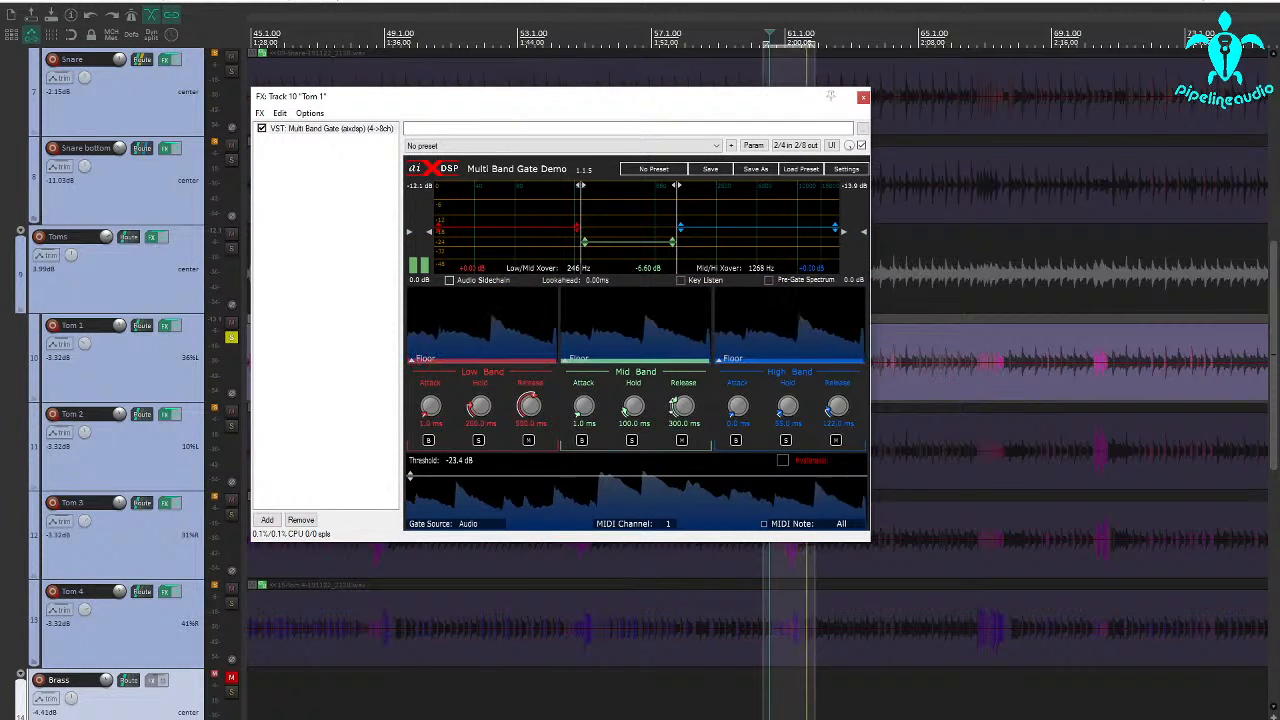
left_click_drag(643, 411, 644, 429)
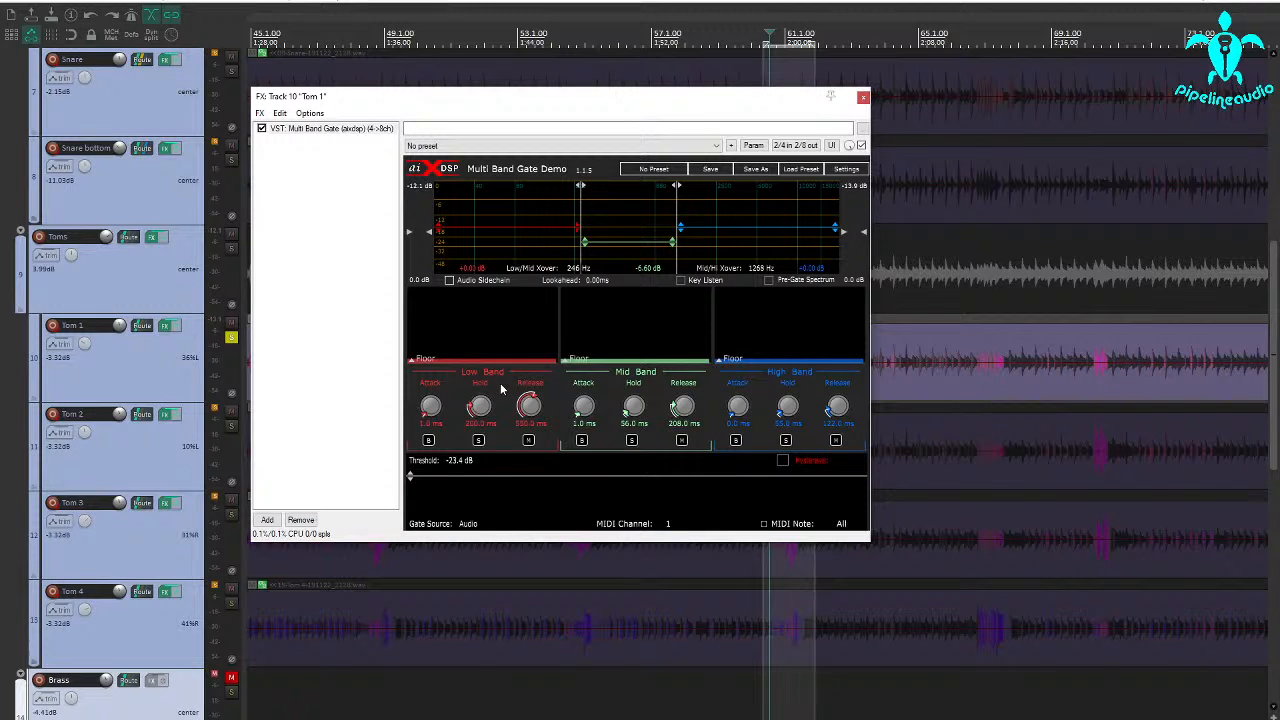
During playback, set the low band's release to 314 ms and hold to 92 ms, and raise the high band's gain about 4.5 dB
key("space")
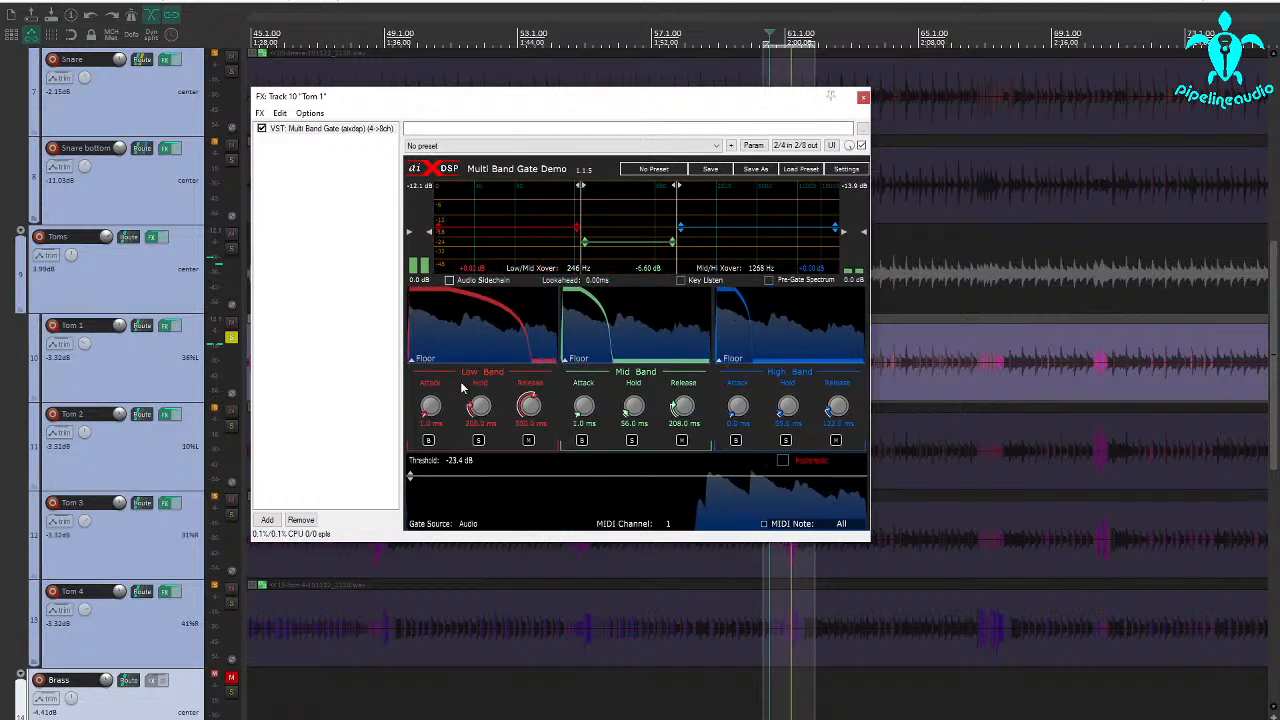
left_click_drag(531, 406, 528, 443)
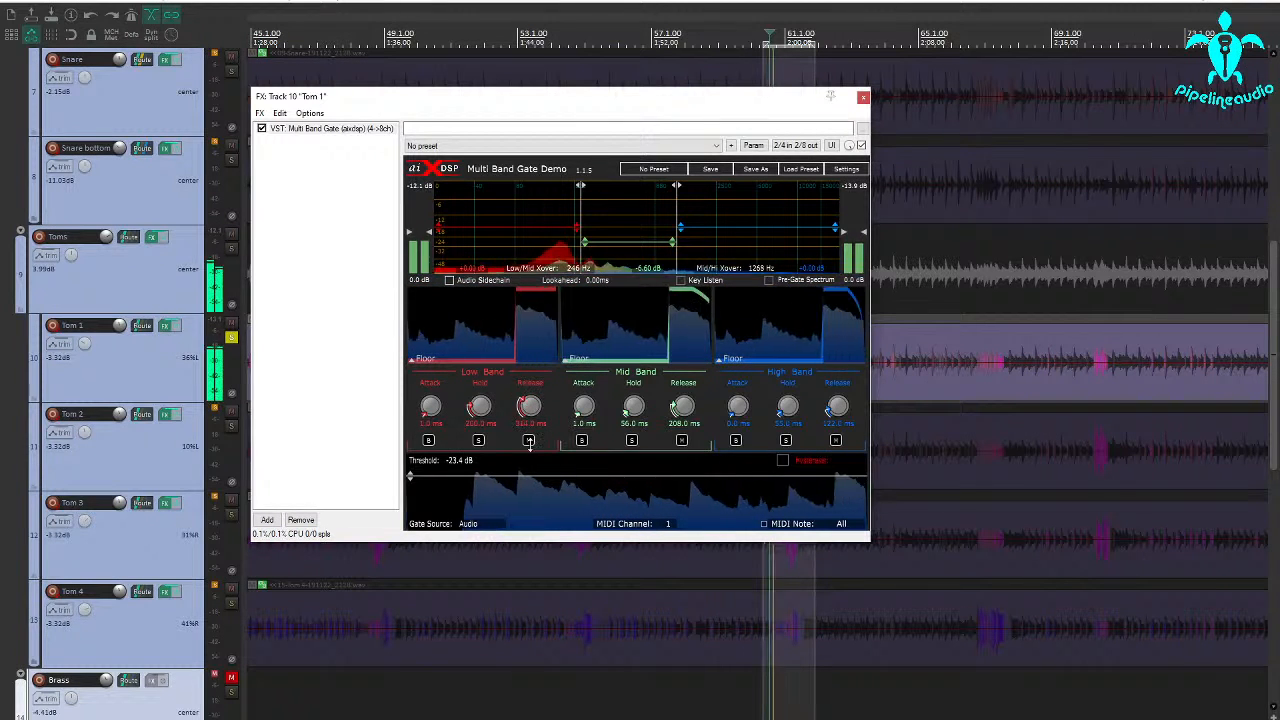
left_click_drag(482, 407, 483, 430)
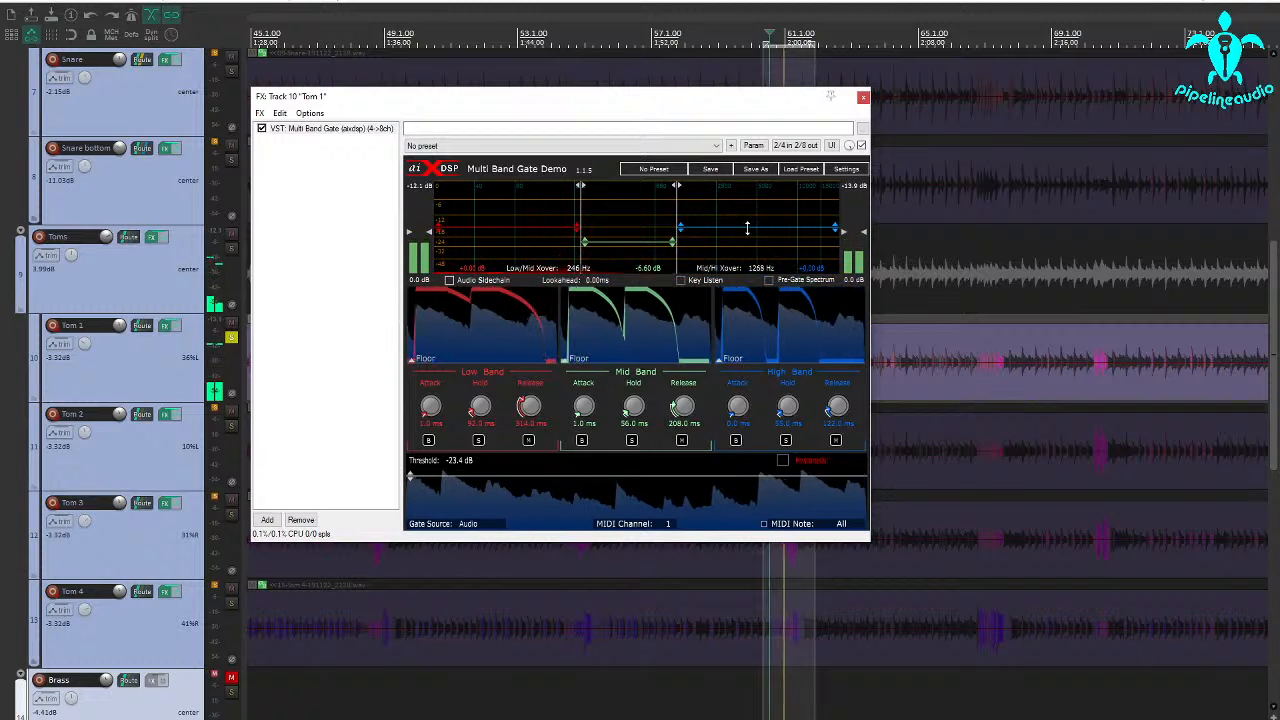
left_click_drag(747, 228, 754, 215)
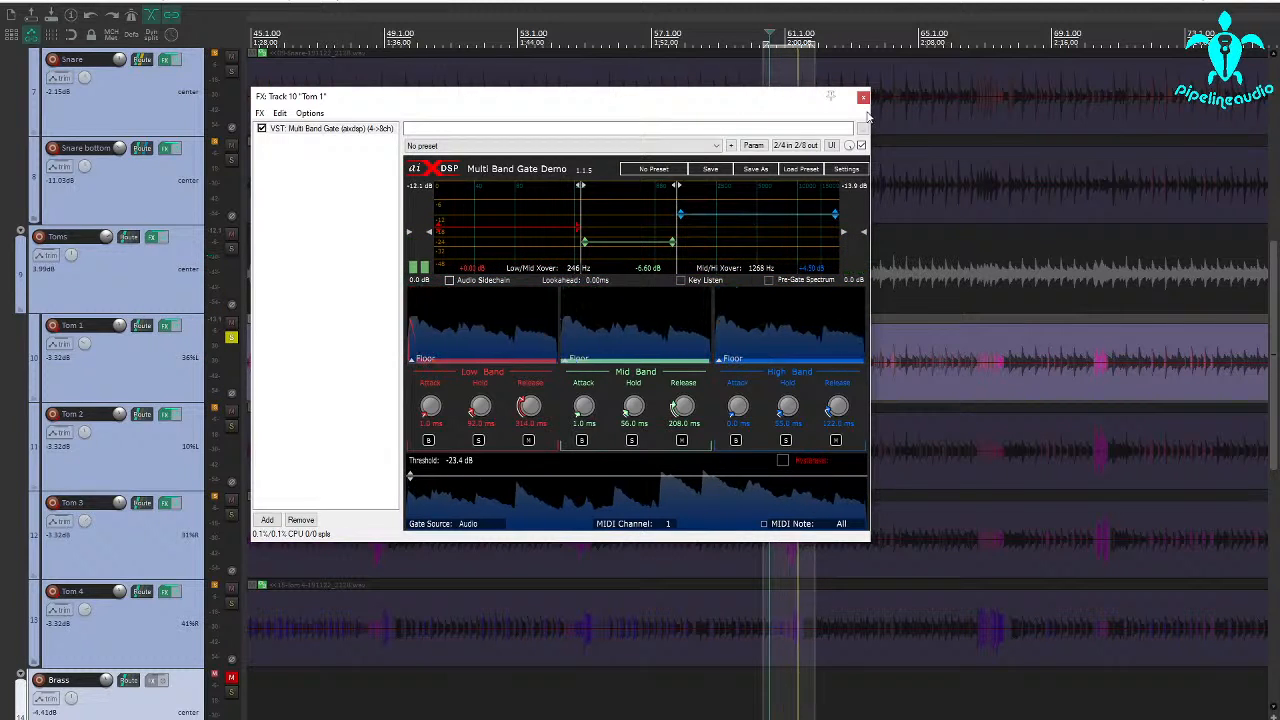
left_click(863, 97)
Mute Tom 2, Tom 3 and Tom 4, and unsolo Tom 1 to hear it with the rest of the kit
left_click(231, 410)
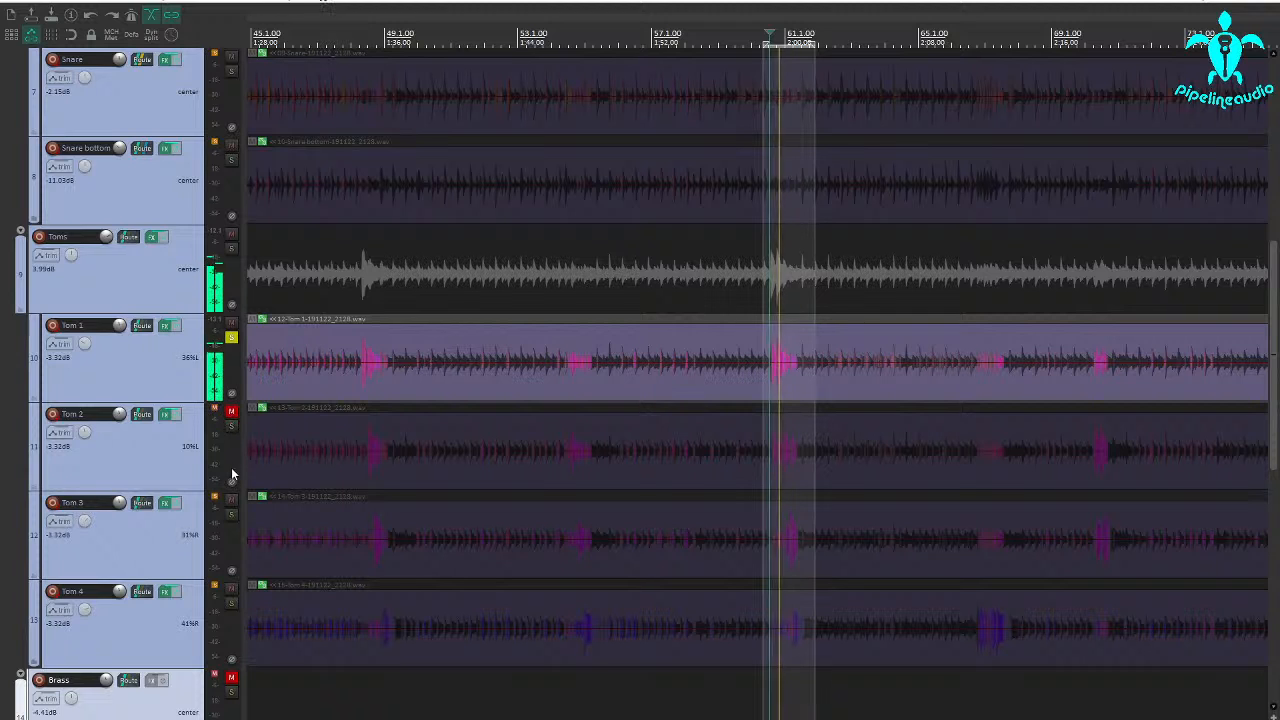
left_click(231, 589)
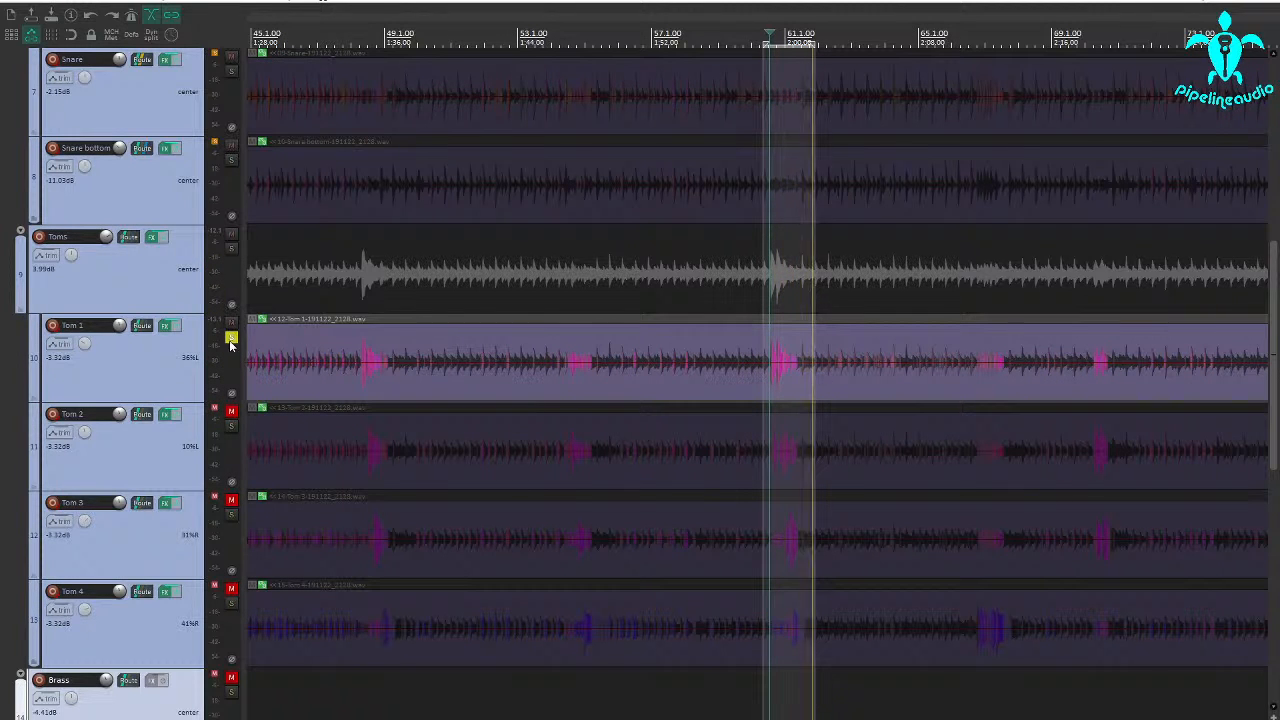
left_click(231, 339)
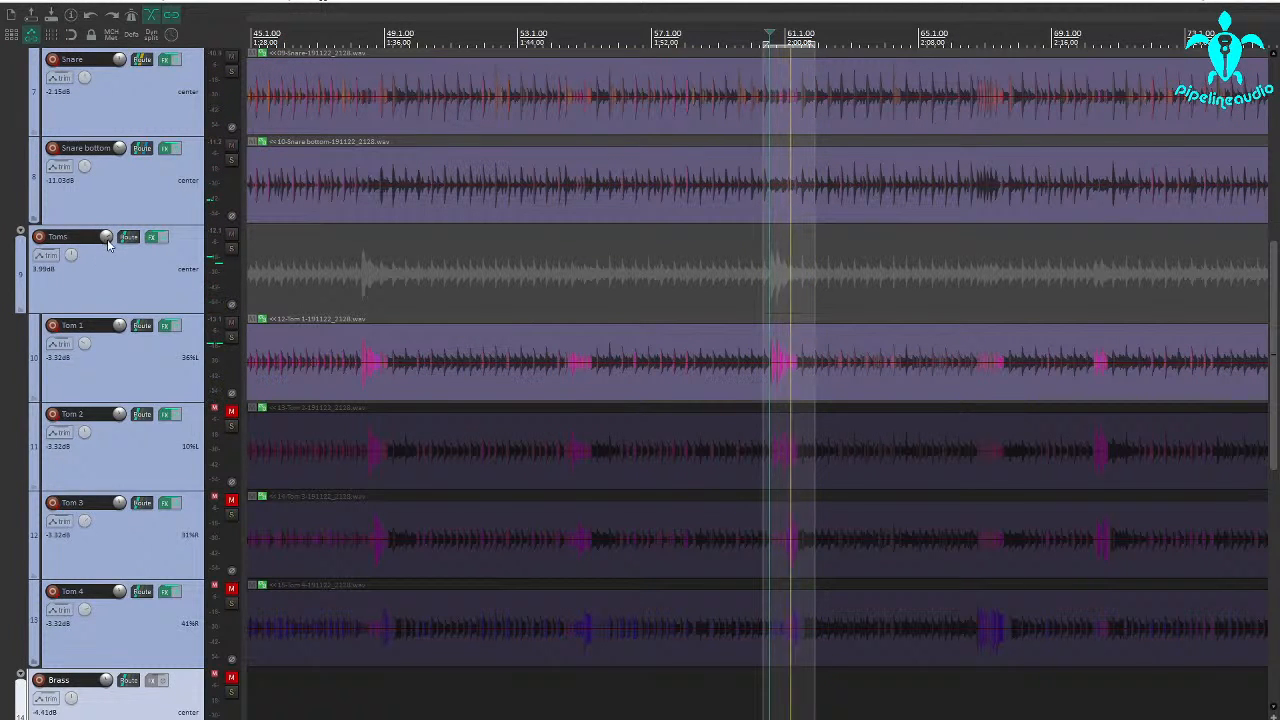
Raise the Toms folder track's volume to 6.15 dB
left_click_drag(108, 240, 108, 240)
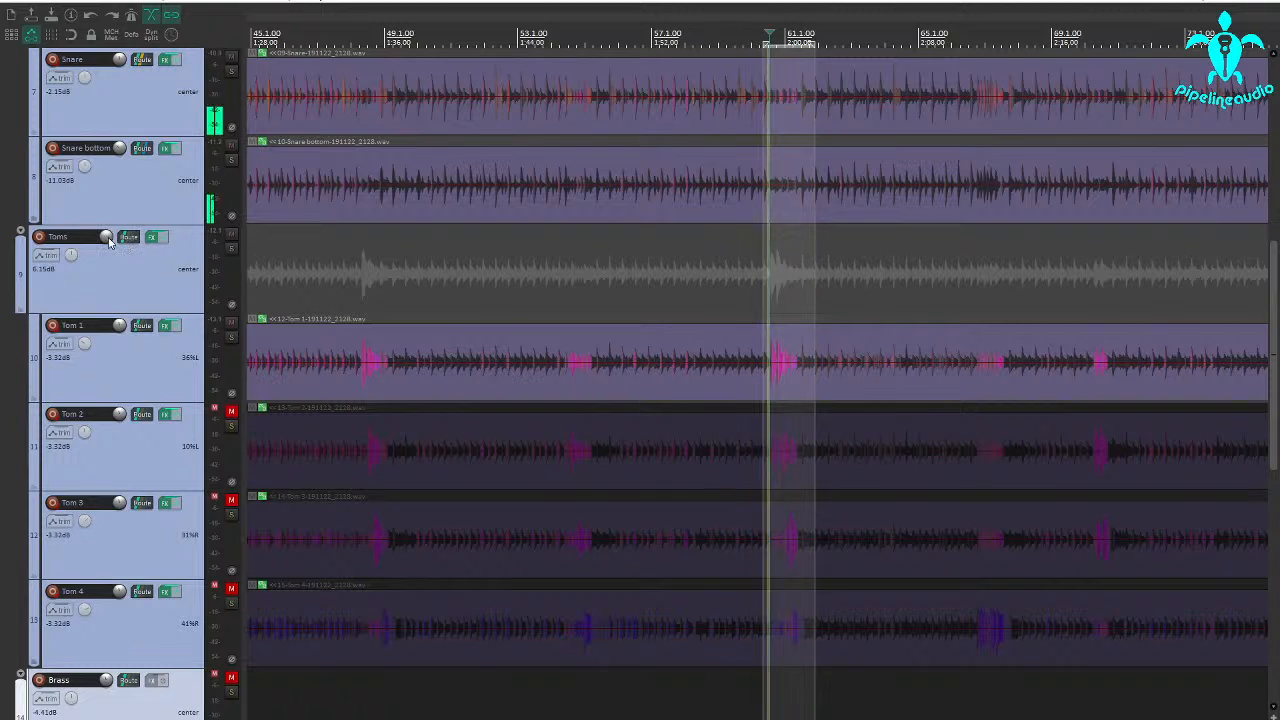
mouse_move(108, 242)
Slightly lower the High Mids and Treble drive in the Toms folder's XCTR, and toggle the plugin to compare
left_click(155, 239)
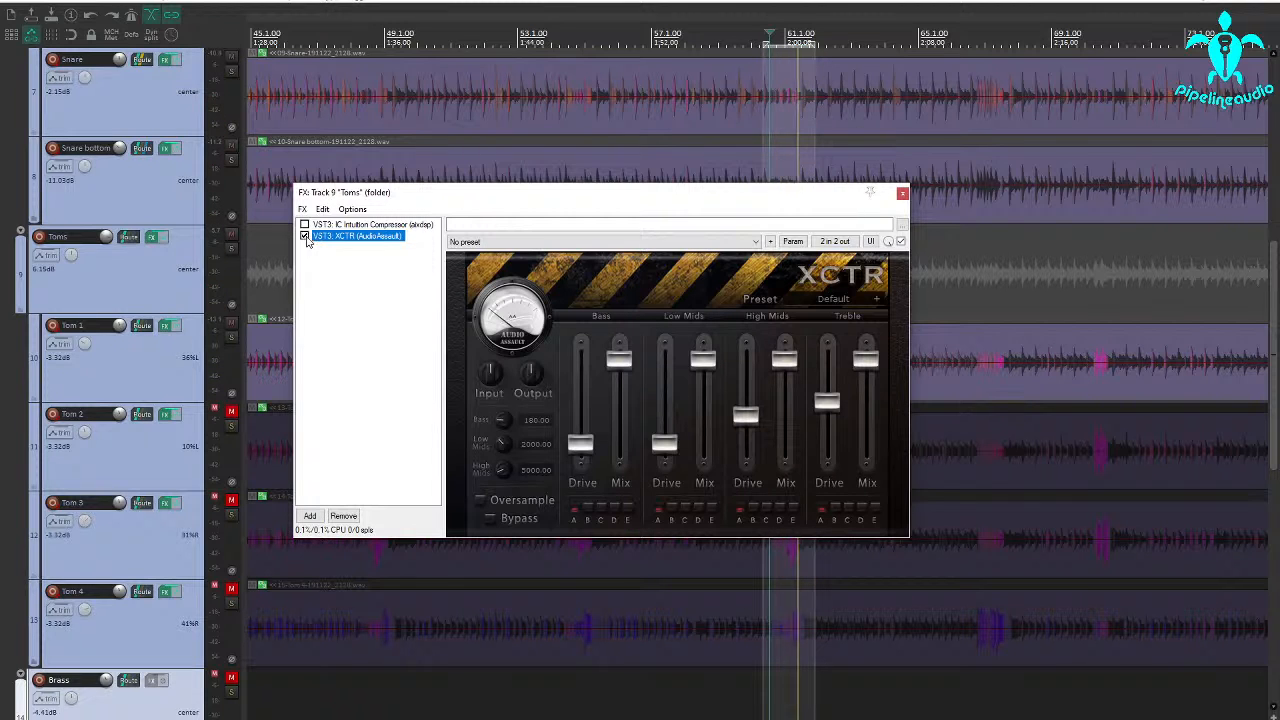
left_click_drag(752, 420, 750, 433)
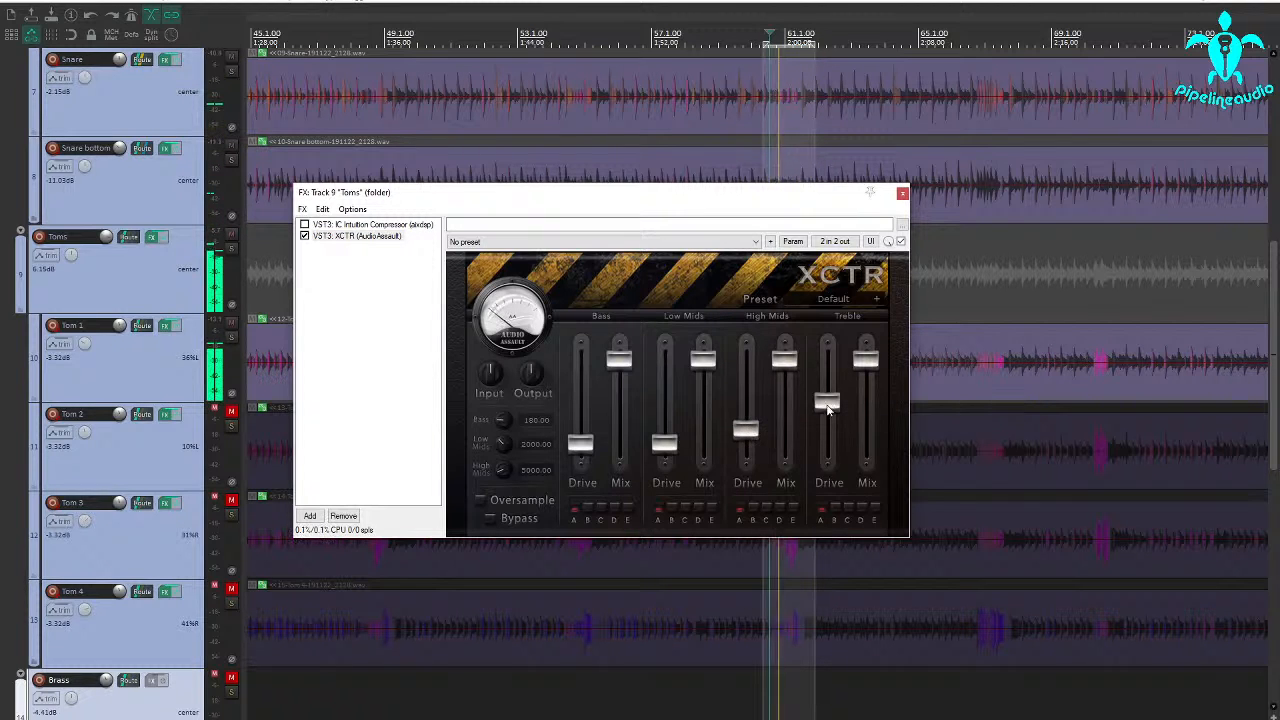
left_click_drag(828, 401, 829, 408)
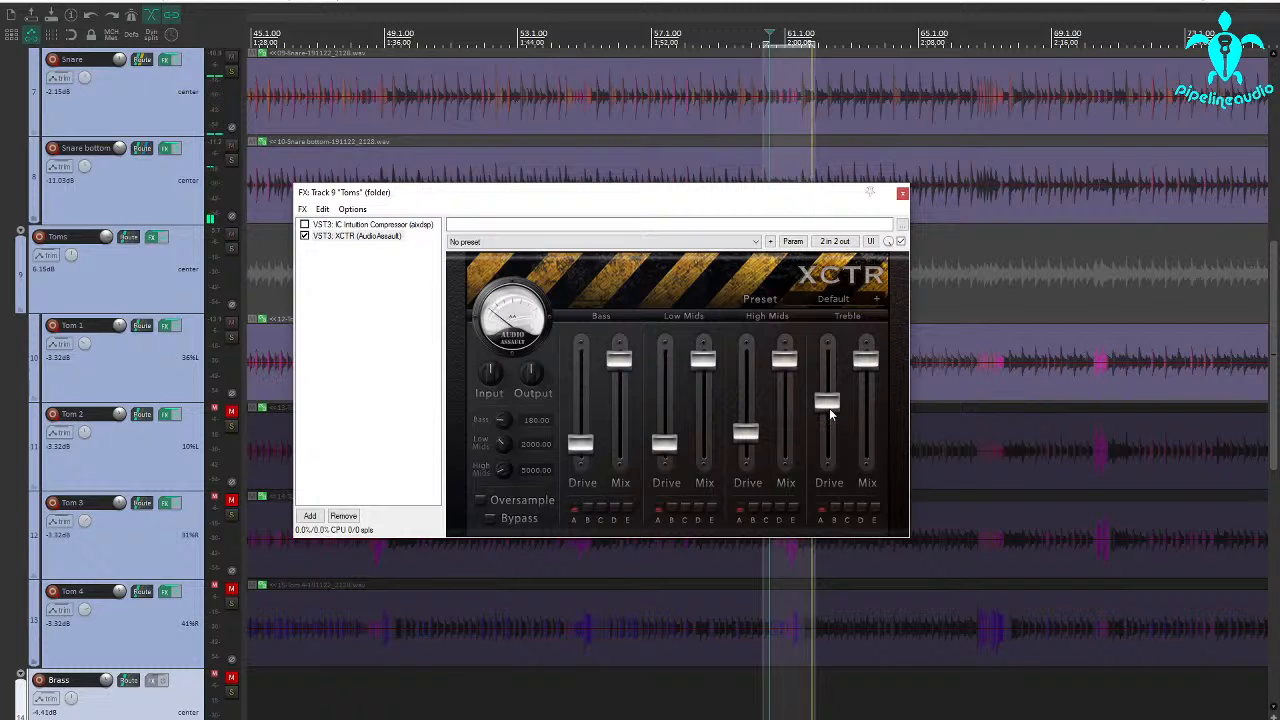
left_click(305, 238)
left_click(902, 193)
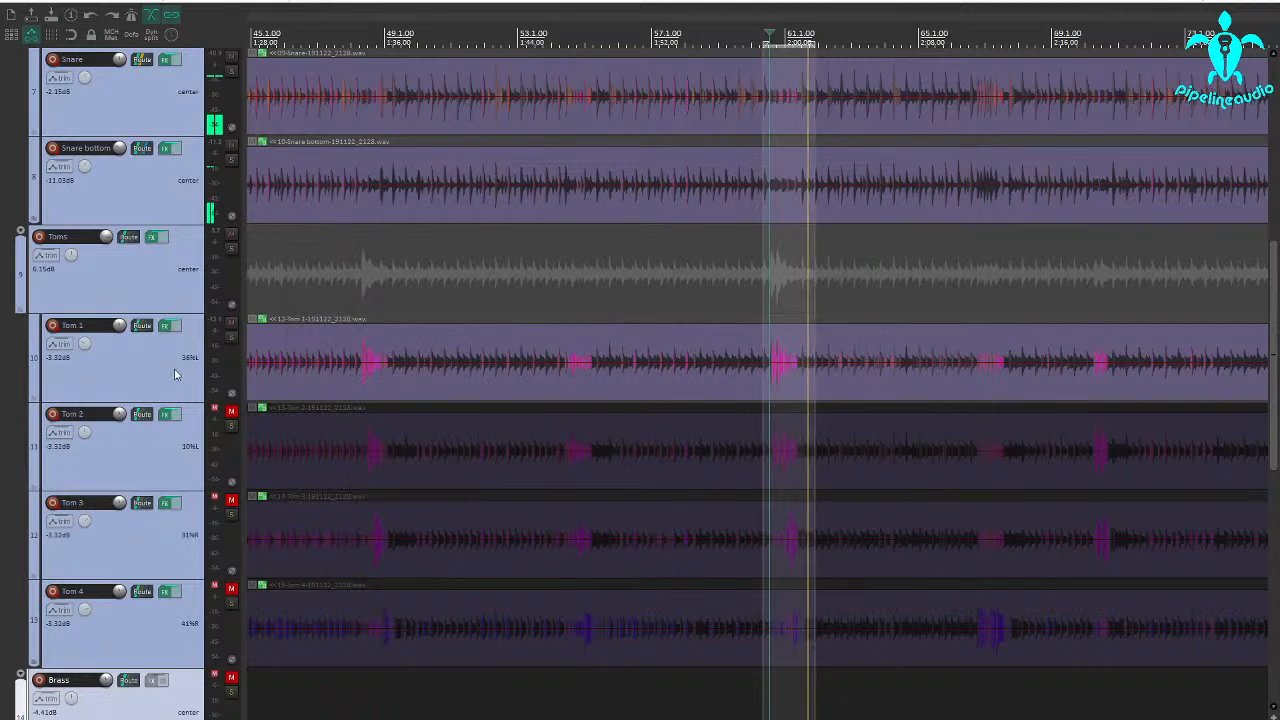
key("space")
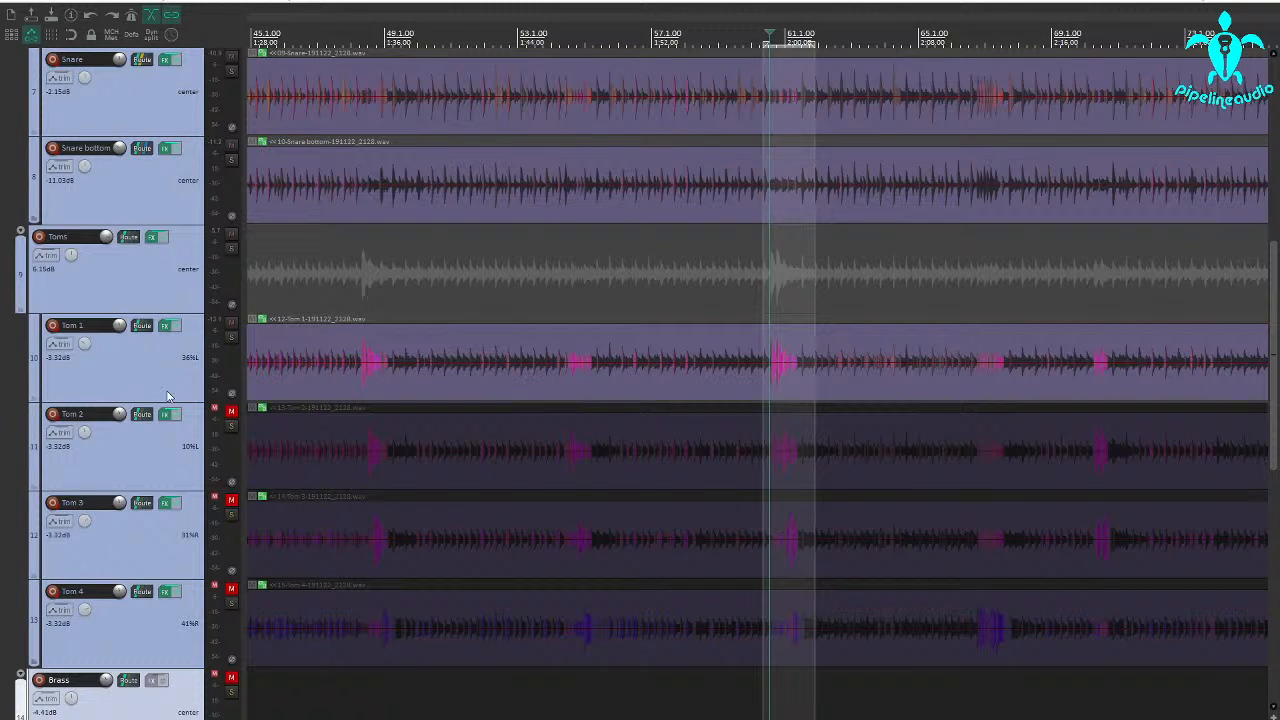
Unmute and solo Tom 2 and open its Multi Band Gate
left_click(232, 413)
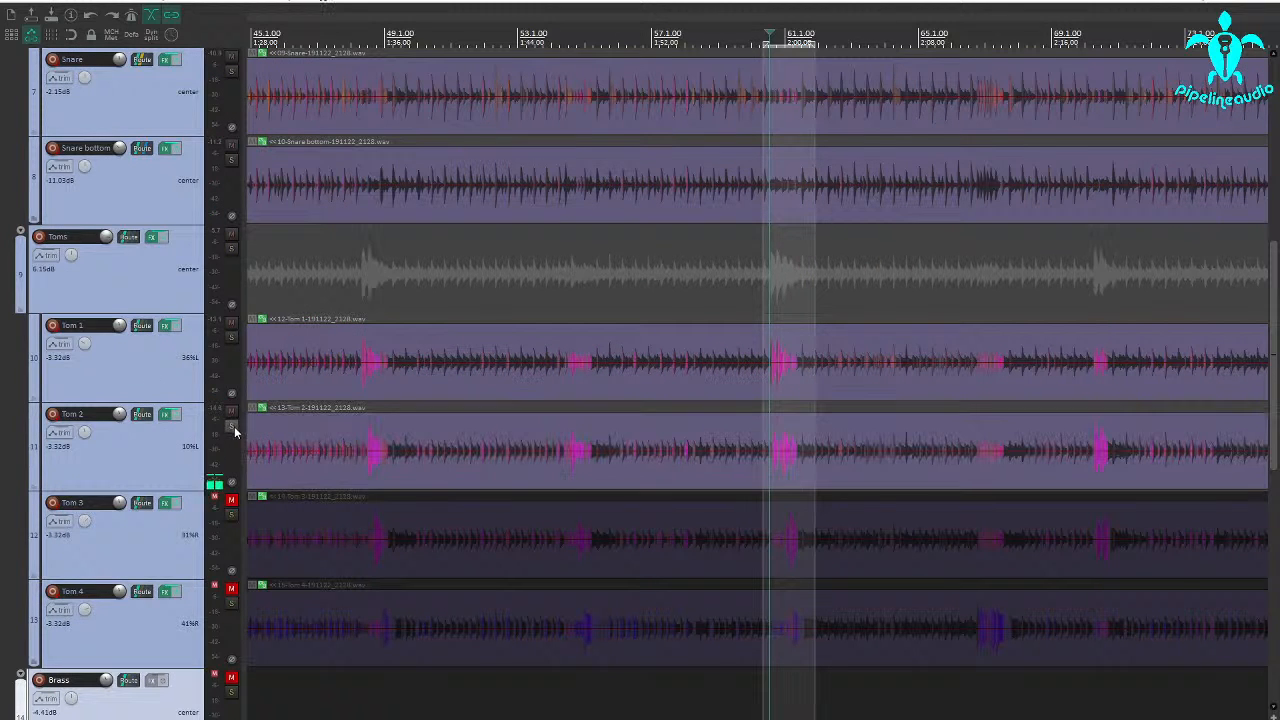
left_click(233, 427)
left_click(165, 414)
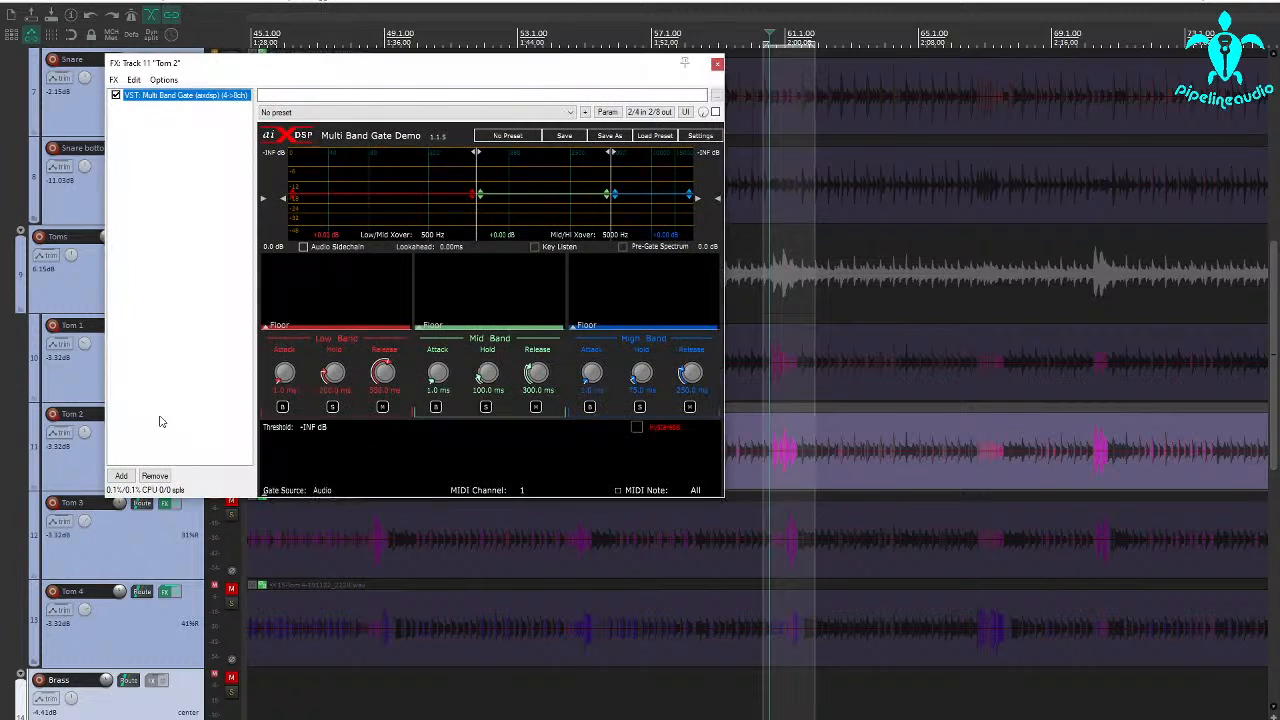
Place the edit cursor on Tom 2's fill just before measure 61 and audition the soloed track
left_click(767, 480)
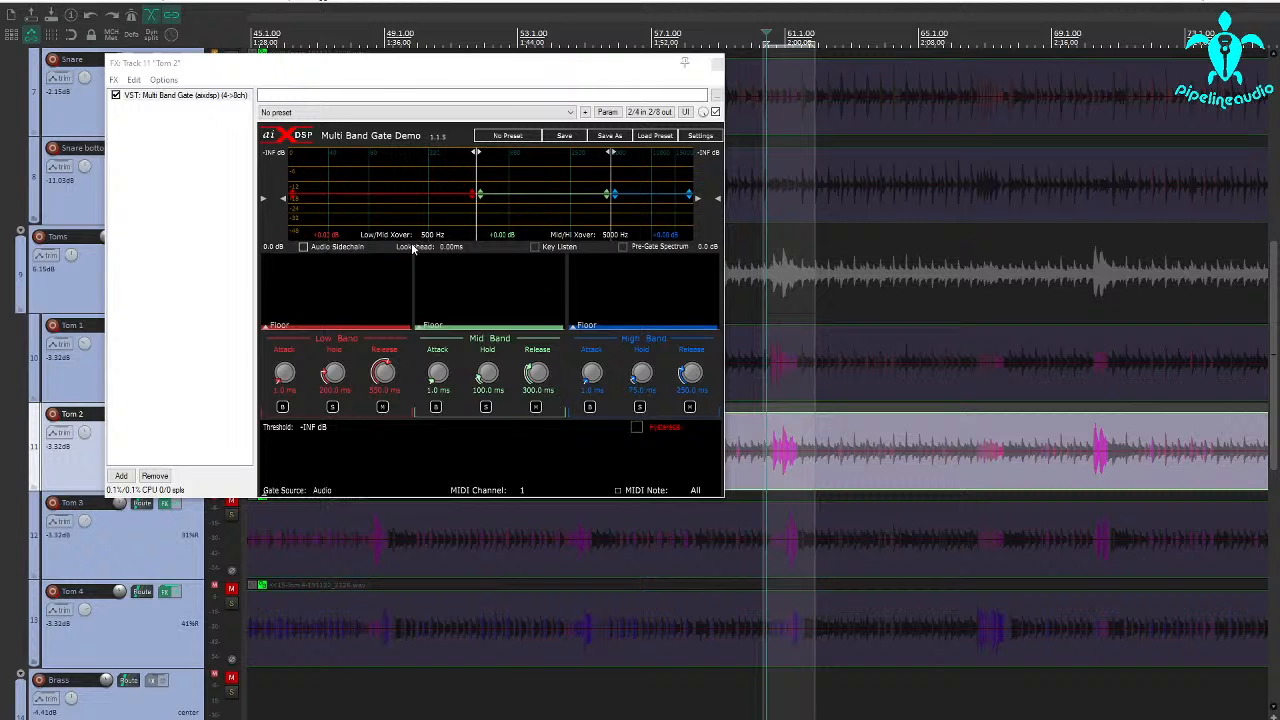
key("space")
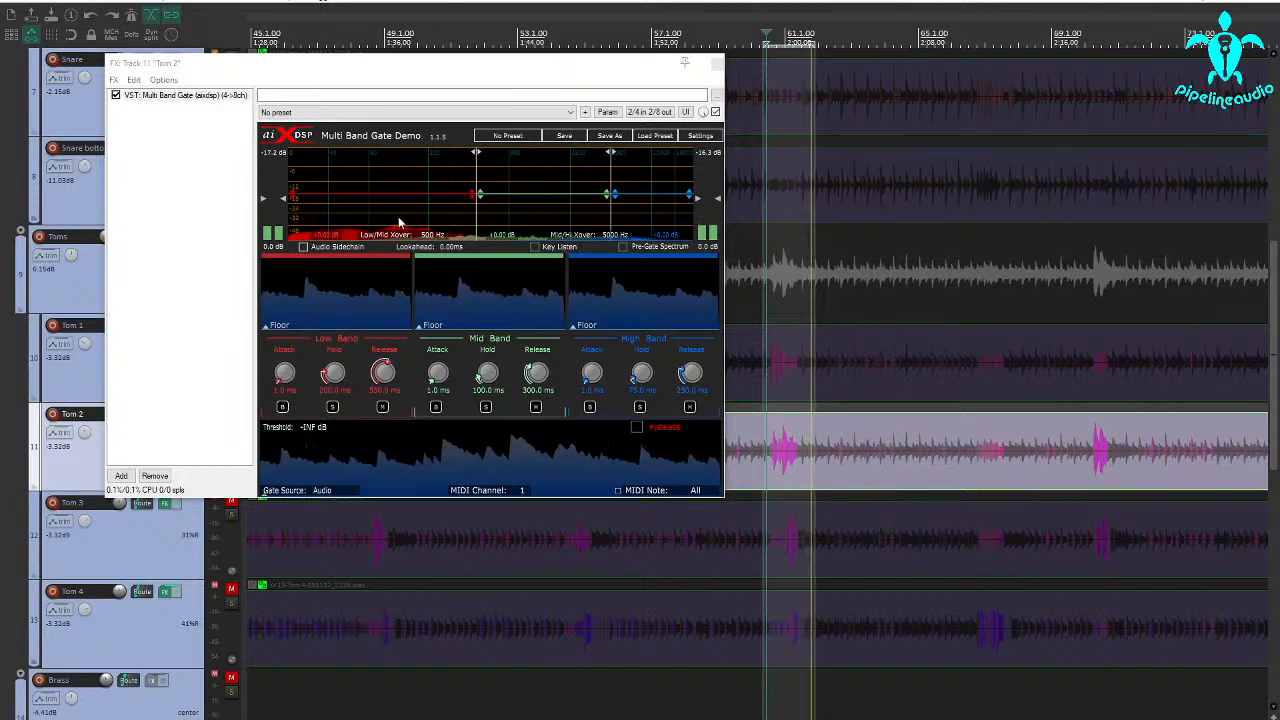
key("space")
scroll(781, 468, "up", 3)
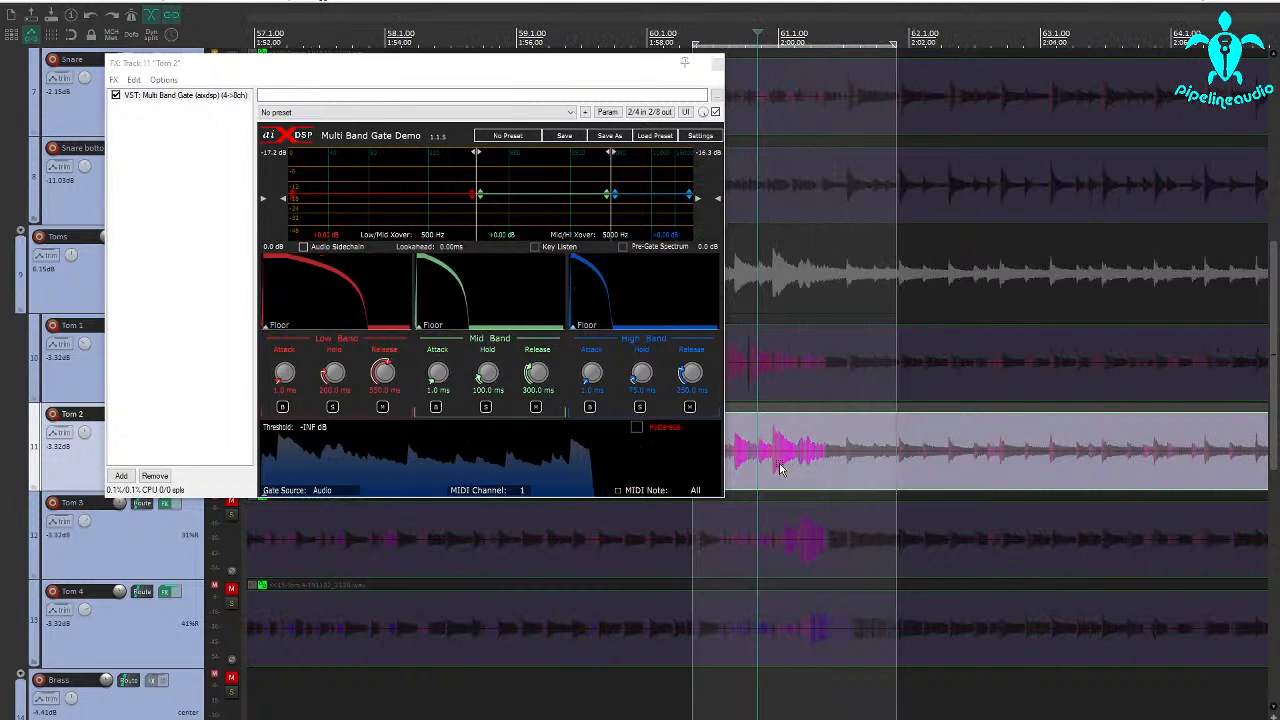
left_click_drag(518, 65, 403, 54)
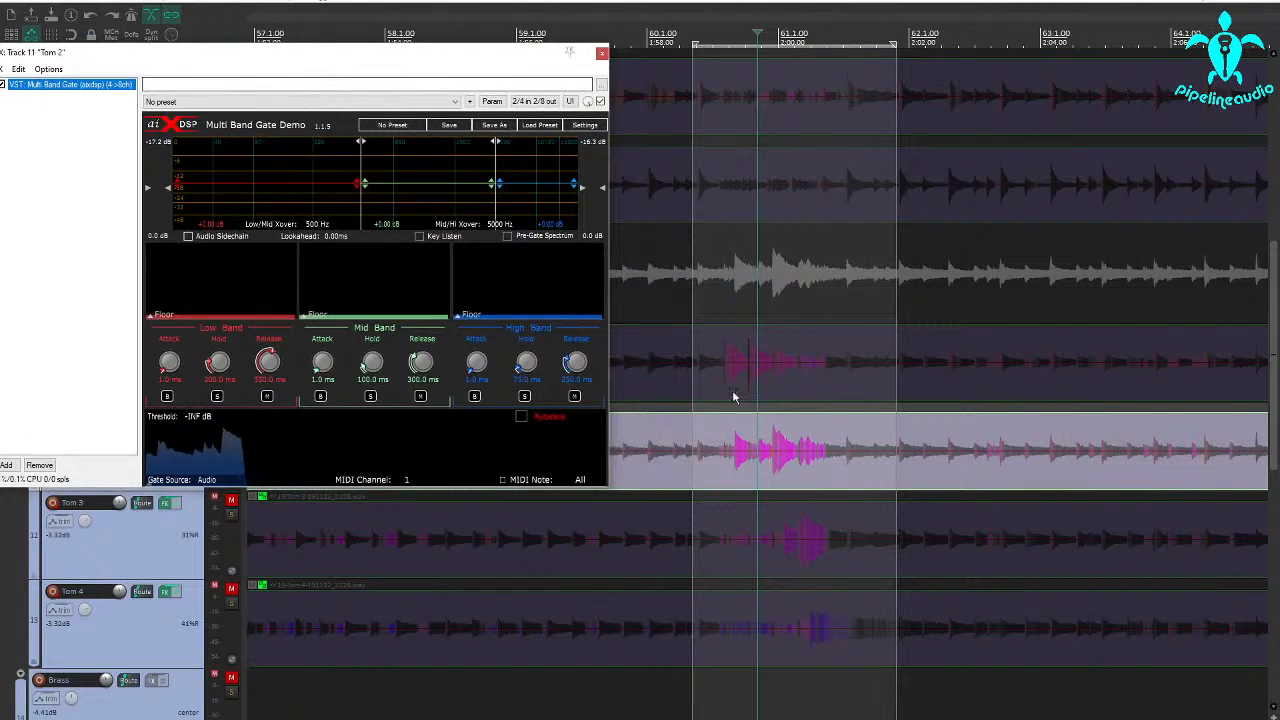
scroll(722, 410, "up", 2)
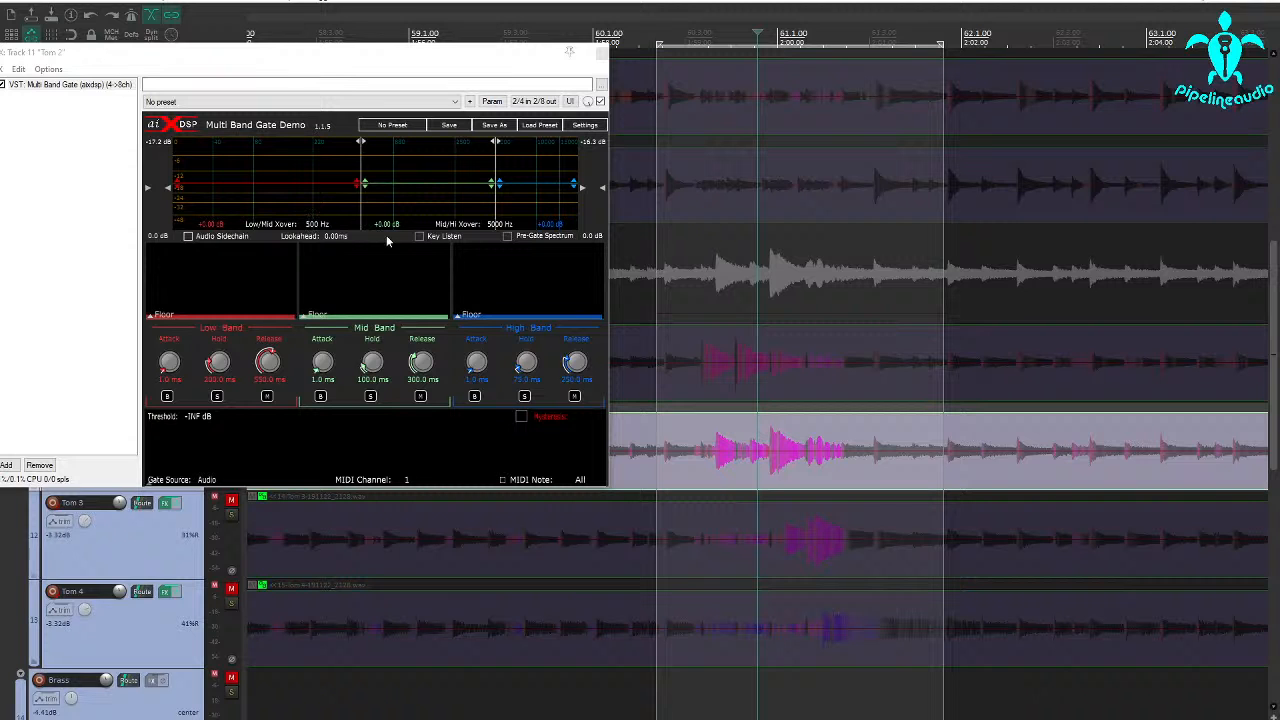
left_click_drag(266, 57, 357, 49)
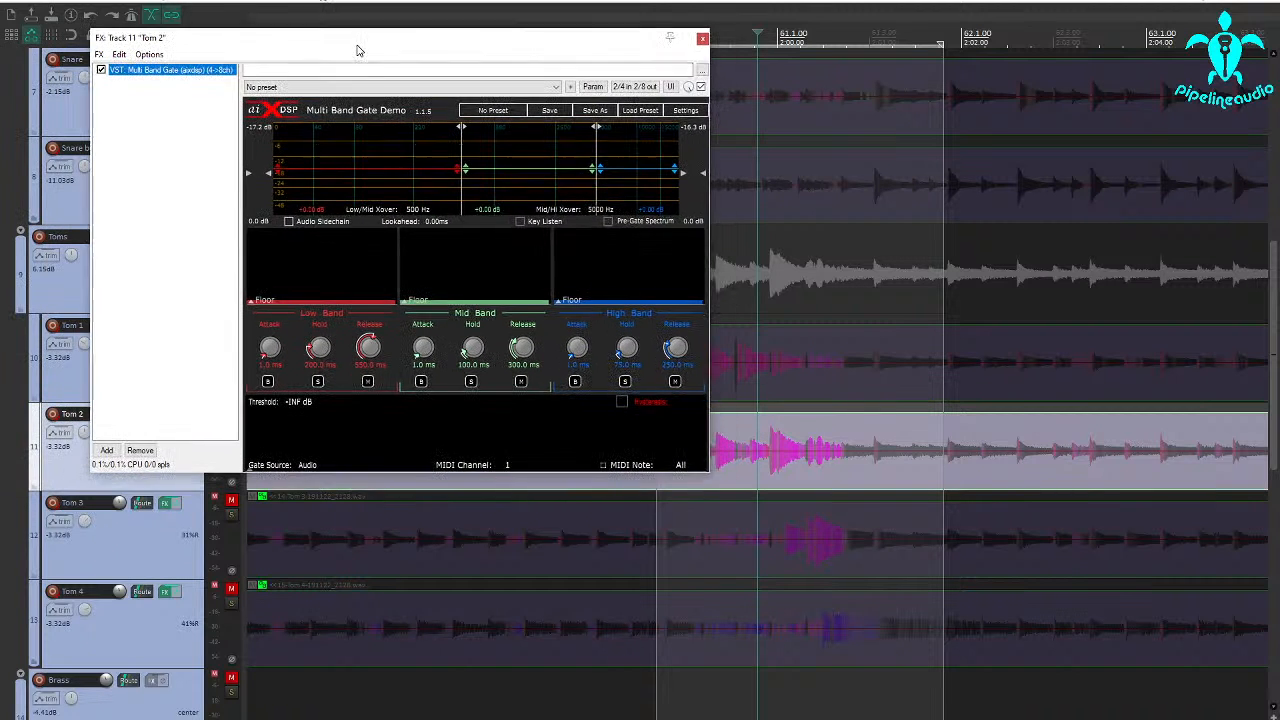
During playback, turn on Key Listen in Tom 2's gate and set the key filter's high-pass to 103 Hz and low-pass to 179 Hz
key("space")
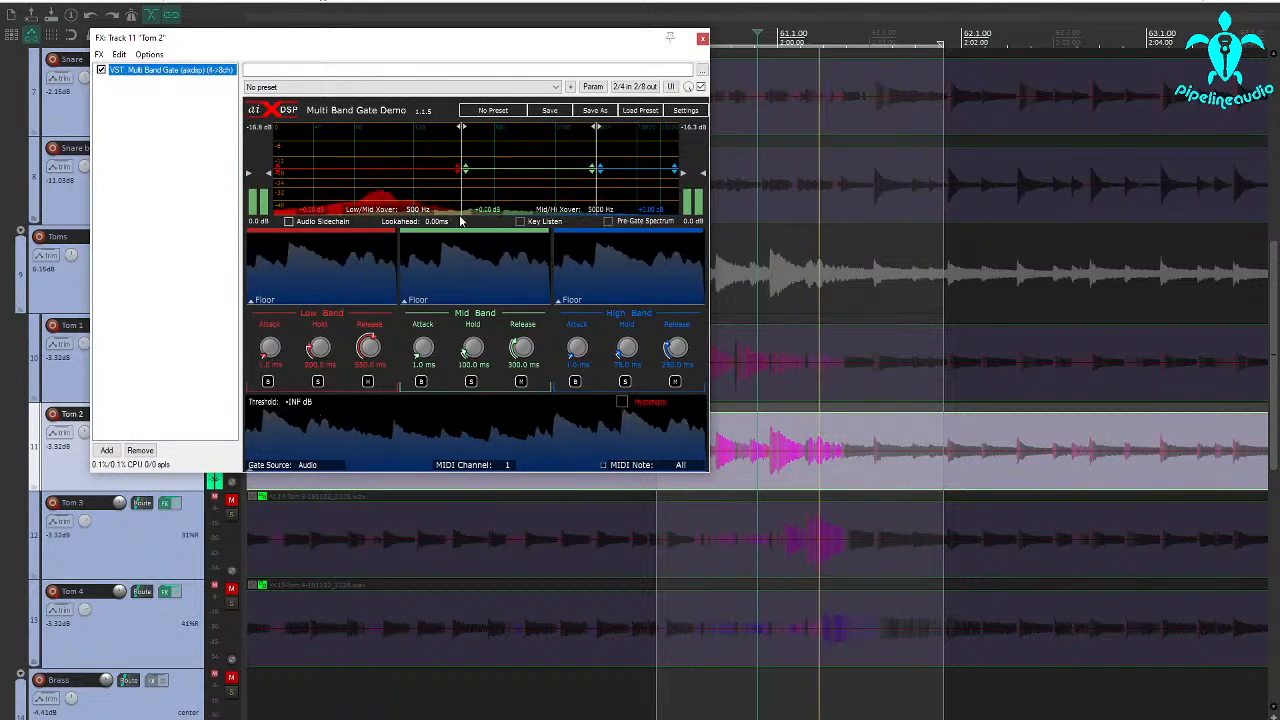
left_click(520, 223)
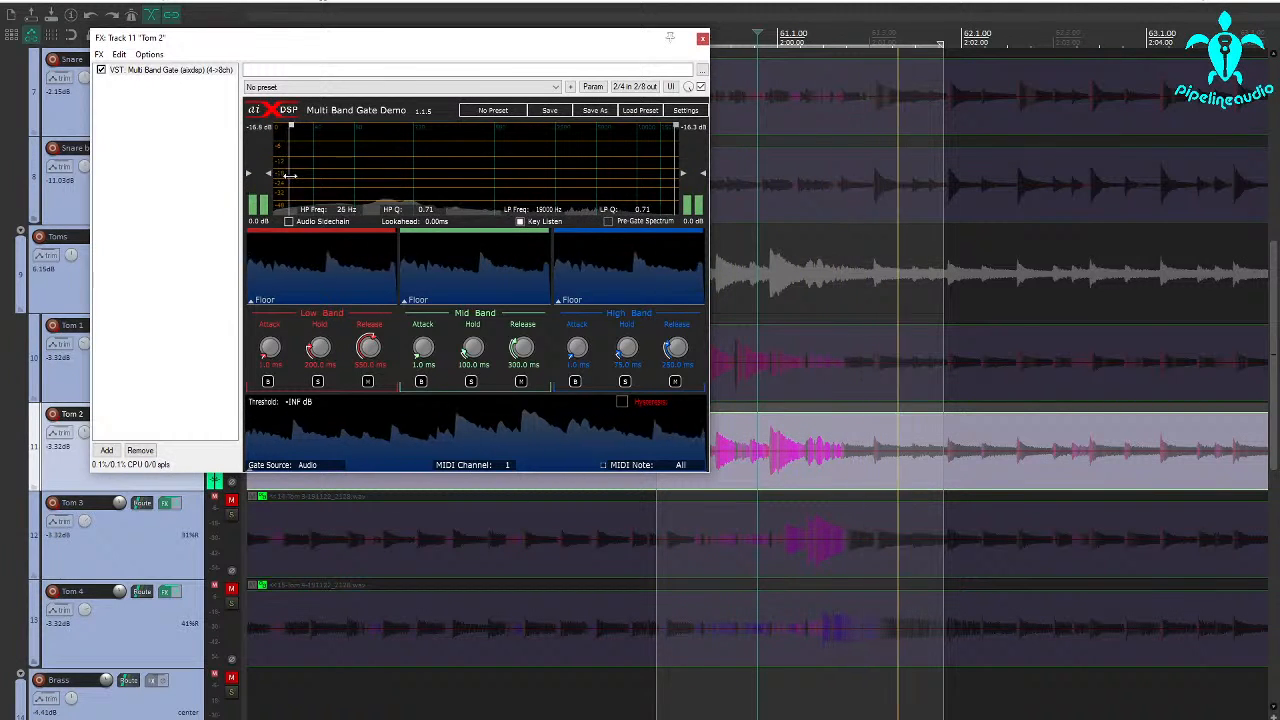
left_click_drag(289, 178, 366, 176)
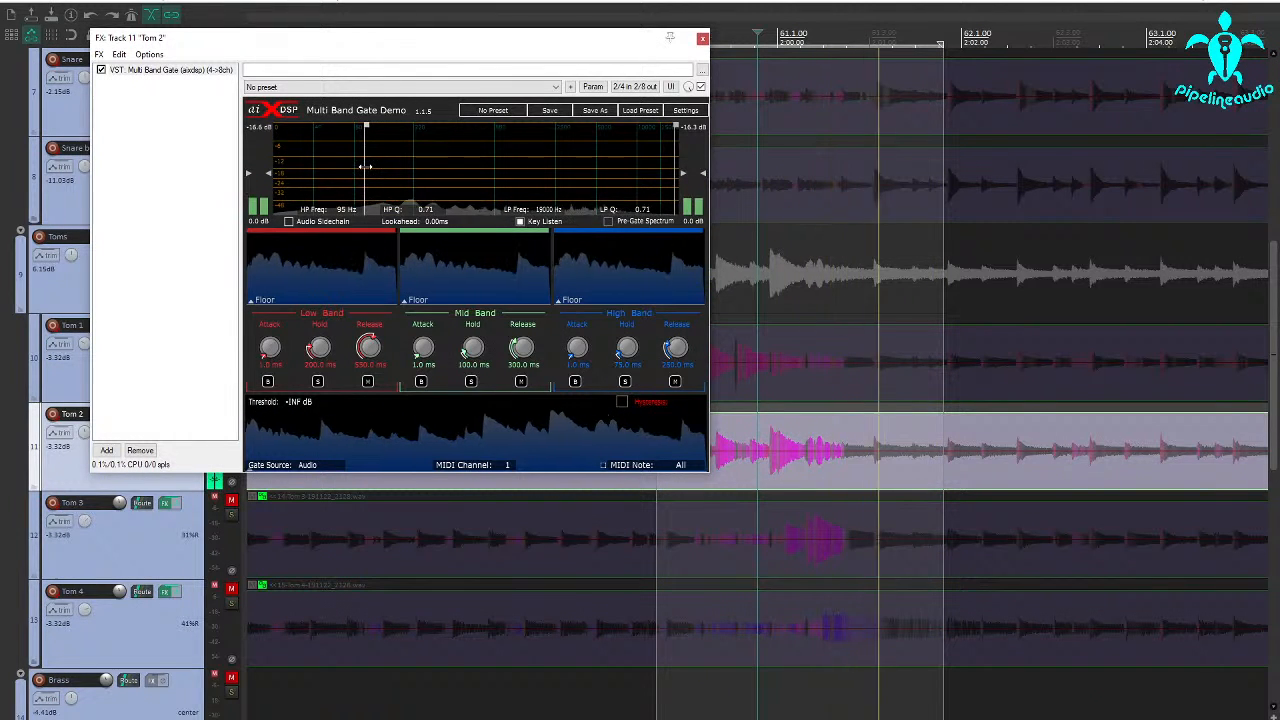
left_click_drag(366, 167, 368, 167)
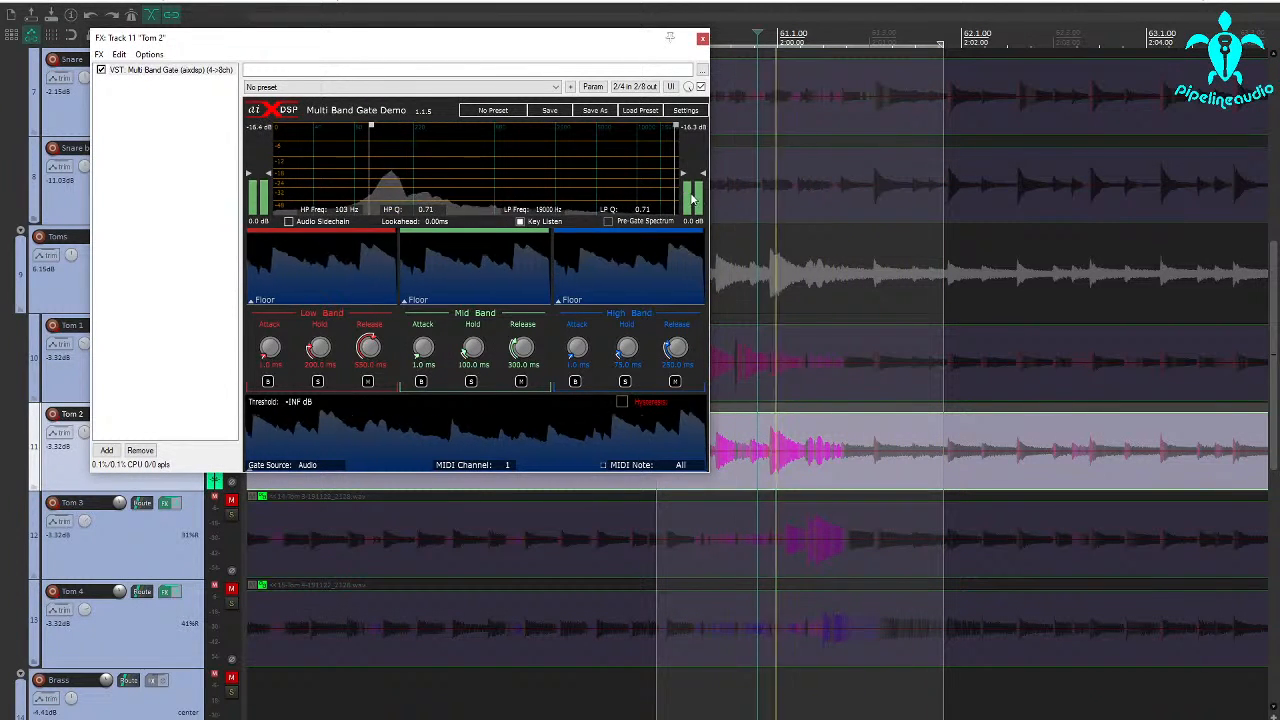
left_click_drag(675, 190, 404, 181)
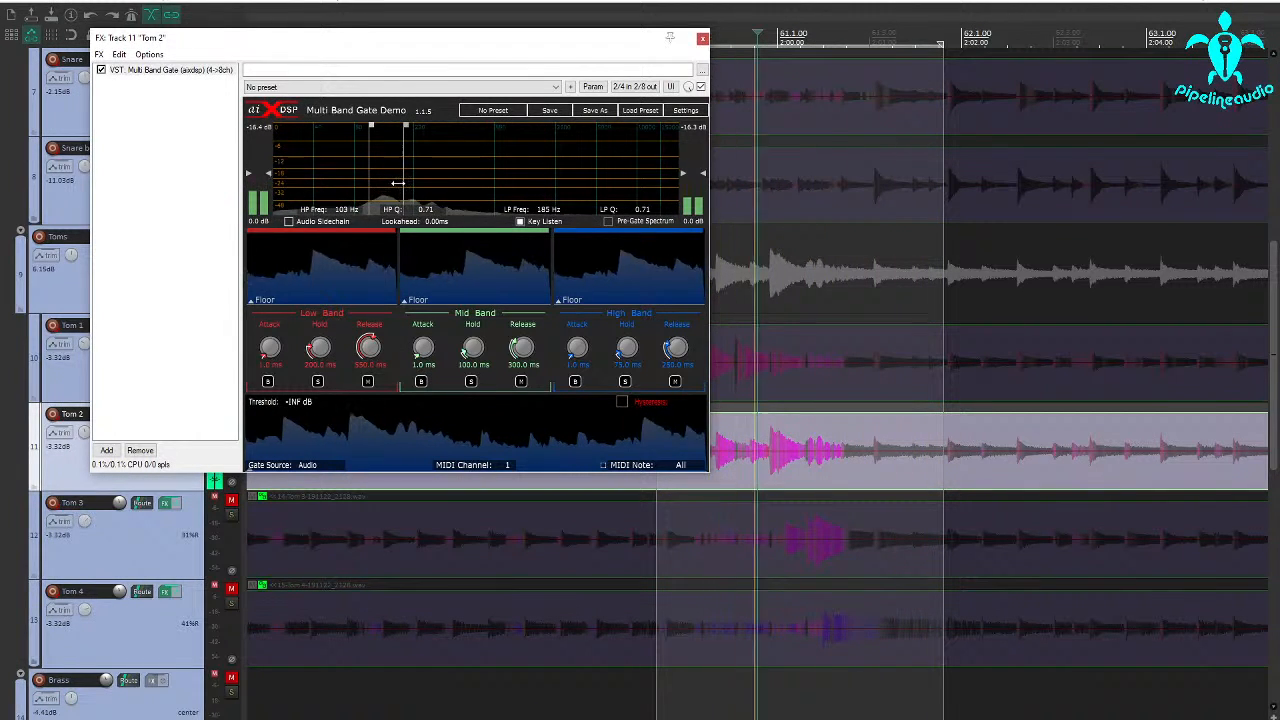
left_click_drag(403, 186, 400, 187)
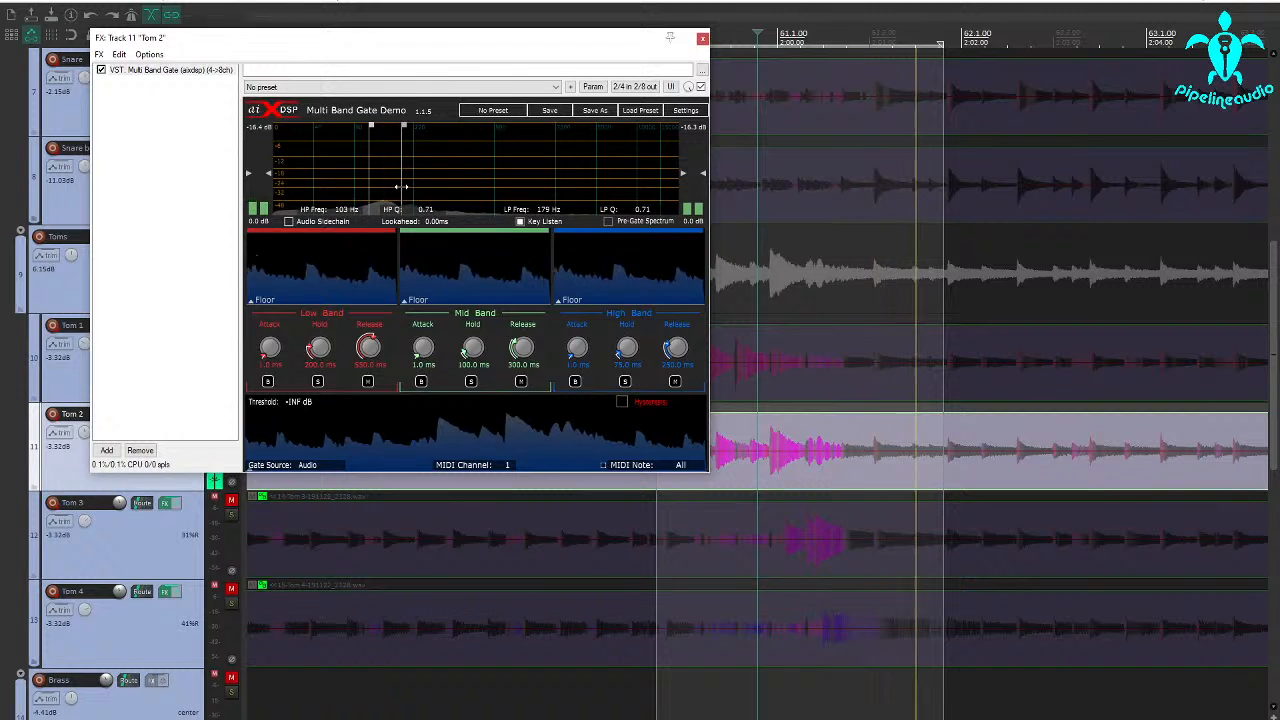
key("space")
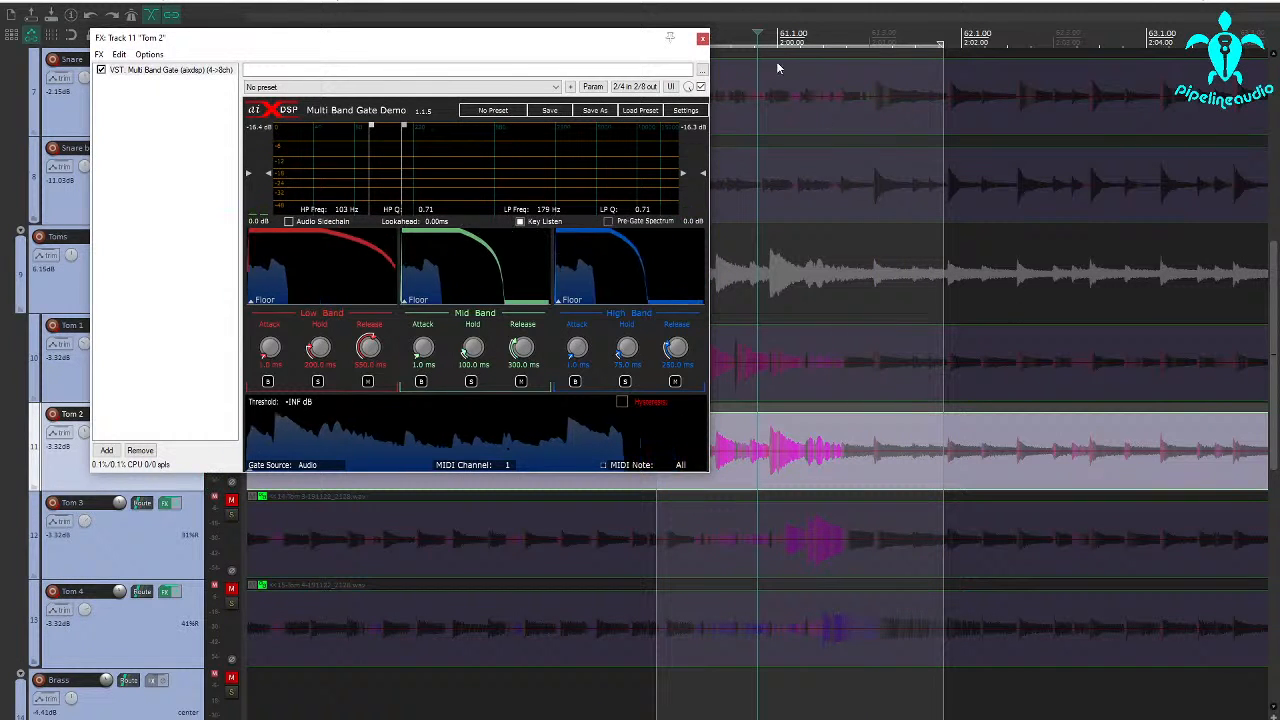
Switch the transport time display to seconds and select one cycle of Tom 2's waveform to measure its period
left_click_drag(627, 50, 537, 47)
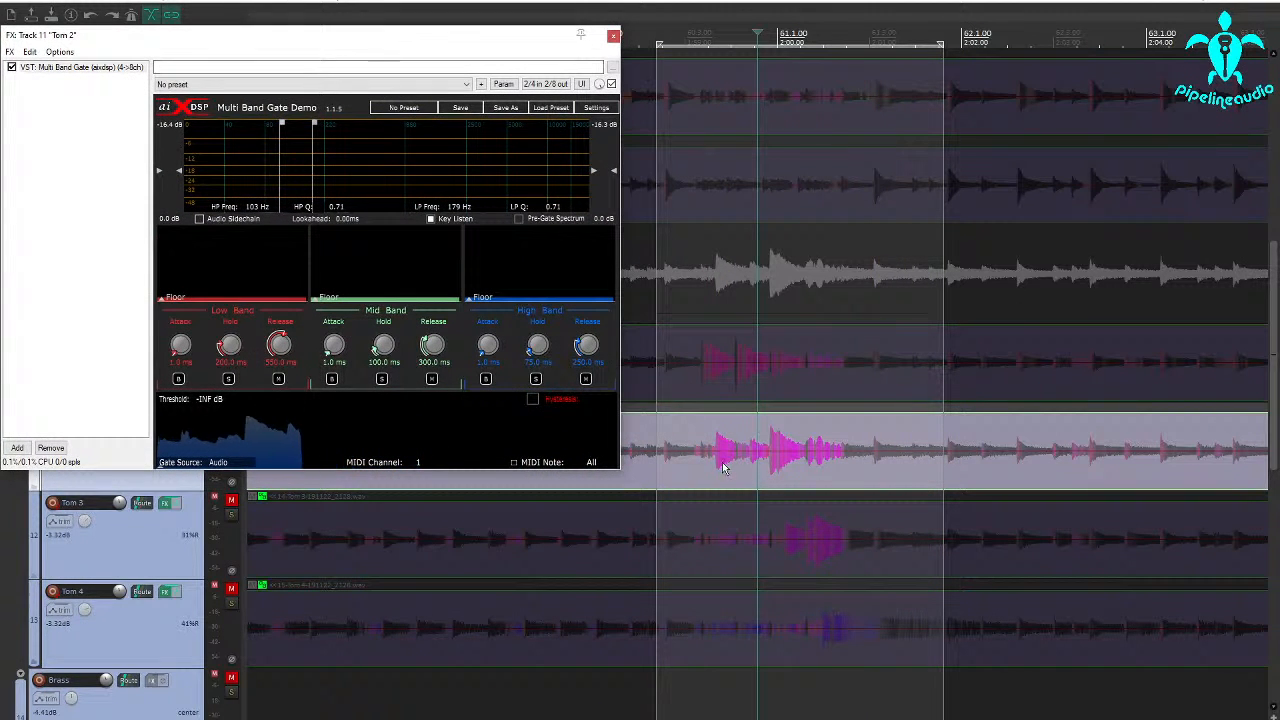
scroll(717, 469, "up", 10)
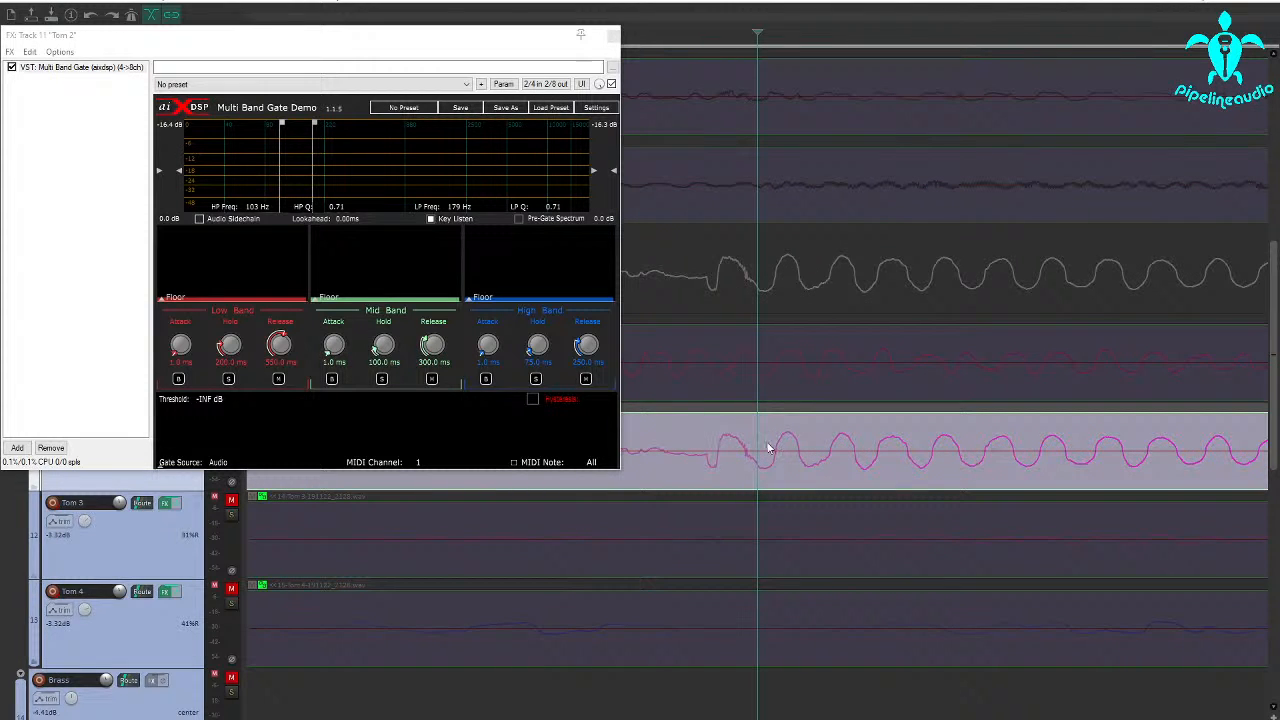
scroll(752, 476, "down", 2)
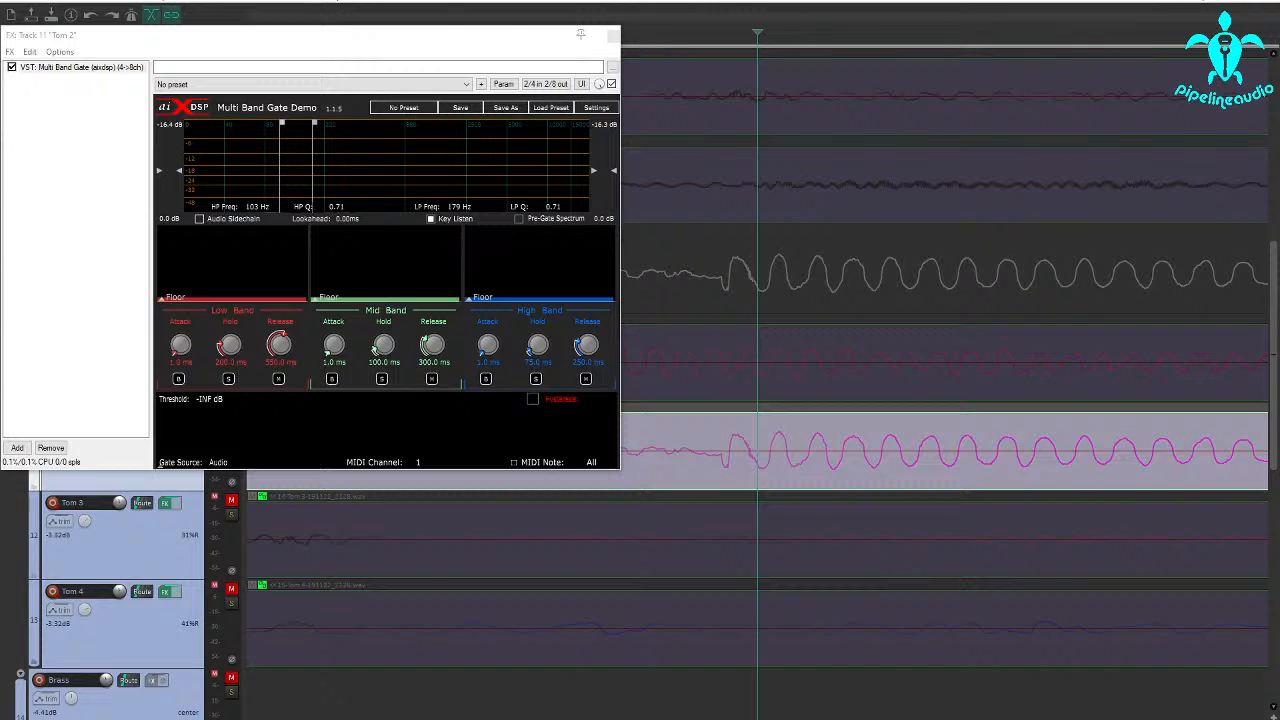
right_click(170, 719)
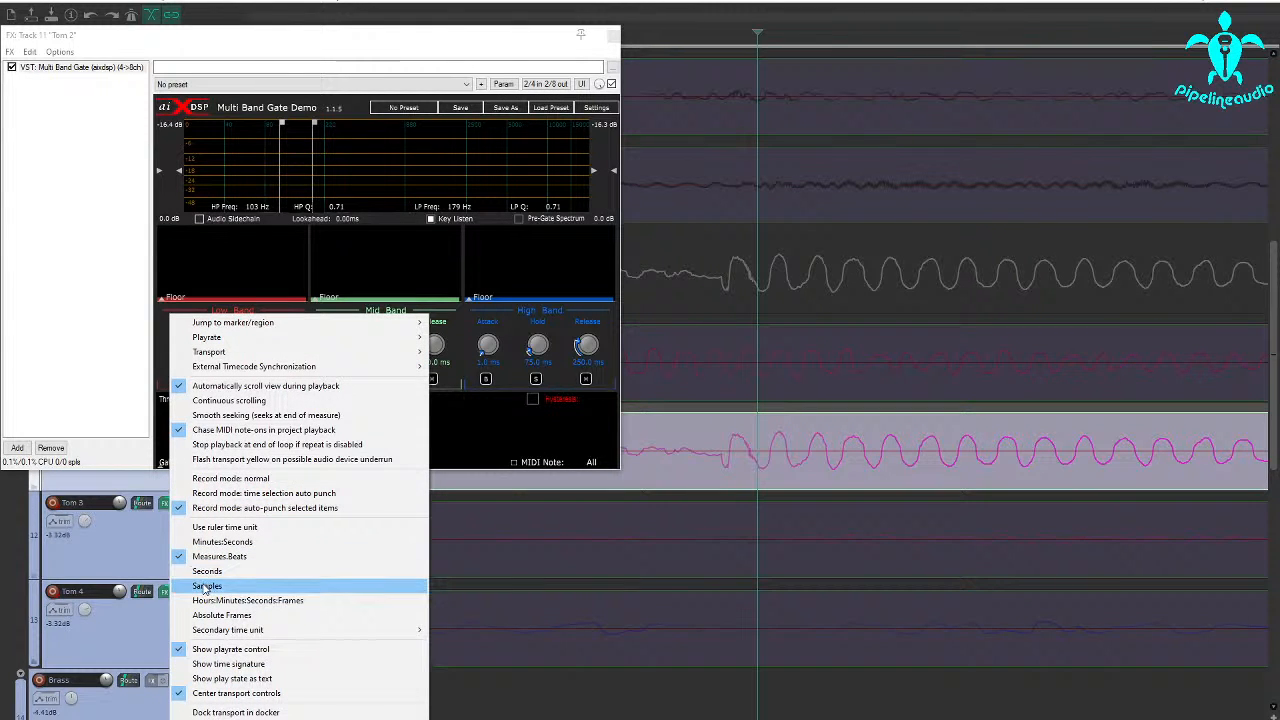
left_click(204, 576)
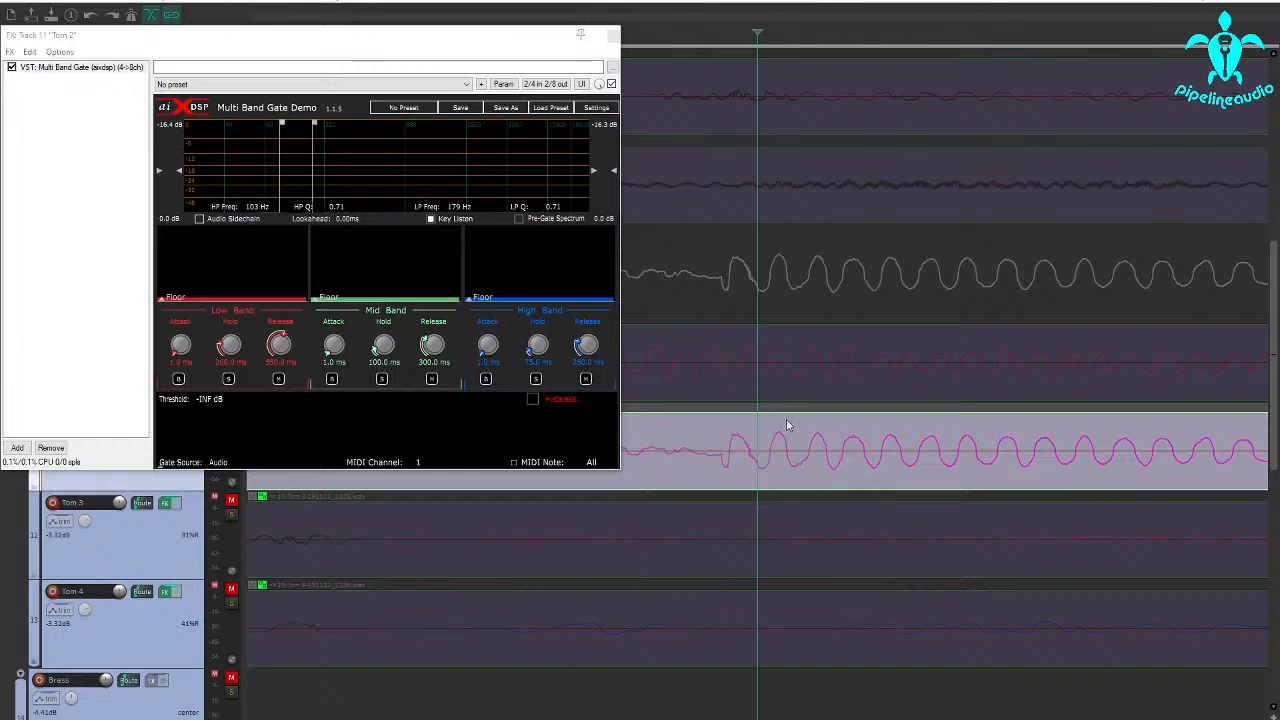
left_click_drag(729, 469, 778, 472)
scroll(790, 460, "down", 5)
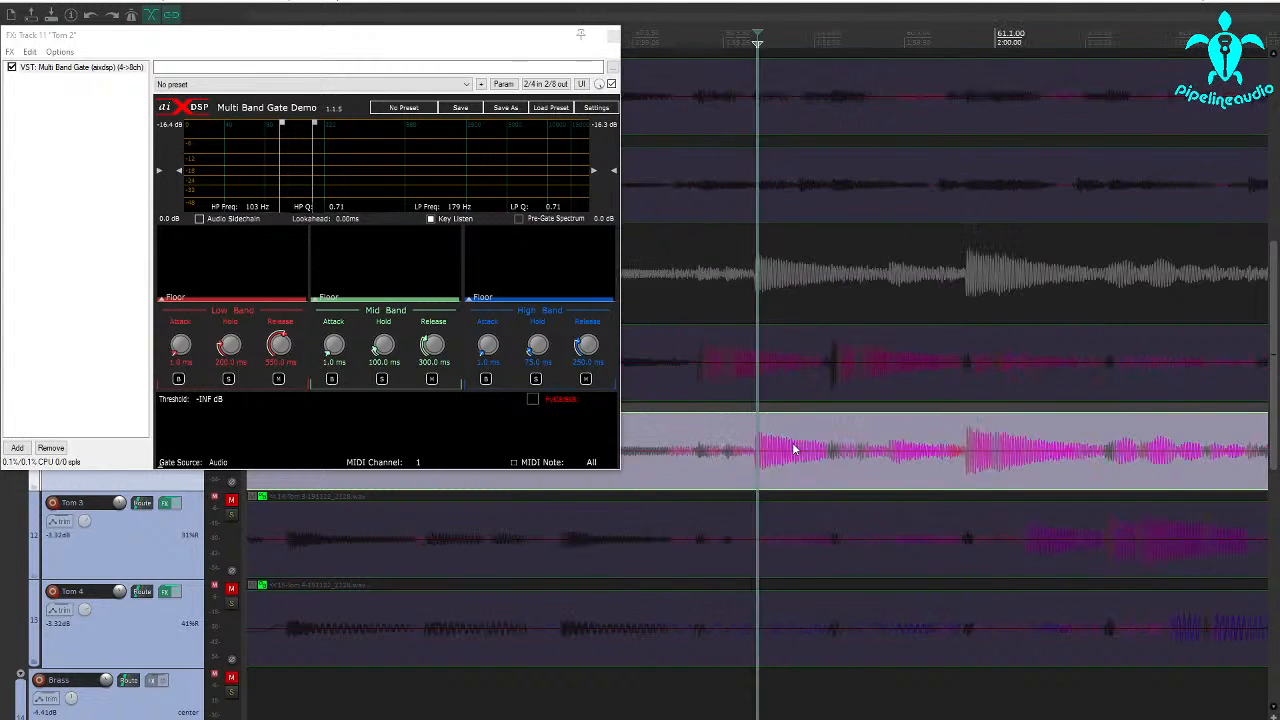
scroll(724, 635, "down", 2)
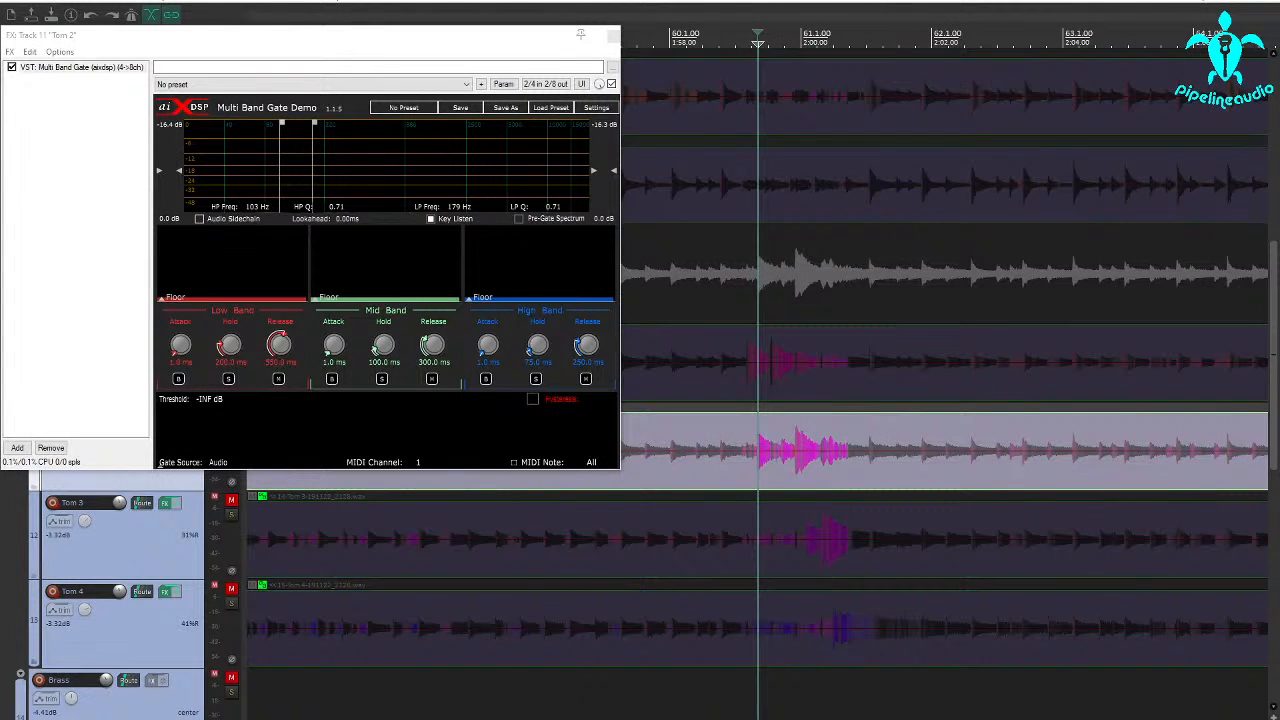
Set a time selection around the tom fill at measure 61 and play Tom 2 through its gate
left_click_drag(735, 680, 874, 696)
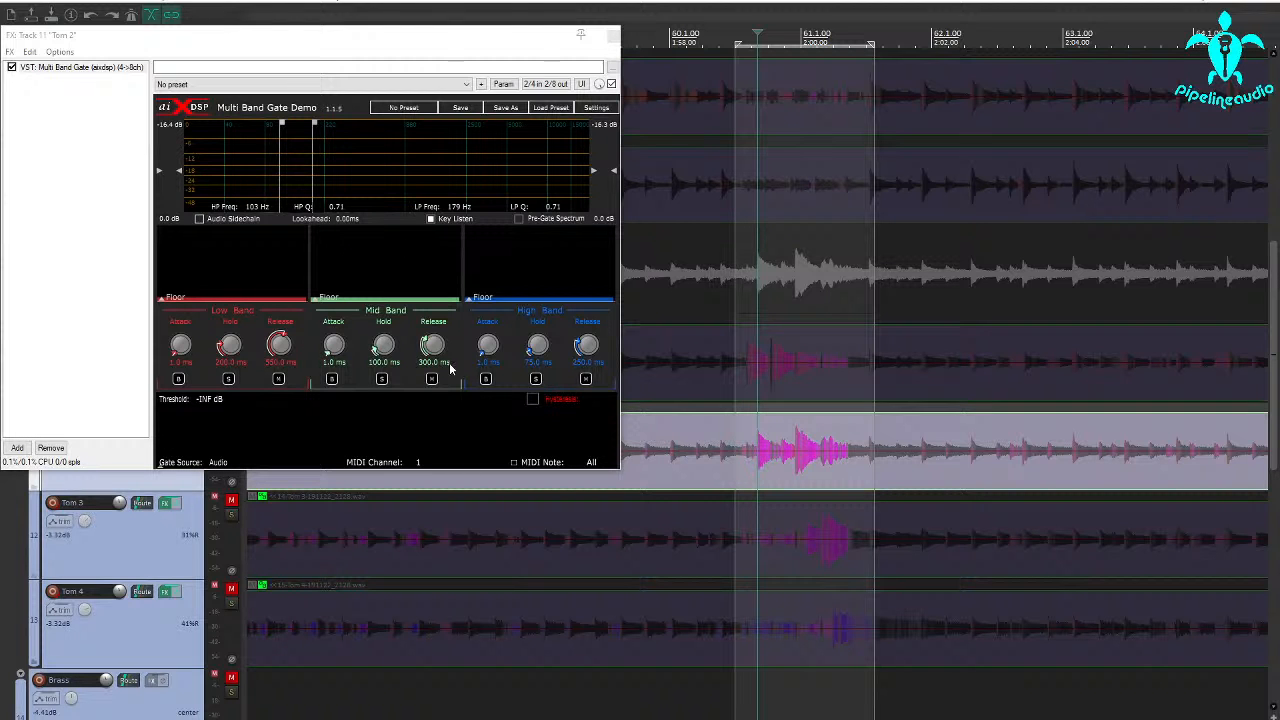
left_click_drag(323, 37, 391, 34)
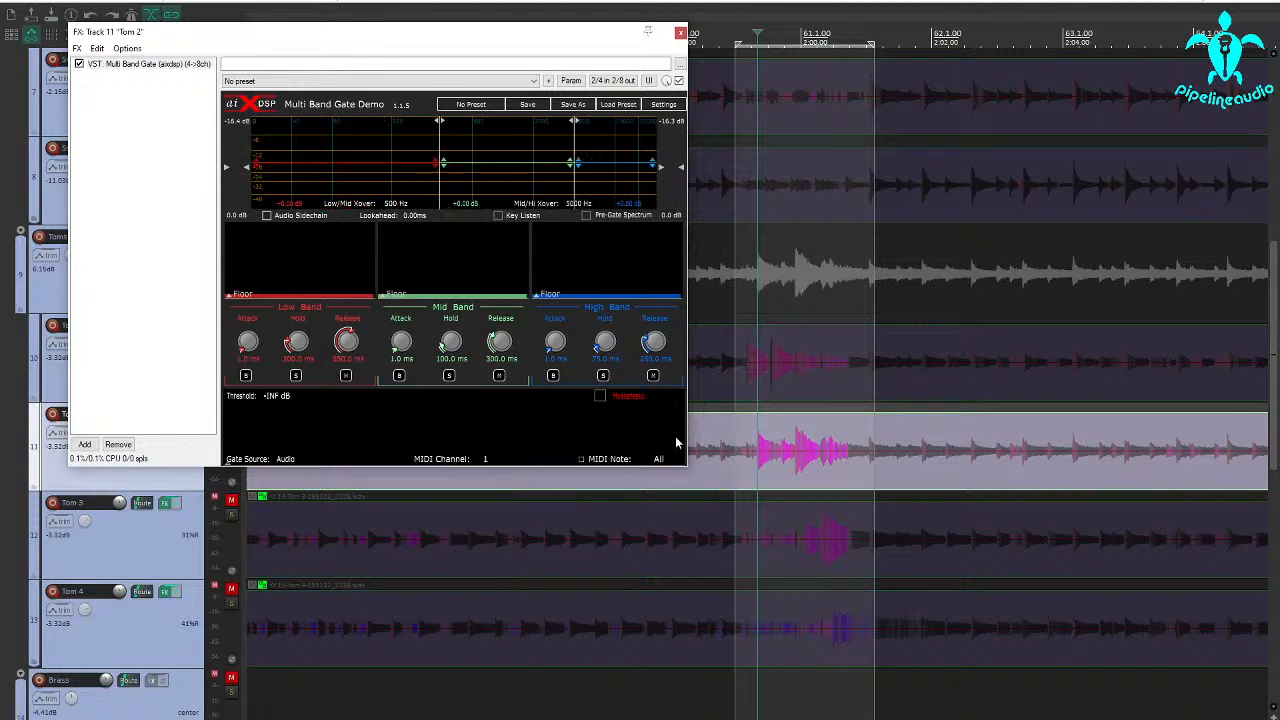
key("space")
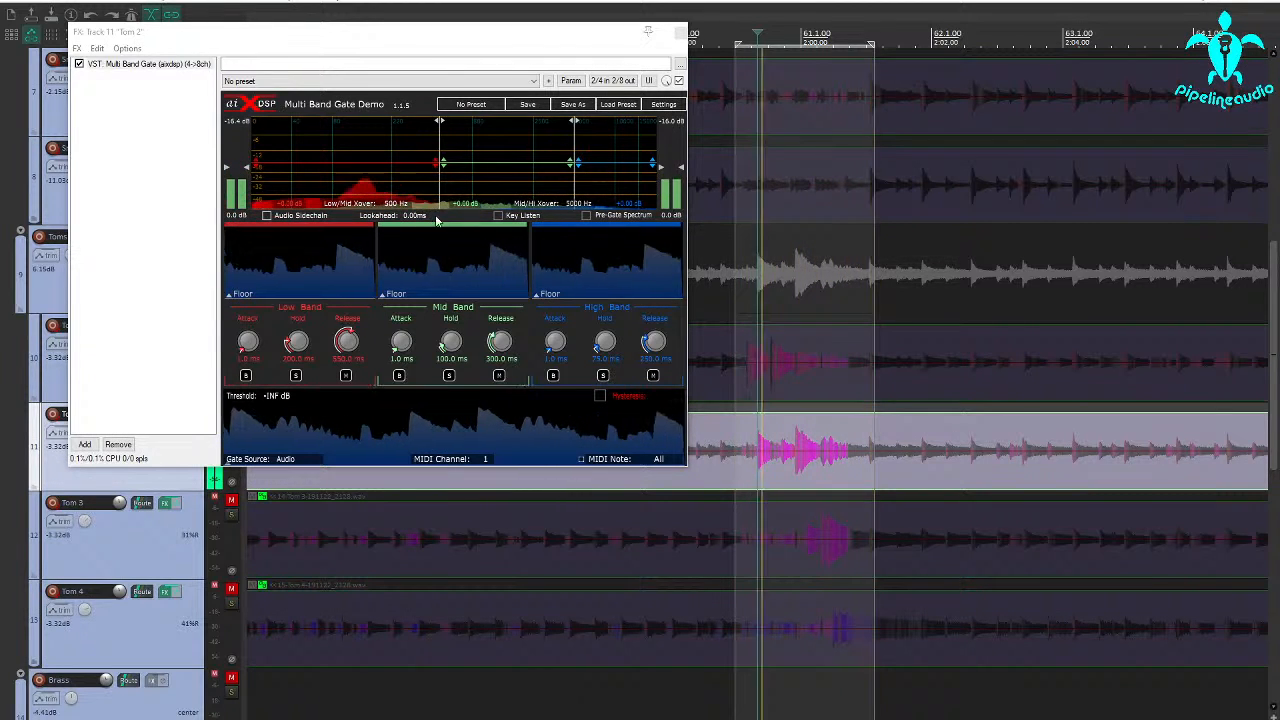
With Key Listen on, set Tom 2's key filter to a 133 Hz high-pass and a 291 Hz low-pass
left_click(498, 215)
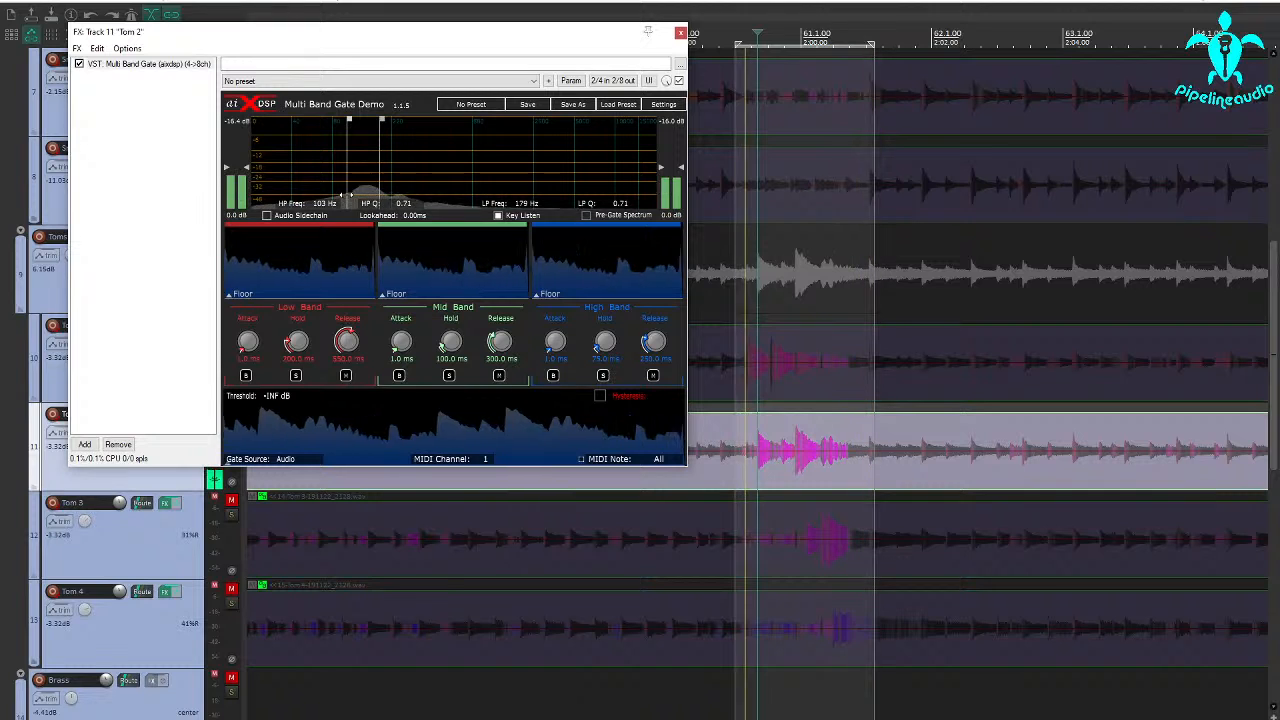
left_click_drag(345, 193, 397, 196)
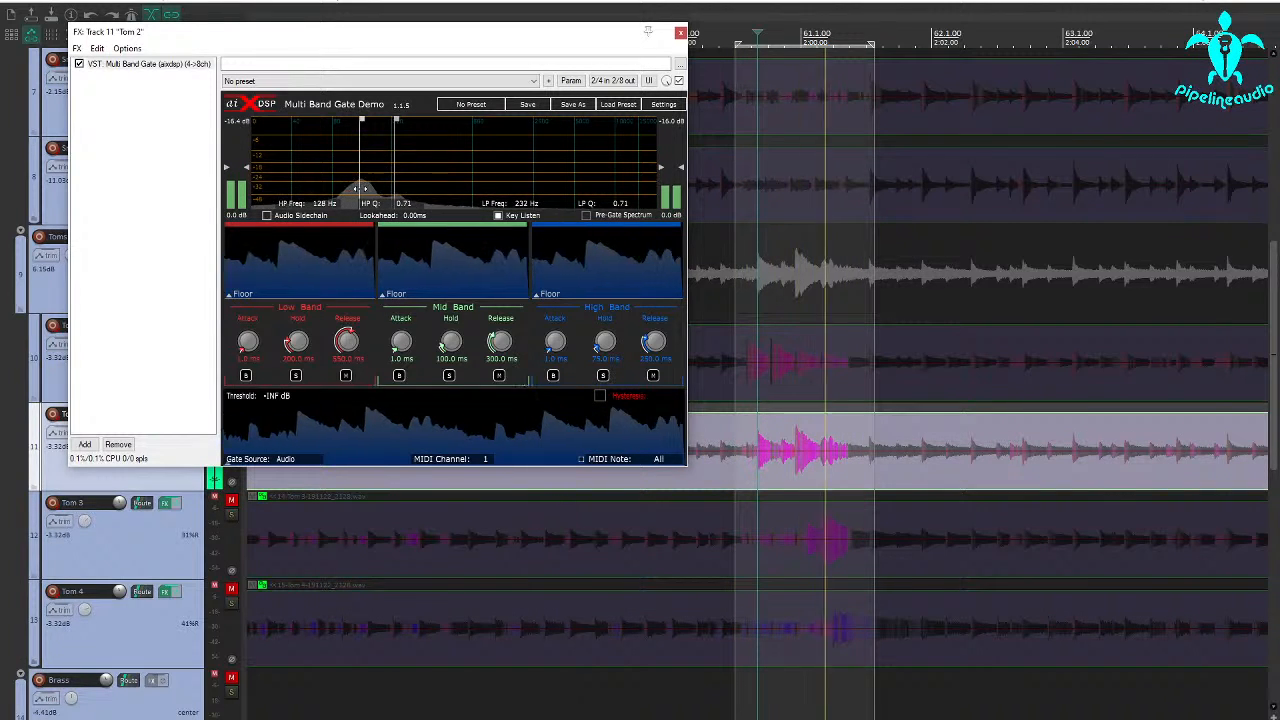
left_click_drag(362, 188, 365, 190)
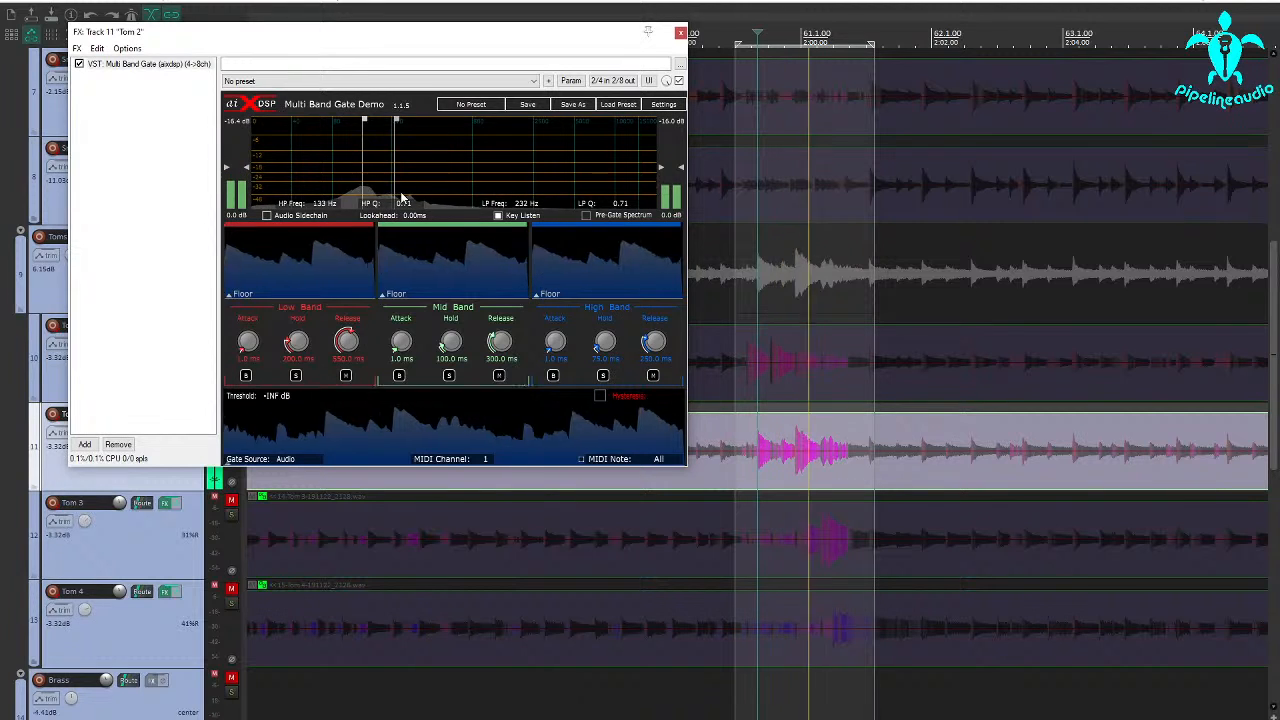
left_click_drag(397, 189, 449, 195)
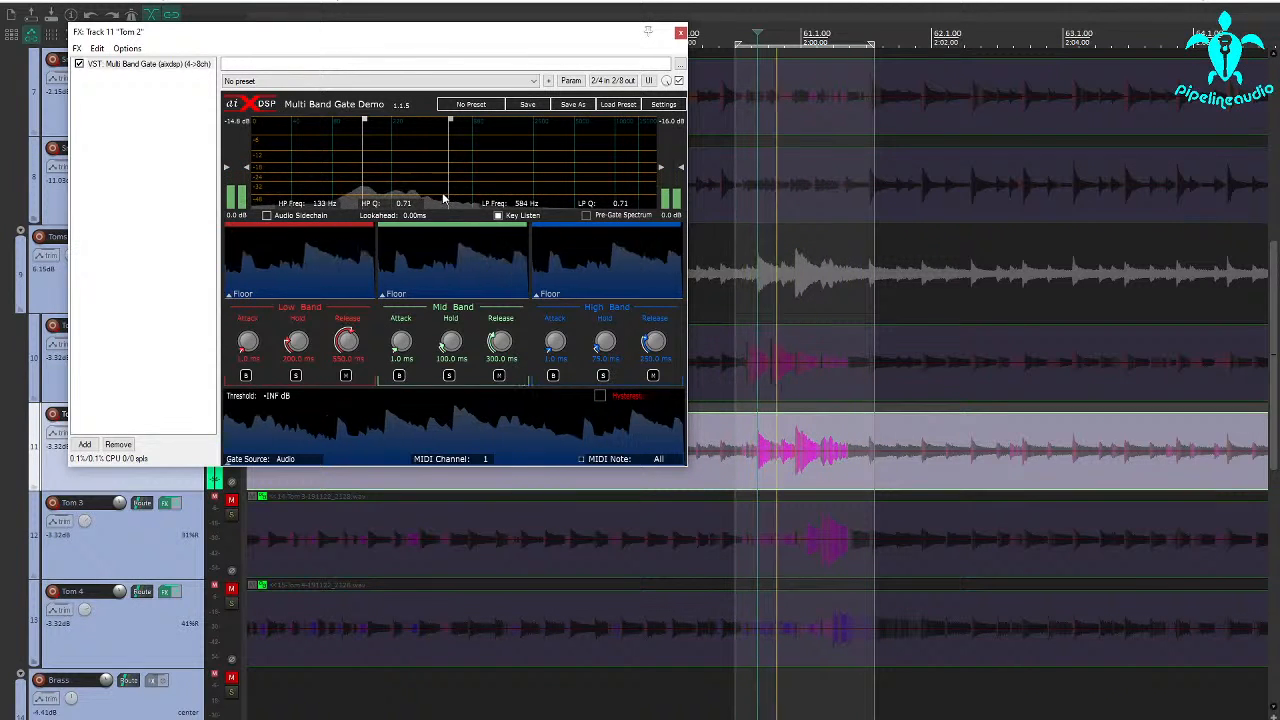
left_click_drag(447, 190, 409, 204)
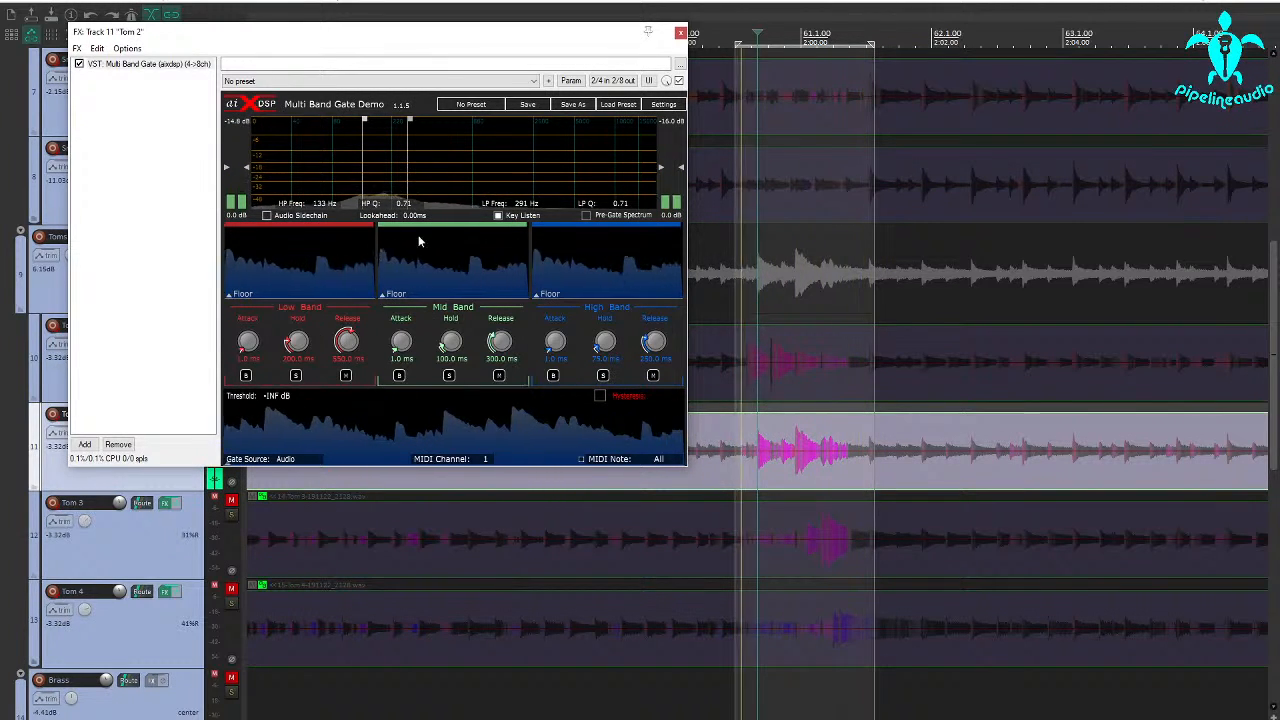
Turn off Key Listen in Tom 2's gate and set the gate threshold to -28.3 dB
left_click(498, 215)
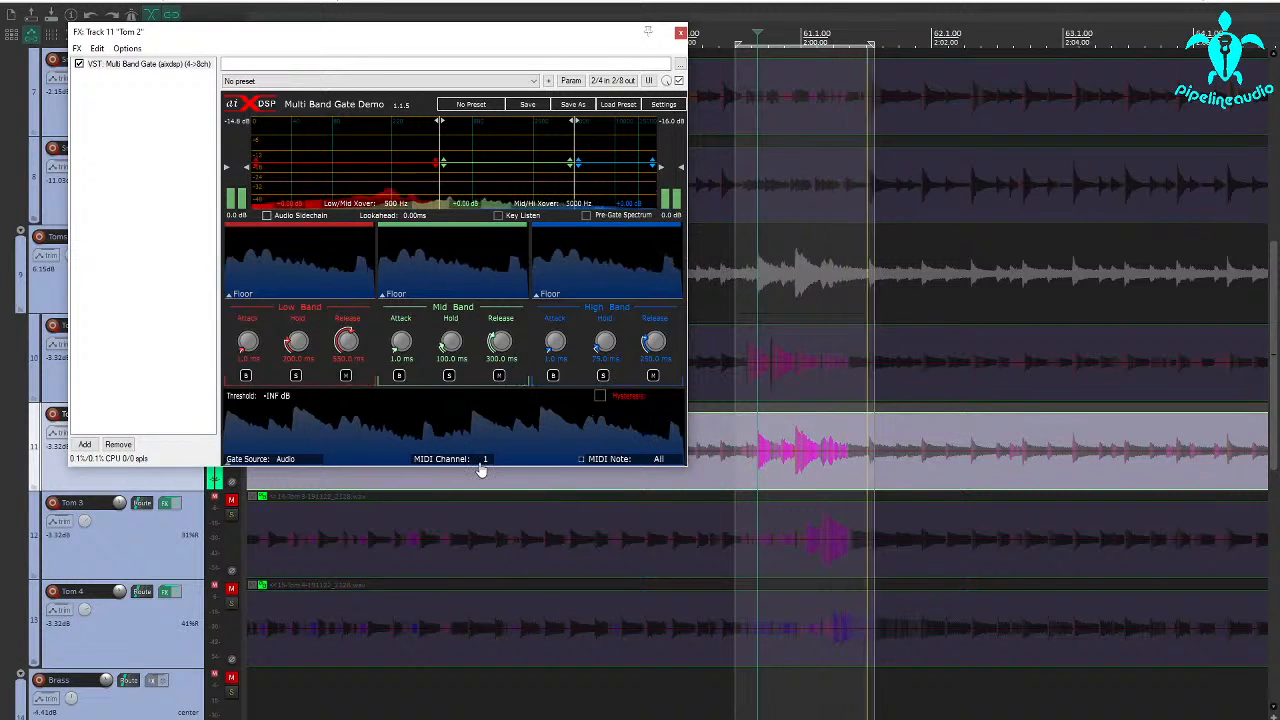
left_click_drag(480, 455, 480, 415)
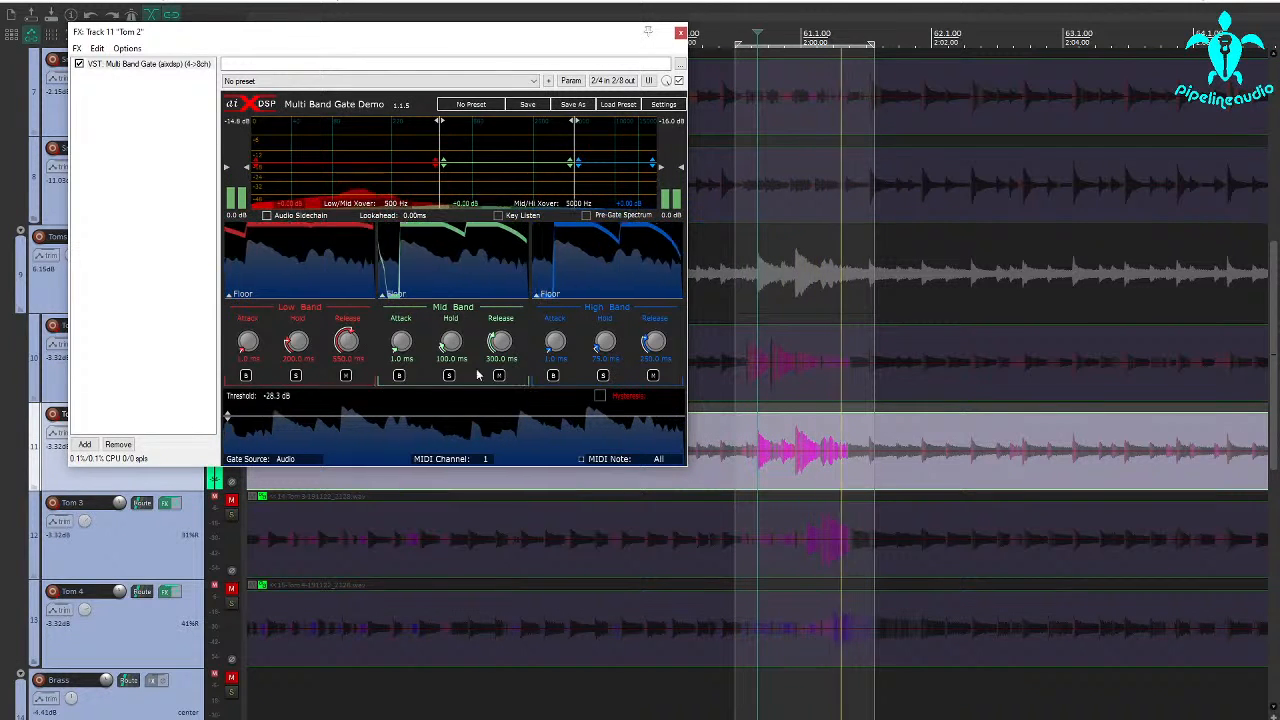
Solo the high band of Tom 2's gate and set the Mid/Hi crossover to 1438 Hz
left_click(603, 376)
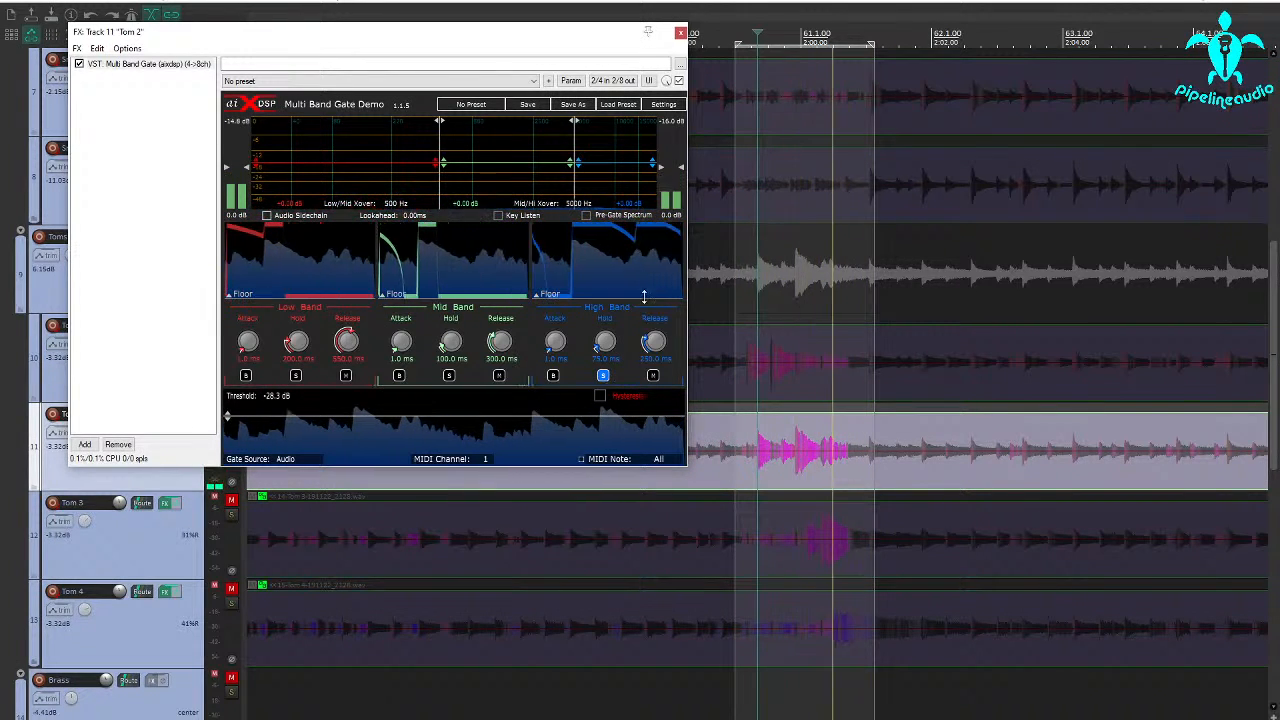
left_click_drag(575, 180, 482, 178)
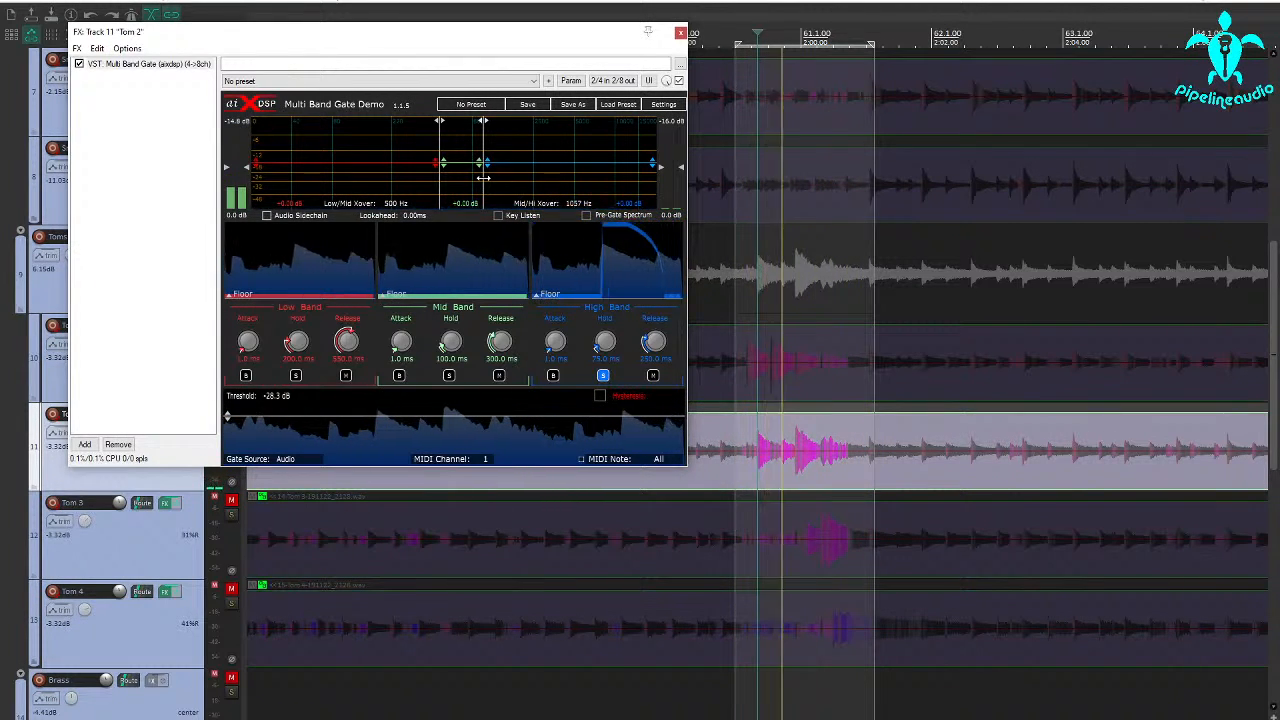
left_click_drag(483, 177, 502, 178)
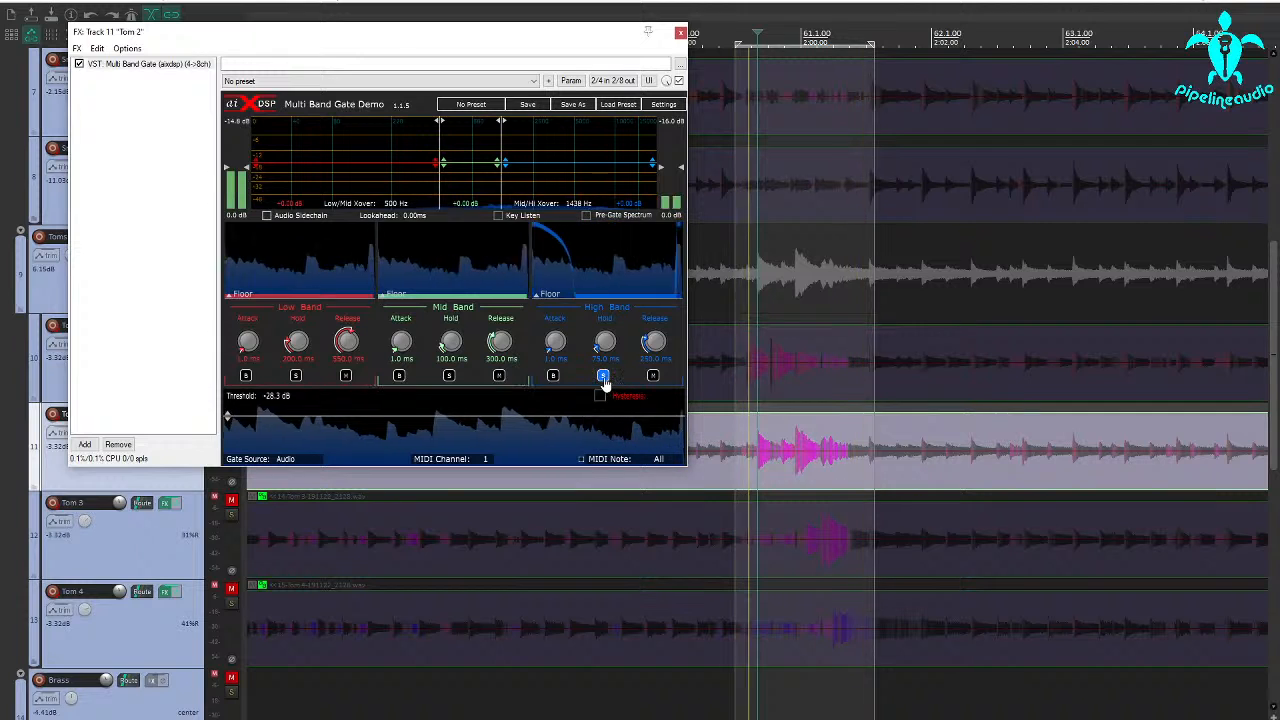
Set Tom 2's high-band hold to 43 ms and release to 142 ms, set the threshold to -25.5 dB, and unsolo the band
left_click(603, 376)
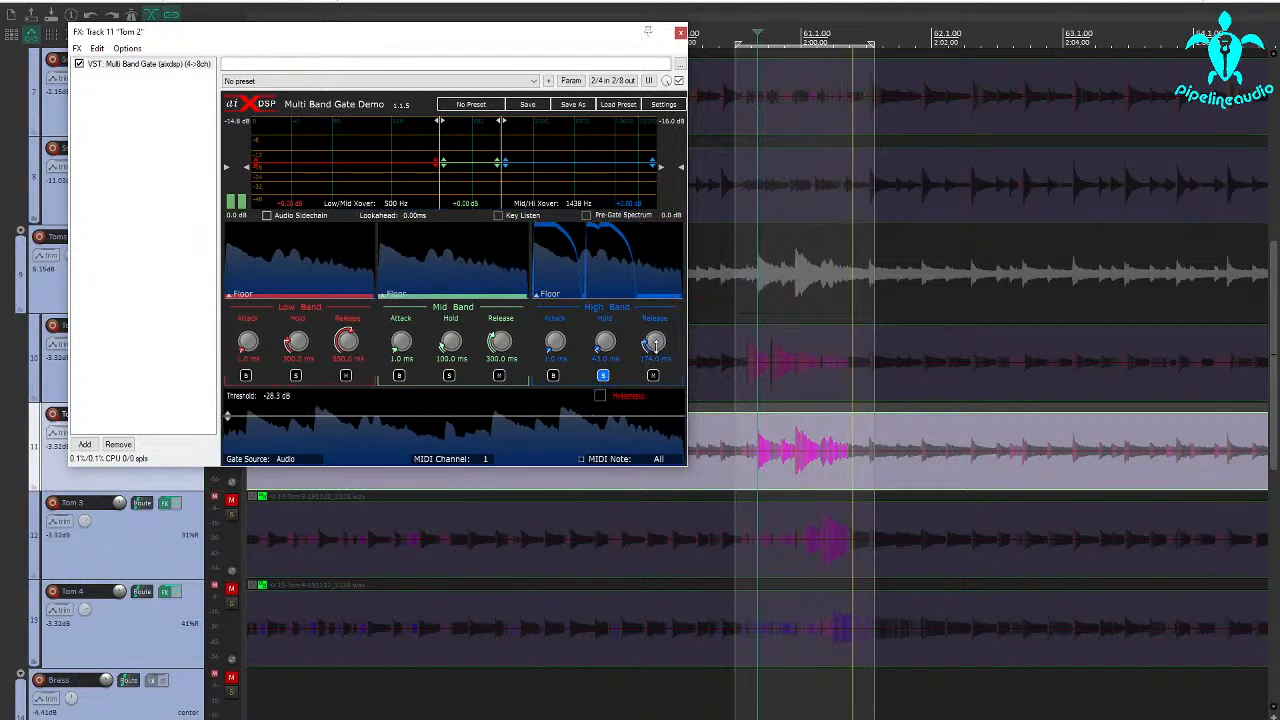
left_click_drag(654, 343, 653, 349)
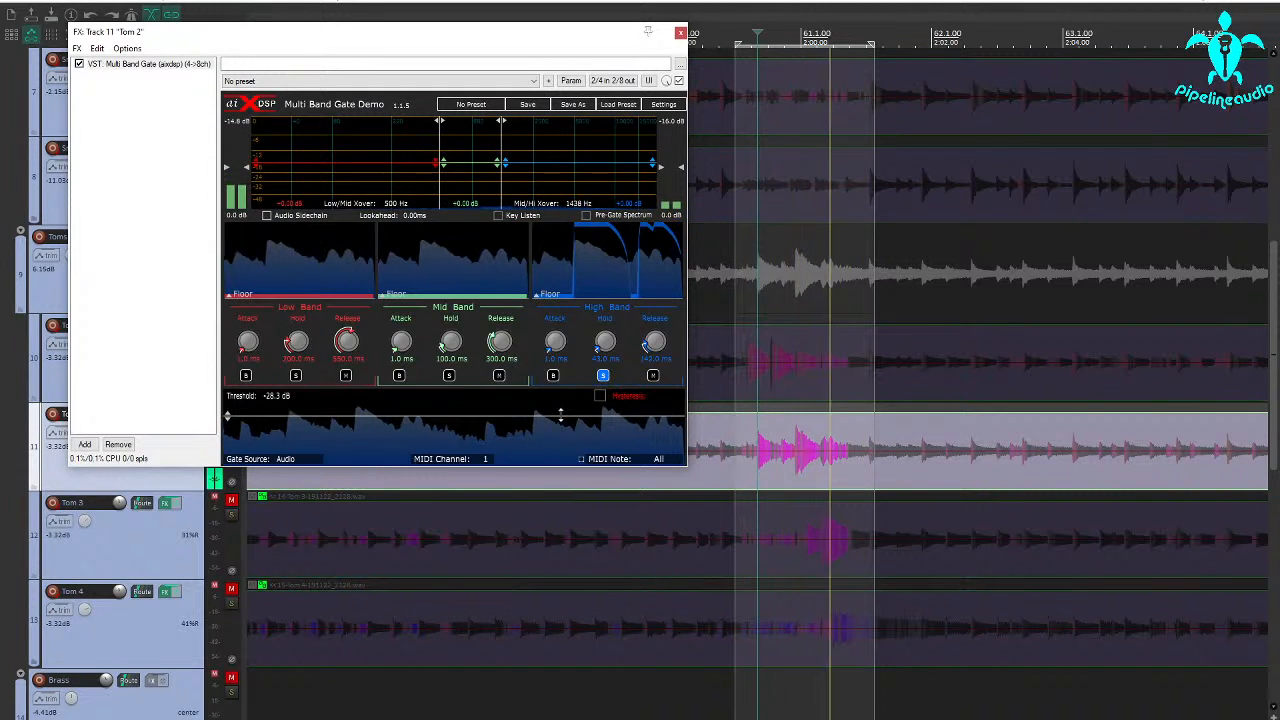
left_click_drag(560, 414, 561, 412)
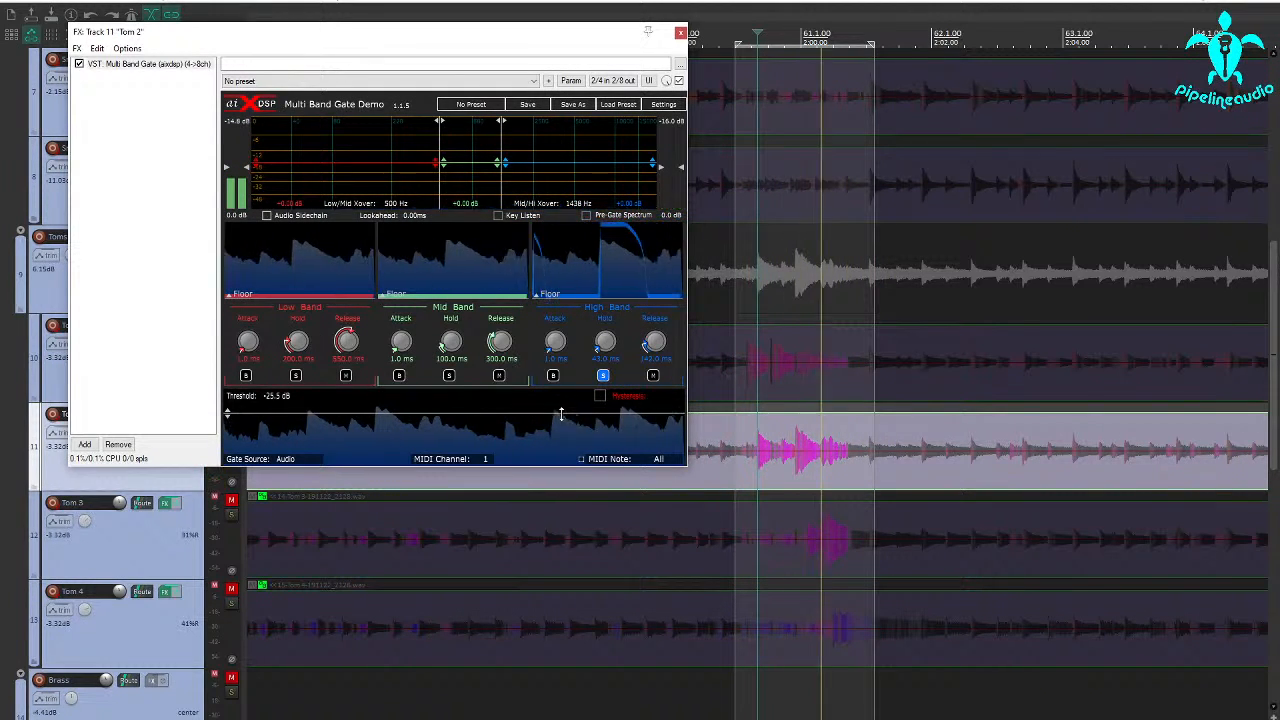
left_click(603, 376)
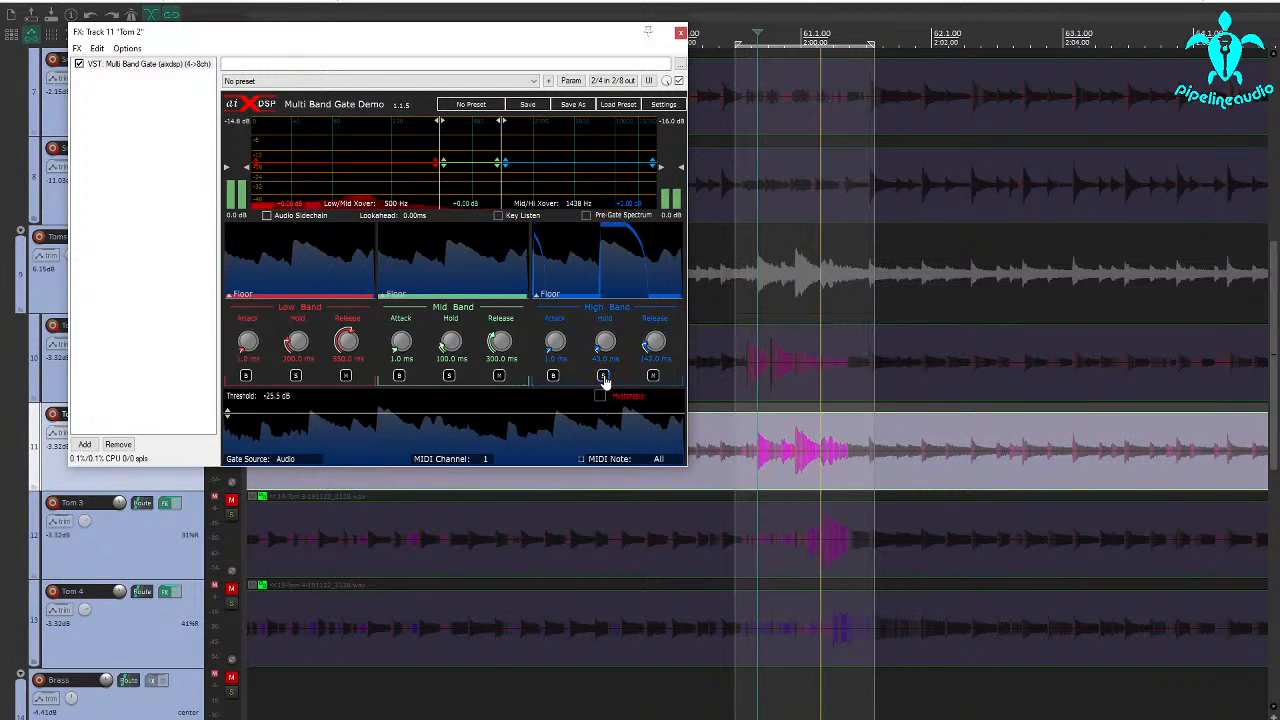
Audition the gate's mid band in solo, setting the Low/Mid crossover to 191 Hz and the mid-band gain to -17.22 dB
left_click(449, 376)
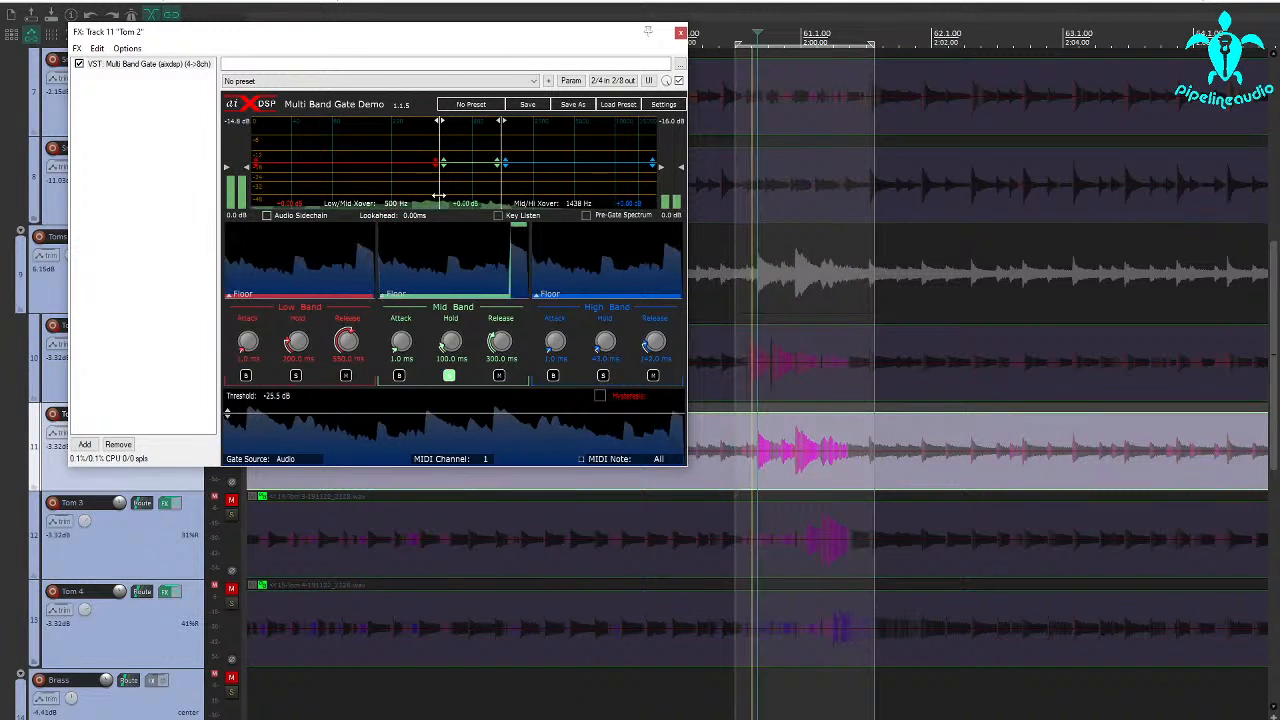
left_click_drag(435, 194, 383, 190)
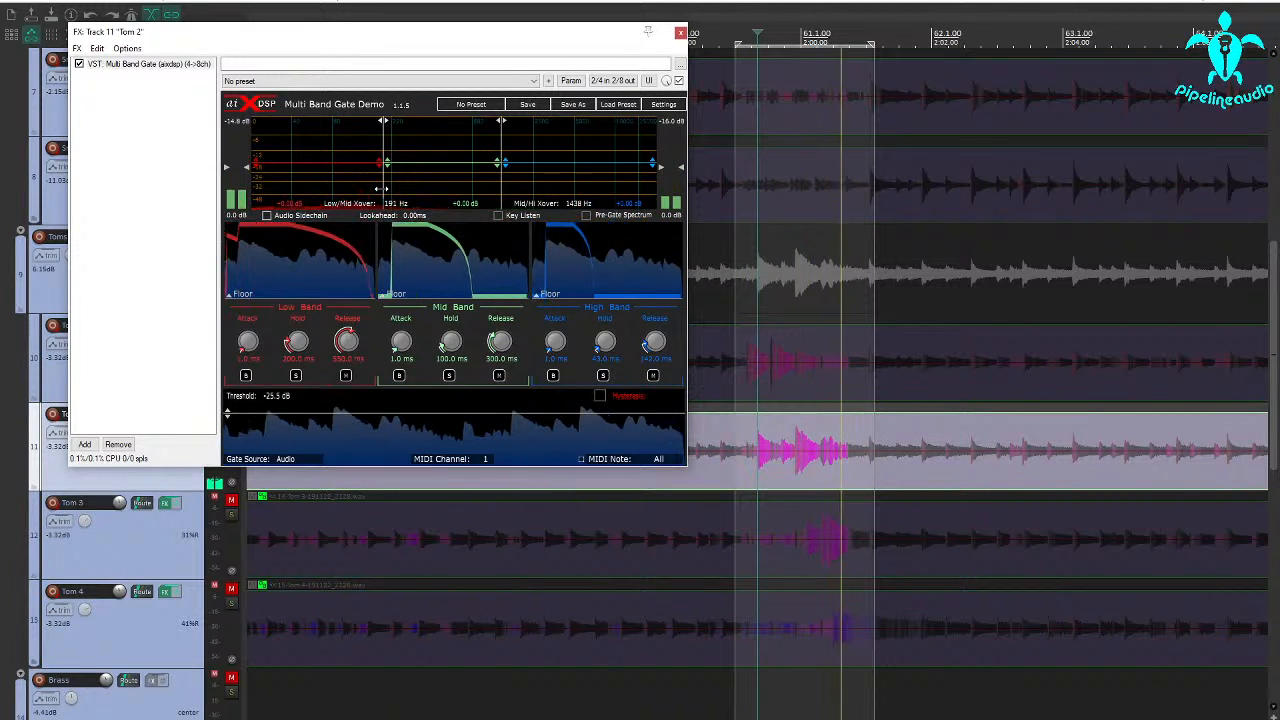
left_click_drag(435, 162, 435, 183)
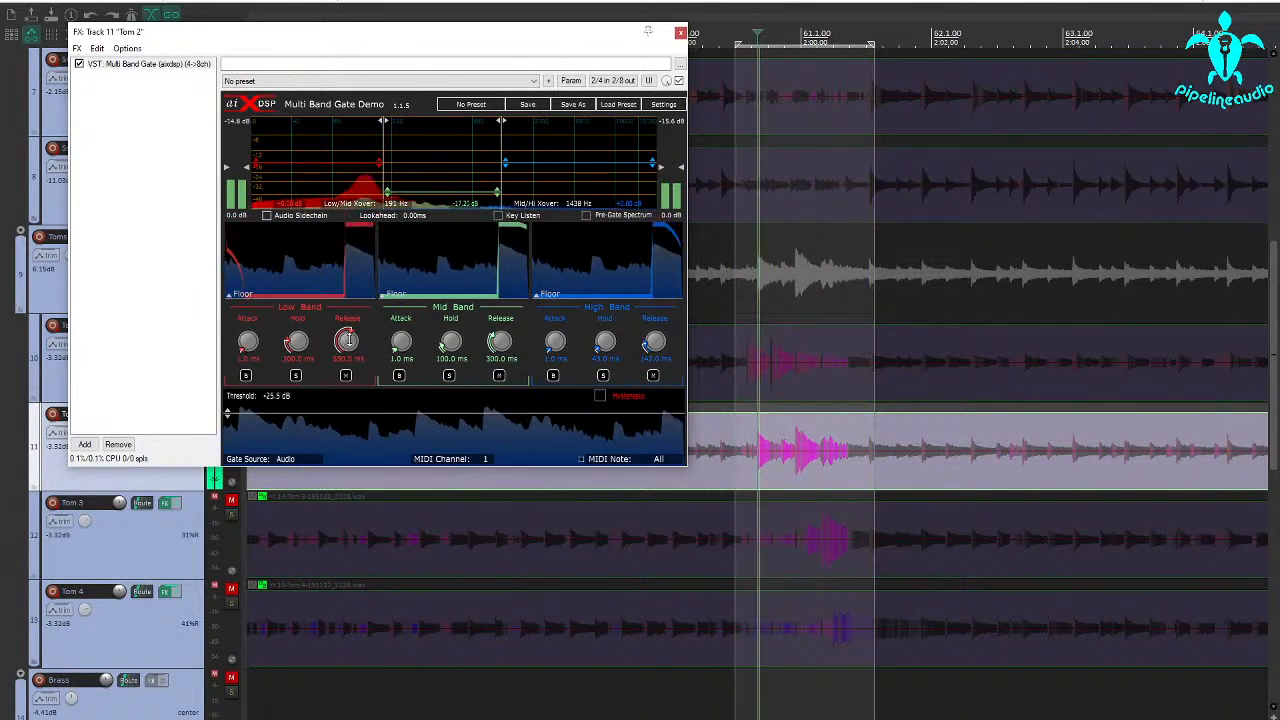
With the mid band muted, set the low band's hold to 220 ms and release to 150 ms in Tom 2's gate
left_click(499, 375)
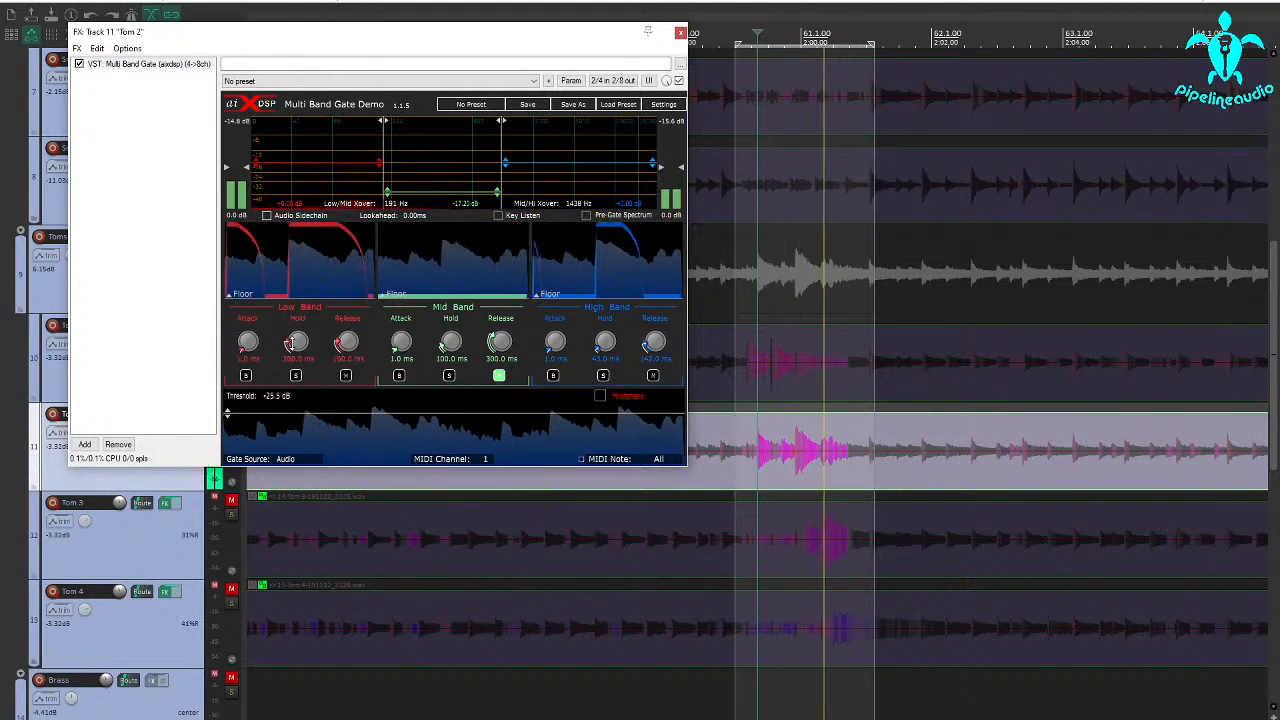
left_click_drag(289, 343, 300, 362)
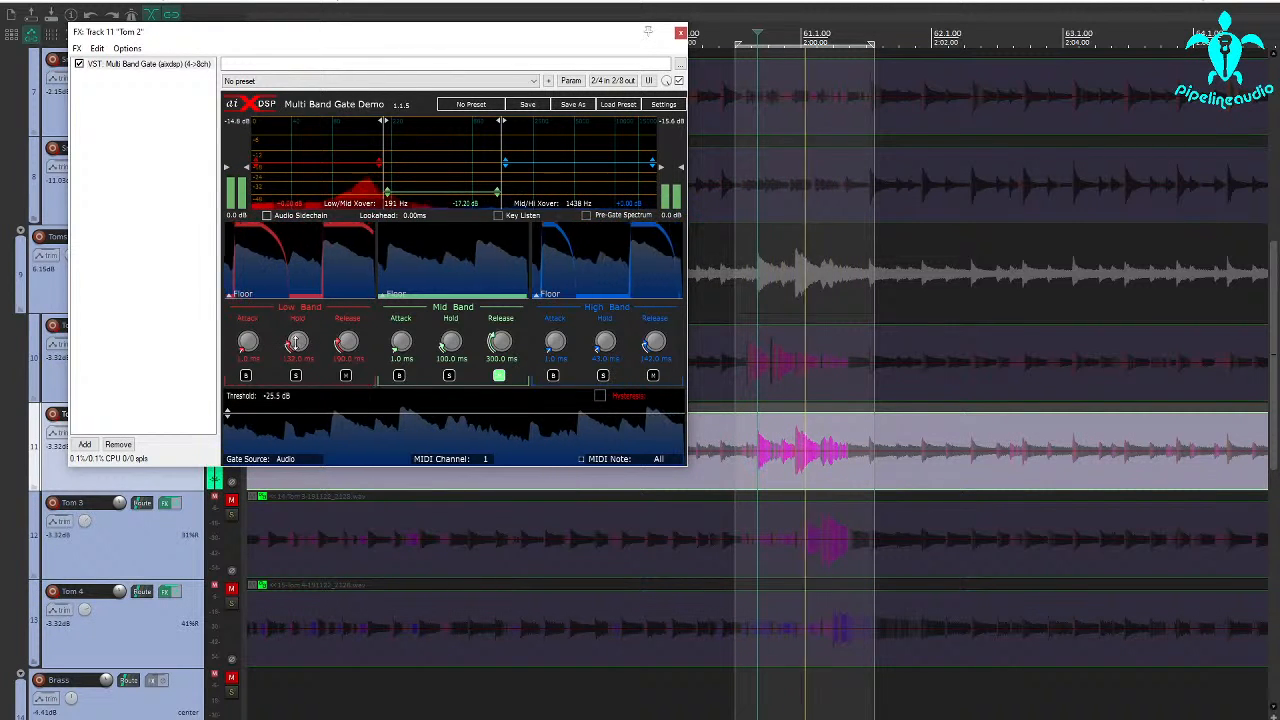
left_click_drag(278, 341, 297, 322)
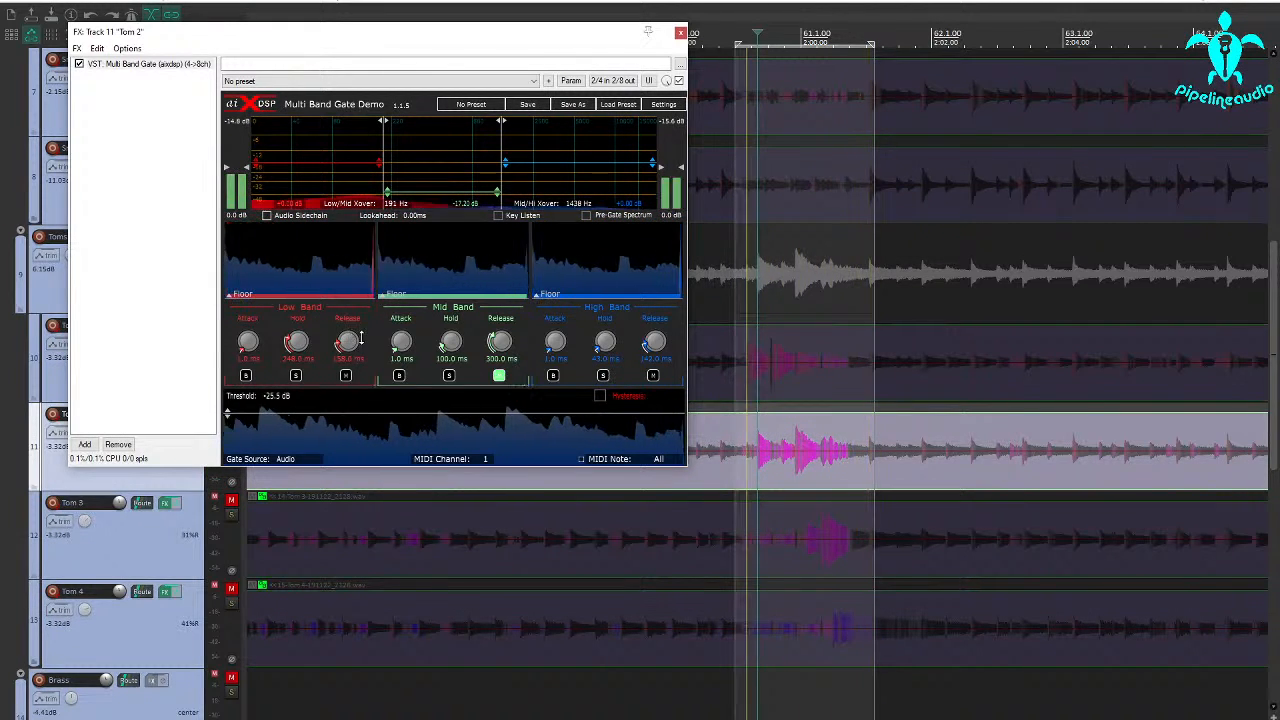
scroll(349, 341, "down", 3)
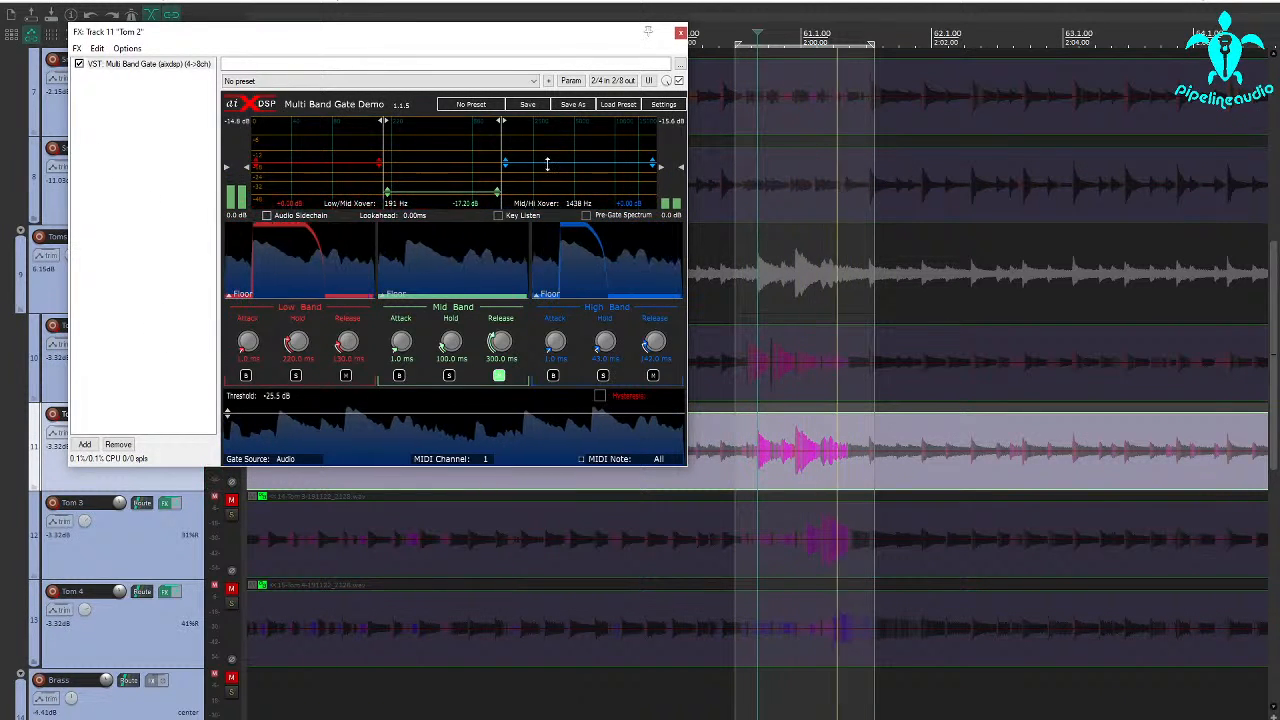
Set the high-band gain to +3.30 dB, the Low/Mid crossover to 169 Hz and the unmuted mid band's gain to -8.90 dB
left_click_drag(547, 163, 547, 155)
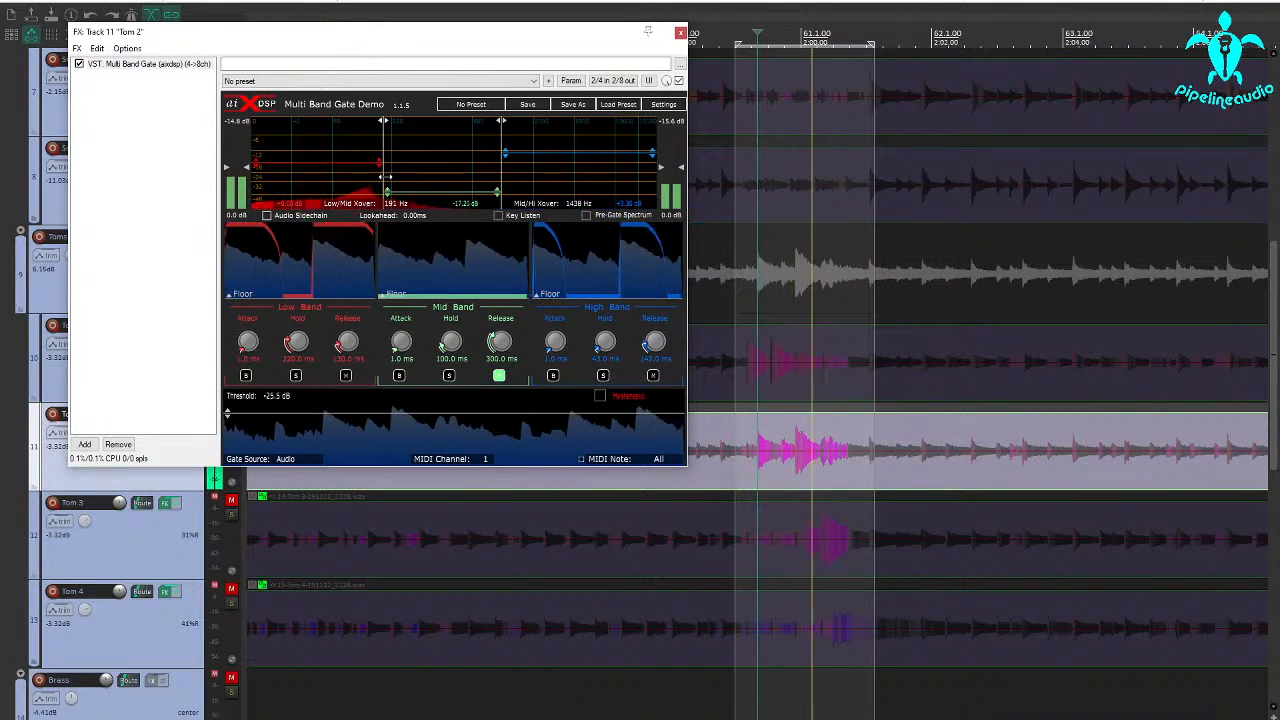
mouse_move(383, 174)
left_mouse_down()
mouse_move(363, 175)
mouse_move(376, 175)
left_mouse_up()
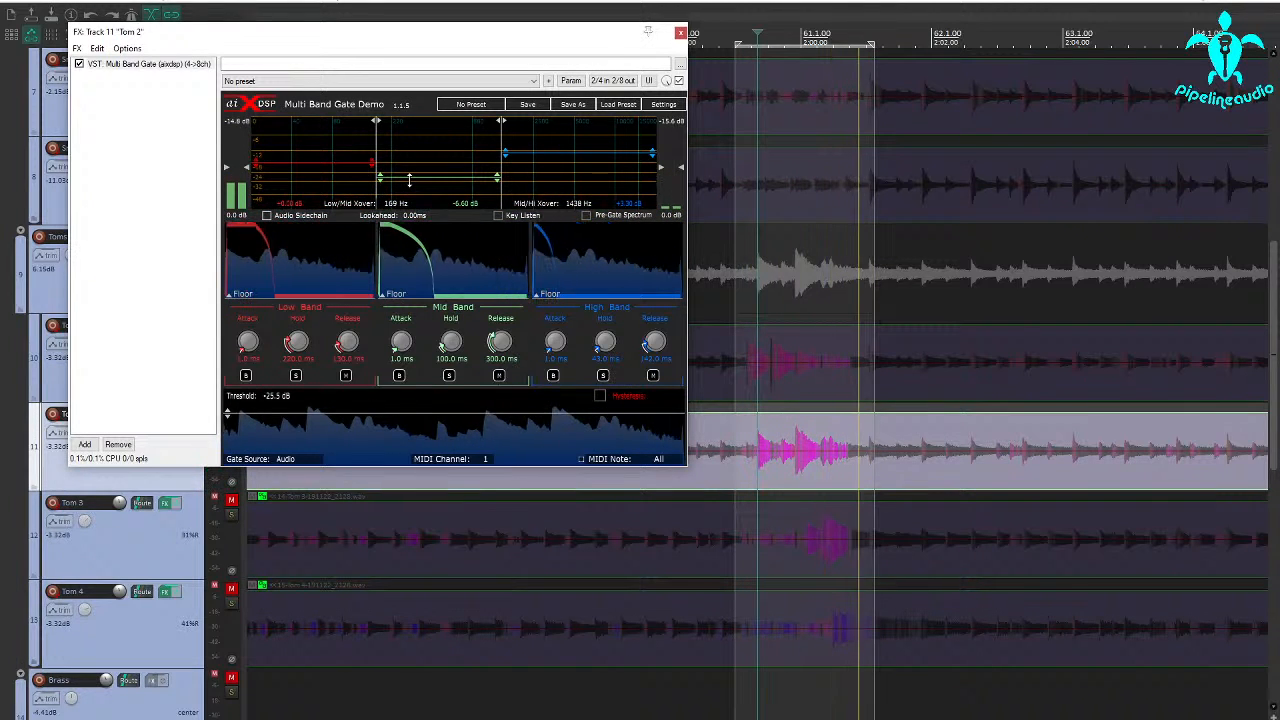
left_click_drag(410, 177, 413, 184)
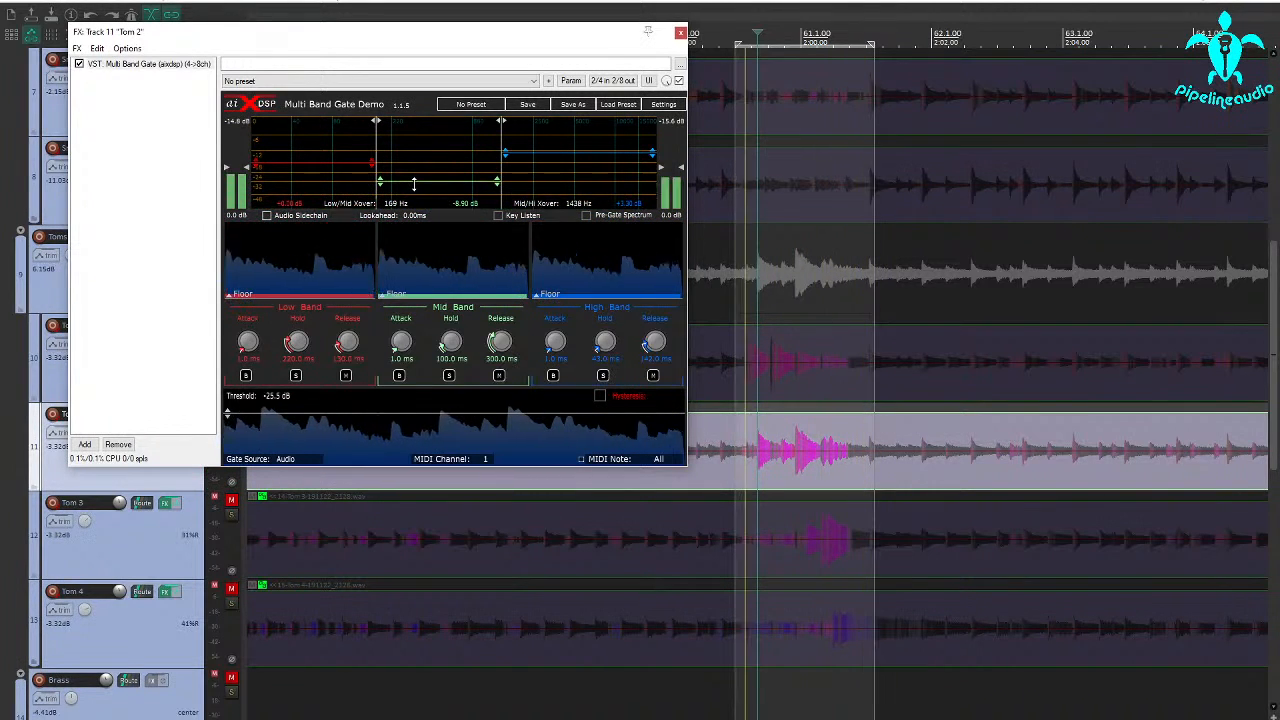
Close Tom 2's gate window and unsolo Tom 2
left_click(681, 33)
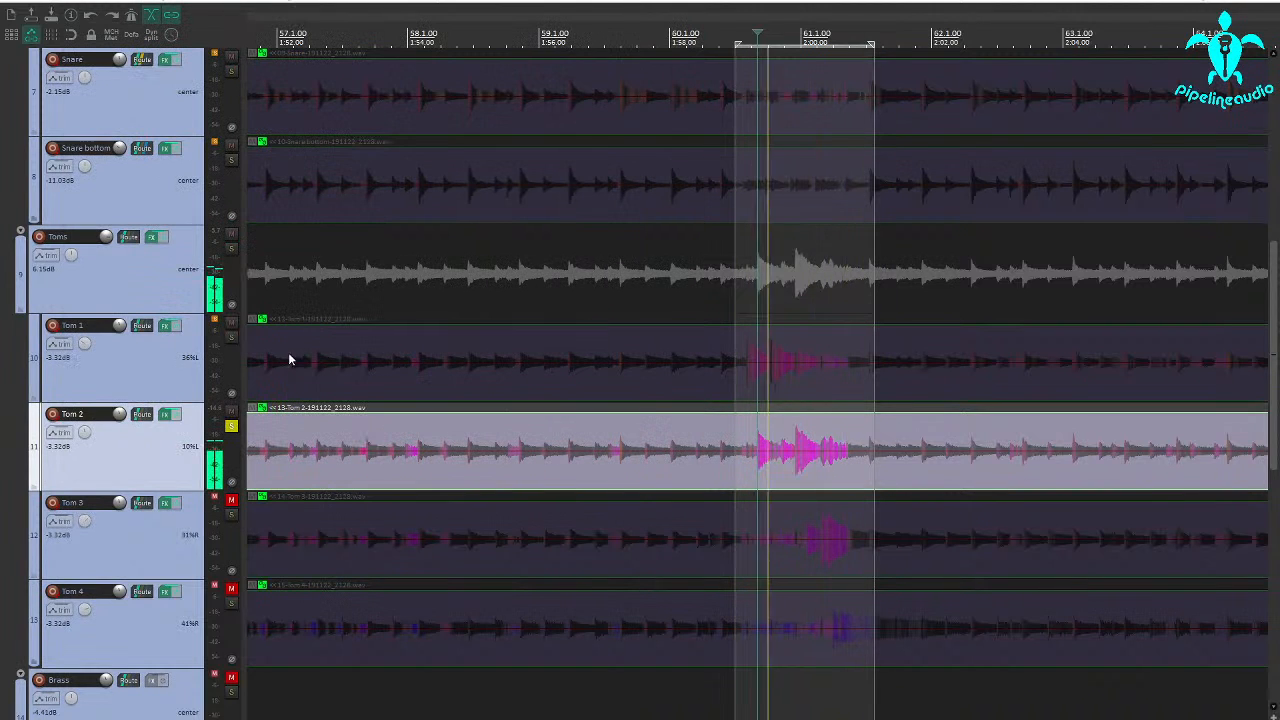
left_click(231, 426)
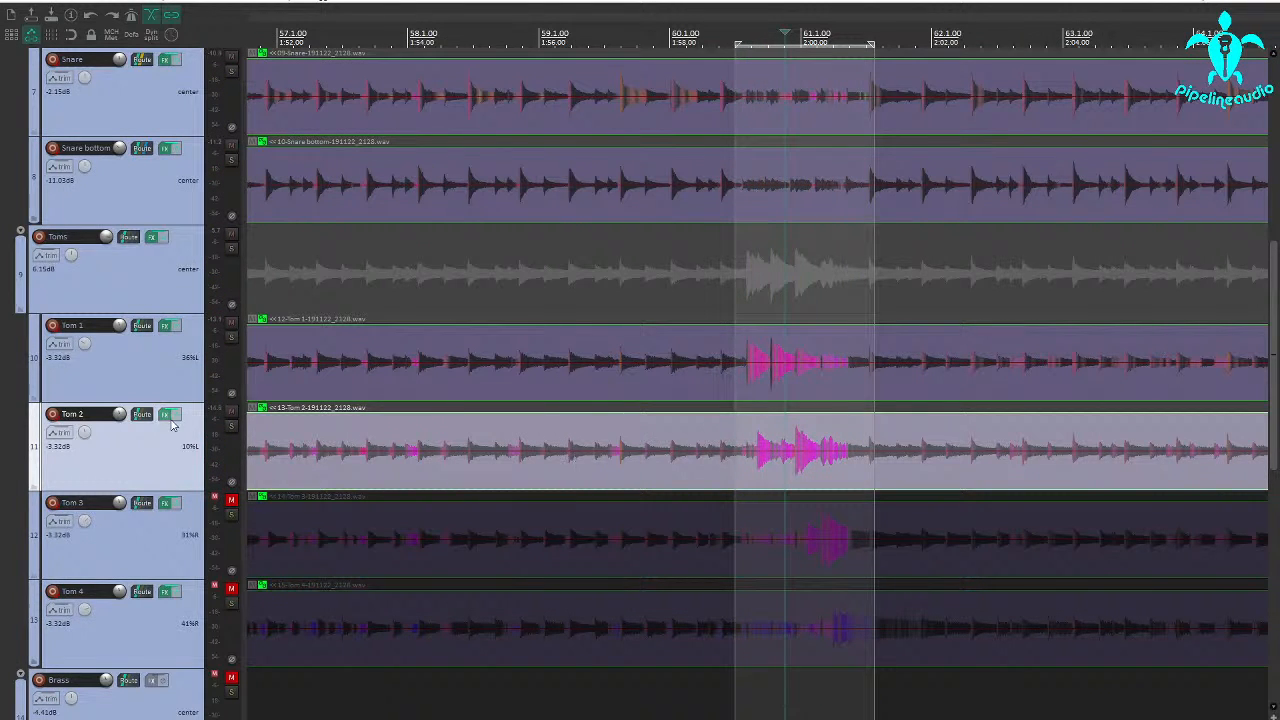
Check Tom 1's gate settings and play the tom fill around measure 61 with Tom 1 and Tom 2 together
scroll(171, 425, "up", 5)
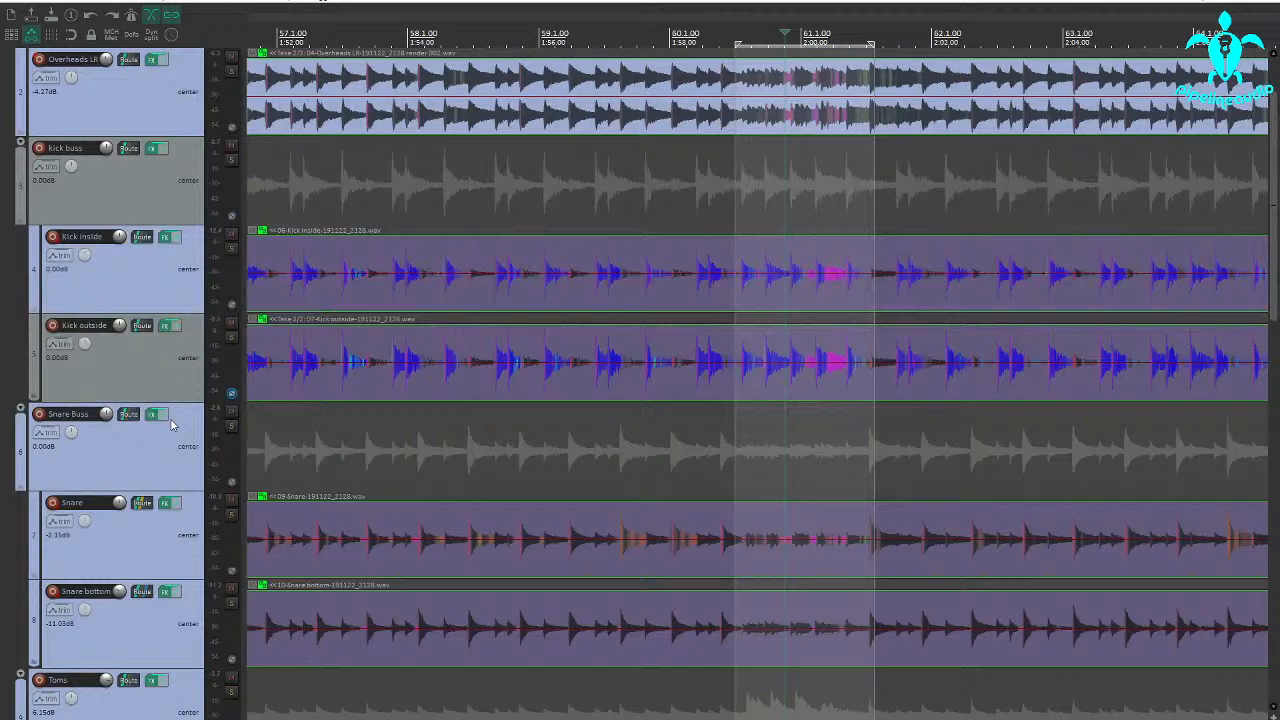
scroll(171, 425, "down", 5)
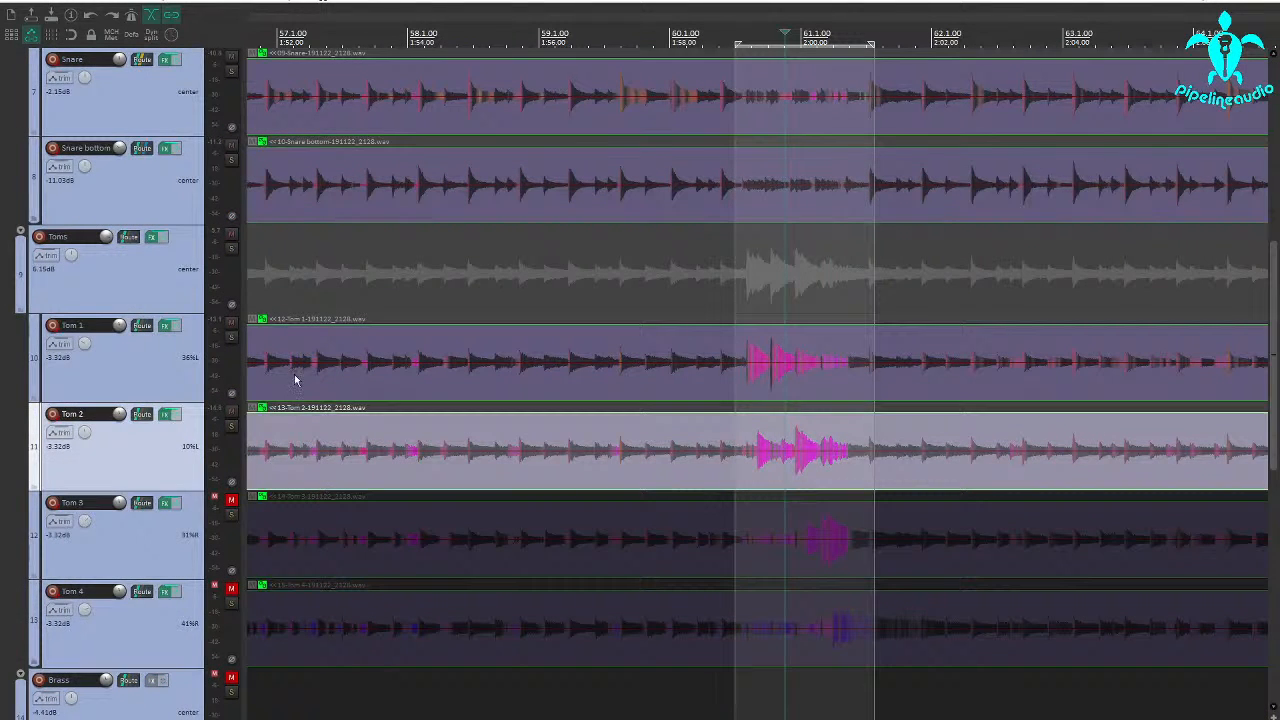
left_click(167, 327)
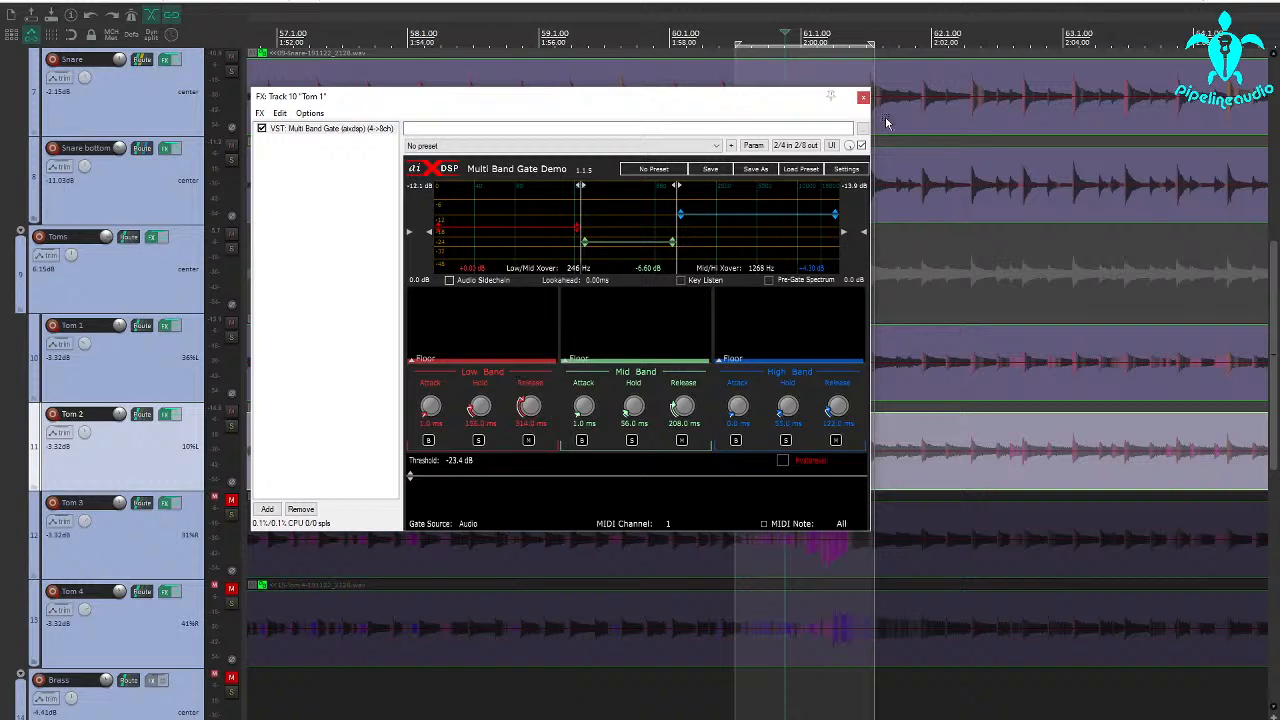
left_click(864, 99)
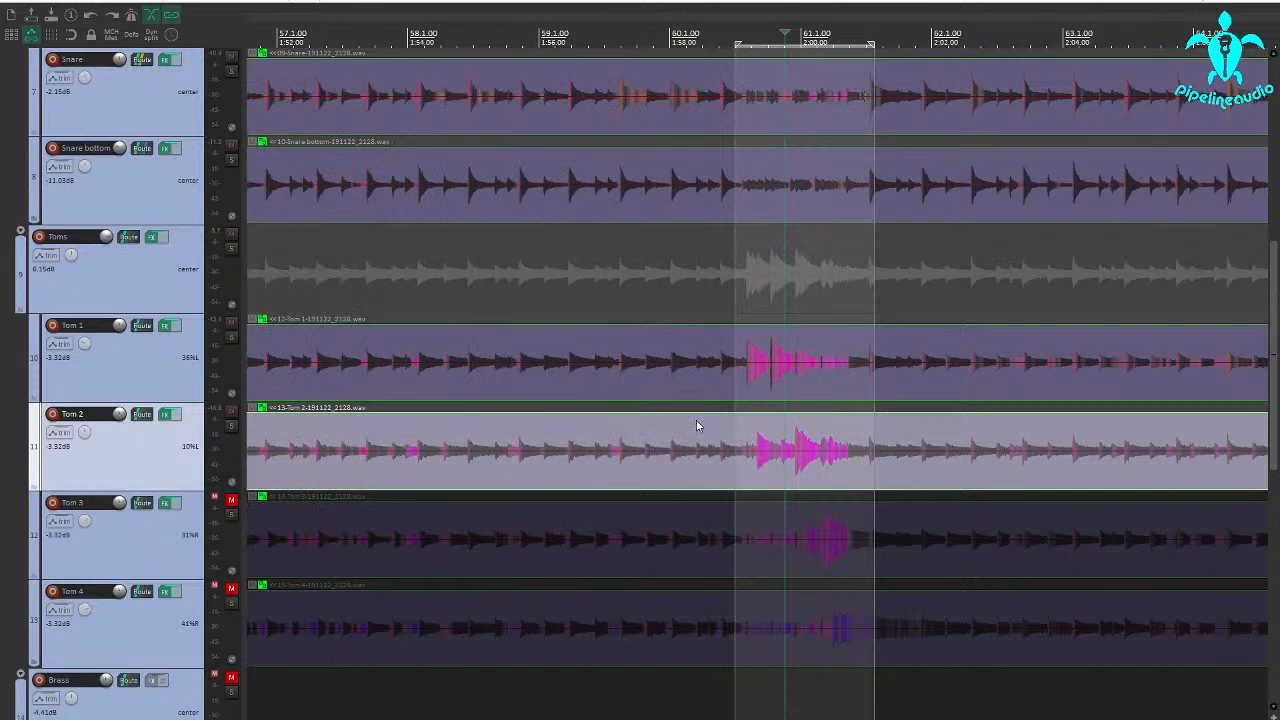
left_click(739, 470)
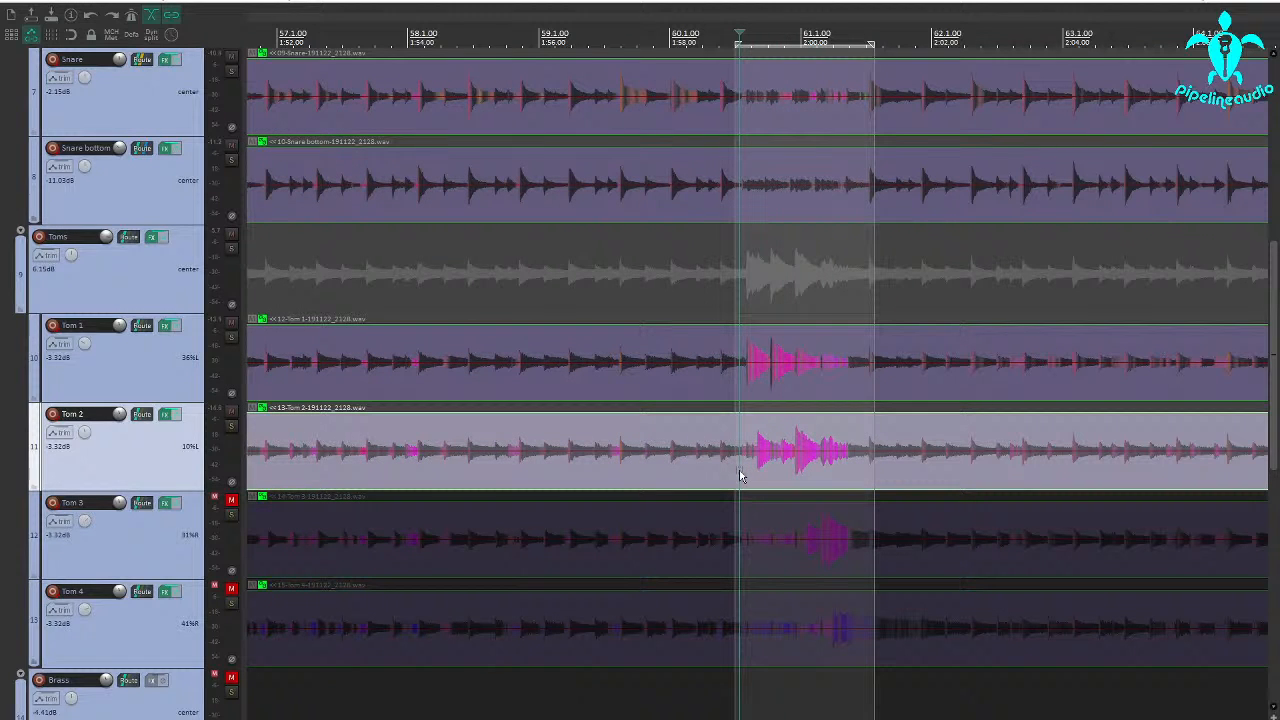
key("space")
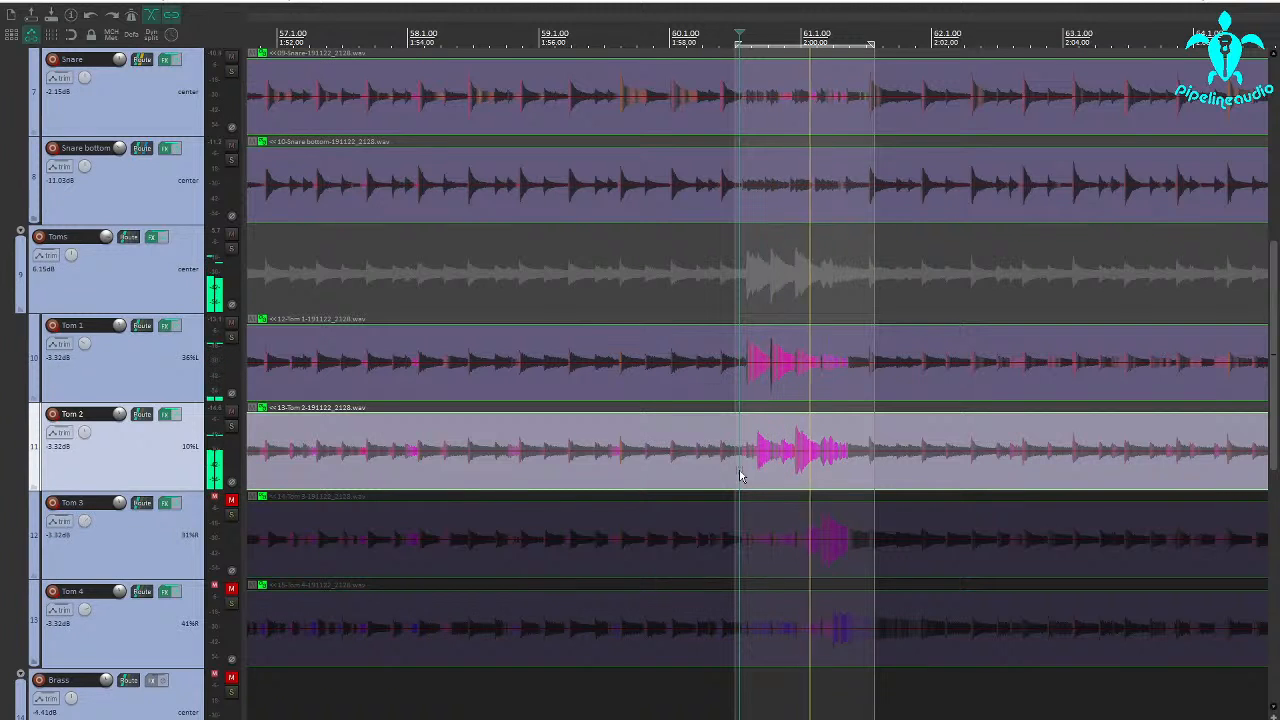
key("space")
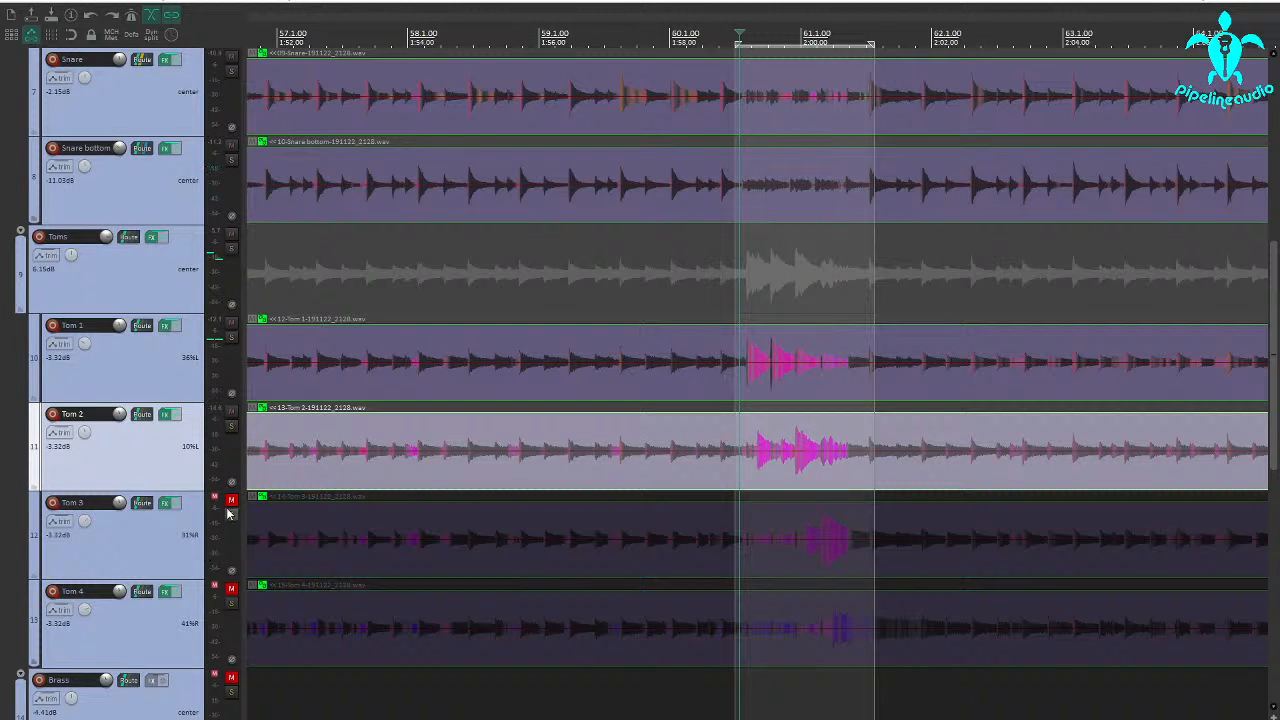
Unmute Tom 3 and solo it
left_click(230, 500)
left_click(231, 516)
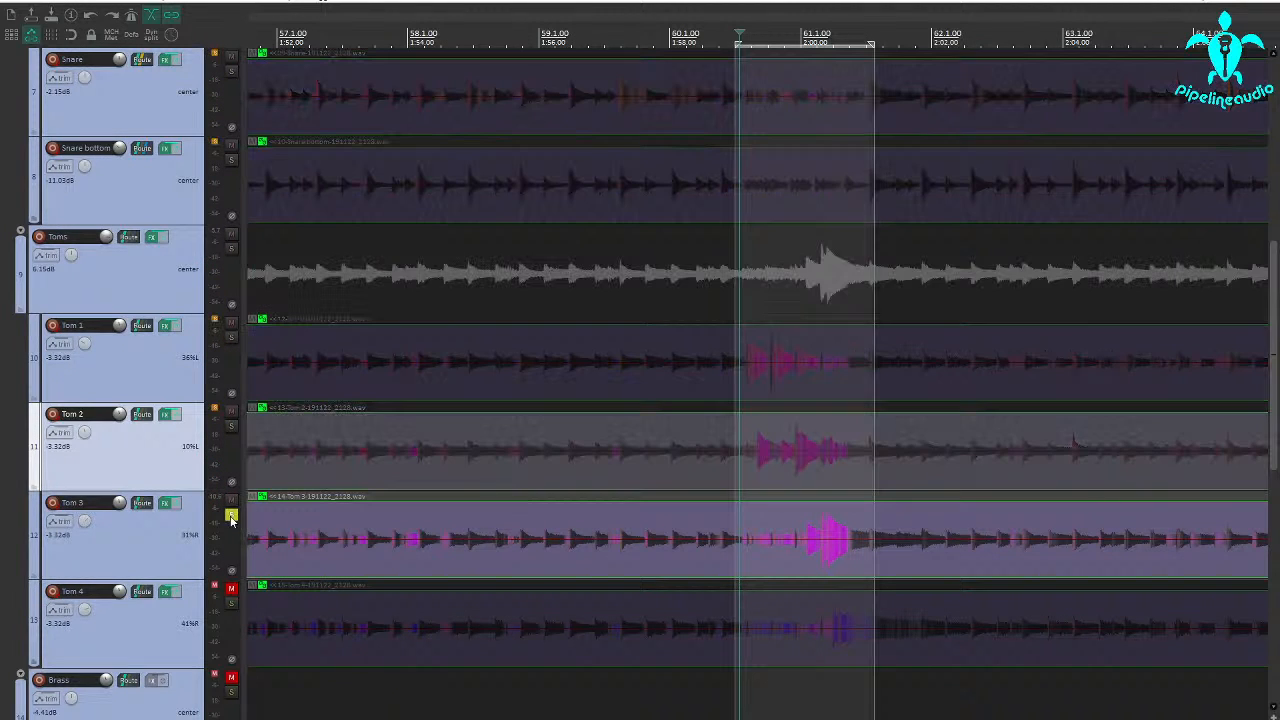
Play Tom 3's fill hits and their decay after measure 61 from several positions, and unsolo Tom 3
scroll(531, 558, "down", 1)
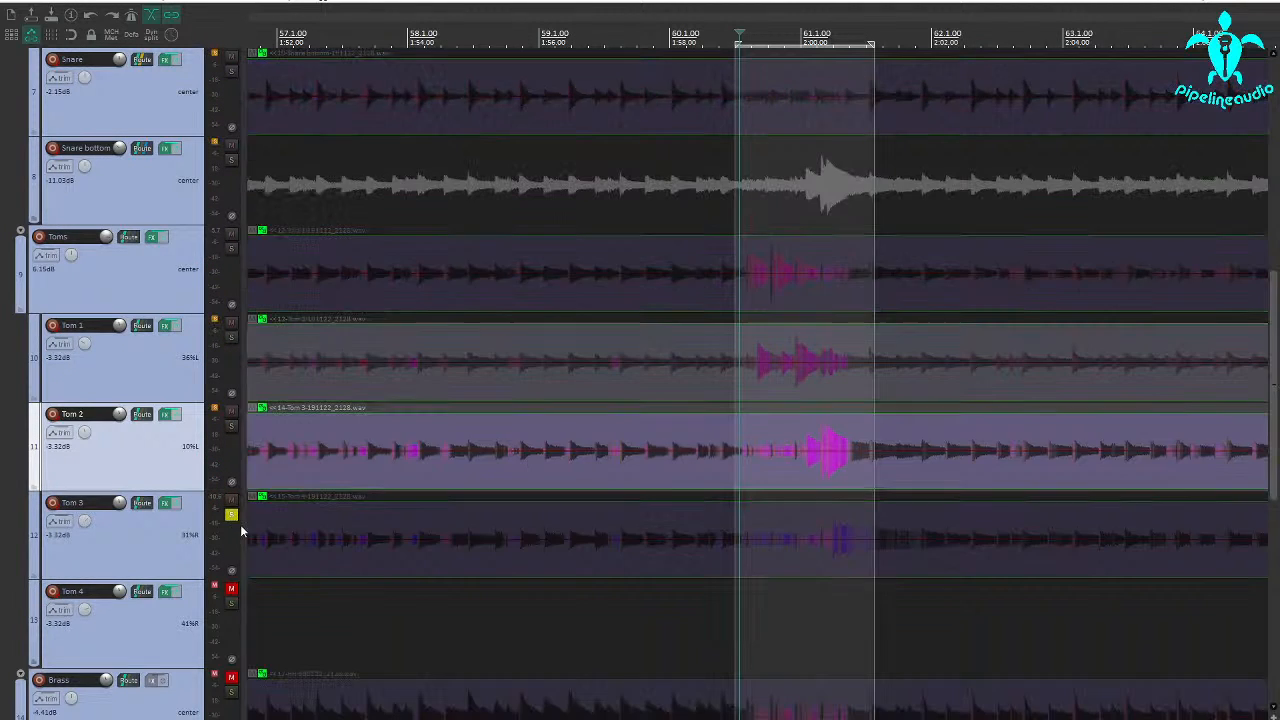
left_click(856, 461)
scroll(852, 457, "up", 4)
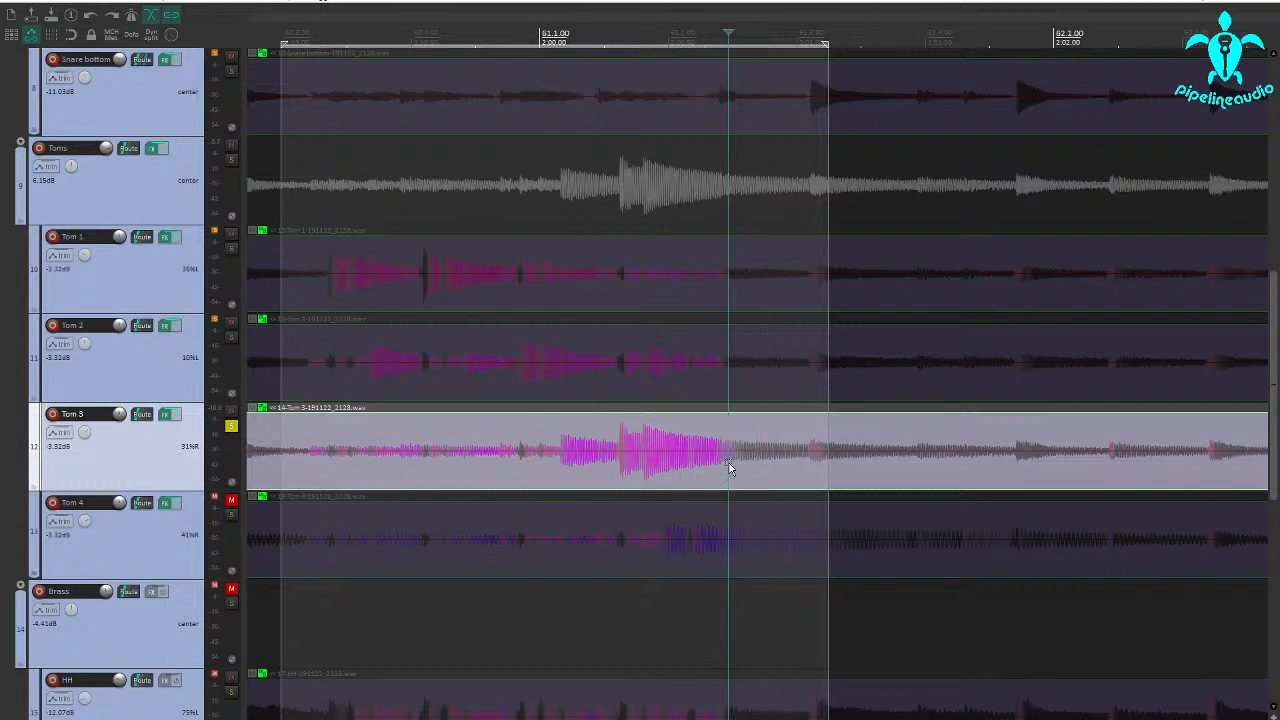
key("space")
left_click(664, 462)
key("space")
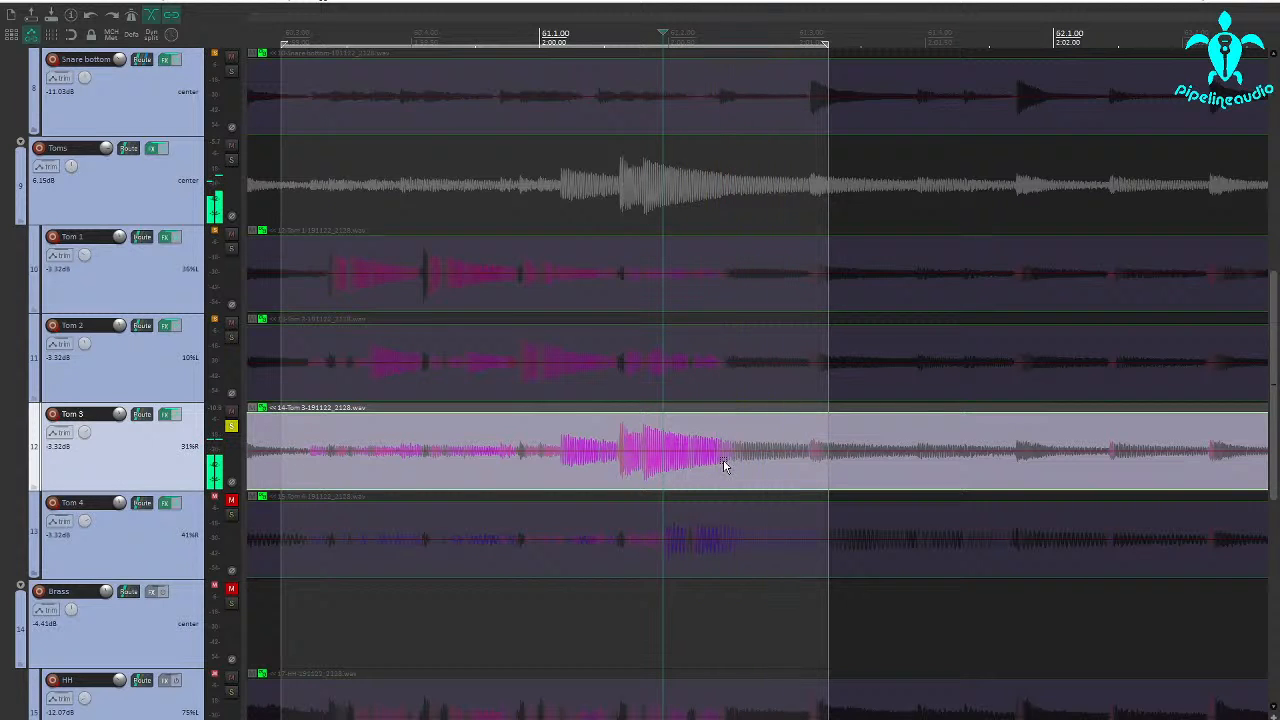
left_click(724, 465)
key("space")
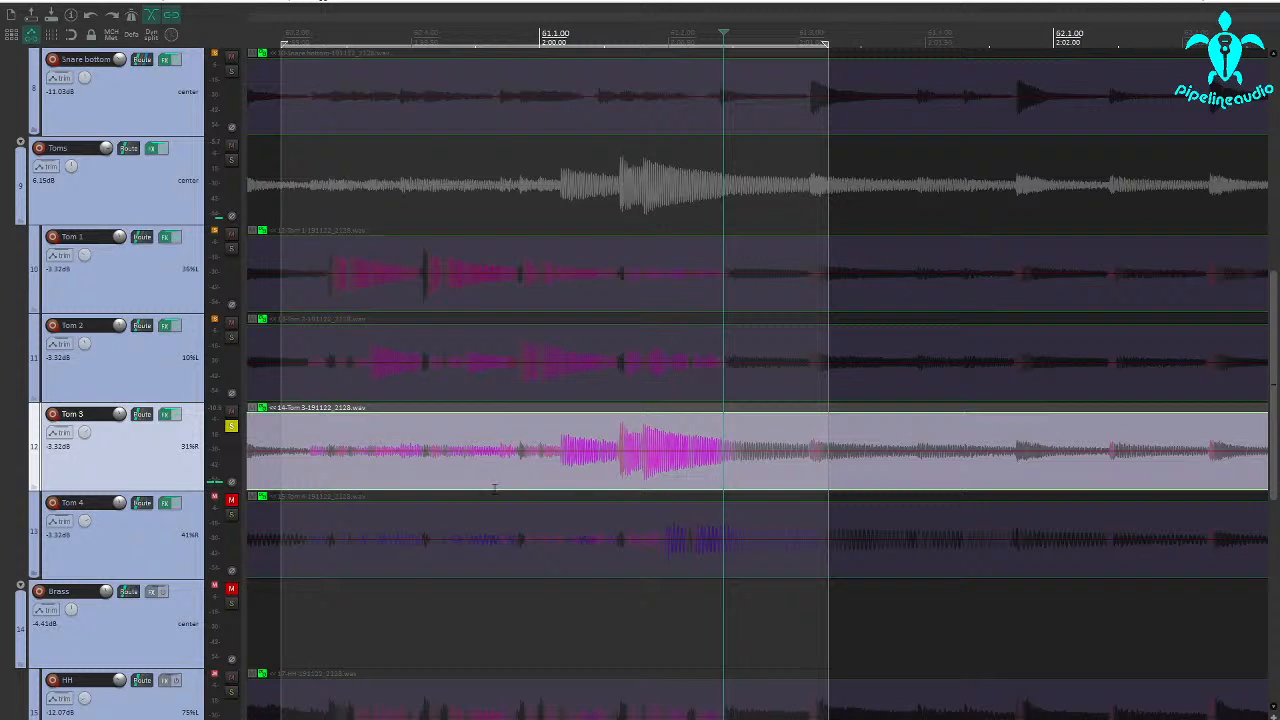
scroll(540, 458, "down", 2)
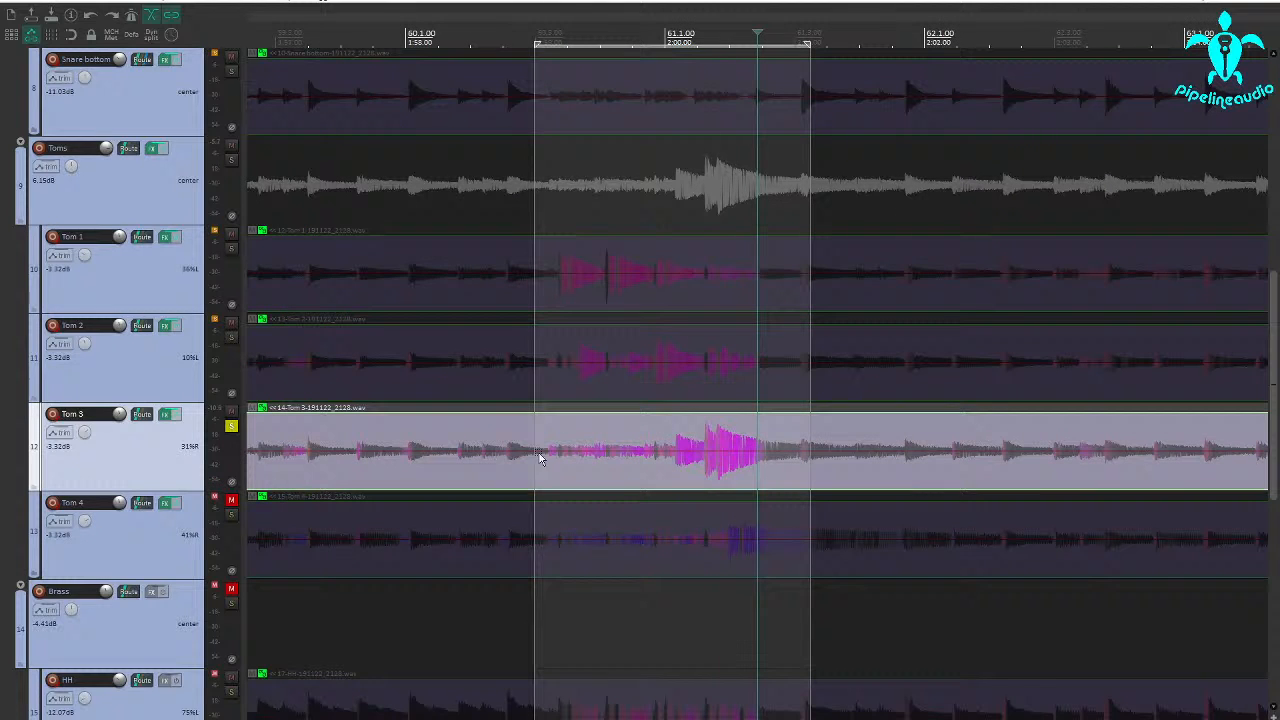
left_click(231, 428)
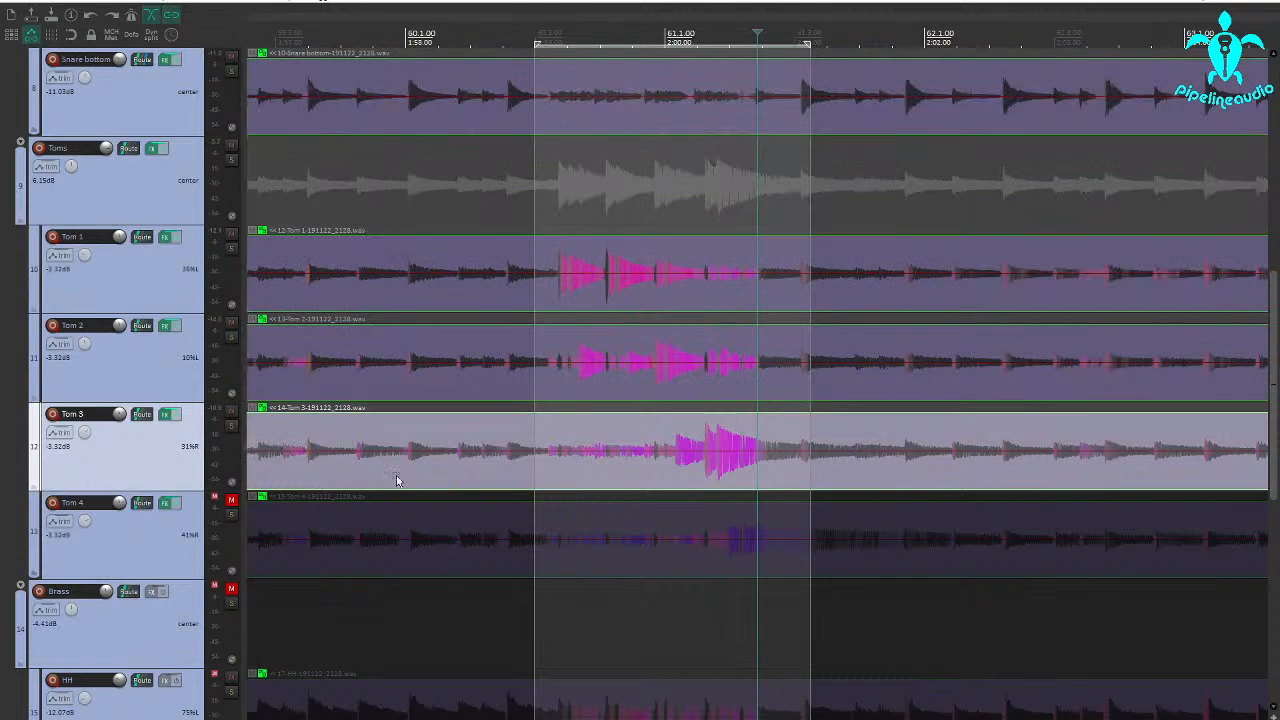
Solo Tom 3, open its Multi Band Gate, and extend the end of the loop selection closer to measure 62
left_click(231, 428)
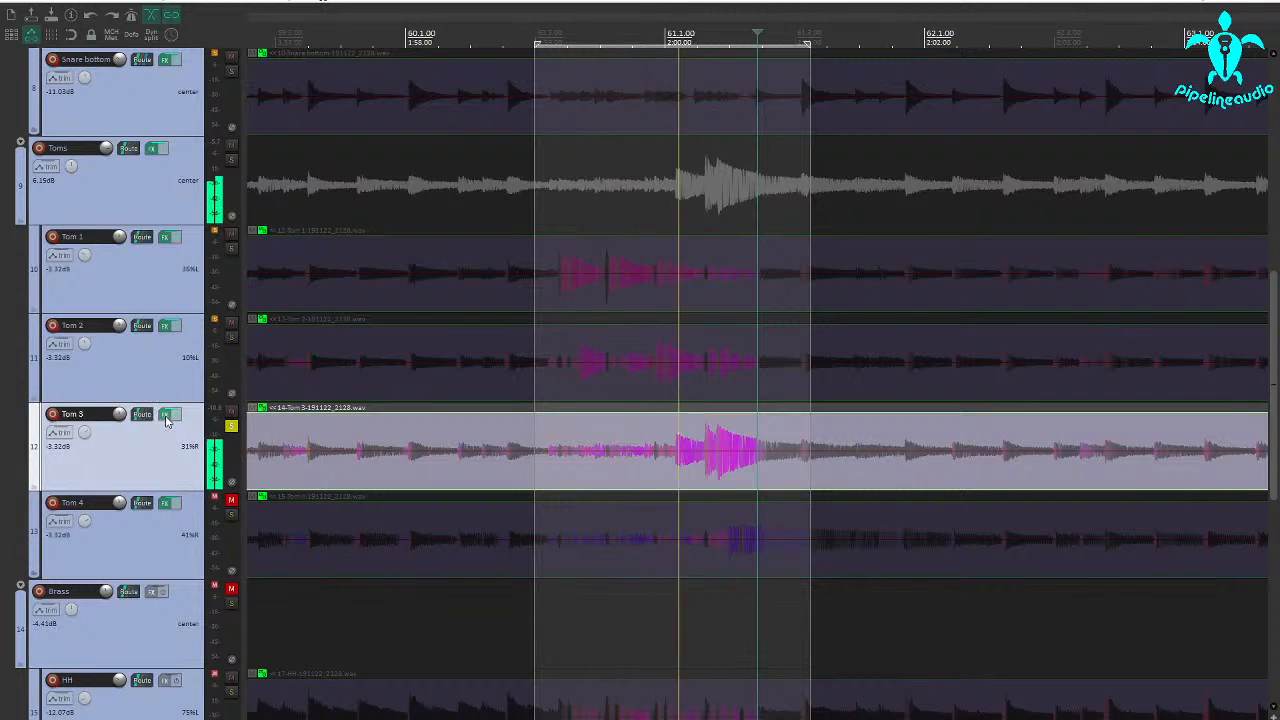
left_click(166, 415)
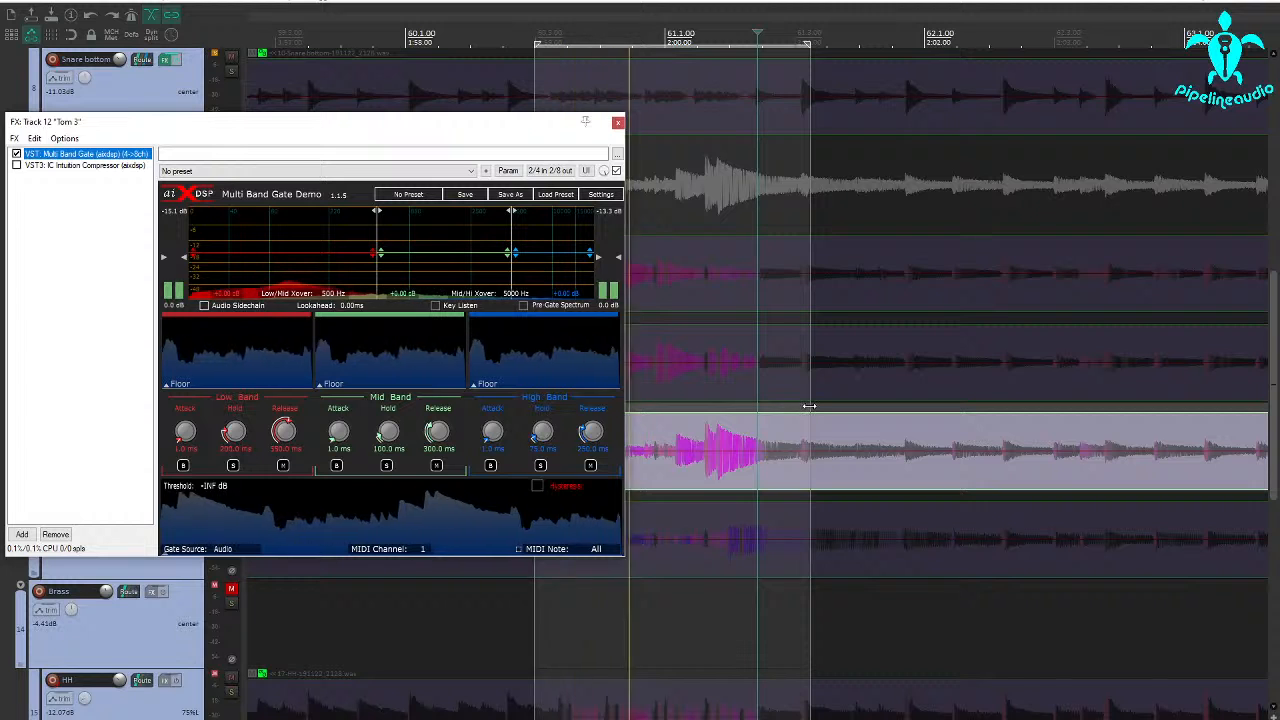
left_click_drag(809, 406, 886, 408)
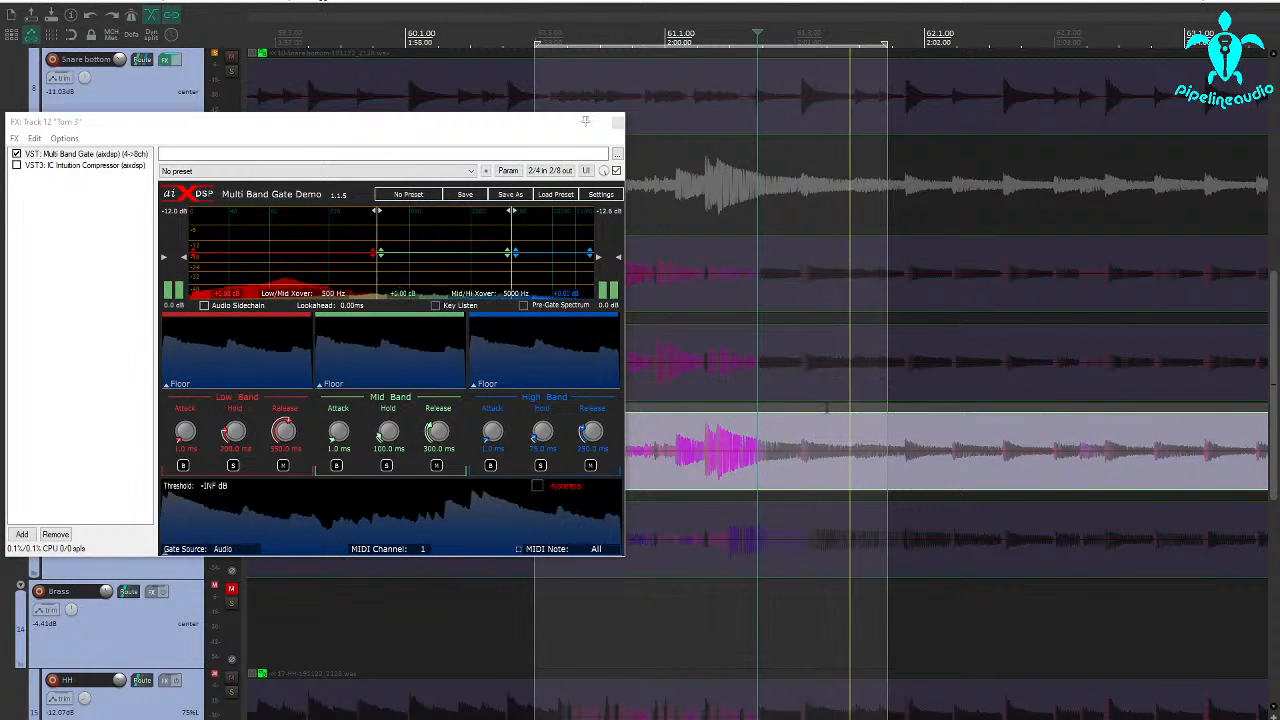
Audition Tom 3 with the IC Intuition Compressor enabled, bypass it again, and return to the Multi Band Gate
left_click(38, 166)
left_click(16, 165)
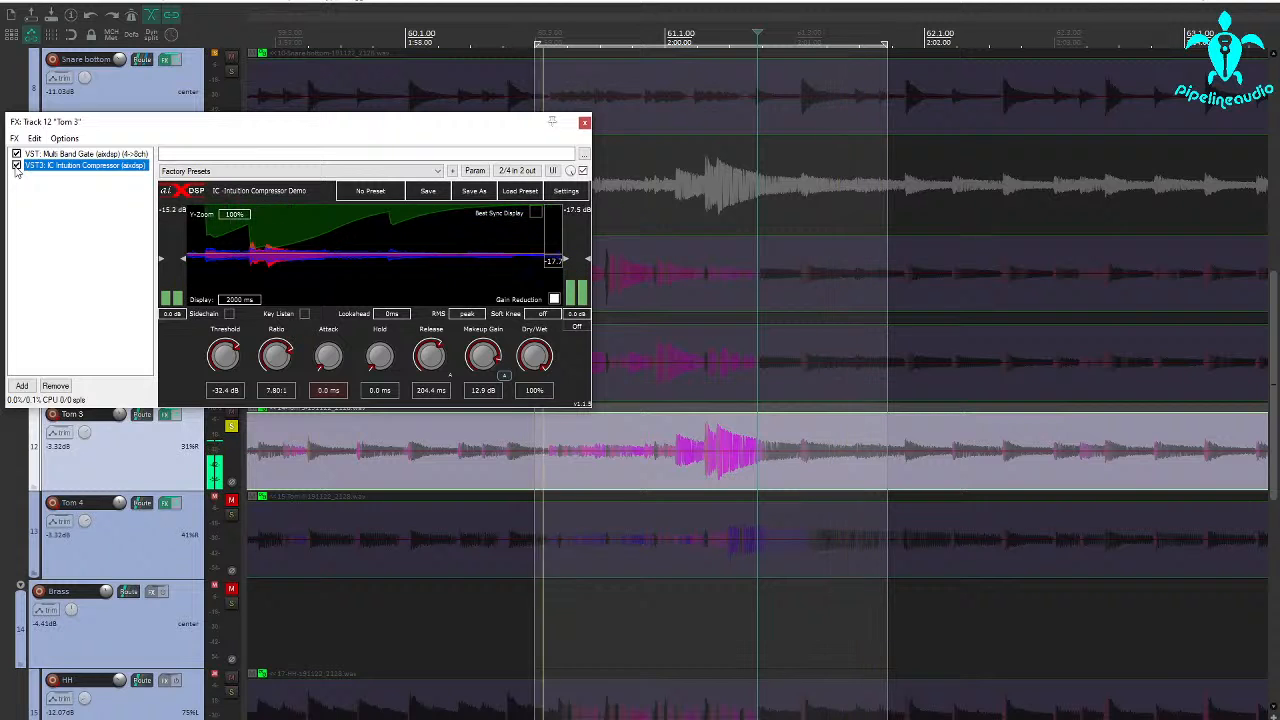
left_click(16, 165)
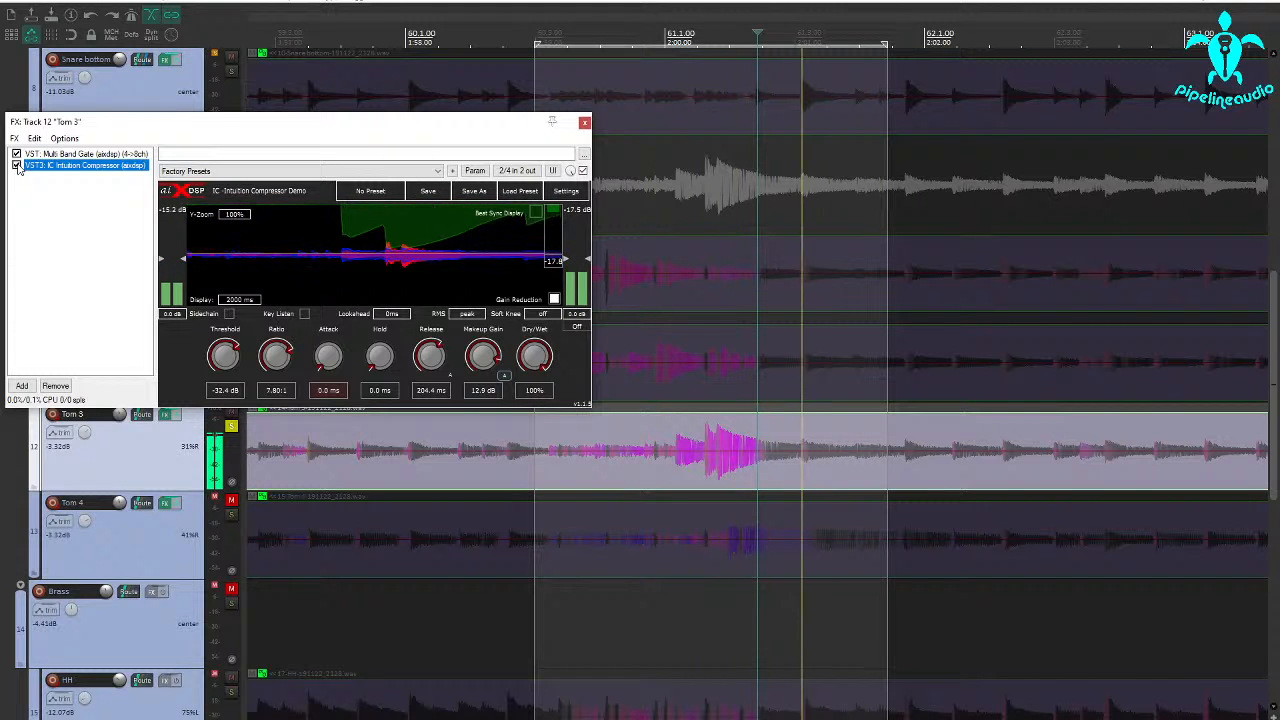
left_click(105, 155)
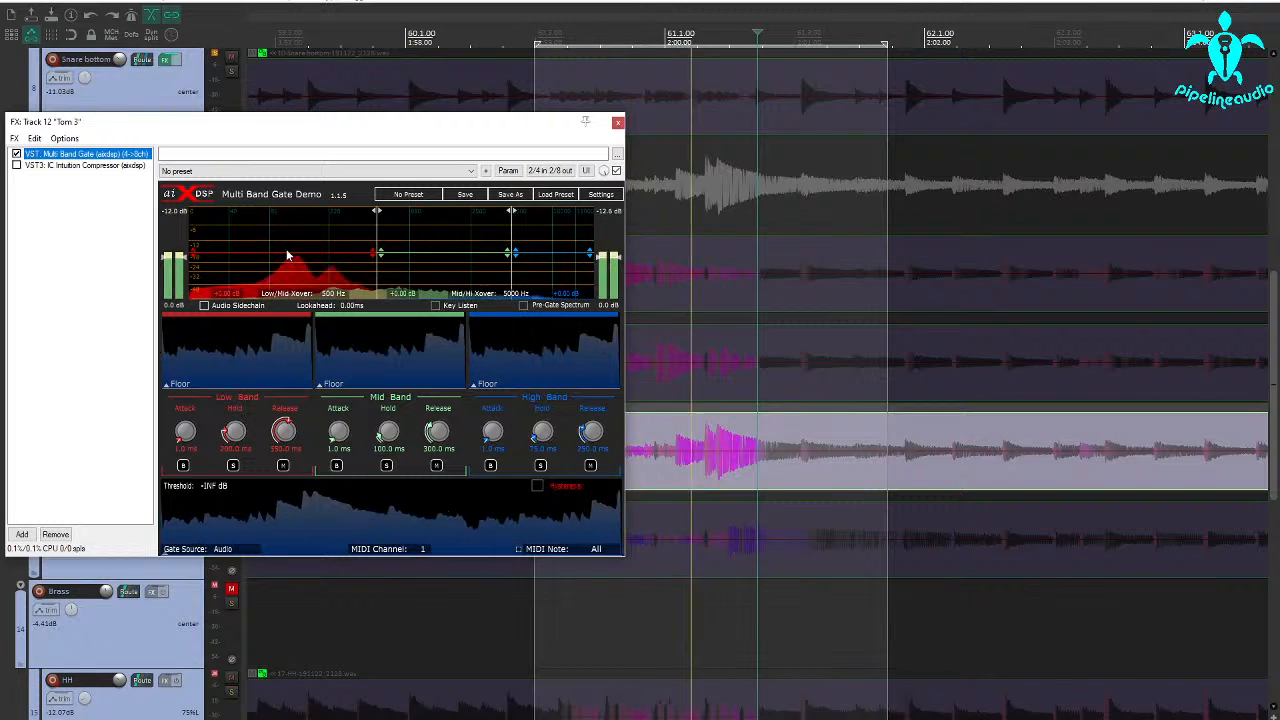
Using Key Listen, set the gate key filter's high-pass to 77 Hz and low-pass to 154 Hz, and stop listening to the key
left_click(436, 306)
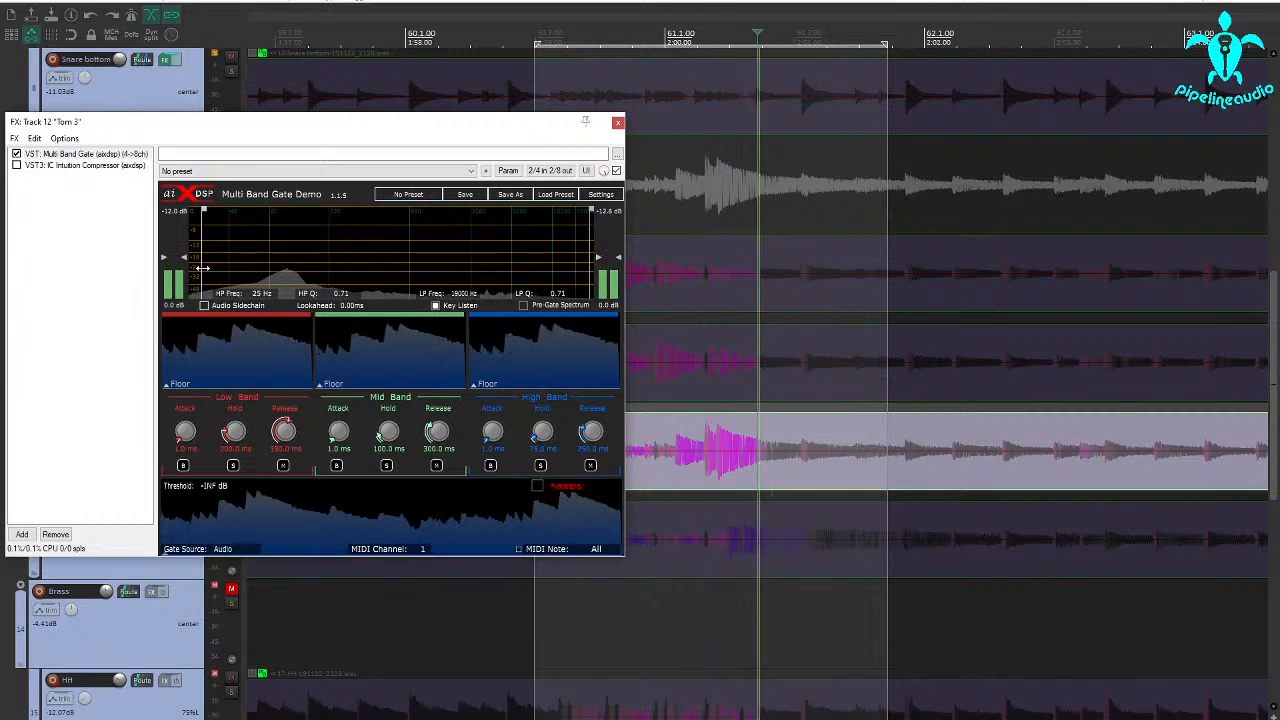
left_click_drag(202, 268, 266, 275)
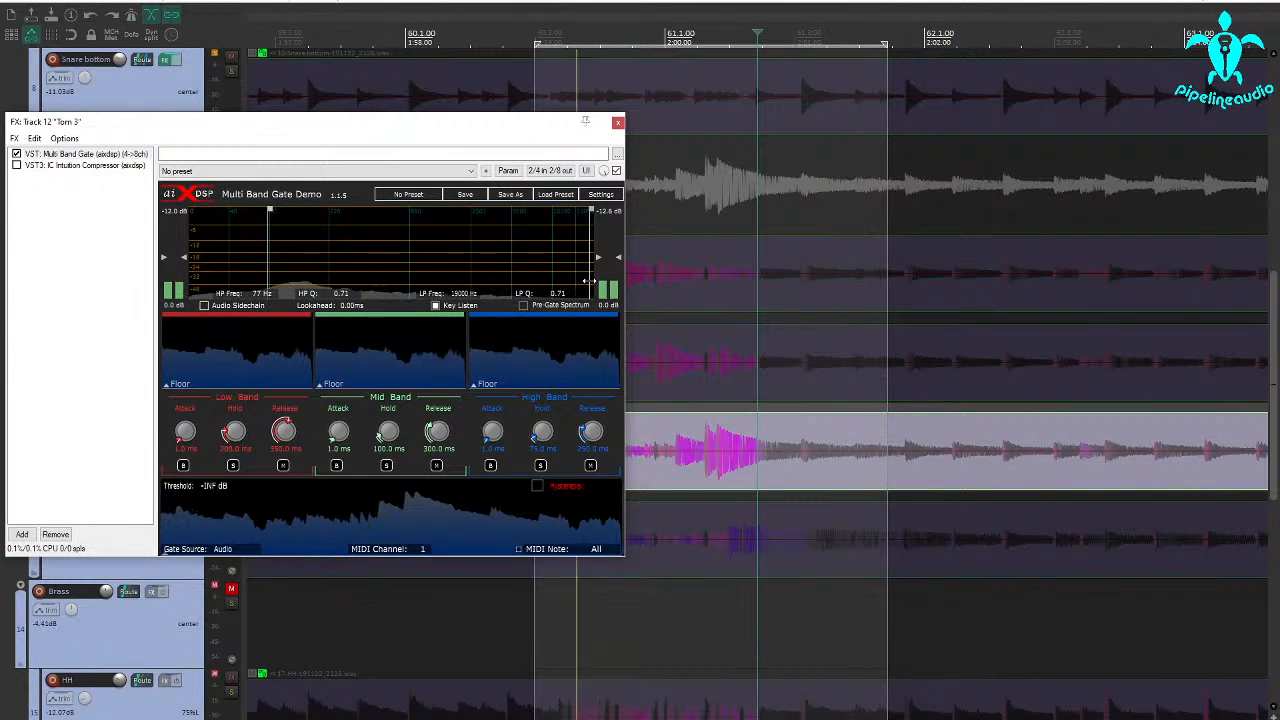
left_click_drag(590, 281, 318, 279)
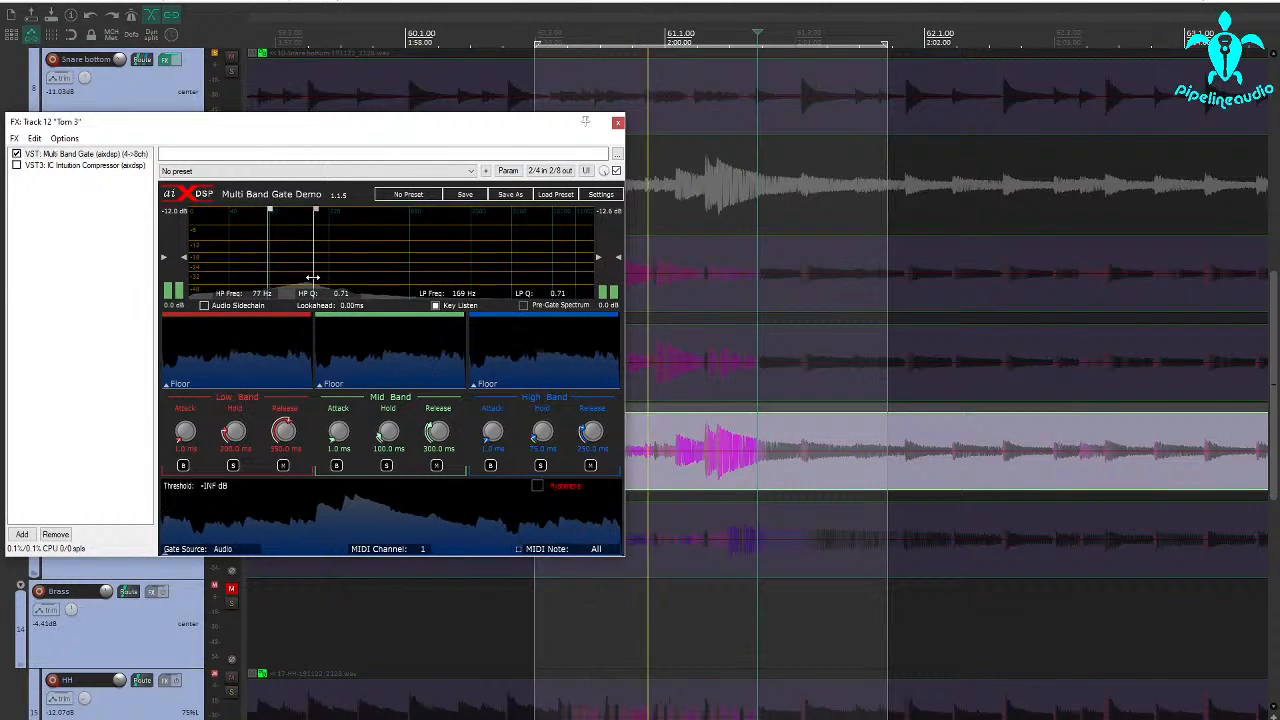
left_click_drag(313, 277, 308, 277)
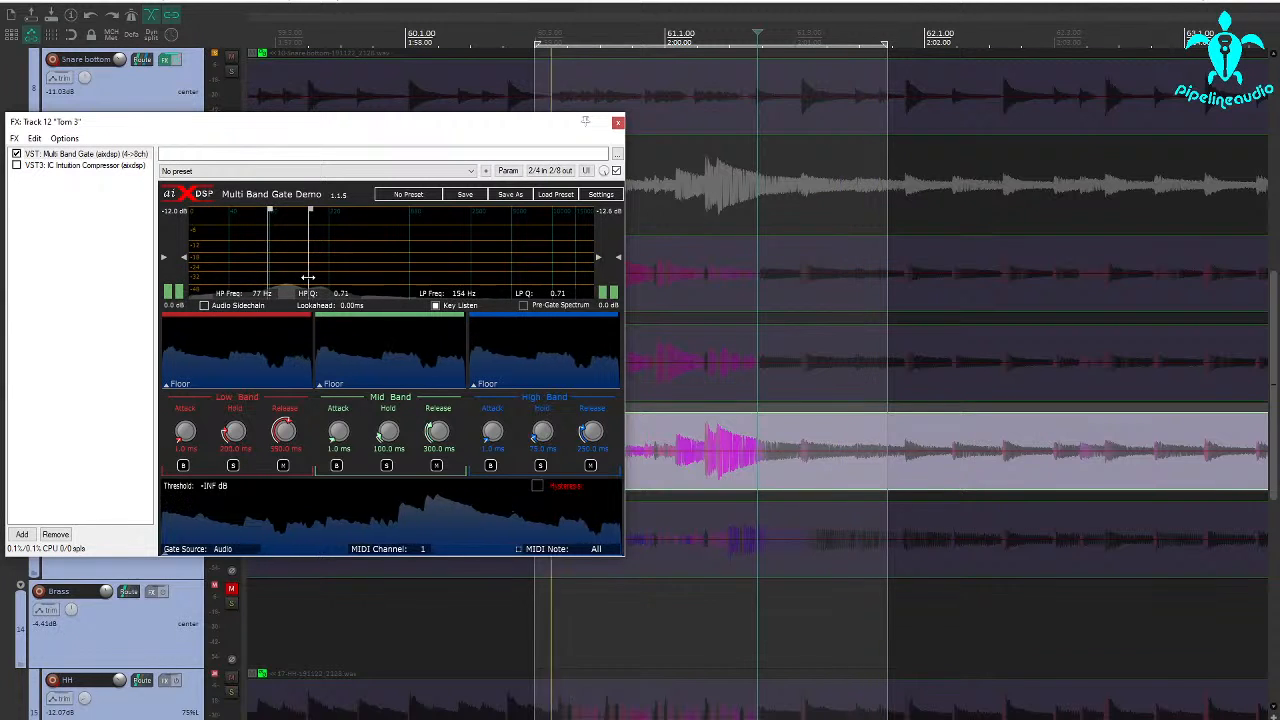
left_click(436, 305)
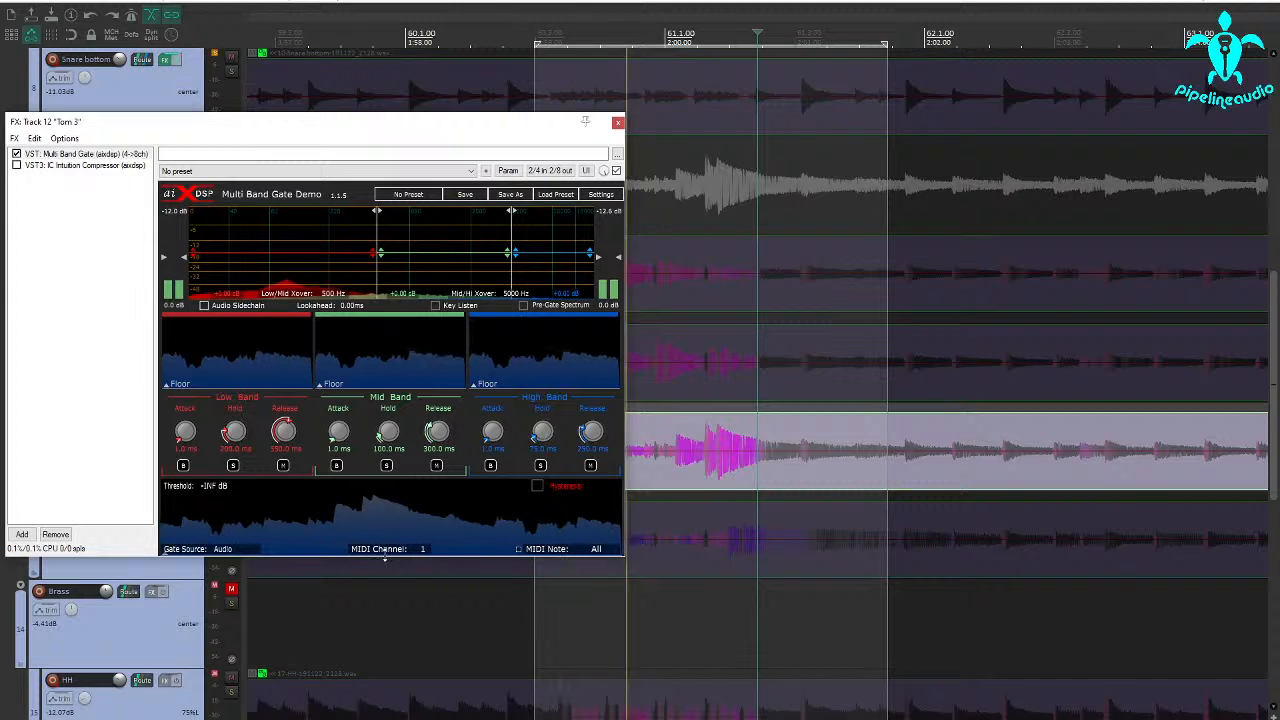
Set the gate threshold to -31.7 dB and, with the high band soloed, the Mid/Hi crossover to 1198 Hz
left_click_drag(386, 541, 388, 506)
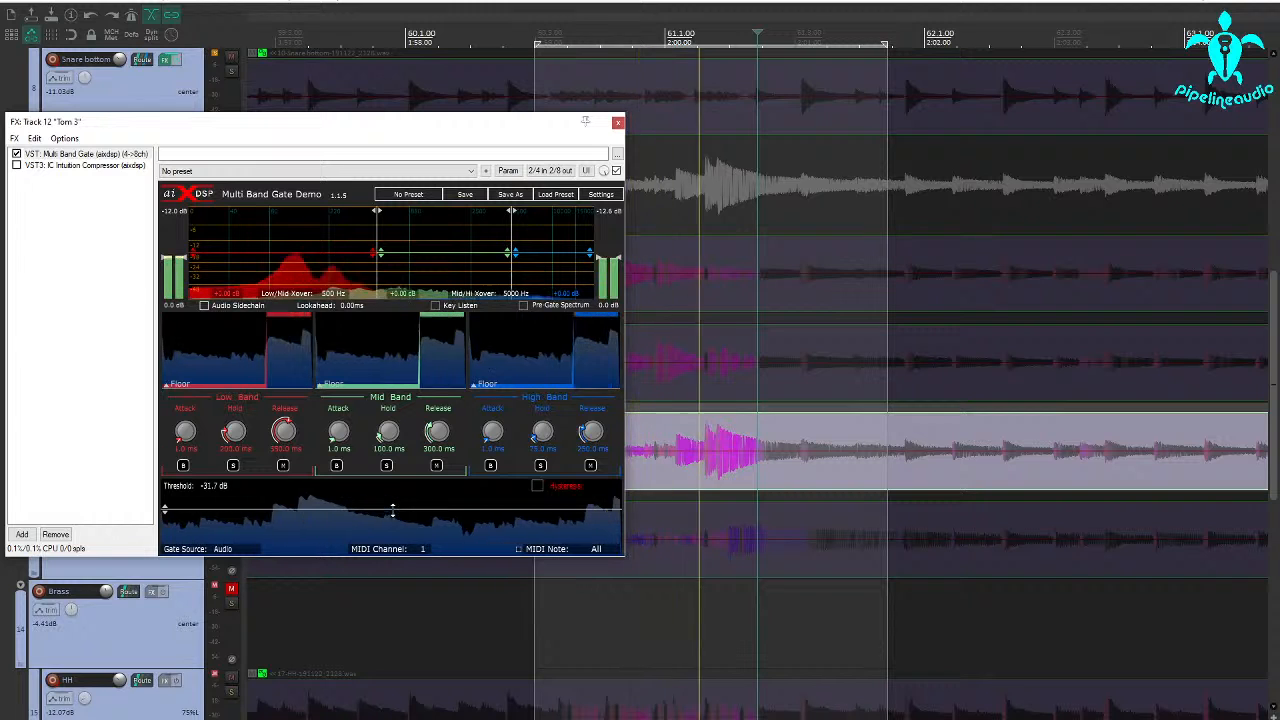
left_click(540, 465)
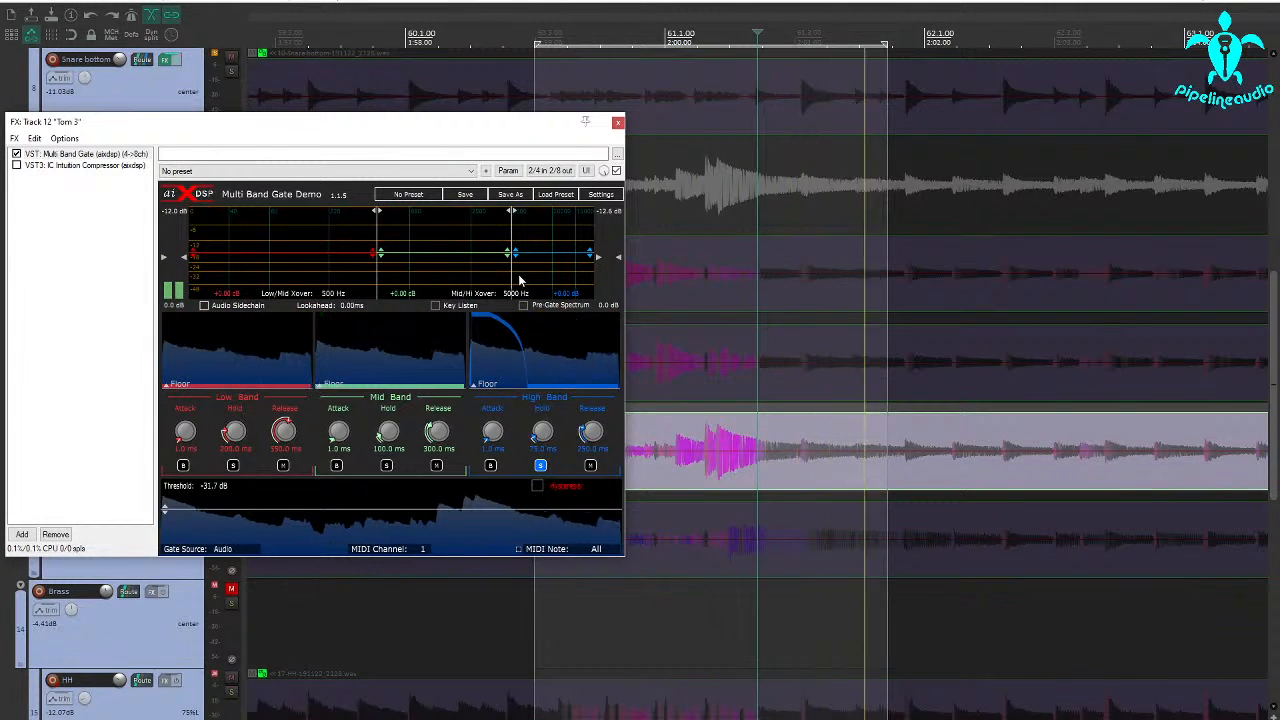
left_click_drag(510, 268, 419, 275)
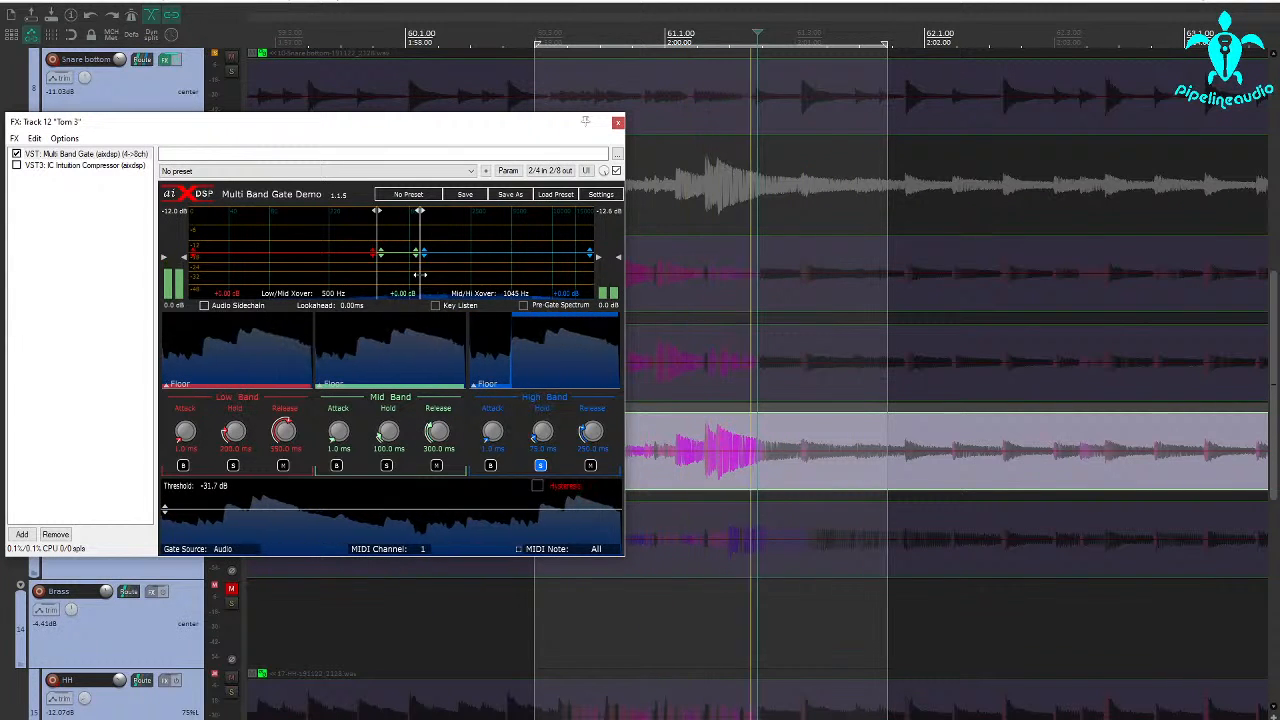
left_click_drag(420, 275, 427, 275)
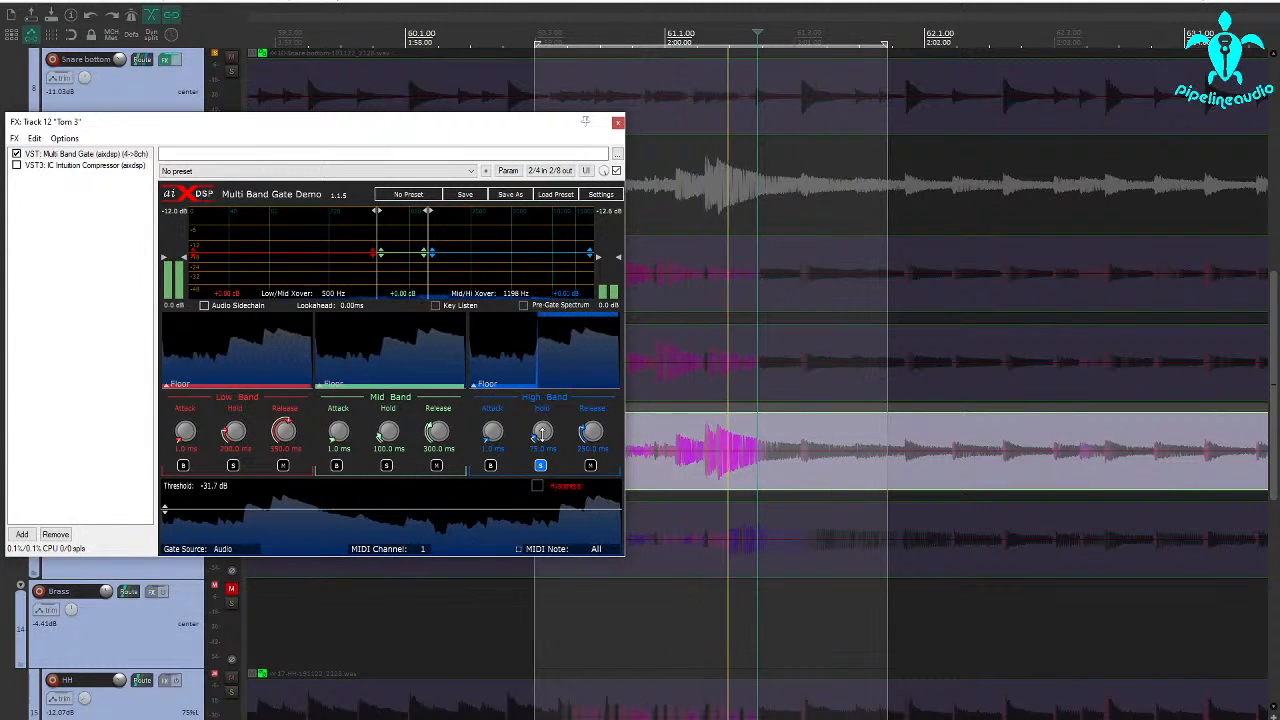
Tune the high band to 0 ms attack, 0 ms hold and 44 ms release with a -29.0 dB threshold, and unsolo the band
left_click_drag(548, 439, 598, 460)
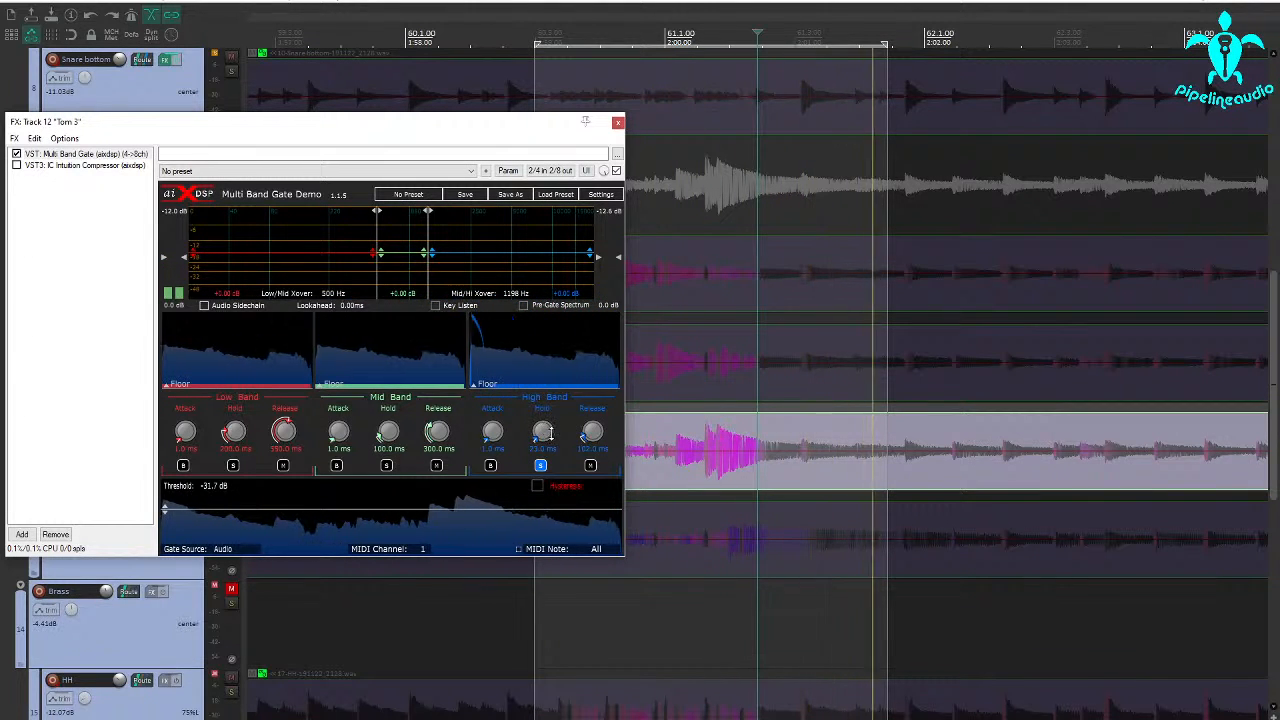
left_click_drag(542, 431, 541, 432)
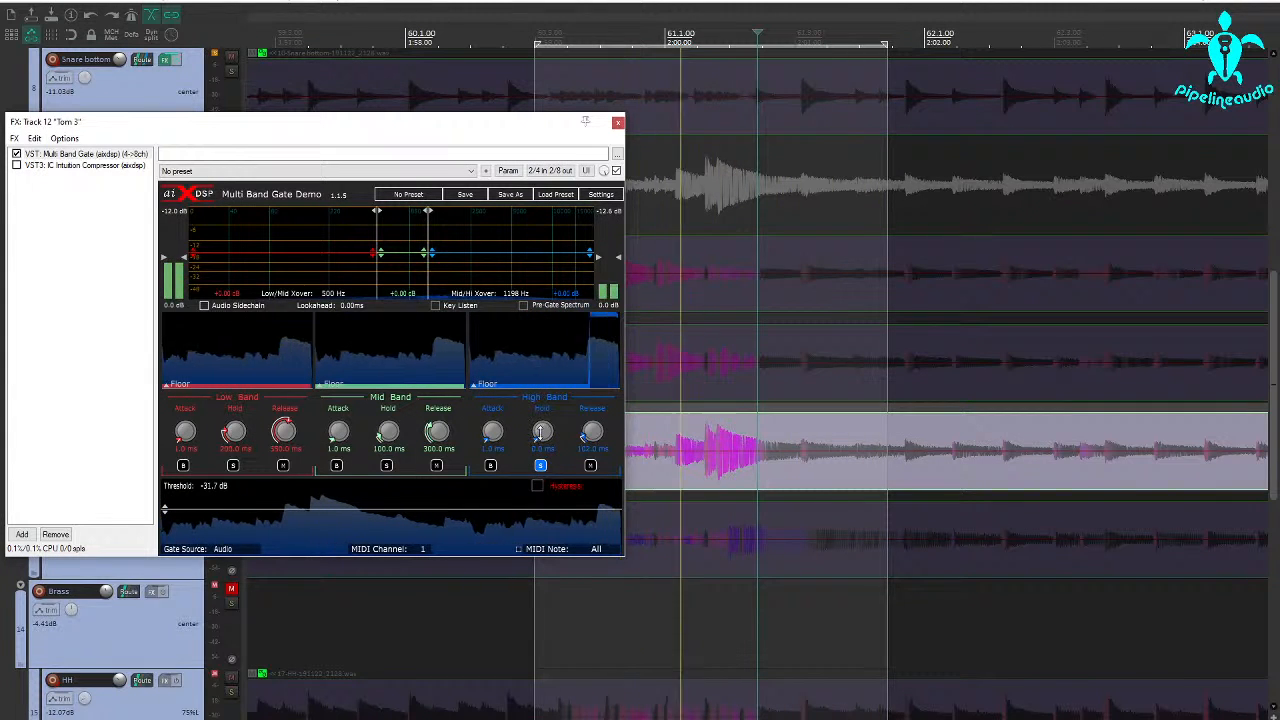
left_click_drag(540, 432, 540, 426)
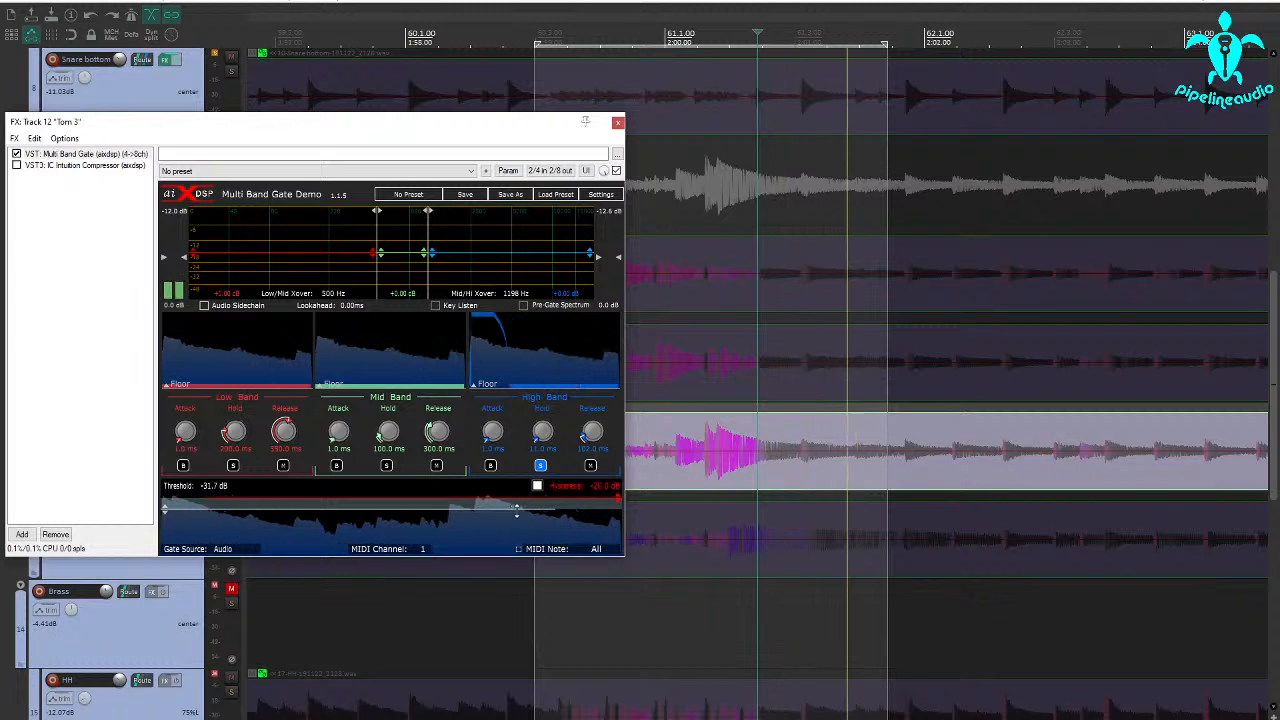
left_click_drag(516, 510, 518, 510)
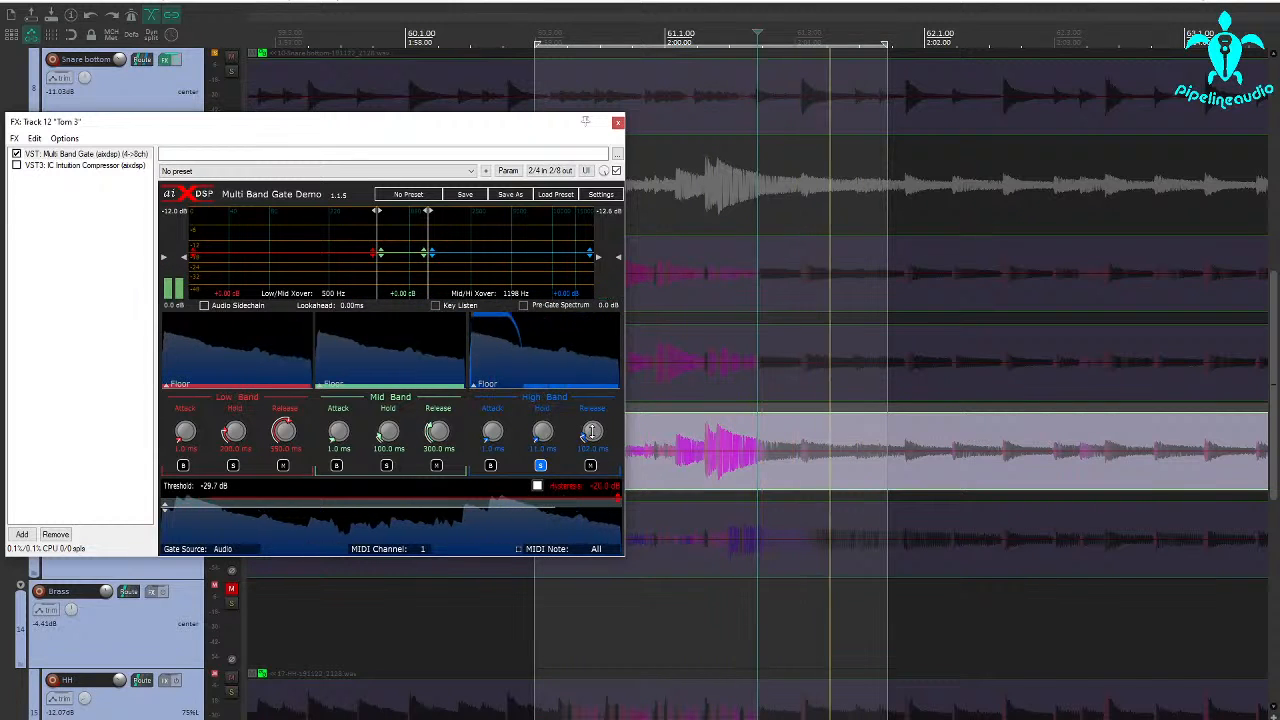
left_click_drag(592, 432, 593, 434)
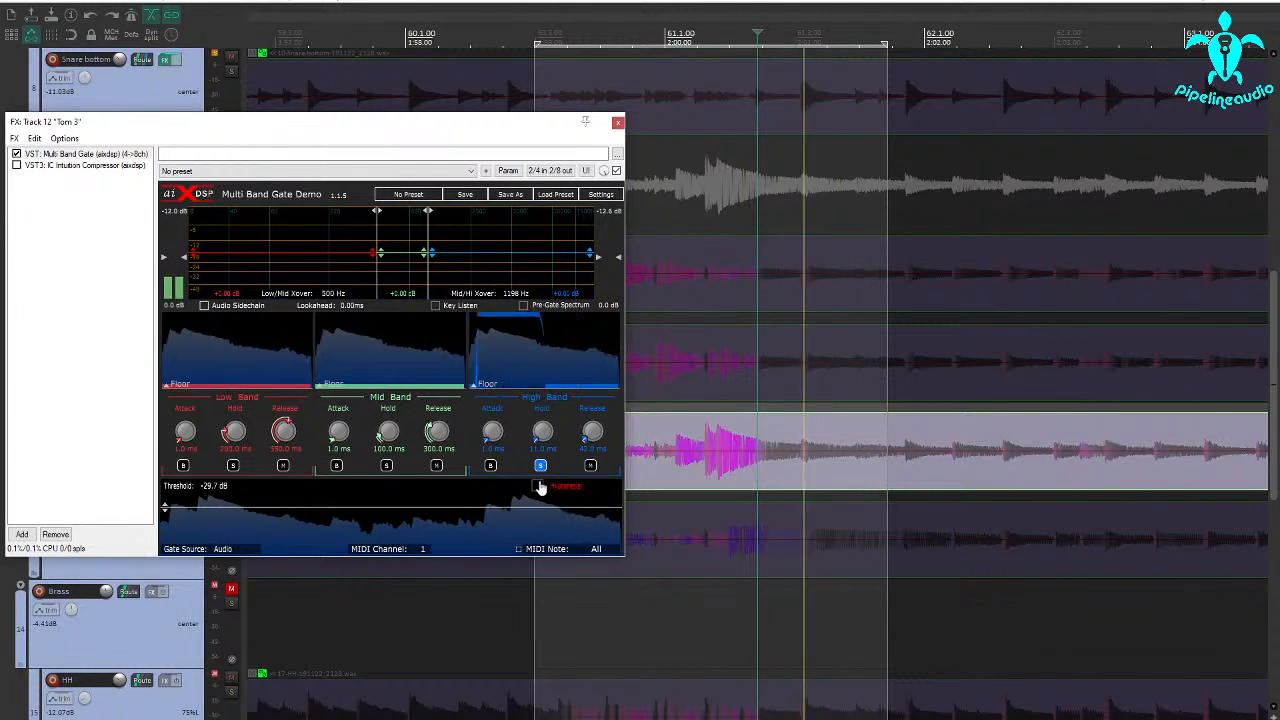
left_click_drag(542, 431, 589, 464)
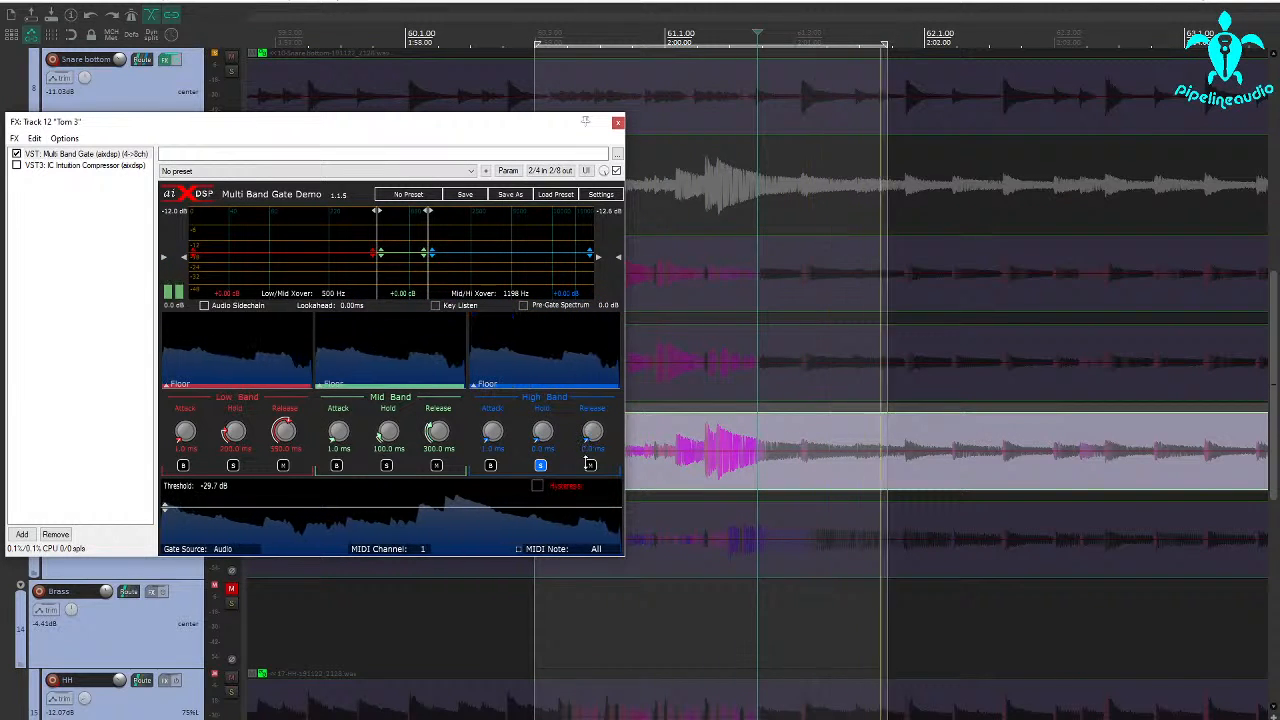
left_click_drag(591, 434, 585, 429)
left_click_drag(501, 432, 494, 491)
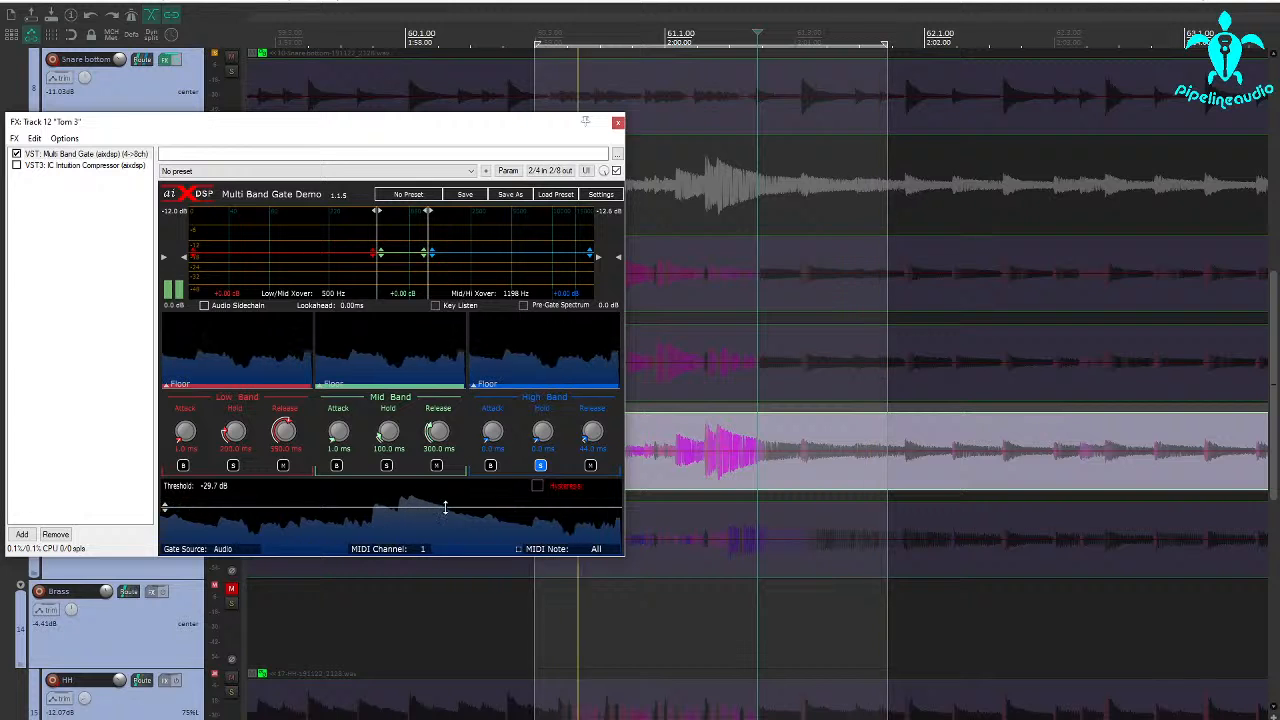
left_click_drag(447, 508, 448, 506)
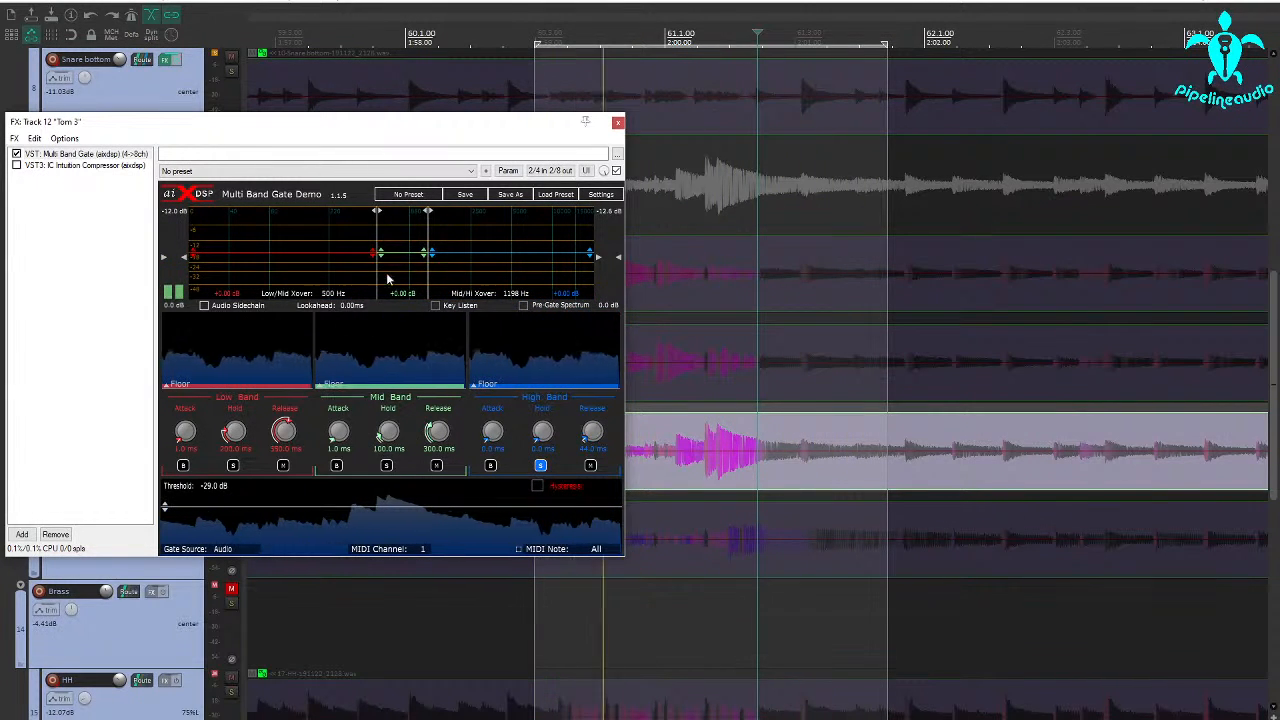
left_click(540, 465)
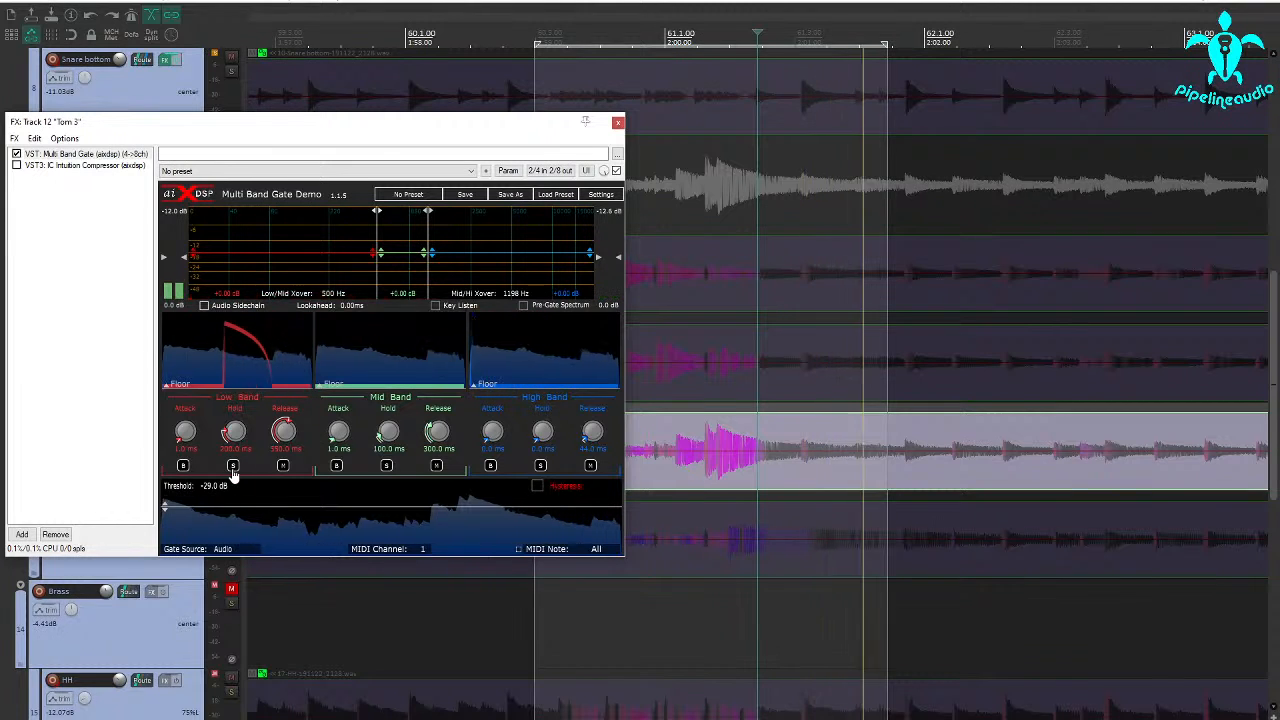
Set the Low/Mid crossover to 176 Hz with the low band soloed, and mute the mid band after auditioning it alone
mouse_move(378, 256)
left_mouse_down()
mouse_move(366, 271)
mouse_move(370, 255)
left_mouse_up()
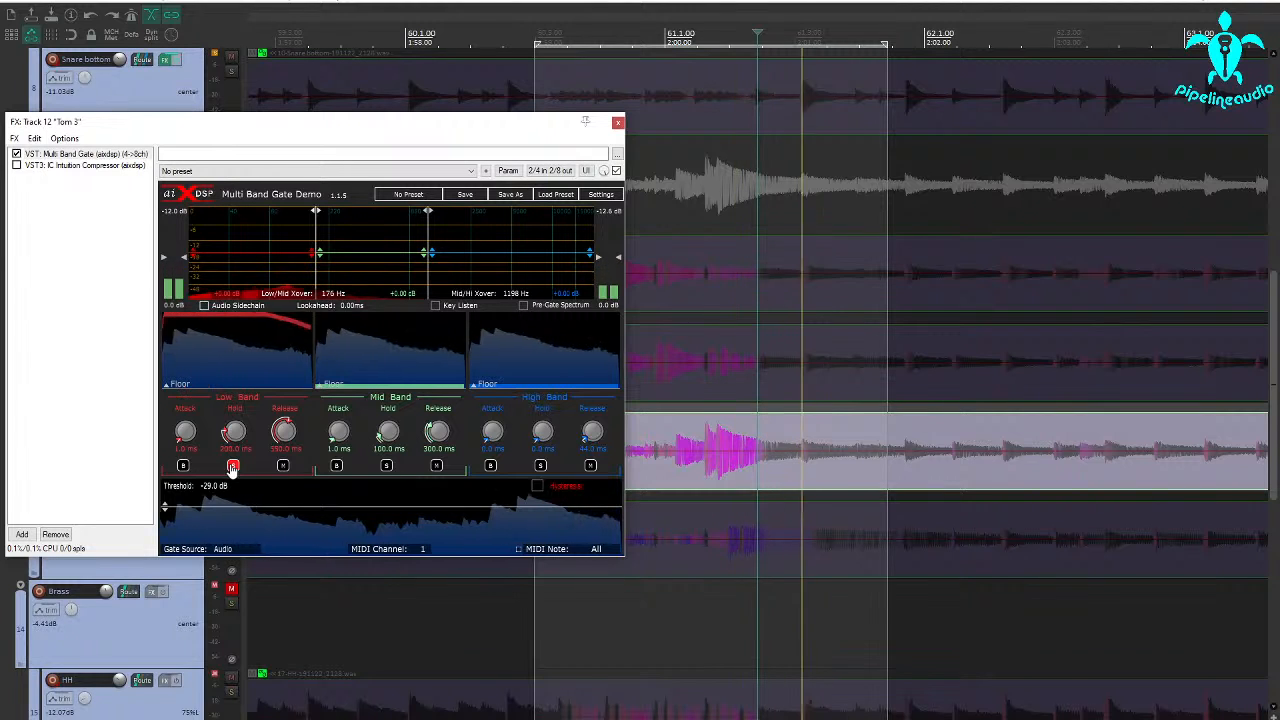
left_click(386, 466)
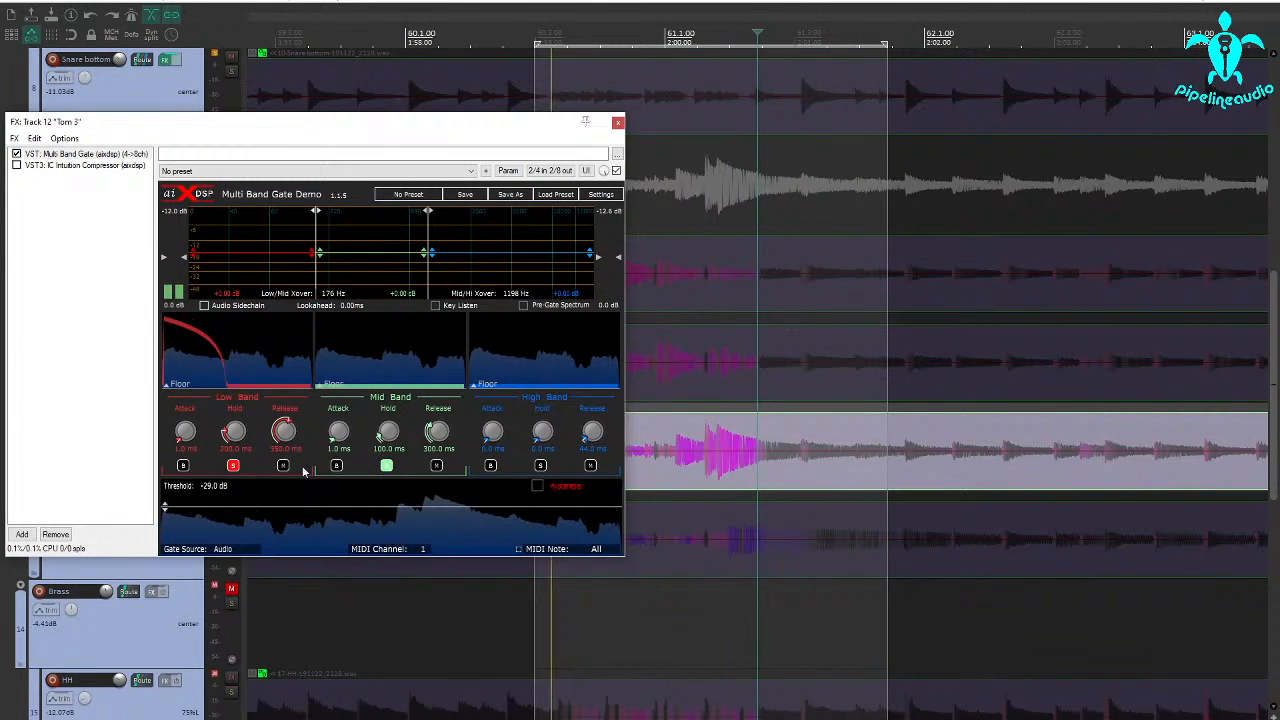
left_click(233, 466)
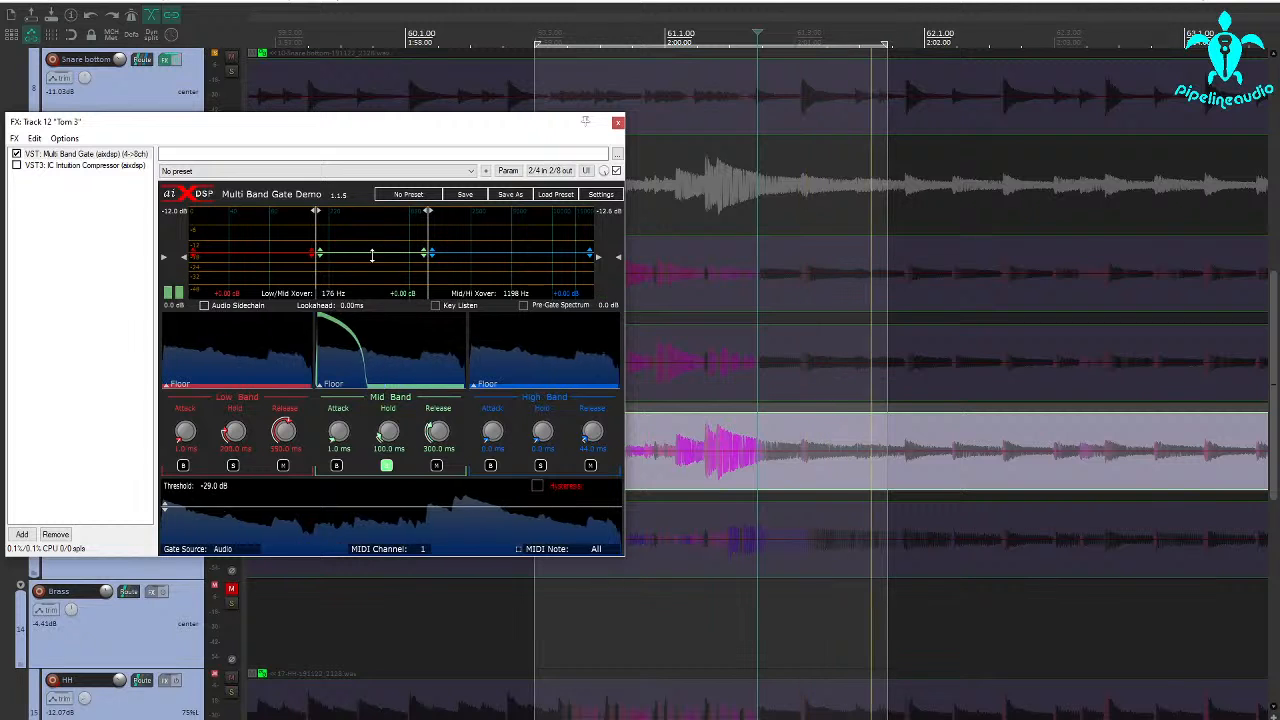
left_click(436, 466)
left_click(386, 466)
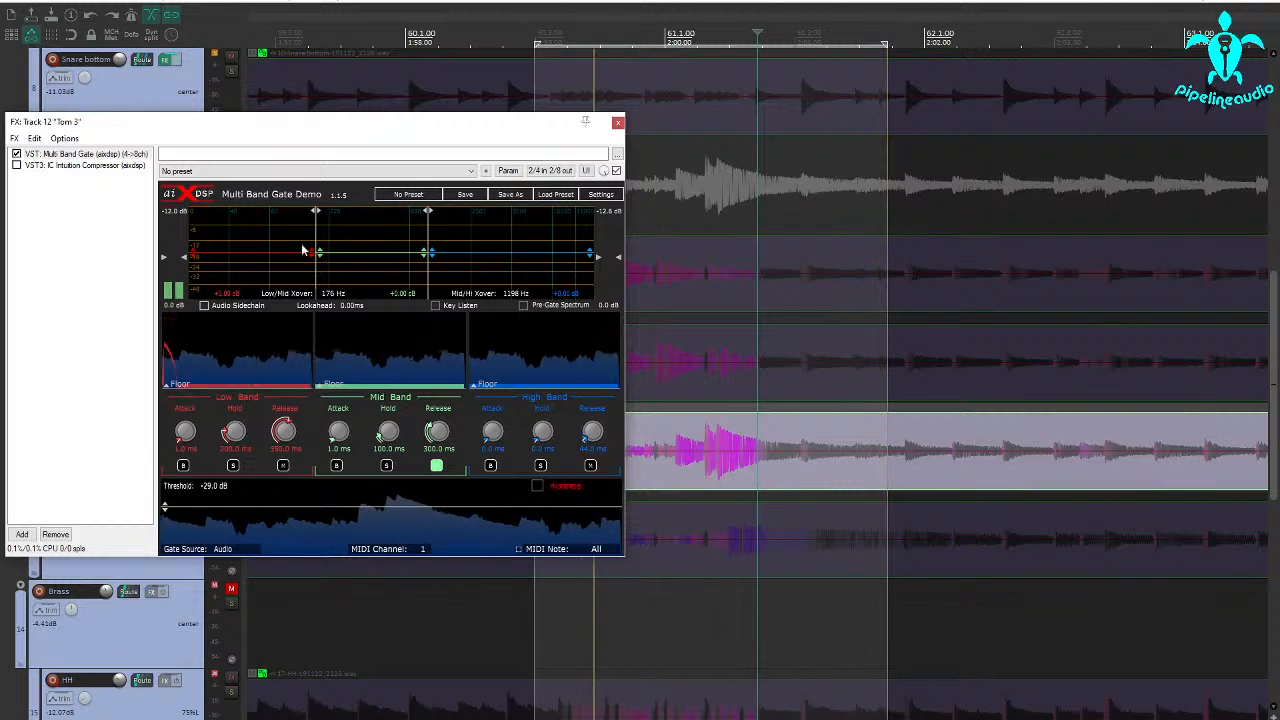
Raise the high band's gain to about +4.3 dB, close Tom 3's gate window, and unsolo Tom 3
left_click_drag(457, 253, 457, 241)
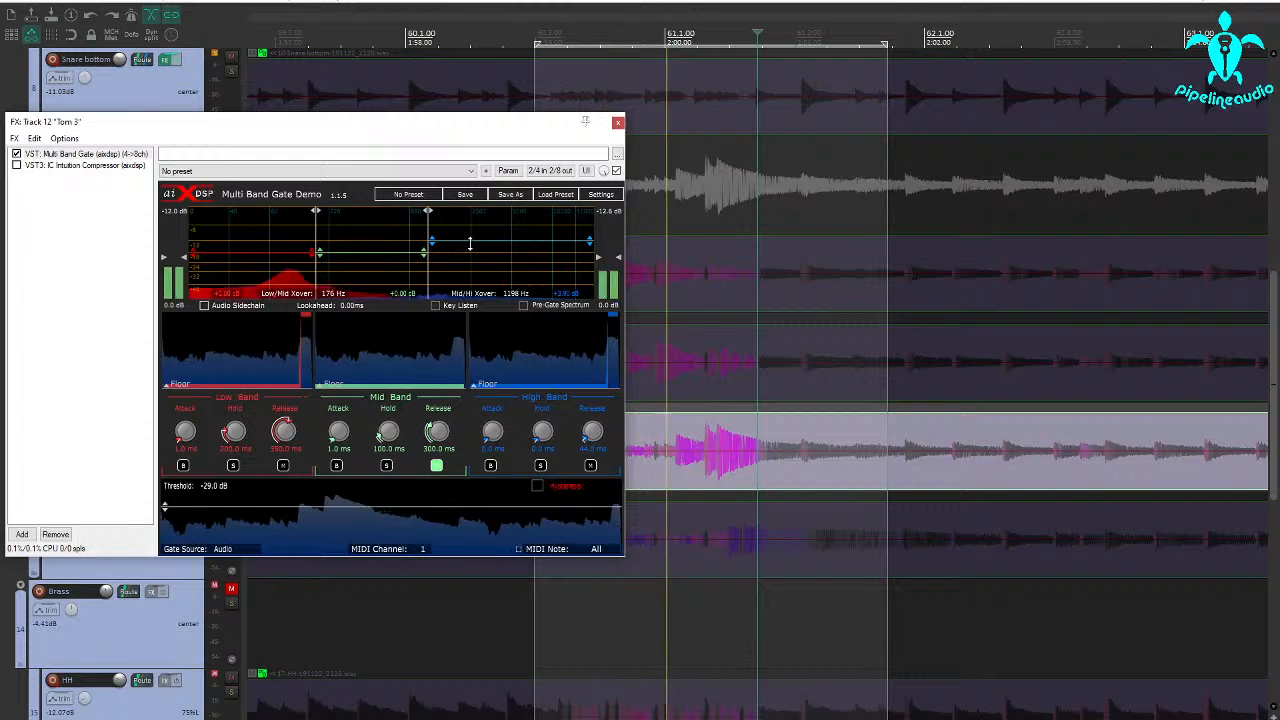
left_click_drag(472, 244, 474, 242)
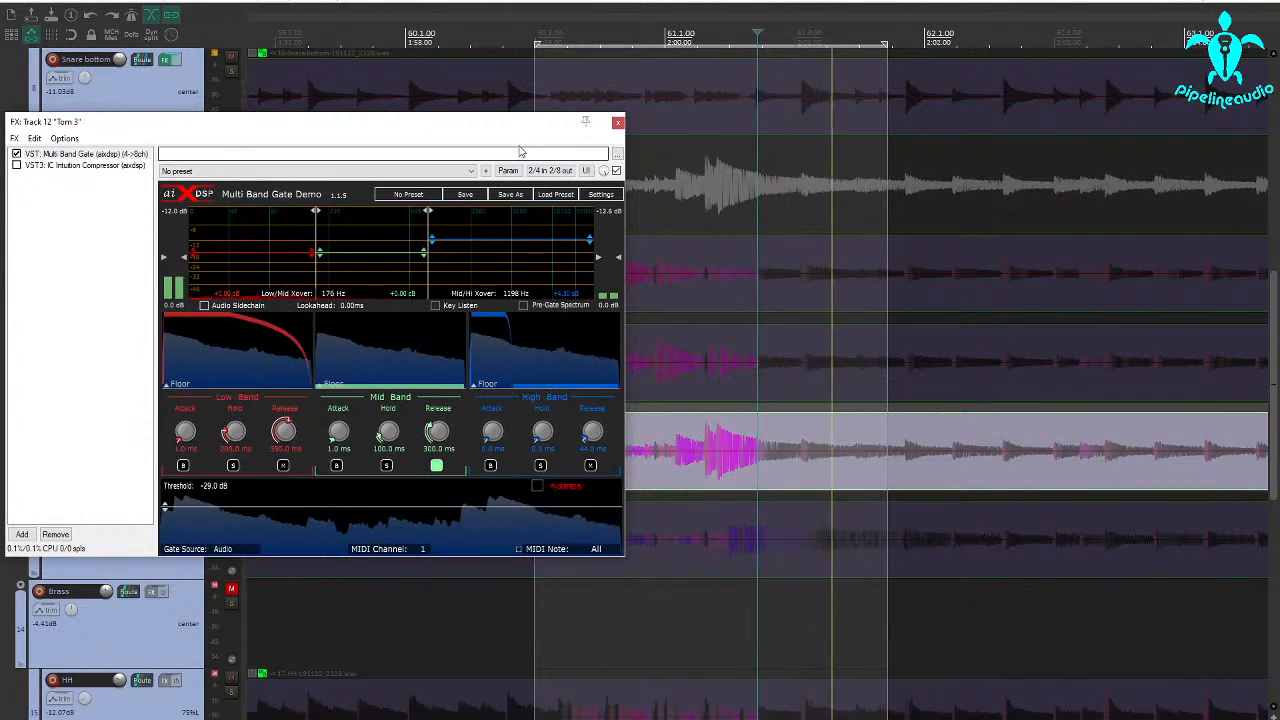
left_click(618, 124)
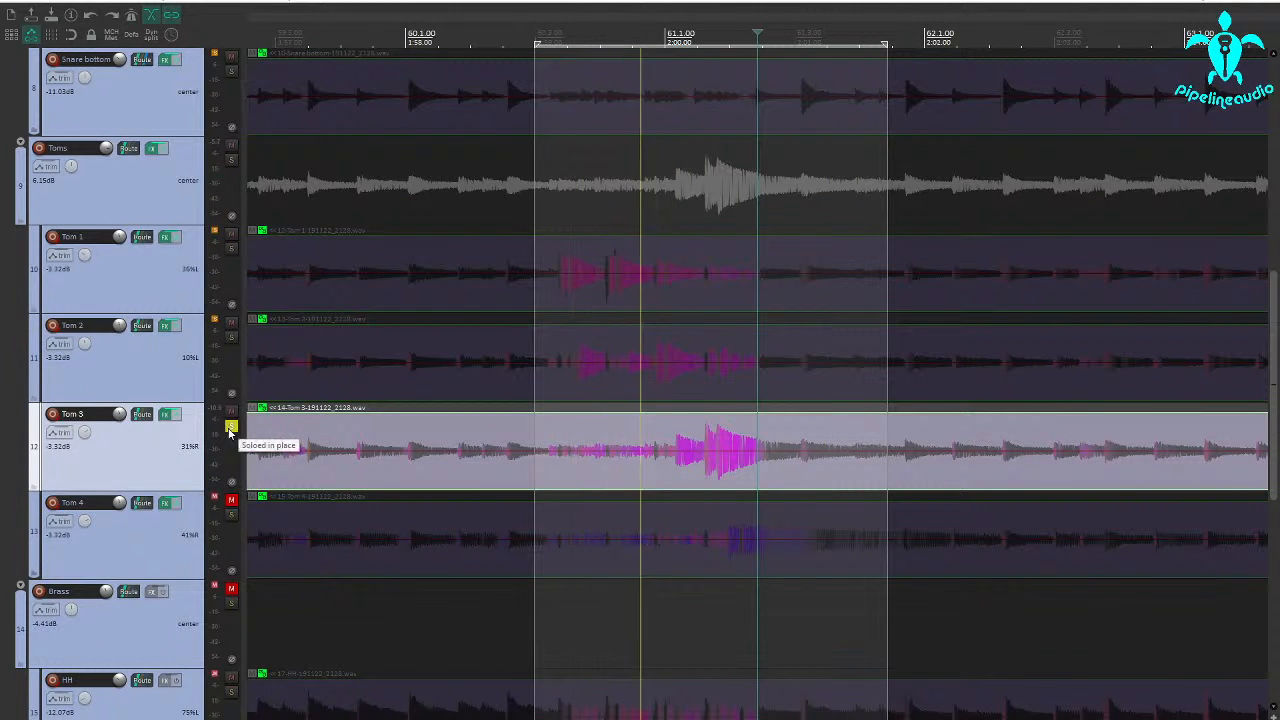
left_click(231, 427)
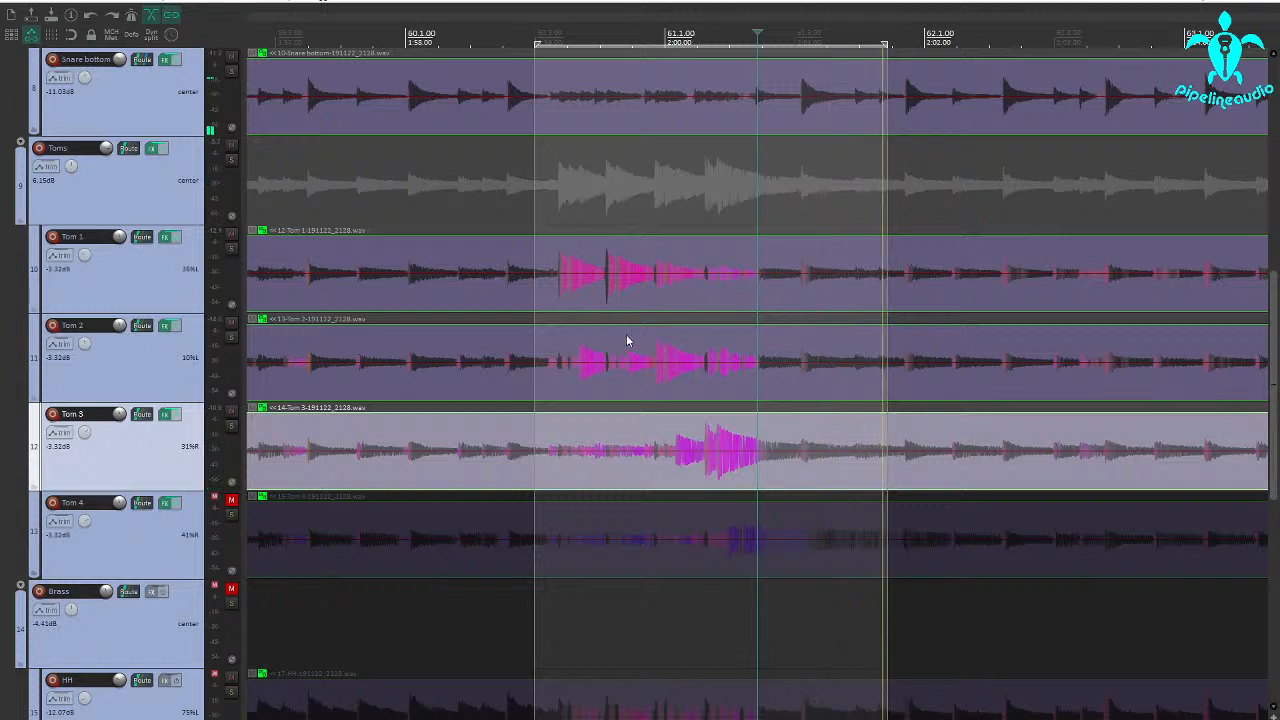
Solo Tom 2 and play it from just before its first fill hit ahead of measure 61
left_click(631, 385)
scroll(631, 384, "up", 3)
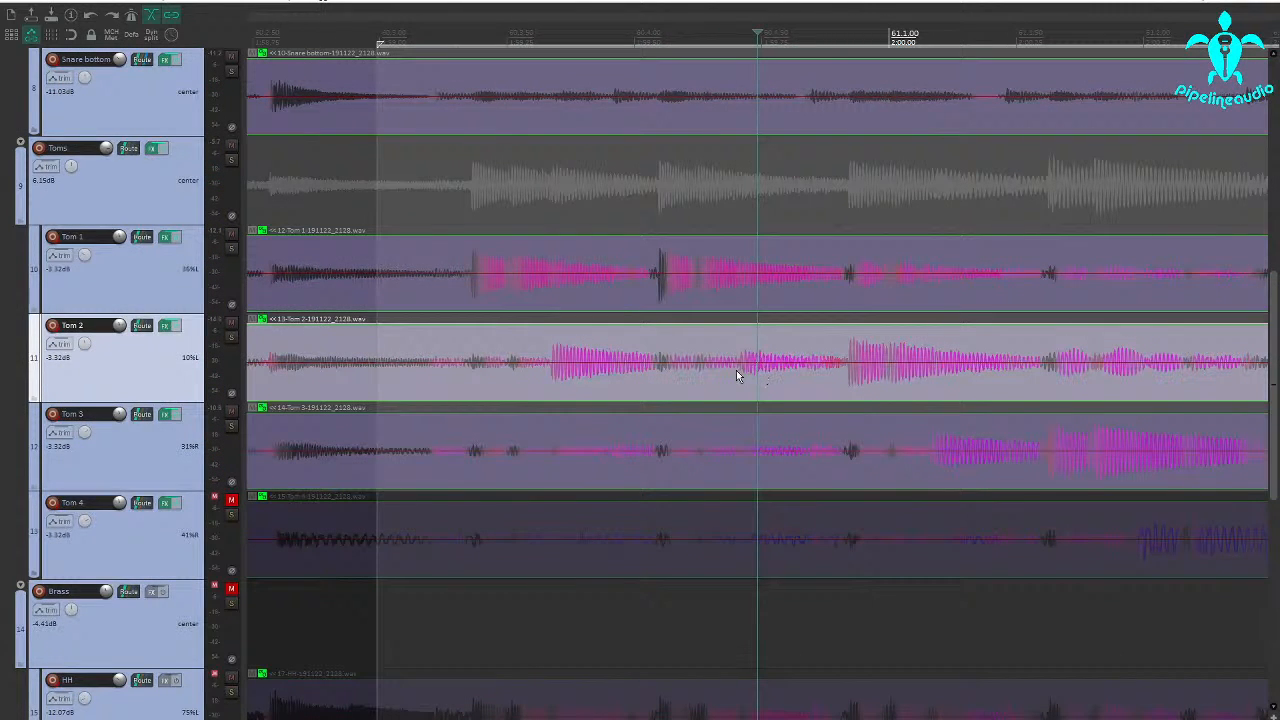
left_click(232, 338)
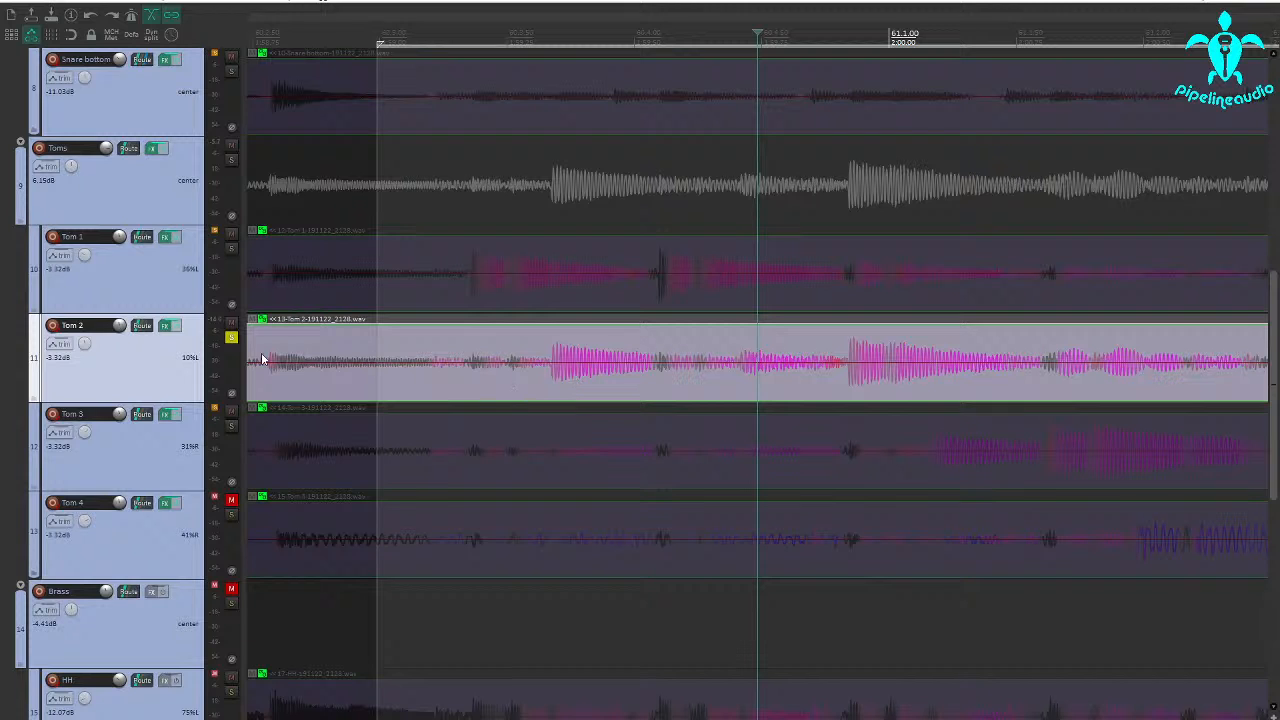
left_click(538, 375)
key("space")
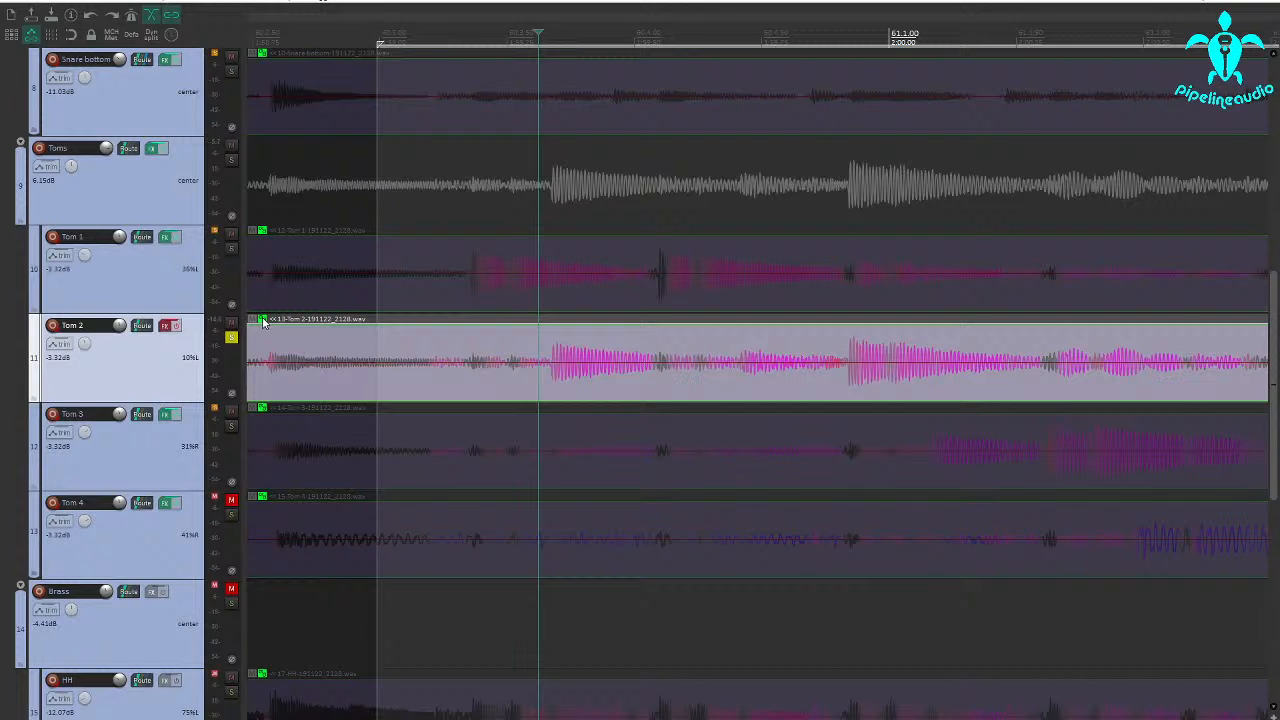
Ungroup Tom 2's item and split it on both sides of the quiet second fill hit before measure 61
left_click(263, 322)
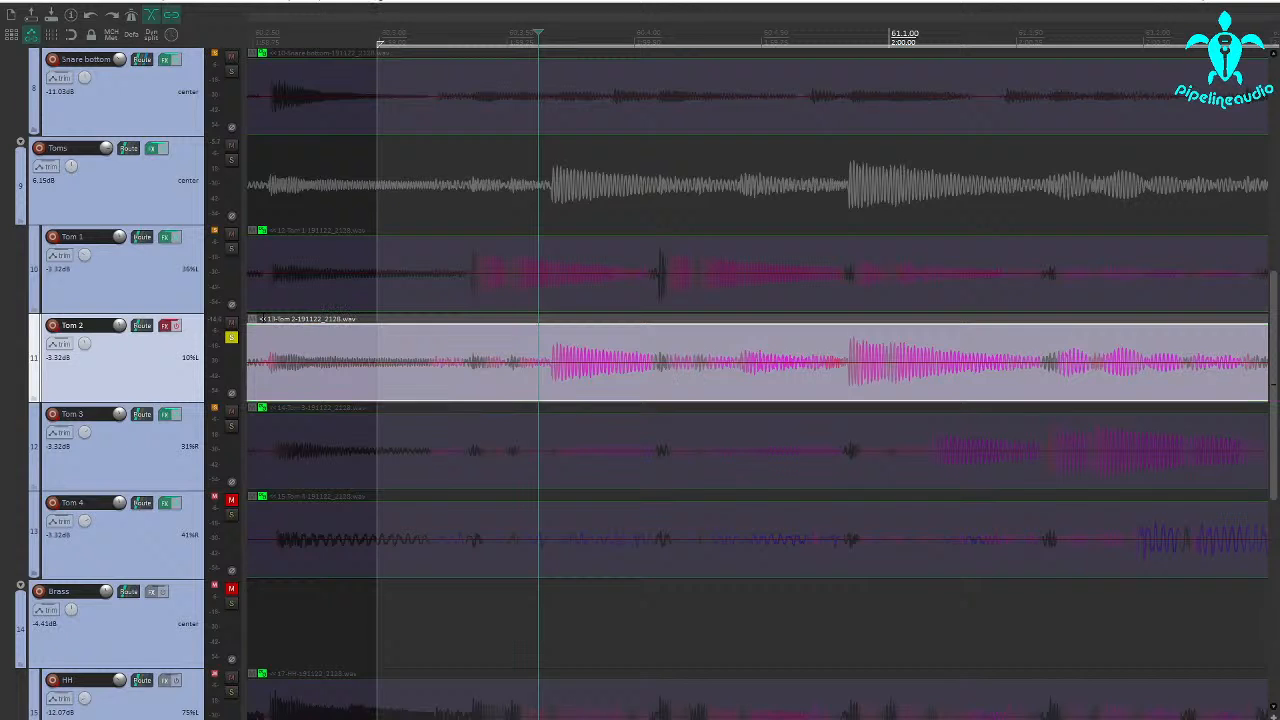
left_click(734, 376)
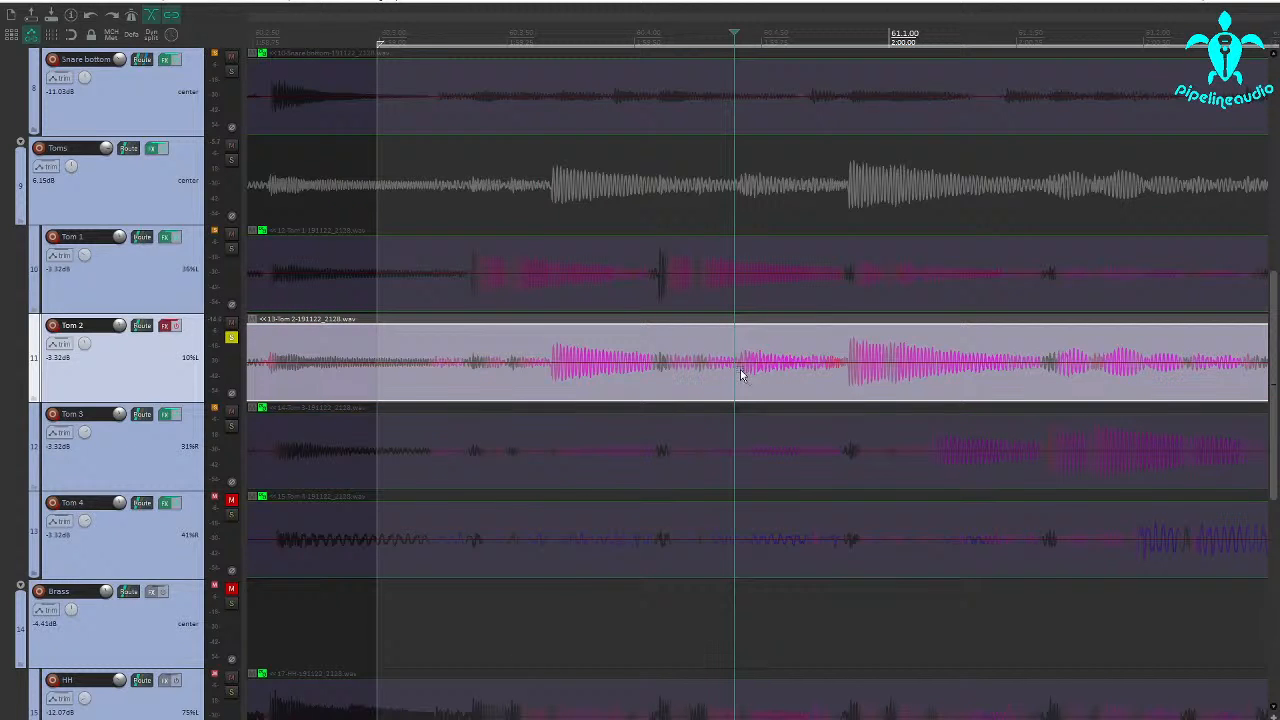
key("s")
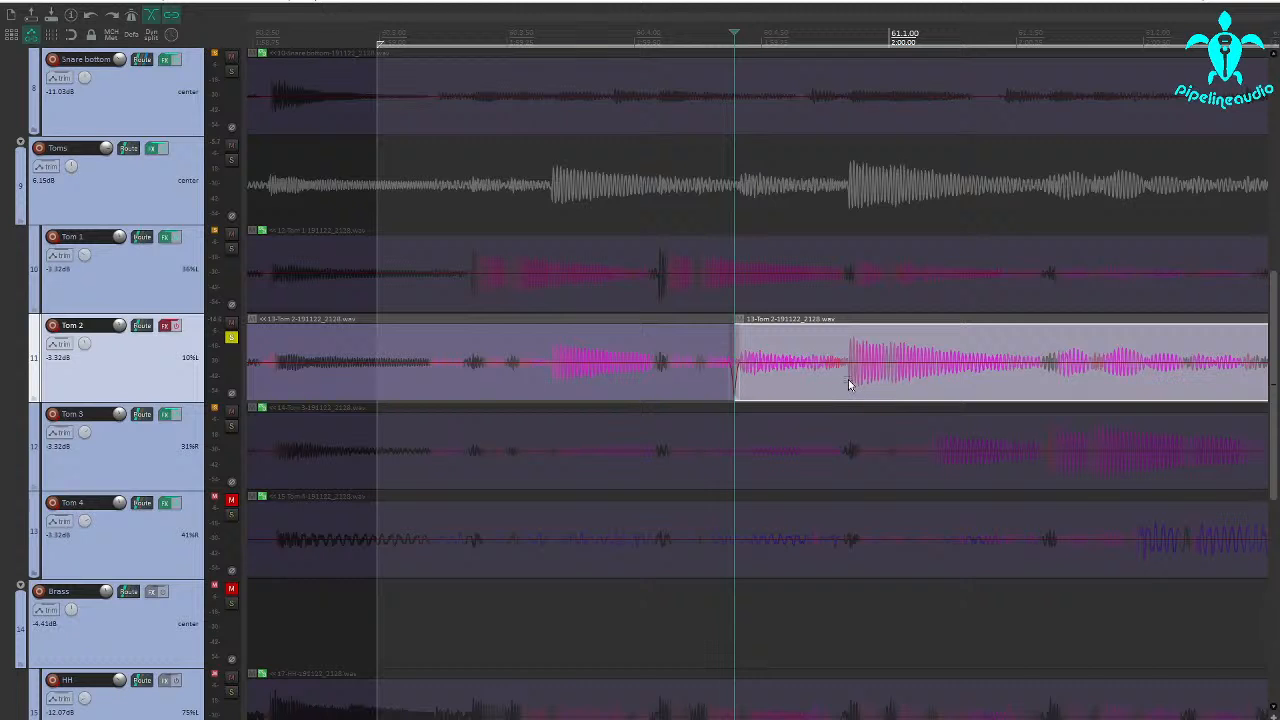
left_click(849, 381)
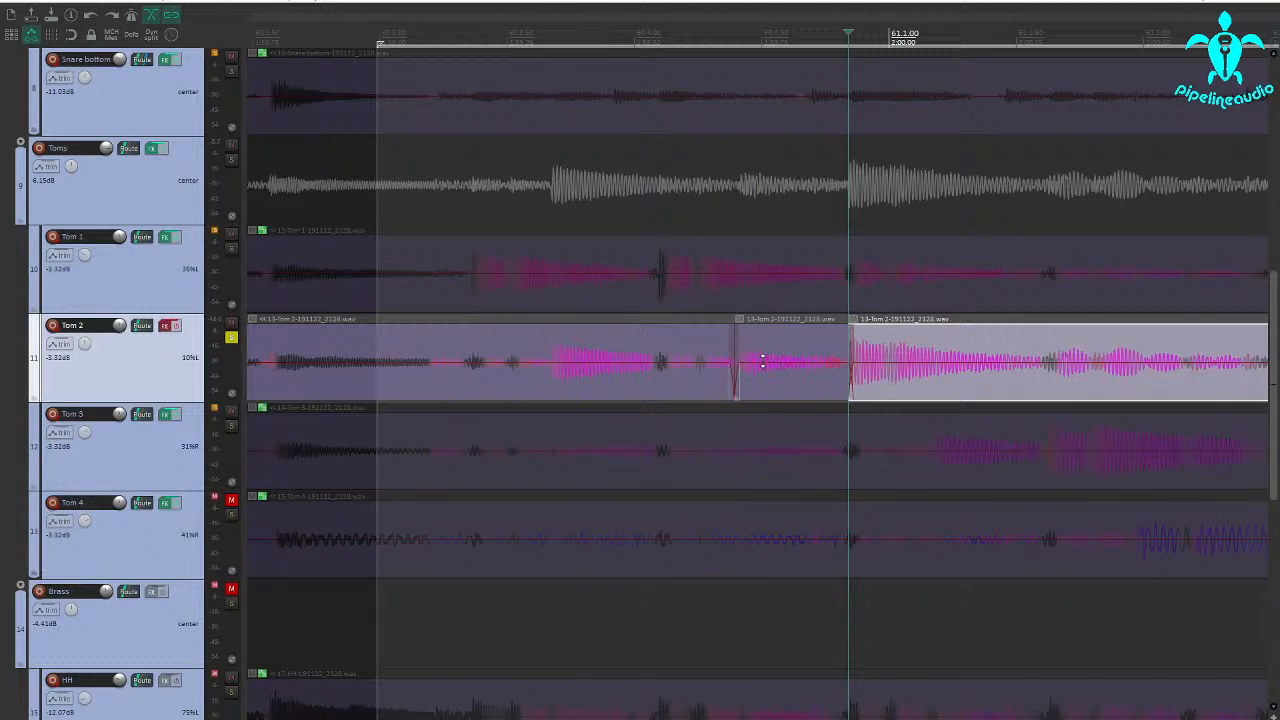
Raise the isolated Tom 2 hit's item volume to about +8 dB, and replay the fill with Tom 2 unsoloed
left_click_drag(763, 351, 766, 327)
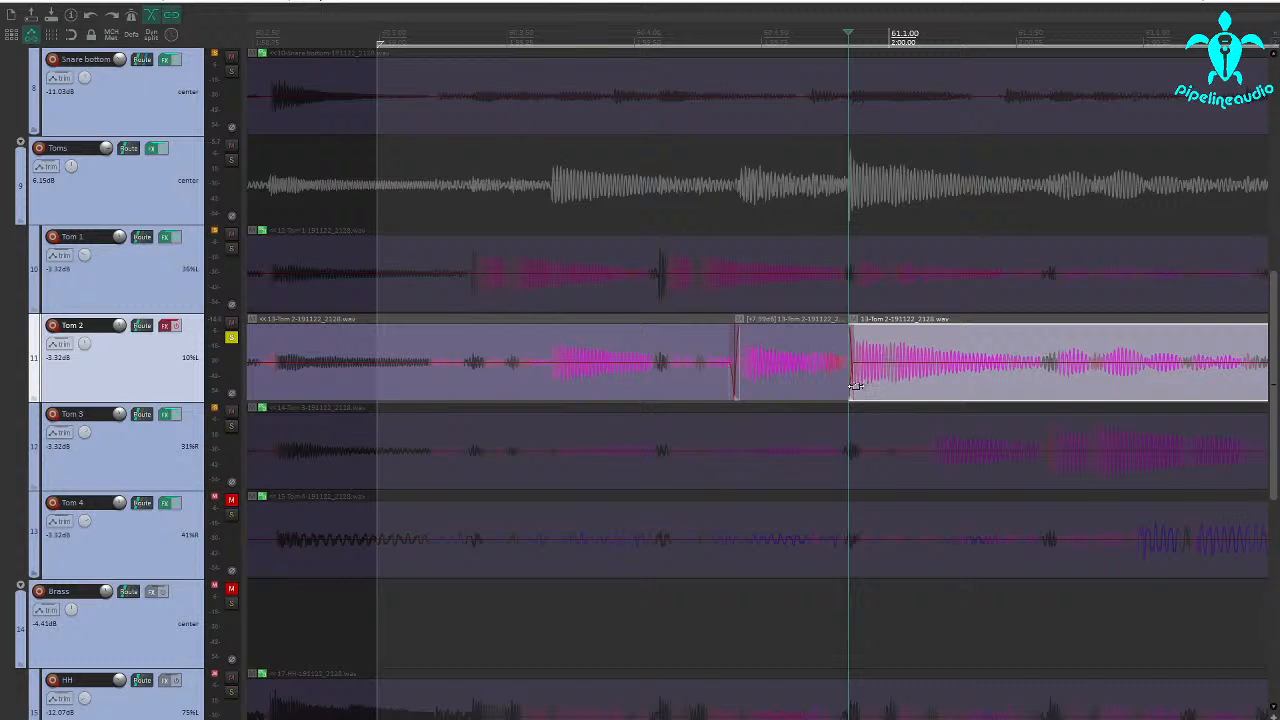
scroll(801, 382, "down", 5)
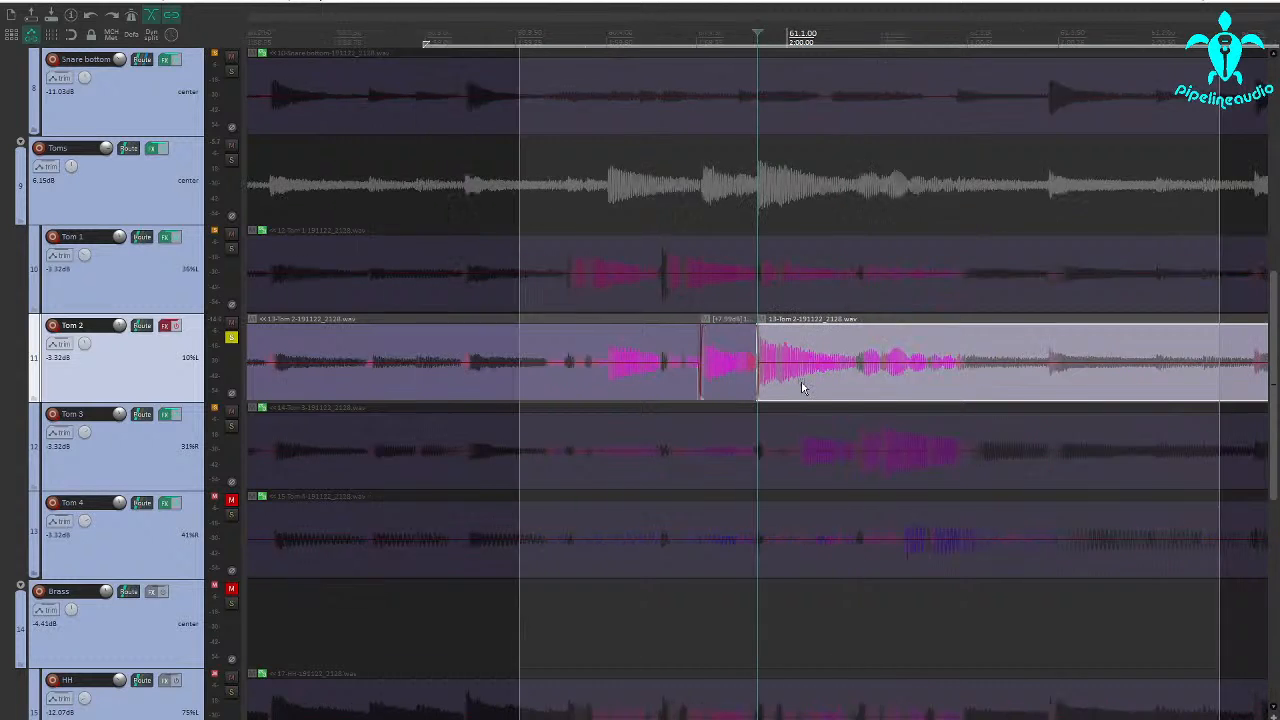
left_click(231, 338)
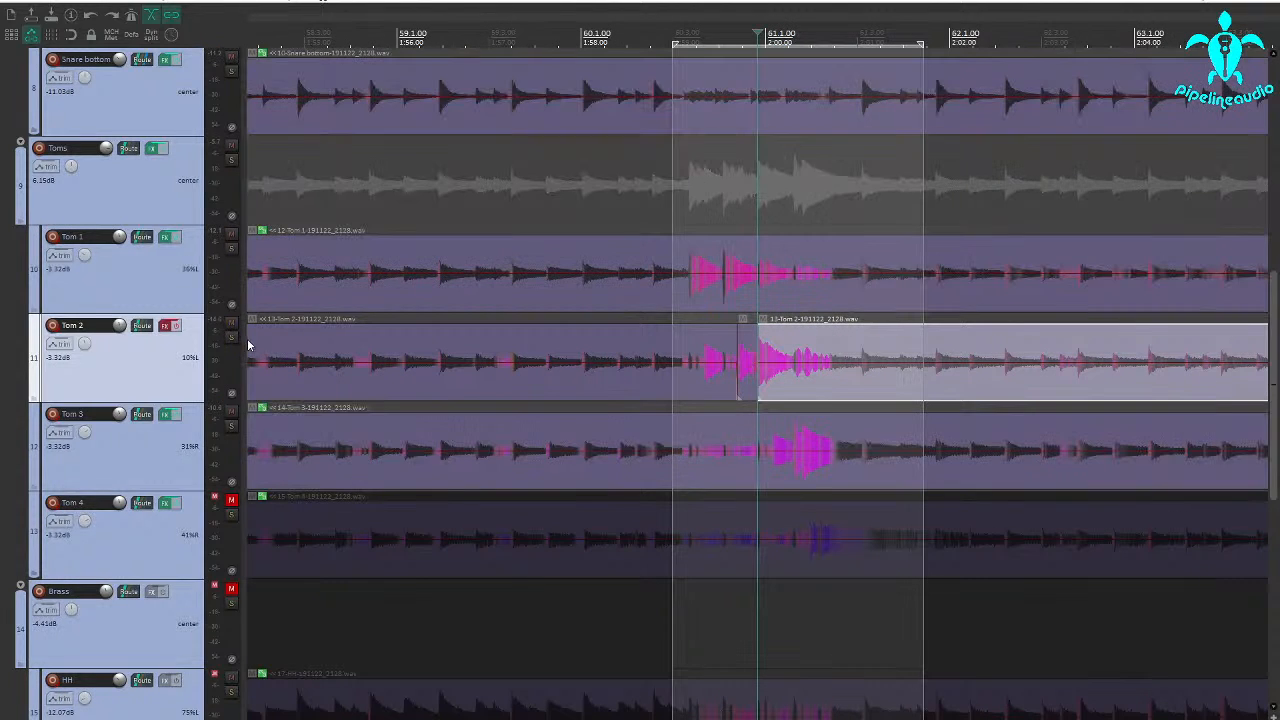
left_click(676, 380)
key("space")
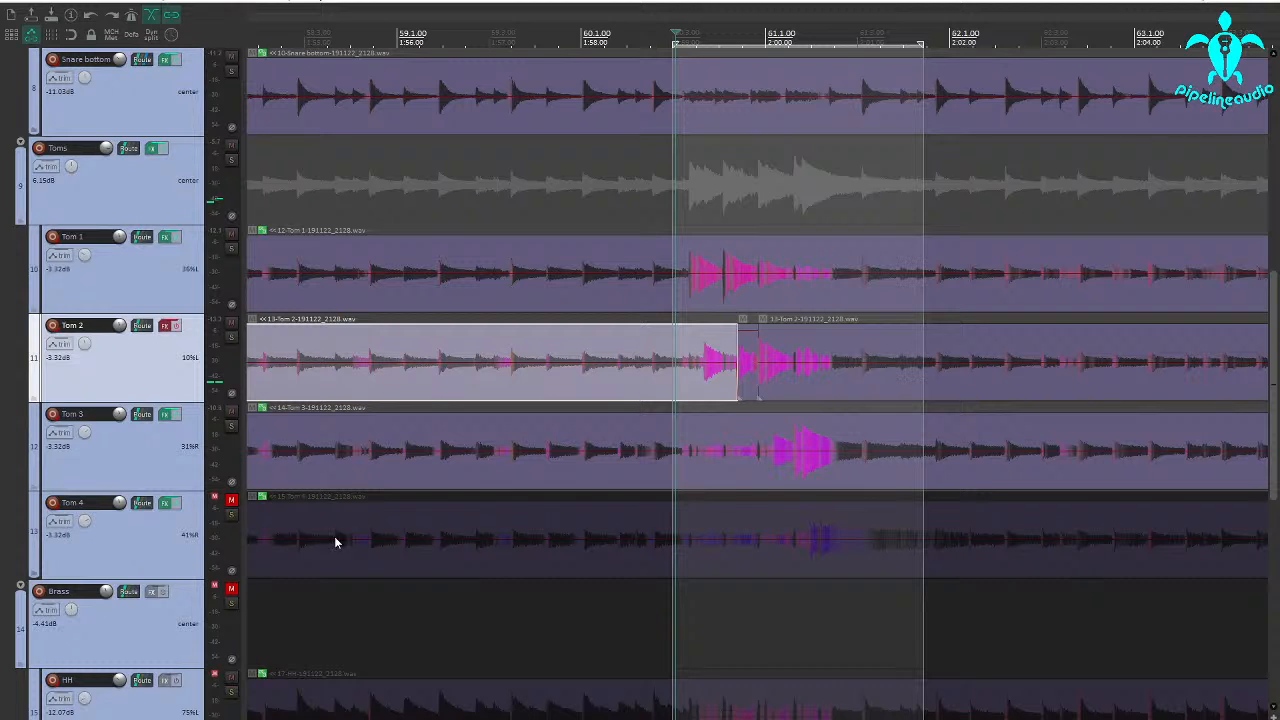
Solo Tom 4 and place the edit cursor on its fill hit in measure 61
left_click(232, 515)
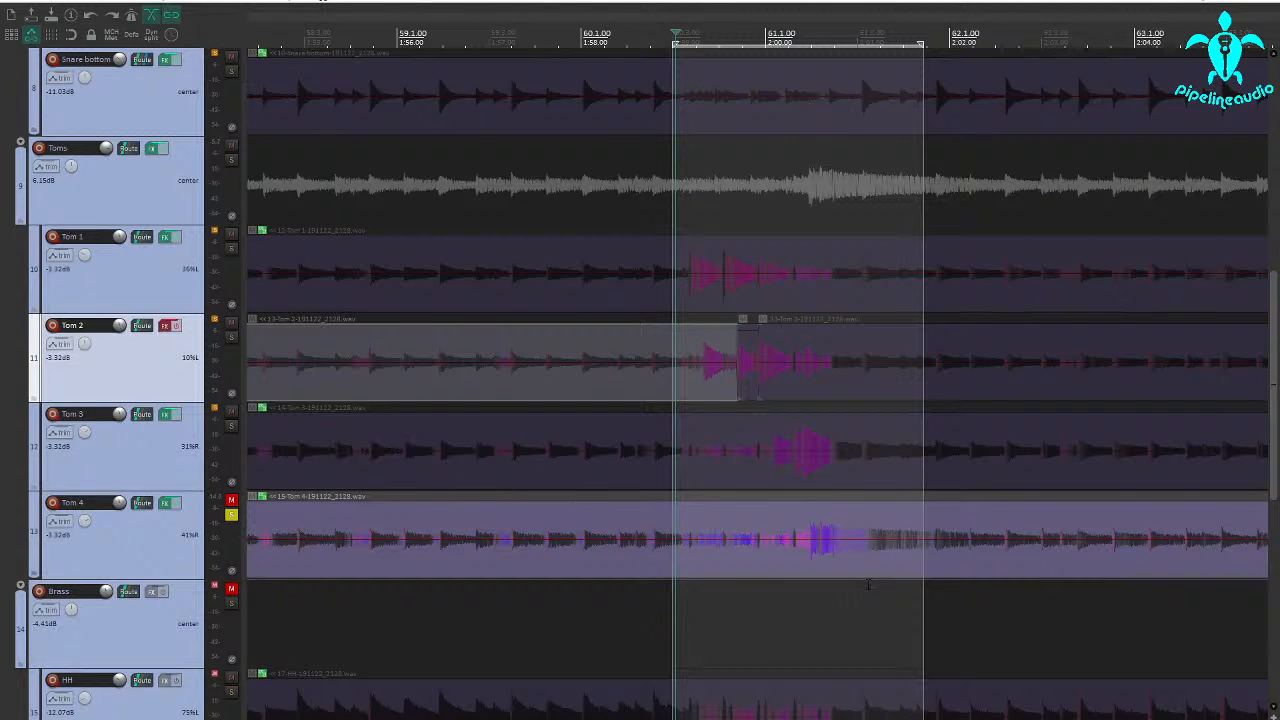
left_click(823, 552)
scroll(714, 546, "up", 5)
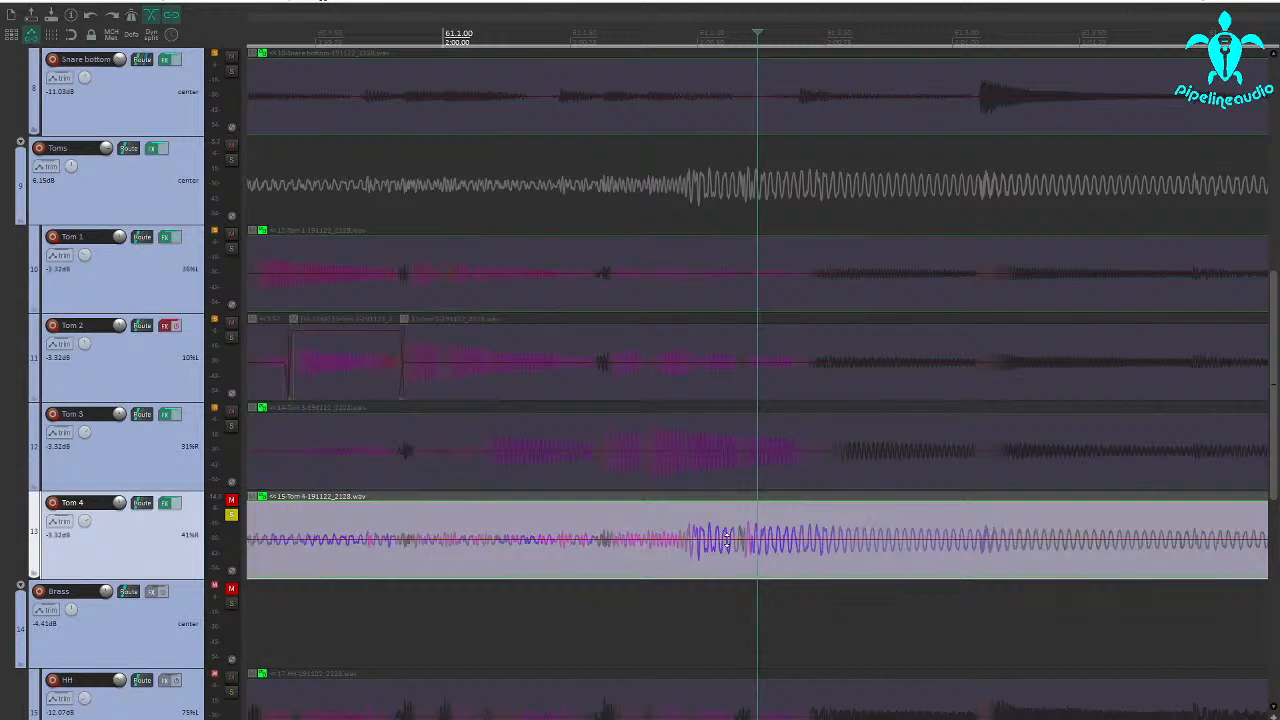
scroll(650, 548, "down", 3)
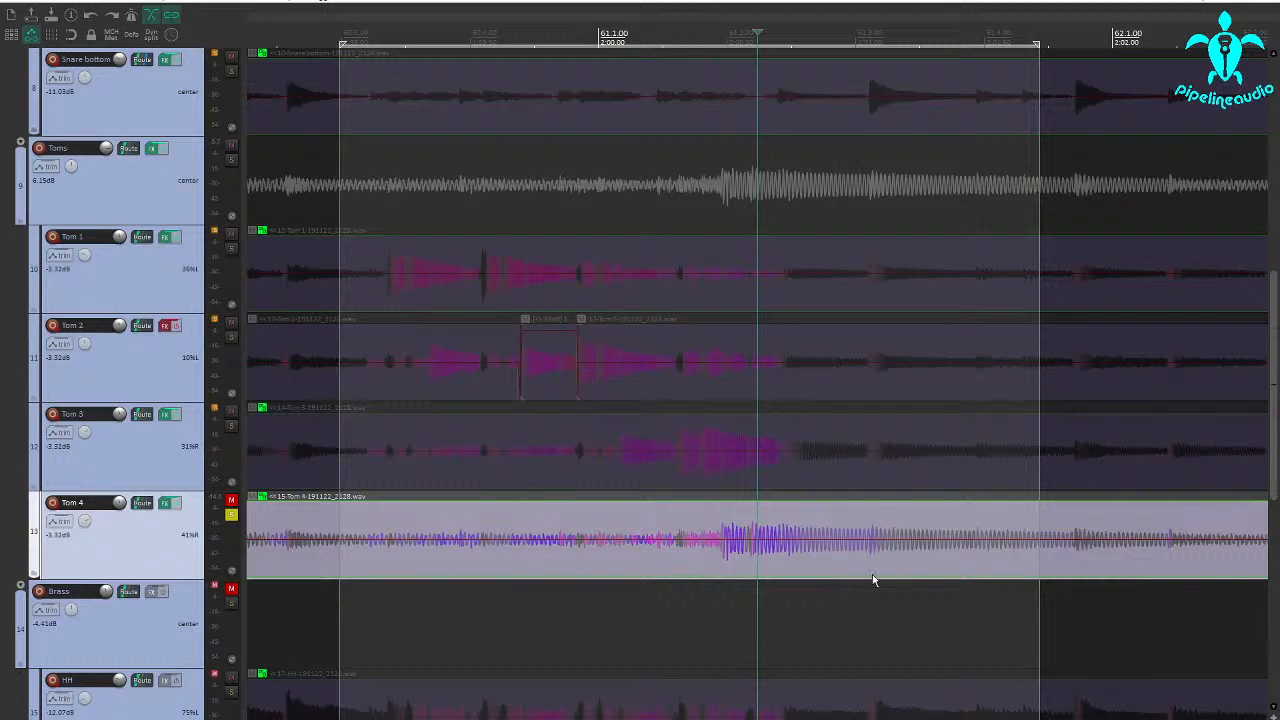
scroll(988, 541, "down", 3)
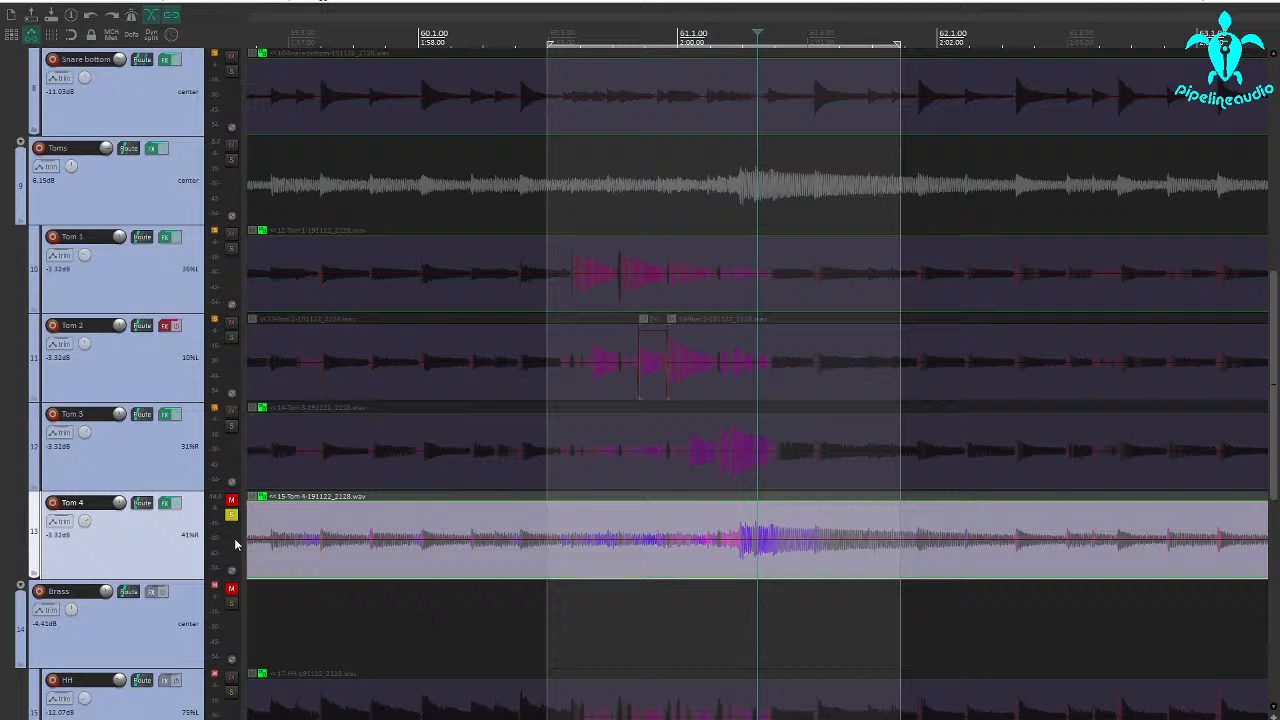
scroll(722, 538, "down", 3)
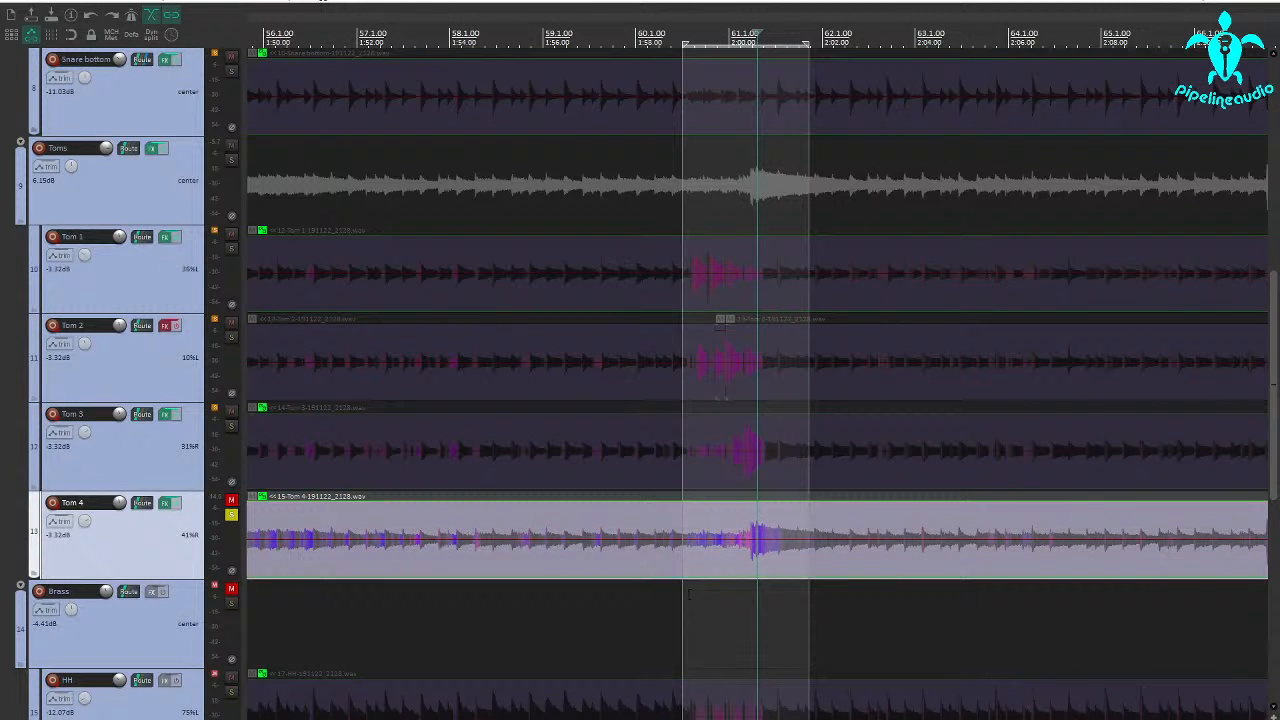
Loop Tom 4's hit from about measure 61 to just past measure 62, and audition it with its gate bypassed
left_click_drag(706, 594, 865, 590)
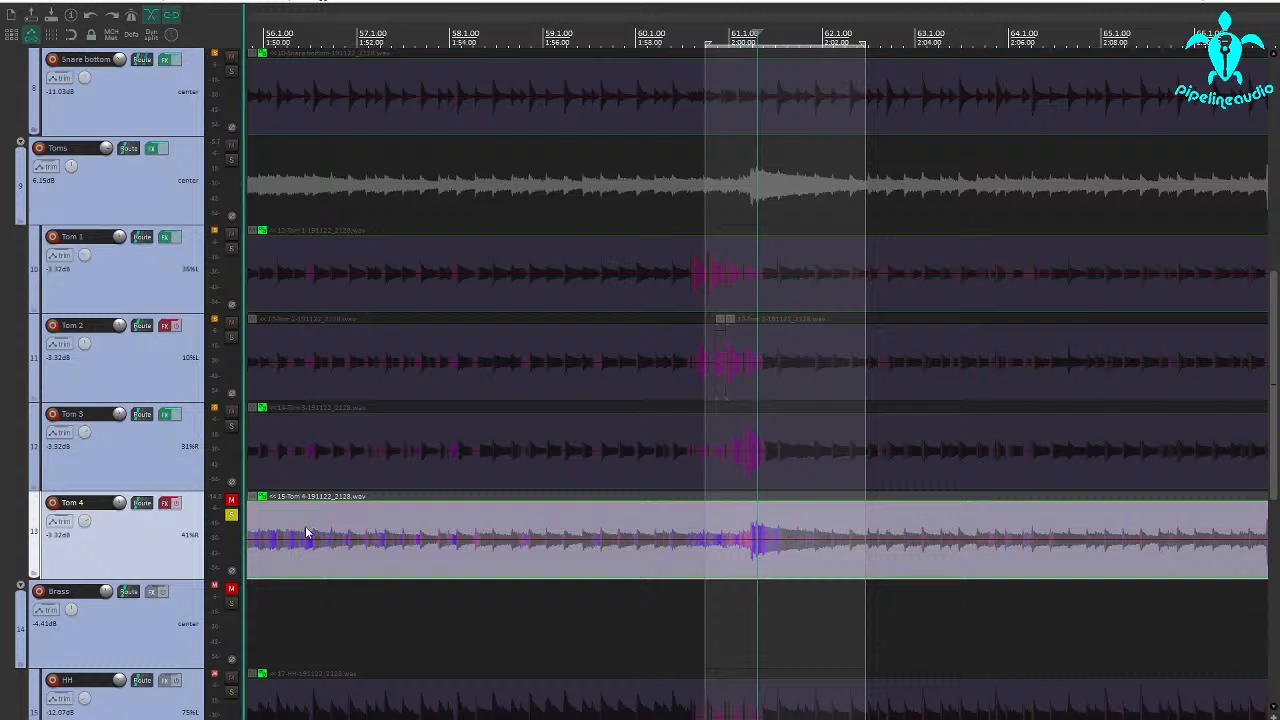
key("space")
left_click(722, 593)
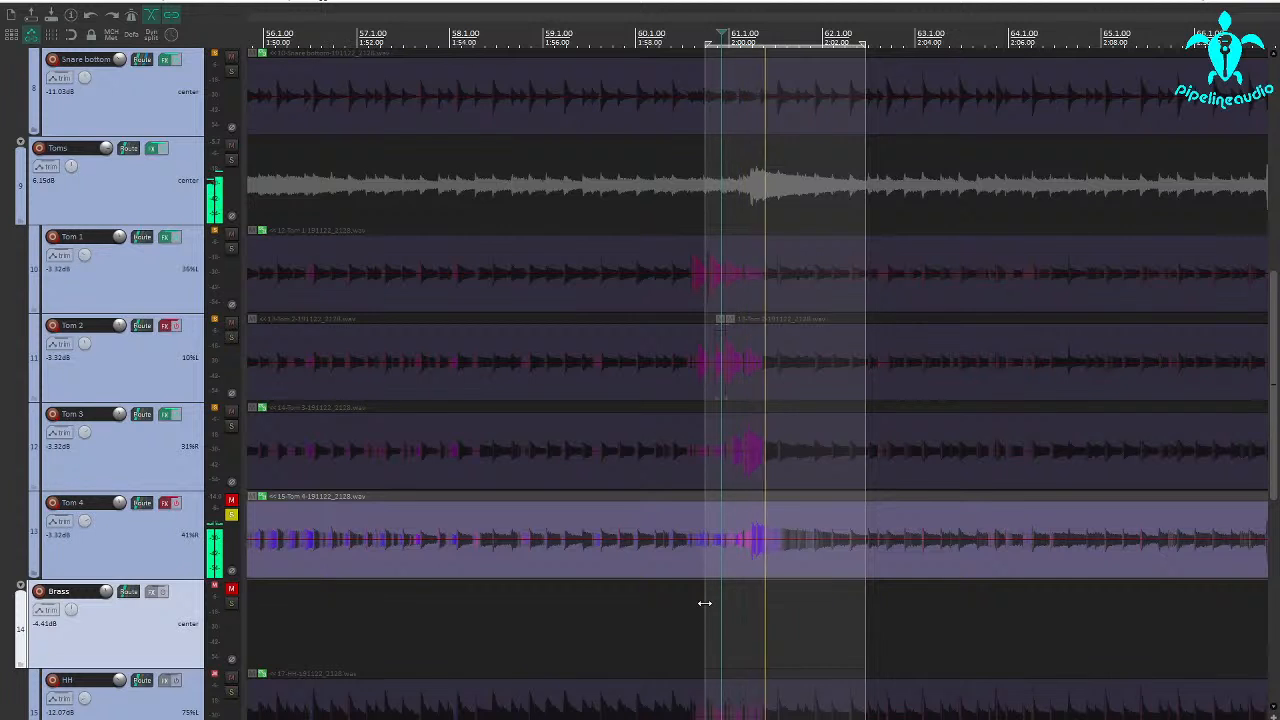
left_click_drag(705, 603, 728, 607)
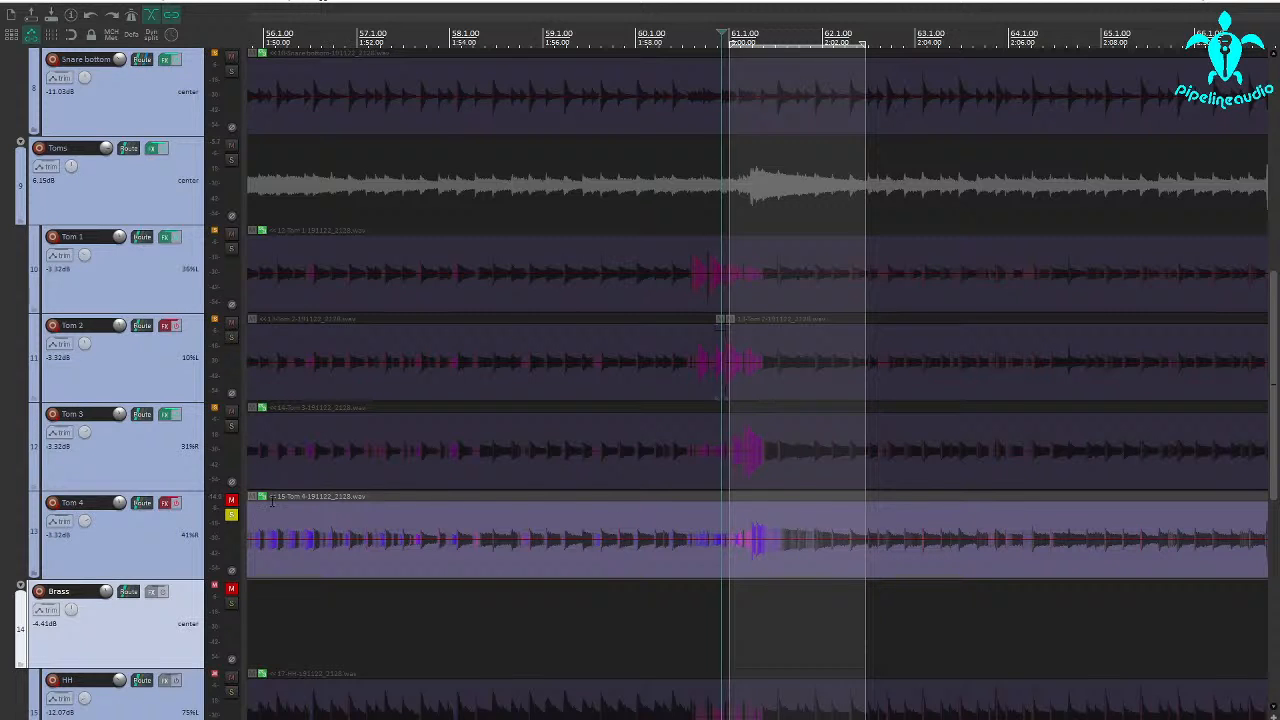
Open Tom 4's Multi Band Gate, play the loop, and turn on Key Listen
left_click(163, 507)
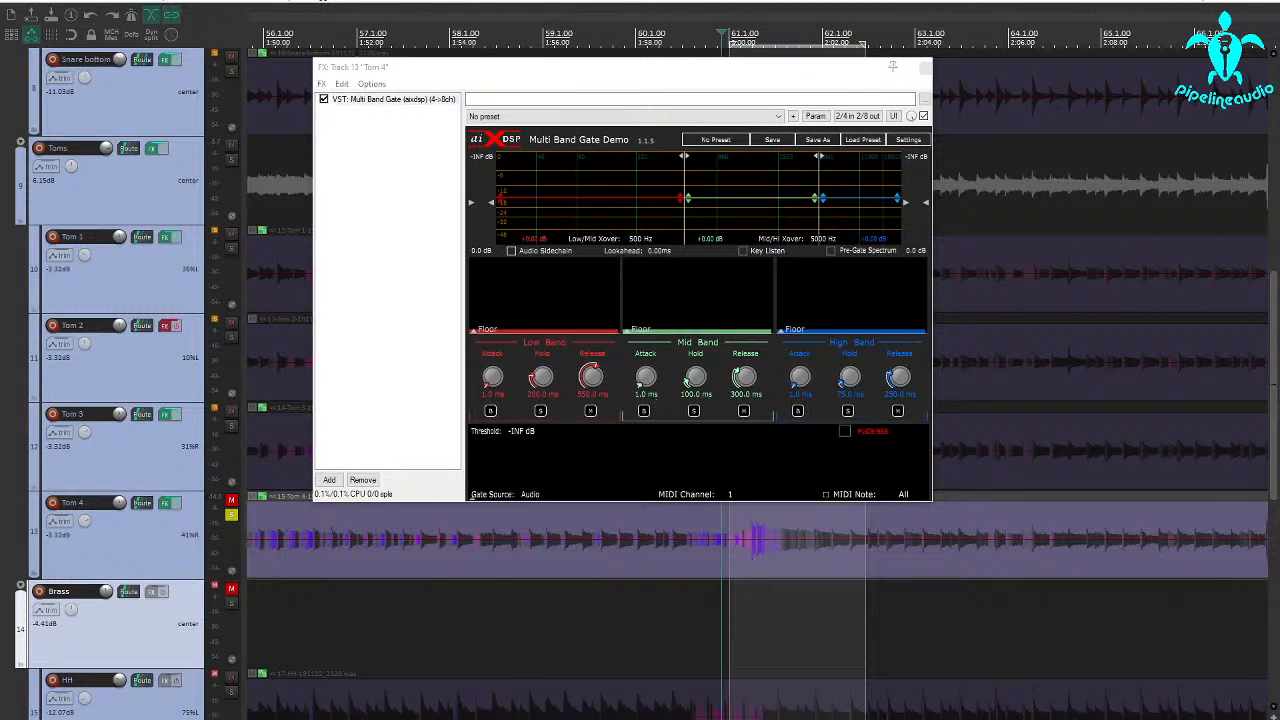
key("space")
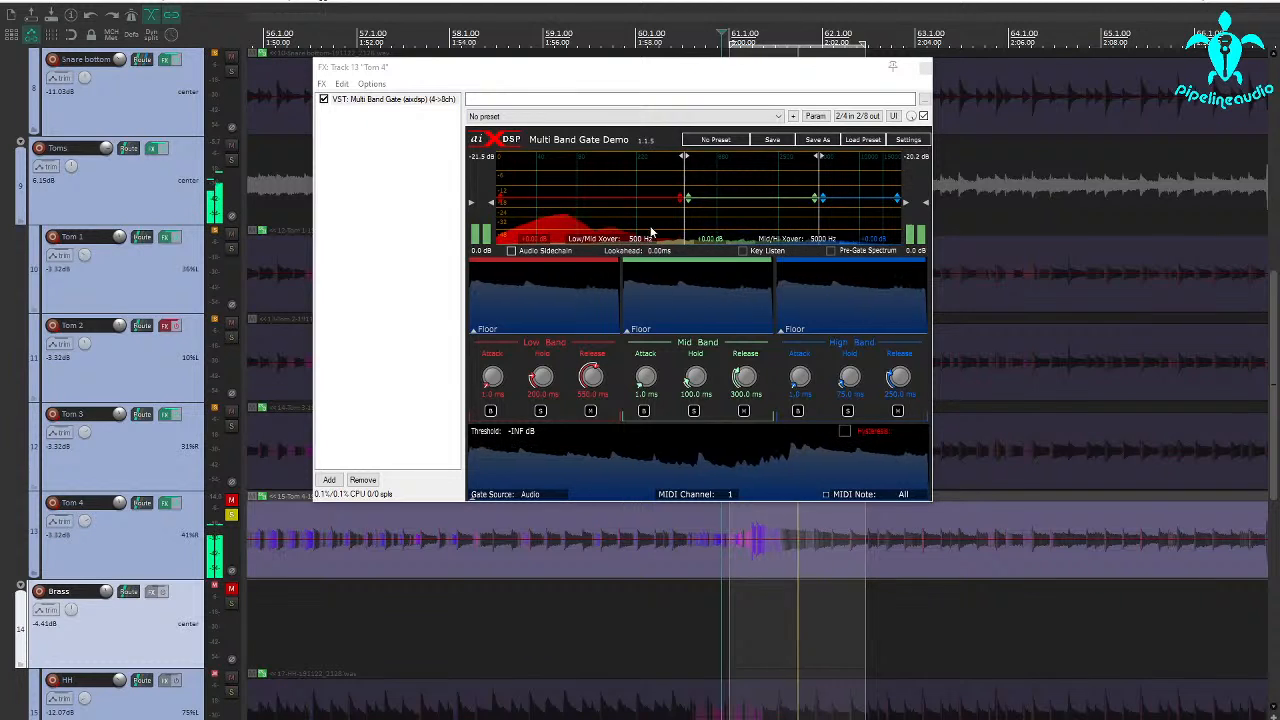
left_click(743, 251)
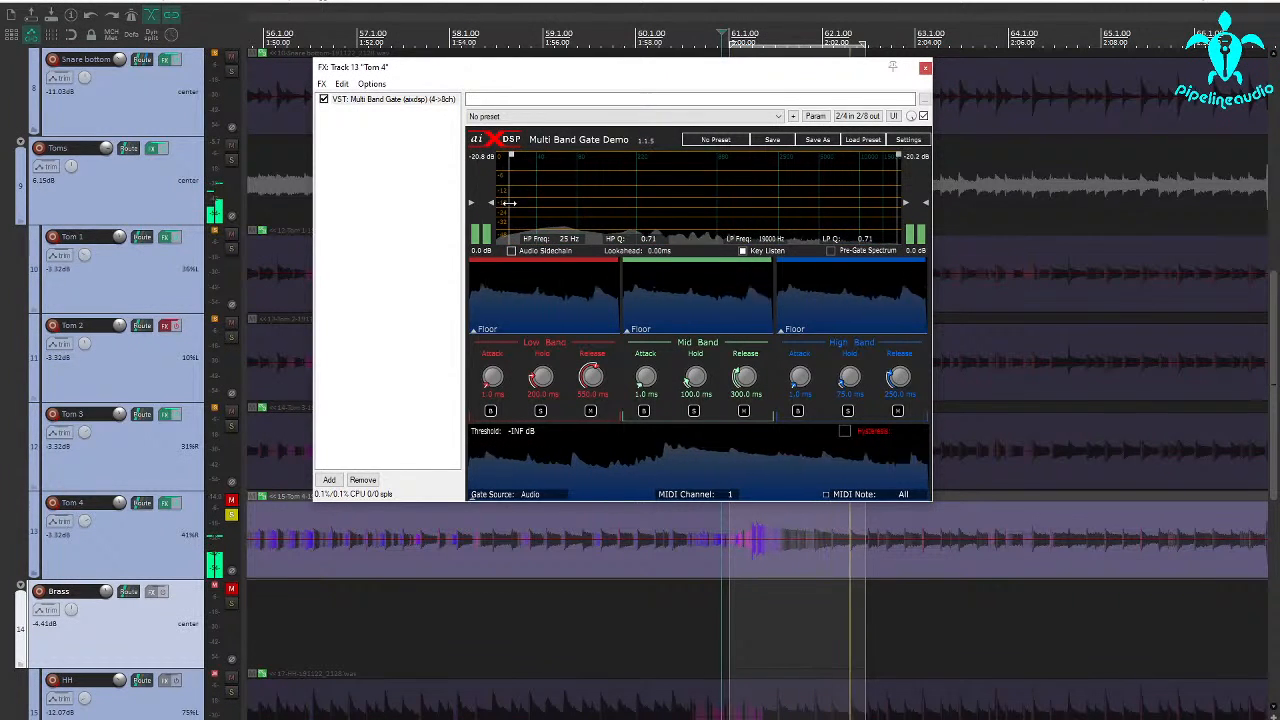
Set the key filter's high-pass to 41 Hz and its low-pass to 95 Hz, and turn Key Listen off
left_click_drag(510, 202, 553, 198)
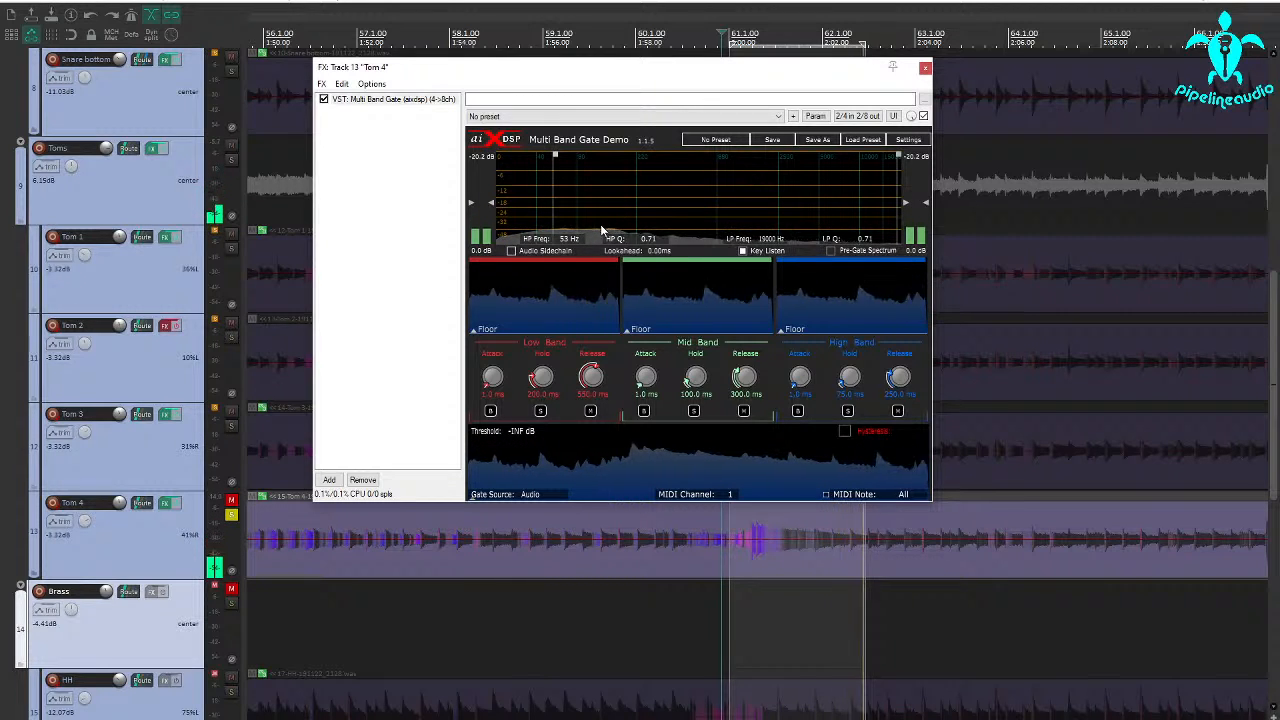
left_click_drag(834, 237, 586, 224)
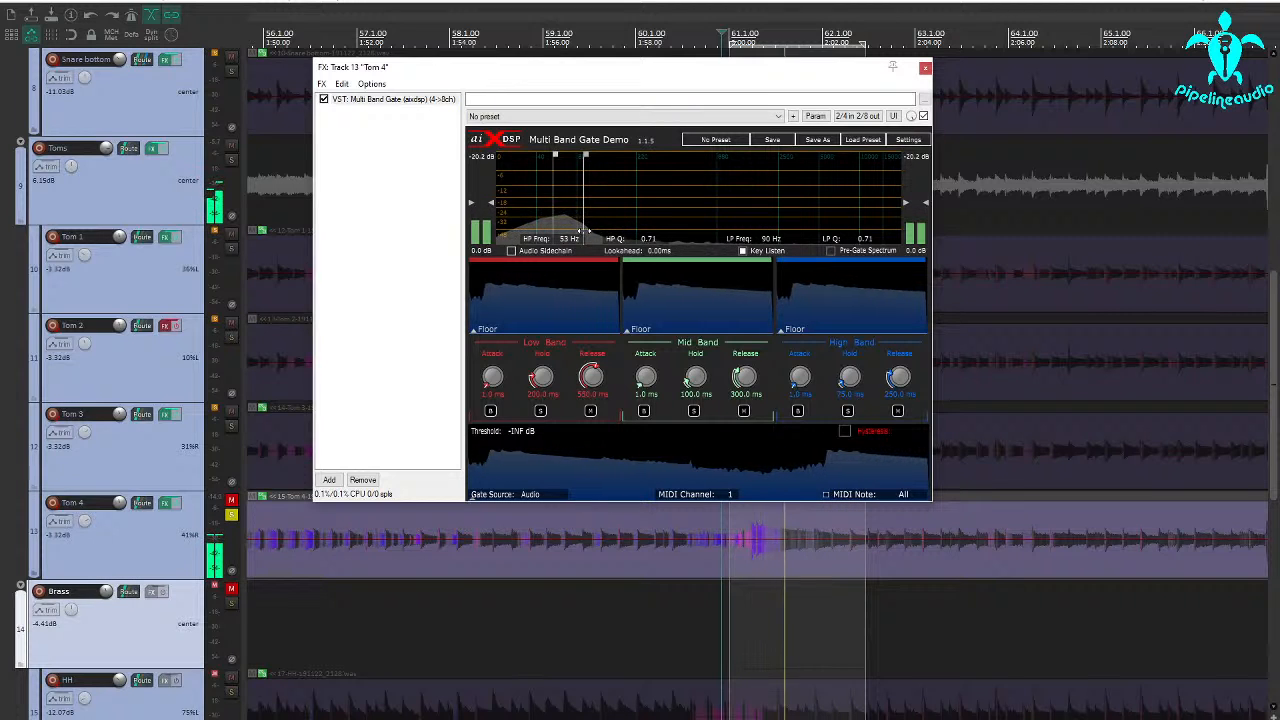
left_click_drag(586, 224, 537, 226)
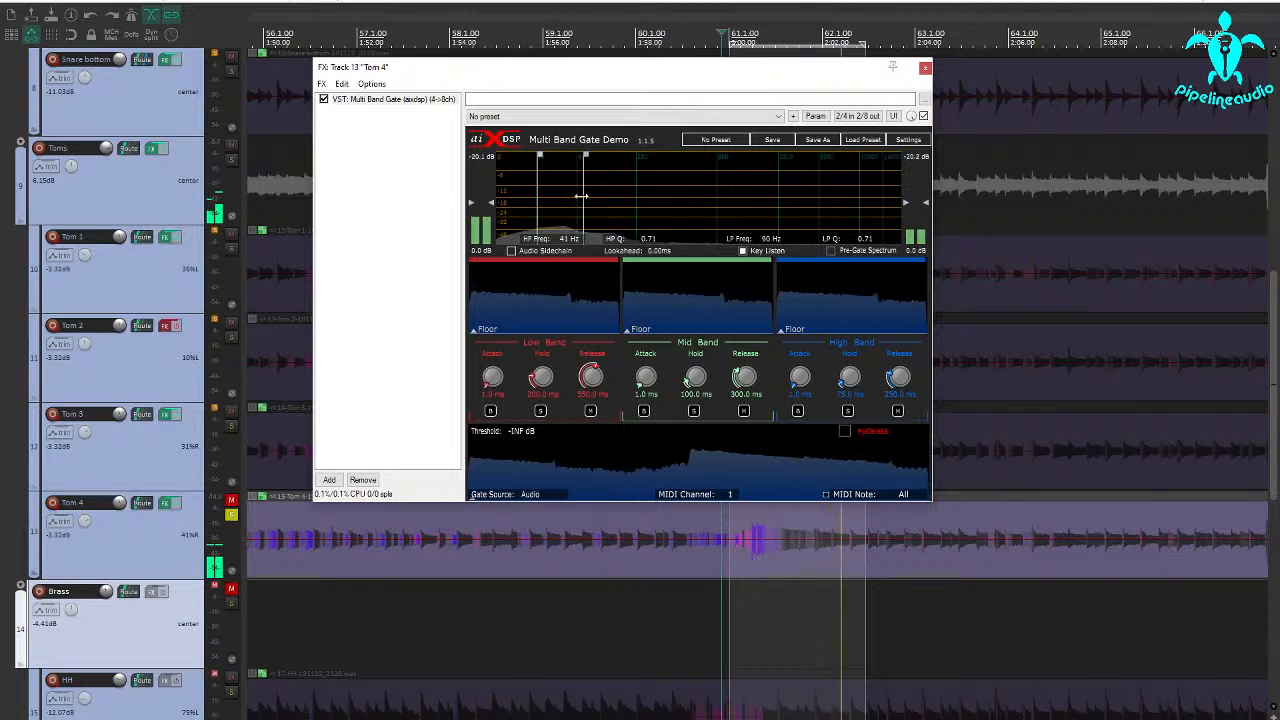
left_click_drag(585, 228, 838, 226)
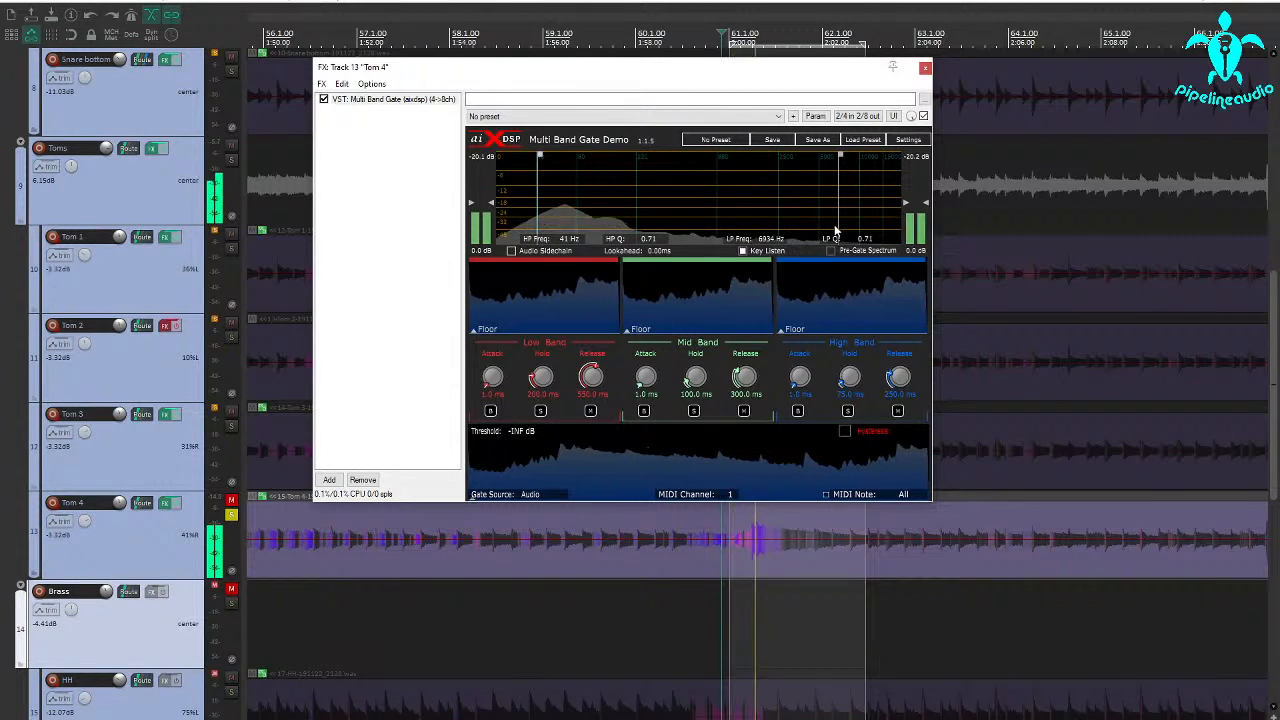
left_click_drag(835, 224, 588, 210)
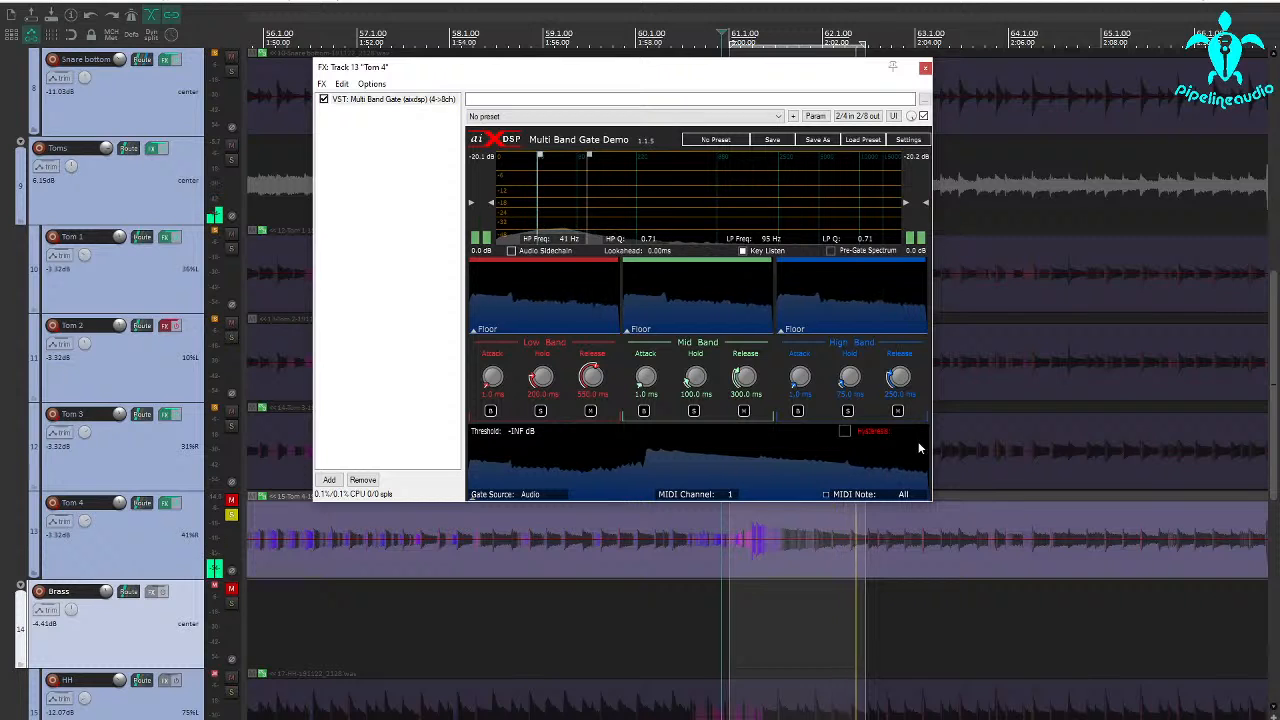
left_click(743, 250)
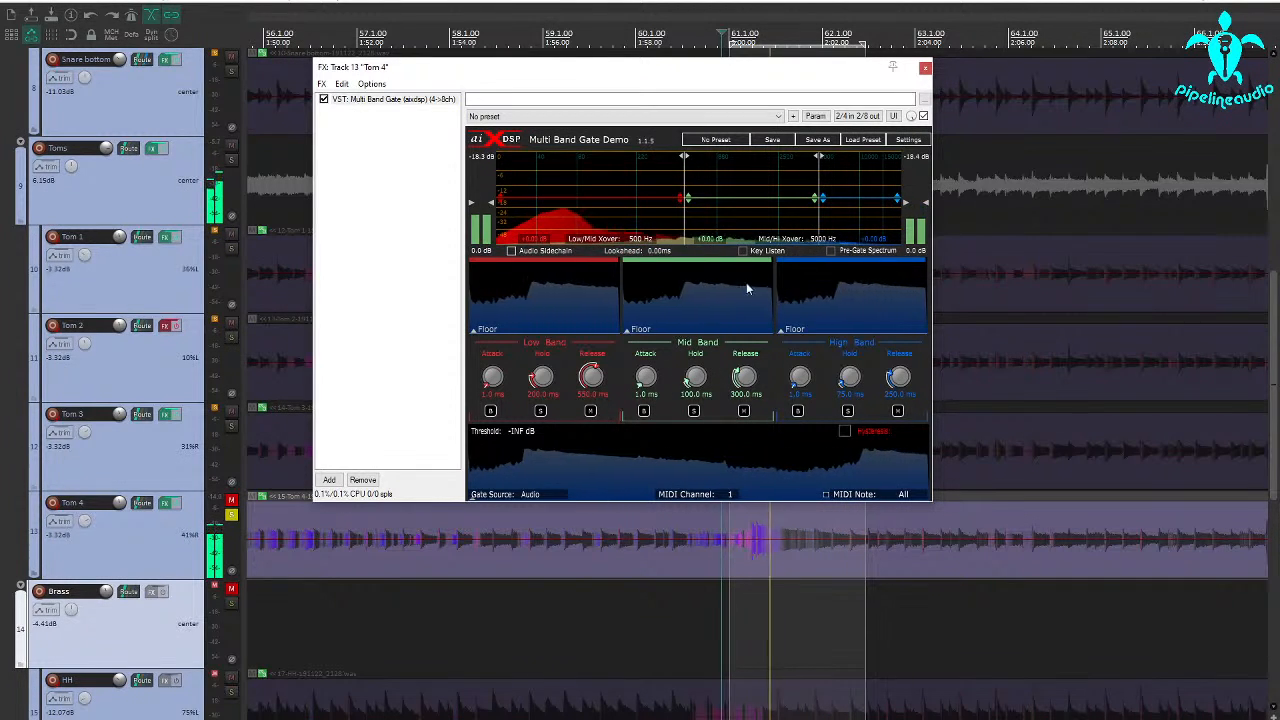
Solo the high band, and set the Mid/Hi crossover to 1045 Hz and the gate threshold to -26.9 dB
left_click(847, 410)
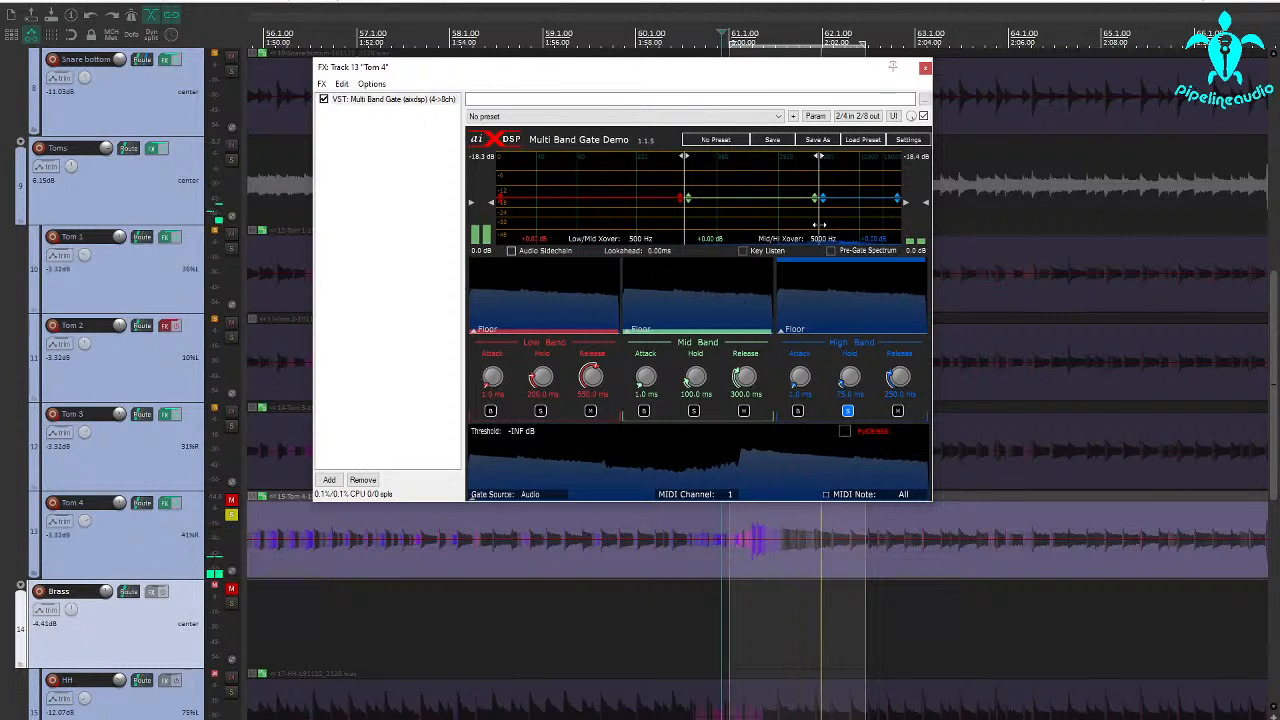
left_click_drag(818, 226, 728, 223)
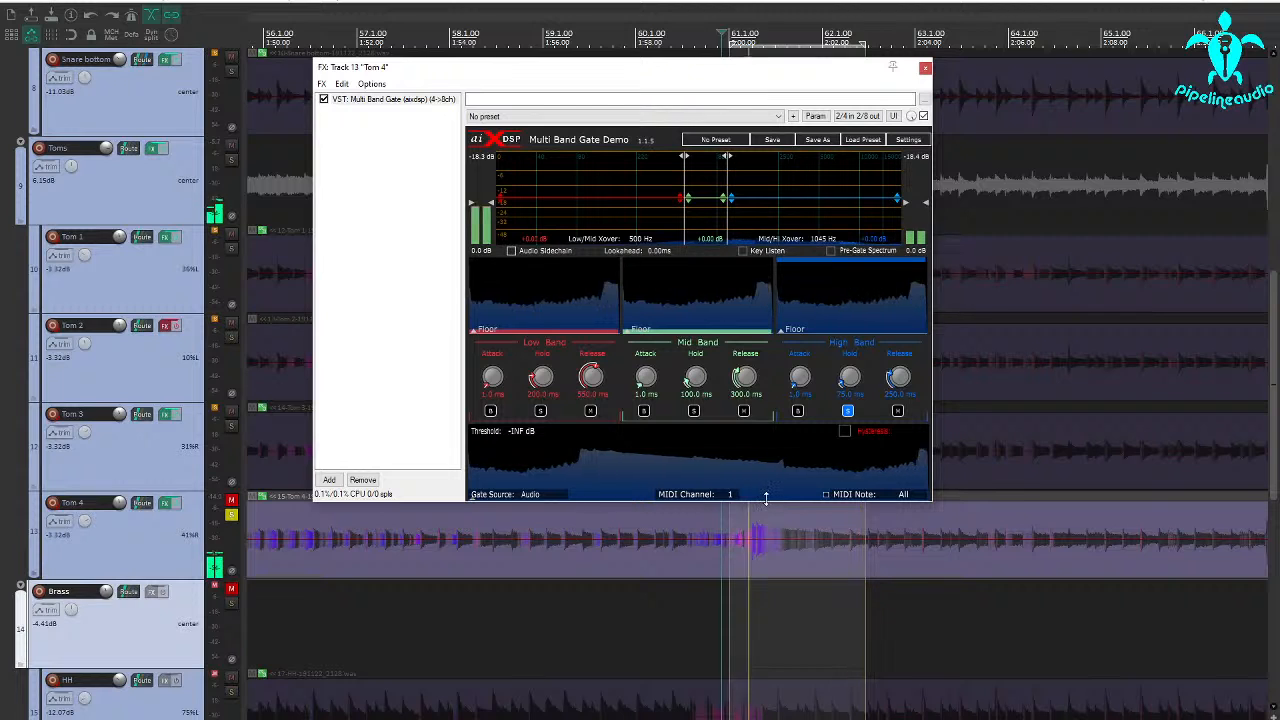
left_click_drag(766, 497, 766, 452)
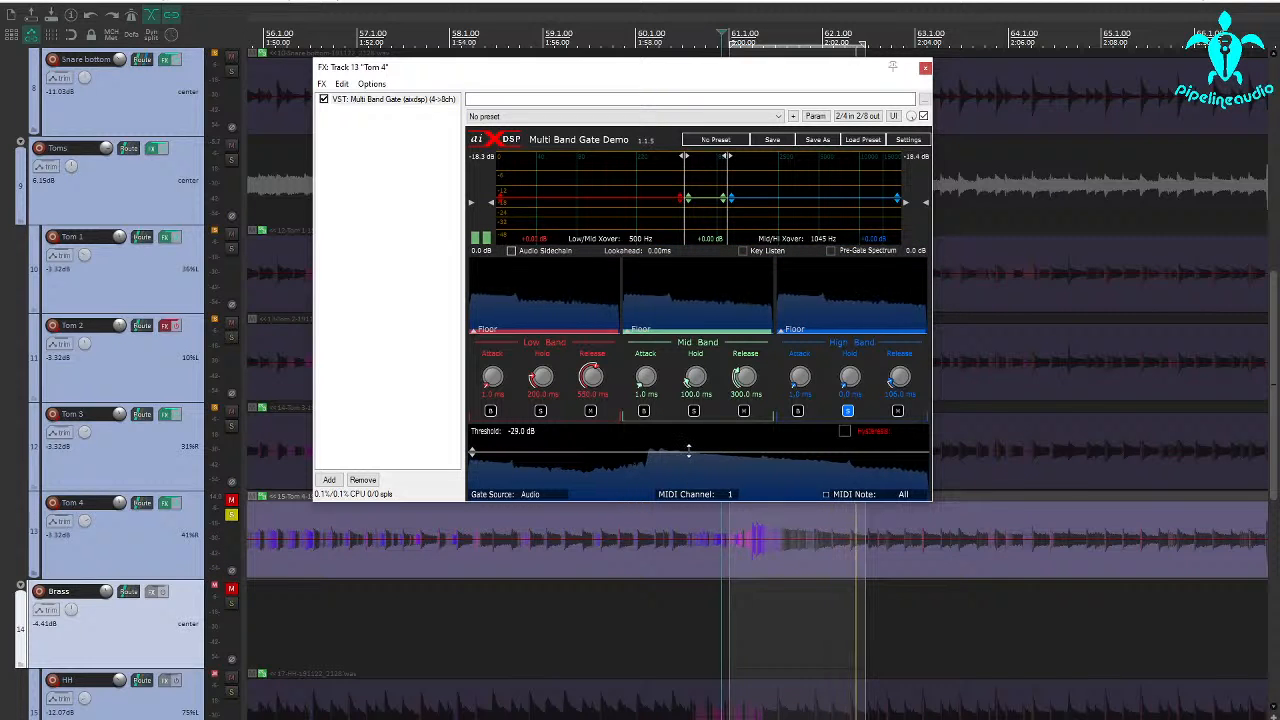
left_click_drag(690, 451, 690, 449)
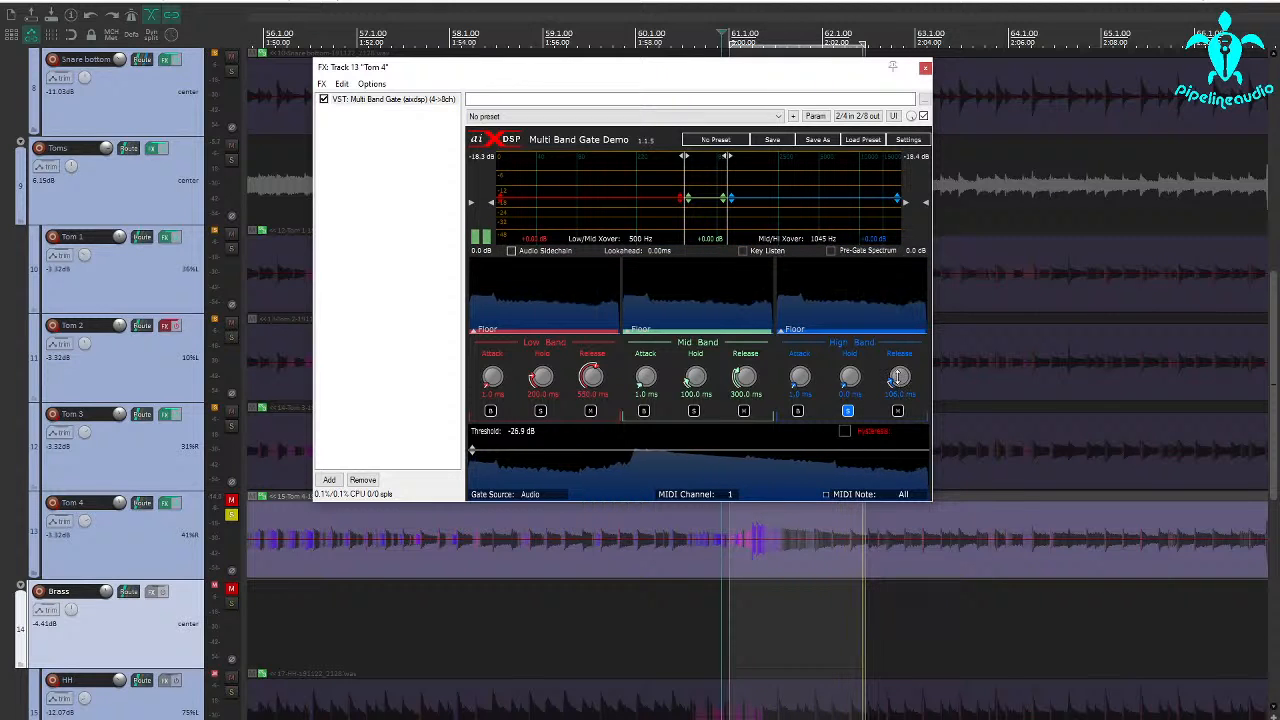
Tune the high band to 0 ms attack, 0 ms hold and about 268 ms release, and raise its gain
left_click_drag(849, 368, 849, 363)
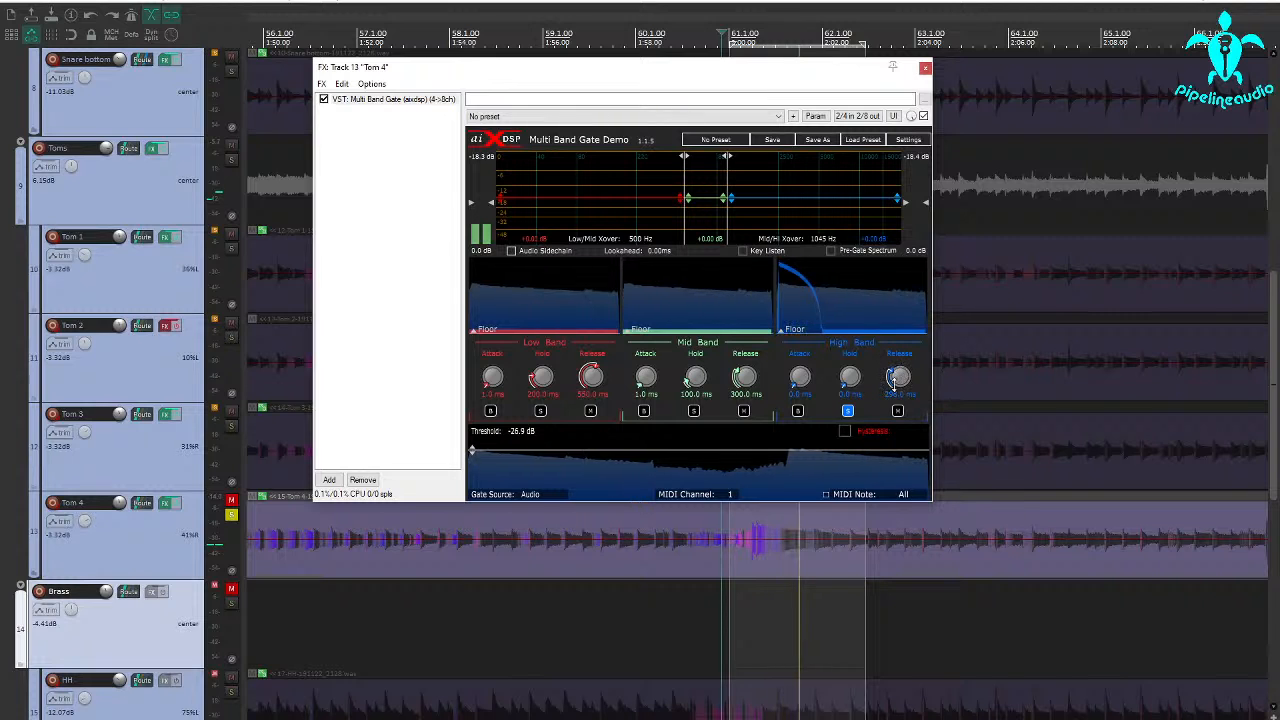
left_click_drag(903, 383, 899, 384)
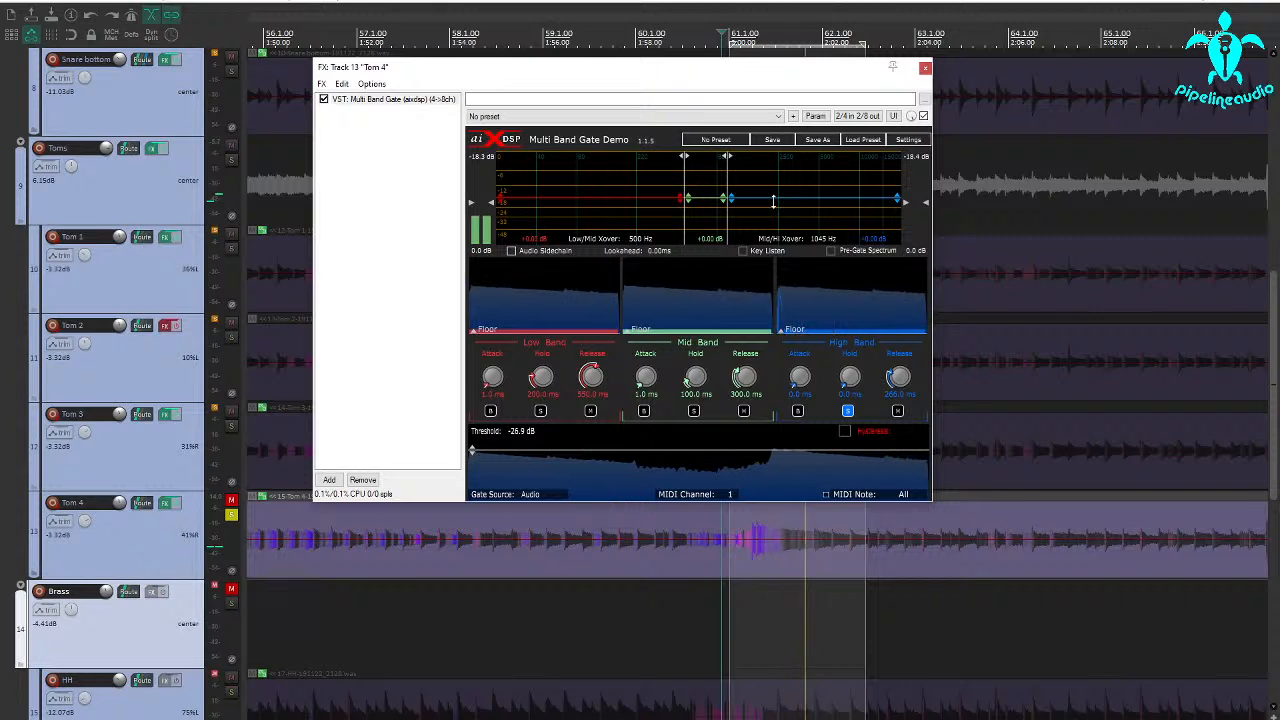
left_click_drag(769, 200, 769, 181)
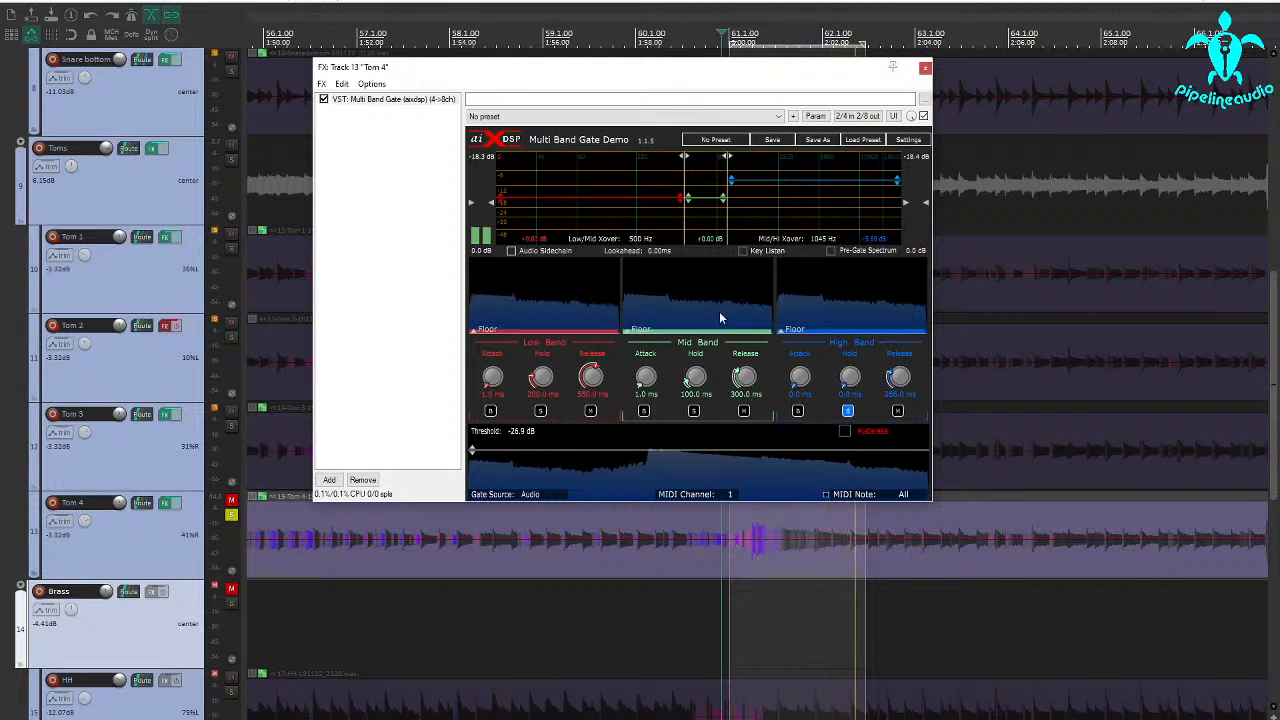
Set the Low/Mid crossover to 113 Hz and, with the low band soloed, lengthen its hold to about 396 ms; end with the solo off
left_click_drag(686, 230, 607, 230)
left_click(540, 411)
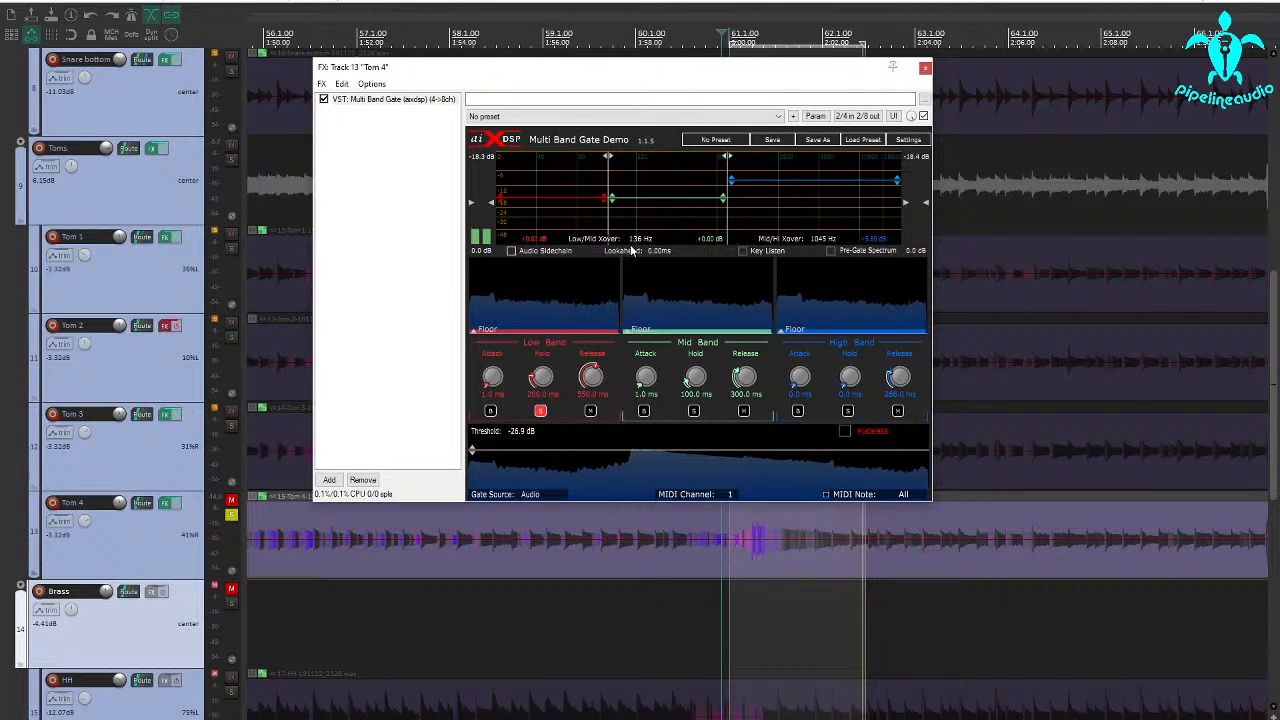
left_click_drag(608, 216, 598, 218)
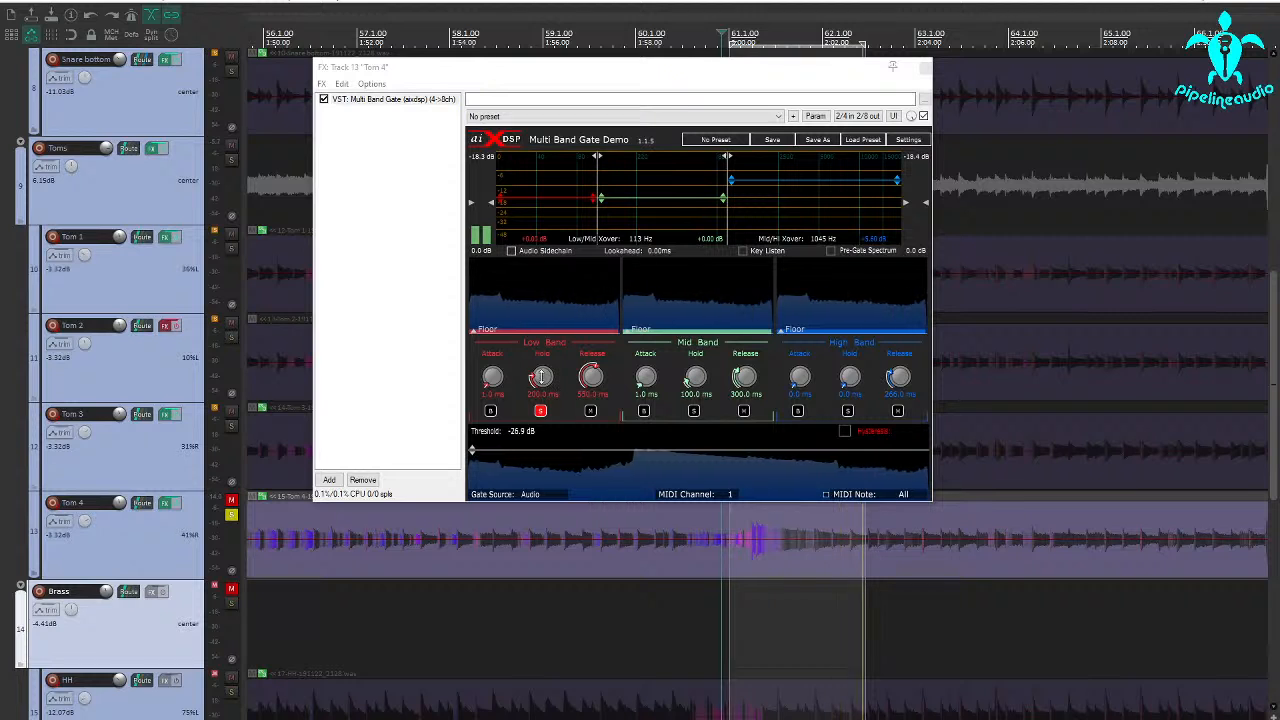
left_click_drag(541, 376, 541, 365)
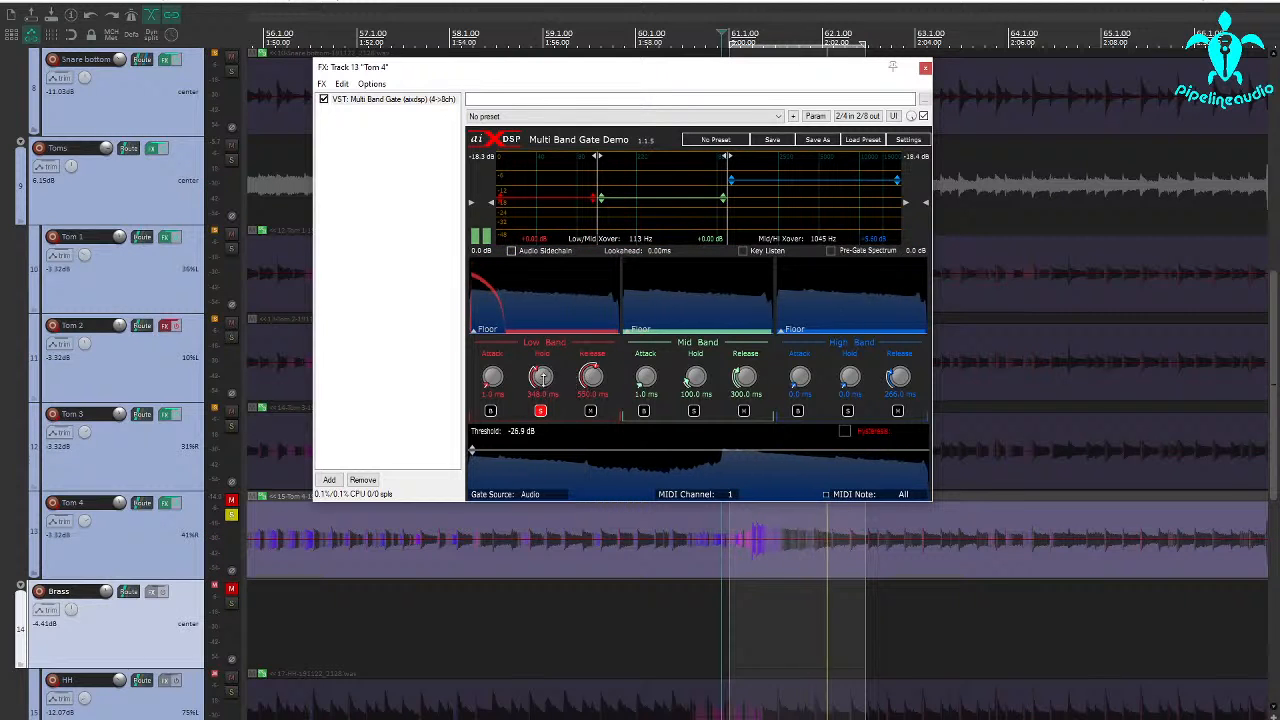
left_click_drag(546, 374, 542, 377)
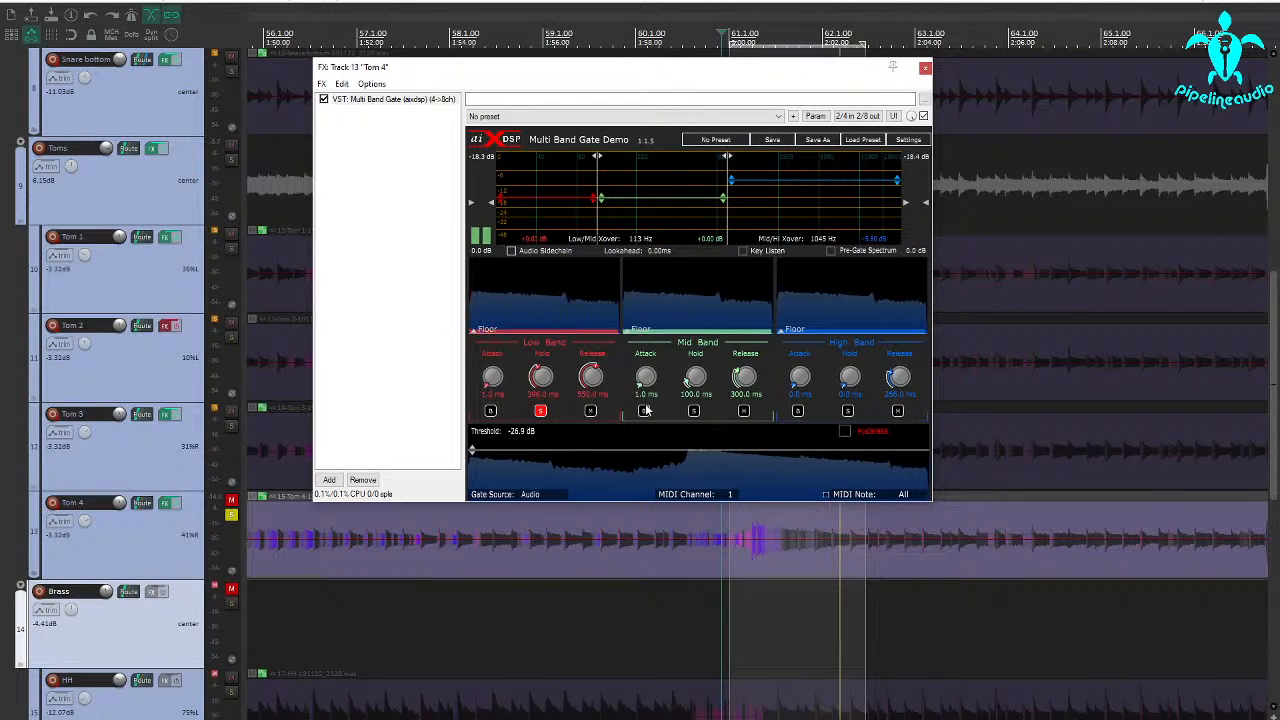
left_click(540, 411)
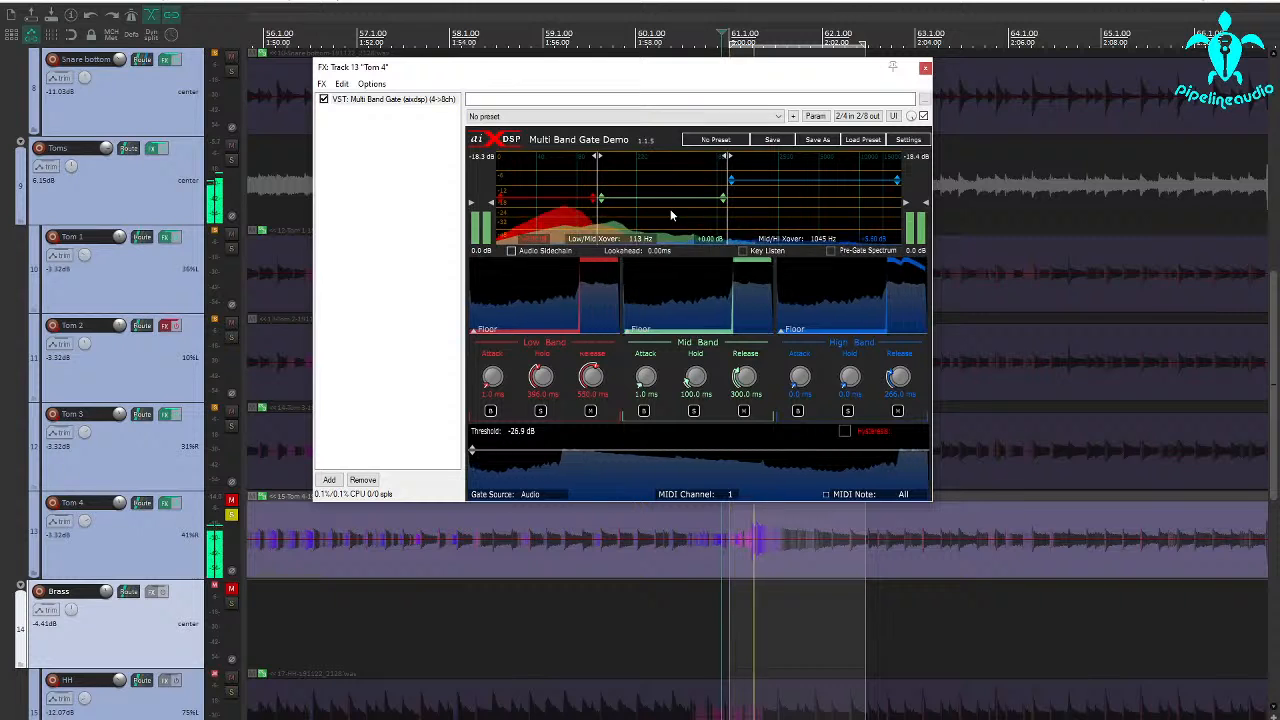
Lower the mid band's gain to -13.6 dB, shorten the high band's release to about 158 ms, and close Tom 4's gate
left_click_drag(661, 199, 661, 218)
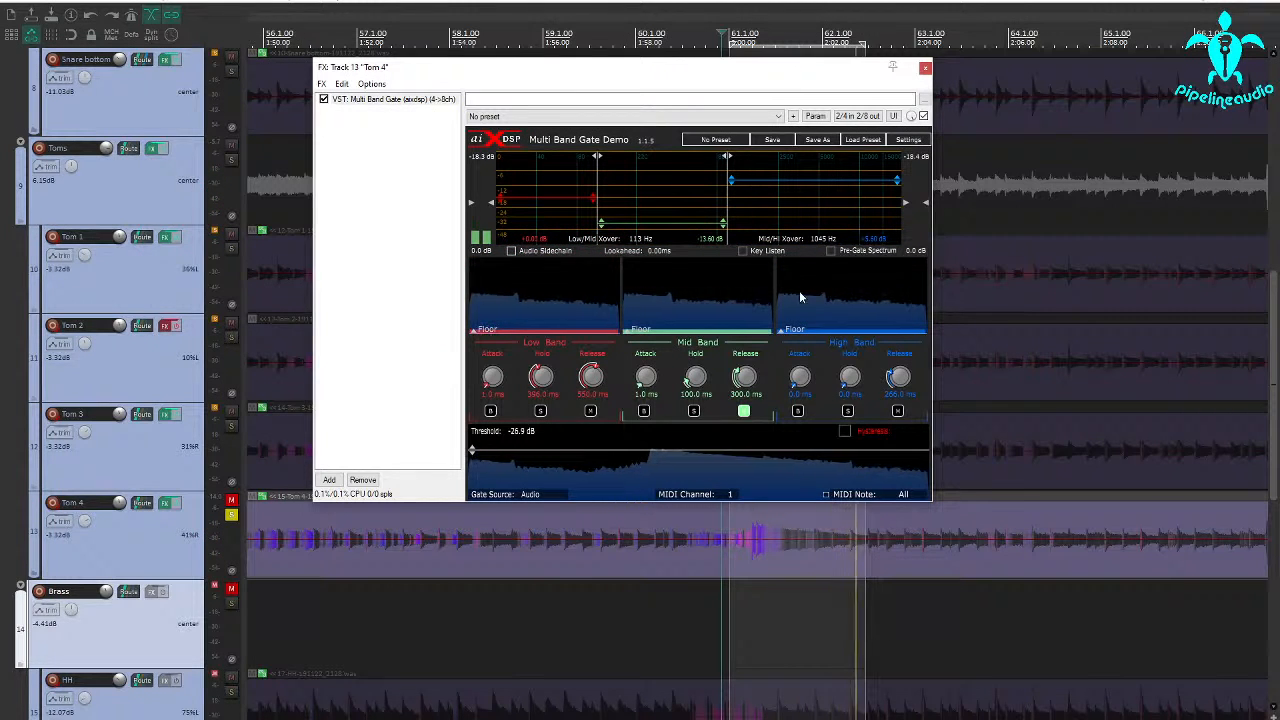
left_click_drag(898, 380, 899, 383)
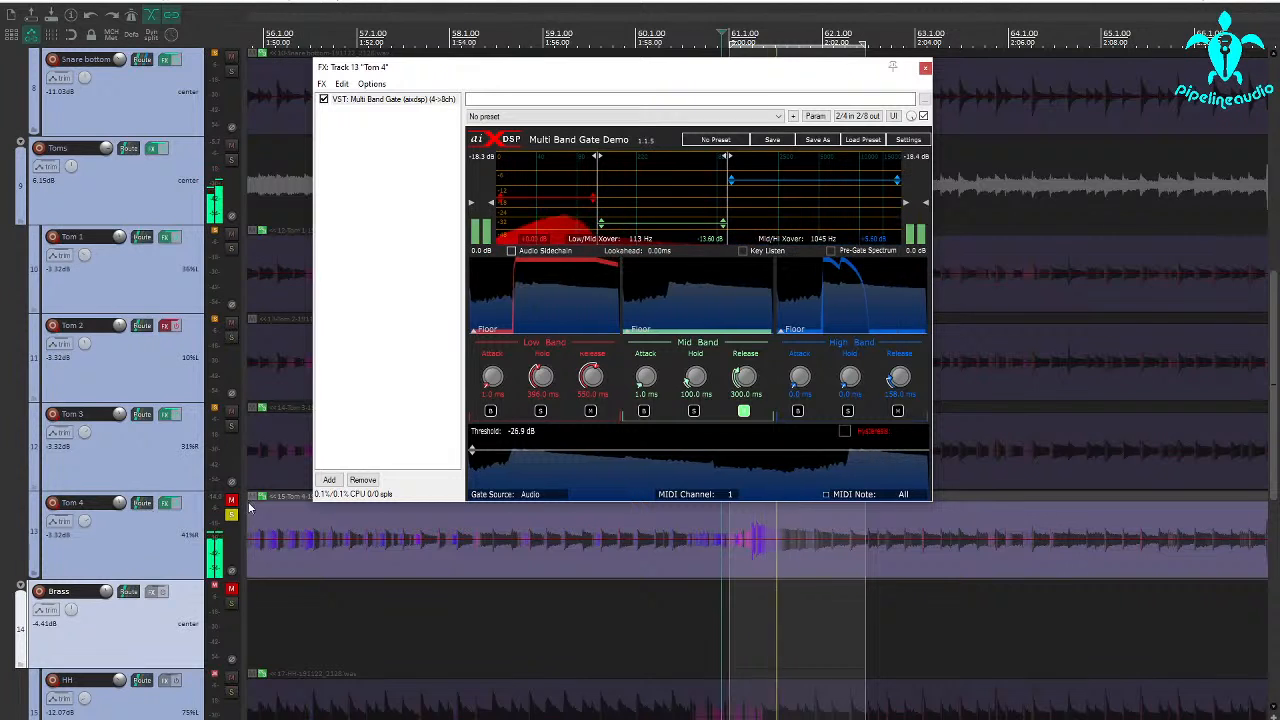
left_click(925, 67)
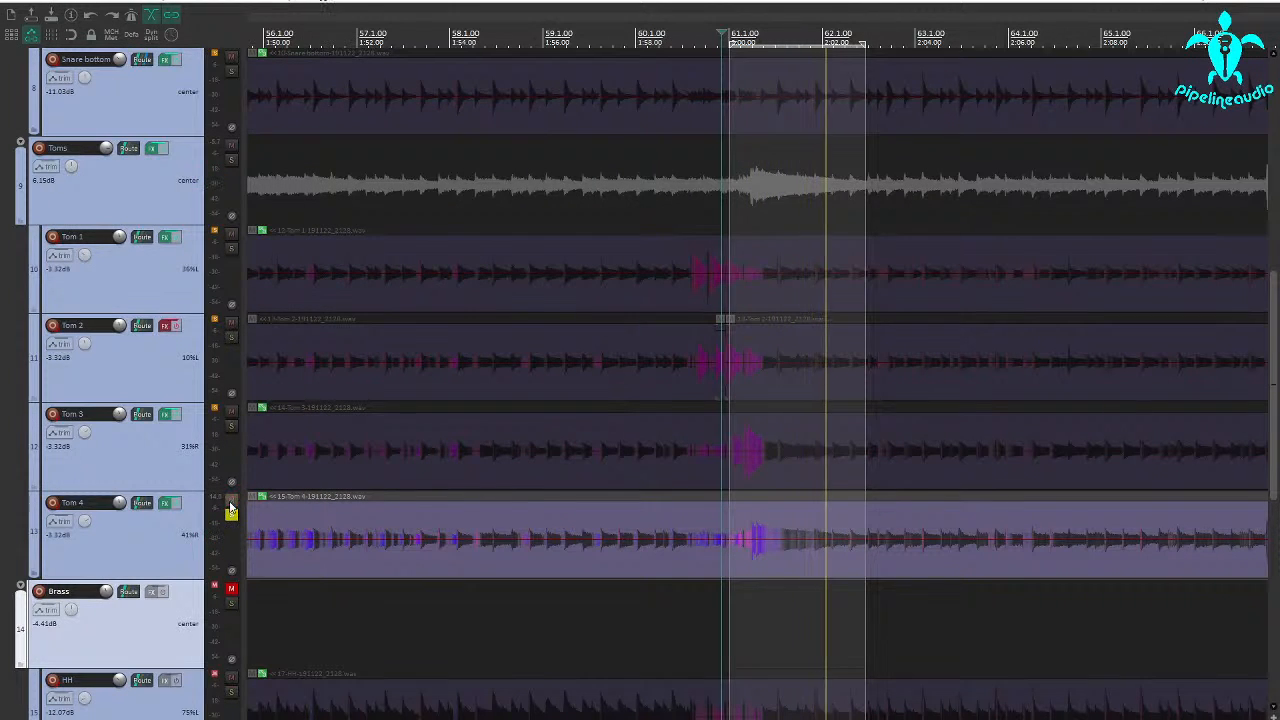
Unsolo Tom 4 and set a longer loop from about 1:54.6 to 2:05.2
left_click(231, 514)
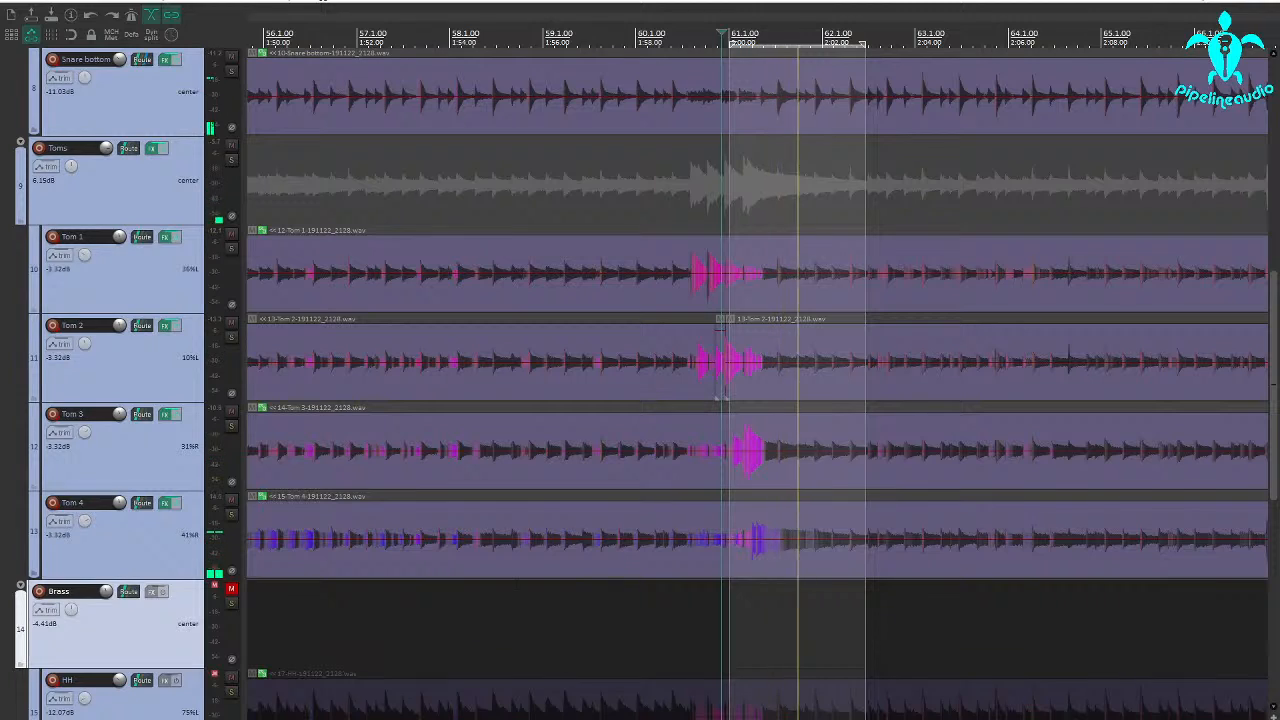
left_click(492, 597)
left_click_drag(492, 597, 985, 600)
Mute and unmute the Overheads LR track to compare the full kit with and without it
scroll(131, 357, "up", 8)
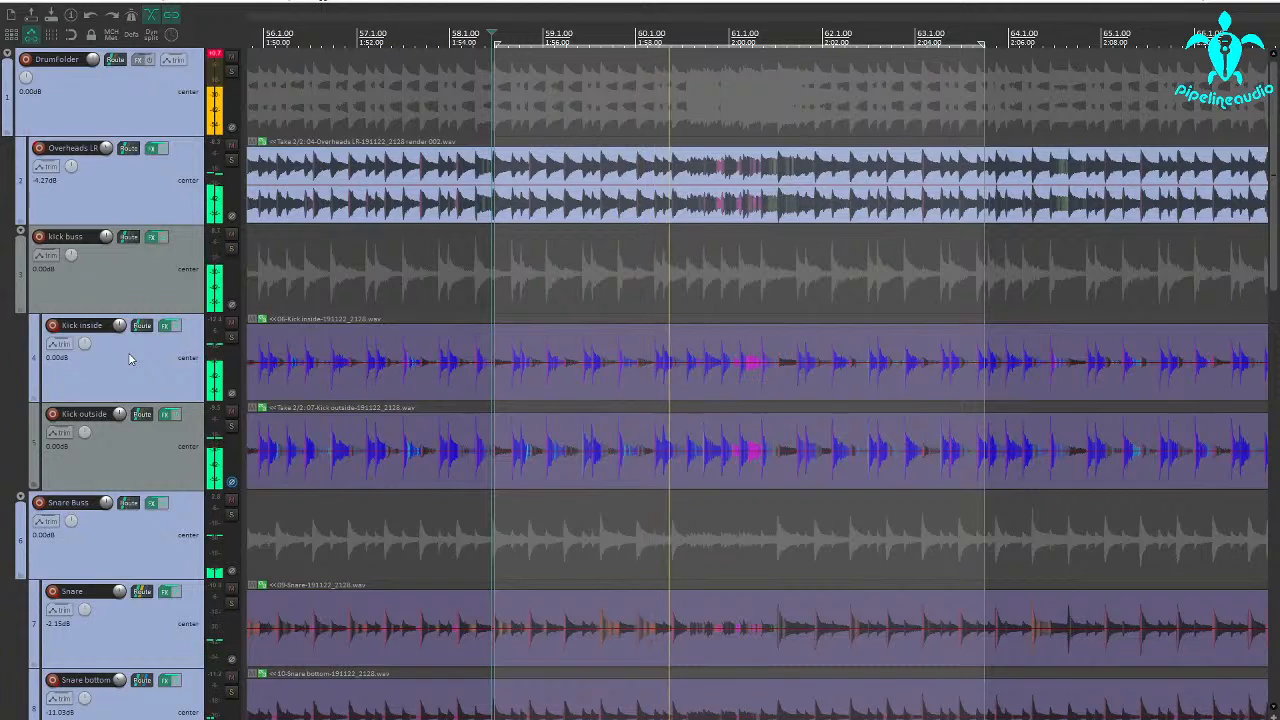
scroll(129, 358, "down", 8)
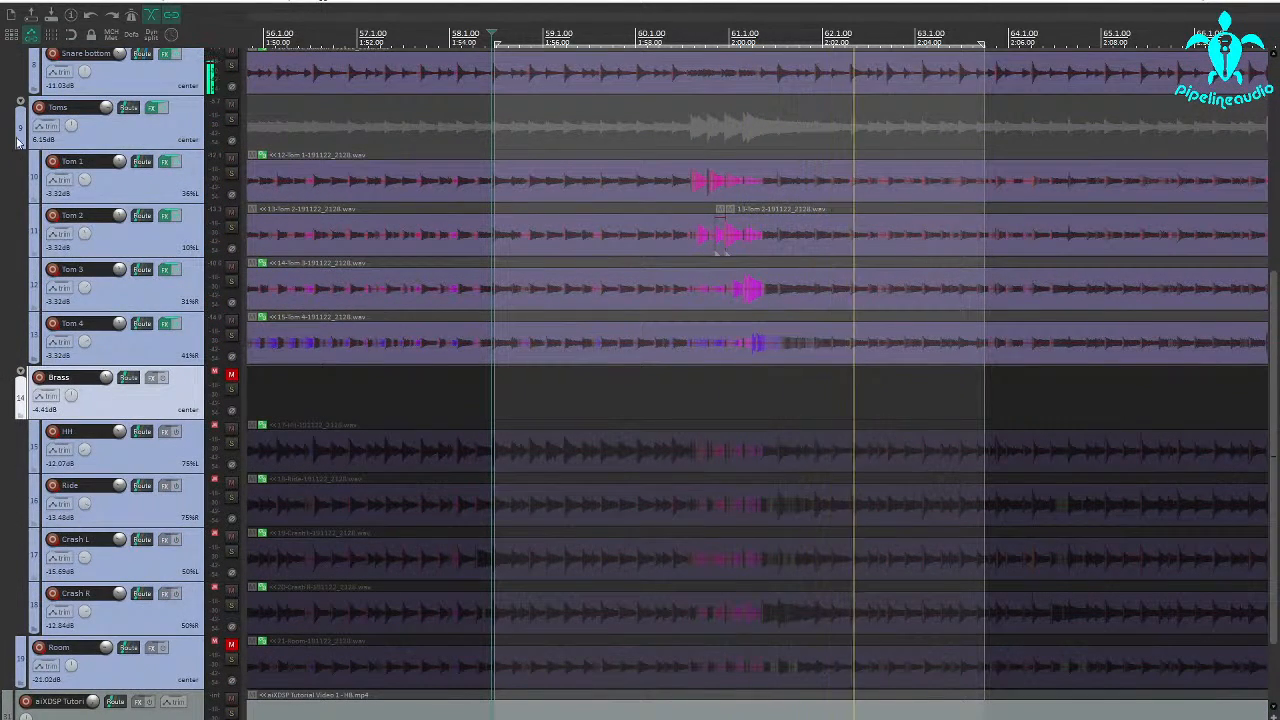
scroll(139, 195, "up", 2)
scroll(150, 170, "up", 5)
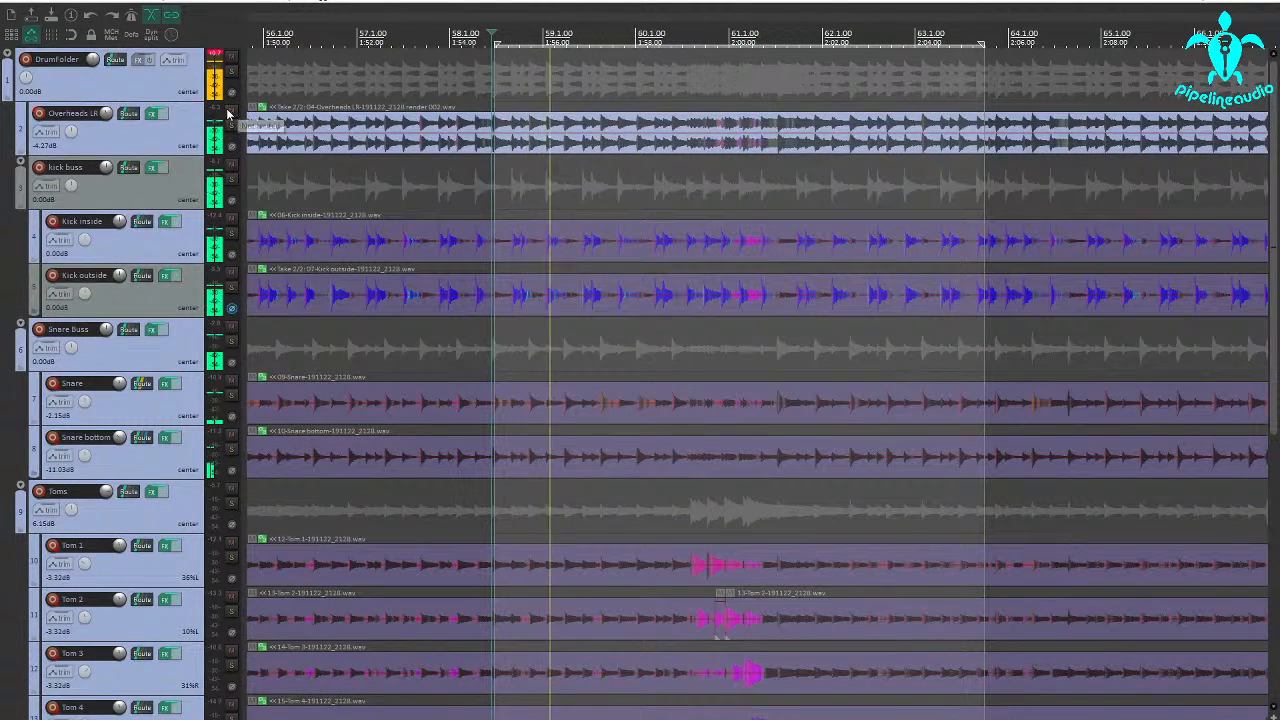
left_click(230, 111)
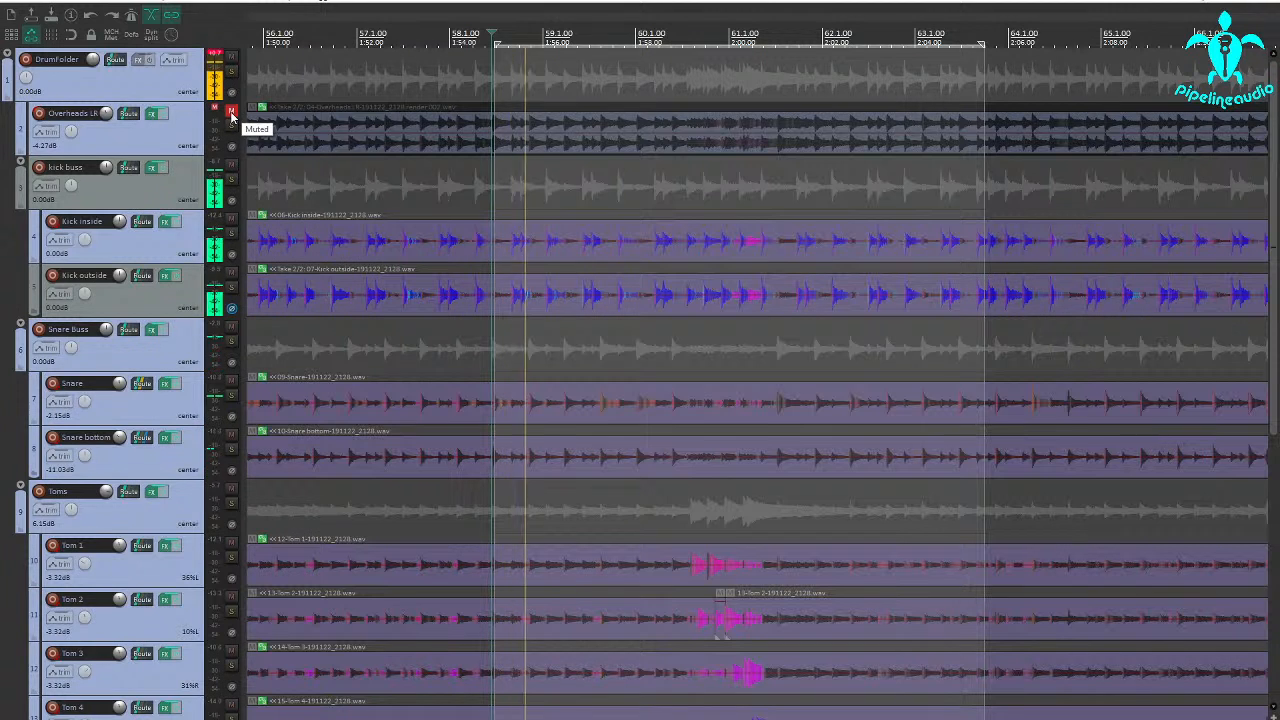
left_click(231, 112)
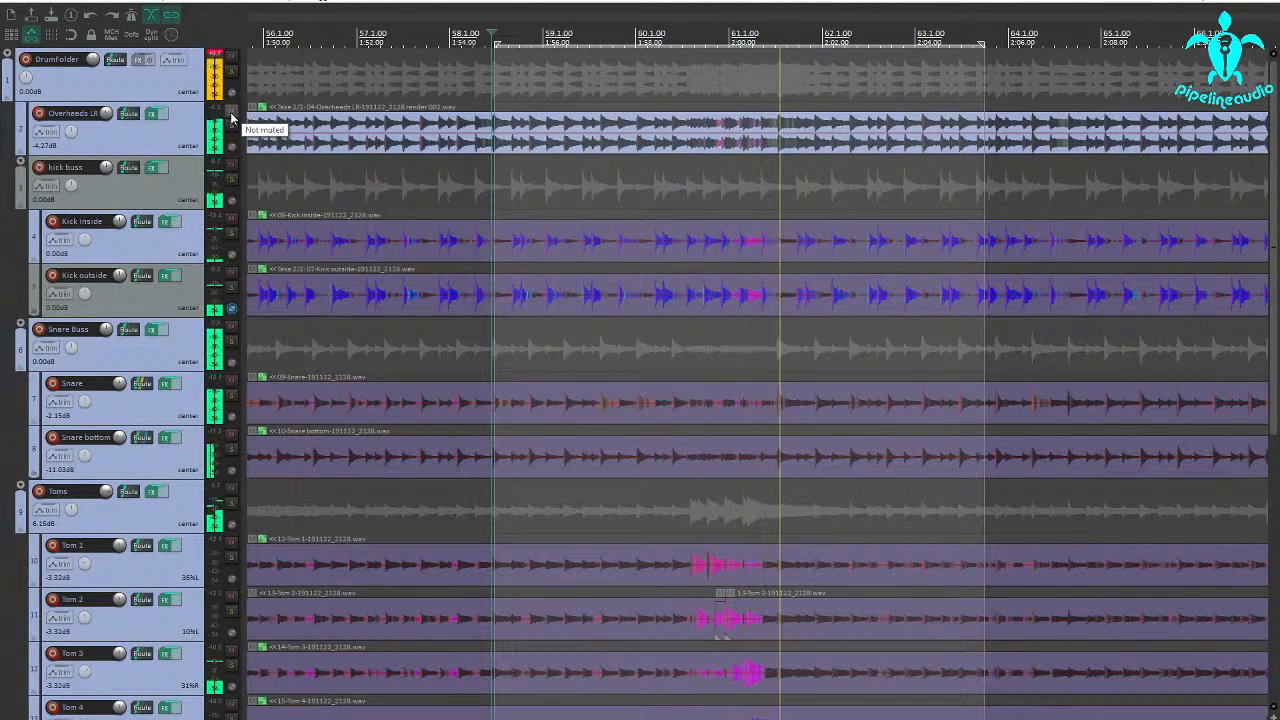
Insert a new track, move it above DrumFolder, and add the BIAS FX 2 plugin to it
right_click(137, 92)
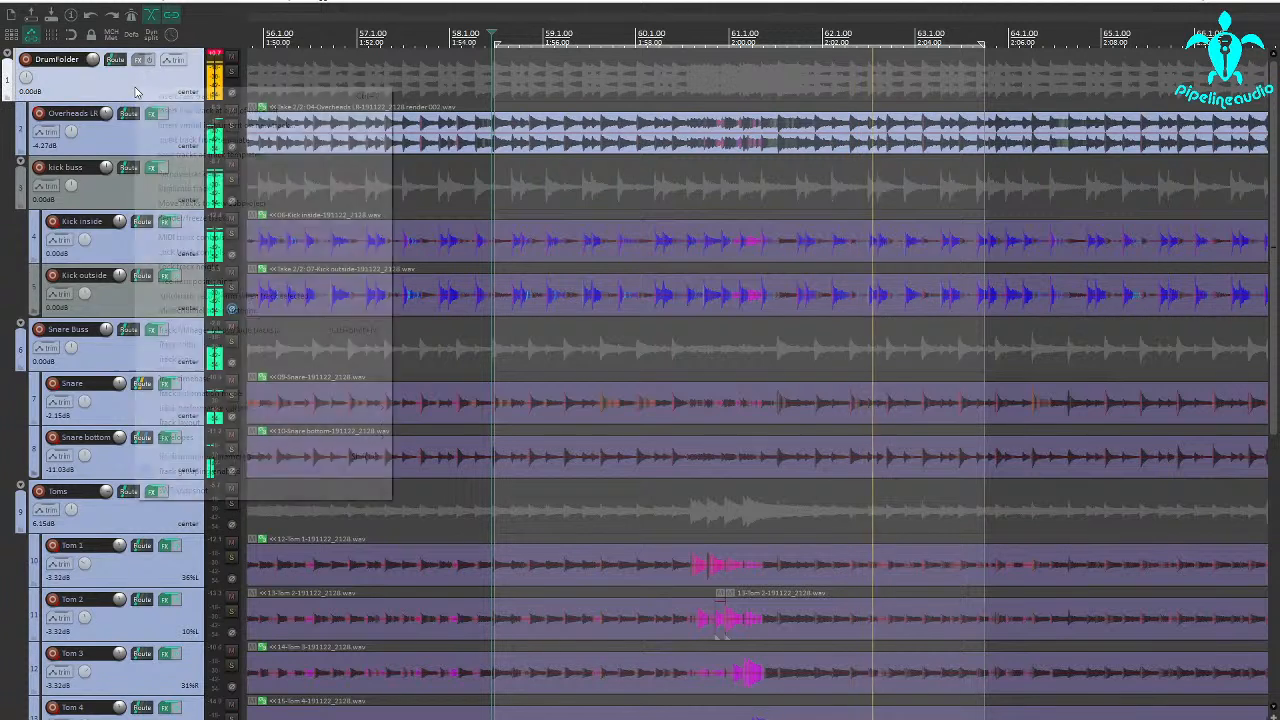
left_click(150, 93)
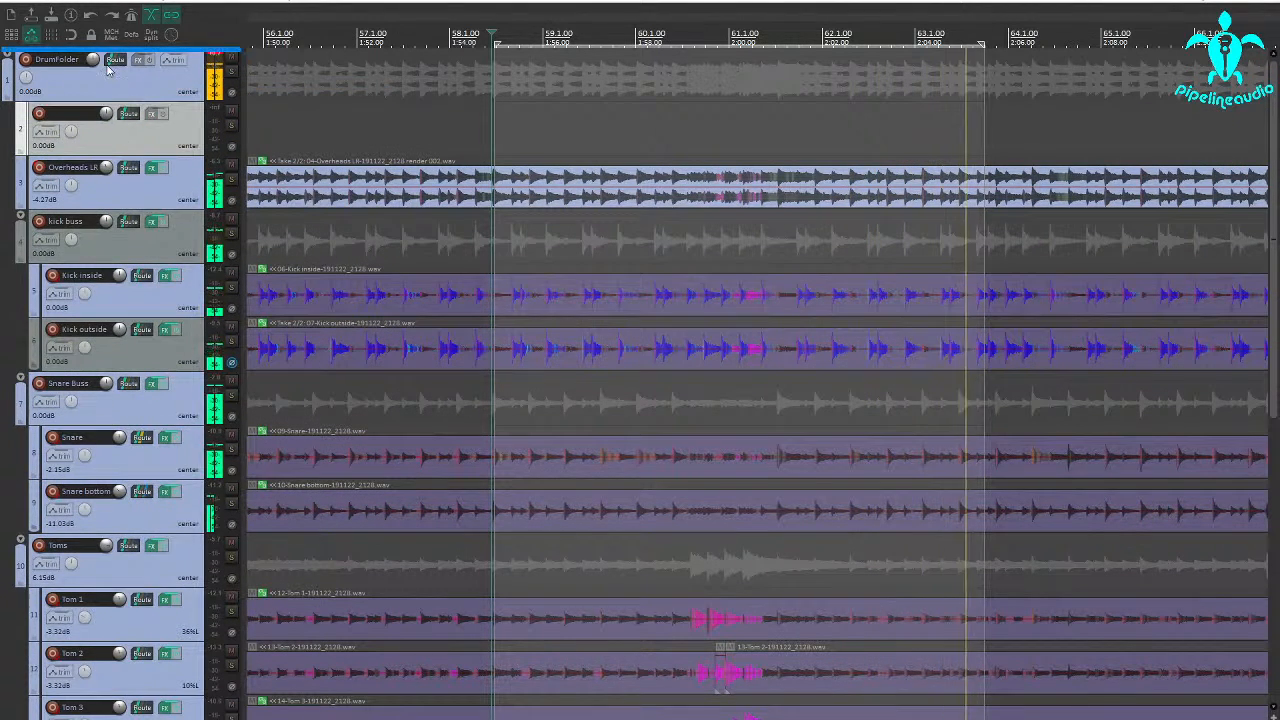
left_click_drag(108, 68, 106, 63)
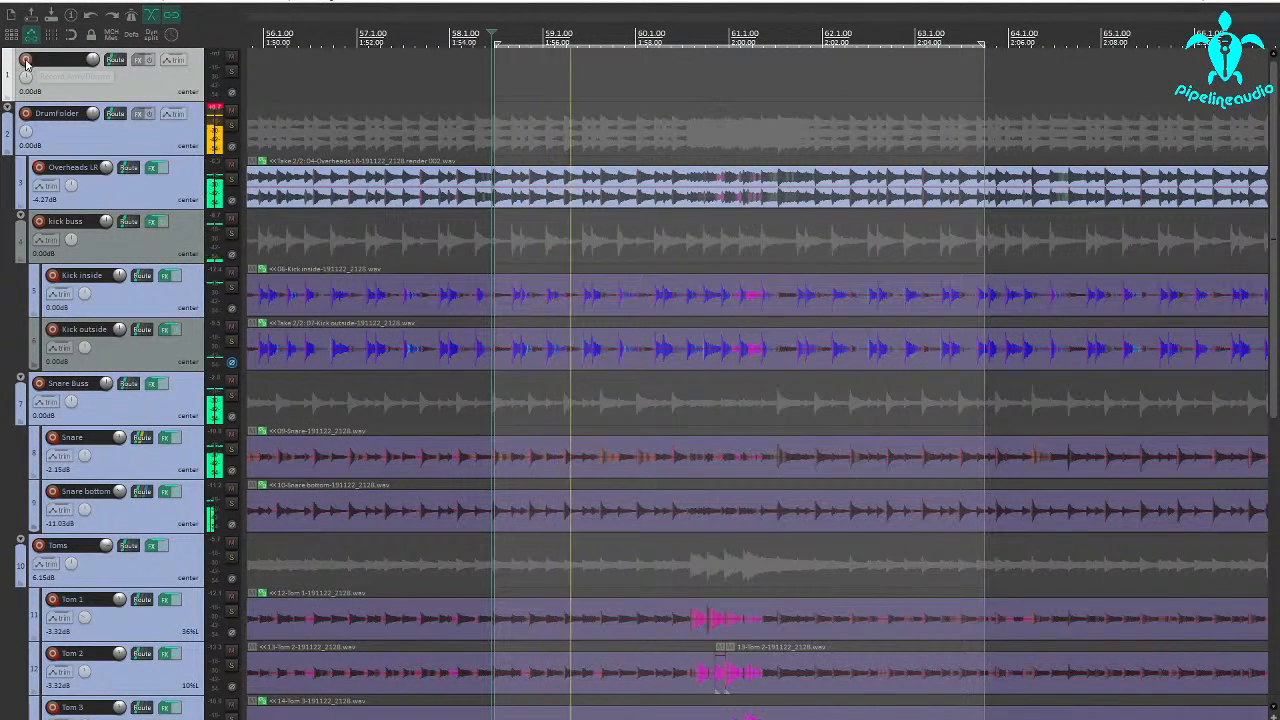
left_click(138, 60)
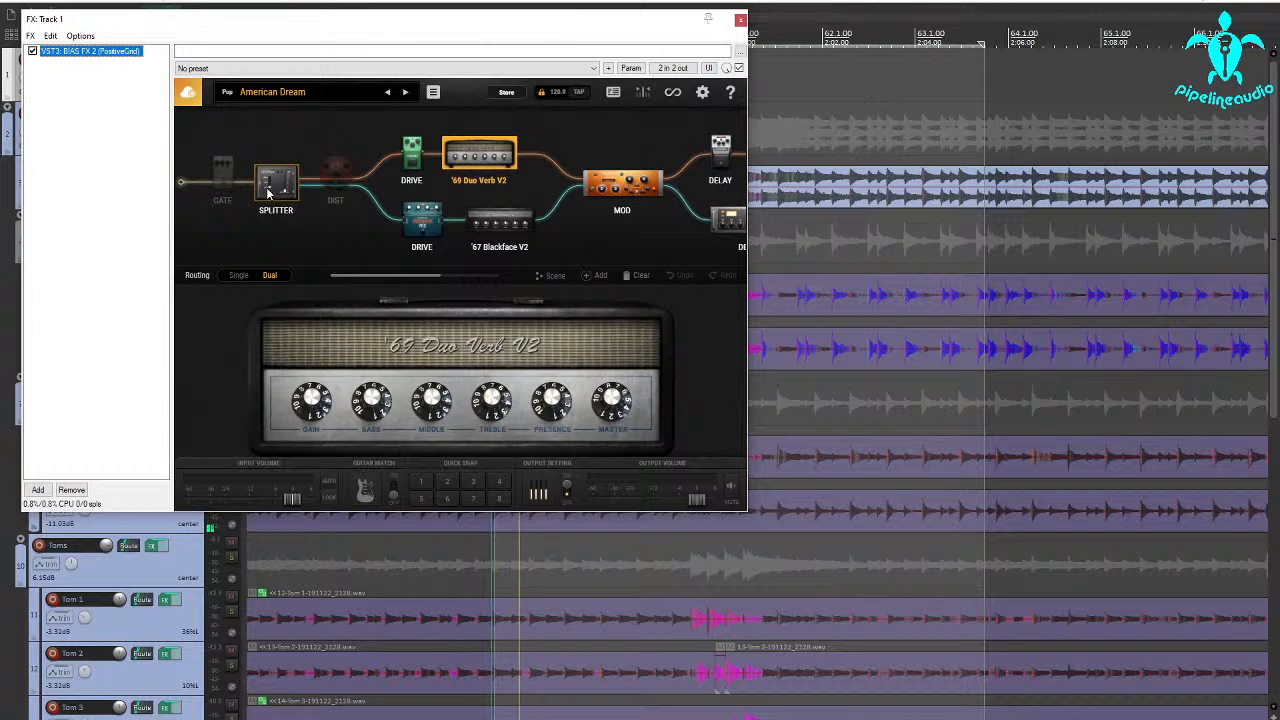
Load the 5150 V30 212 L preset from the Level Matched 2x12 bank in BIAS FX 2
left_click(322, 90)
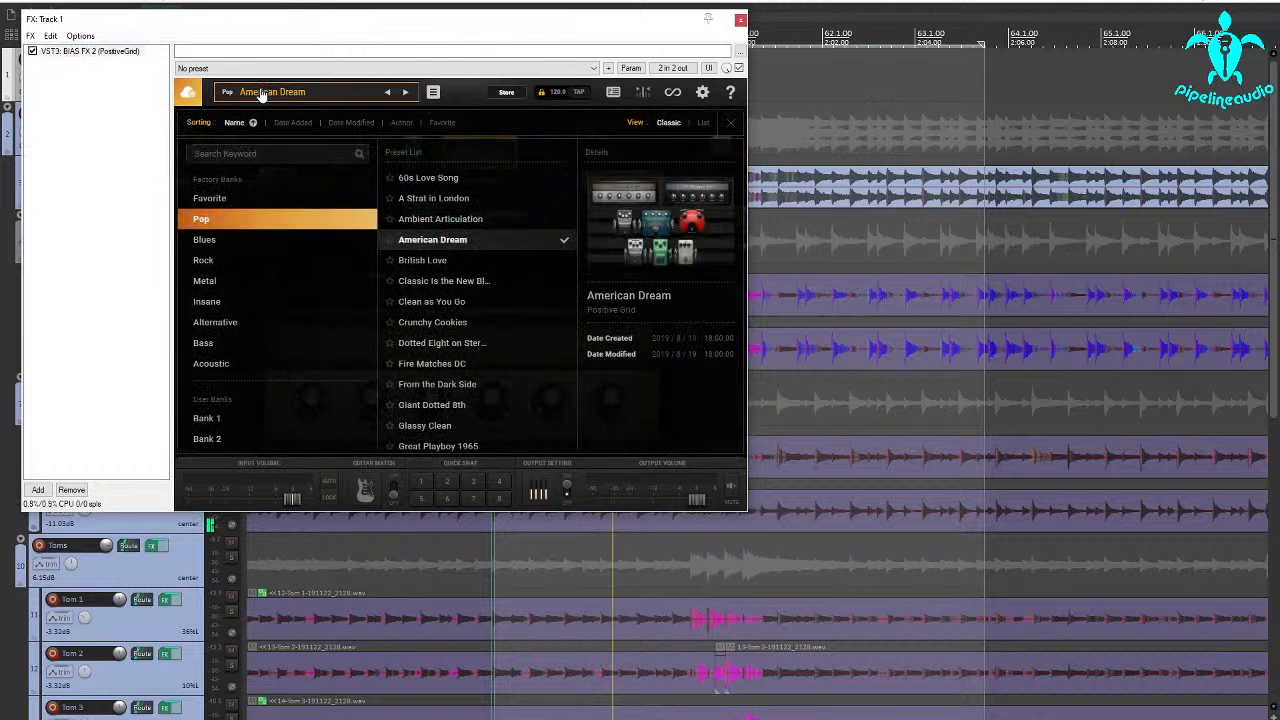
left_click(254, 323)
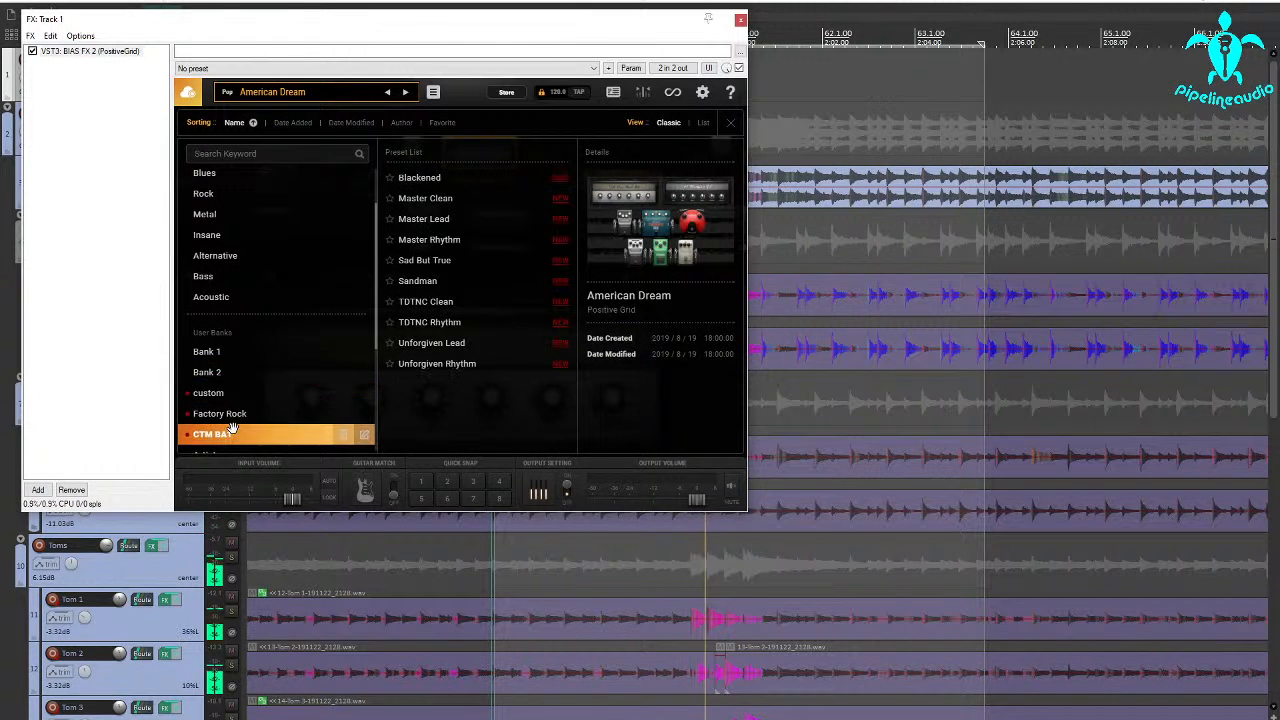
scroll(231, 430, "down", 4)
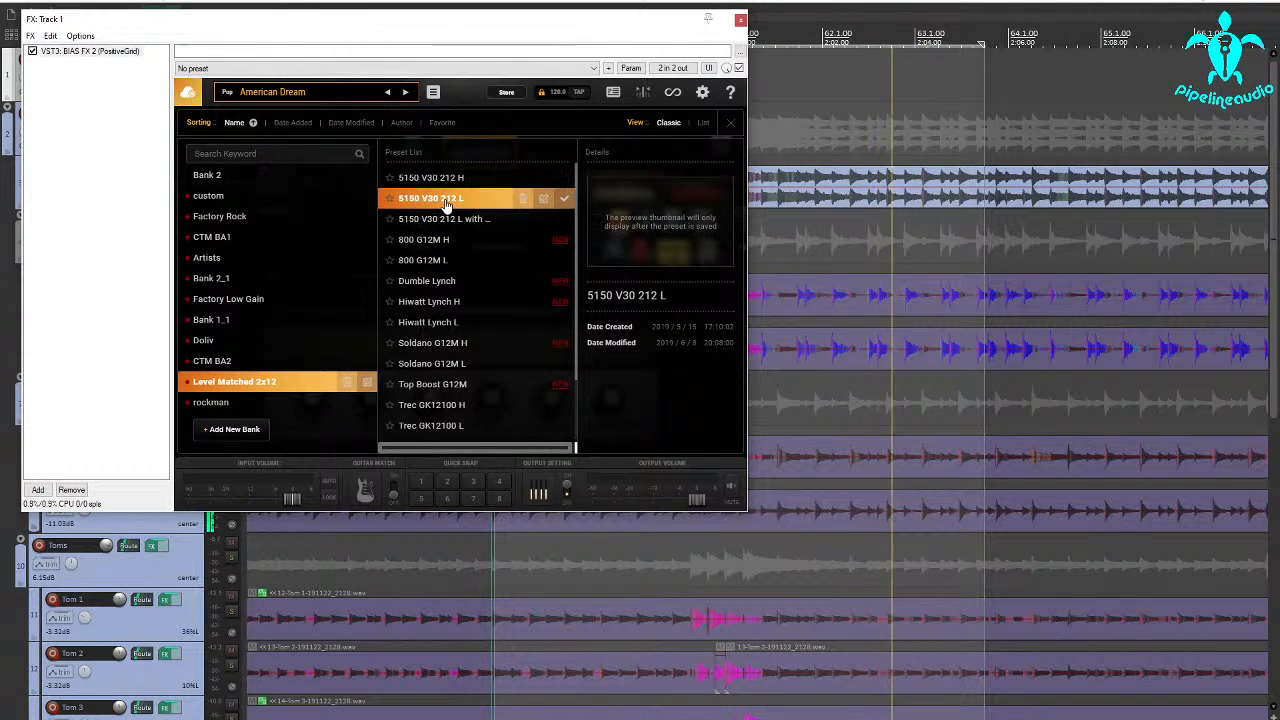
left_click(440, 198)
left_click(463, 90)
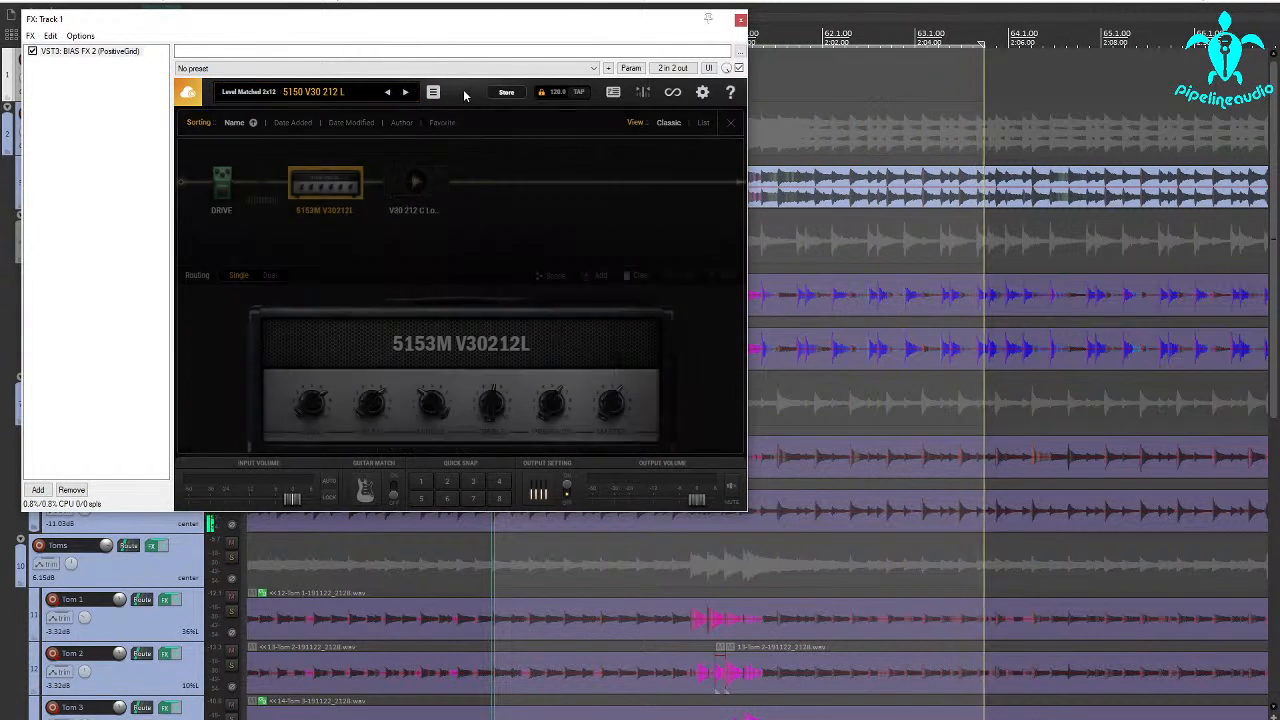
Set the new track's recording input to mono ADAT 25 and close its BIAS FX 2 window
left_click_drag(98, 27, 386, 156)
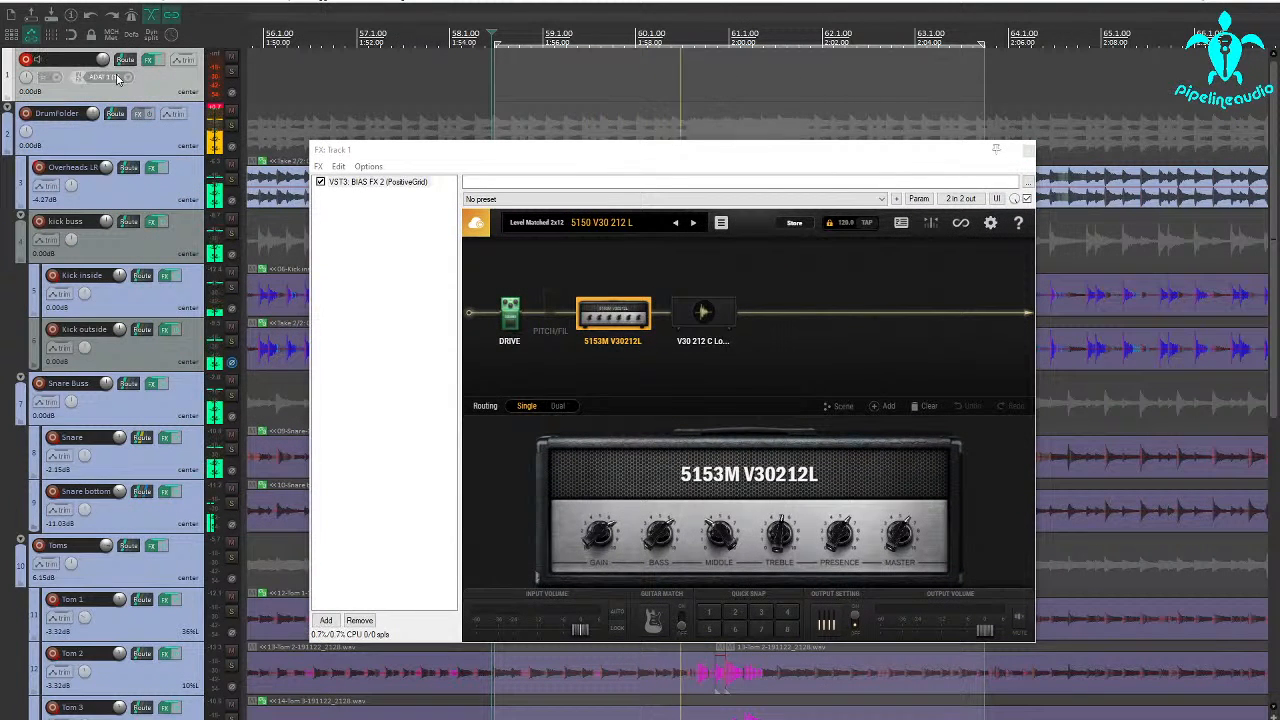
left_click(125, 77)
mouse_move(172, 85)
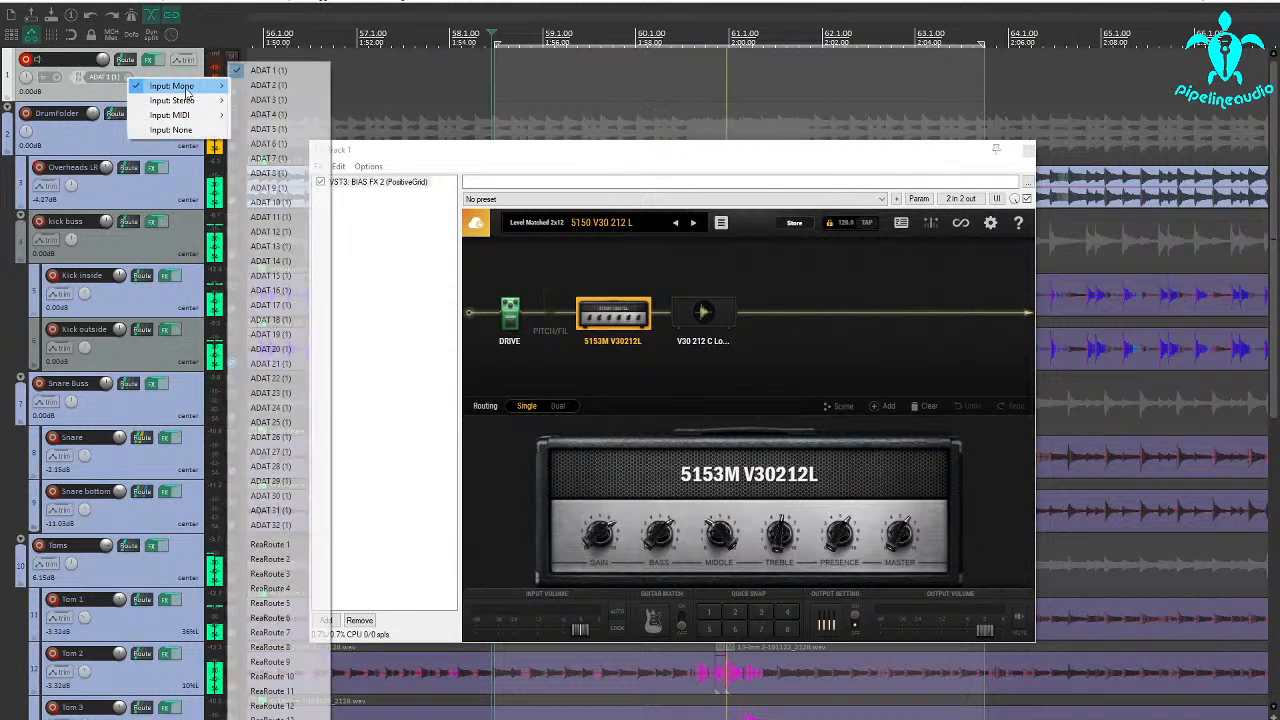
left_click(270, 422)
left_click(530, 161)
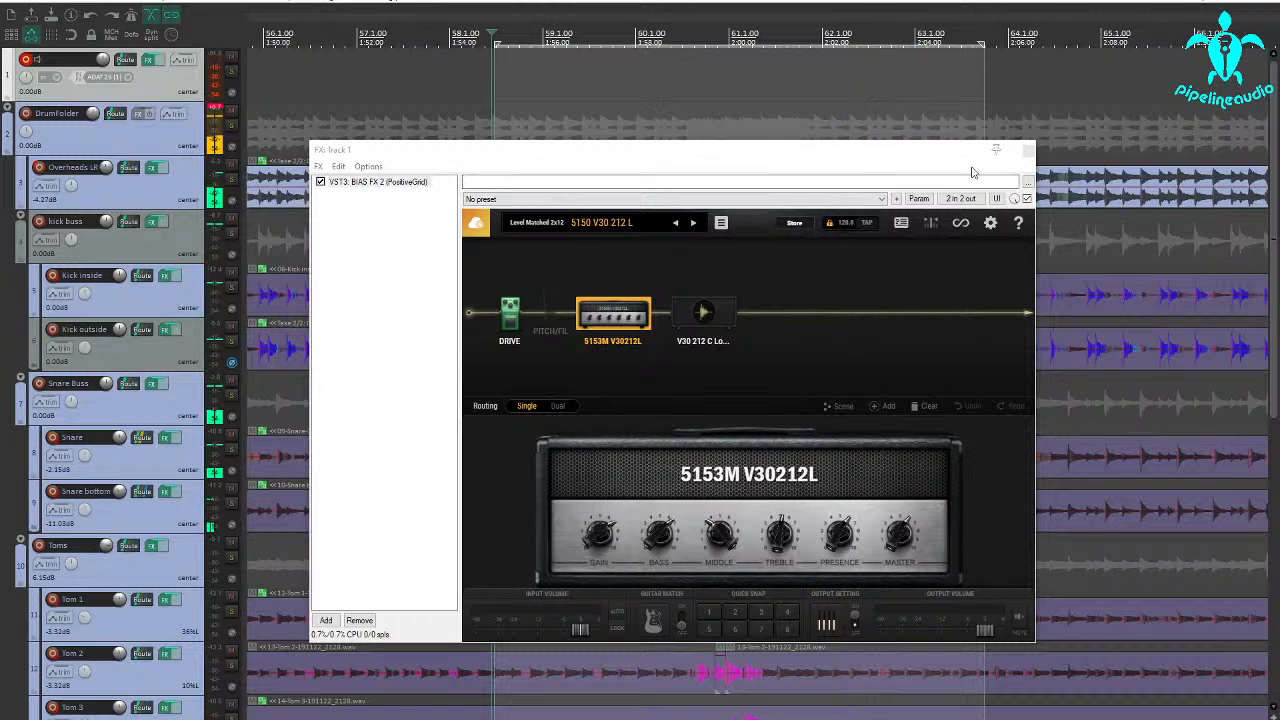
left_click(1028, 152)
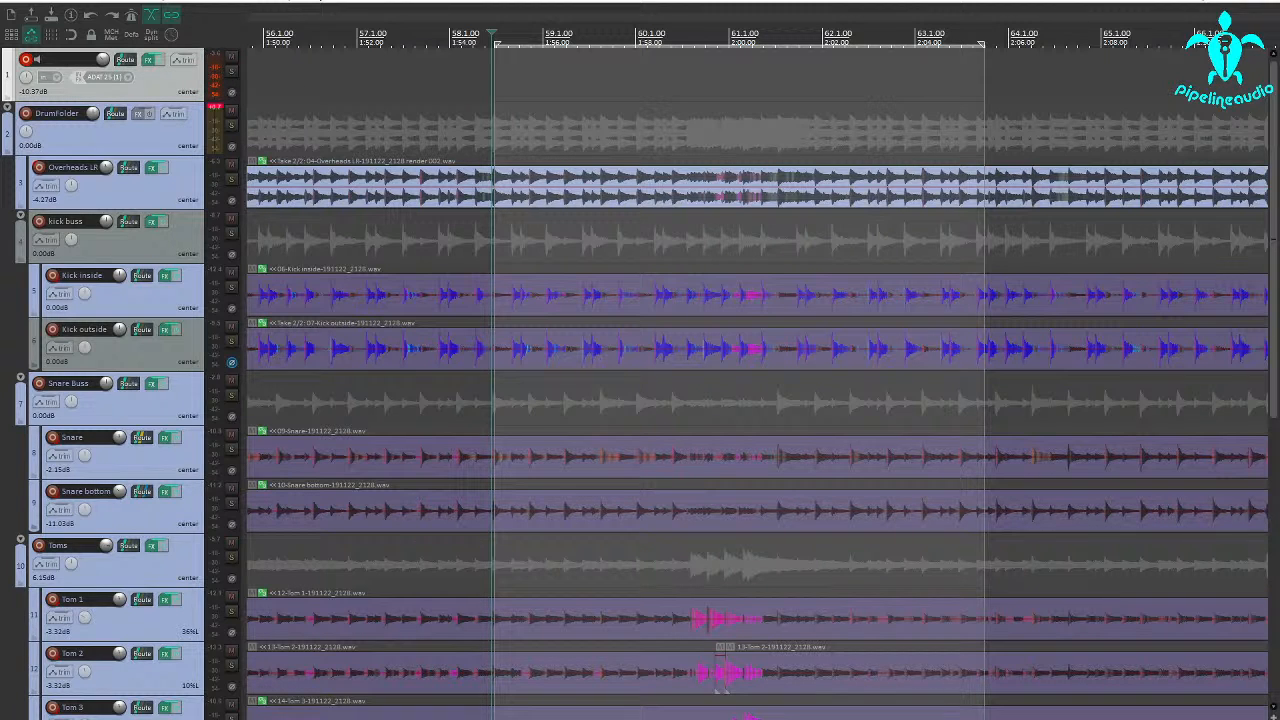
Play the drum loop with the live input monitored on Track 1, stop playback, and disarm the track
key("space")
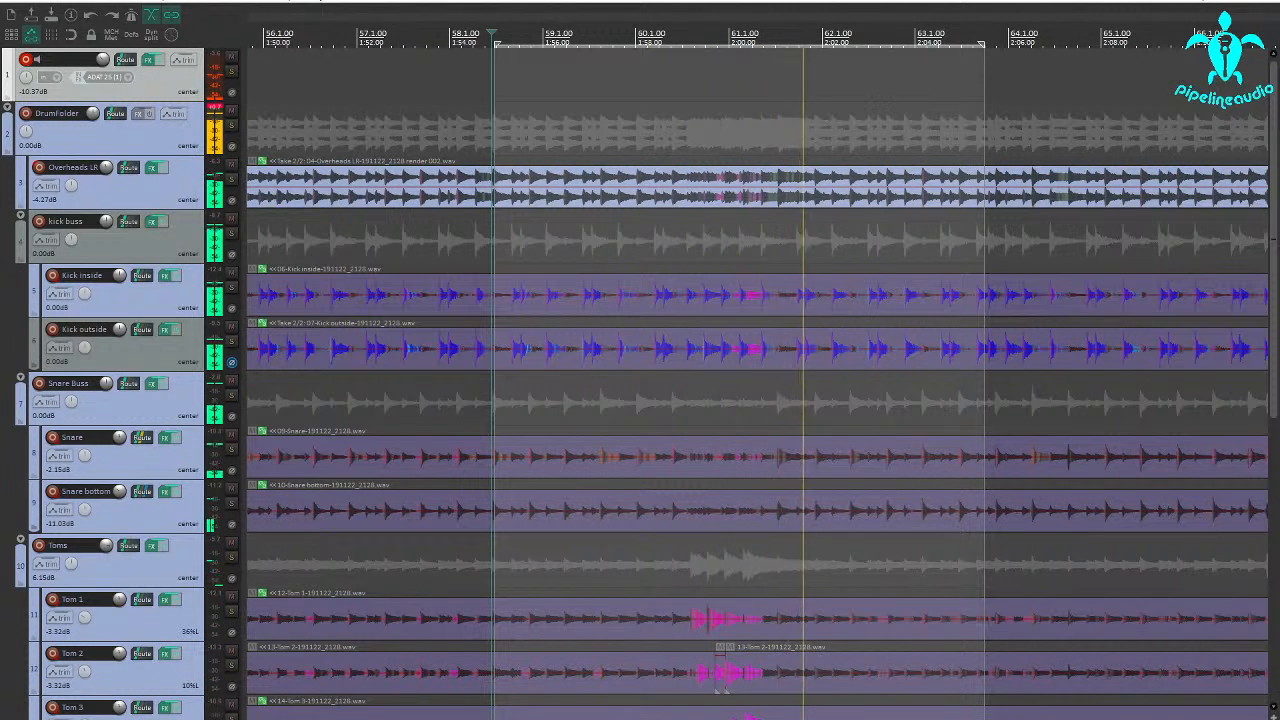
key("space")
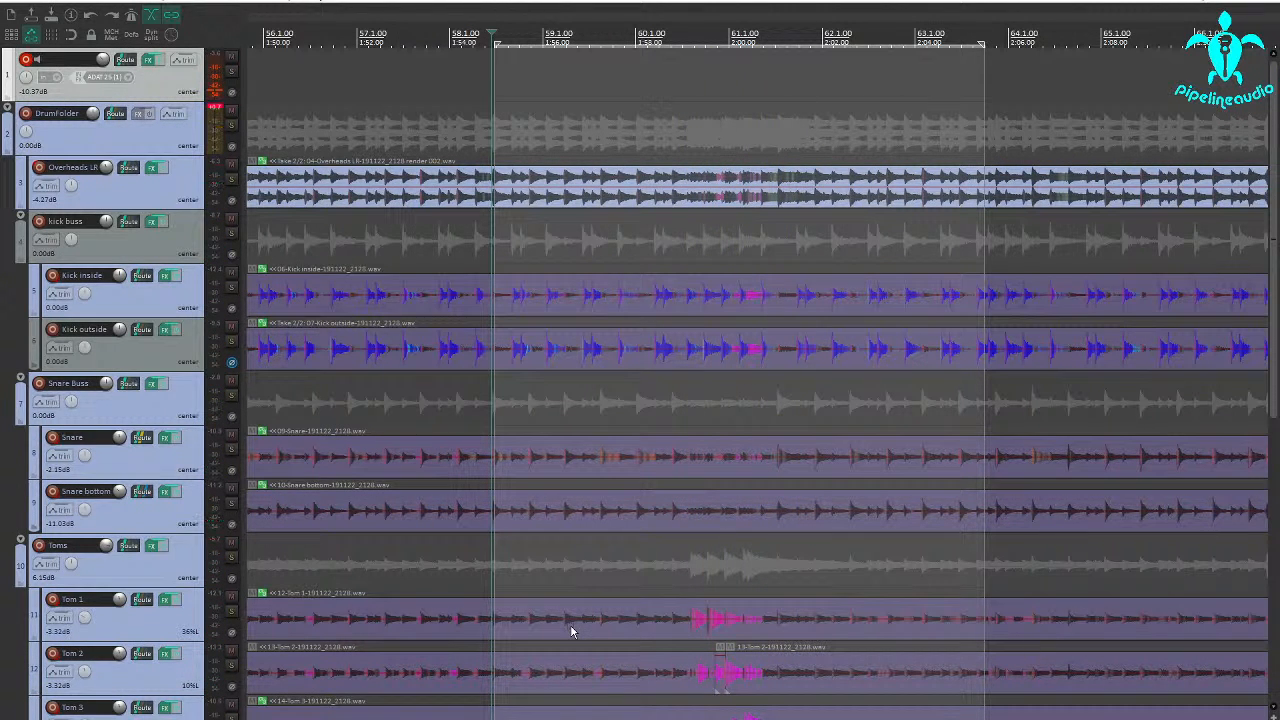
left_click(25, 60)
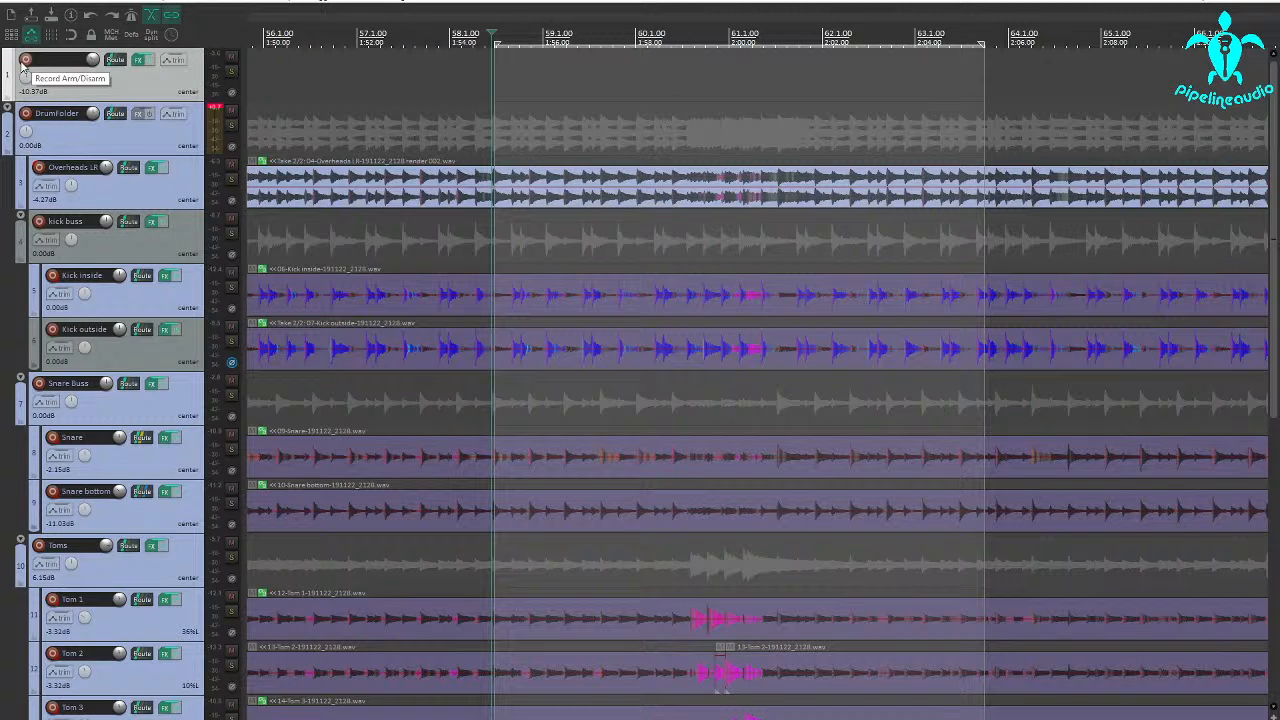